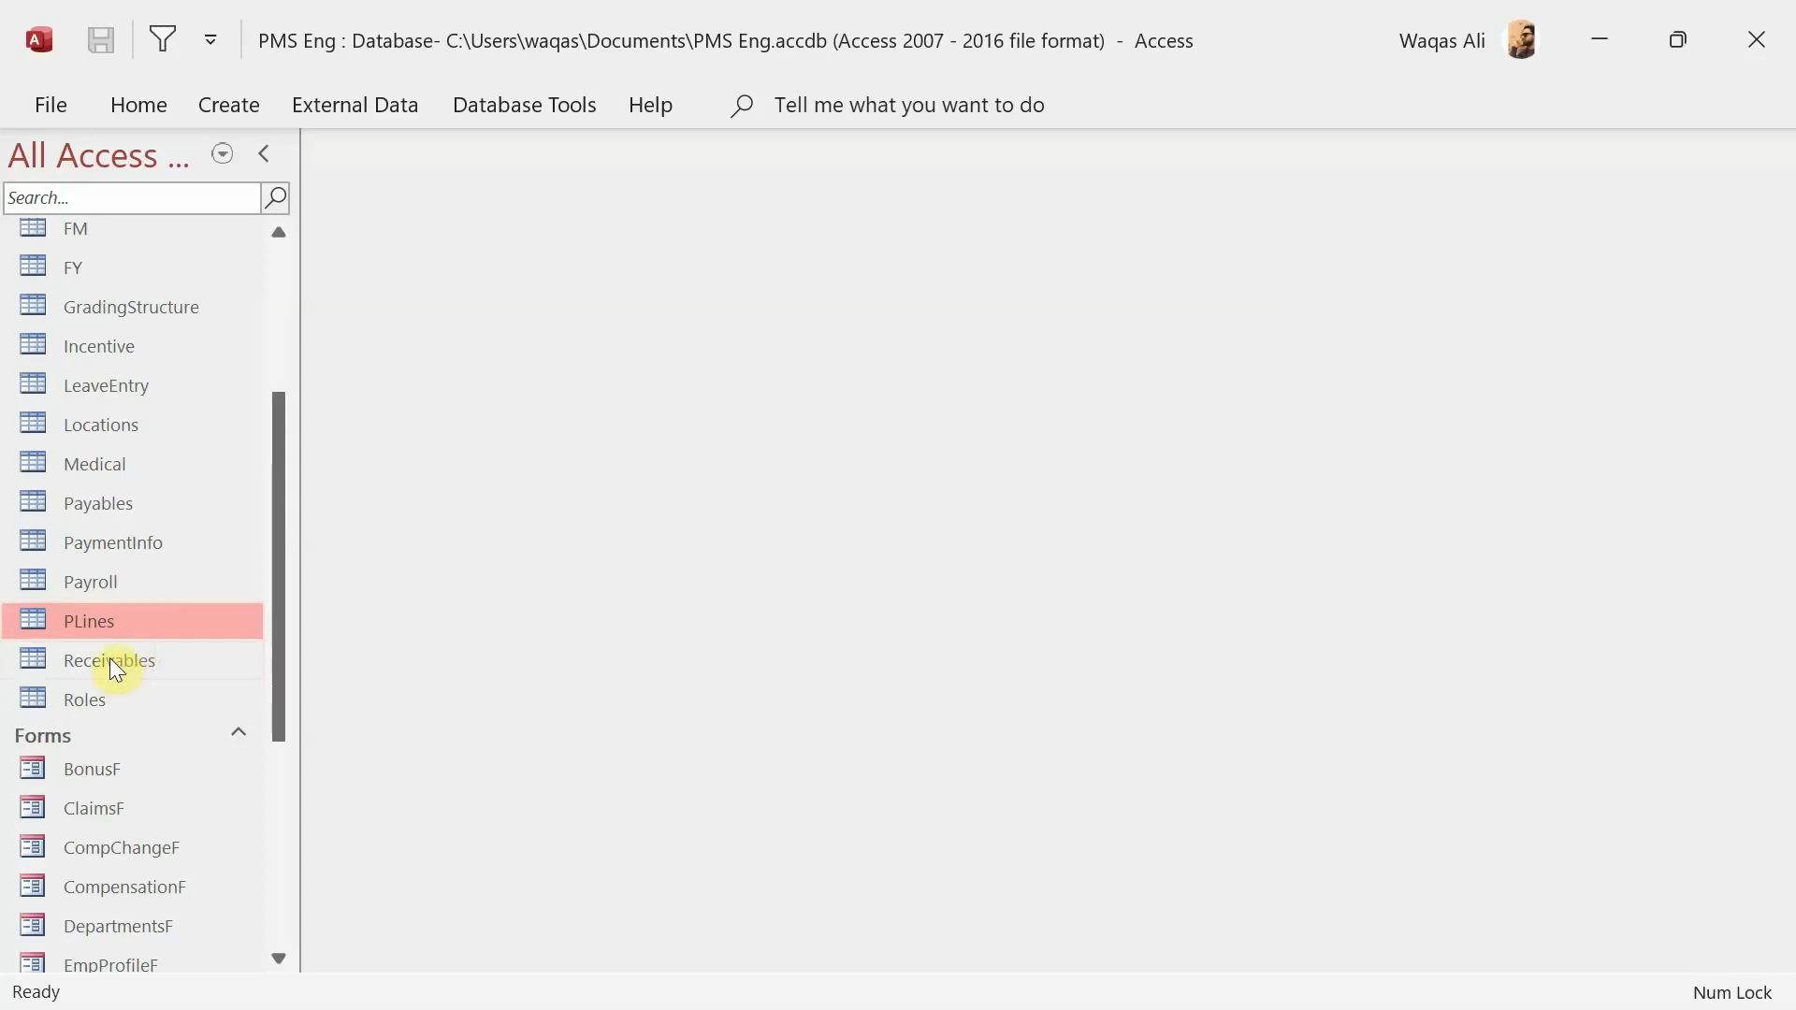
- Open the PaymentInfoF form, examine its payment channel fields, and close it
left_click(128, 584)
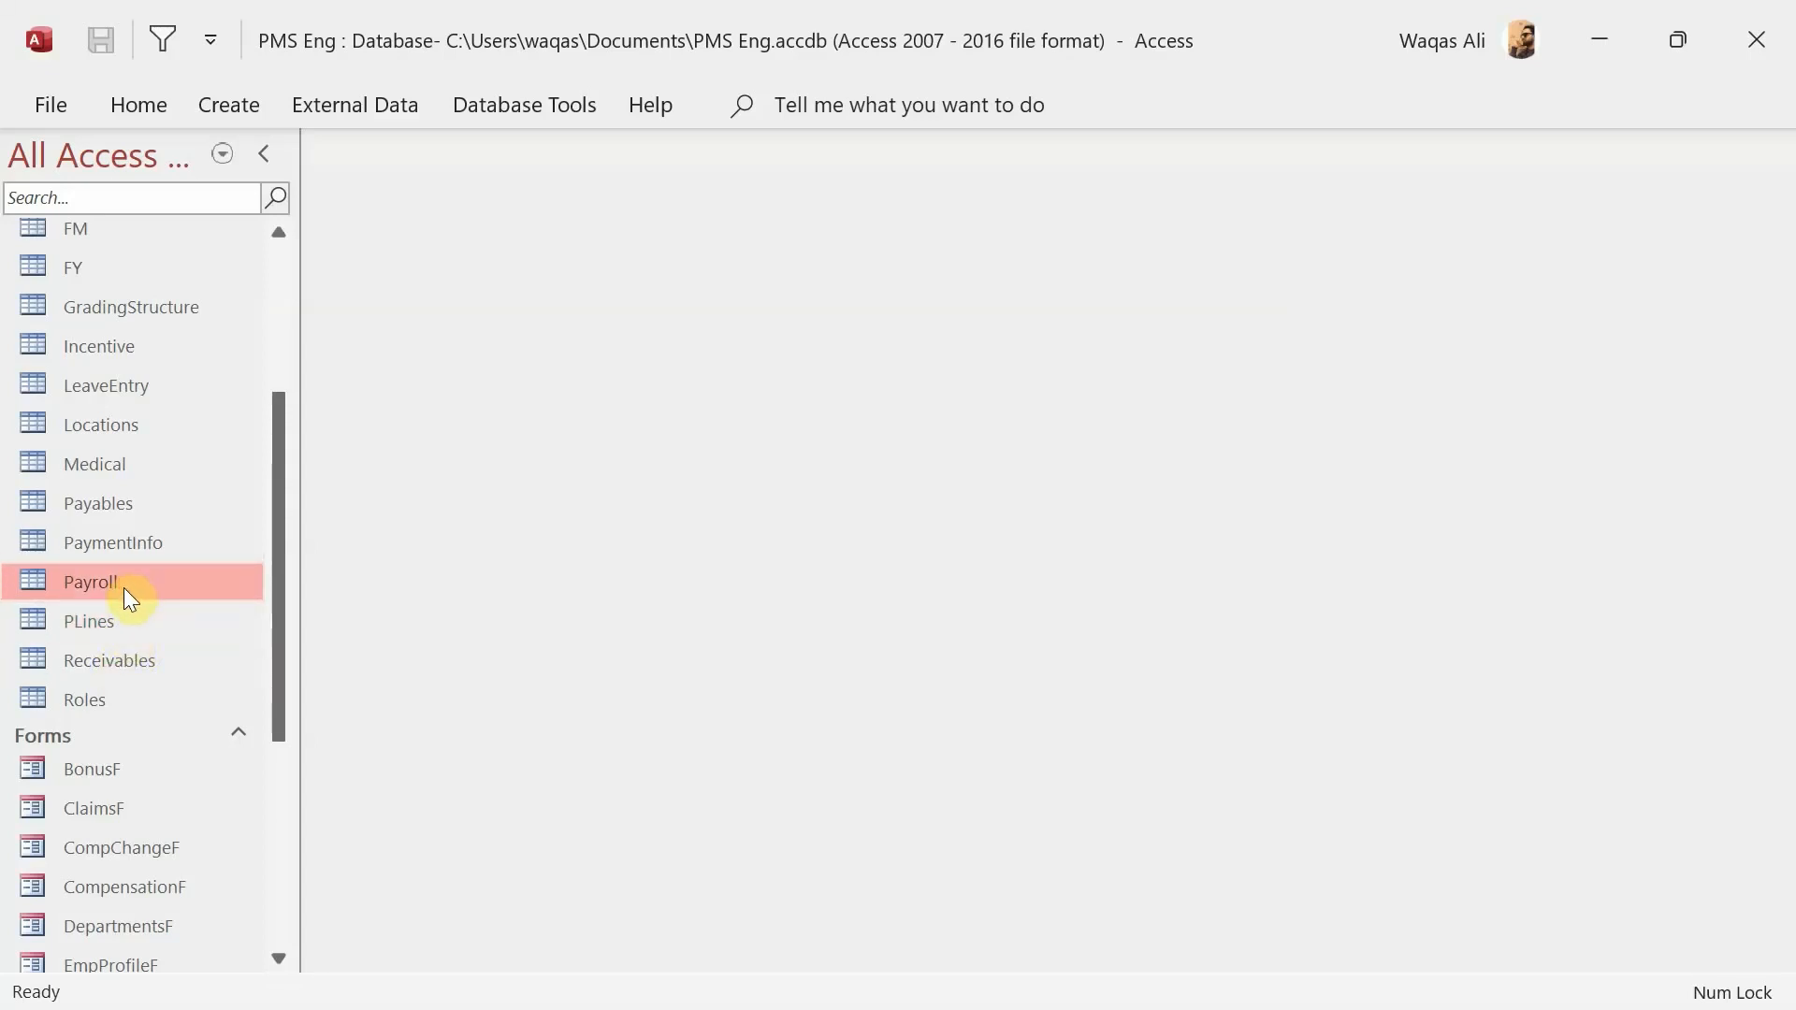
scroll(121, 594, "down", 4)
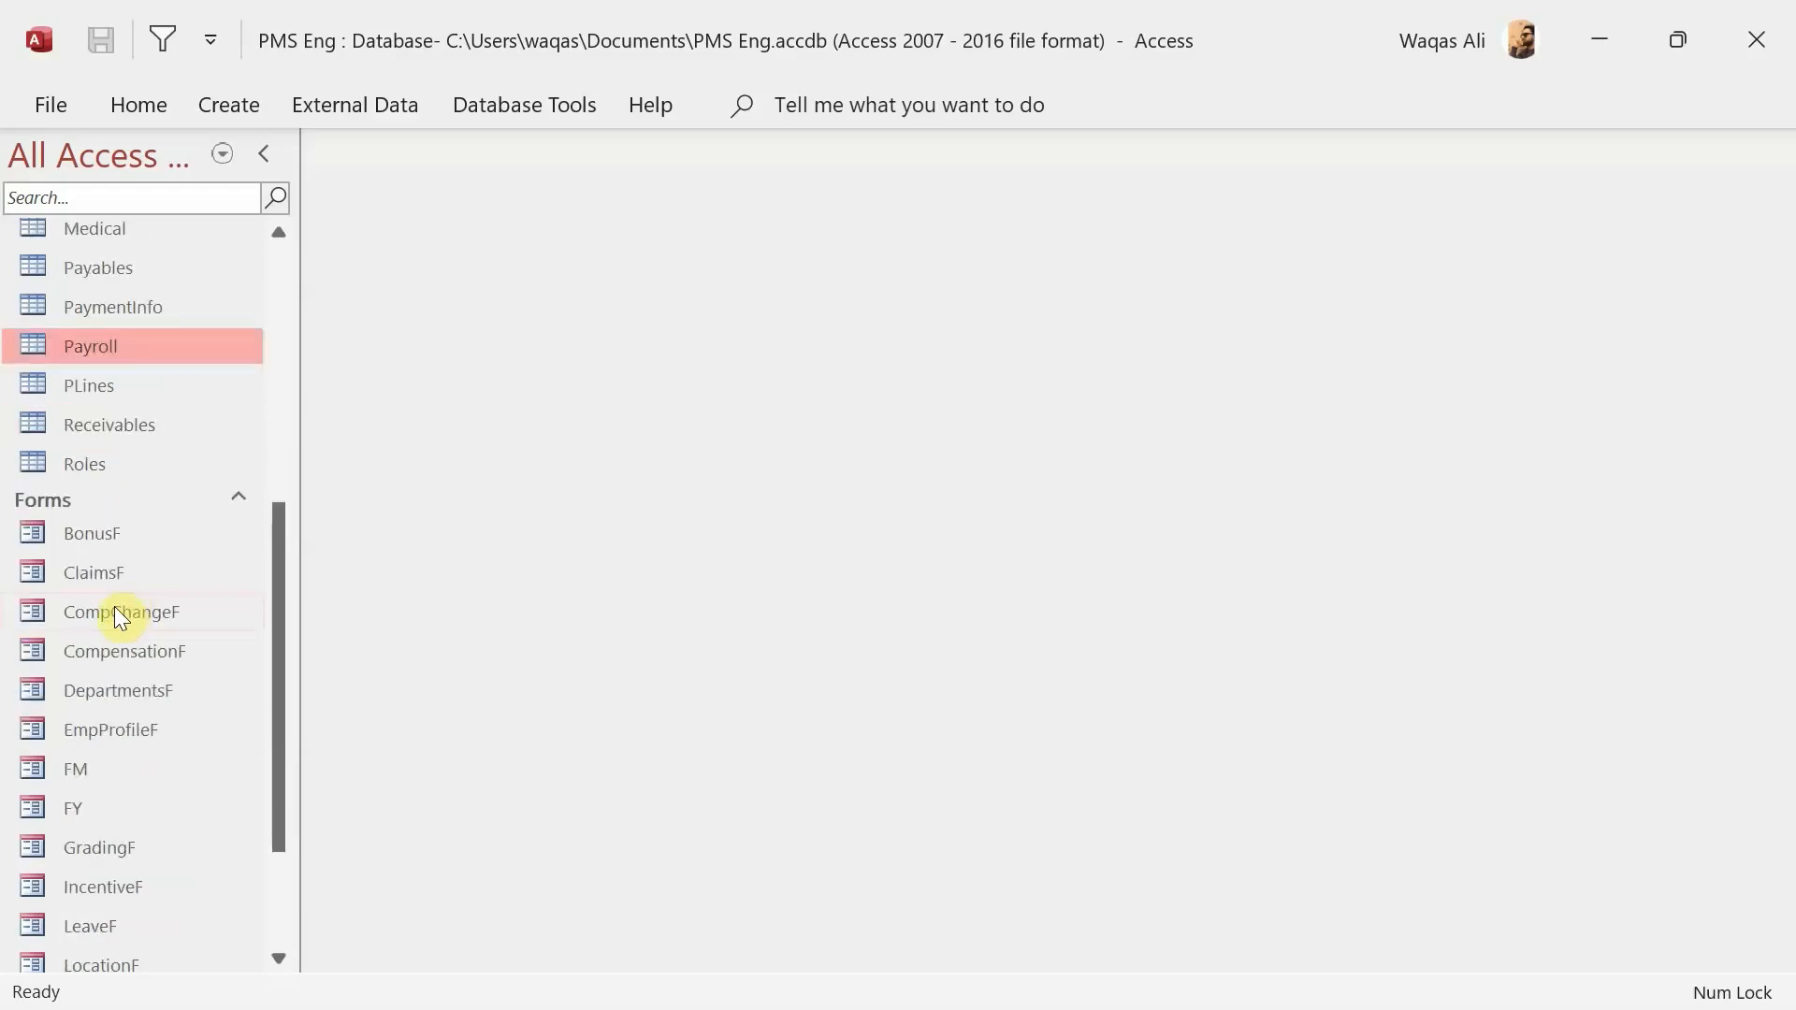
scroll(114, 606, "down", 1)
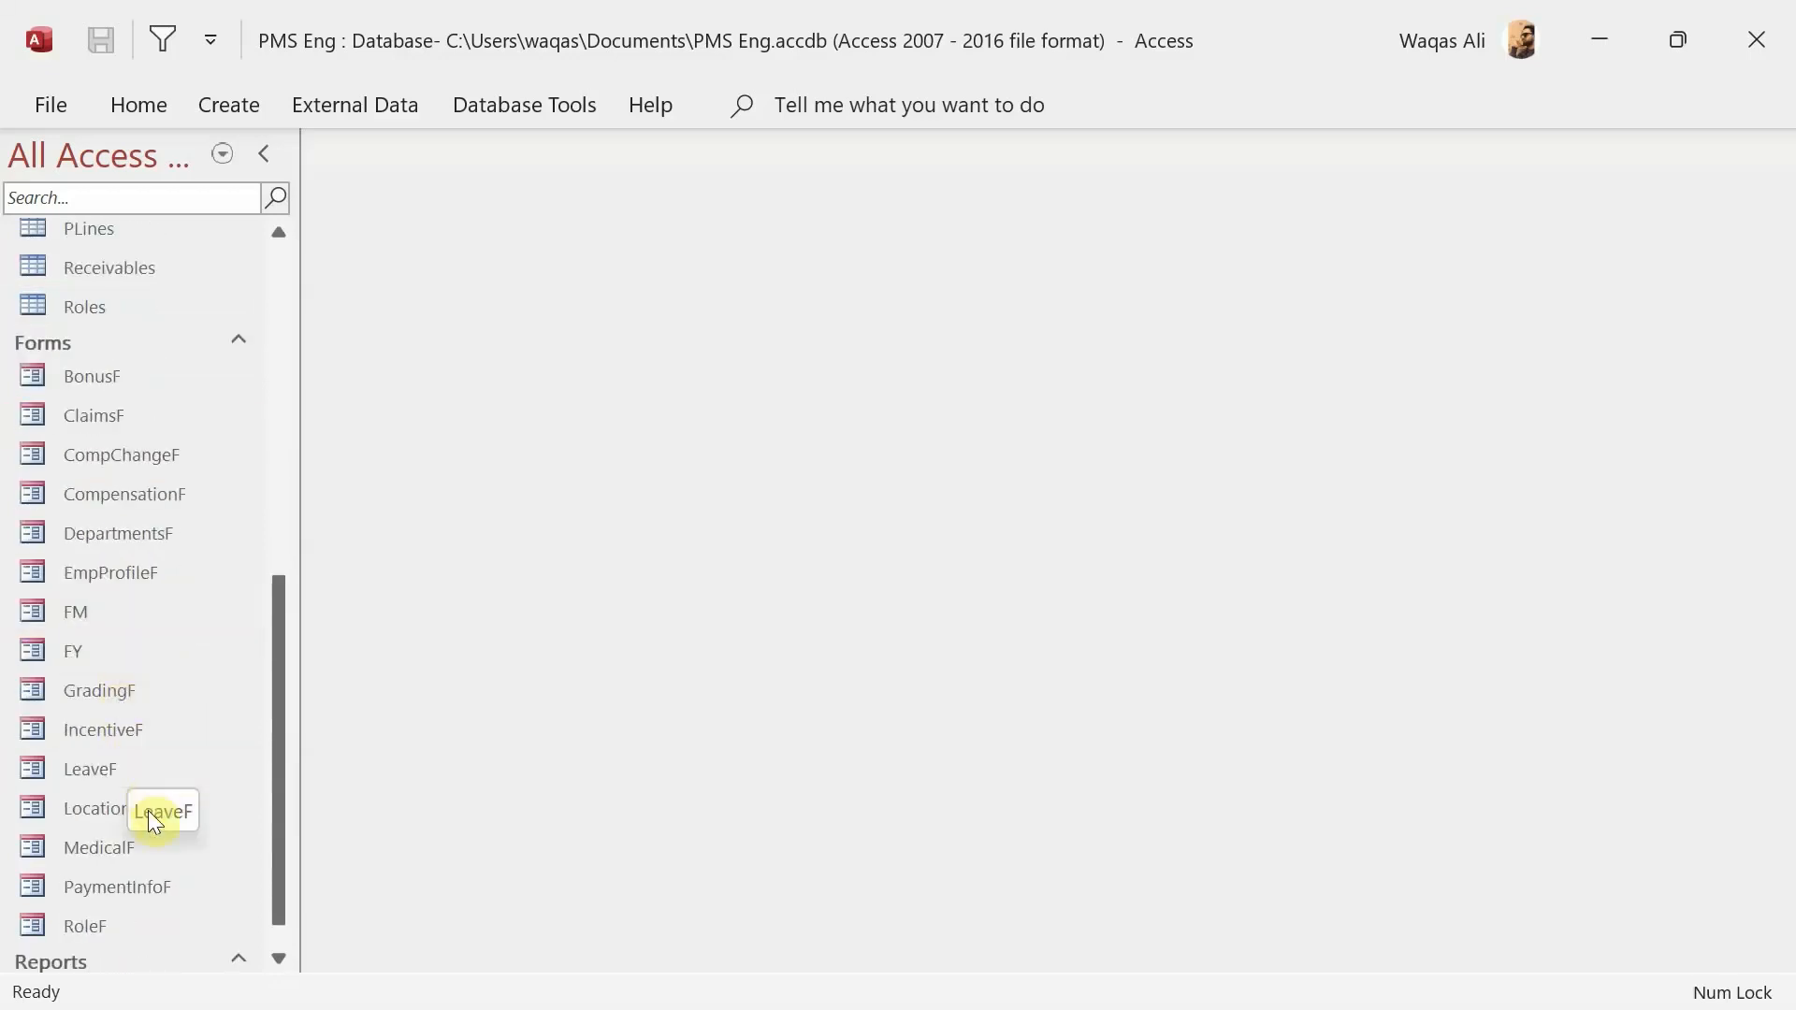
double_click(92, 894)
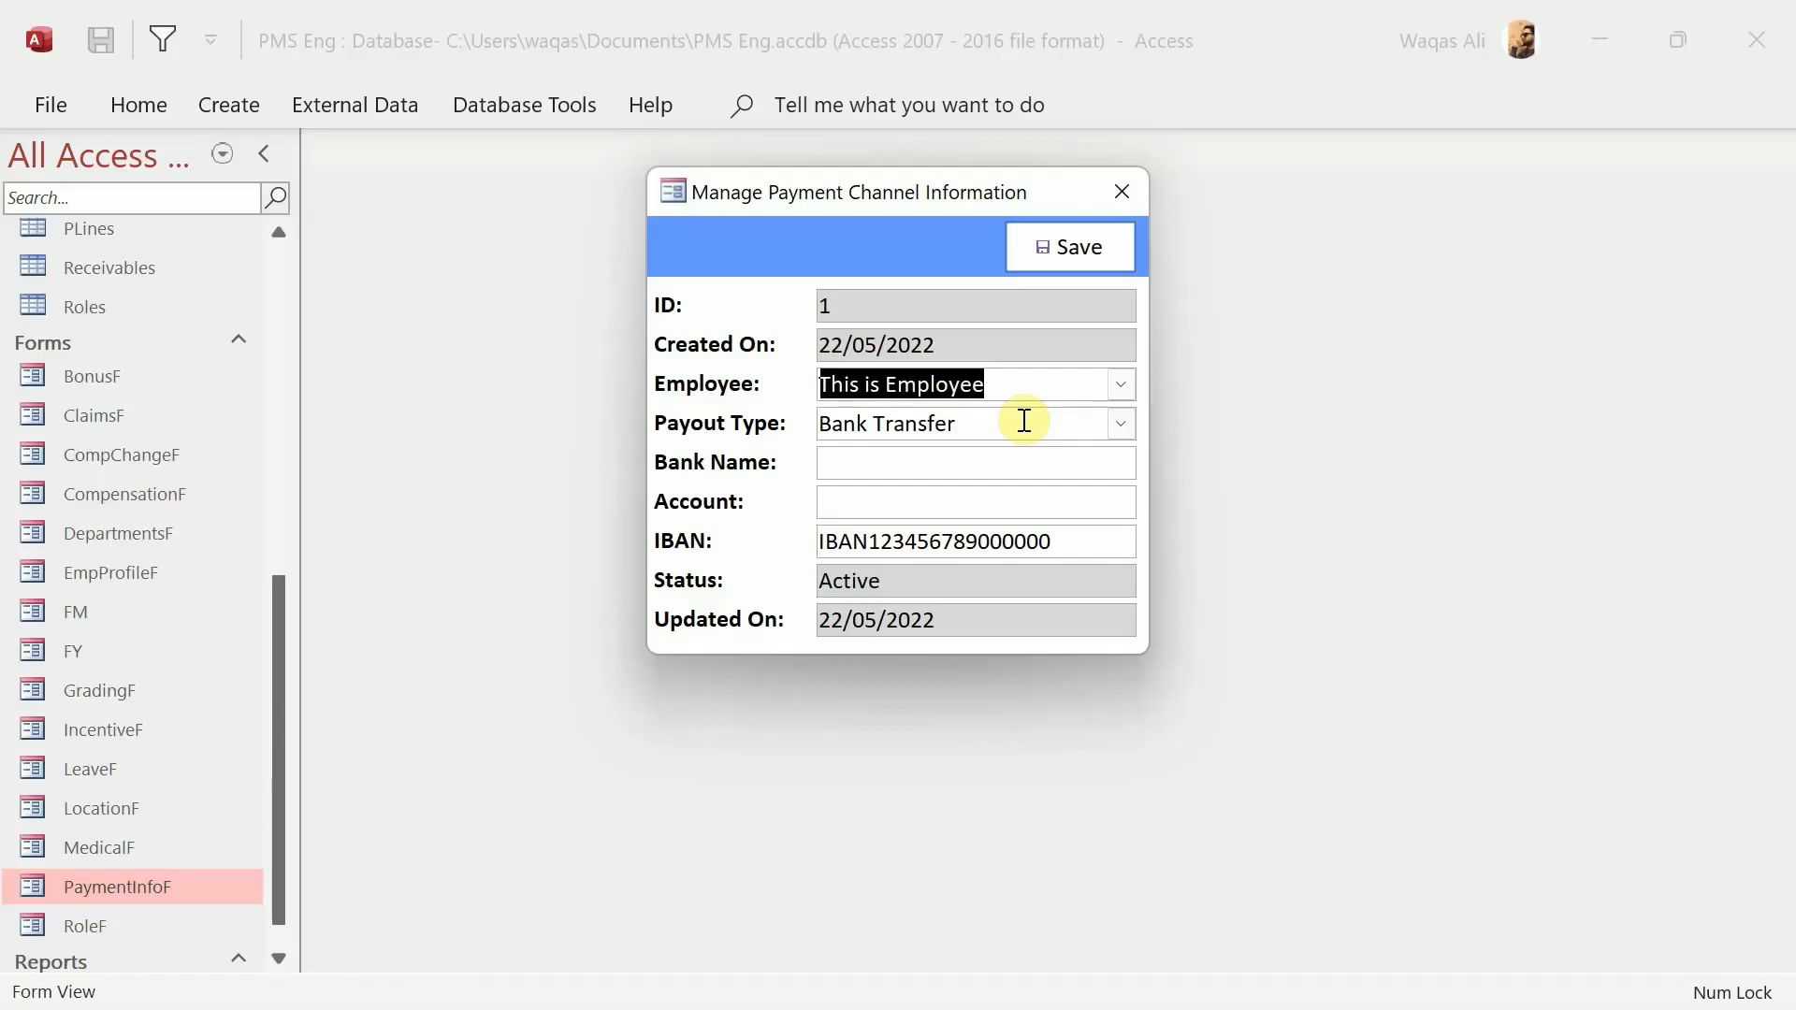
left_click_drag(911, 207, 915, 297)
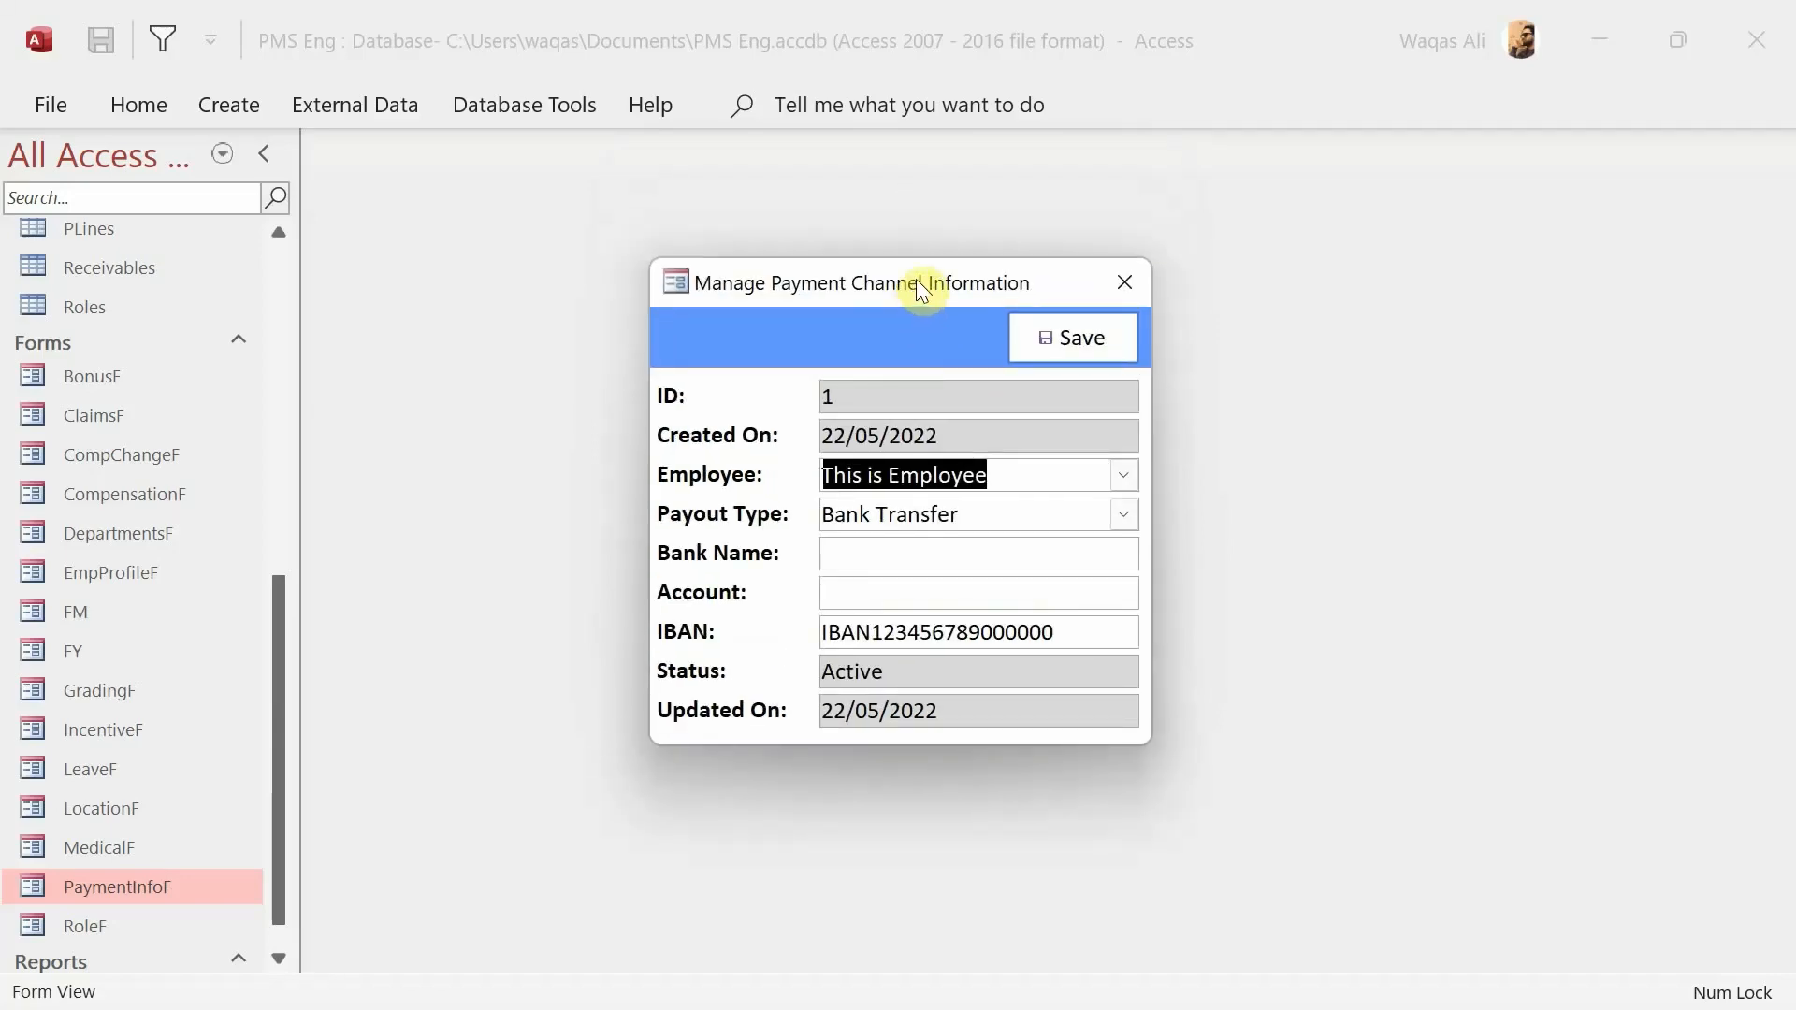
right_click(916, 276)
left_click(931, 290)
left_click(909, 340)
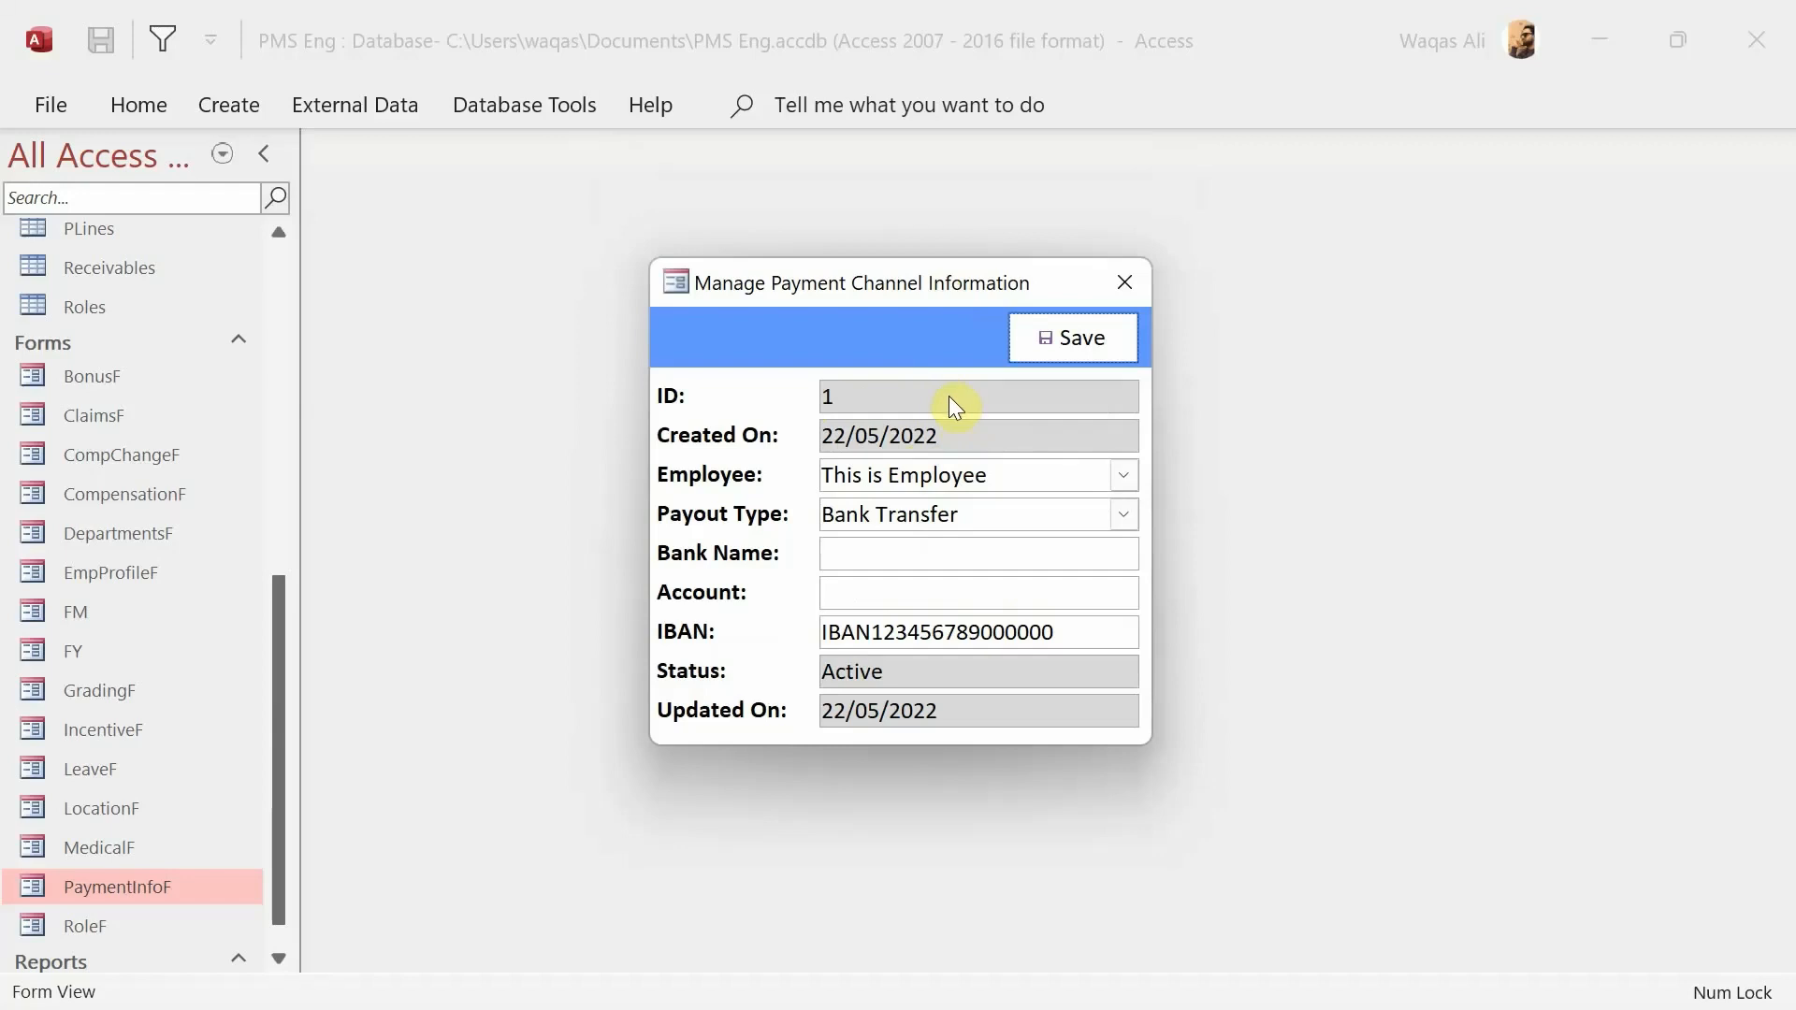
left_click(1124, 283)
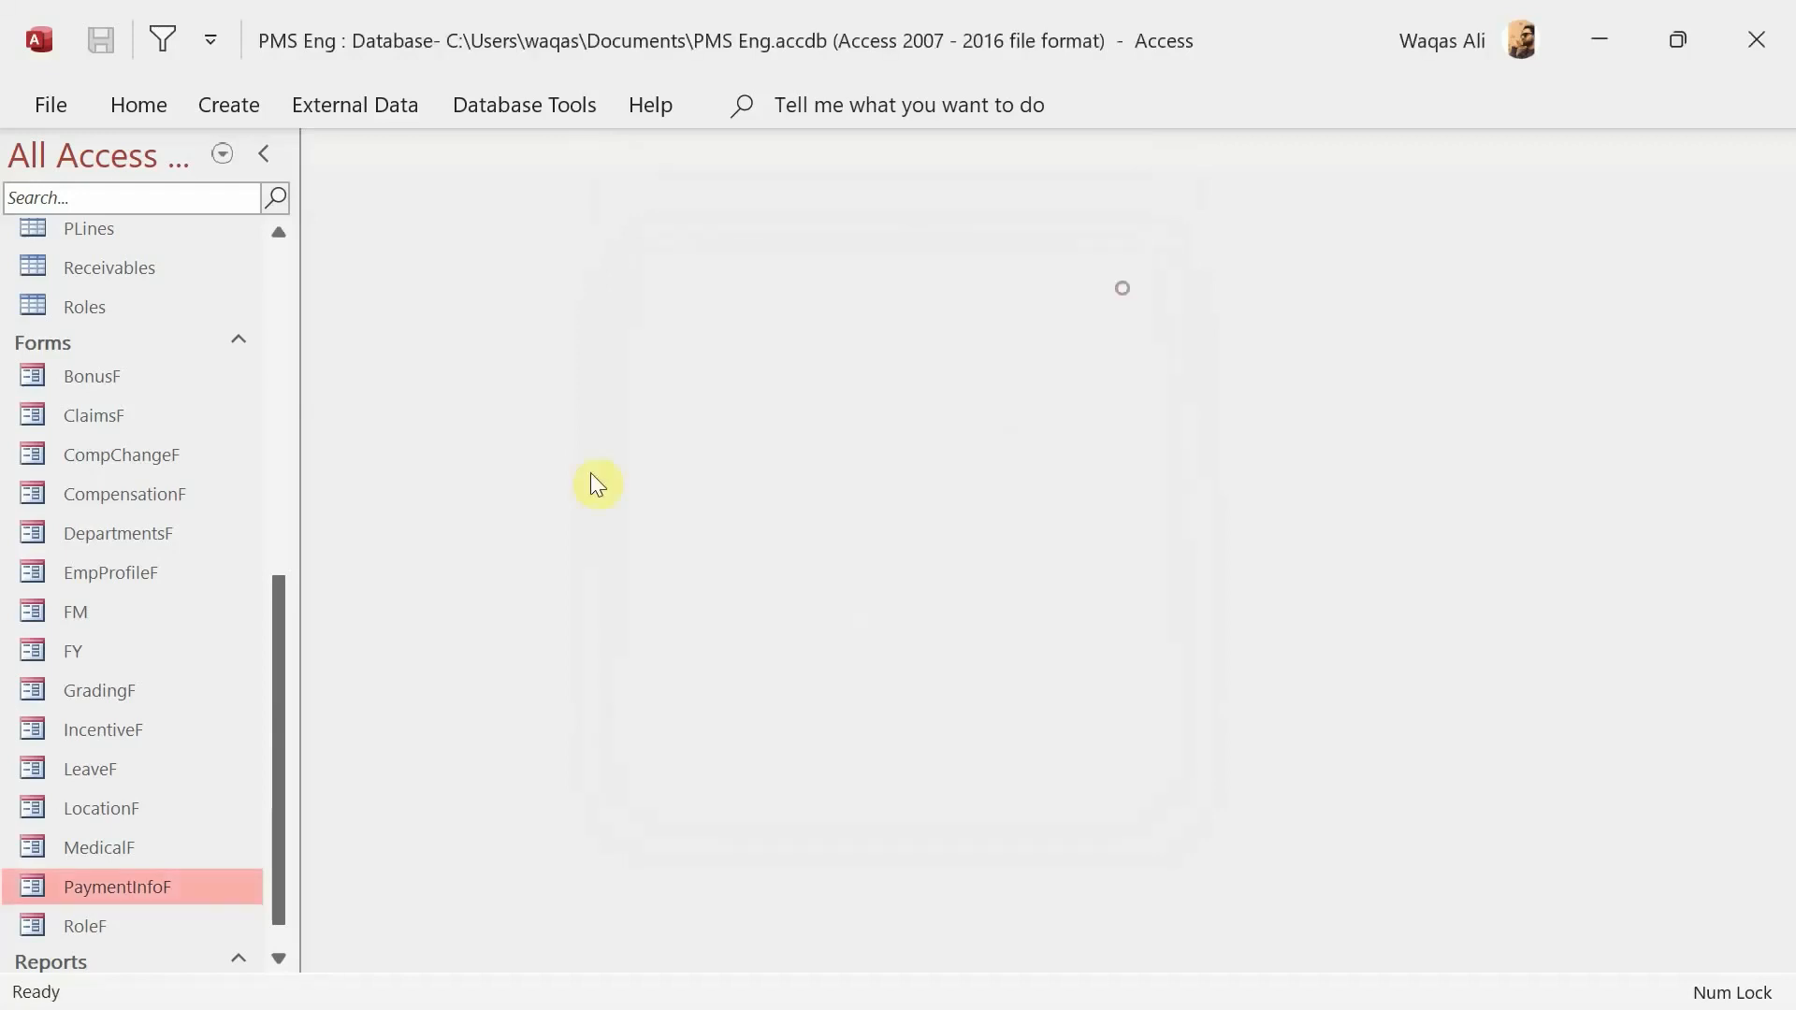
- Open the EmpProfileF form in Design View and switch it to Form View
right_click(189, 574)
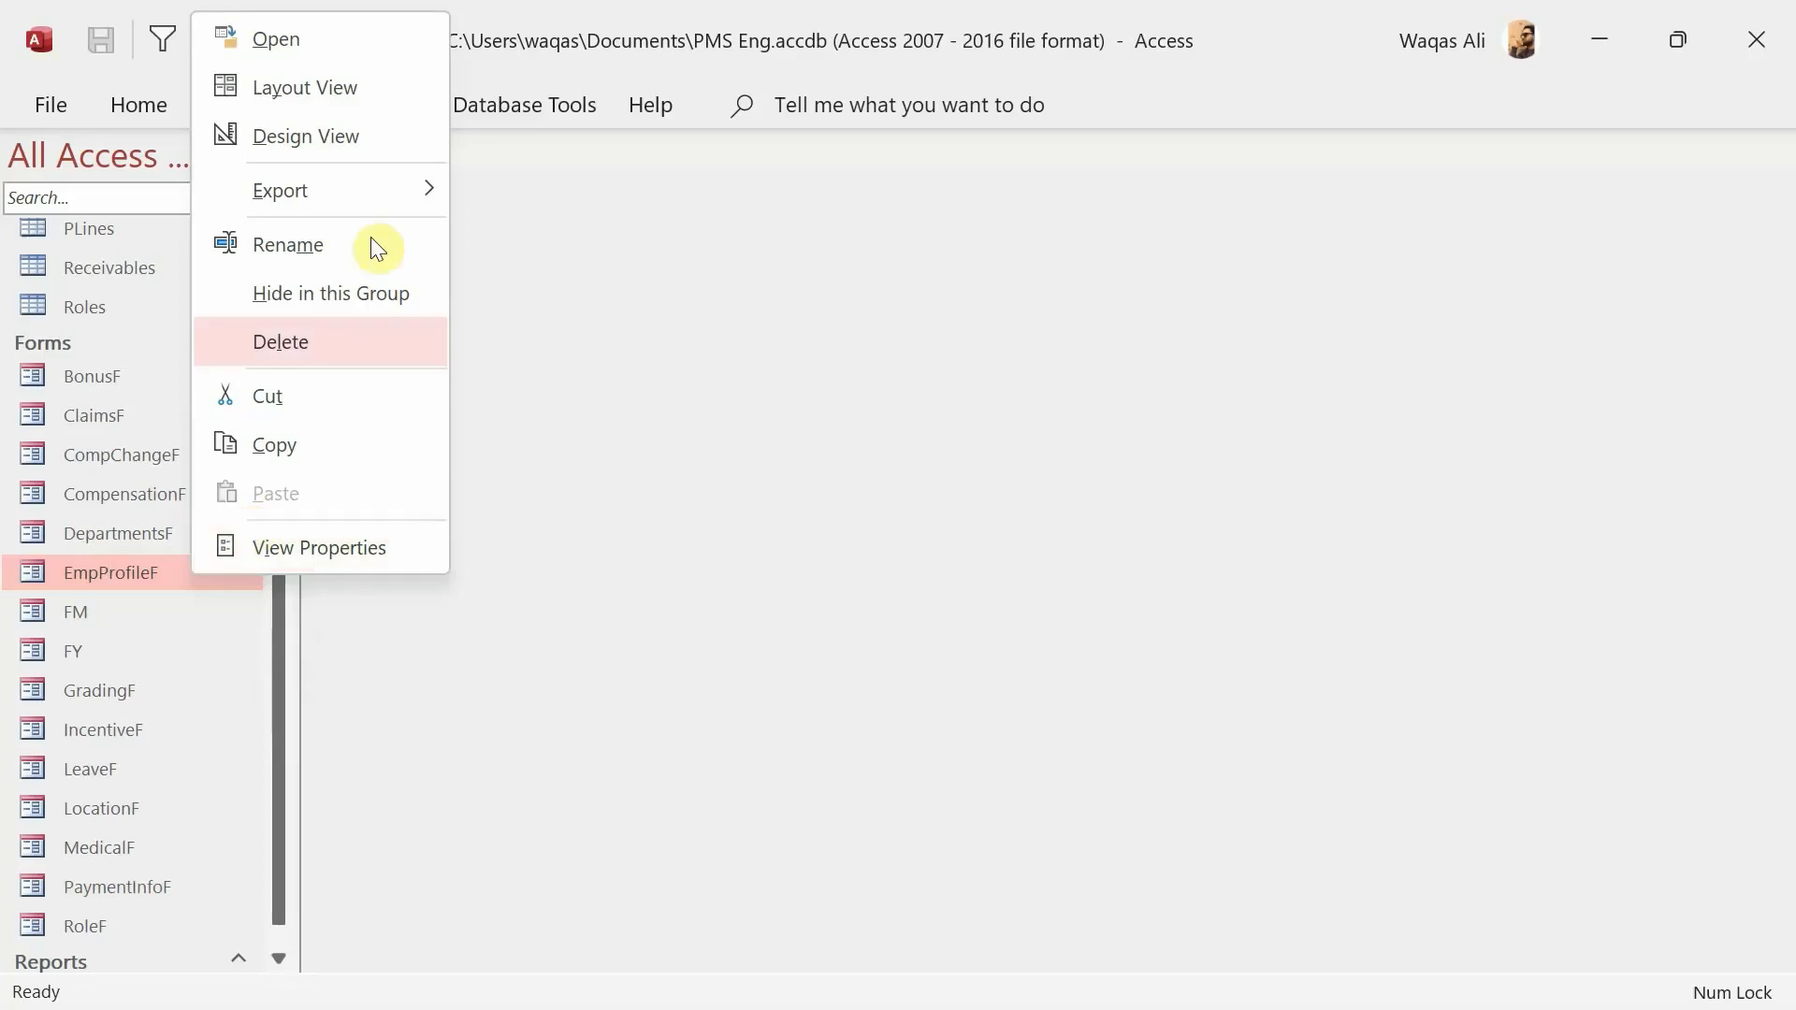
left_click(374, 133)
right_click(391, 150)
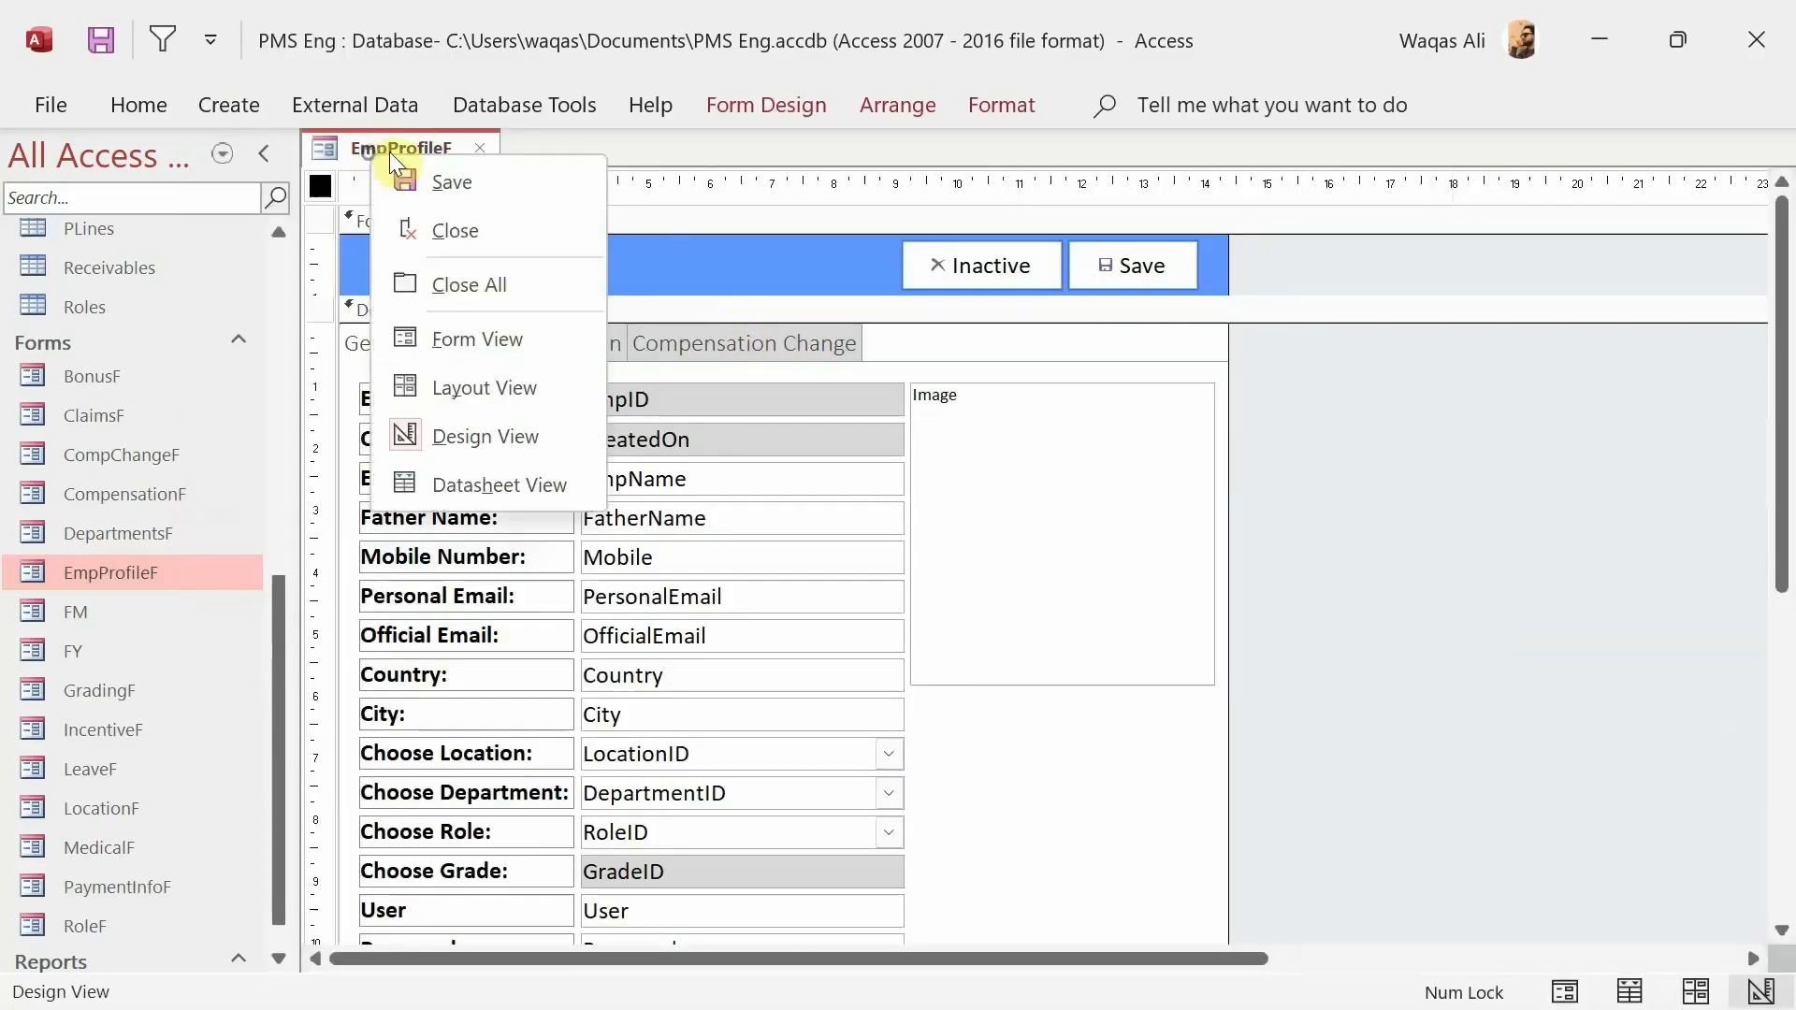
left_click(407, 157)
right_click(430, 155)
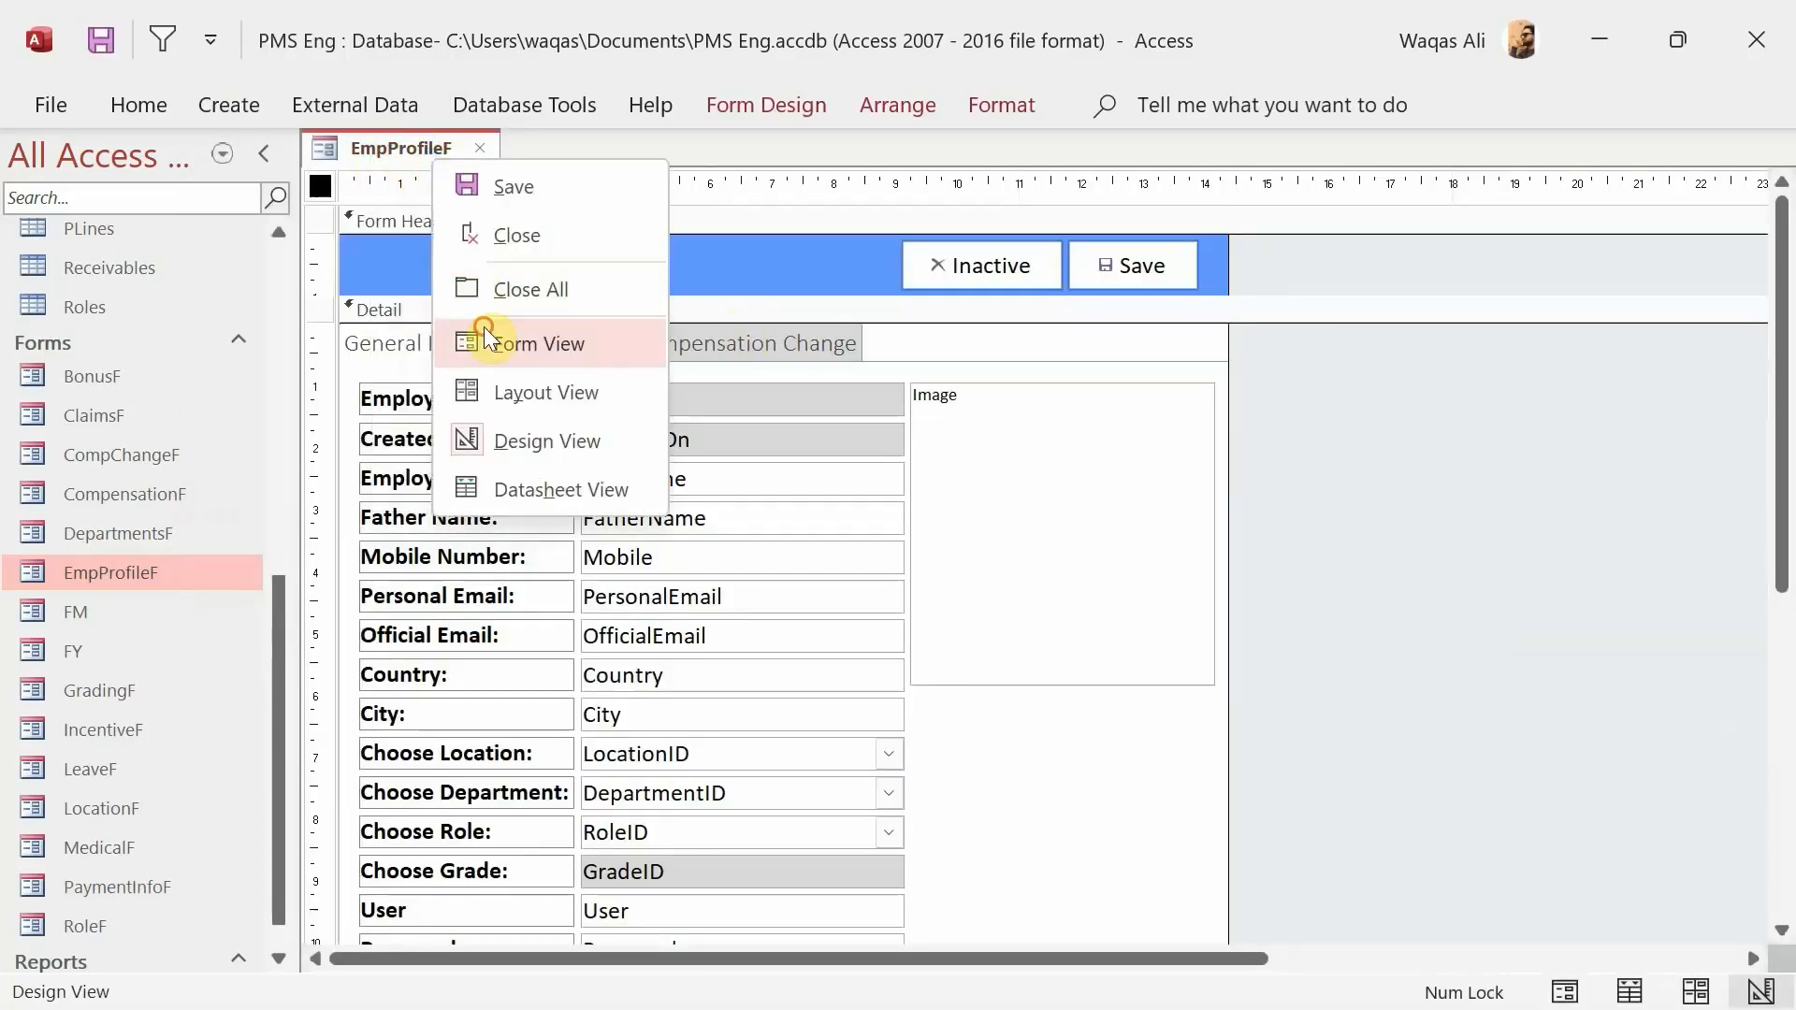
left_click(485, 327)
left_click_drag(737, 189, 918, 140)
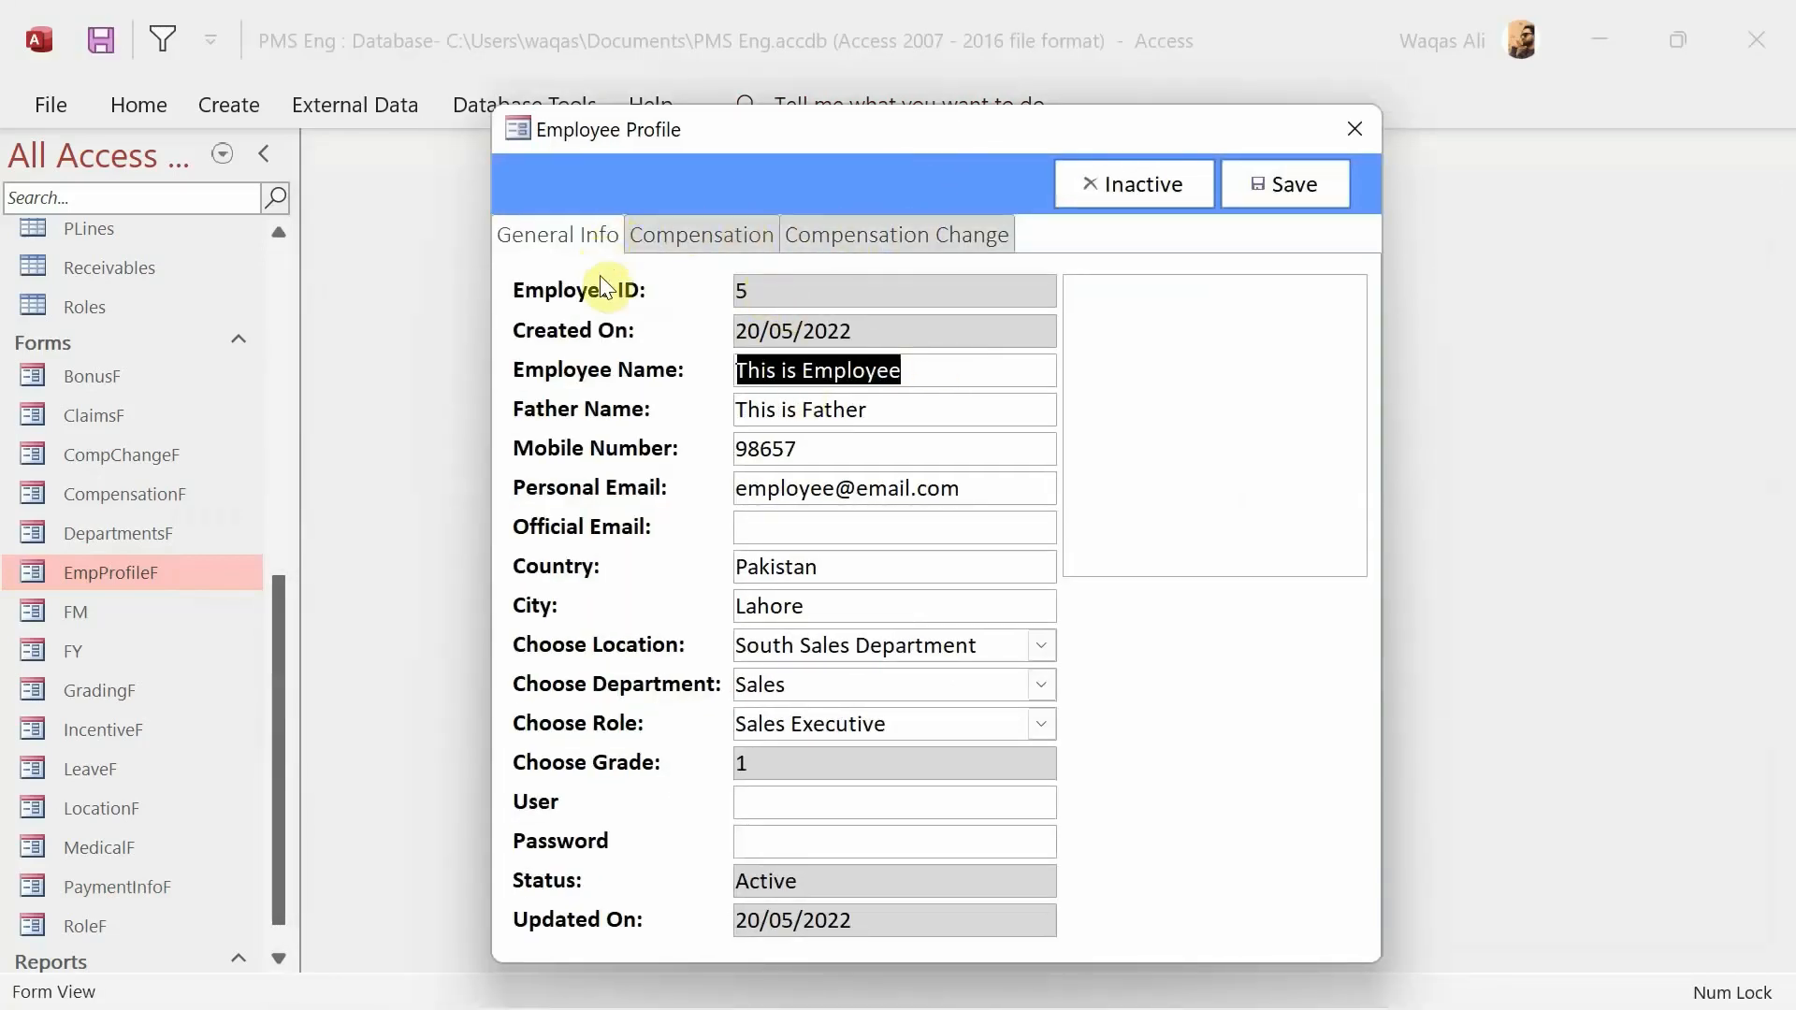
- Review the Compensation, Compensation Change and General Info pages of the employee profile
left_click(701, 245)
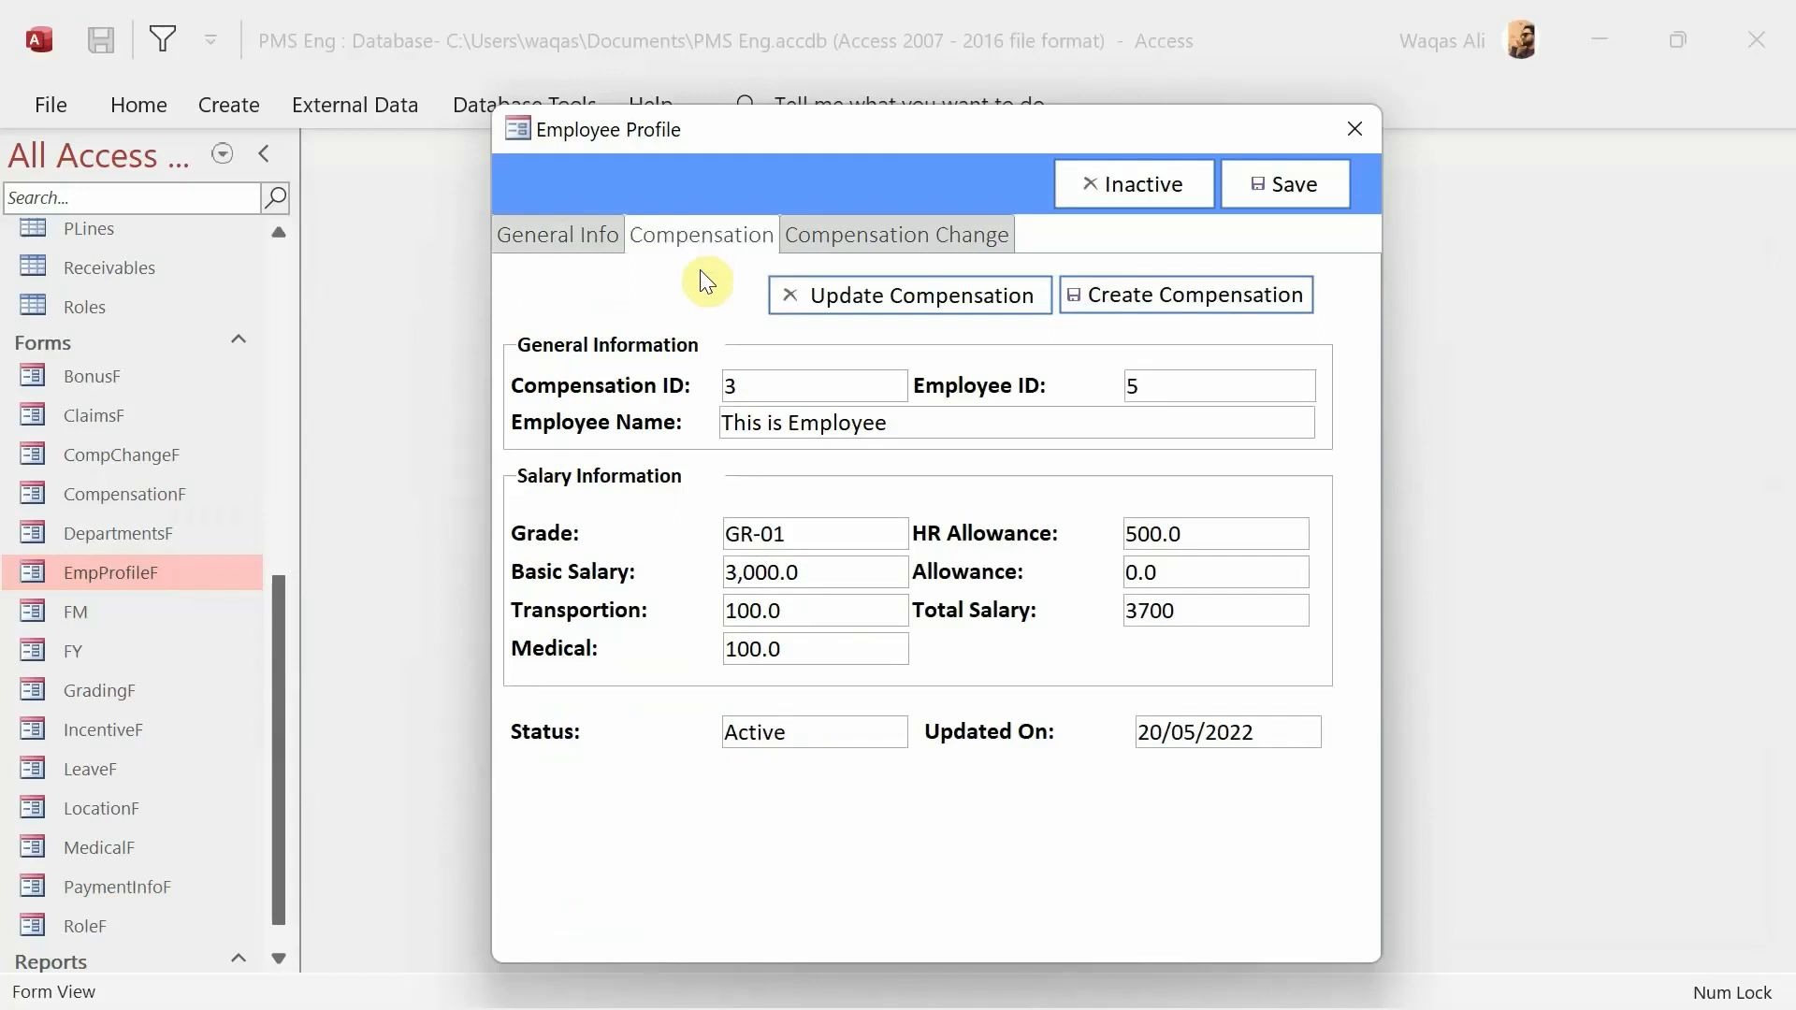
left_click(924, 229)
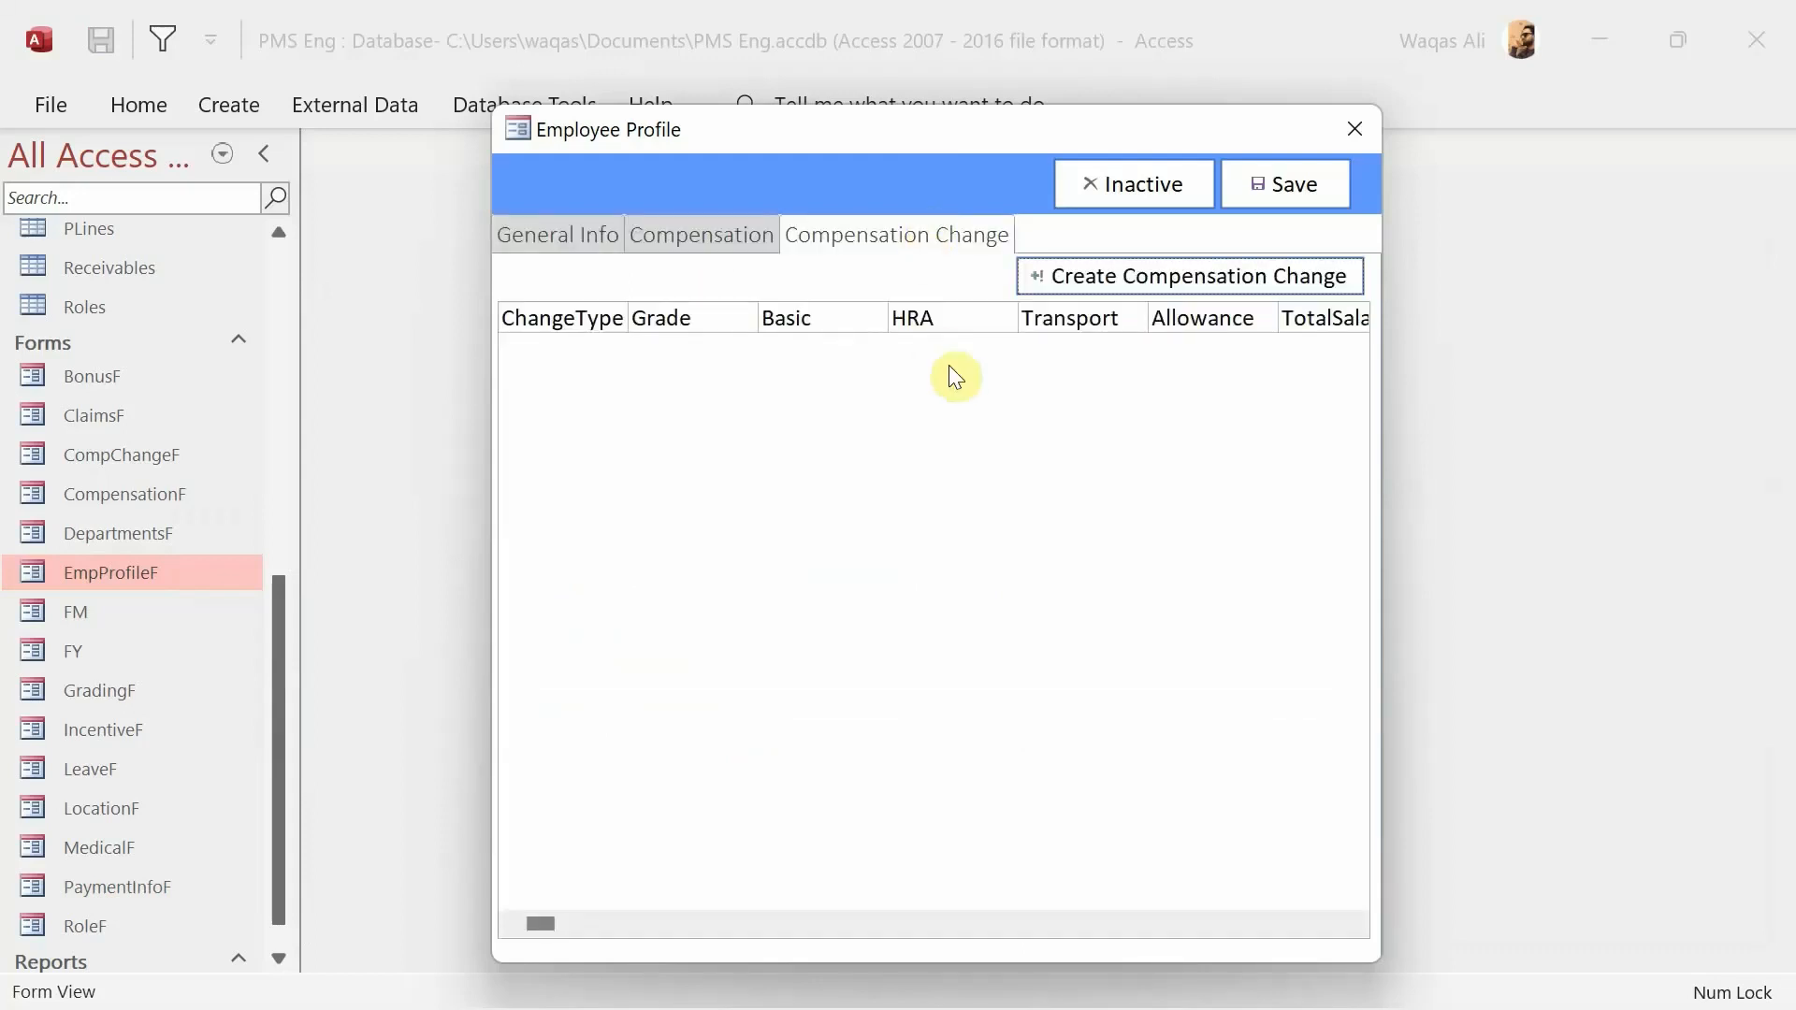
left_click(873, 357)
left_click(591, 233)
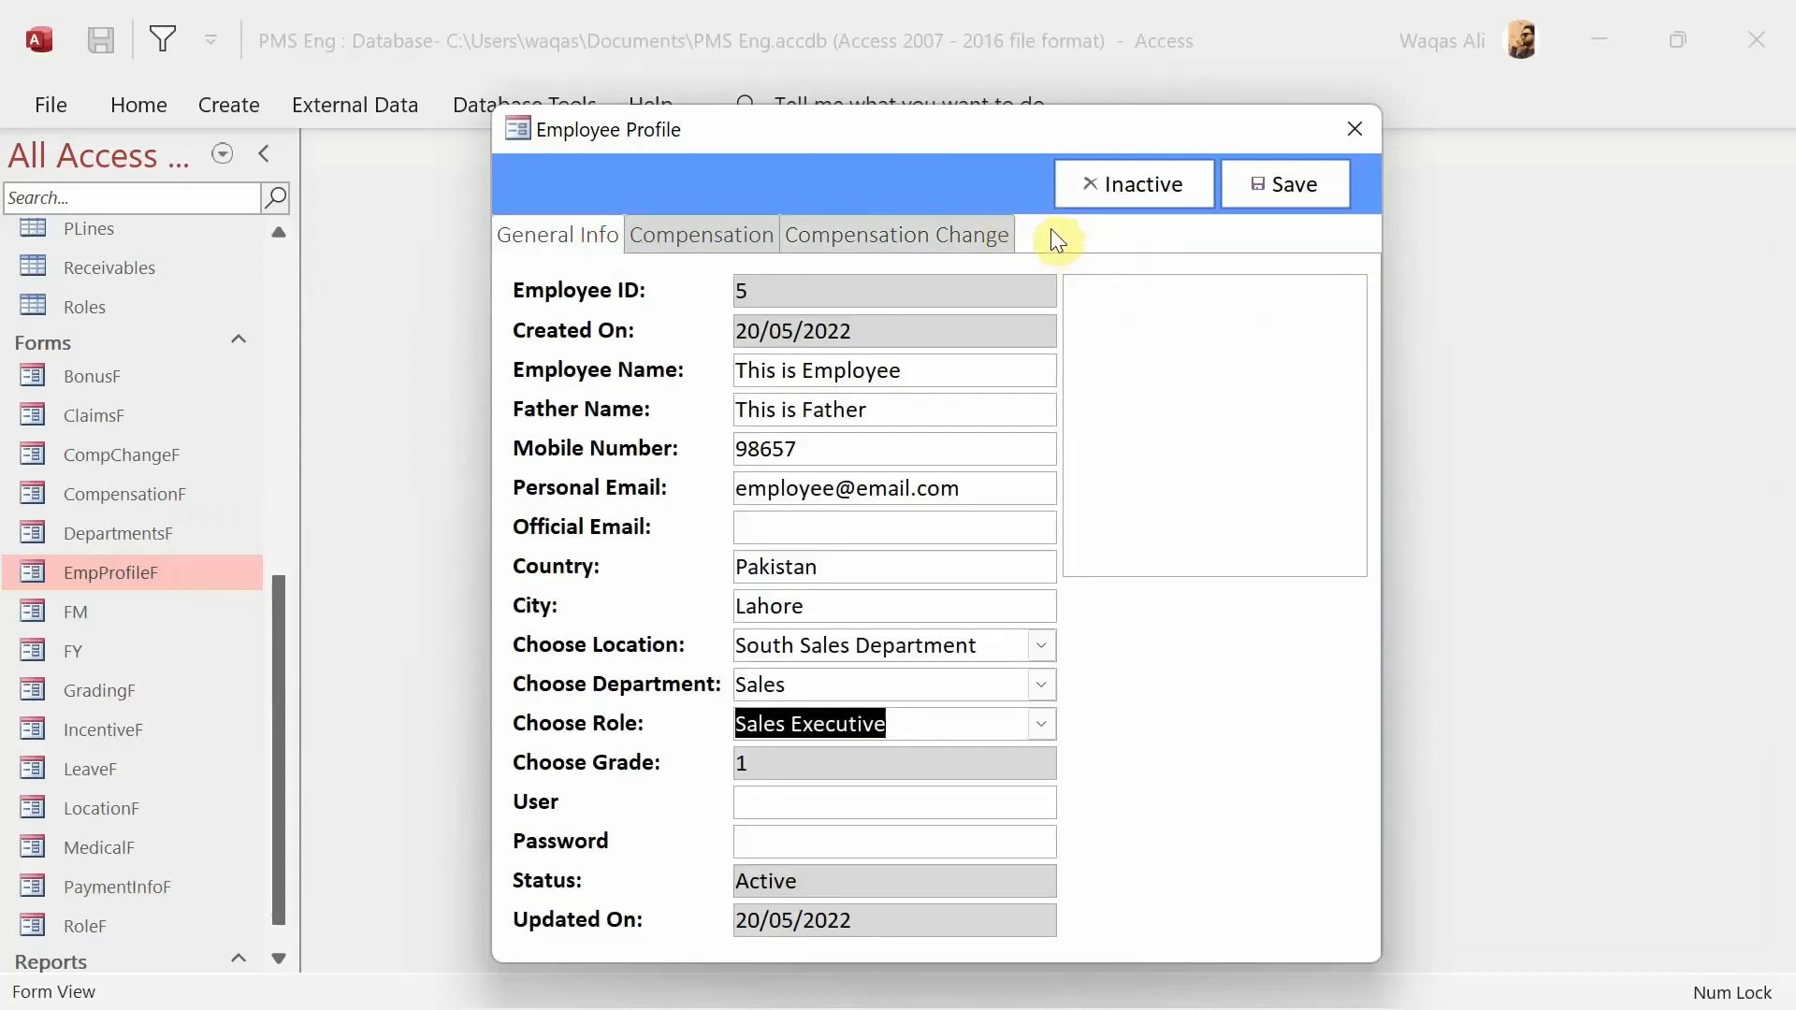
left_click(991, 233)
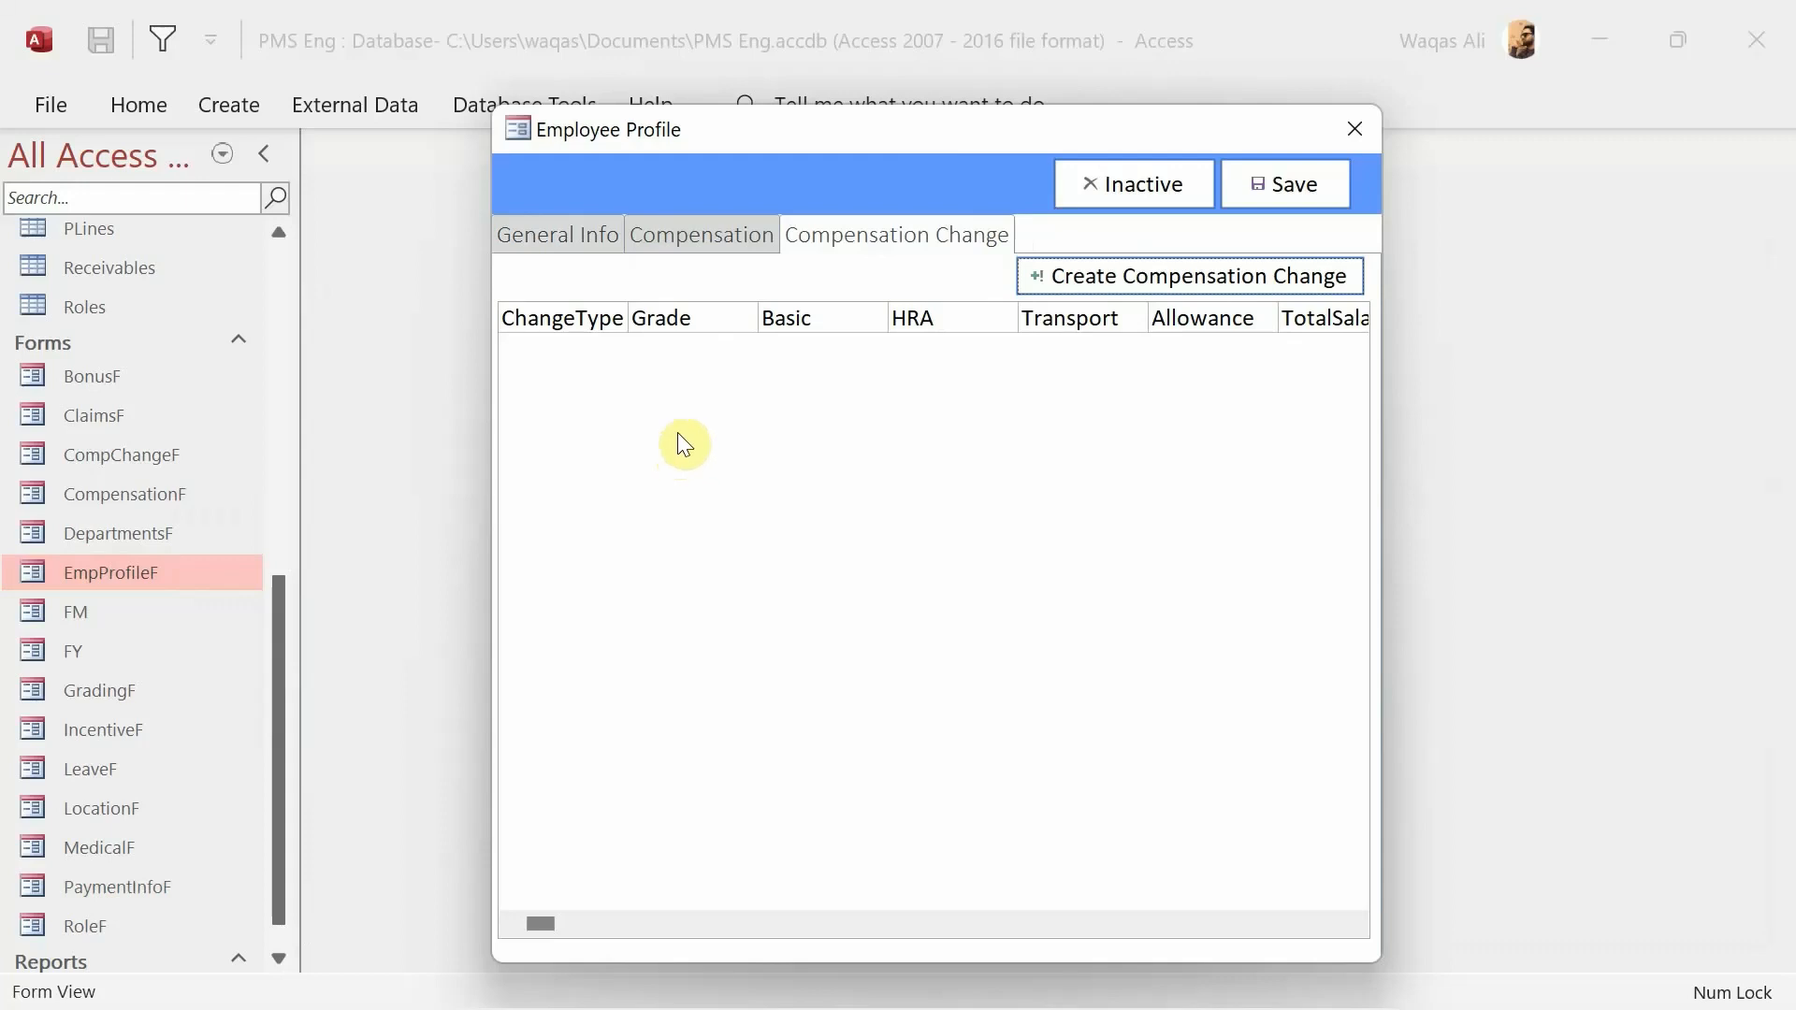
- Return the employee profile form to Design View and insert a new page into its tab control
right_click(932, 192)
left_click(974, 267)
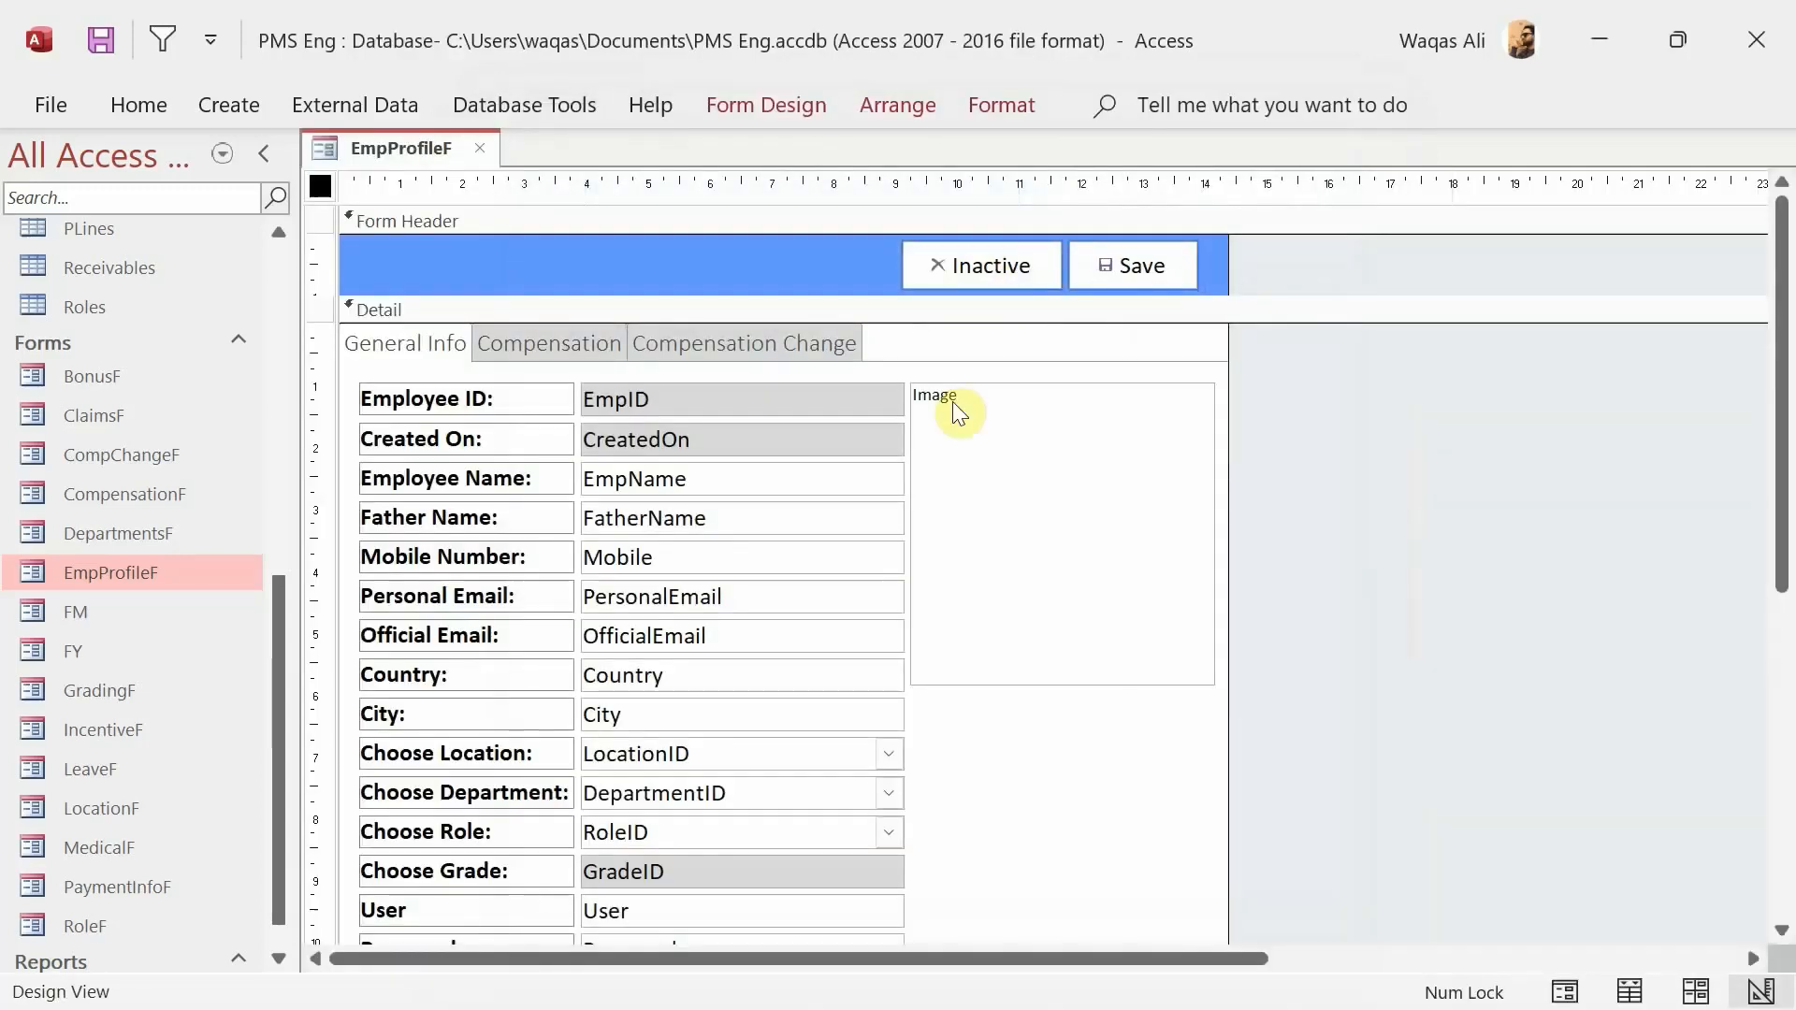
left_click(922, 340)
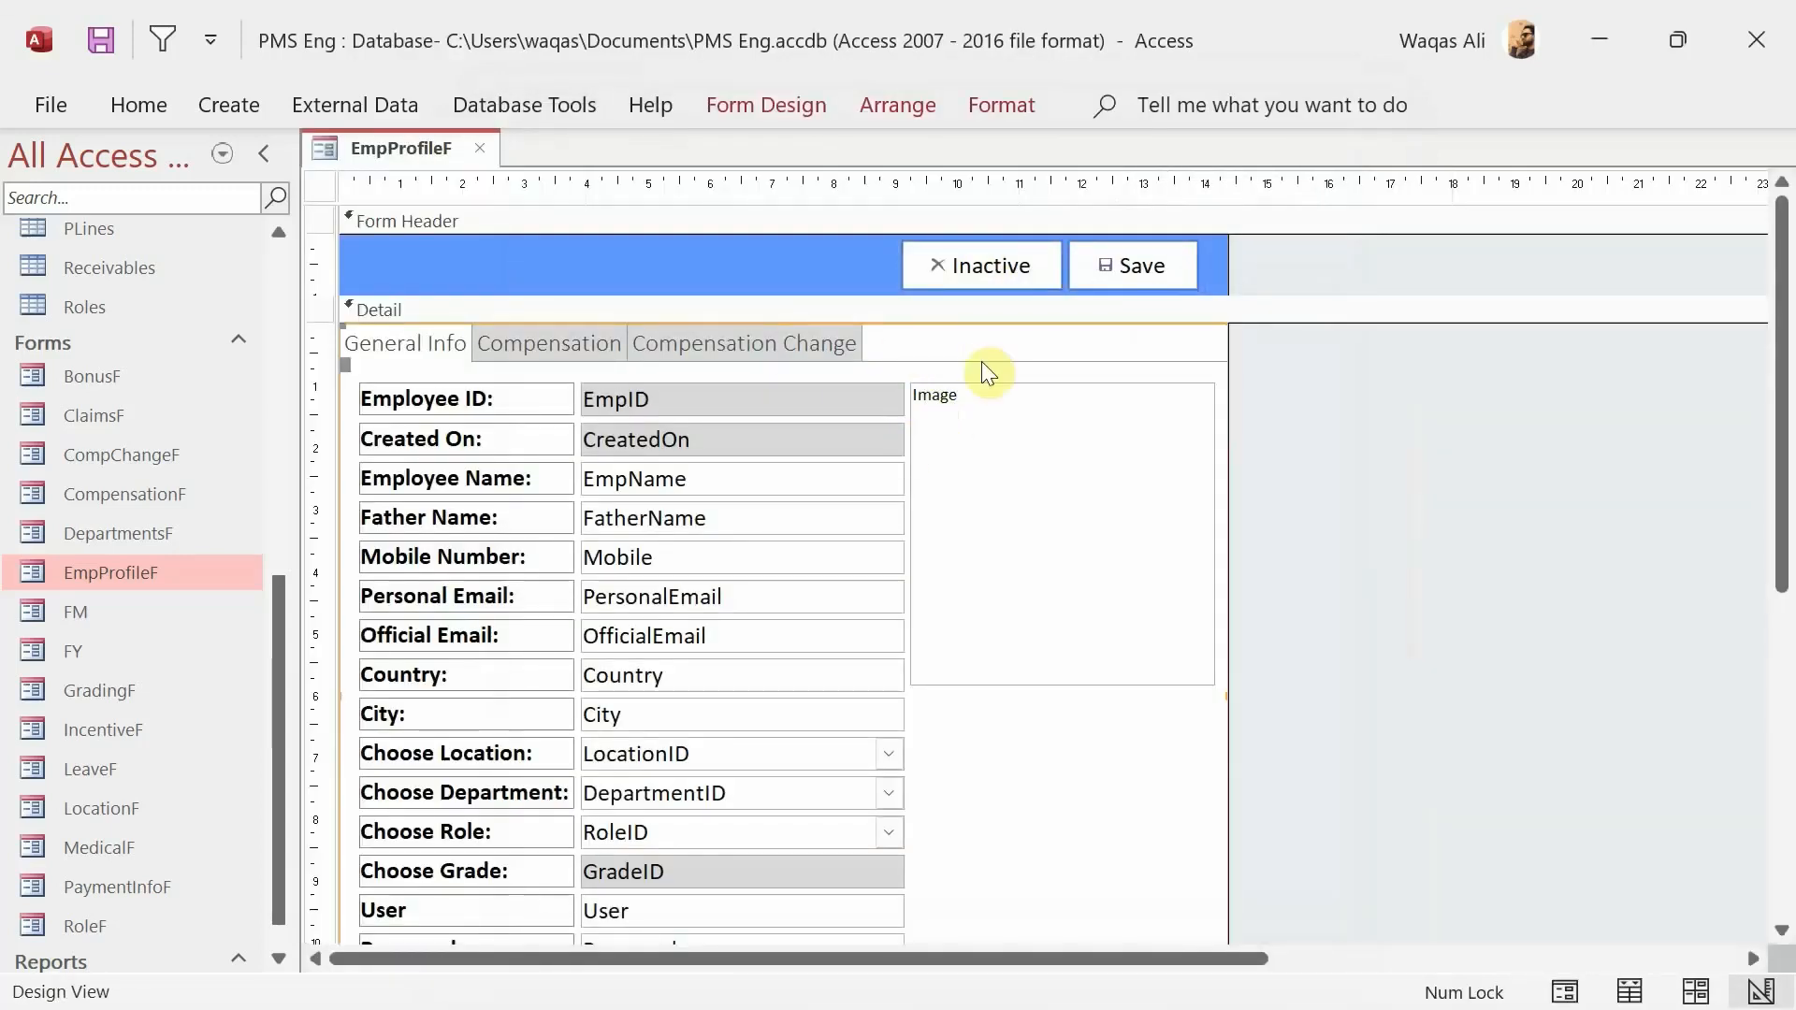
right_click(921, 329)
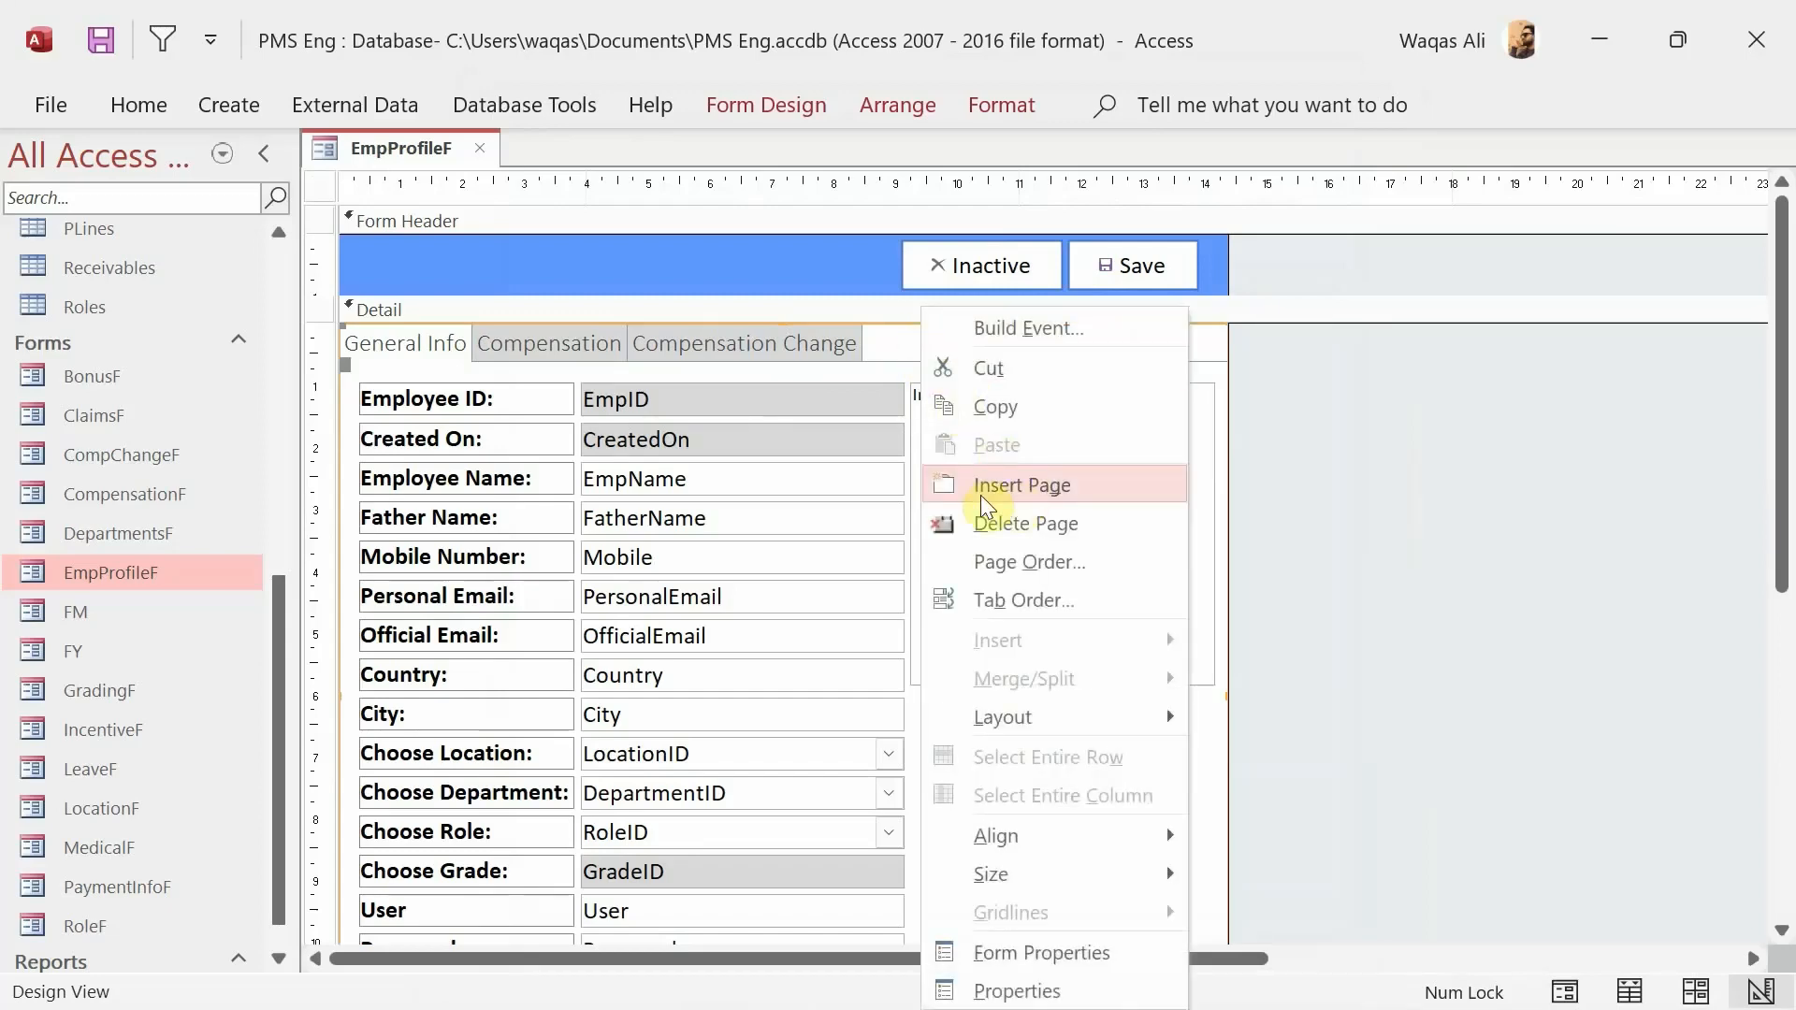
left_click(1019, 485)
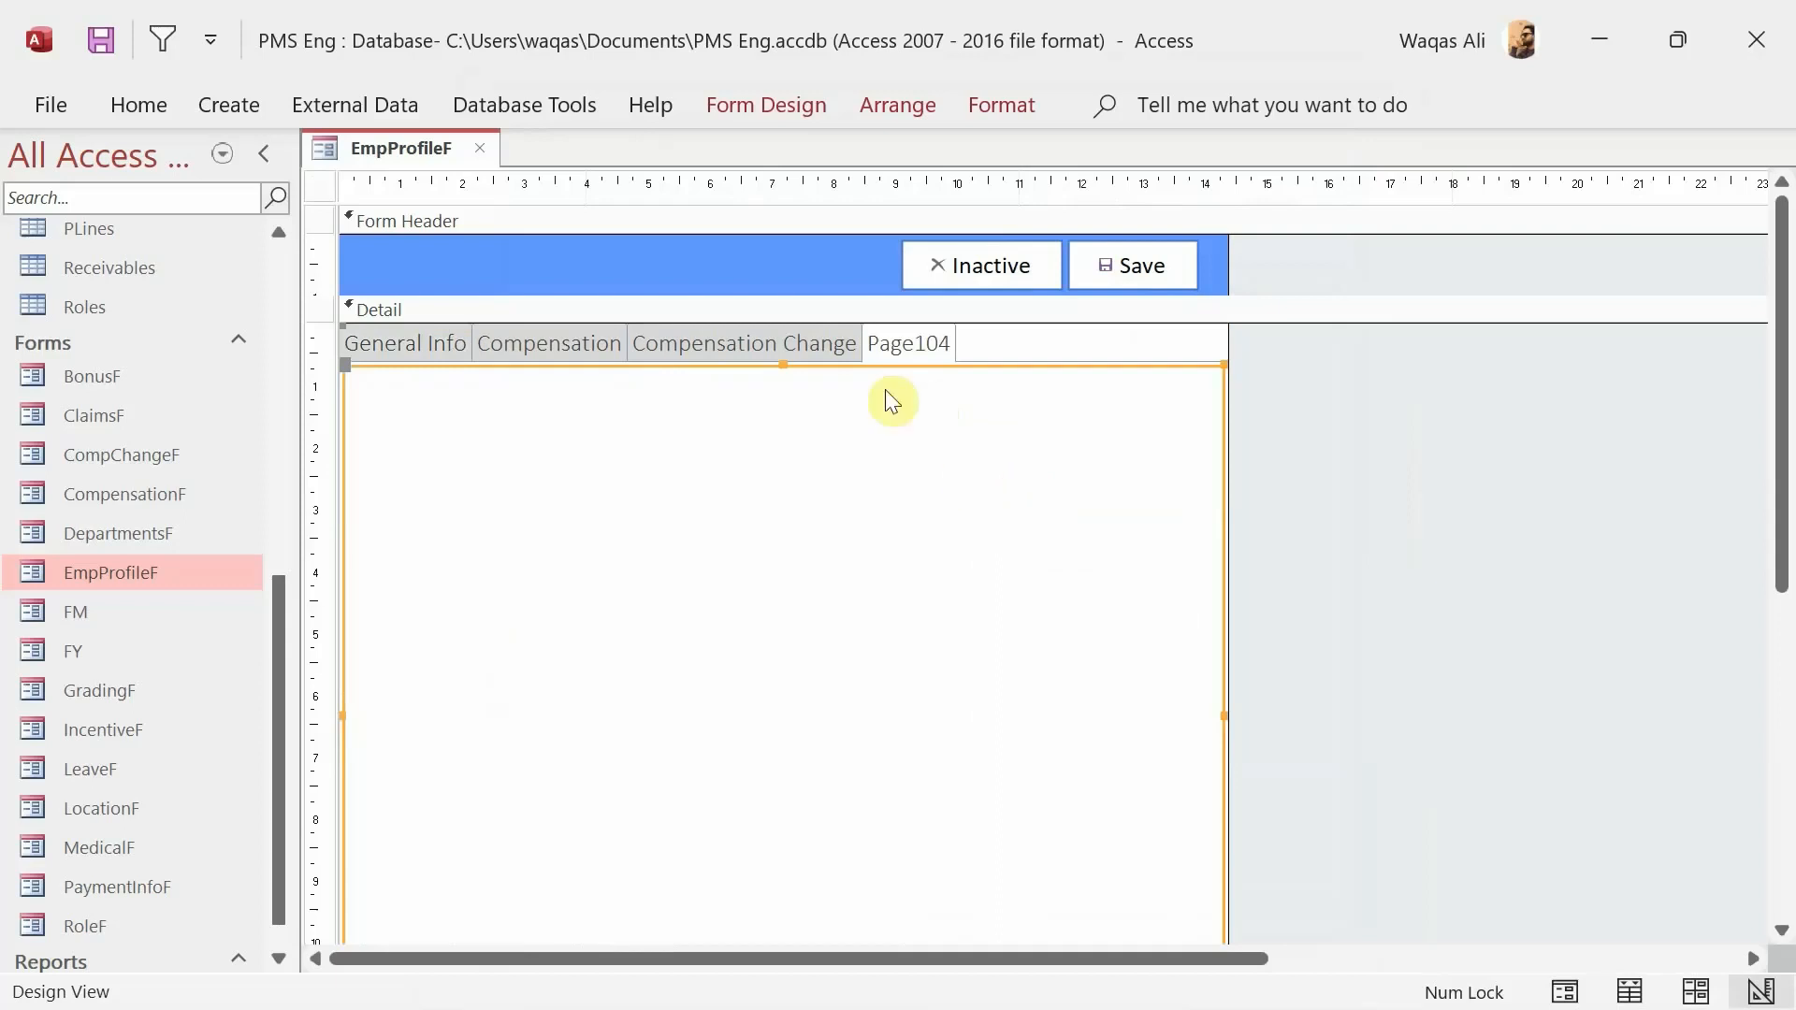
- Name the newly inserted tab page Payout Info
left_click(778, 117)
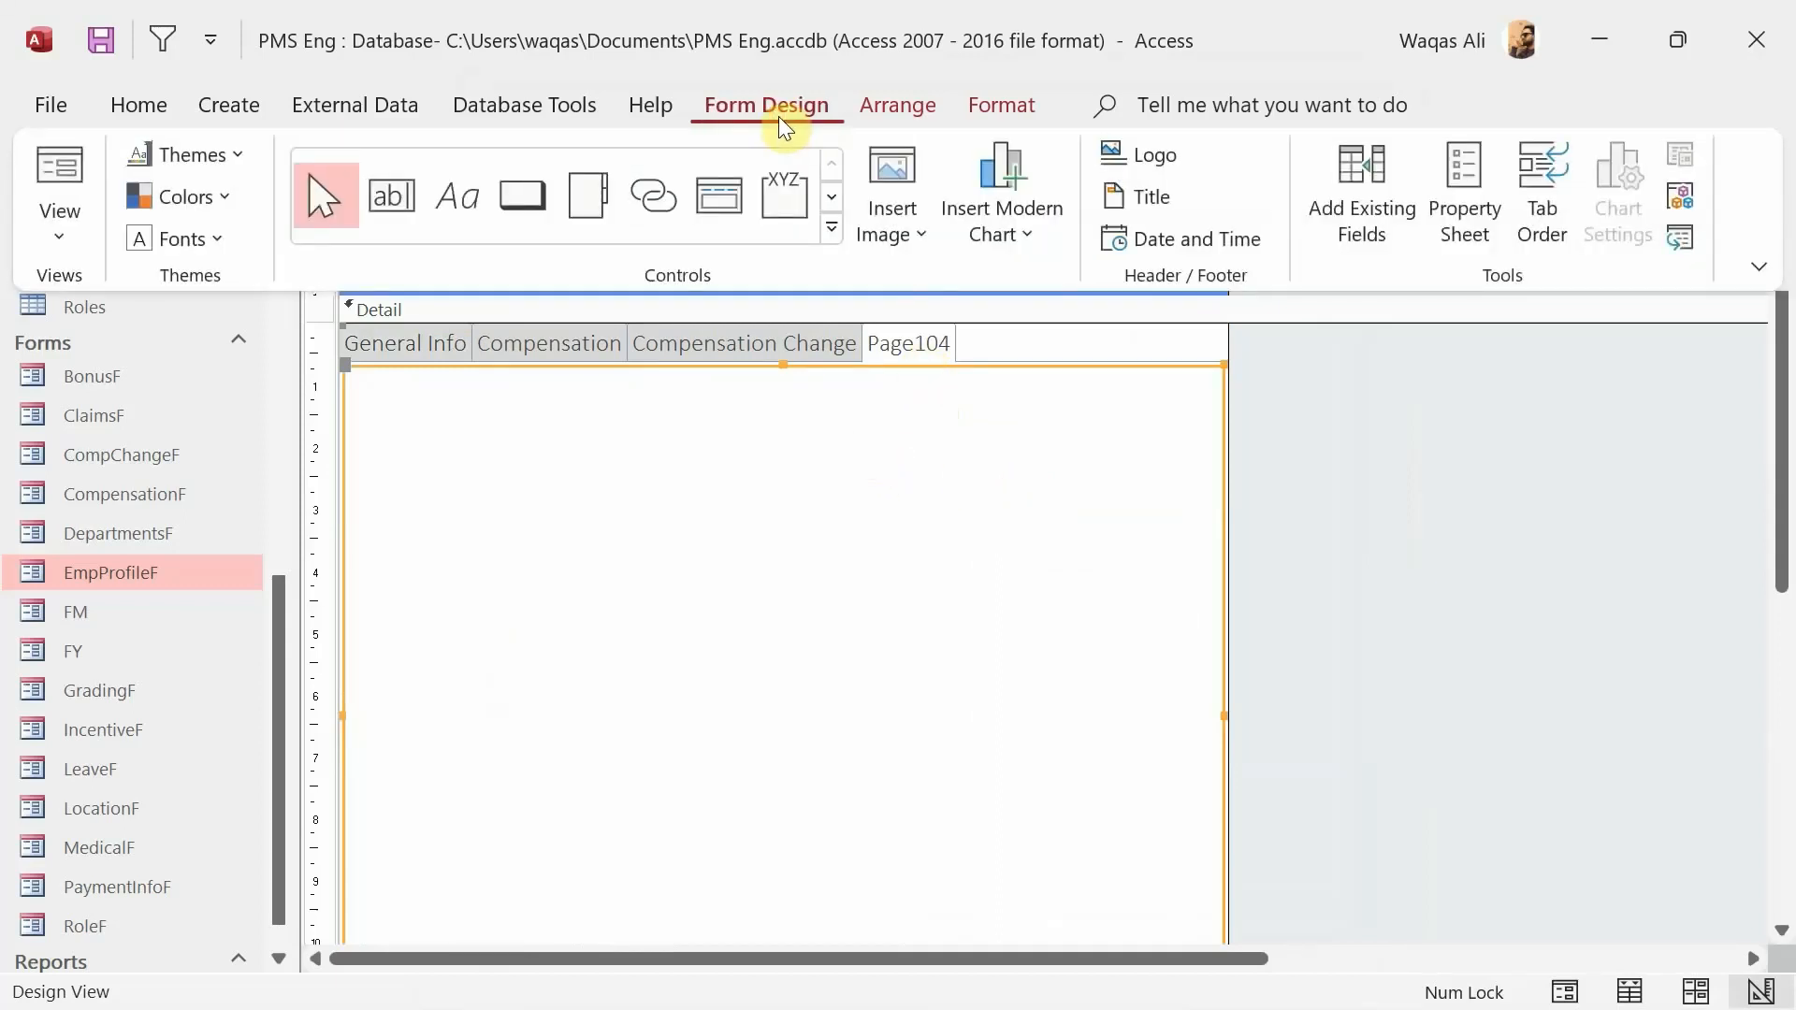
left_click(1461, 222)
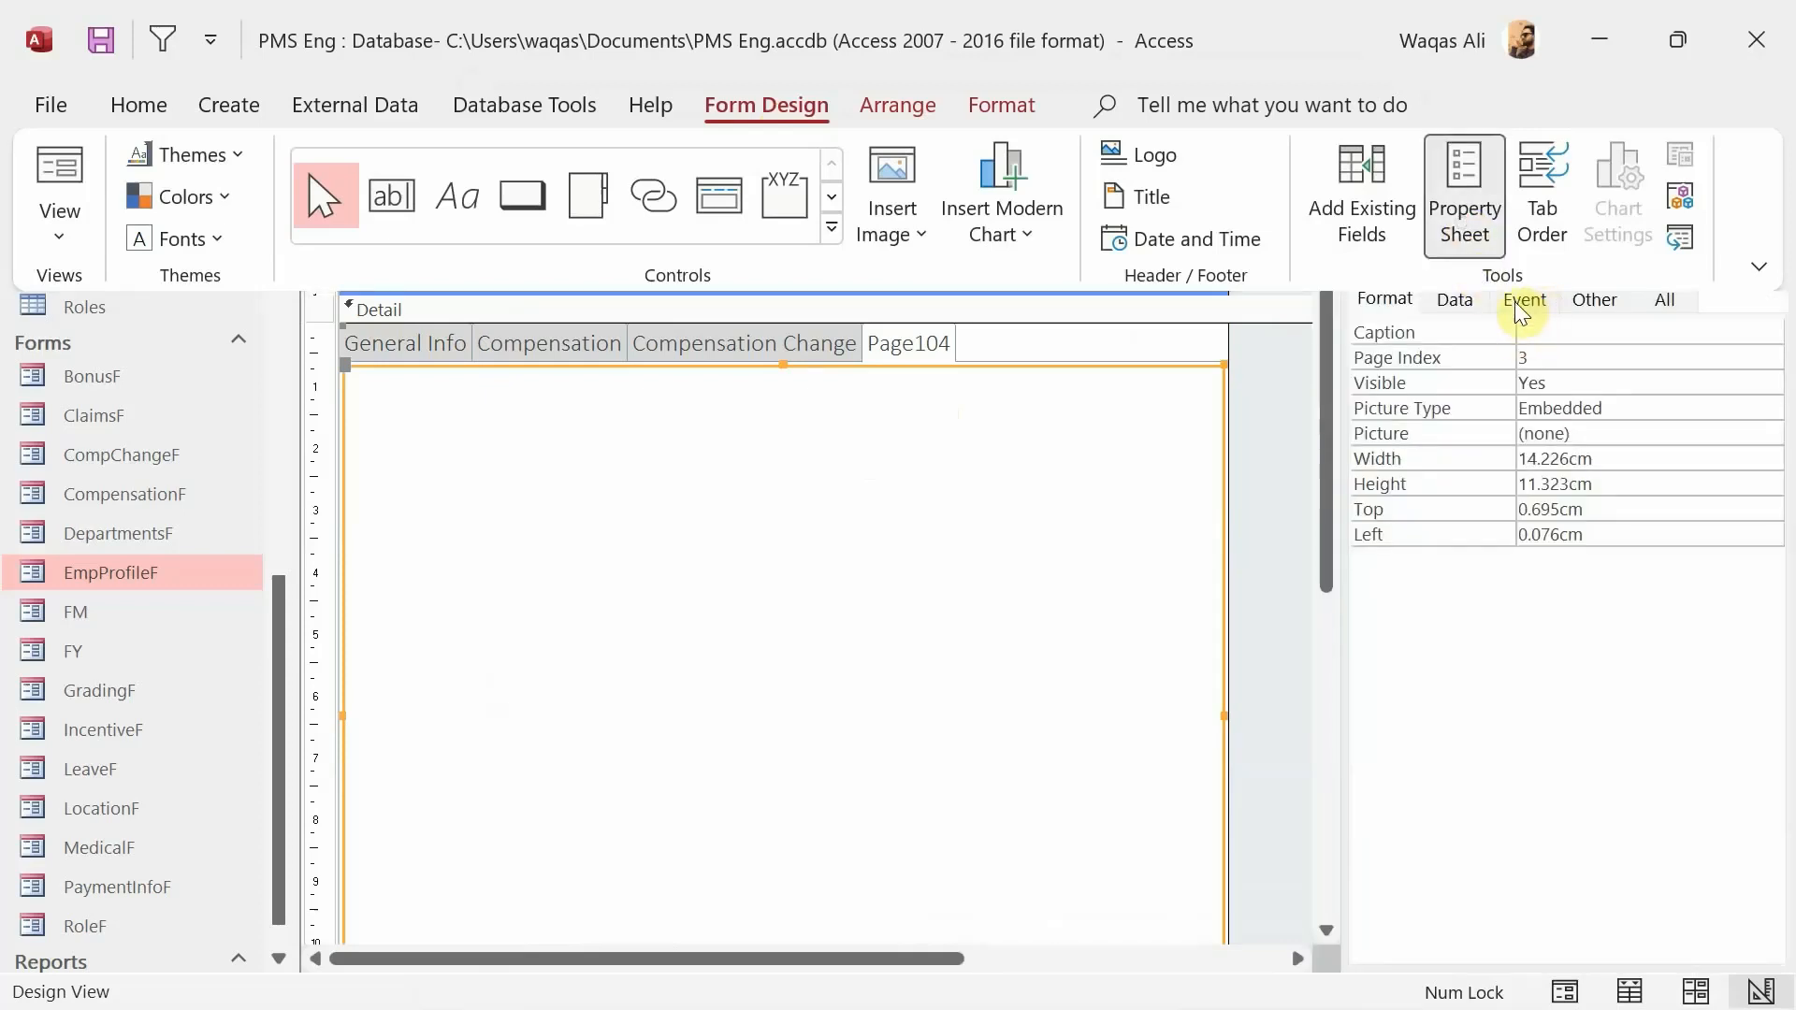
left_click(1593, 299)
double_click(1580, 332)
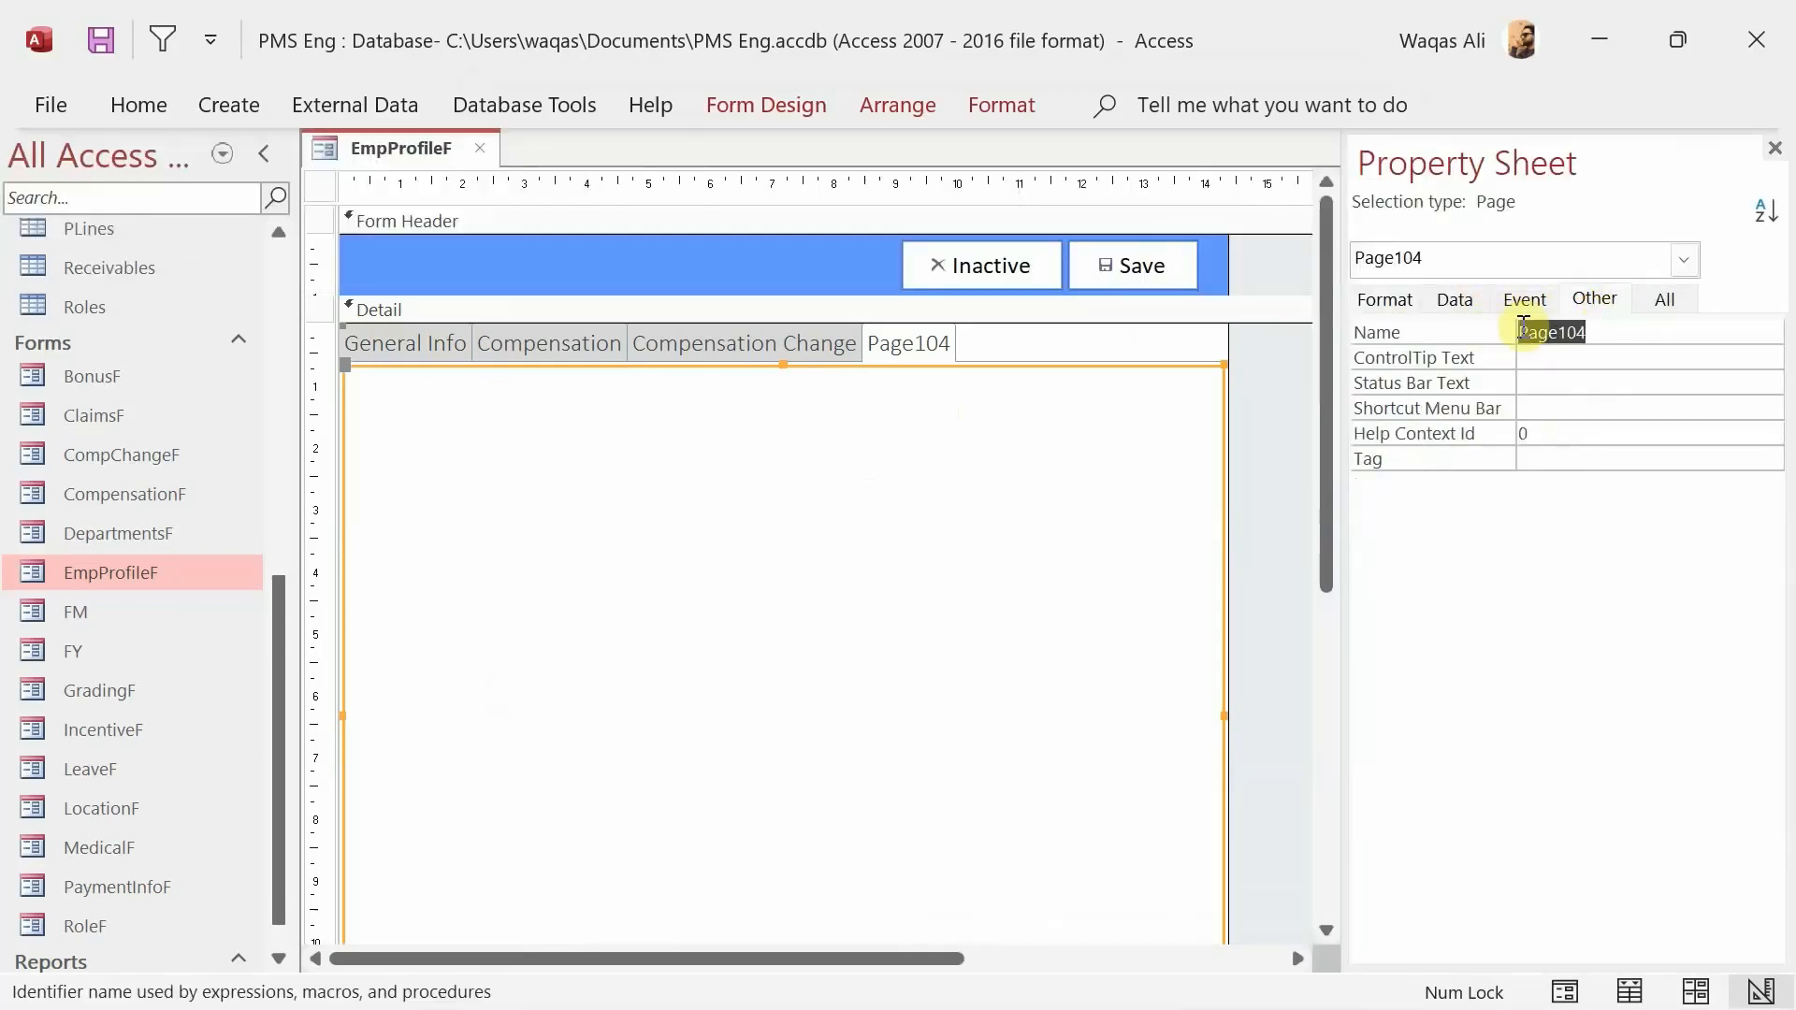
type("Pa")
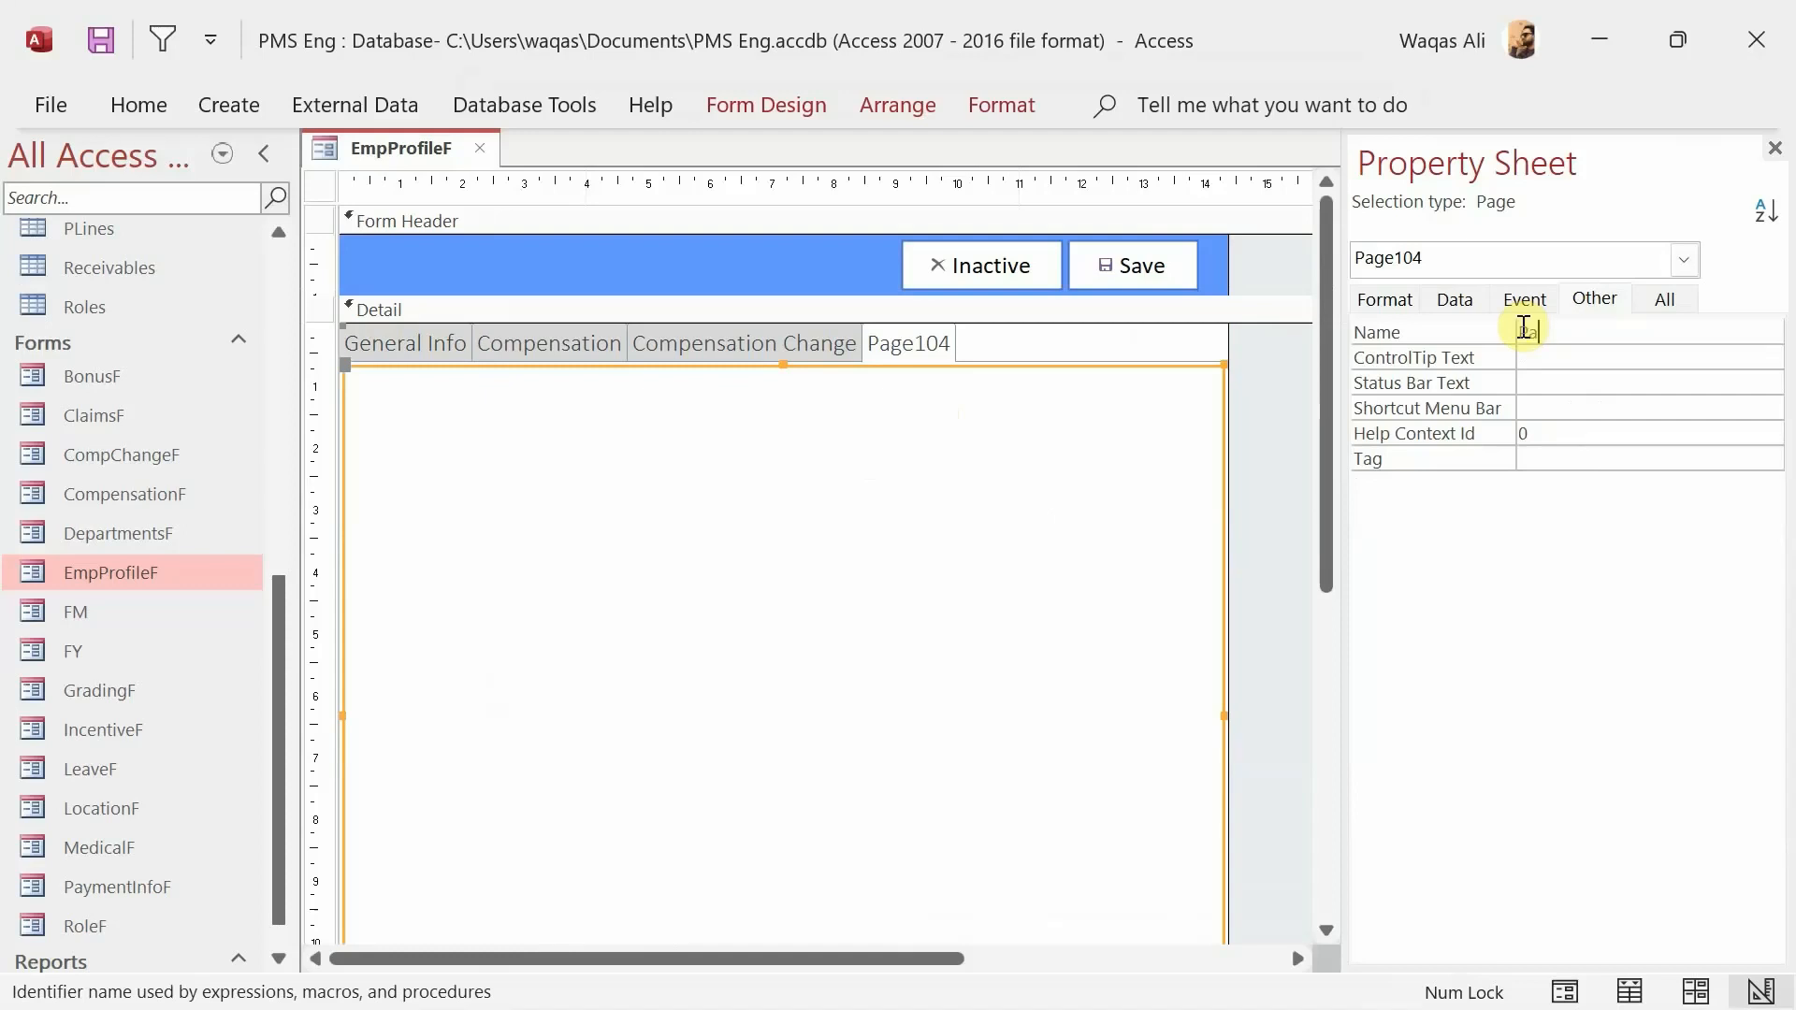
type("yout Info")
key("Return")
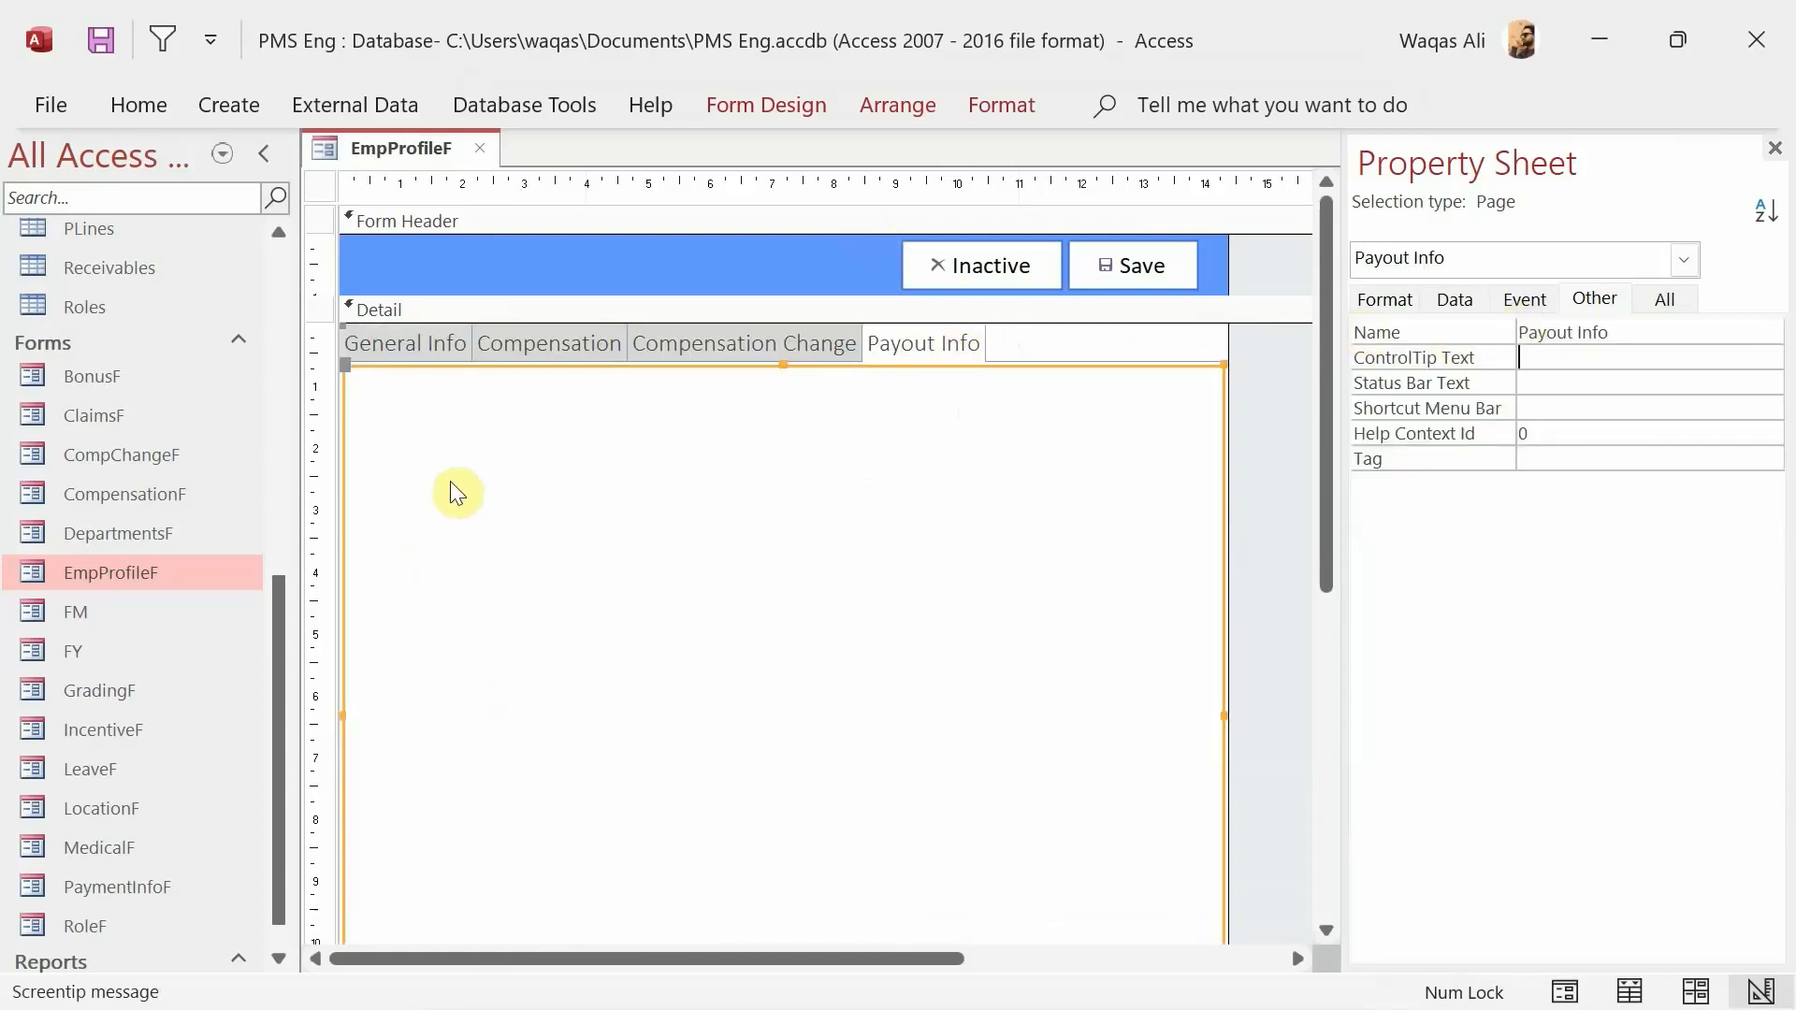
- Draw a list box about 14 cm wide and 10 cm high on the Payout Info page
left_click(963, 613)
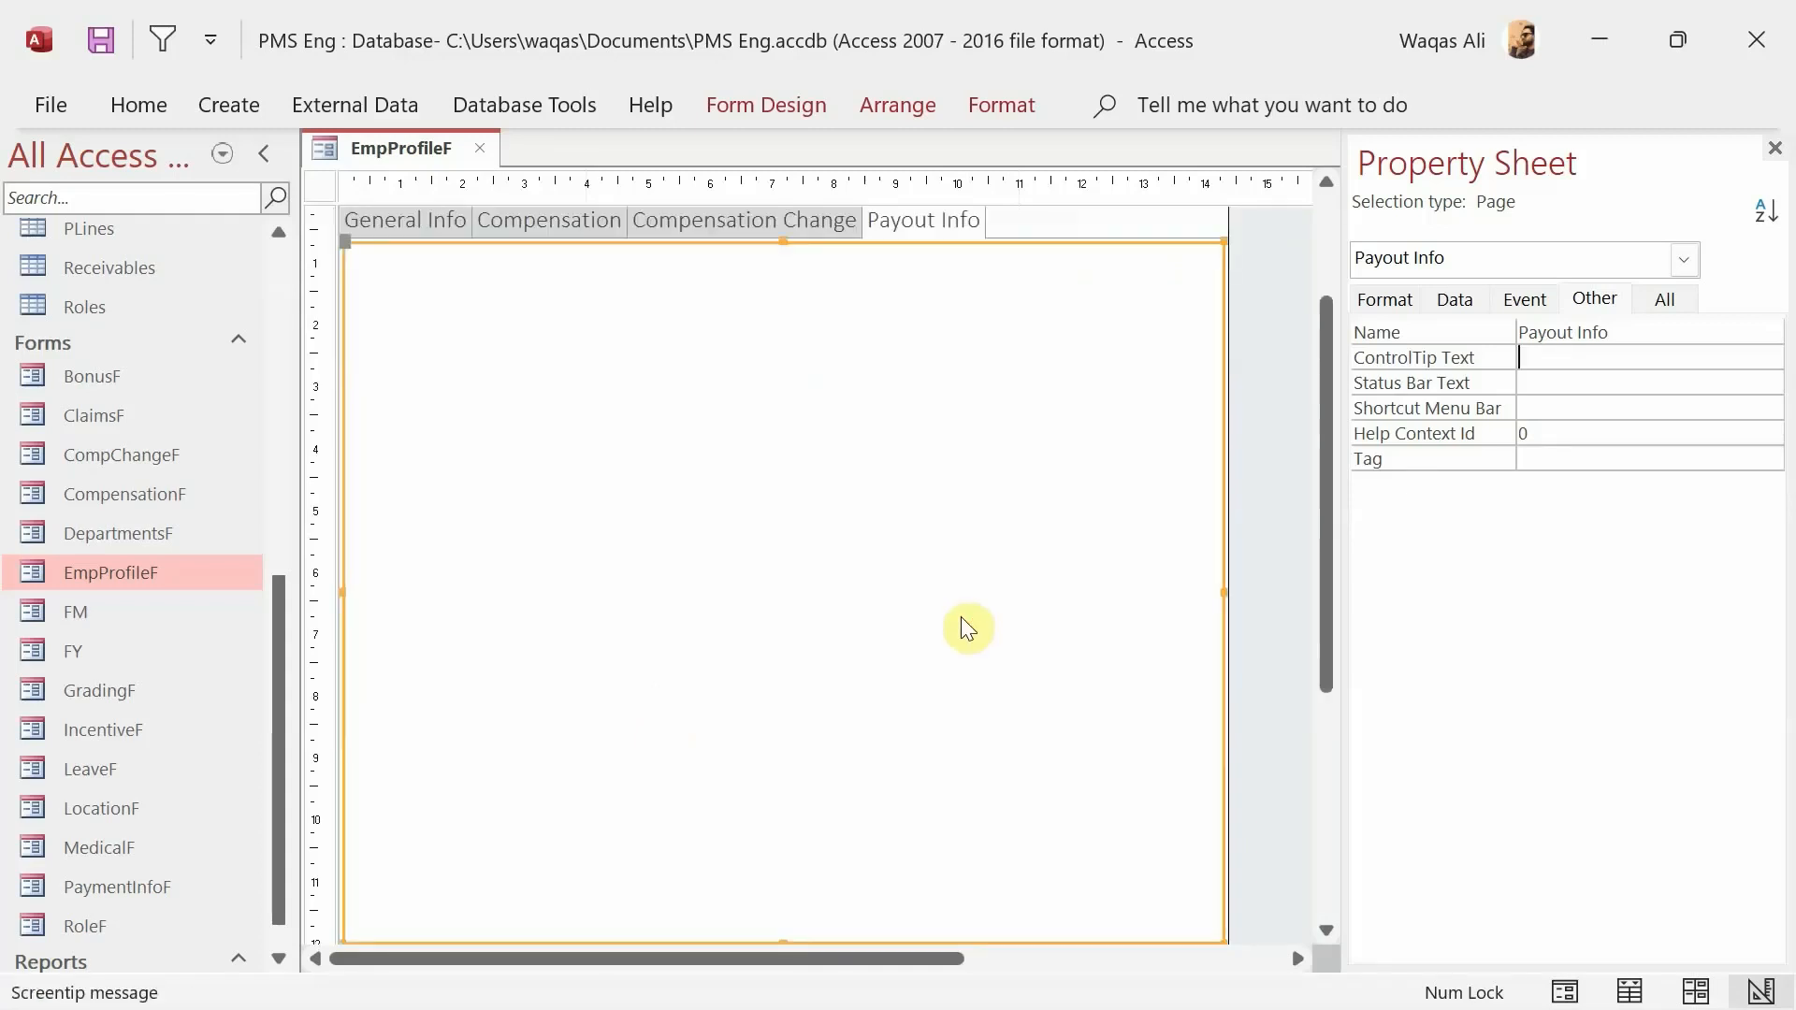
left_click(795, 112)
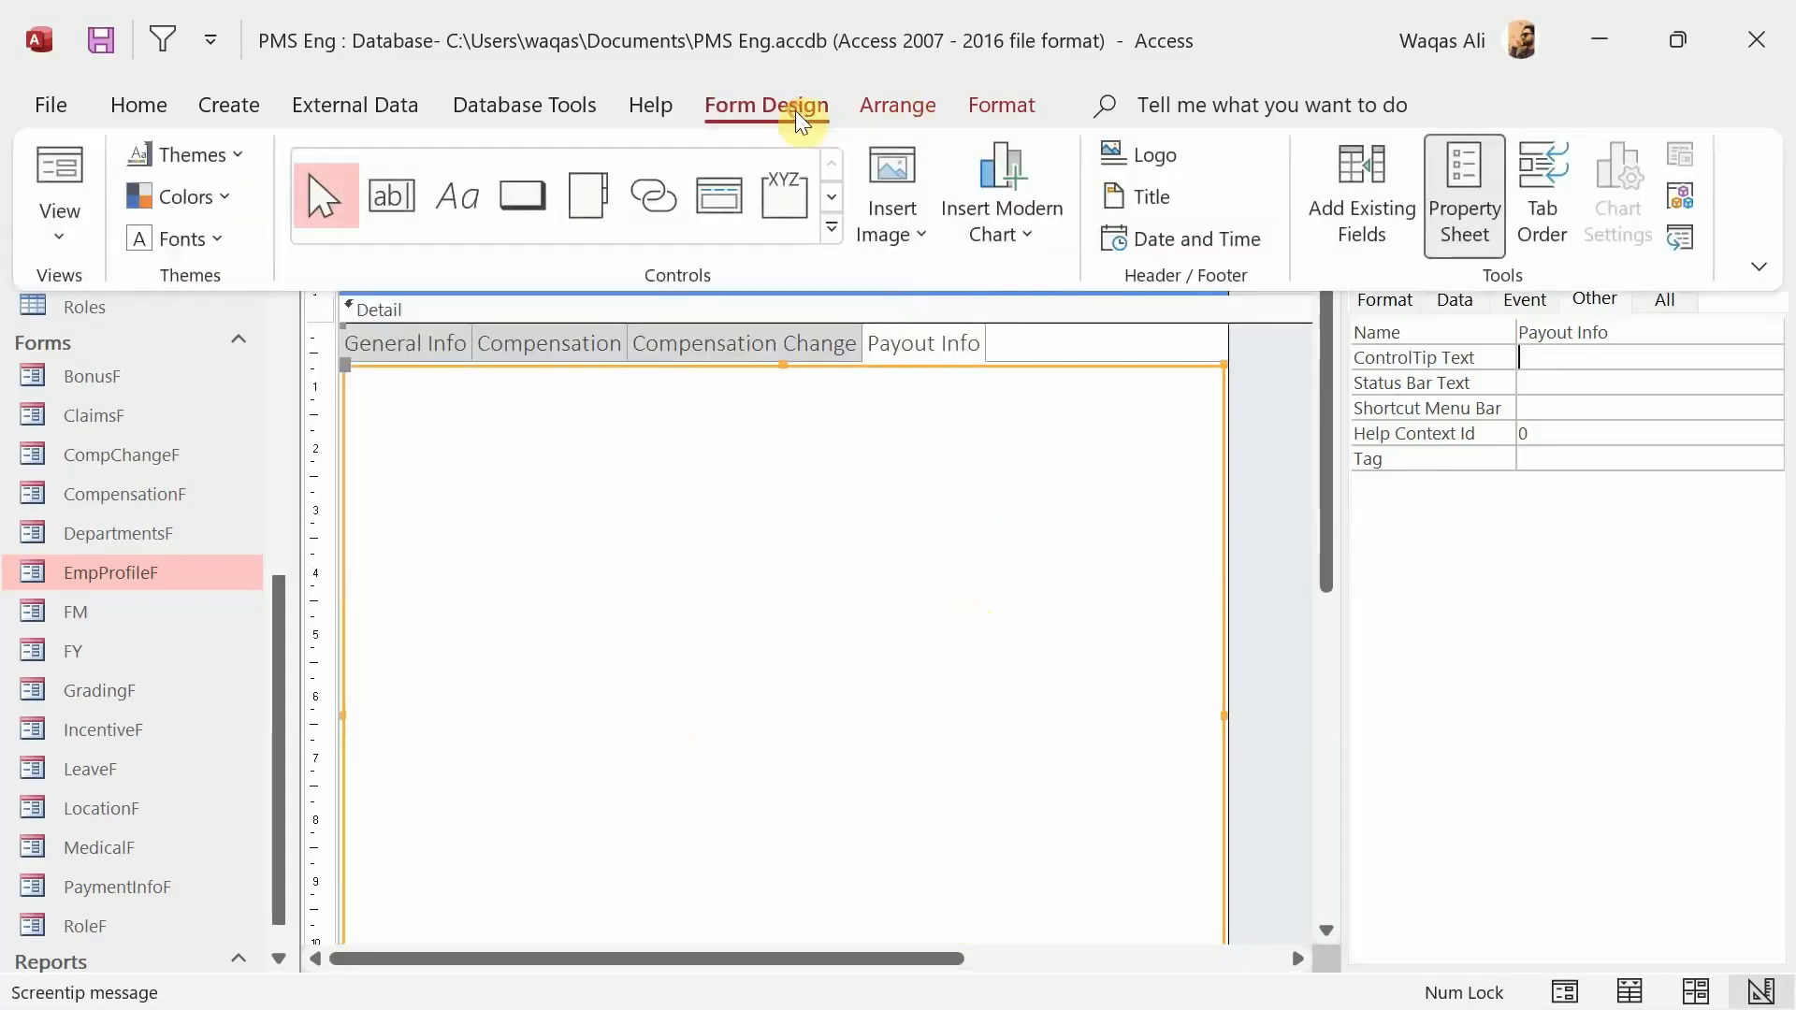
left_click(831, 194)
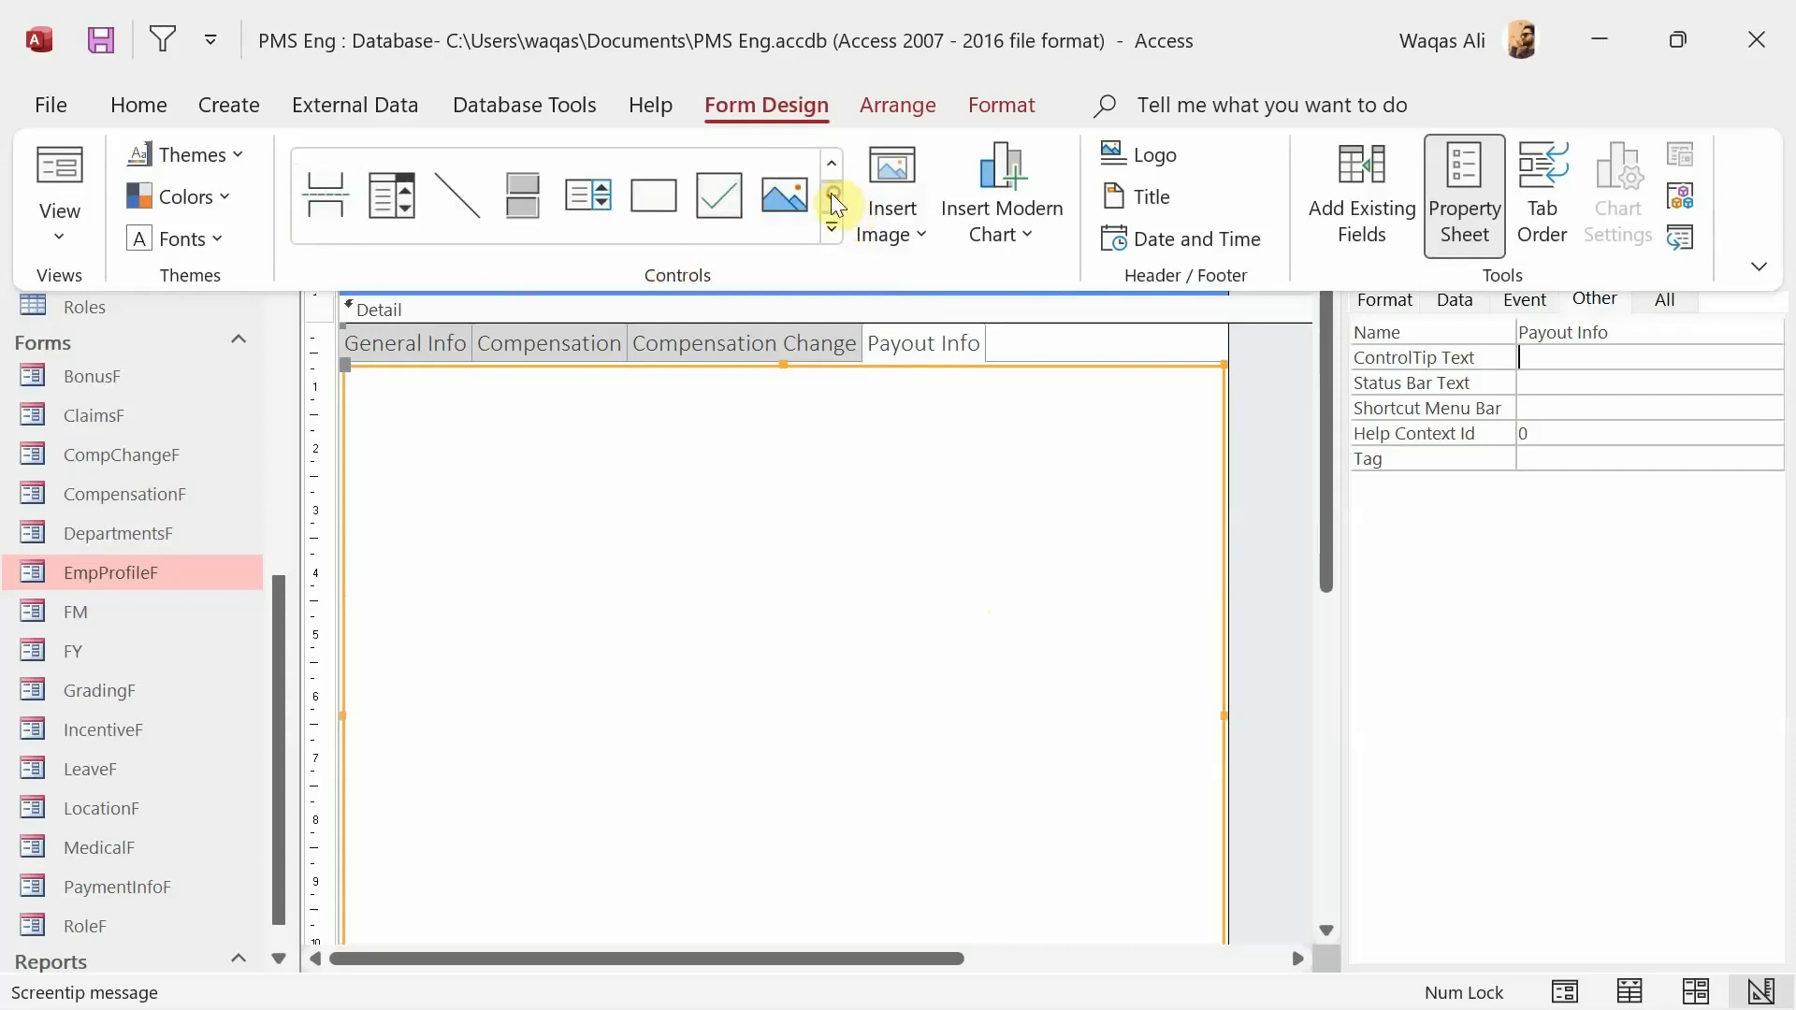
left_click(582, 202)
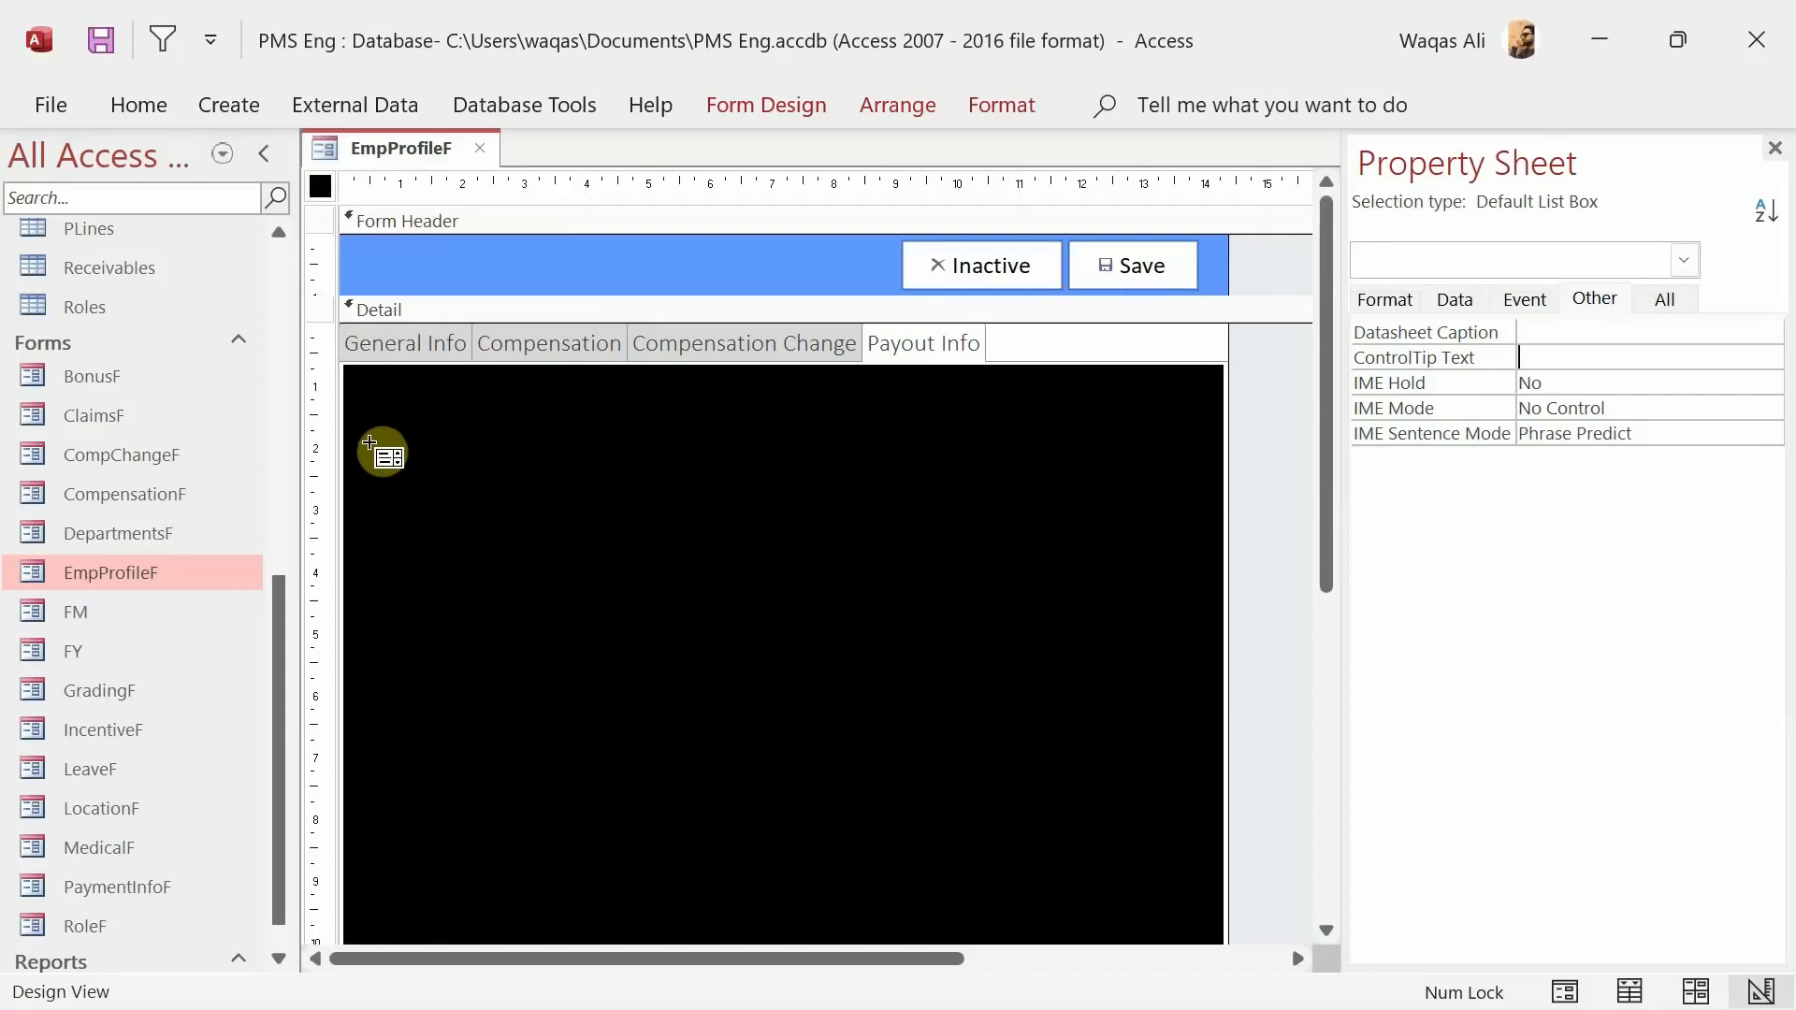
left_click_drag(351, 430, 1217, 871)
left_click_drag(1216, 872, 1218, 877)
left_click(828, 665)
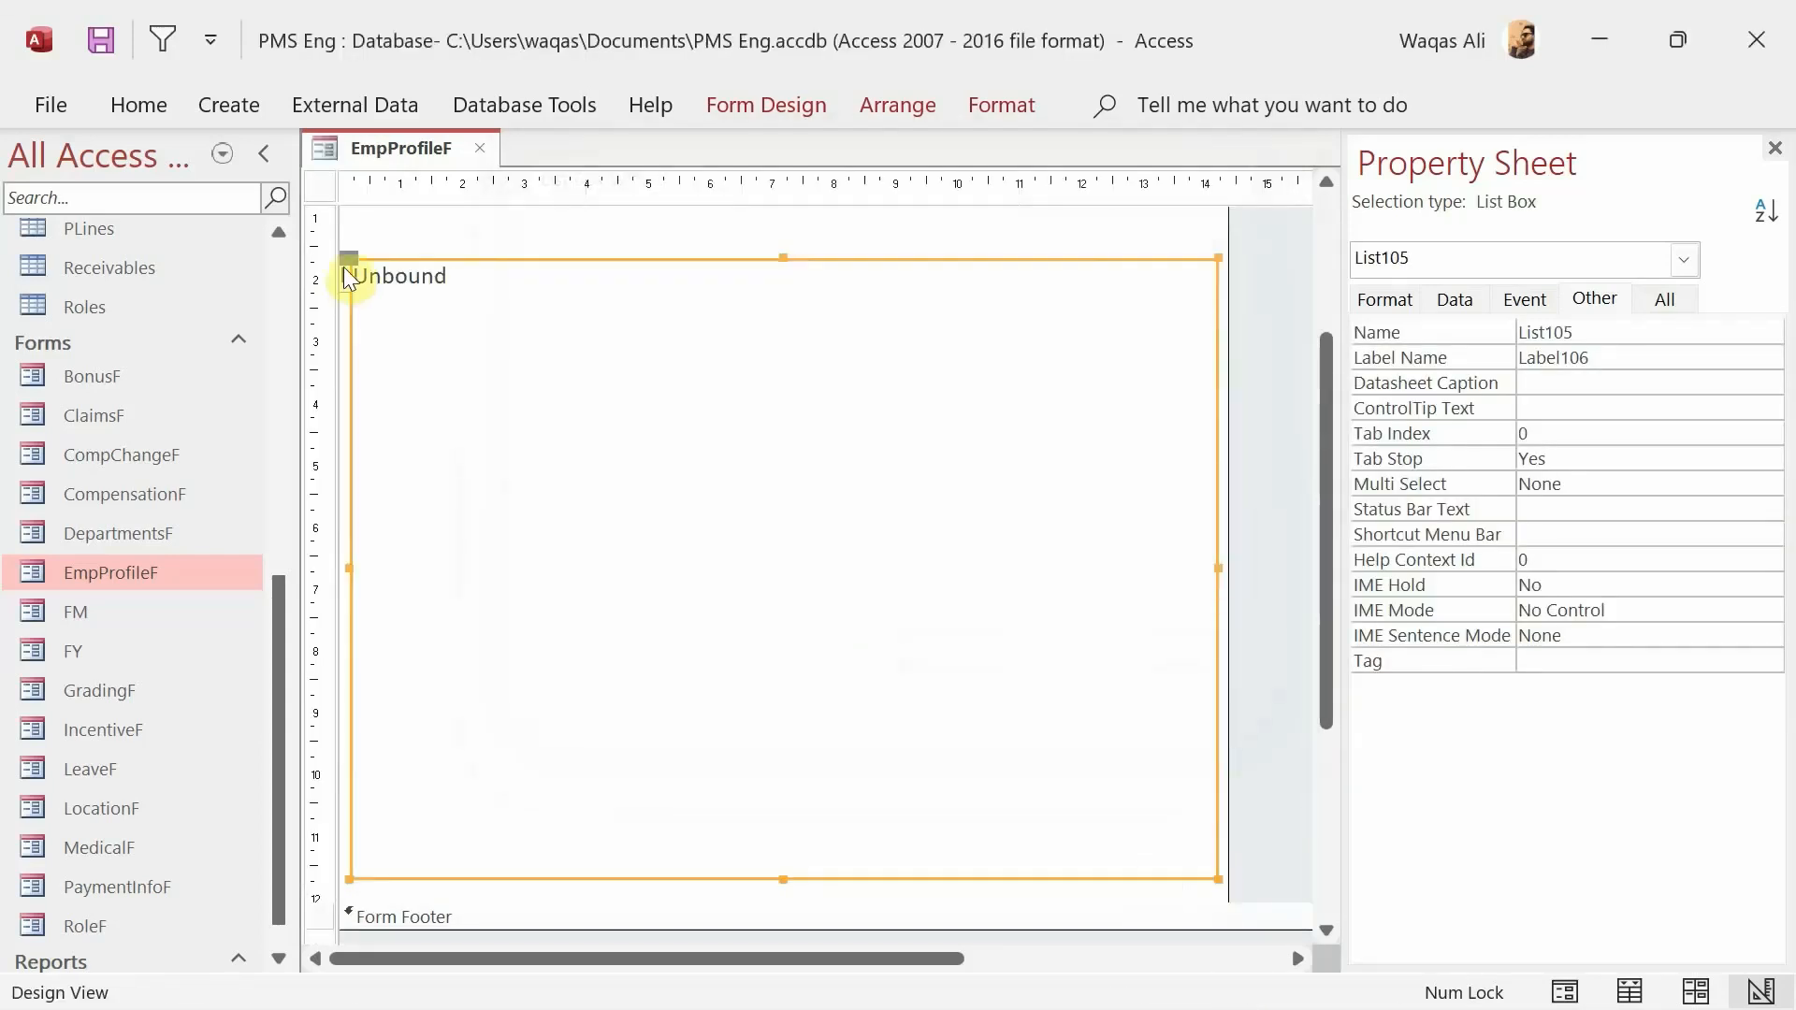
- Delete the list box's attached label and extend the box slightly to the page's left edge
left_click(350, 283)
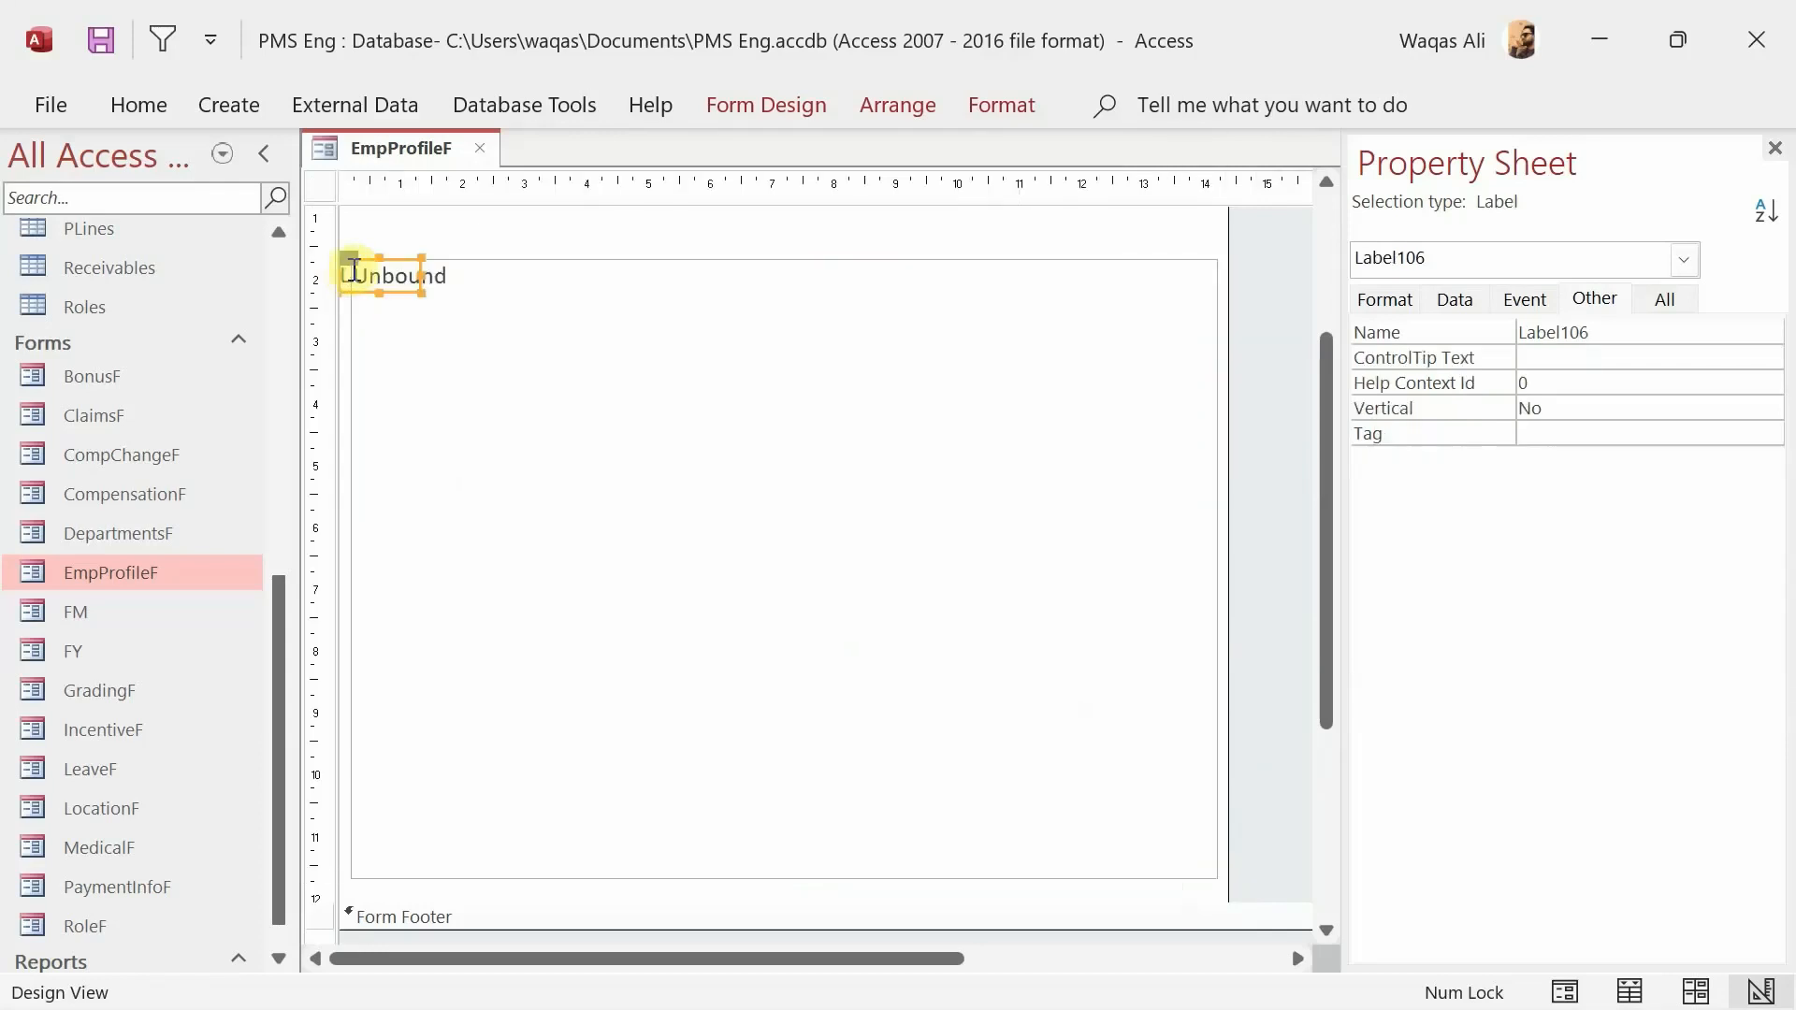
left_click(360, 251)
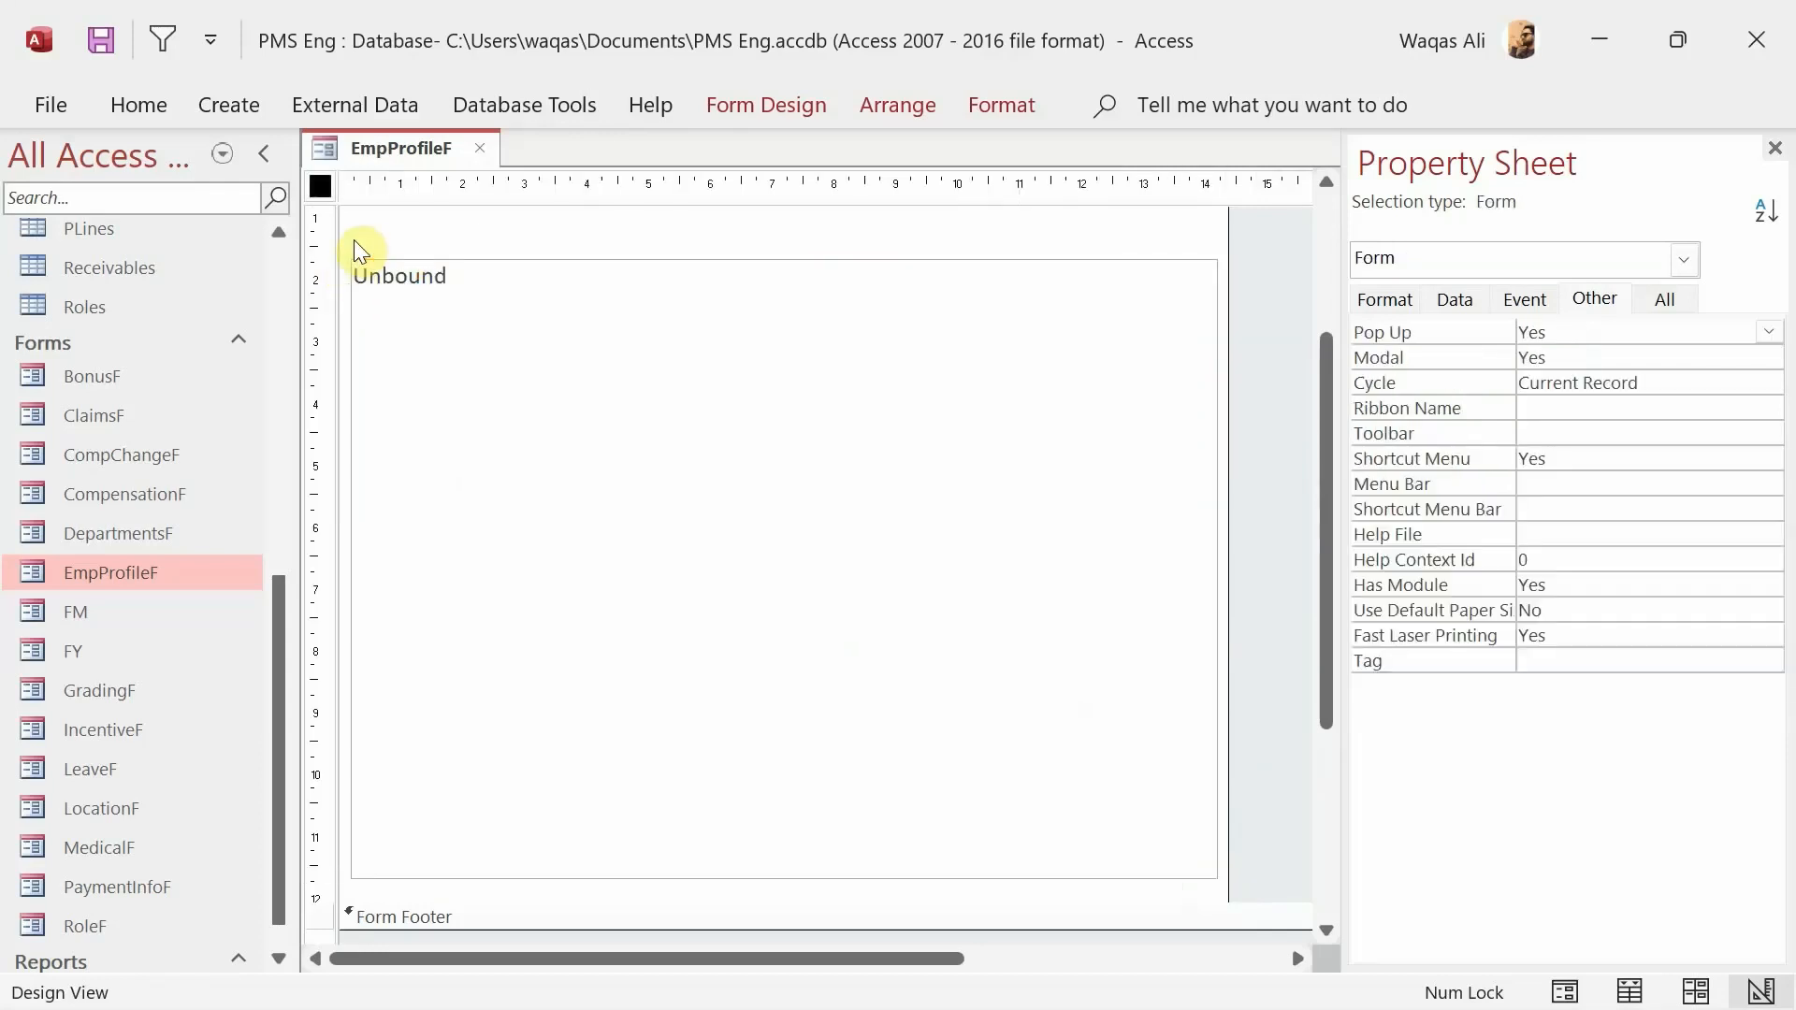
left_click(403, 371)
left_click_drag(350, 564, 343, 564)
scroll(951, 514, "up", 3)
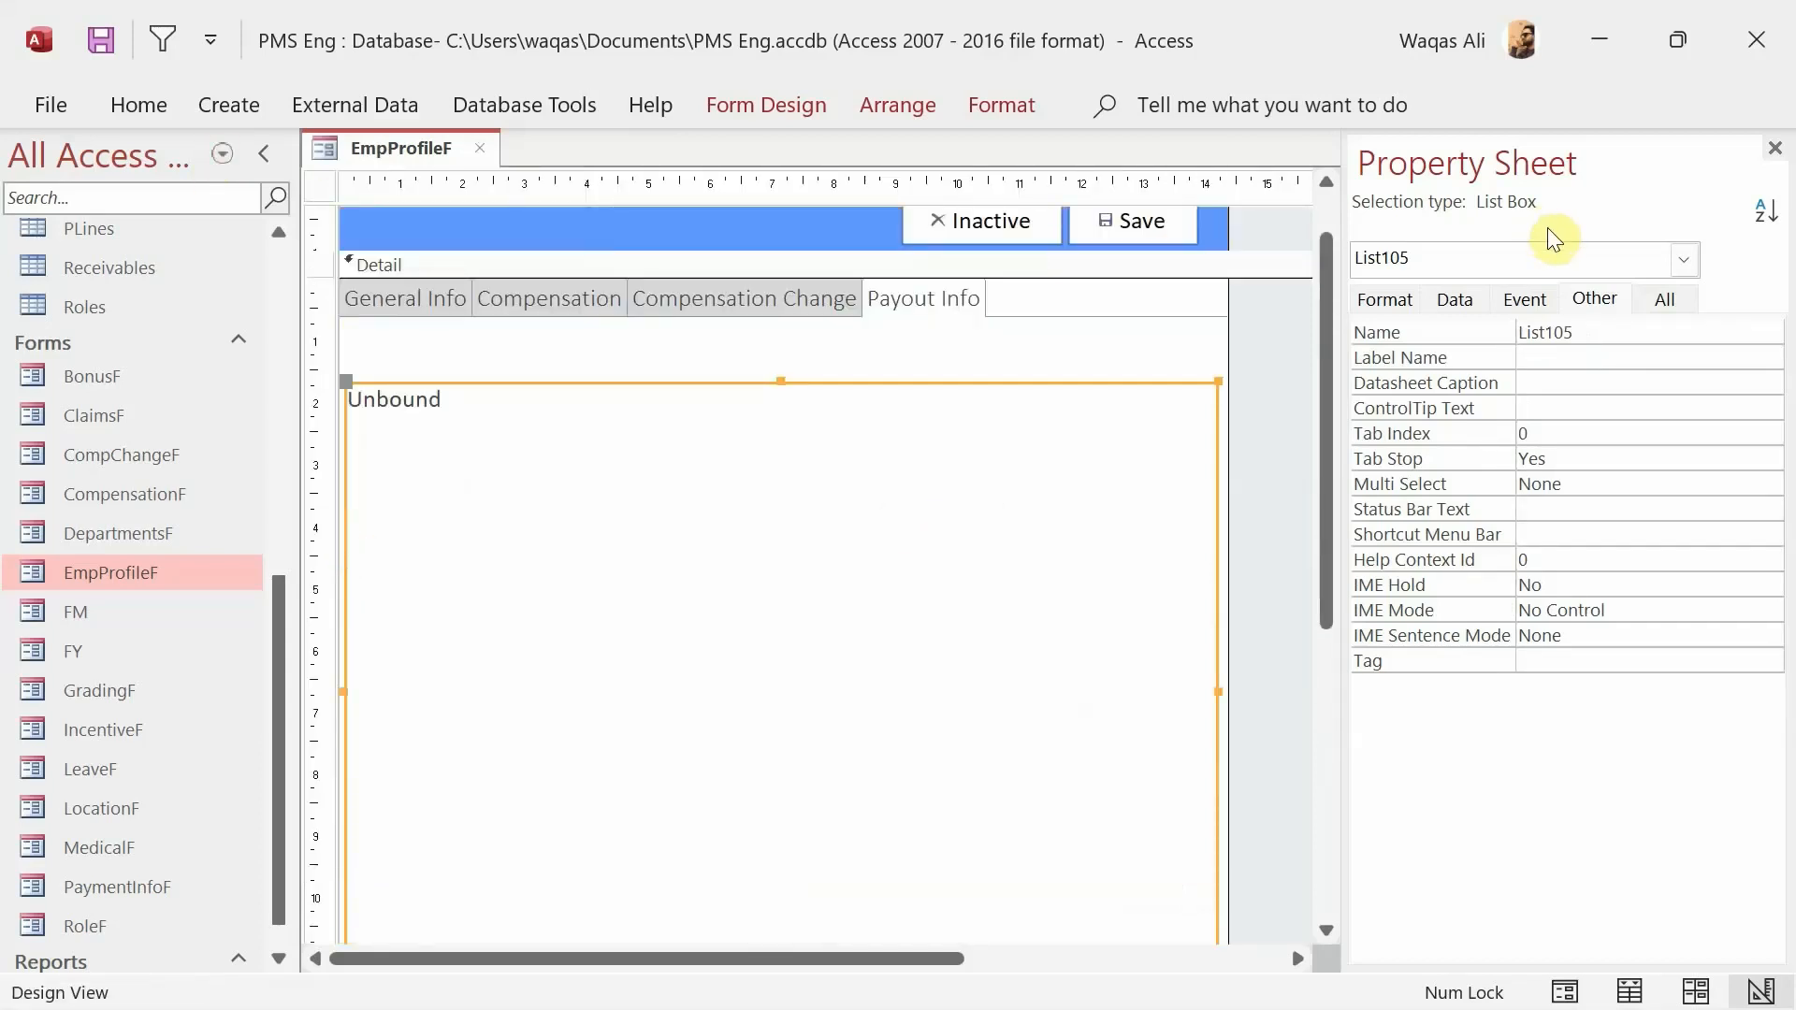
- Name the list box on the Payout Info page ListPayout
left_click(1589, 336)
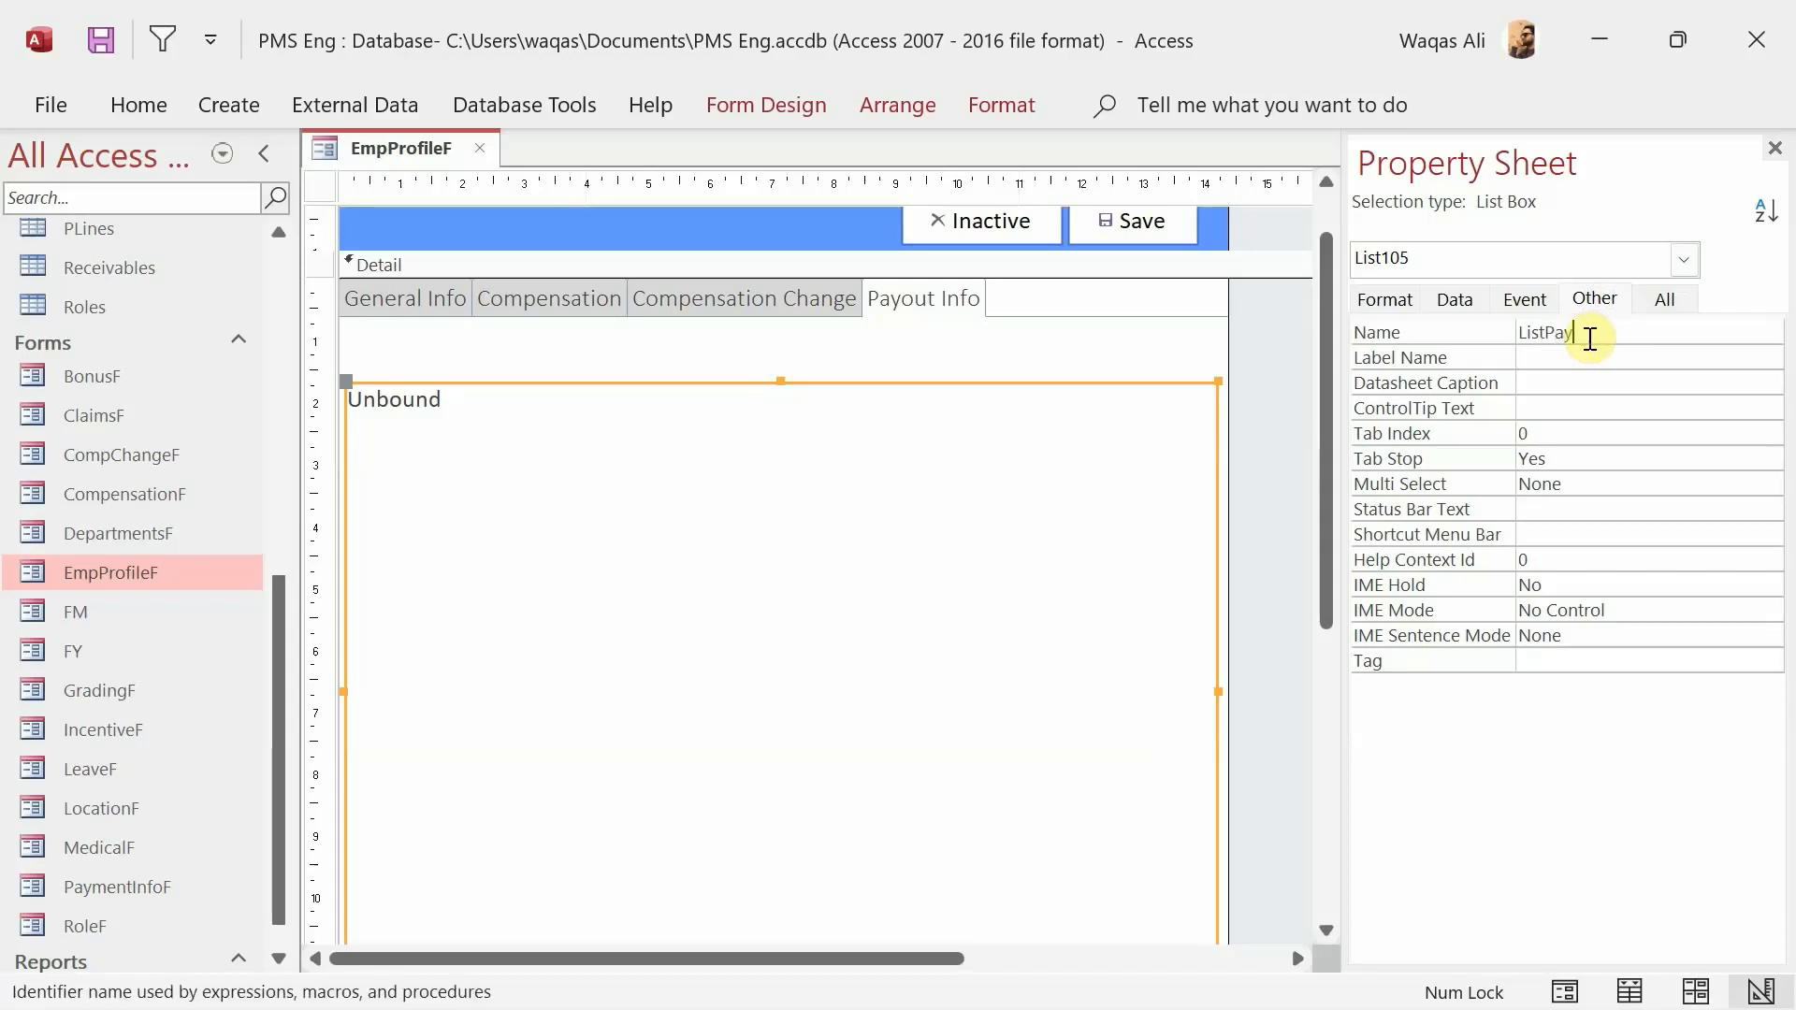
type("ut")
key("Return")
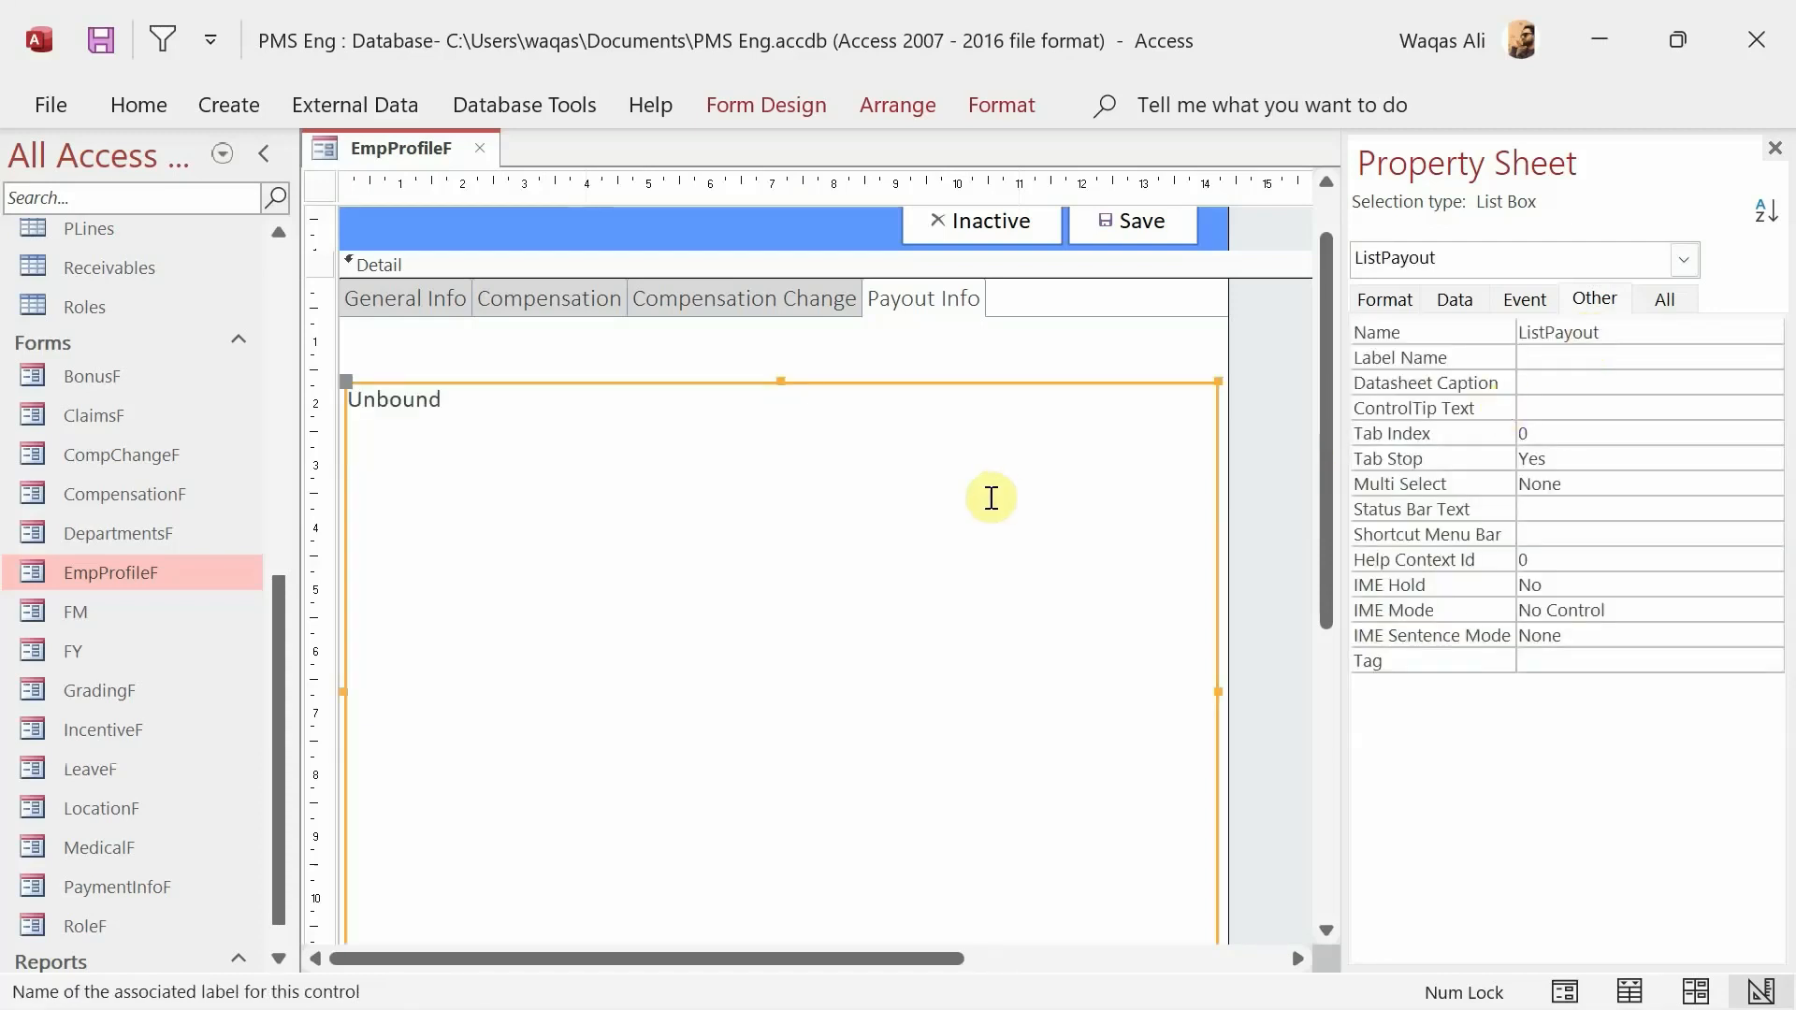
- Set the font size of the ListPayout list box to 10
left_click(140, 103)
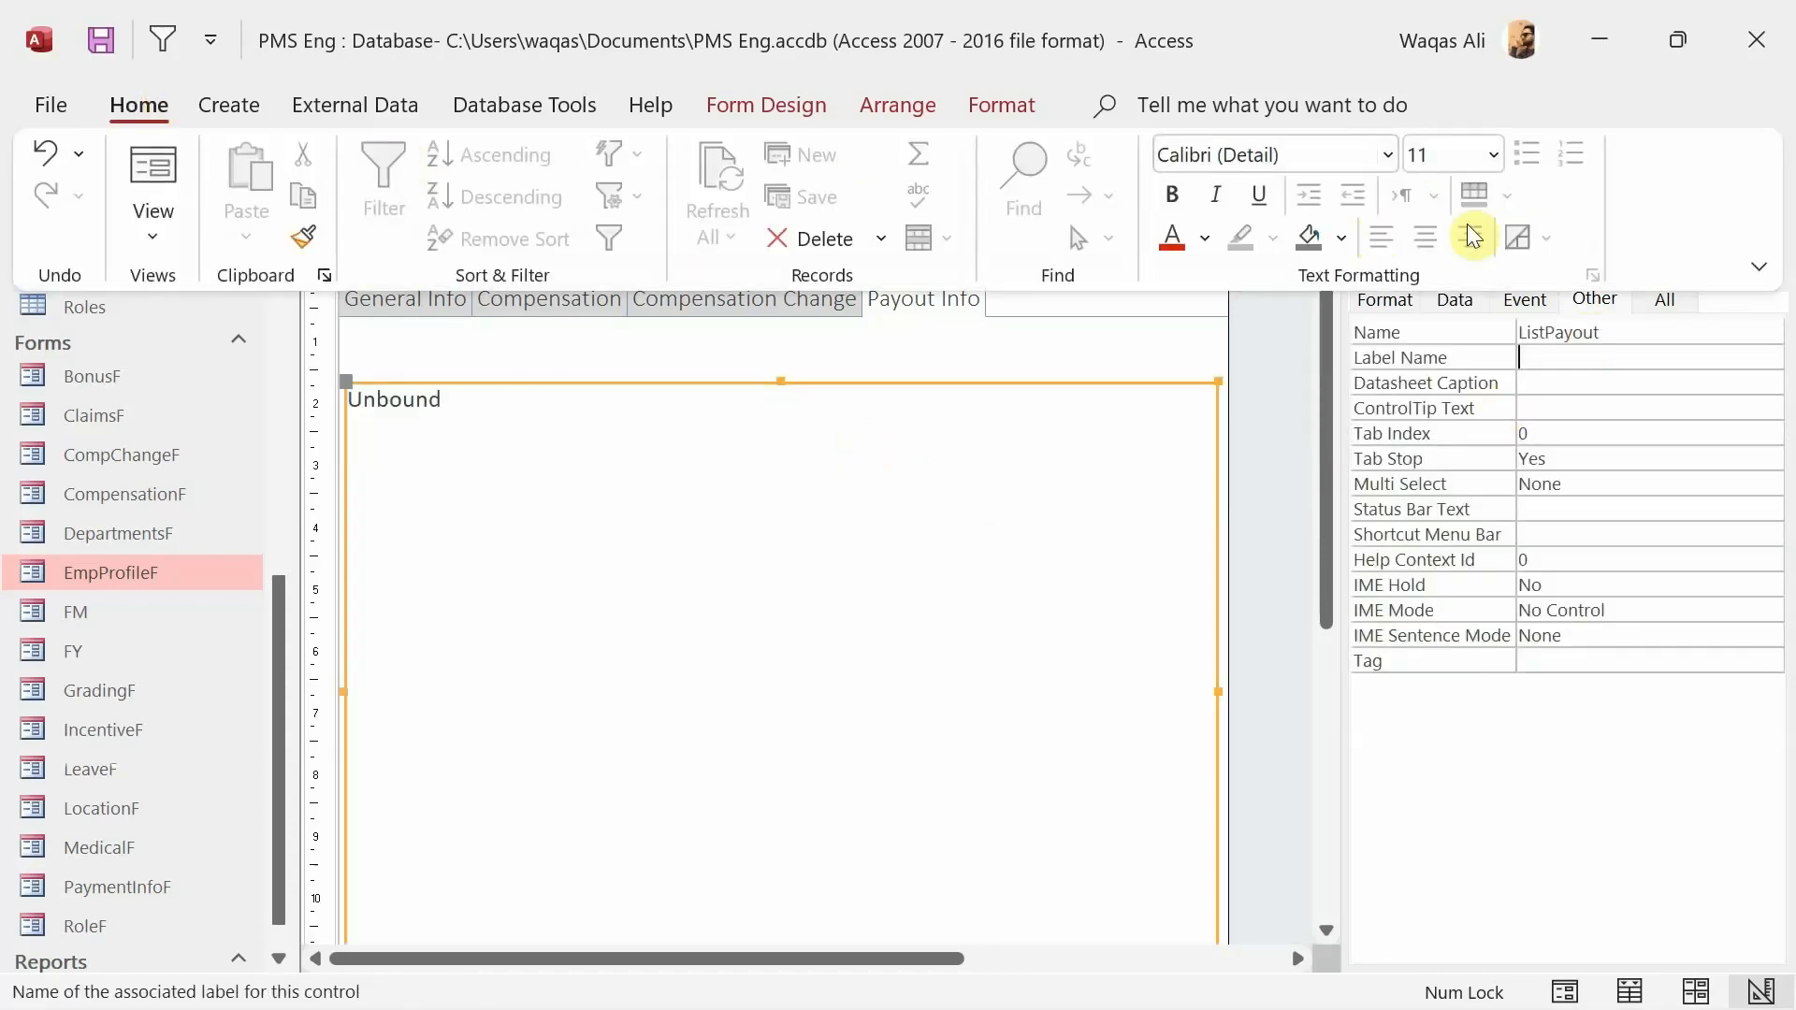
left_click(1494, 154)
left_click(1445, 278)
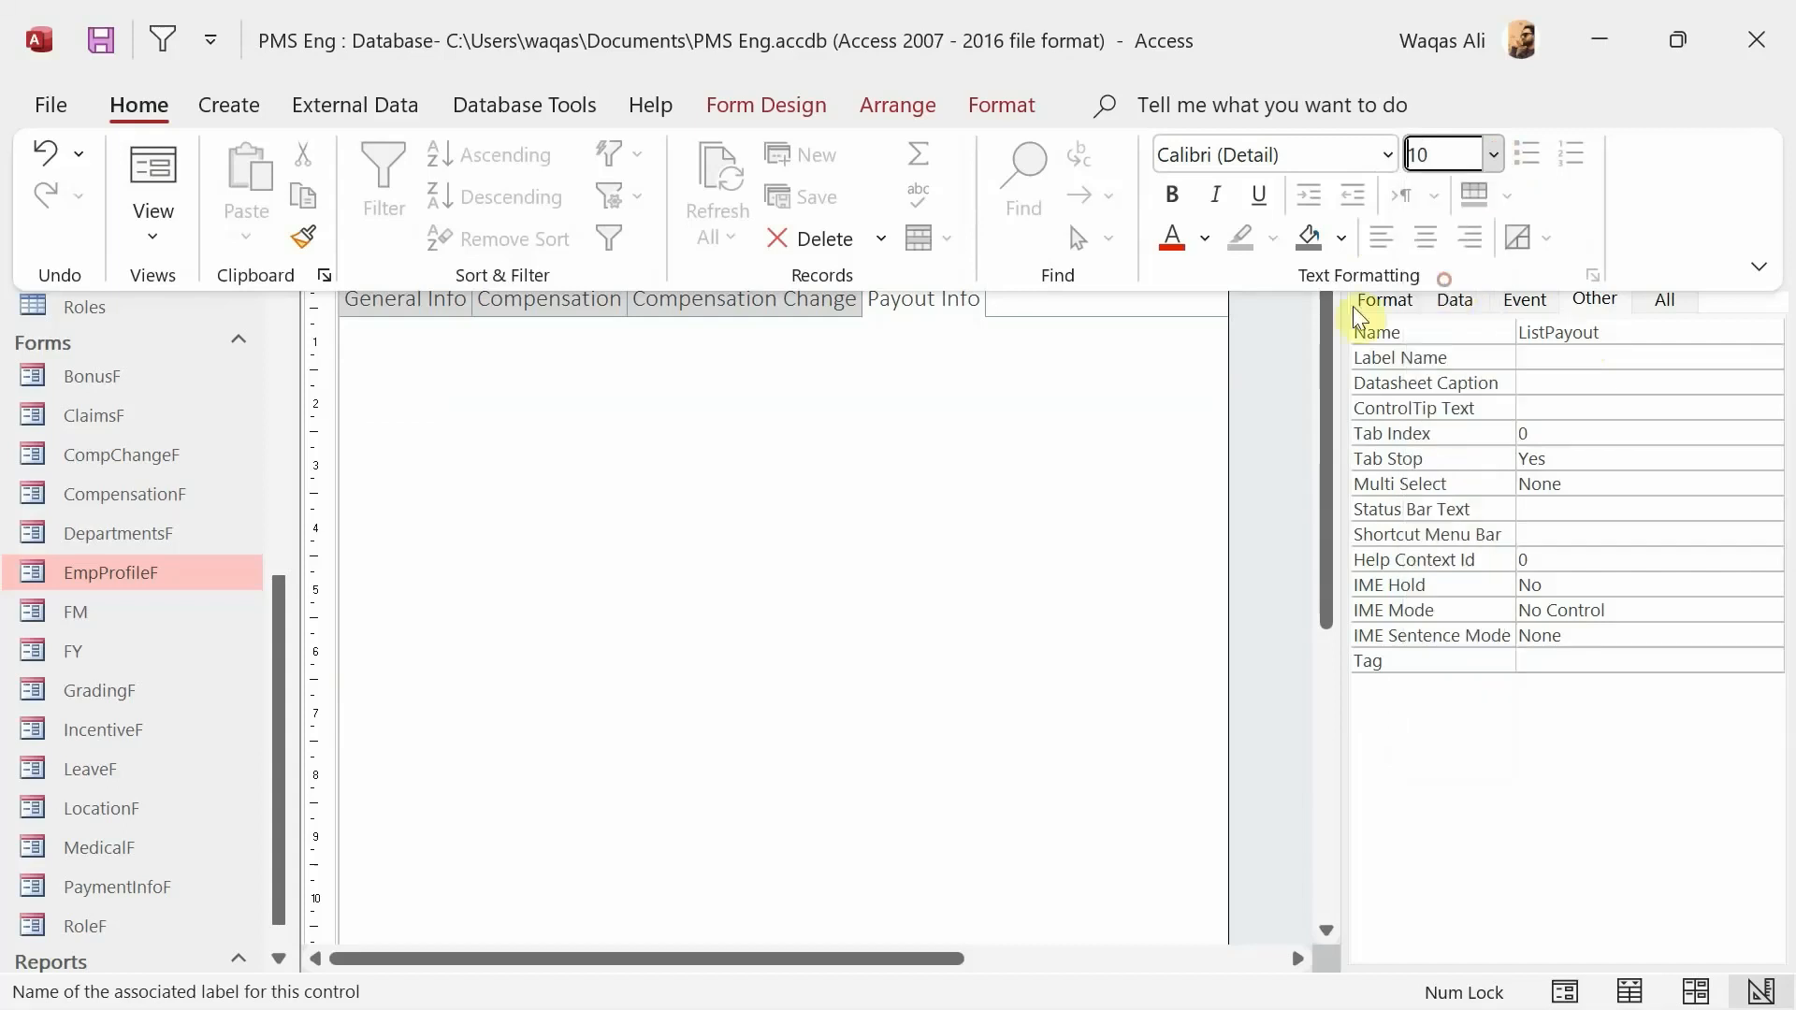
left_click(1063, 378)
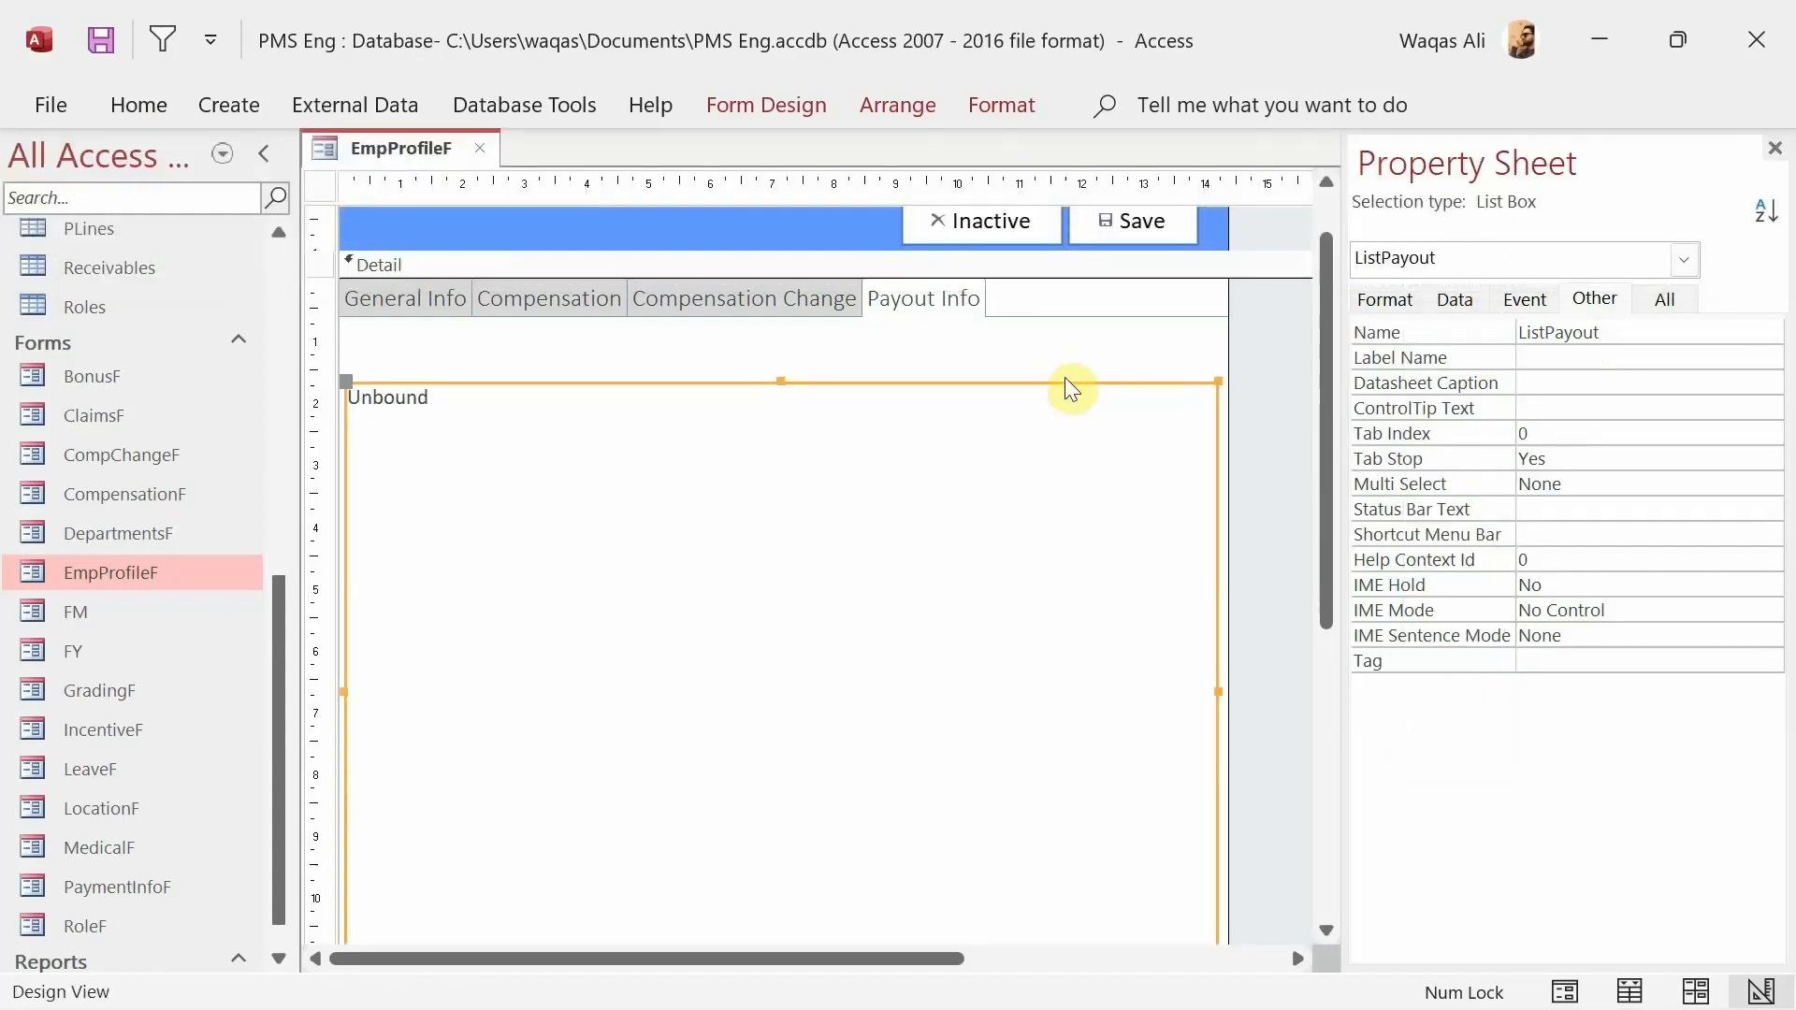
- Place a command button above the list box on the Payout Info page without using the button wizard
left_click(830, 304)
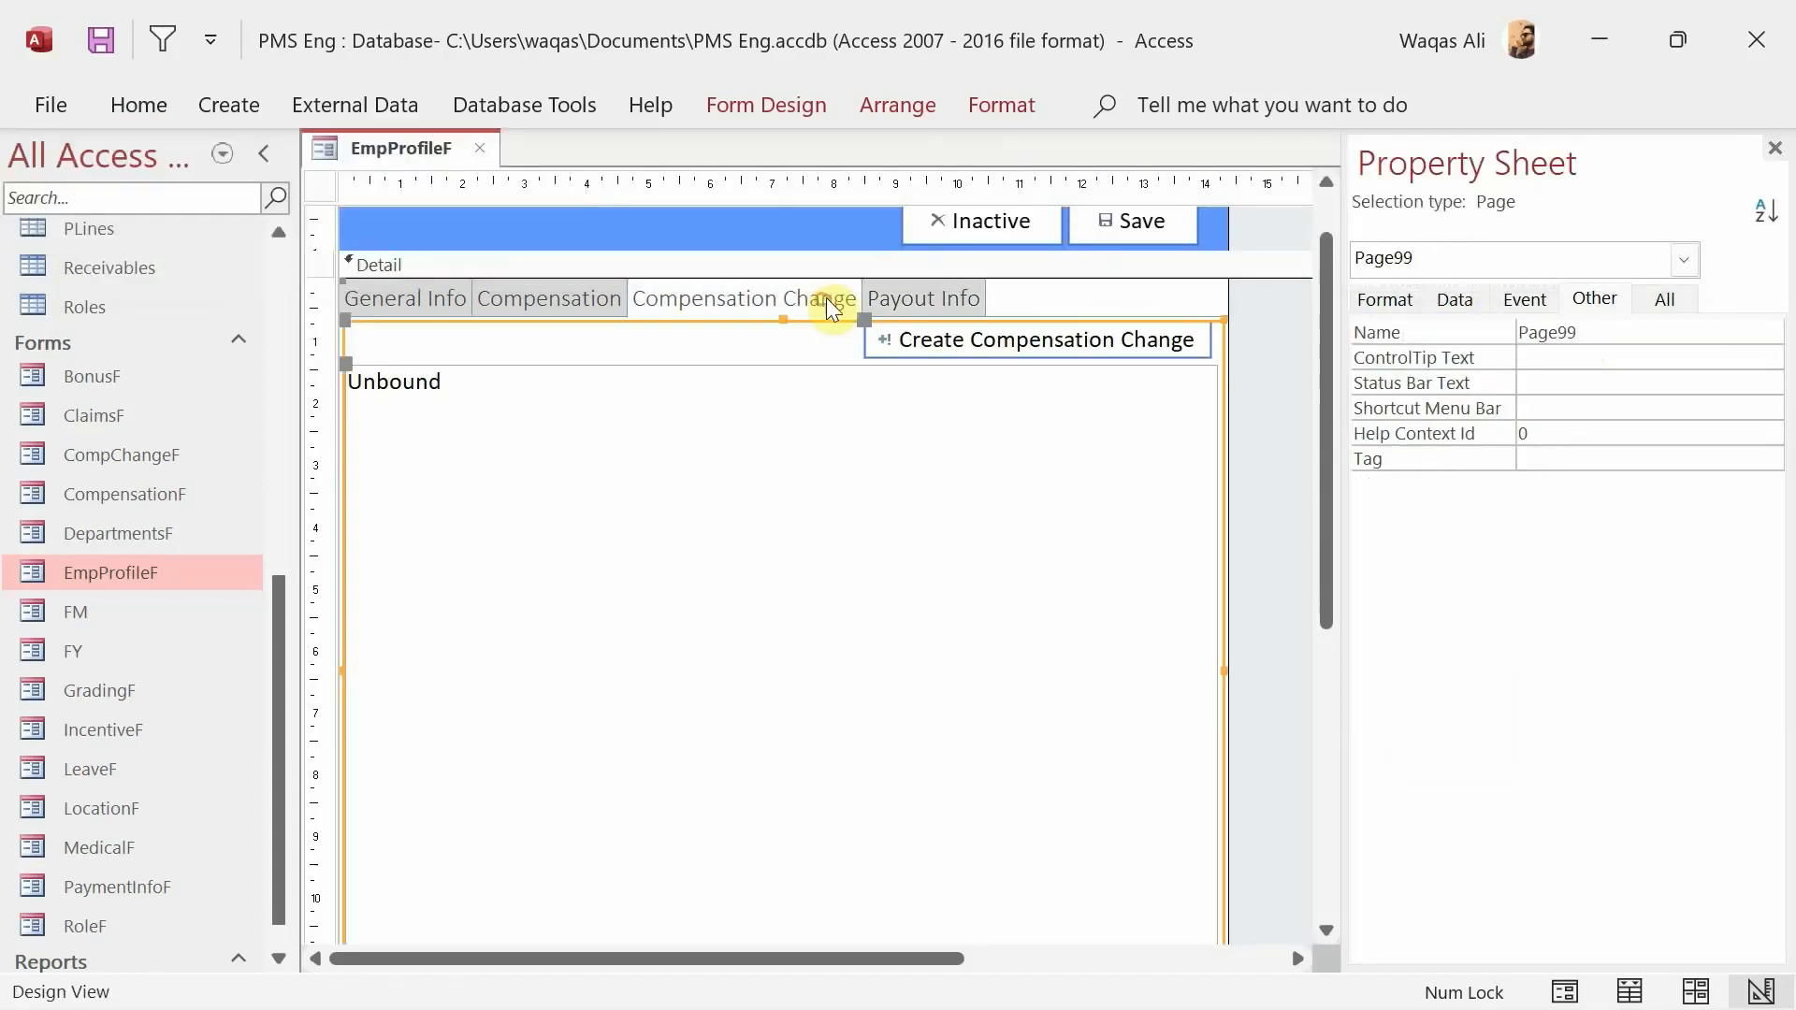
left_click(1038, 353)
left_click(910, 300)
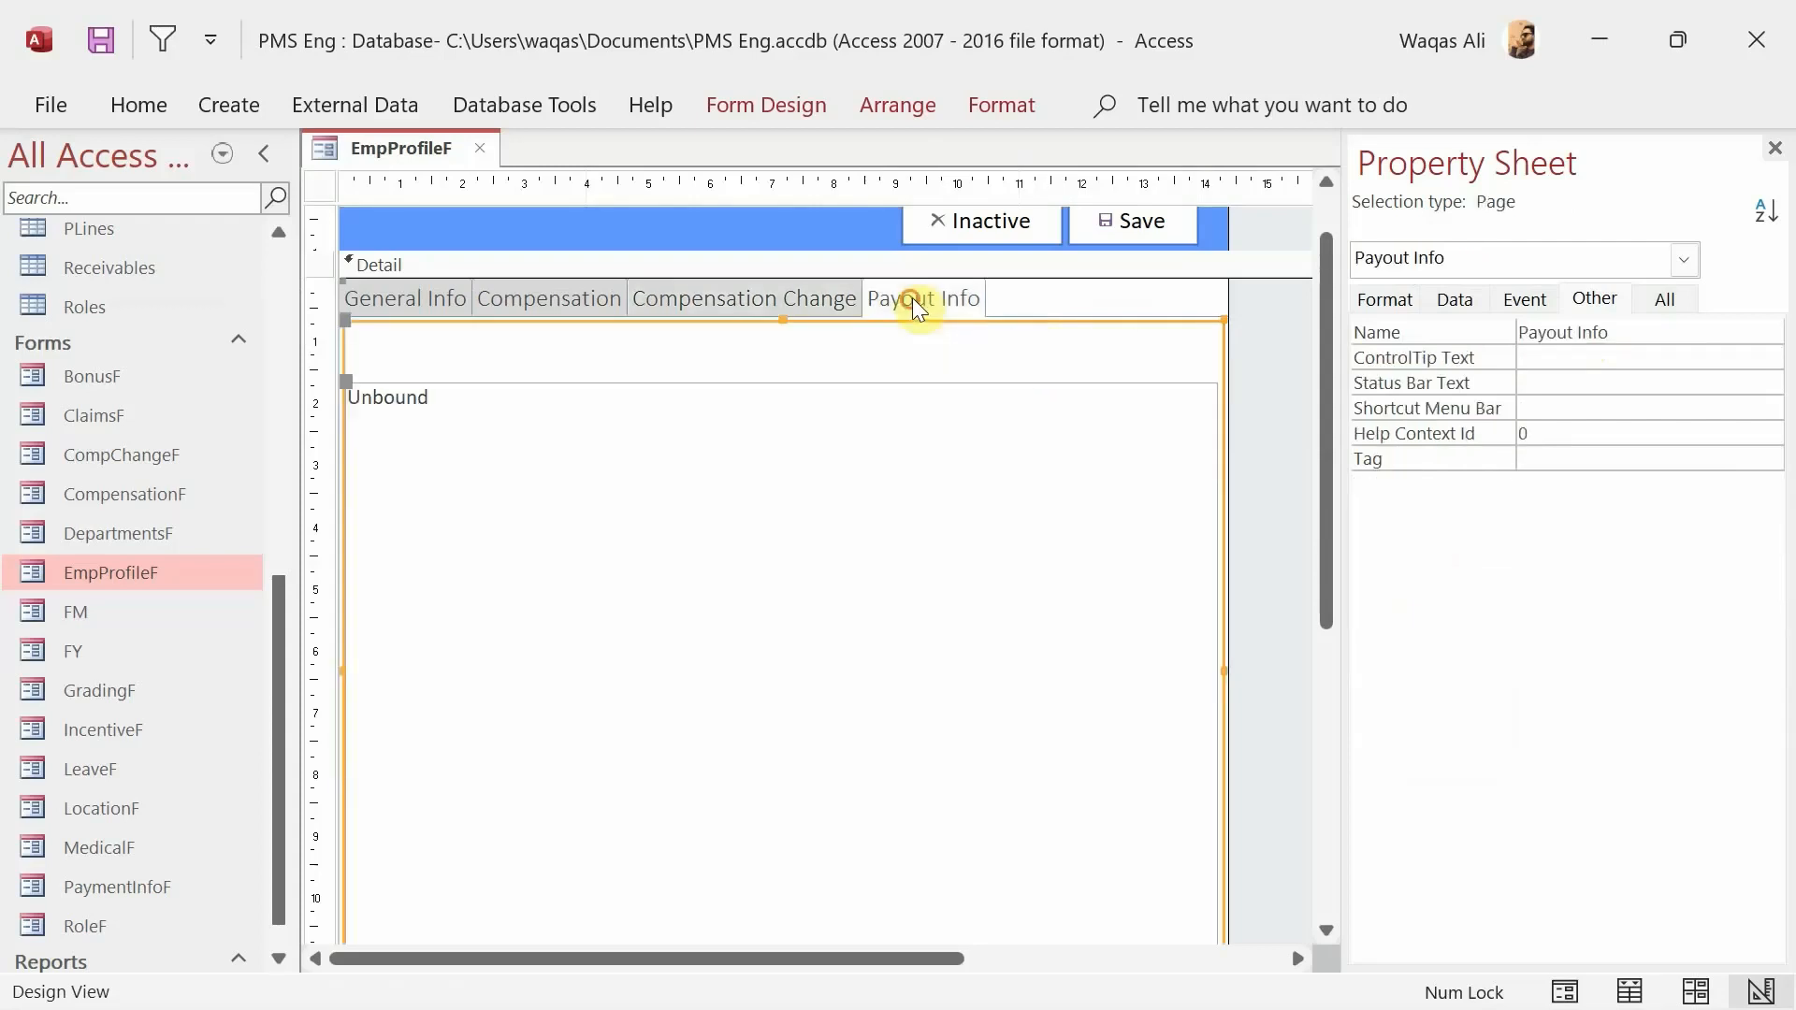
left_click(769, 114)
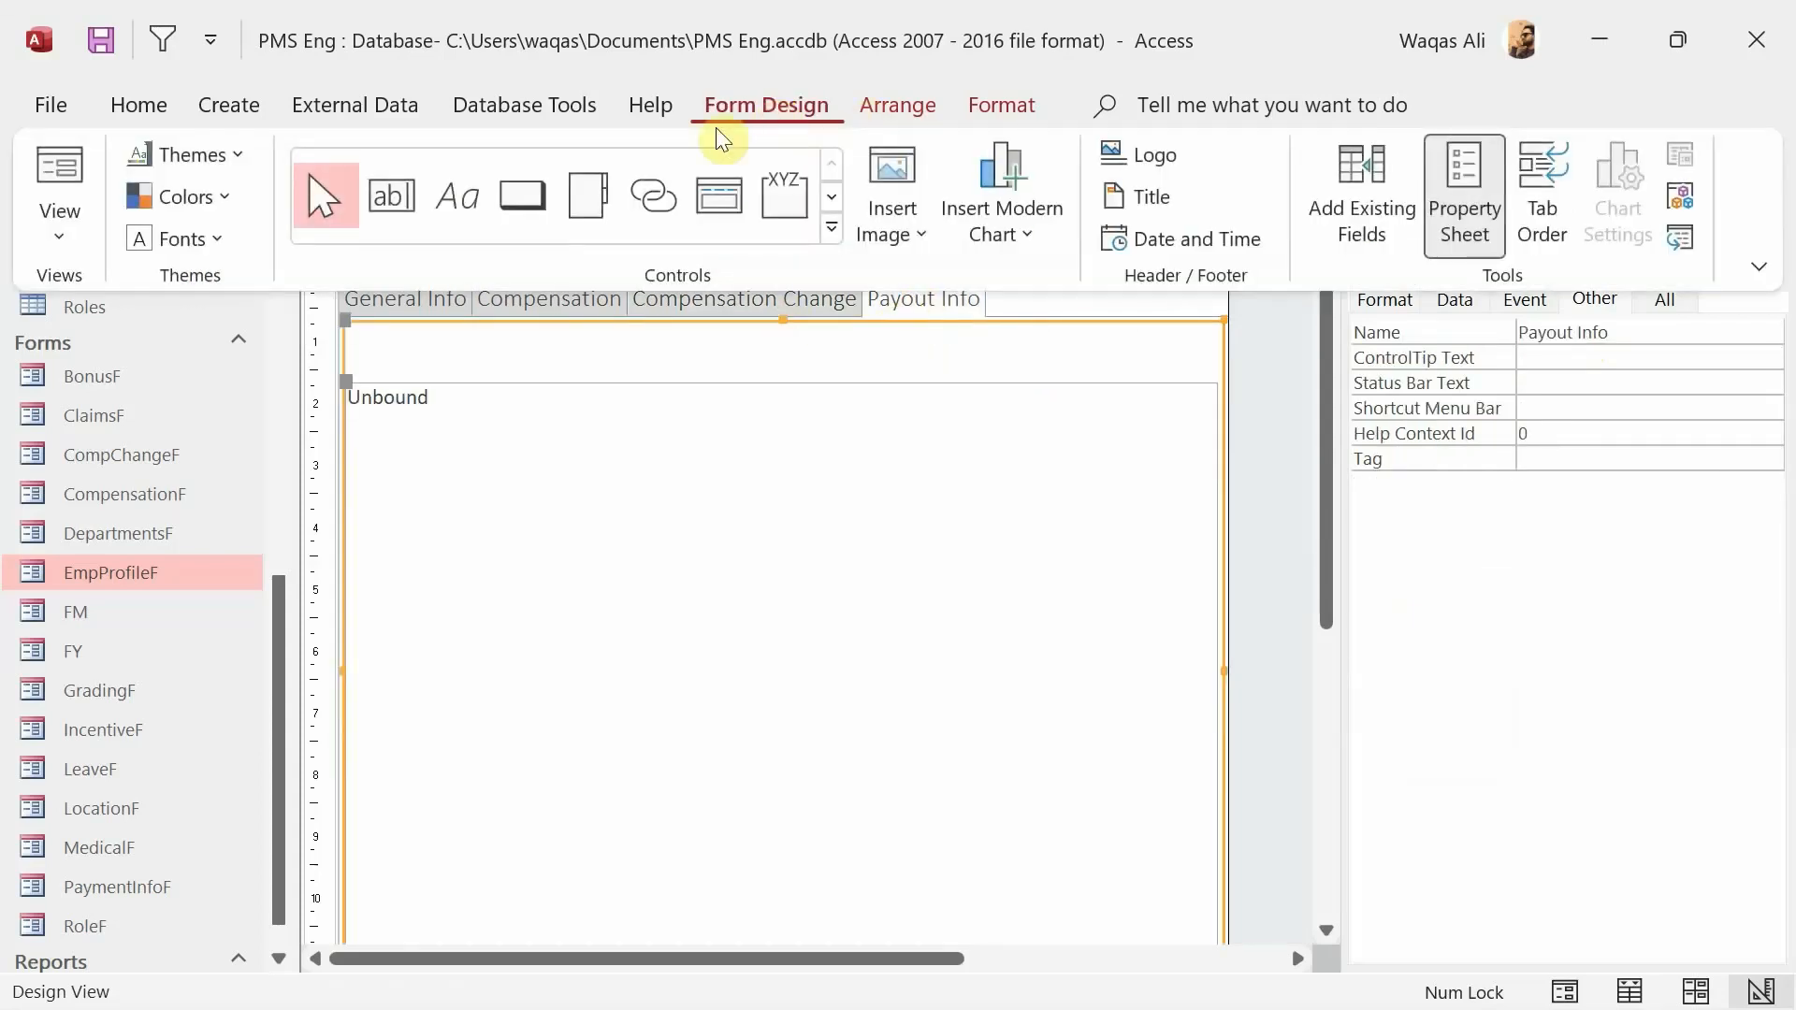
left_click(529, 189)
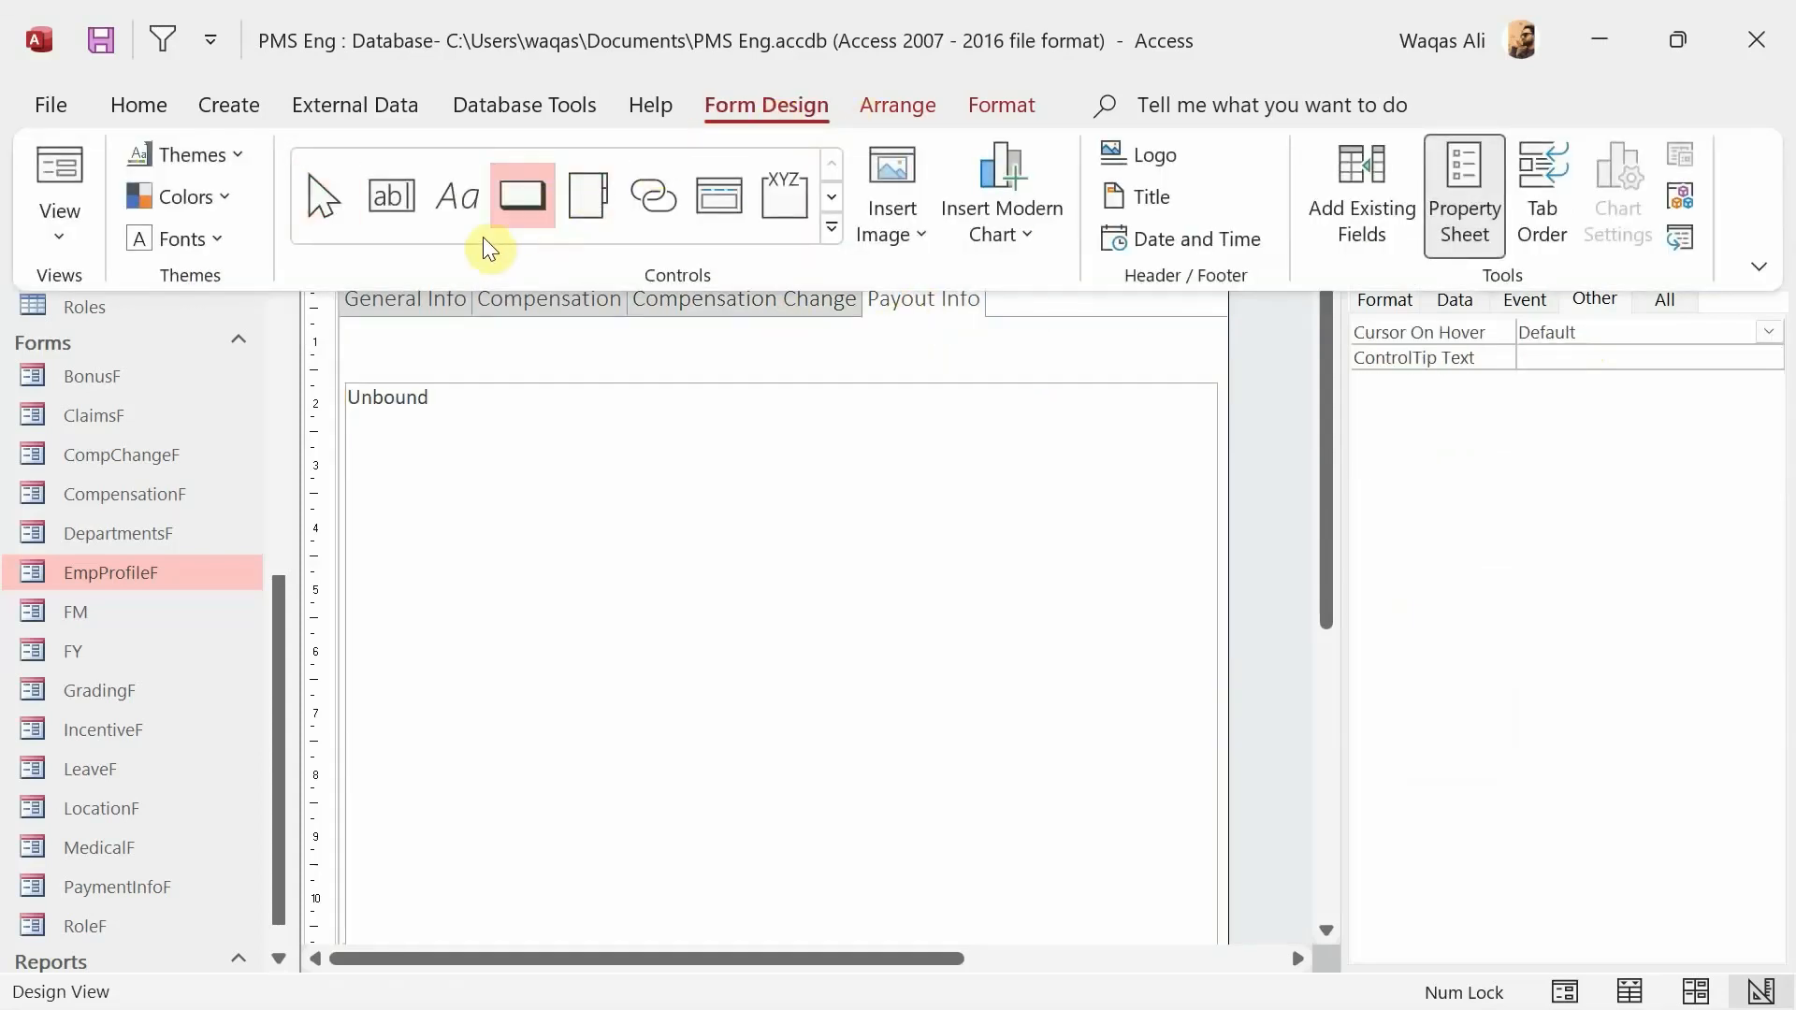
left_click(889, 349)
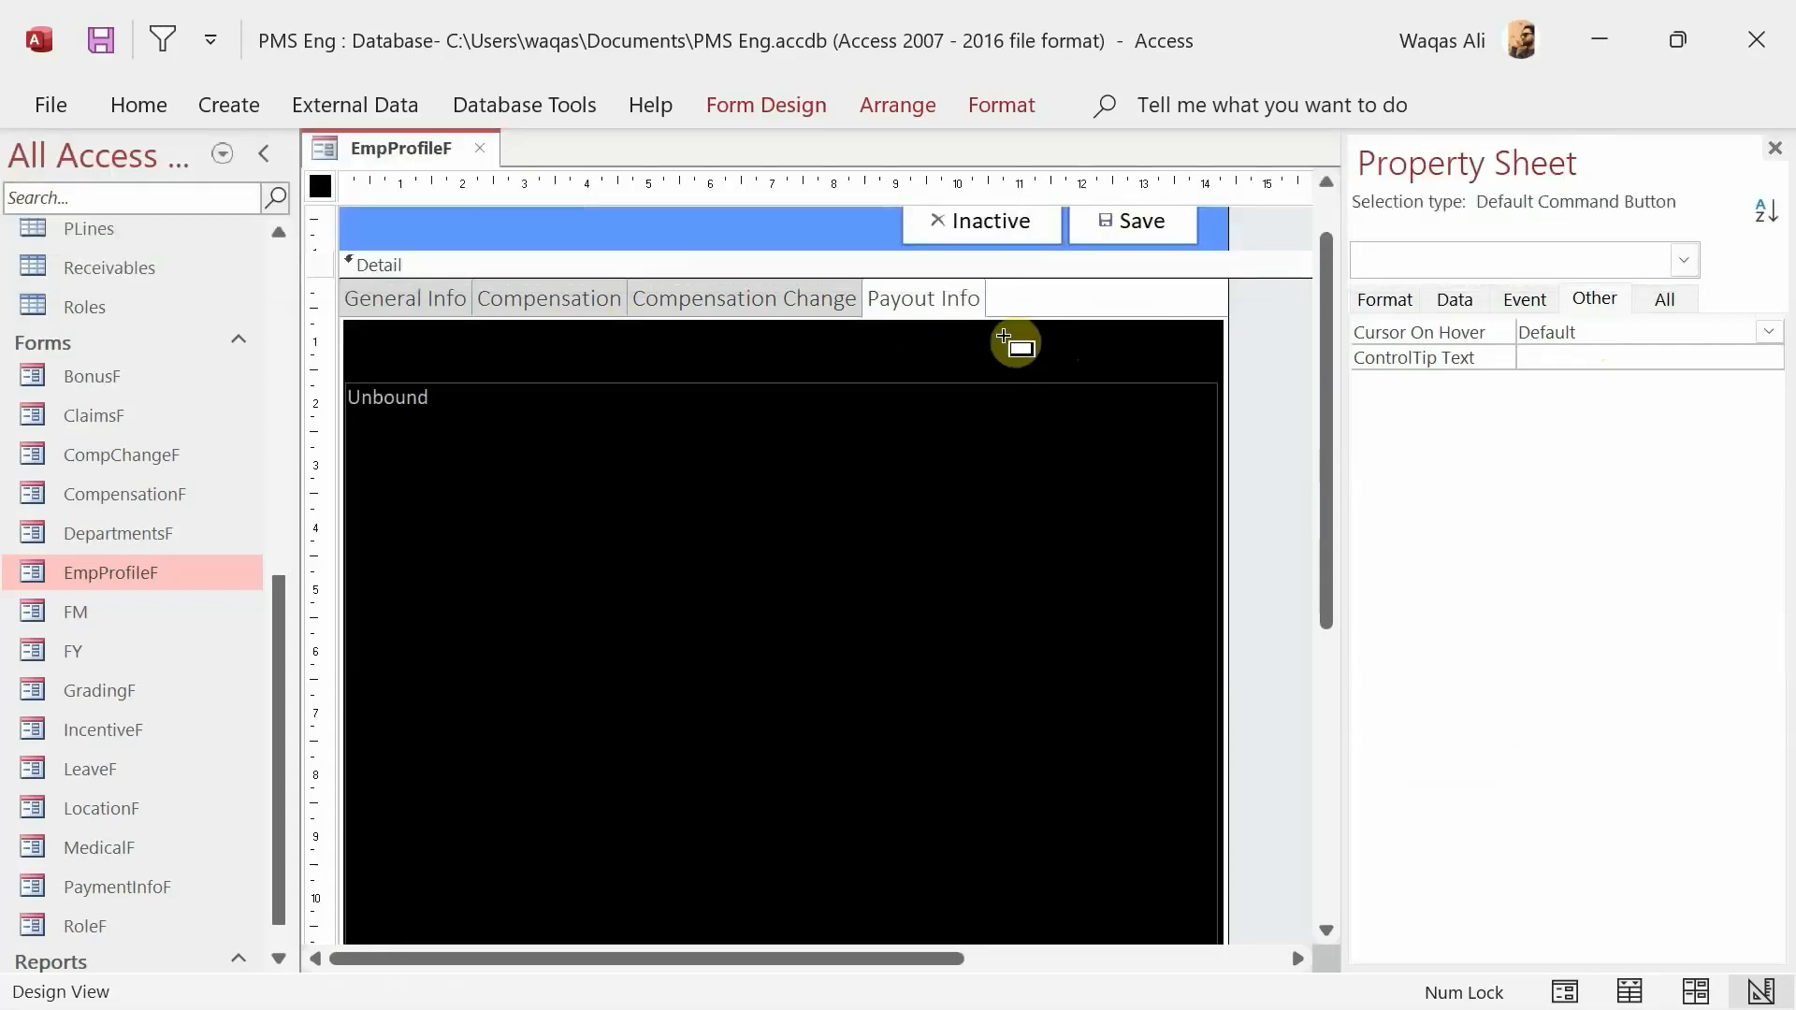
left_click(950, 337)
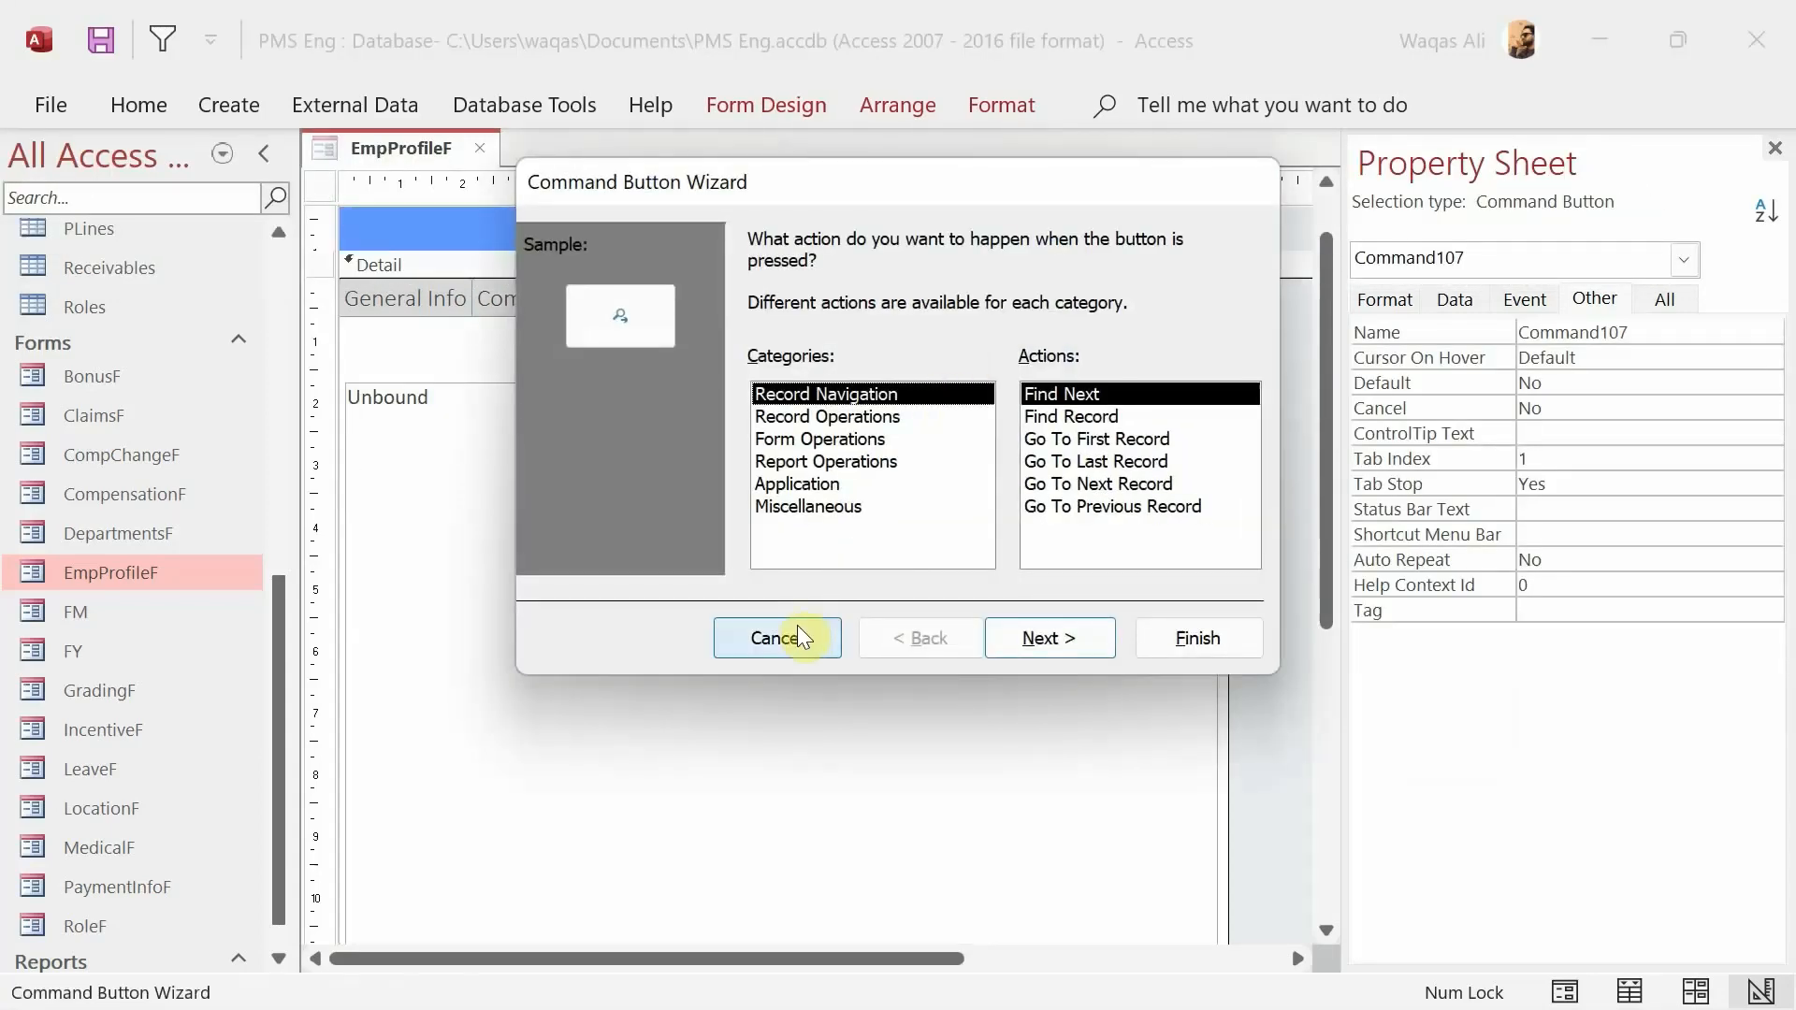
left_click(797, 628)
- Caption the new command button Create New Payout Info
double_click(1009, 359)
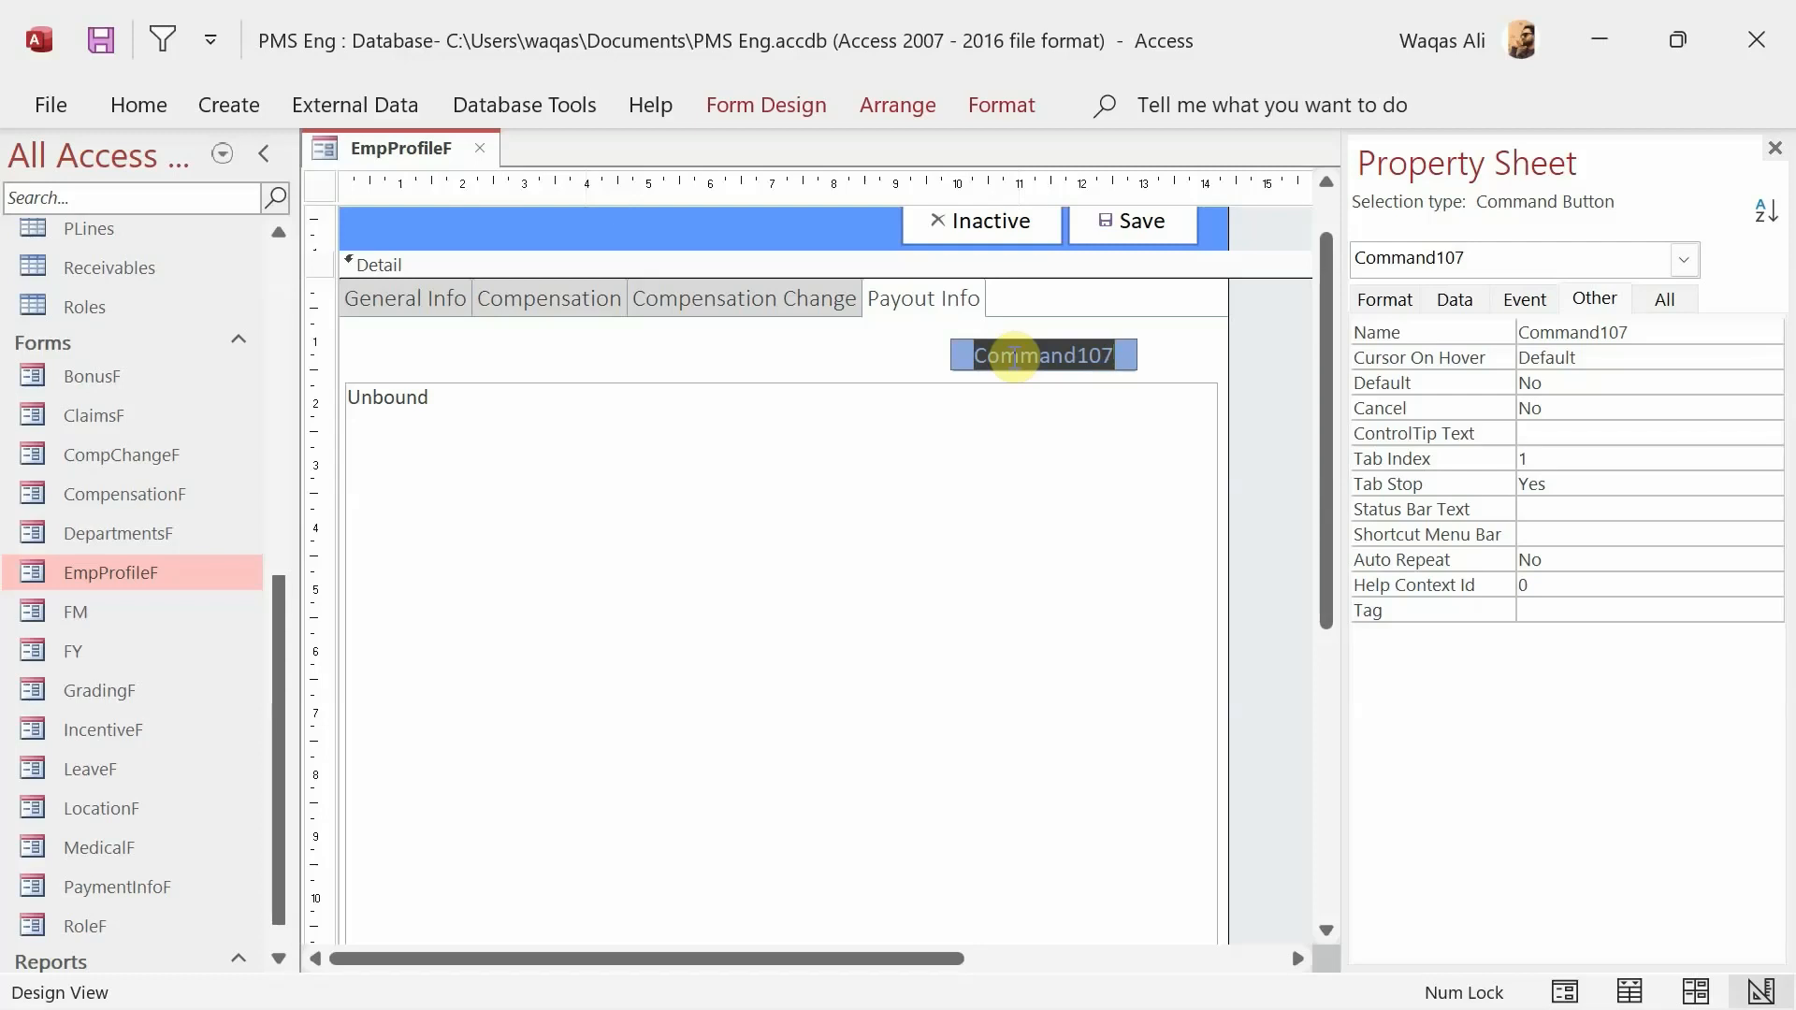
type("Create N")
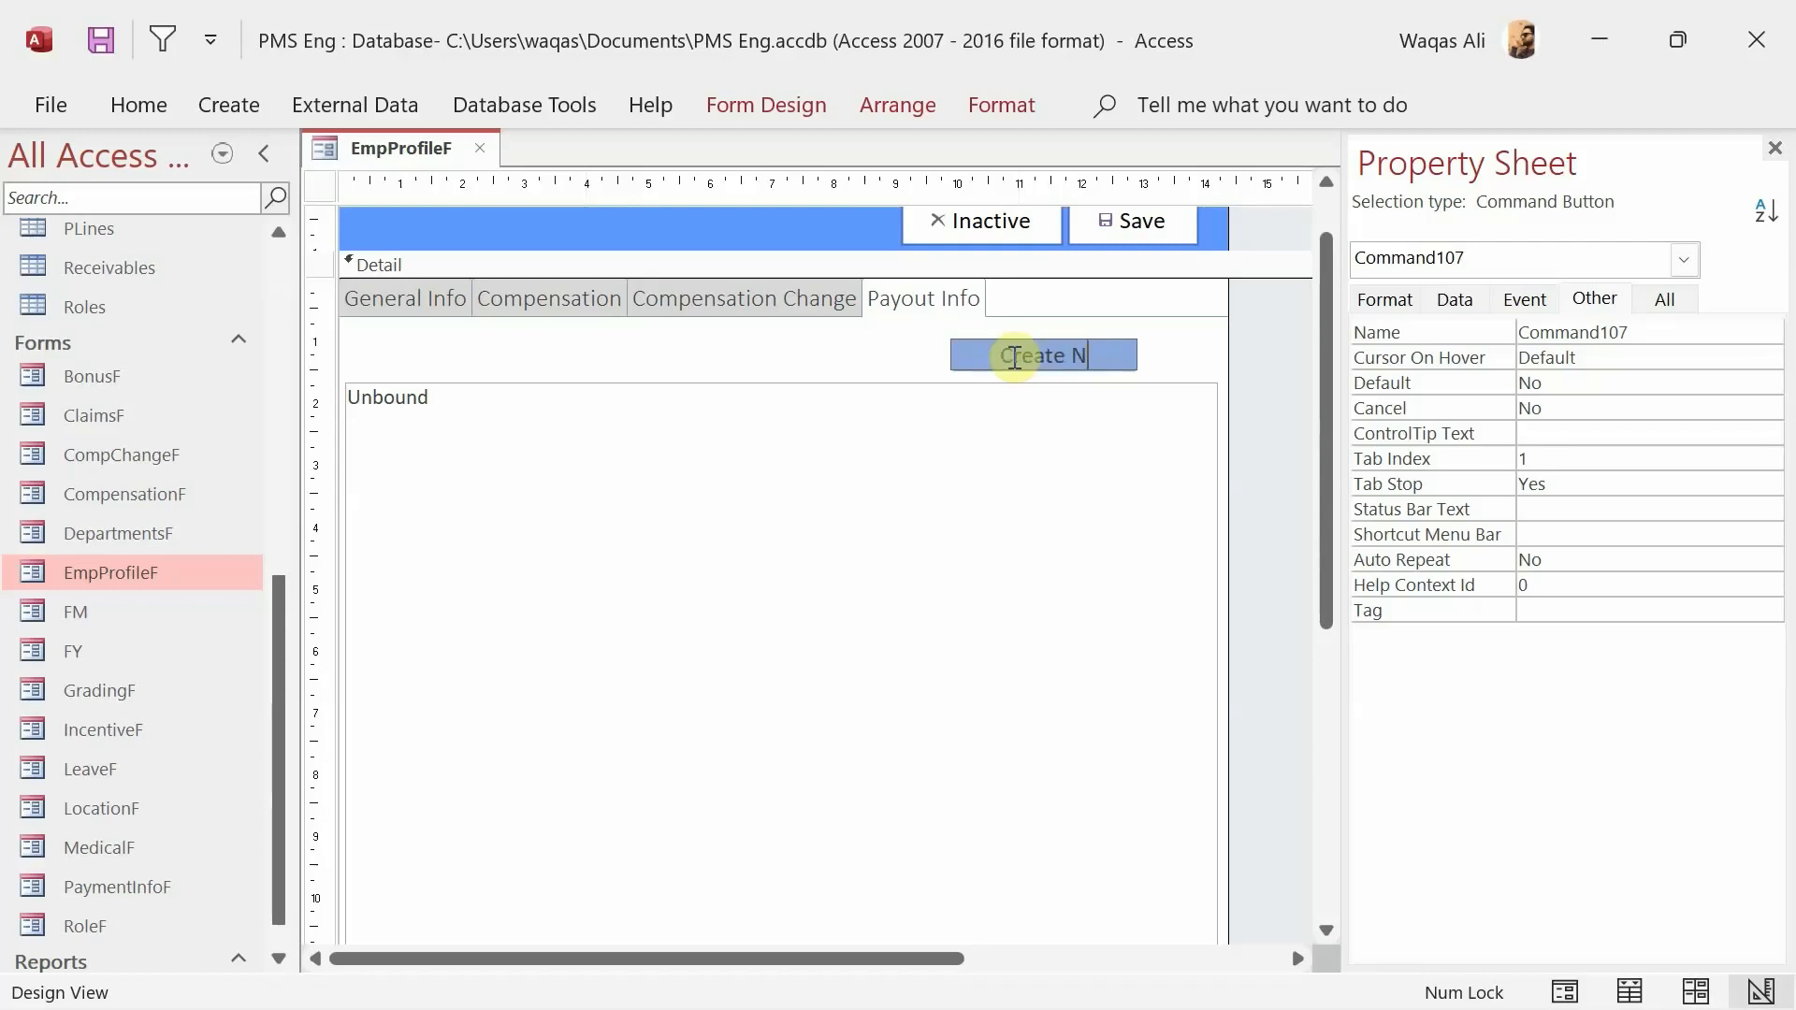
type("ew Payout Info")
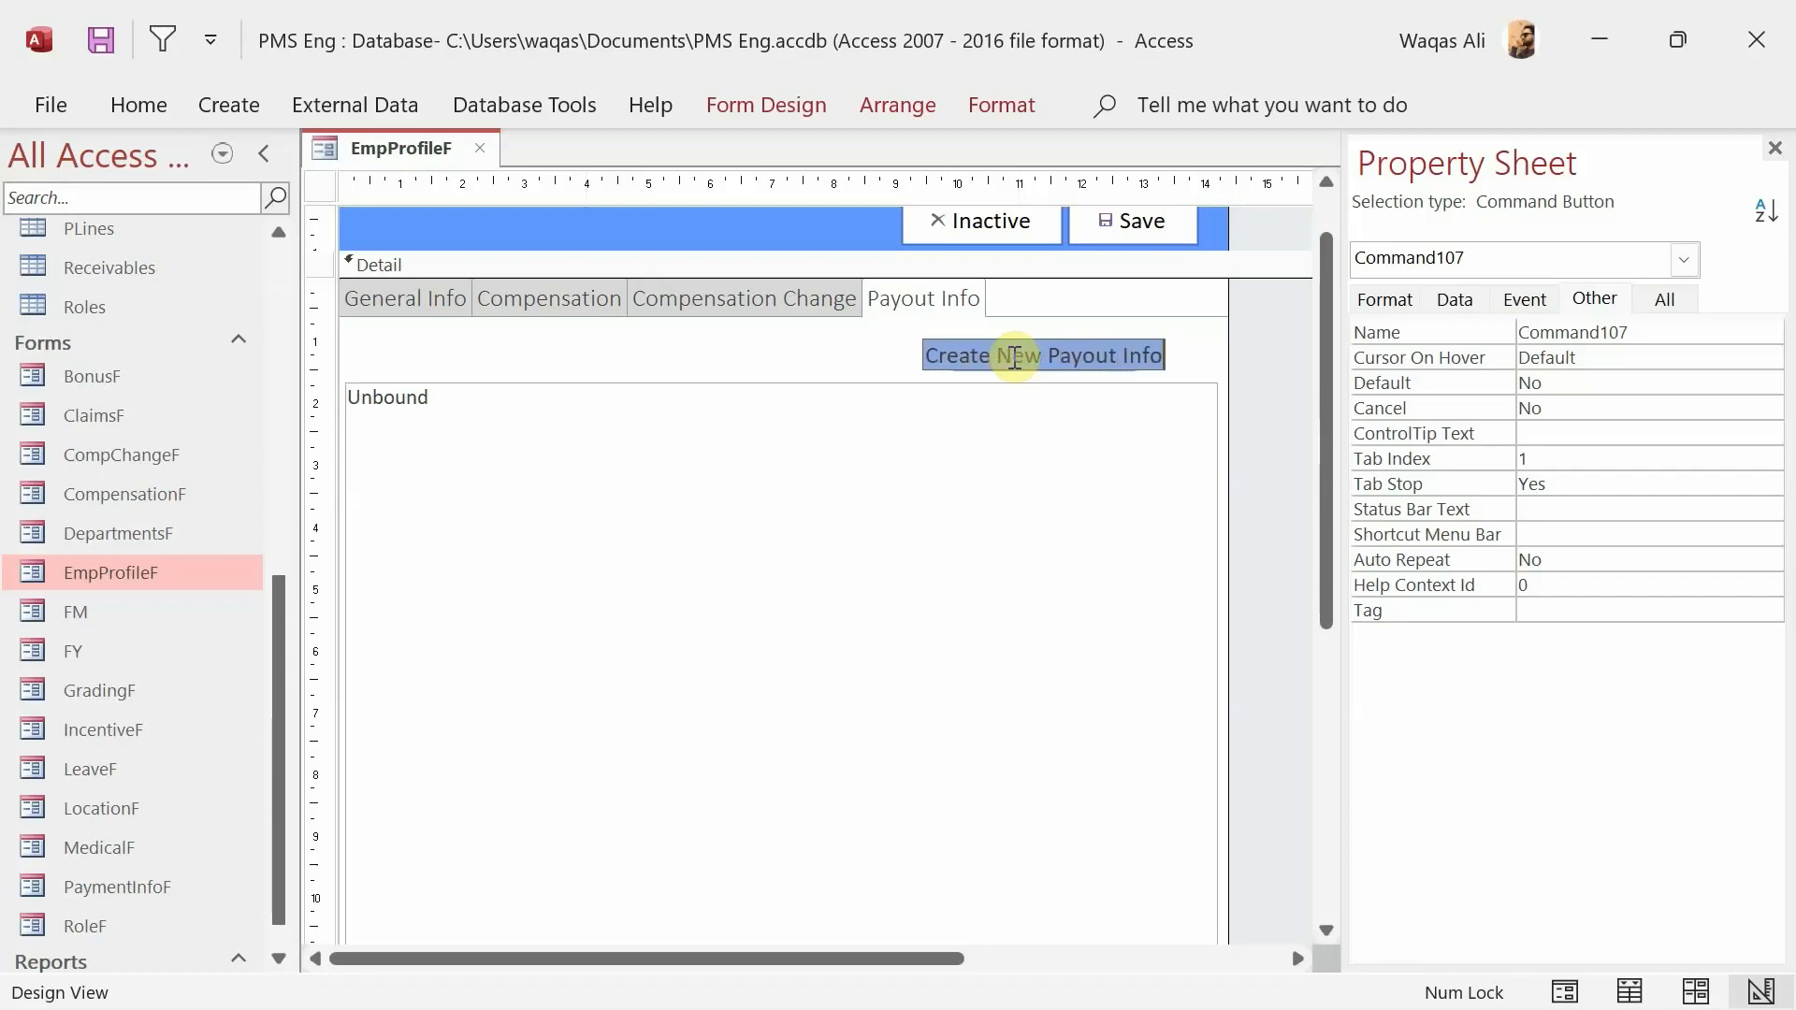
key("Return")
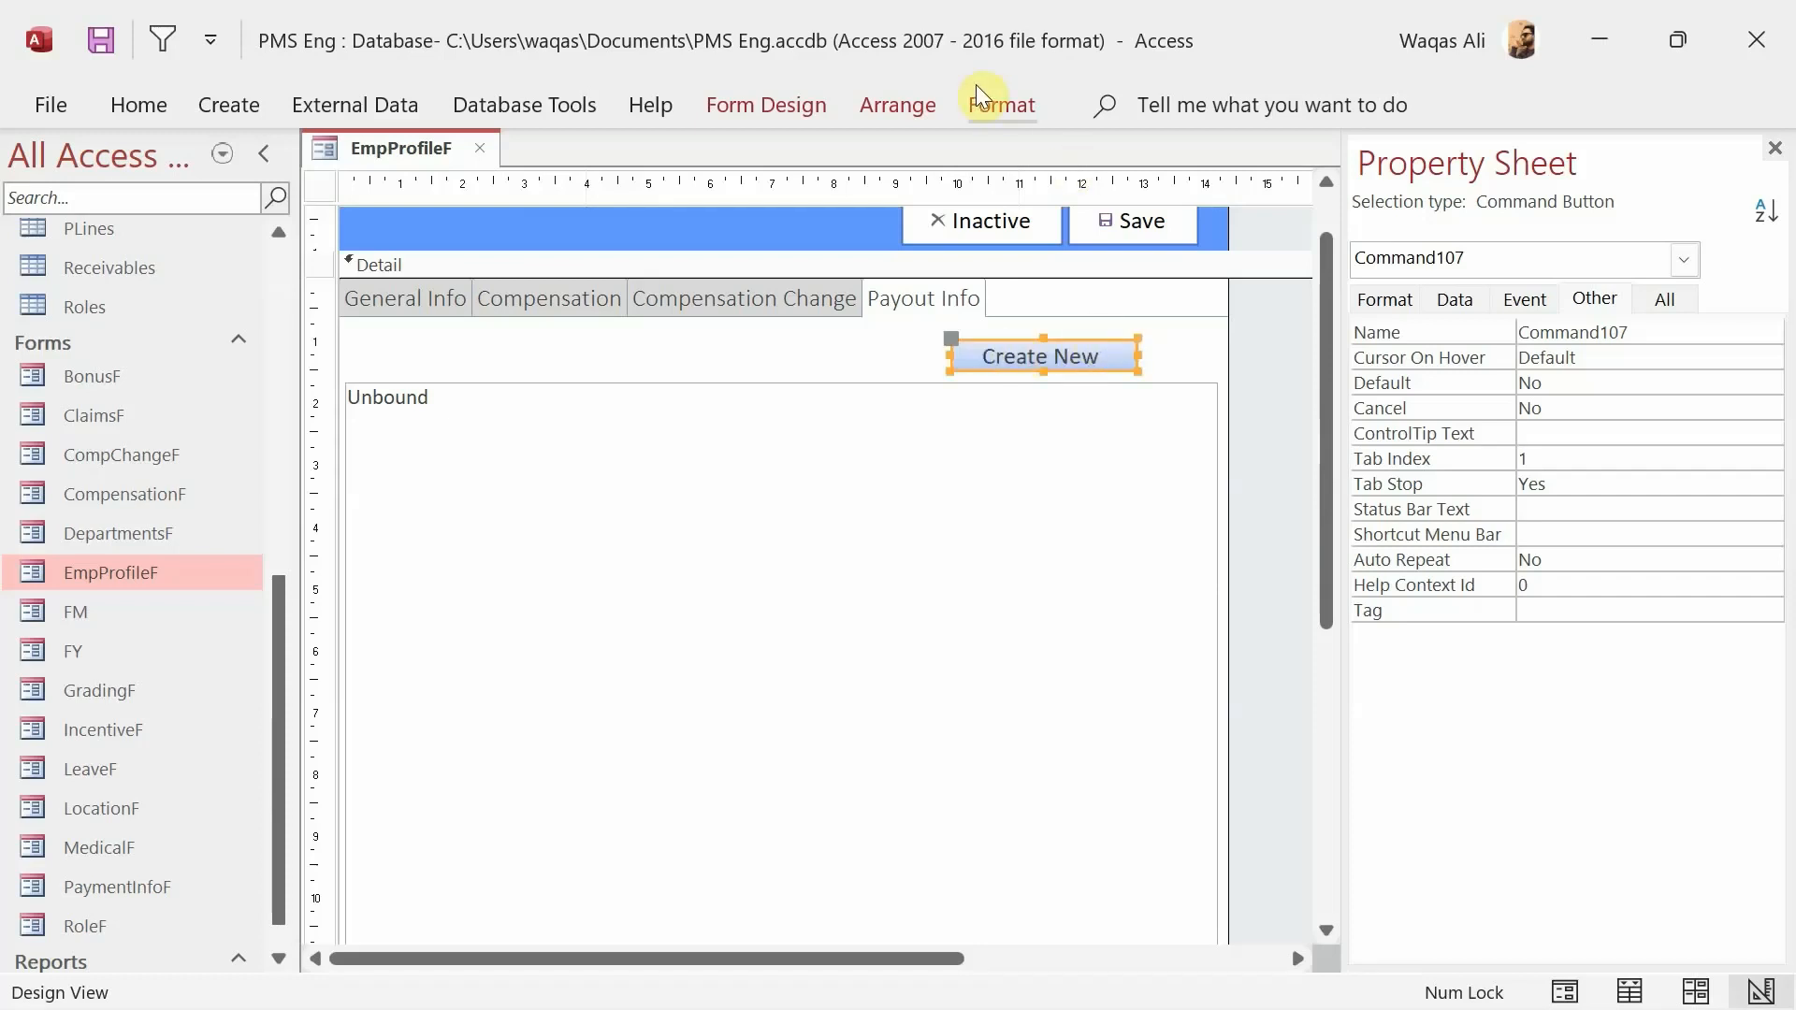
- Apply the white quick style with a blue outline to the Create New Payout Info button
left_click(992, 105)
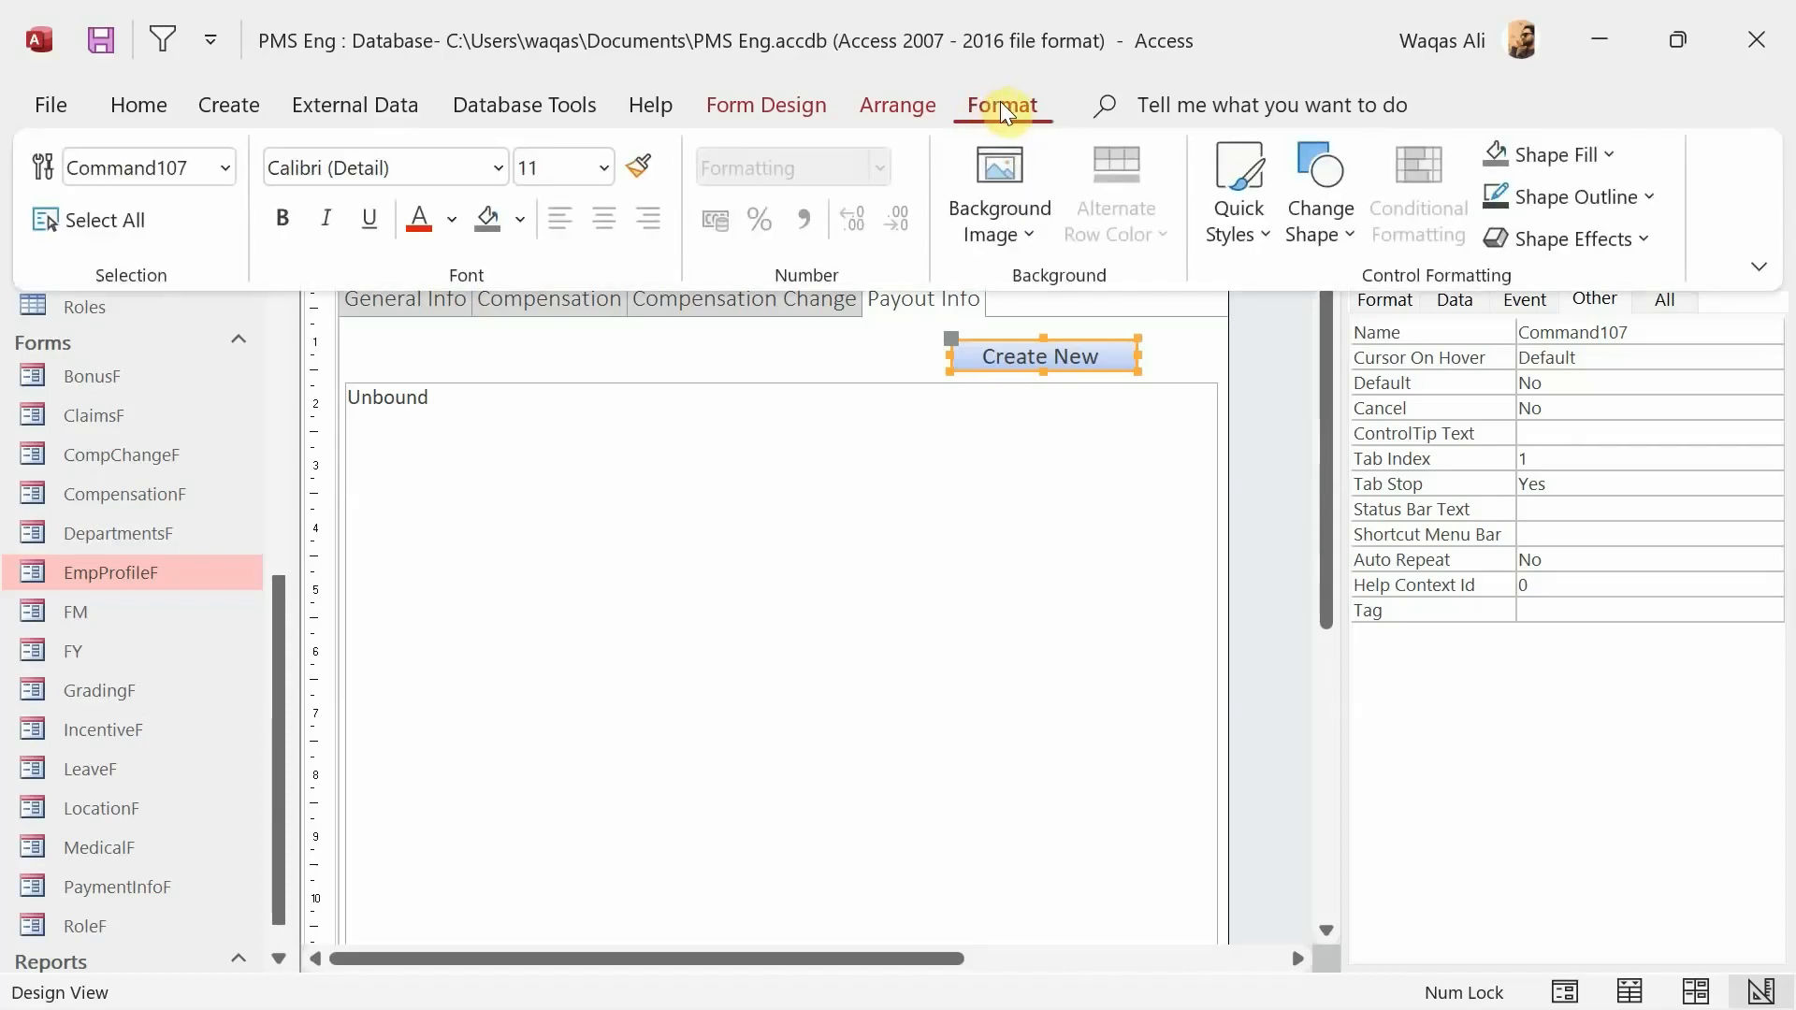
left_click(1243, 241)
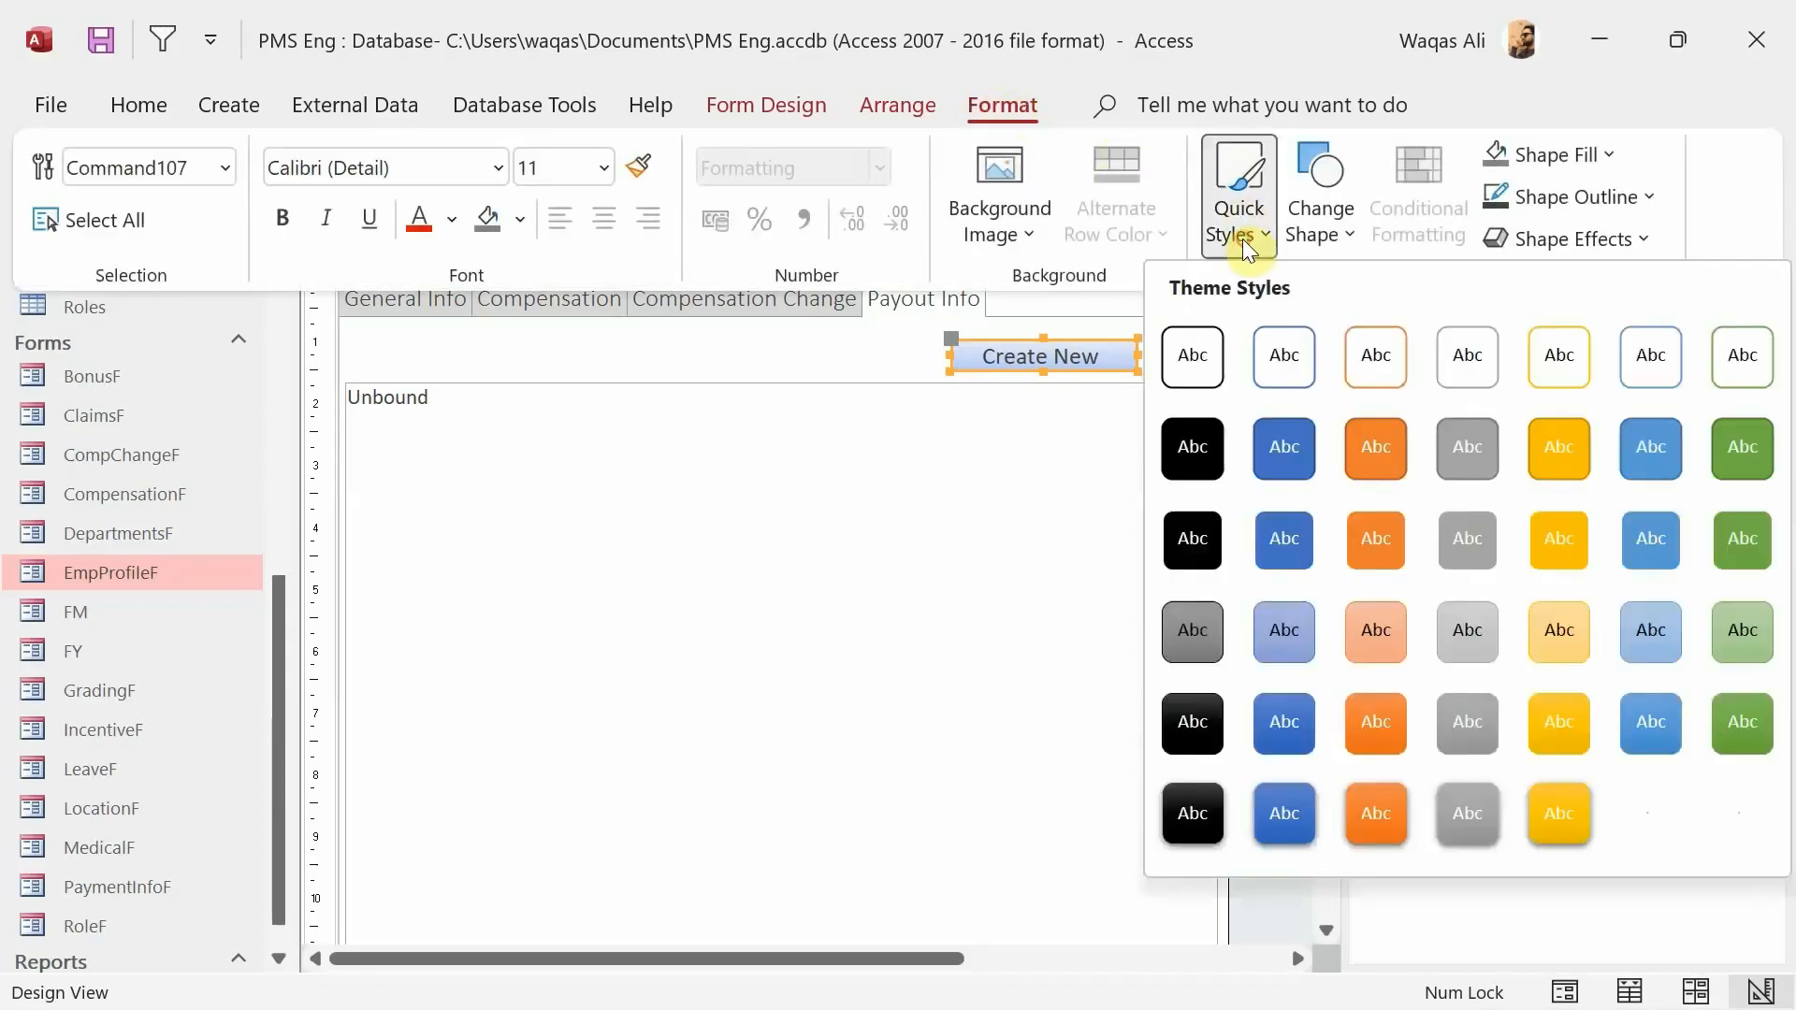
left_click(1275, 366)
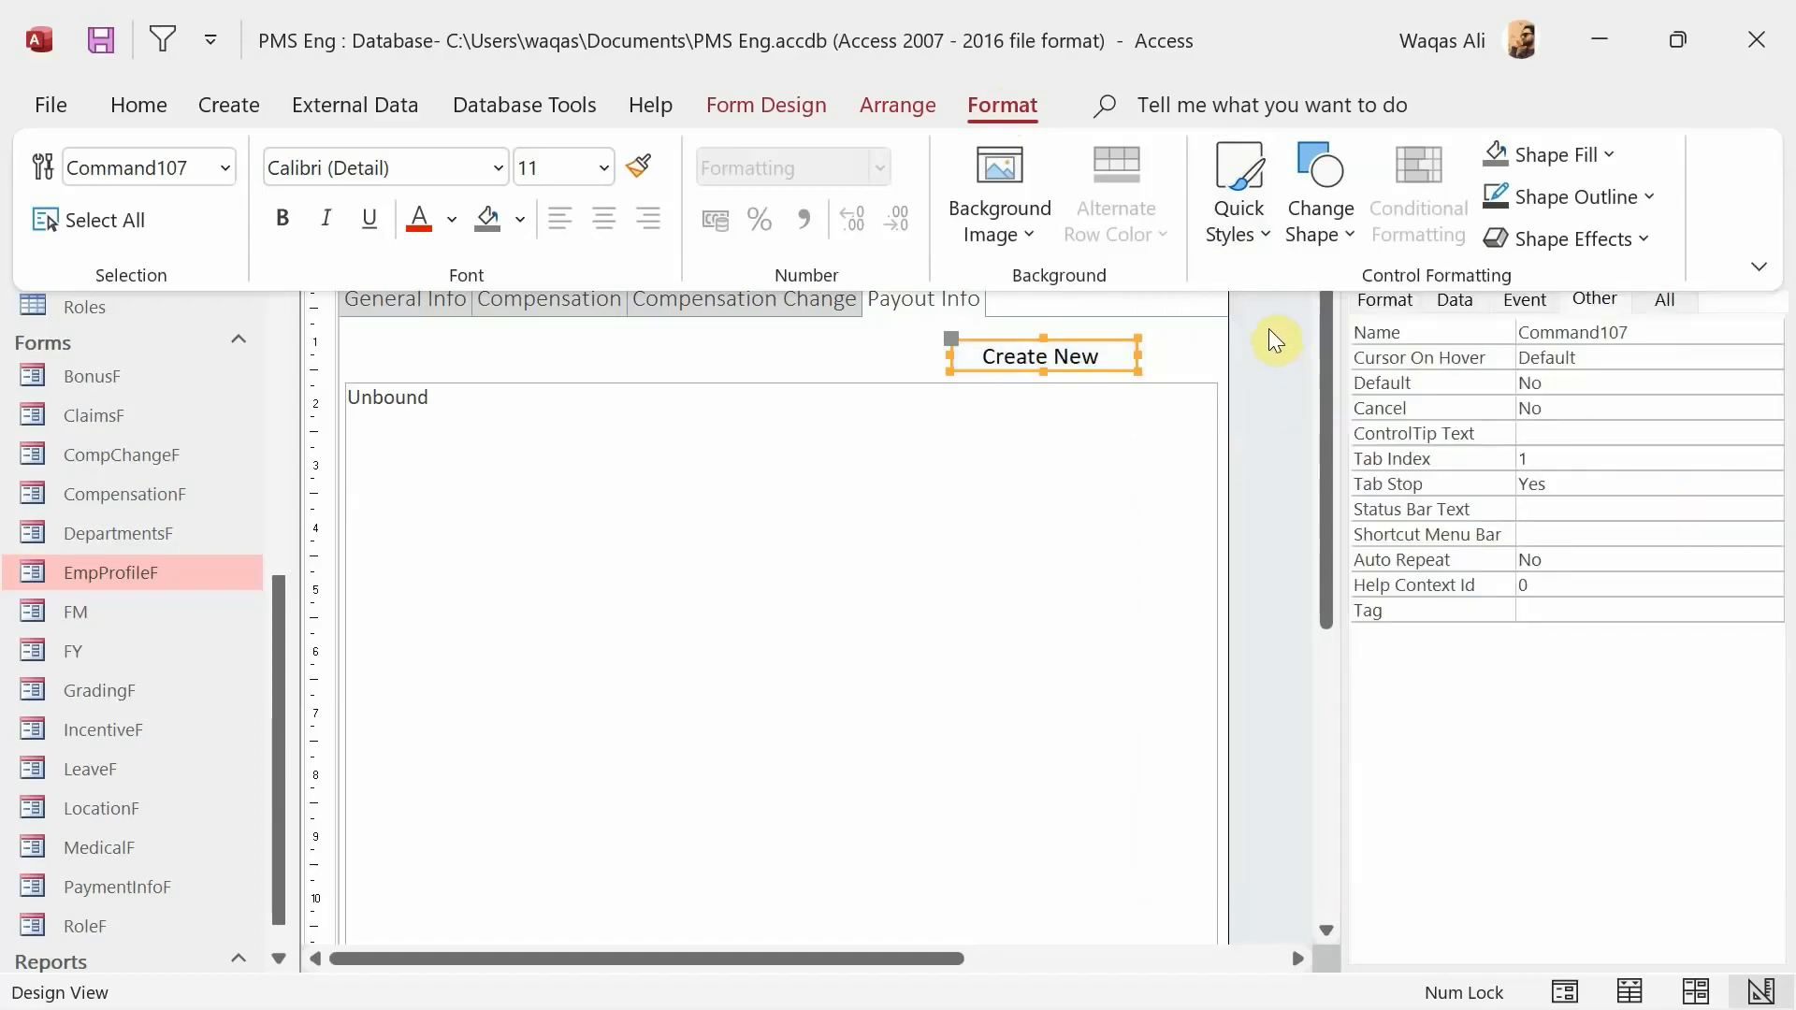
- Set the Create New Payout Info button's height to 0.59 cm, using the Create Compensation Change button as reference
left_click(1397, 302)
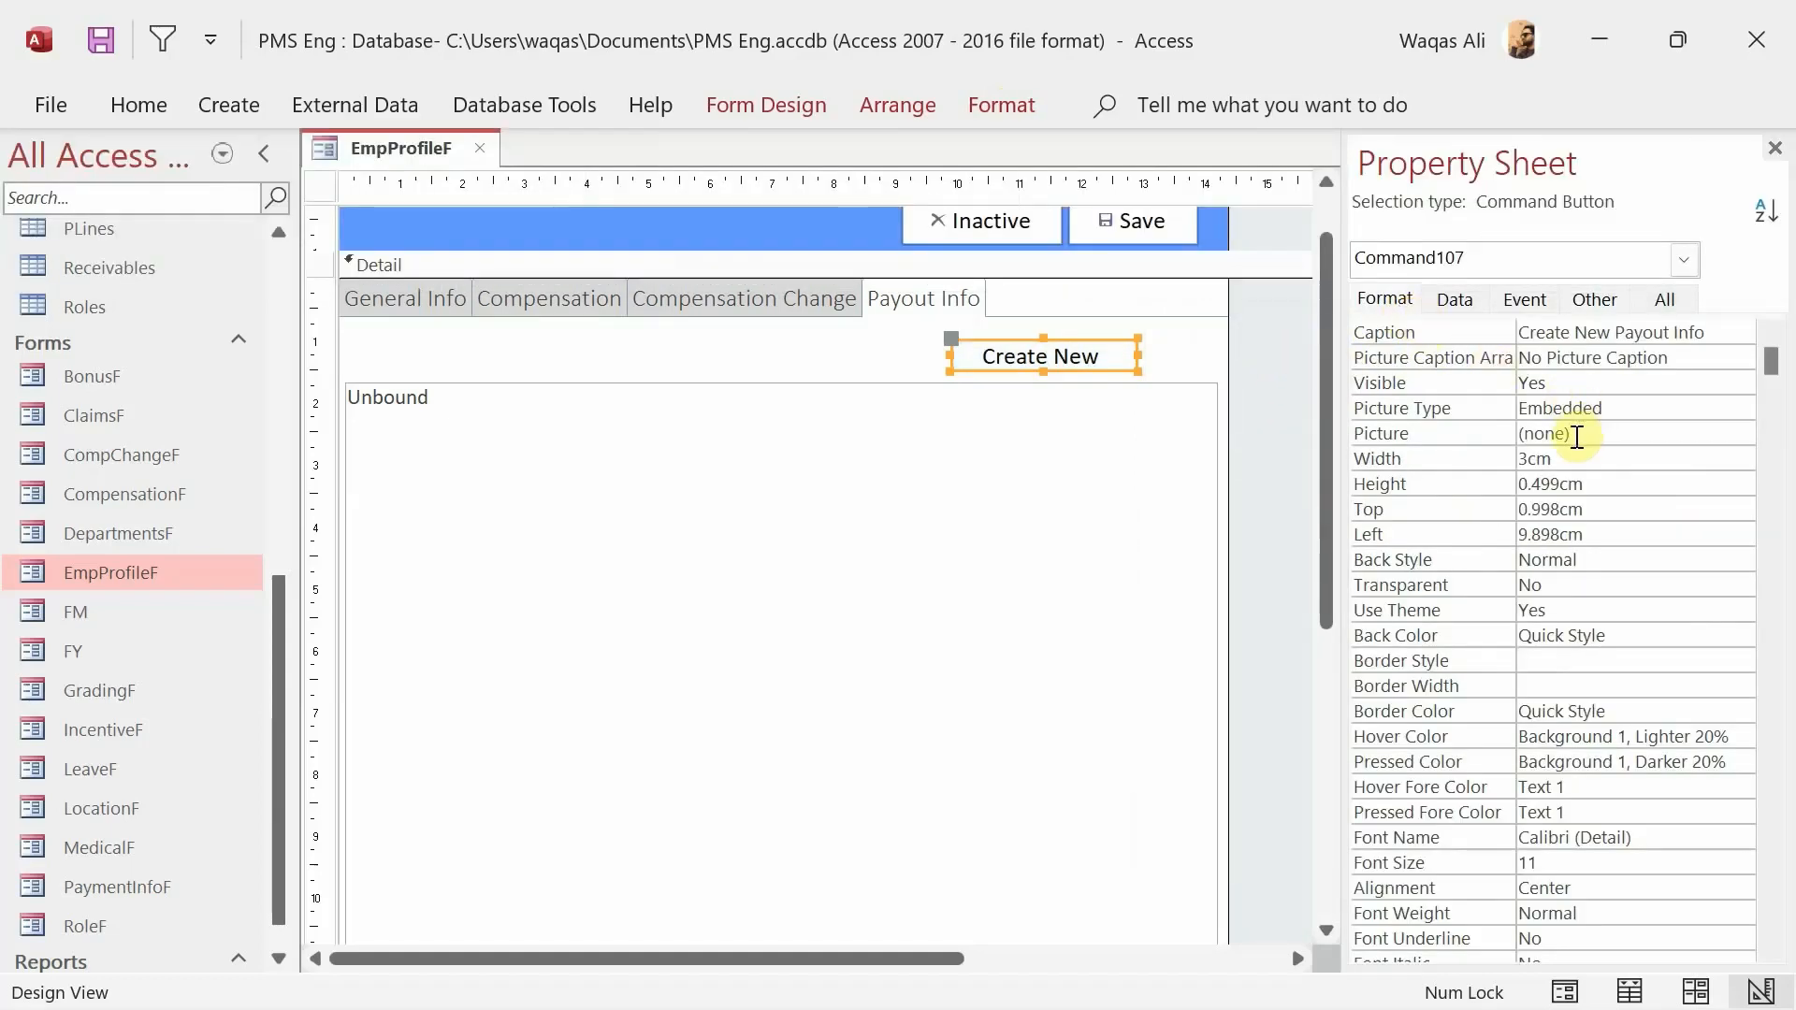
left_click(734, 311)
left_click(906, 348)
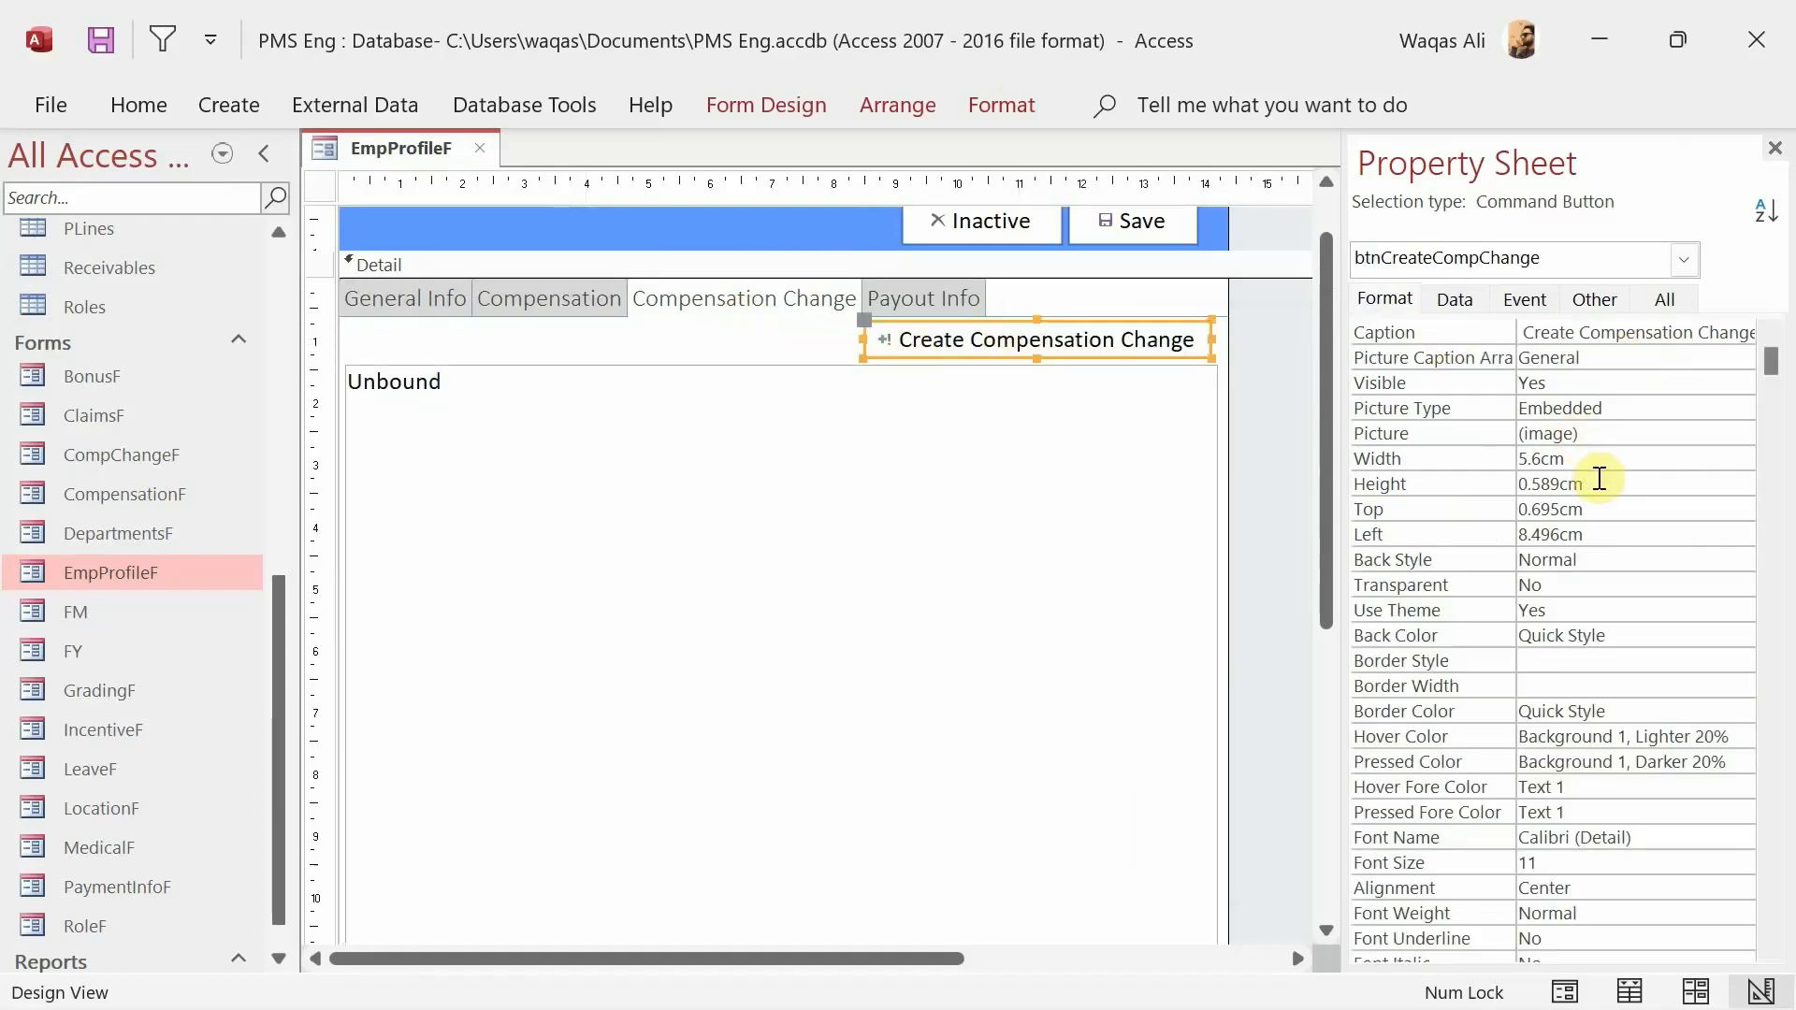
left_click(1406, 478)
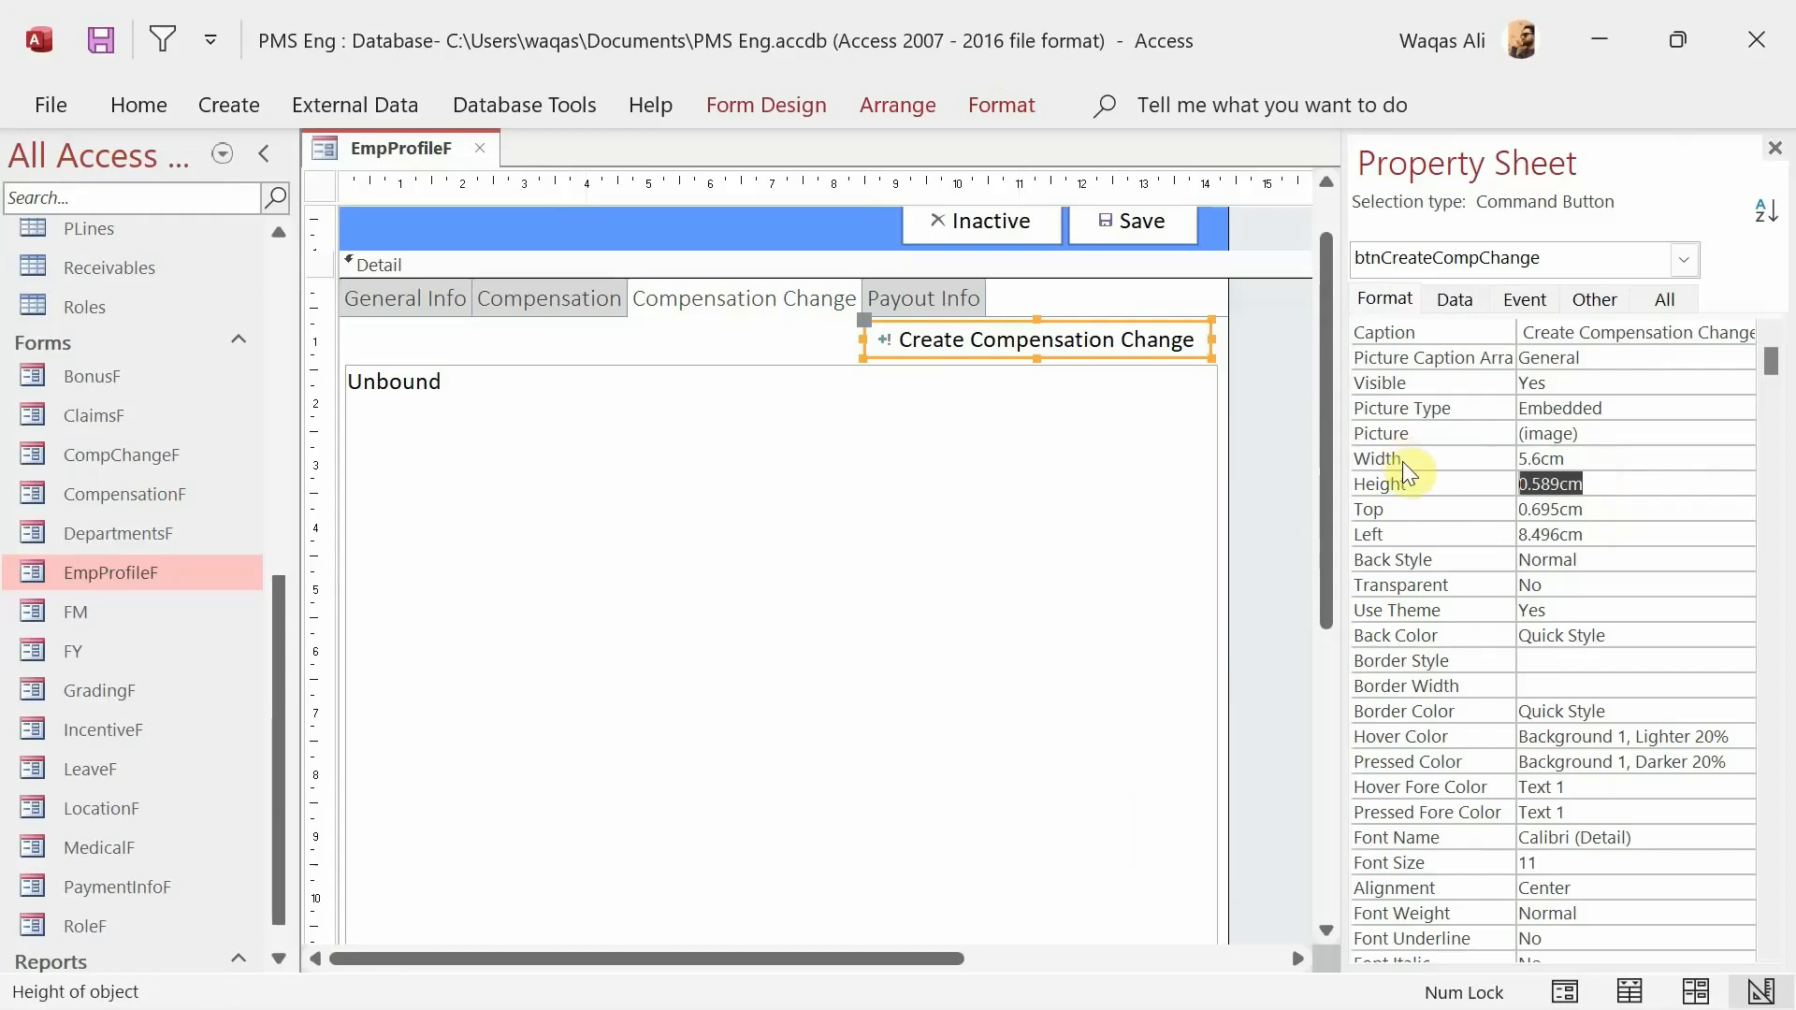
left_click(896, 301)
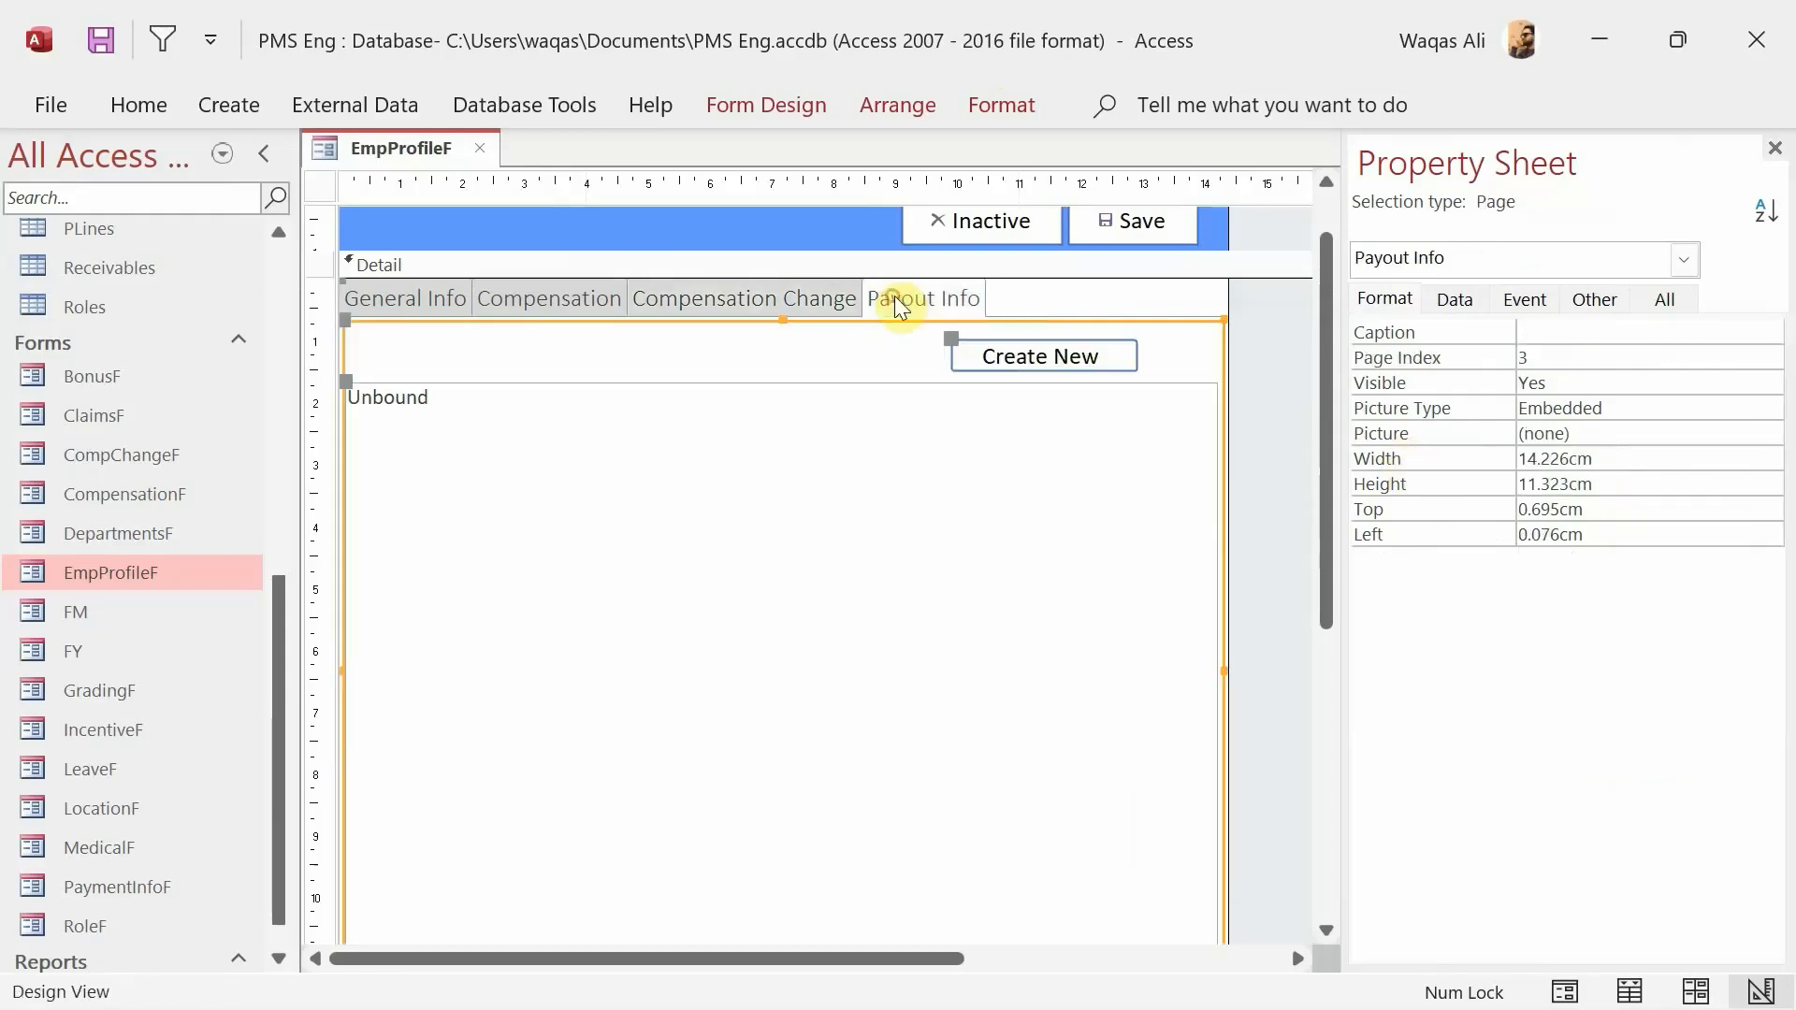
left_click(1057, 359)
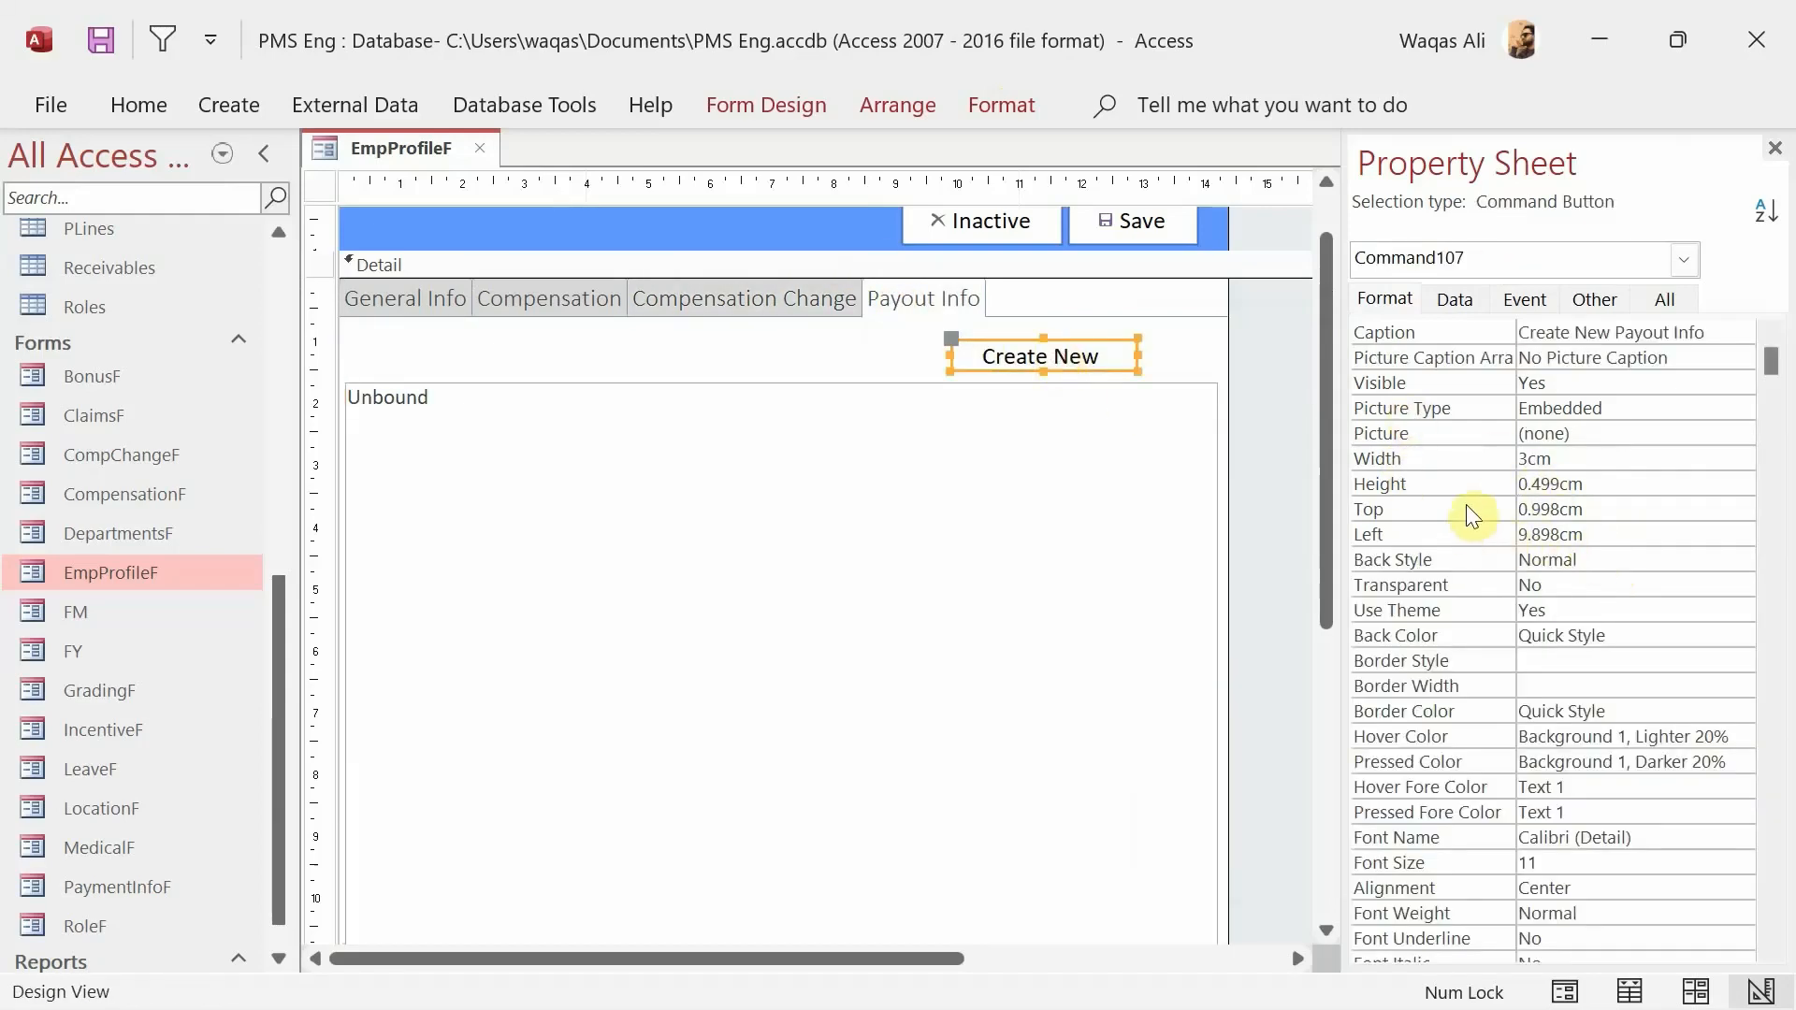
left_click(1371, 480)
type("0.59")
key("Return")
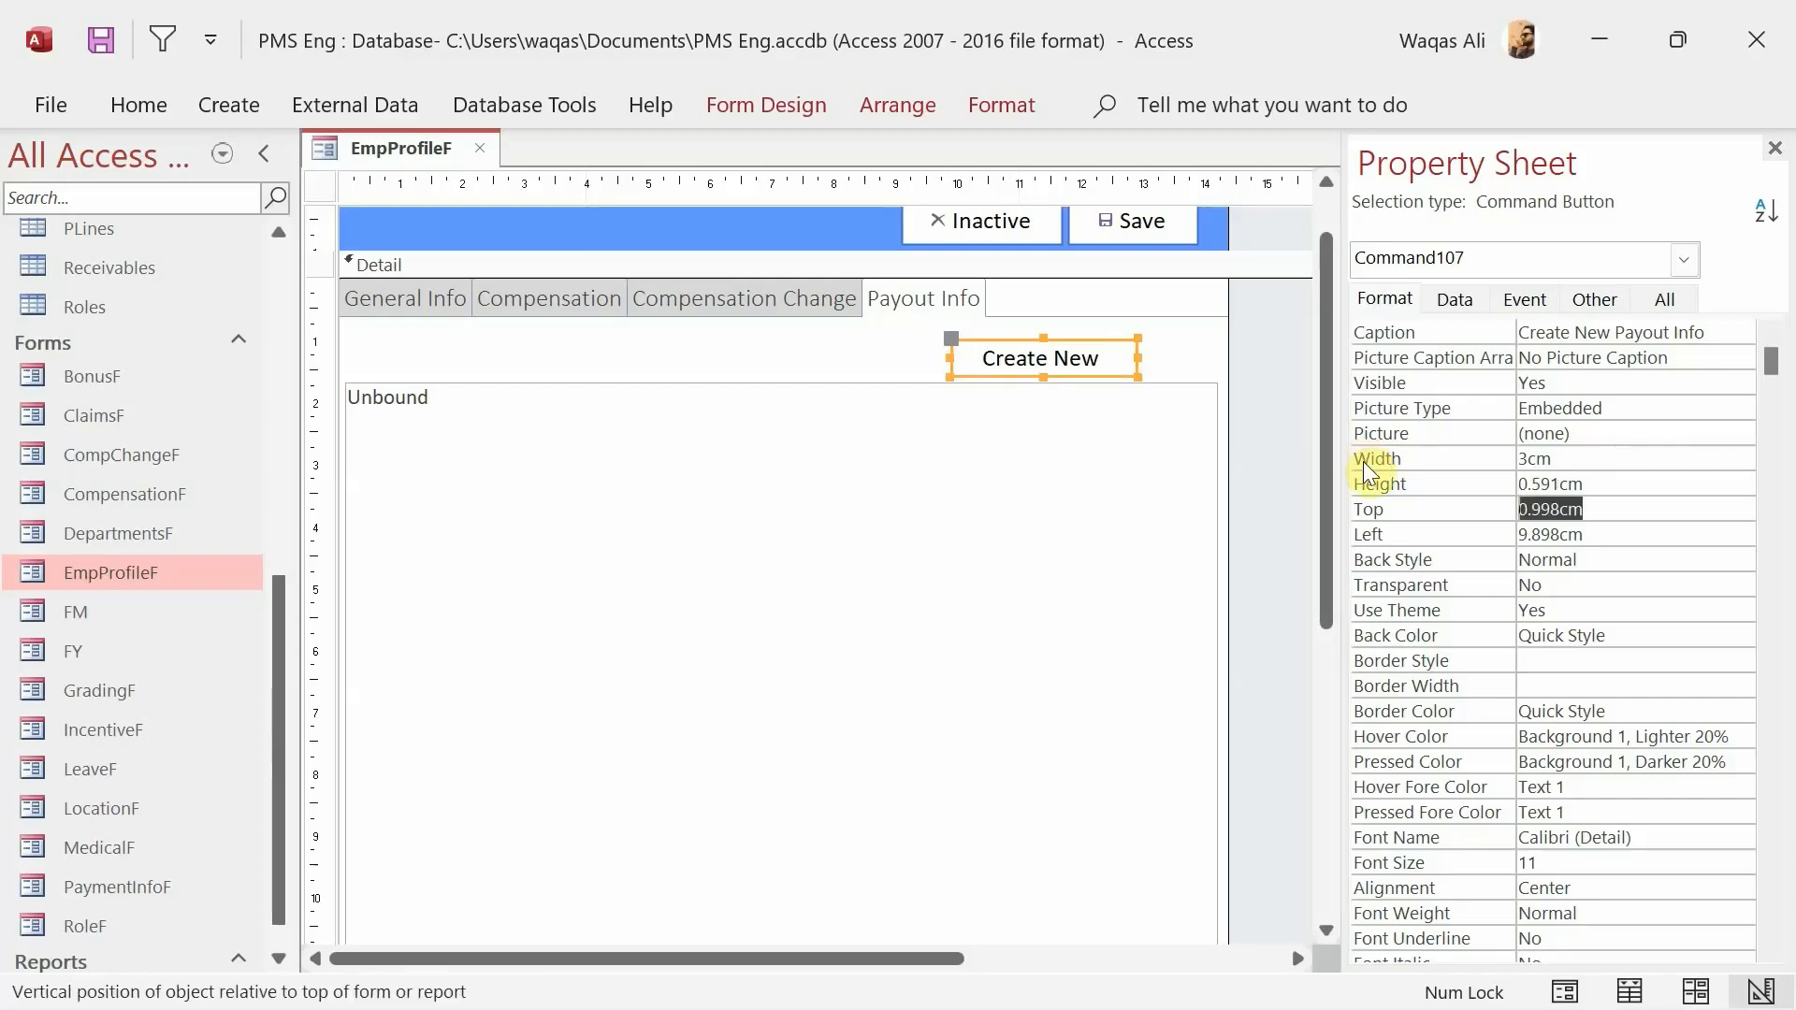
left_click(1170, 353)
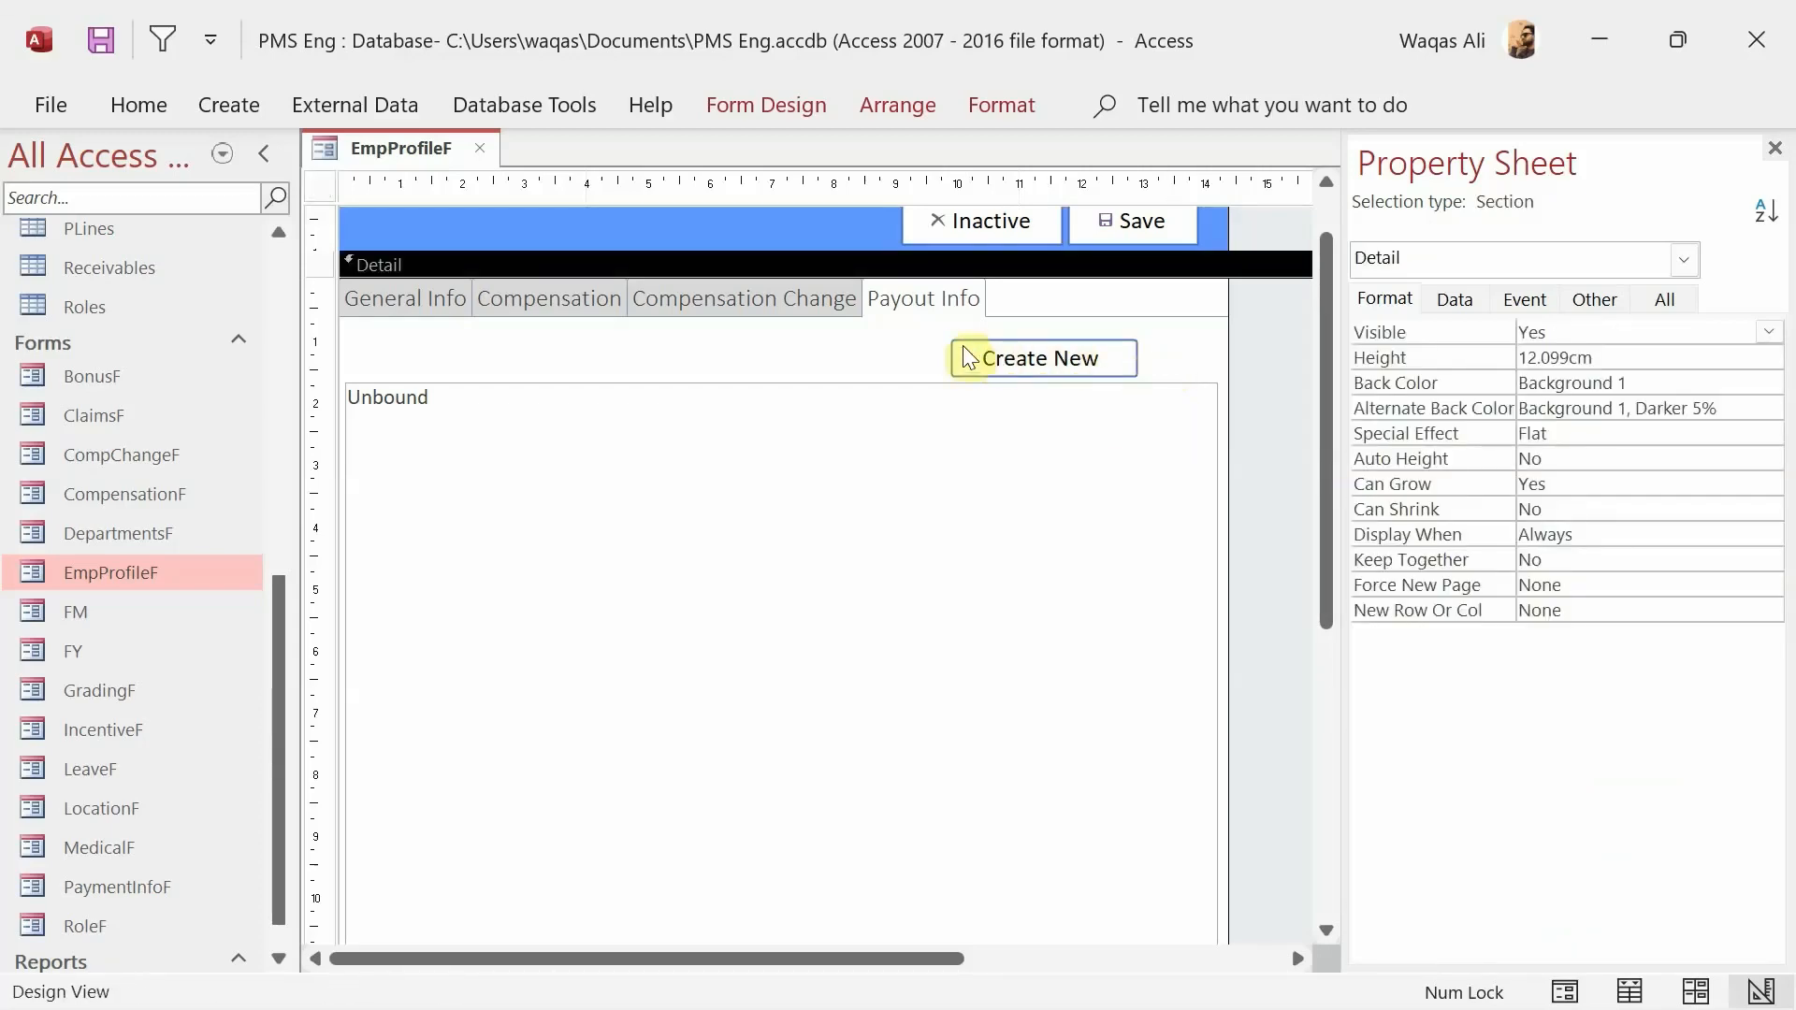
- Change the Create New Payout Info button's shape to a square-cornered rectangle
left_click(1127, 361)
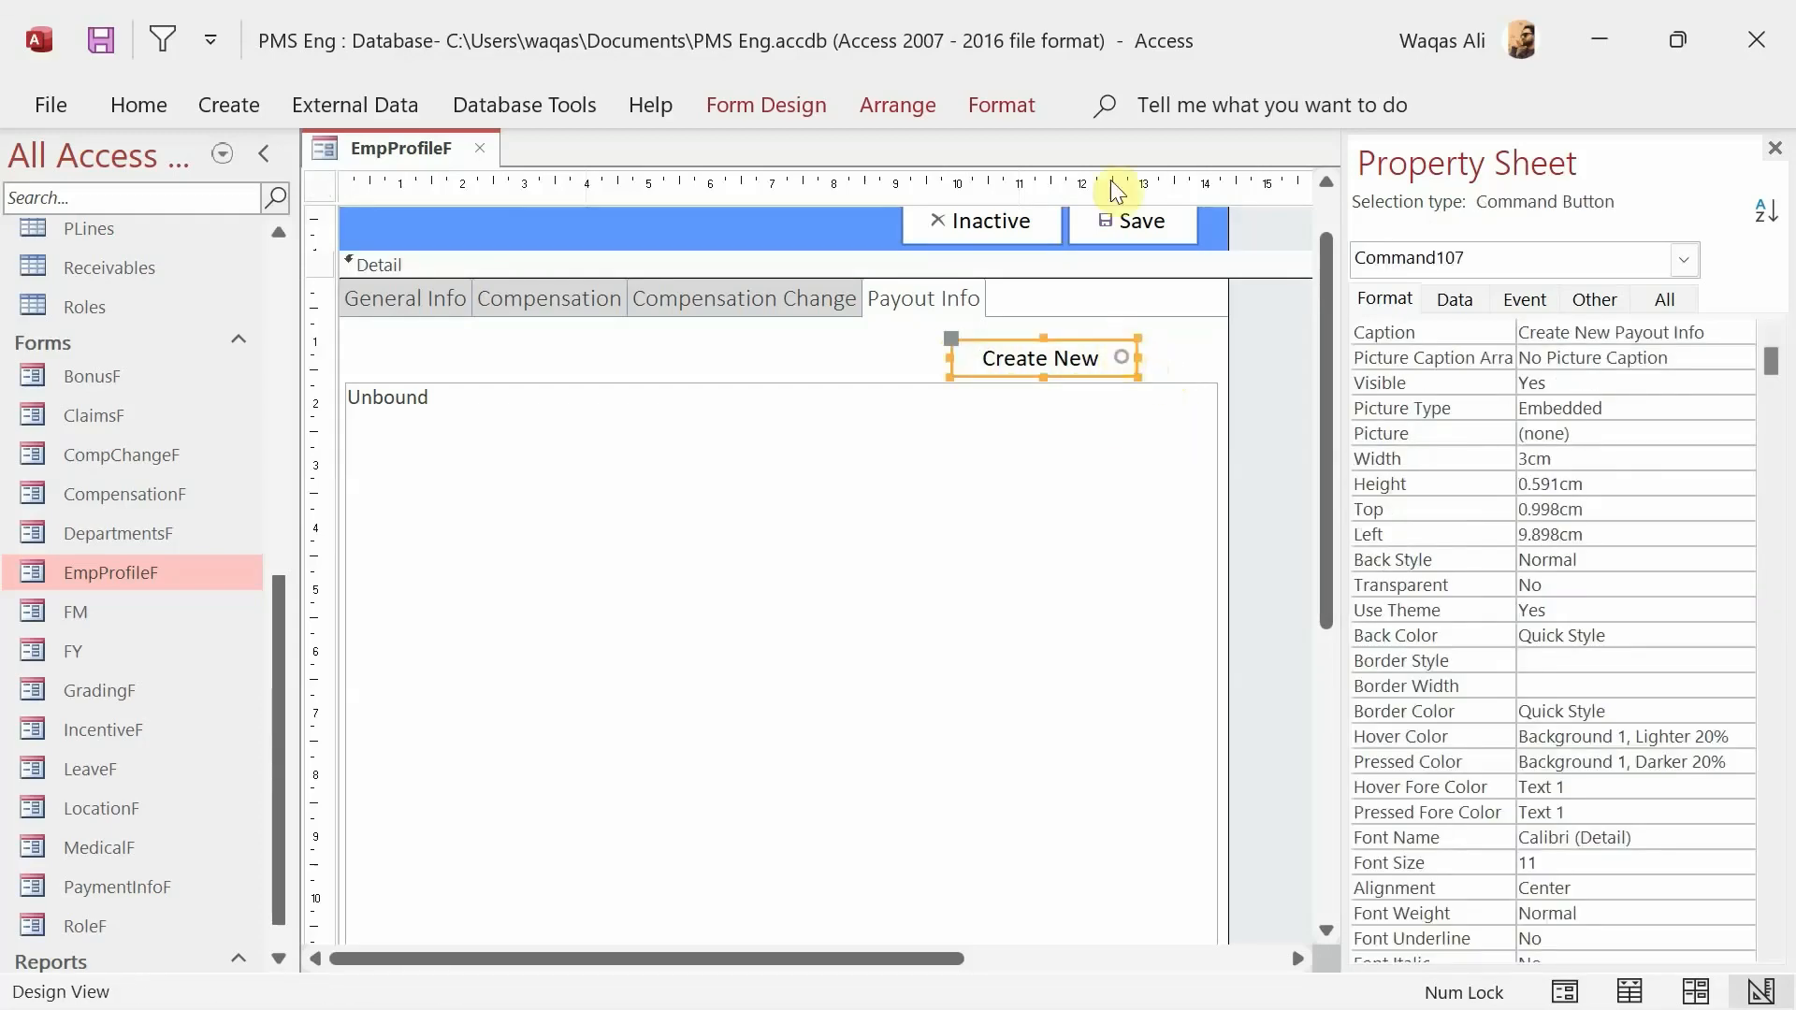
left_click(1009, 108)
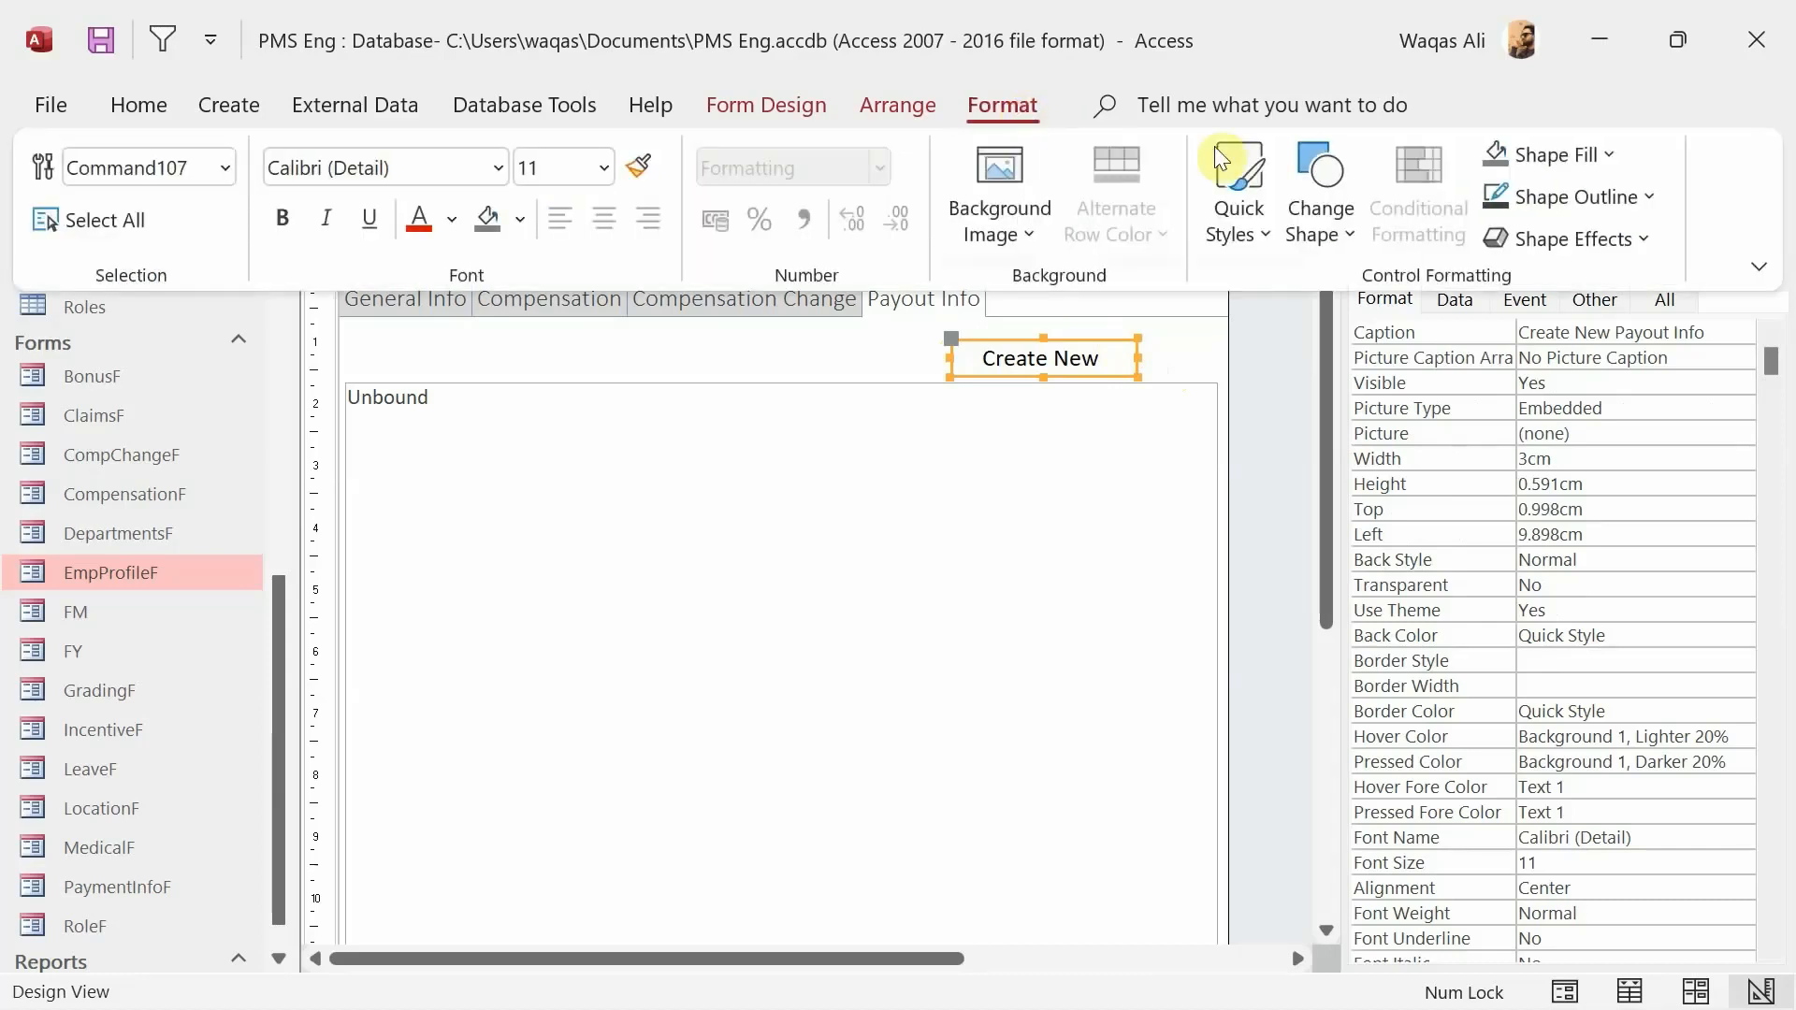
left_click(1311, 227)
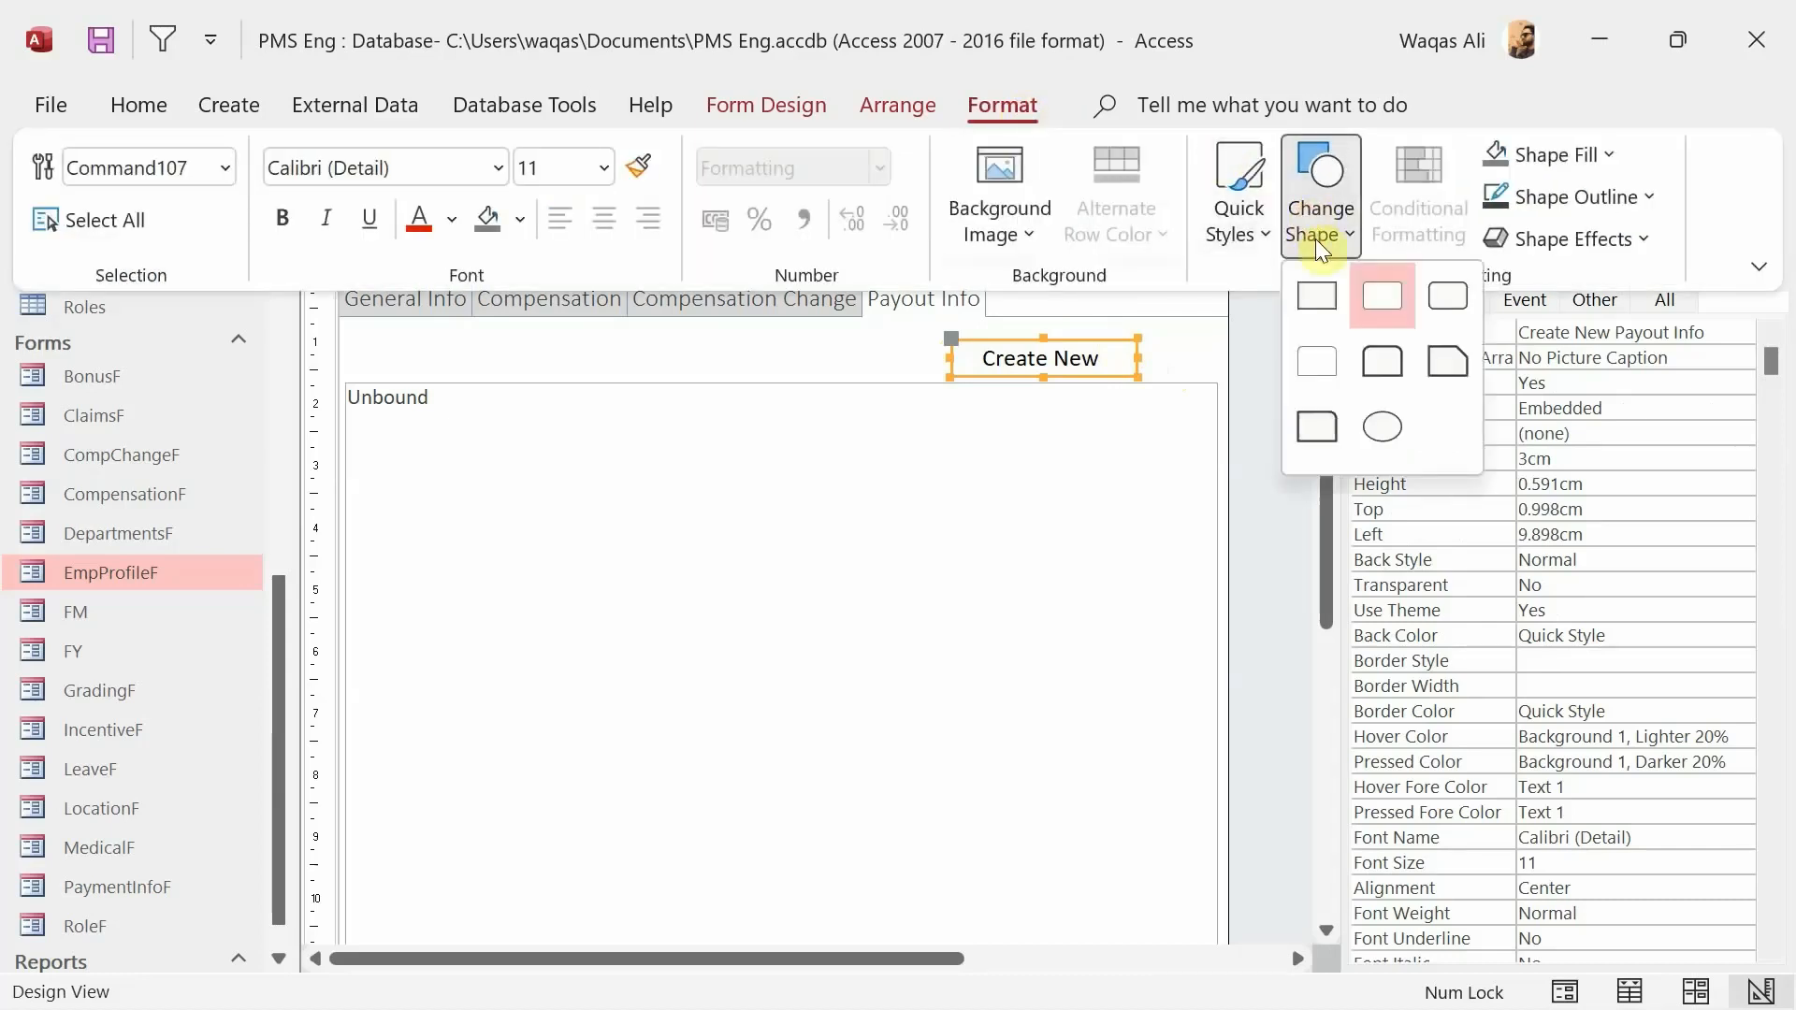
left_click(1317, 316)
- Widen the Create New Payout Info button to about 4.4 cm so its whole caption fits
left_click(1154, 353)
left_click_drag(1096, 361, 1216, 357)
left_click(1190, 353)
left_click(1131, 362)
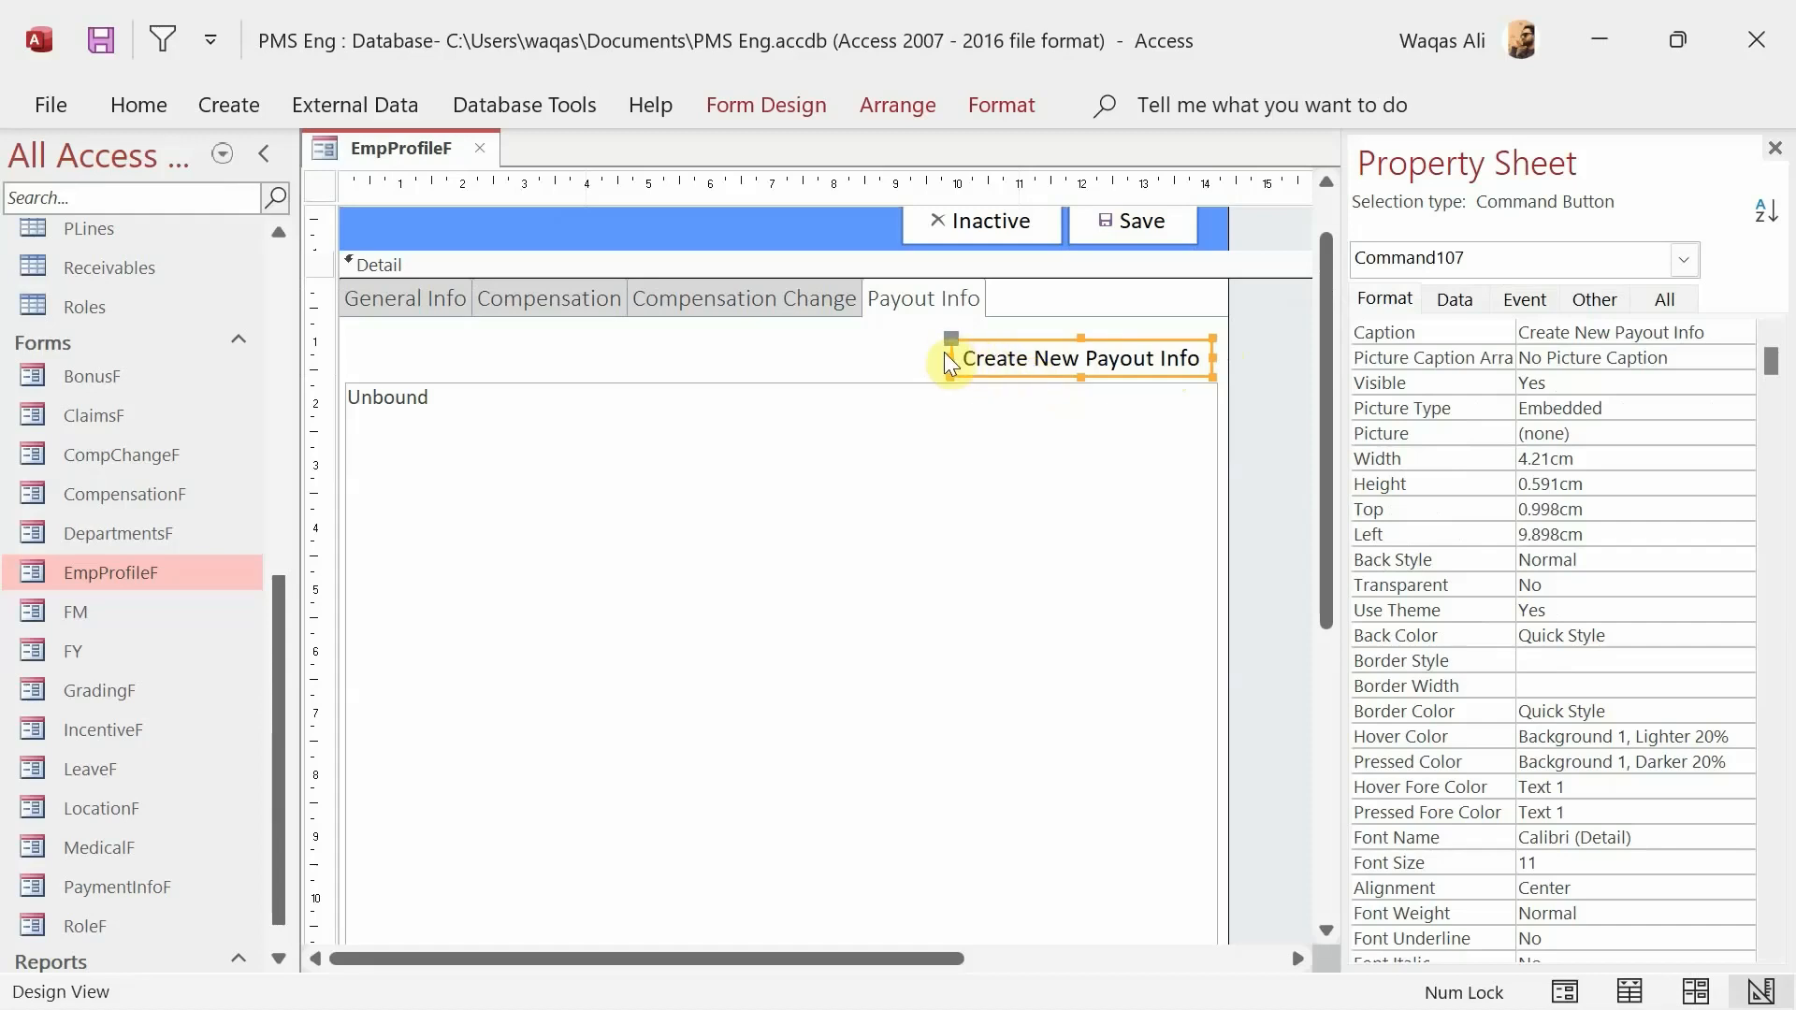
left_click_drag(939, 354, 927, 355)
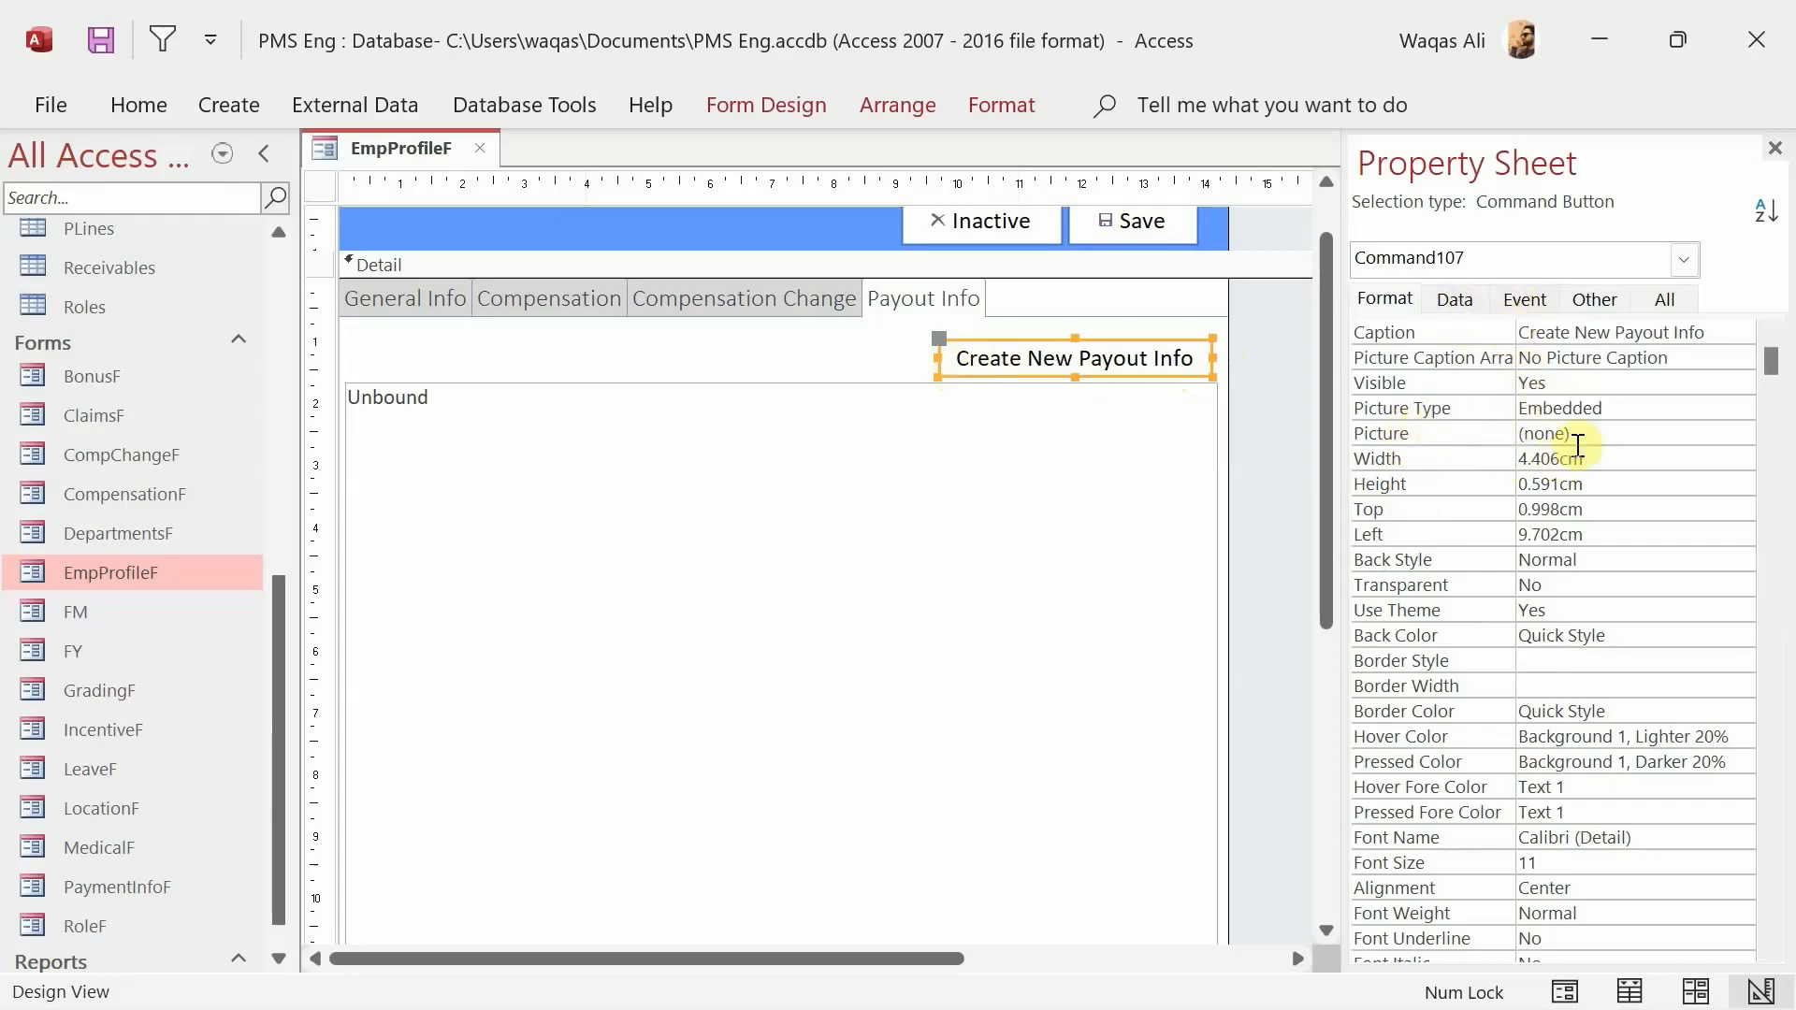
- Assign the Append Query picture to the Create New Payout Info button
left_click(1608, 435)
left_click(1742, 435)
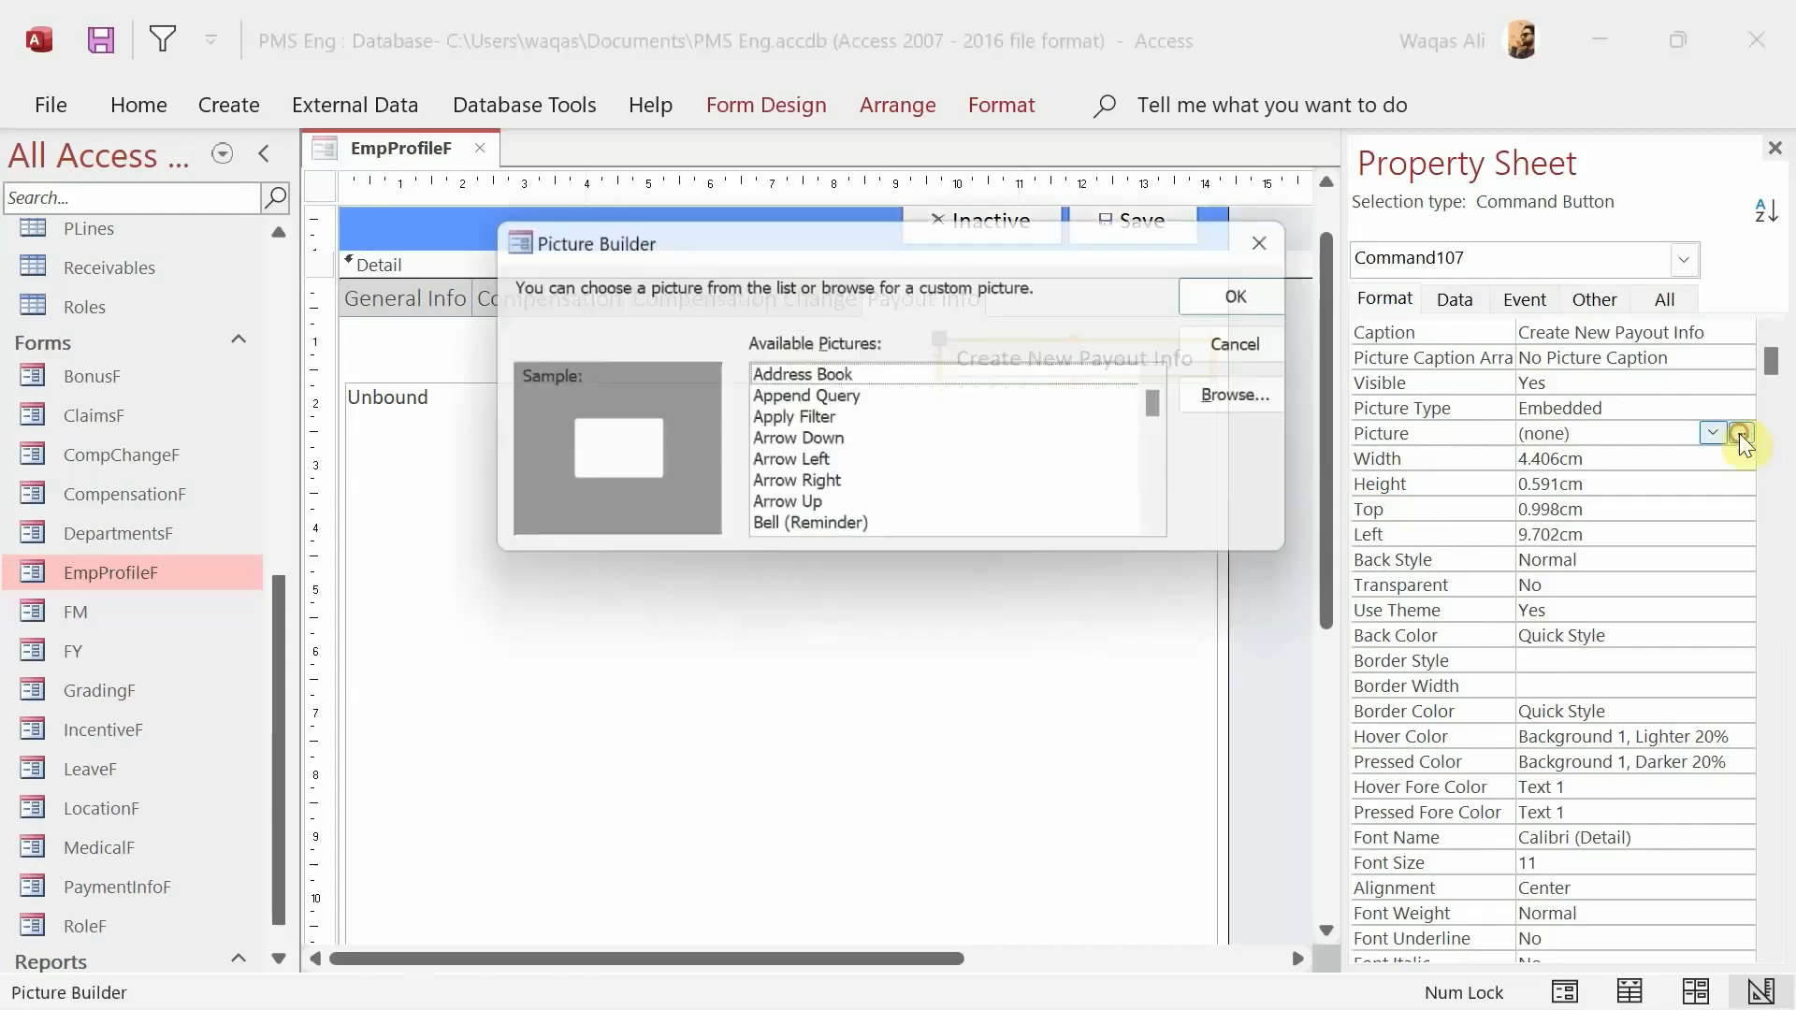
left_click(831, 408)
double_click(831, 407)
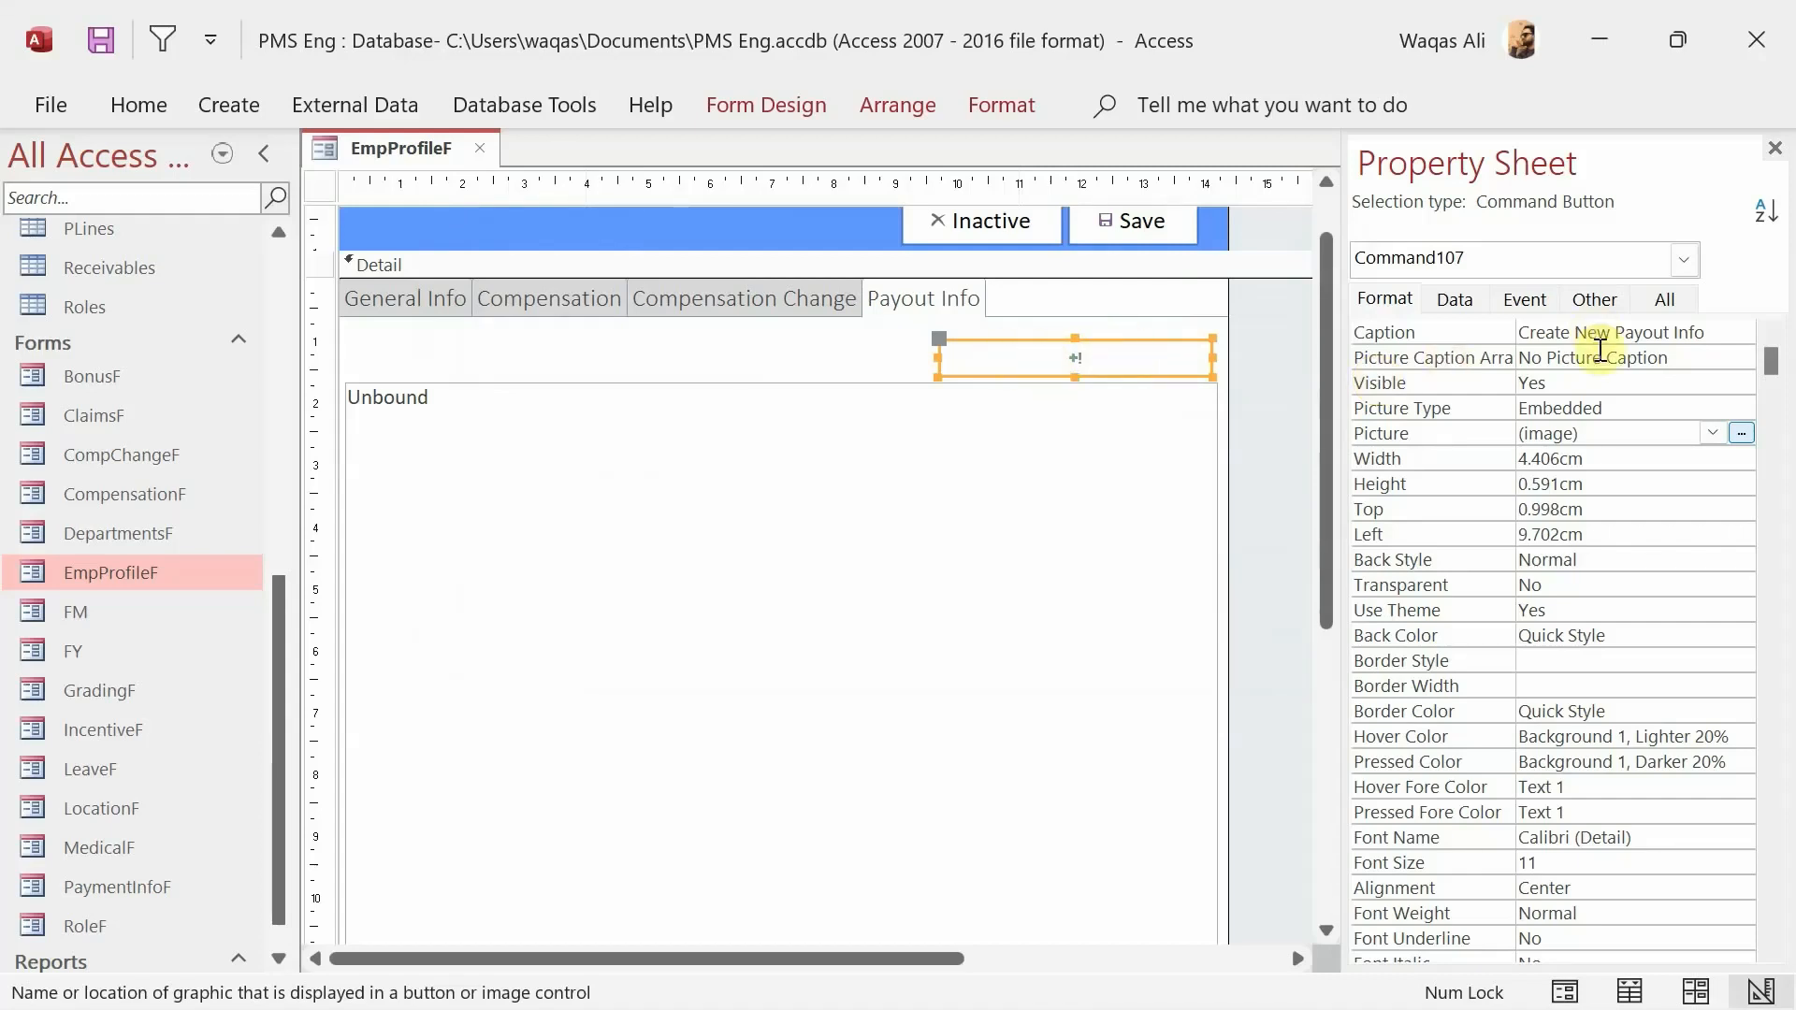
- Set the button's picture caption arrangement to General and insert a space before its caption text
left_click(1601, 358)
left_click(1738, 359)
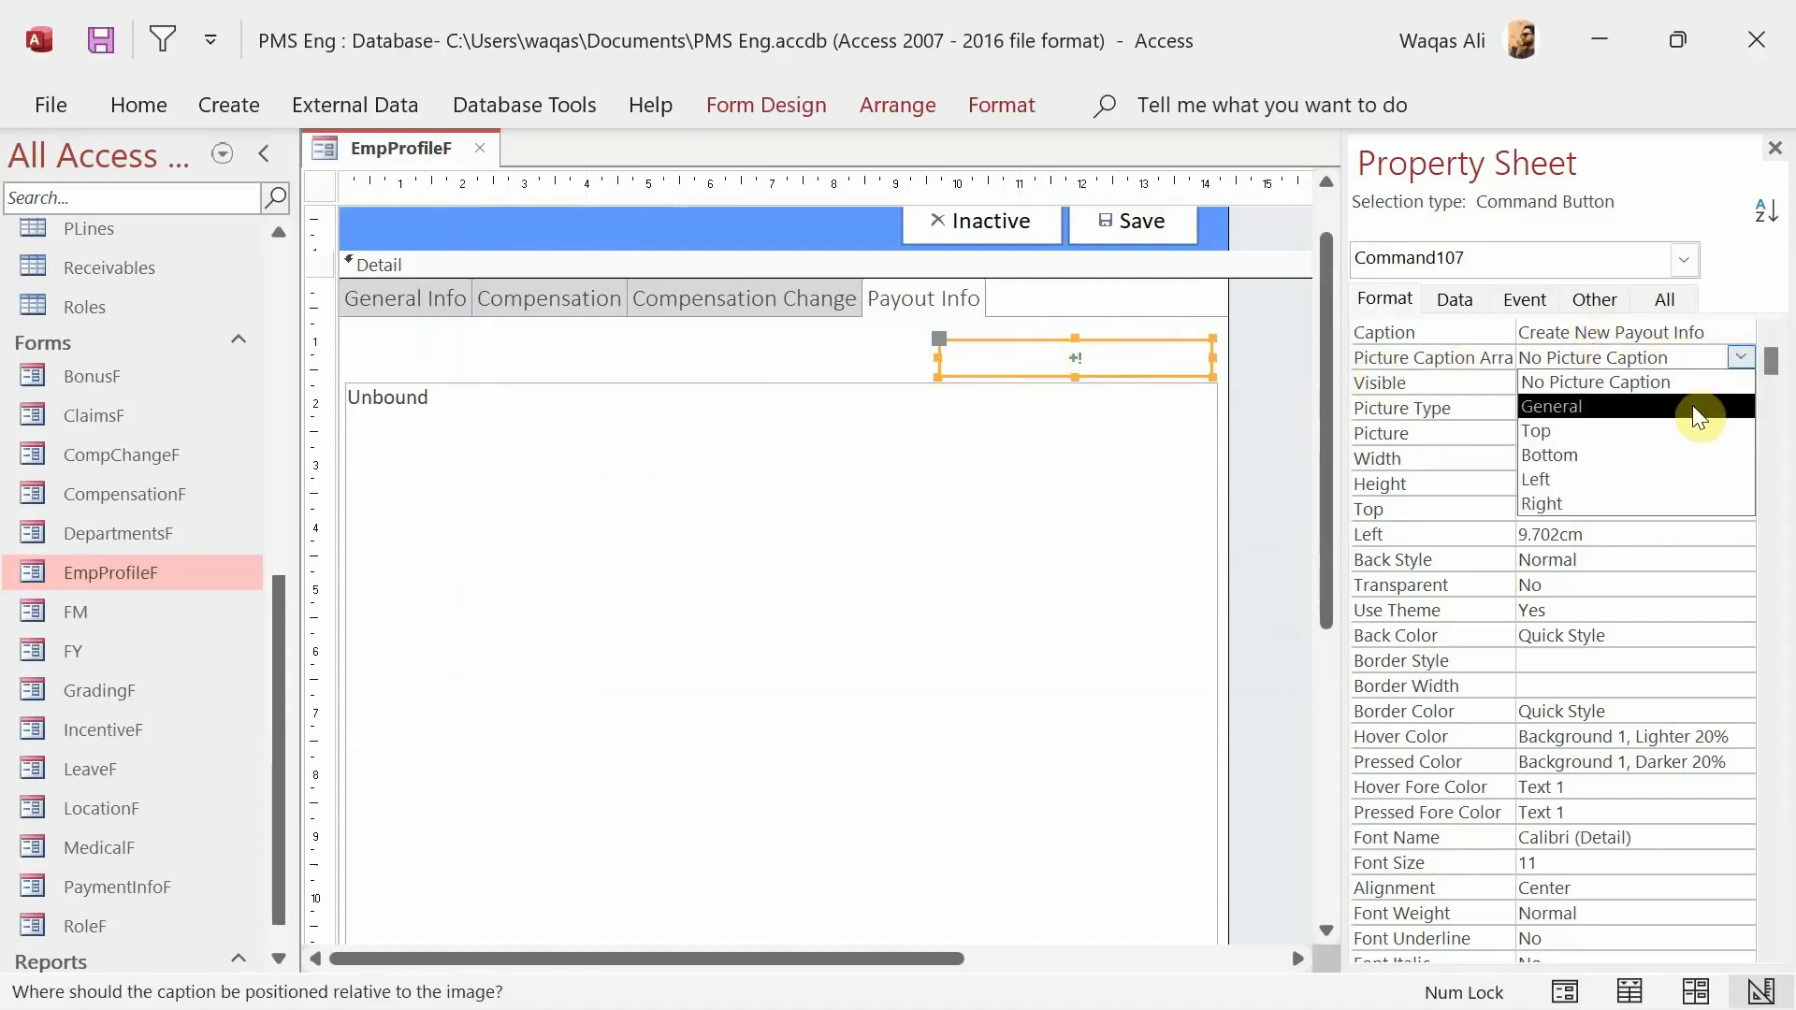
left_click(1697, 410)
left_click(966, 361)
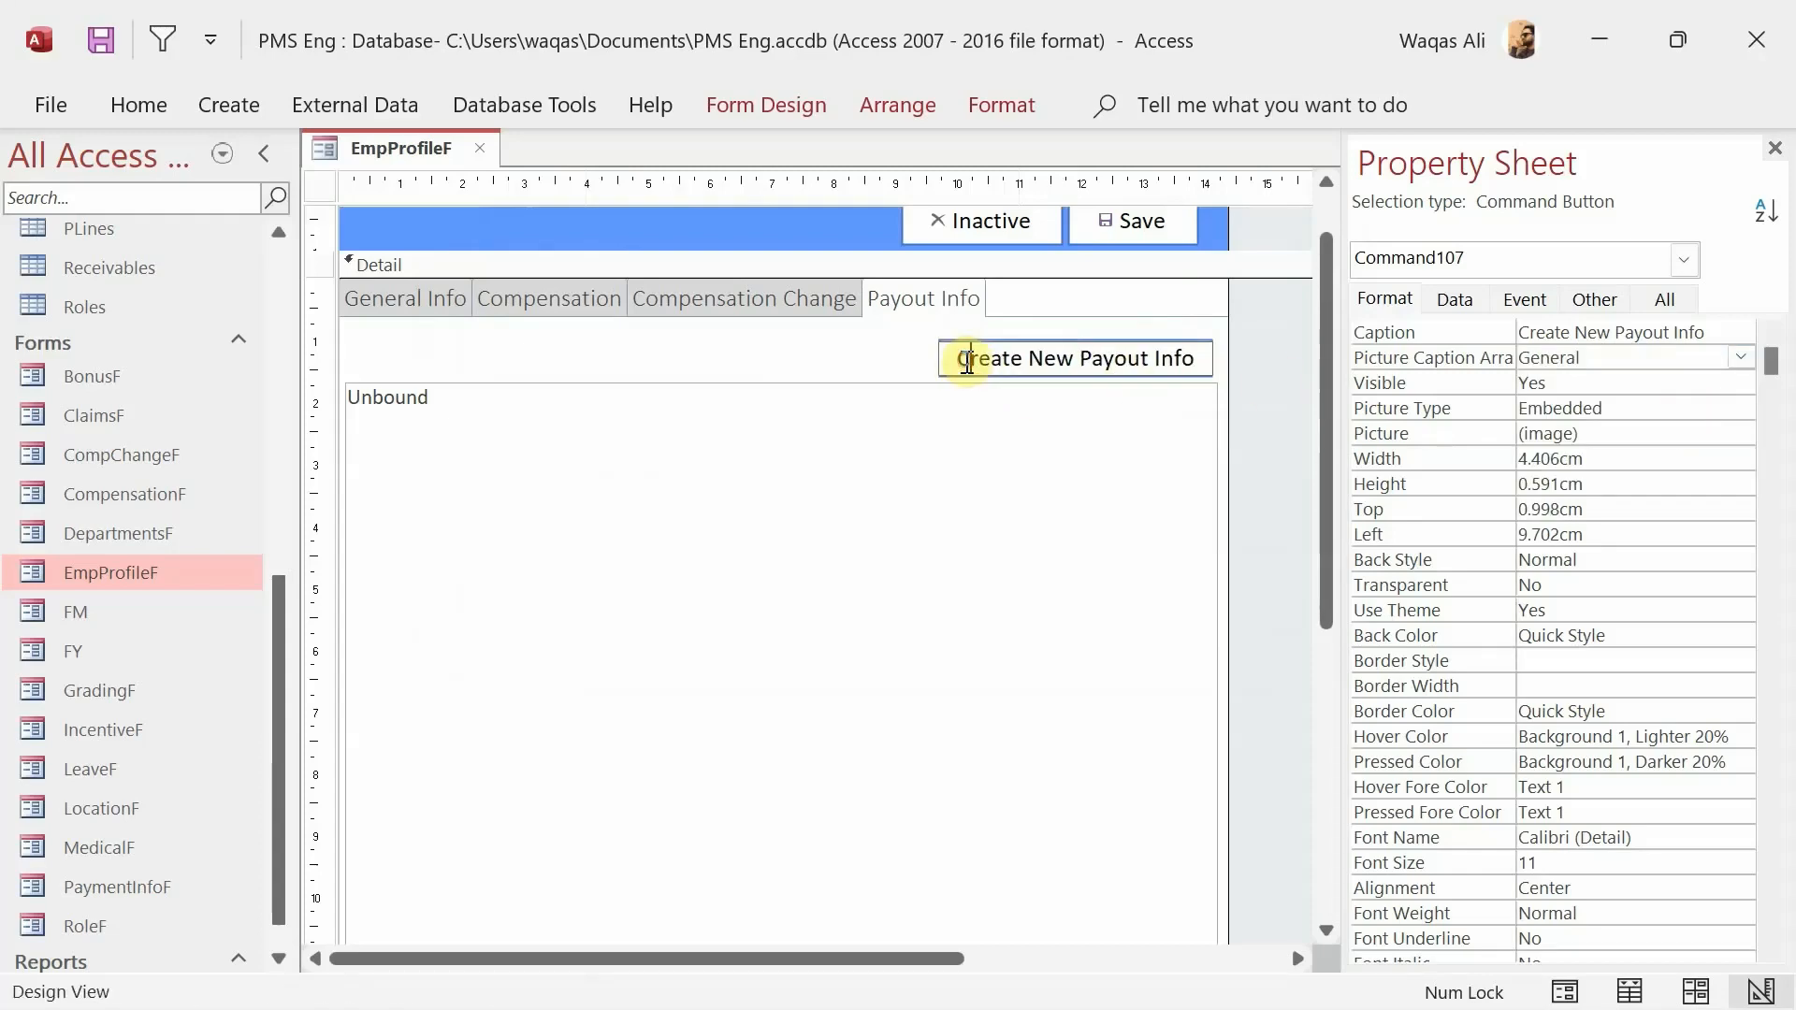
left_click(812, 352)
- Name the Create New Payout Info button btnCreatePayout
left_click(1004, 357)
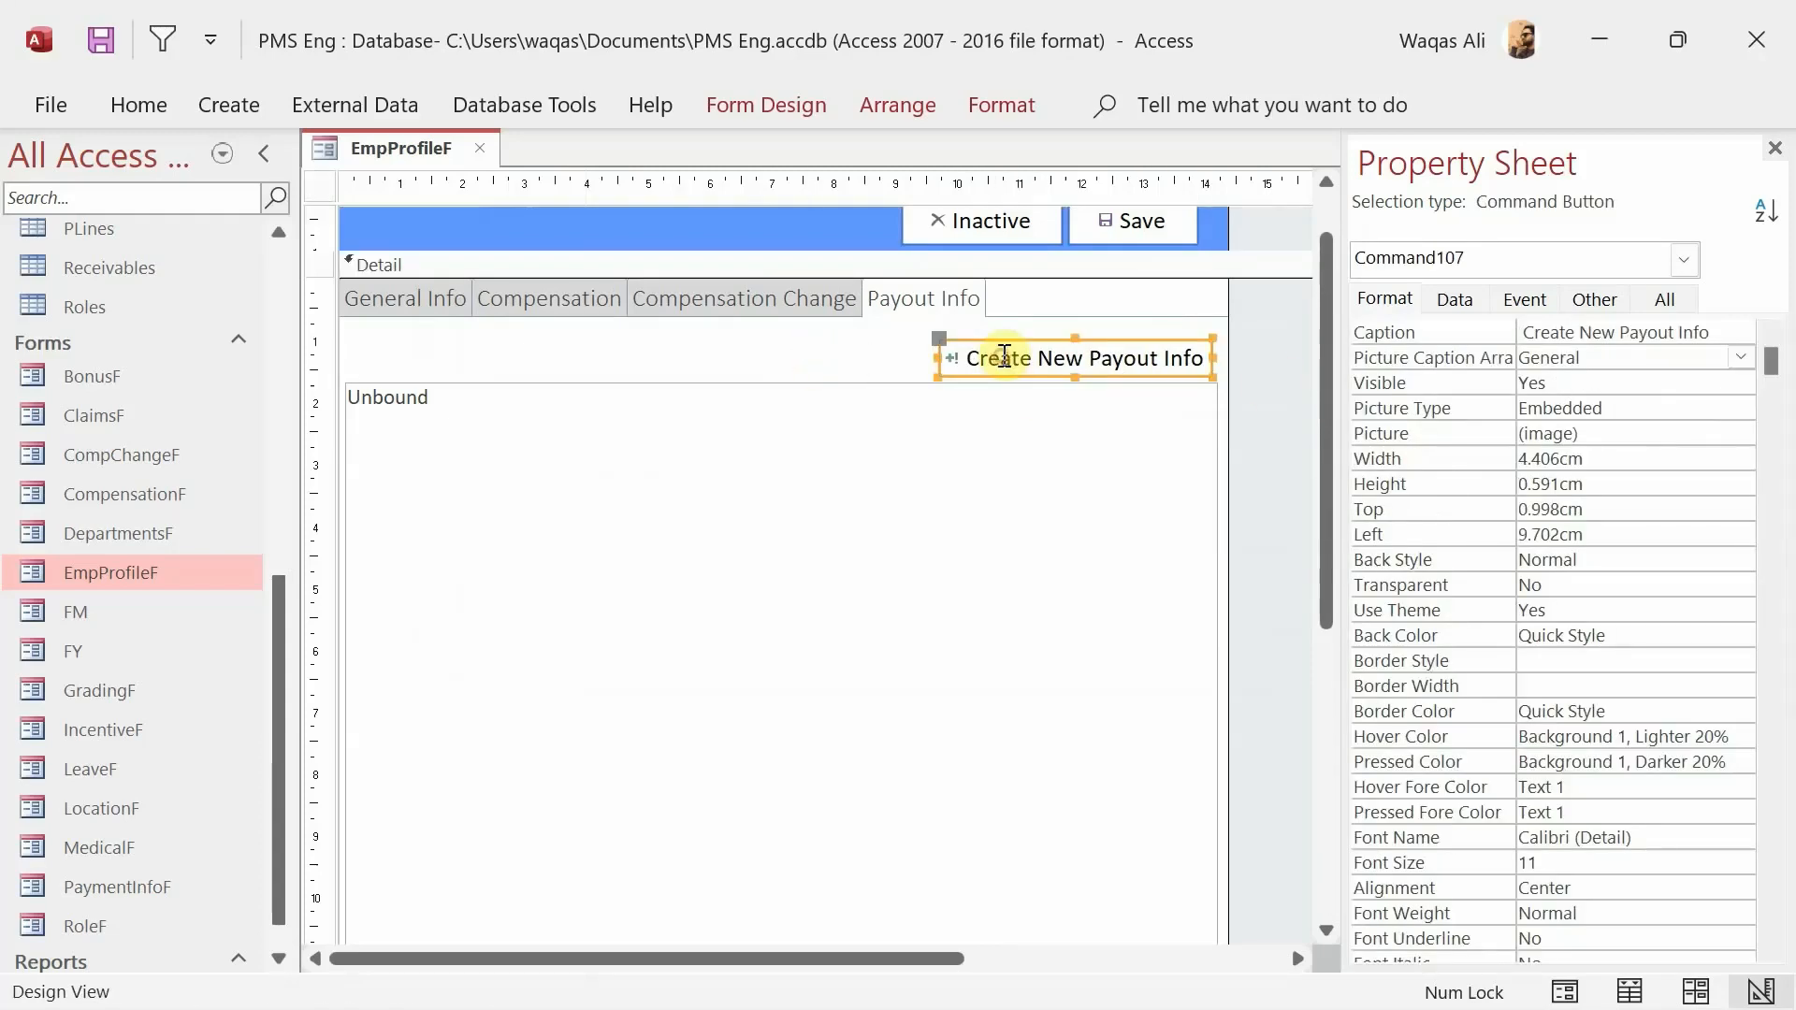
left_click(1594, 300)
left_click_drag(1659, 337, 1363, 328)
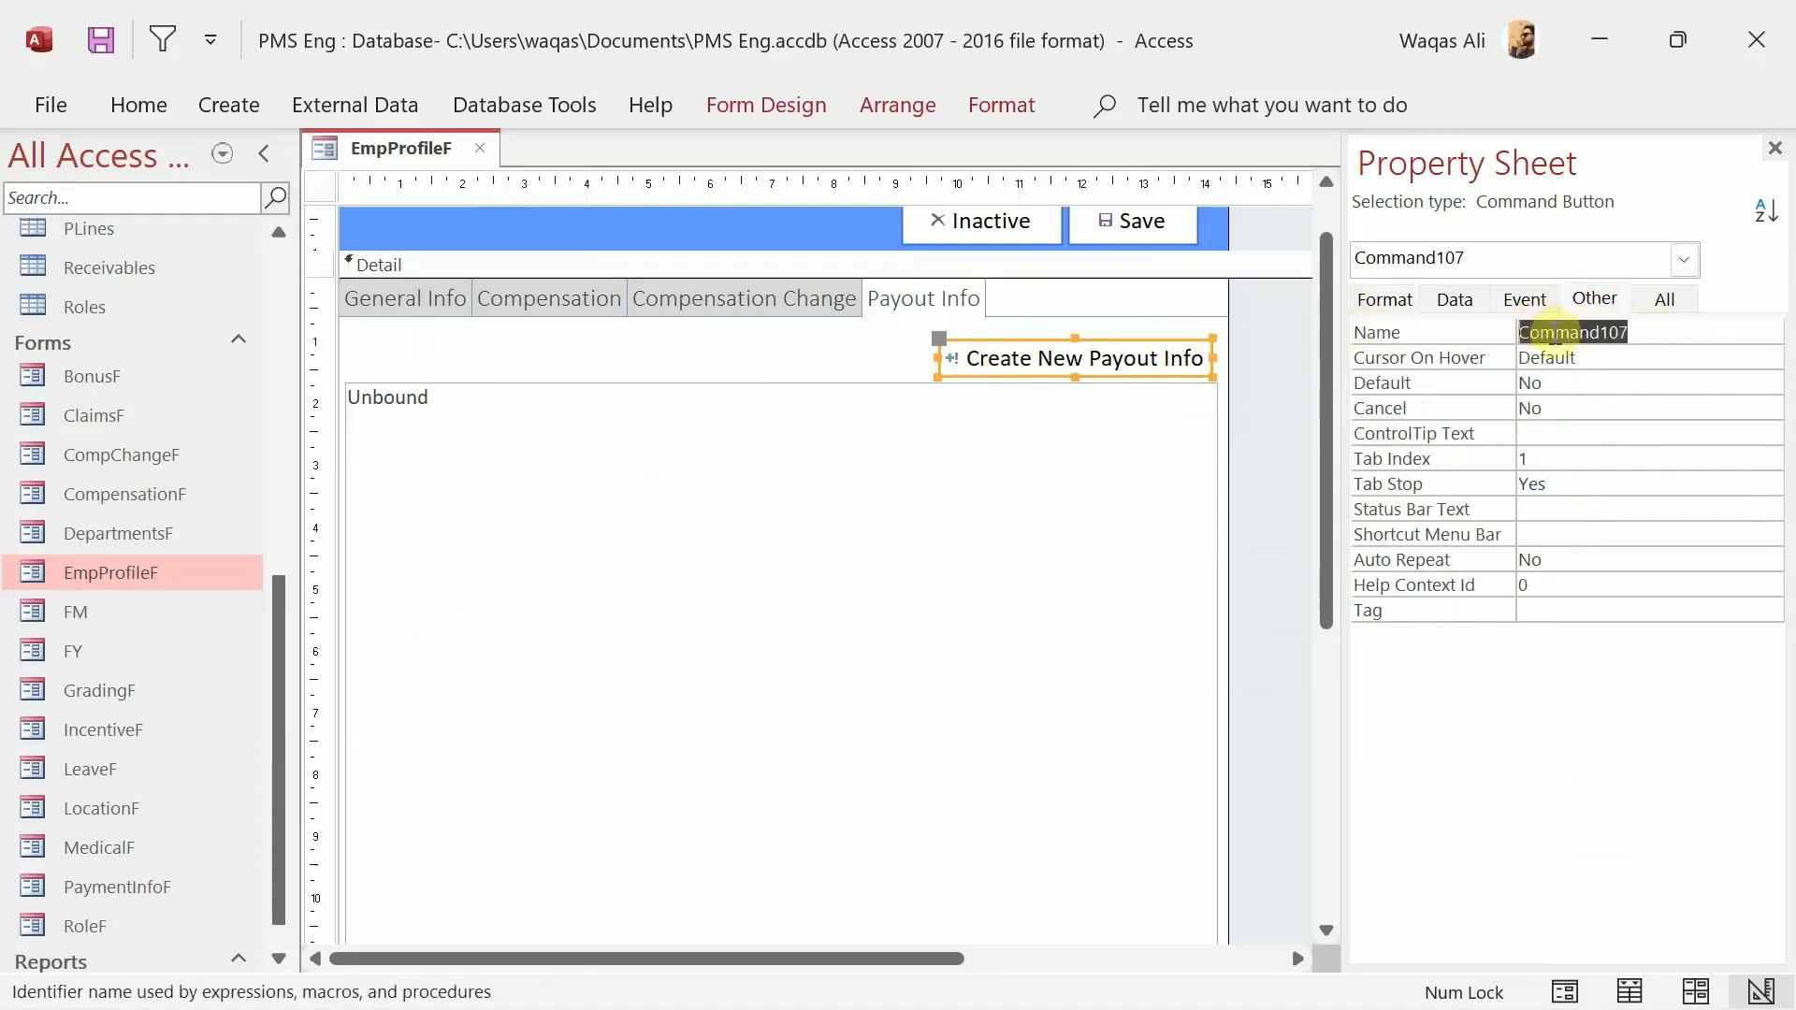
type("btnCreatePayout")
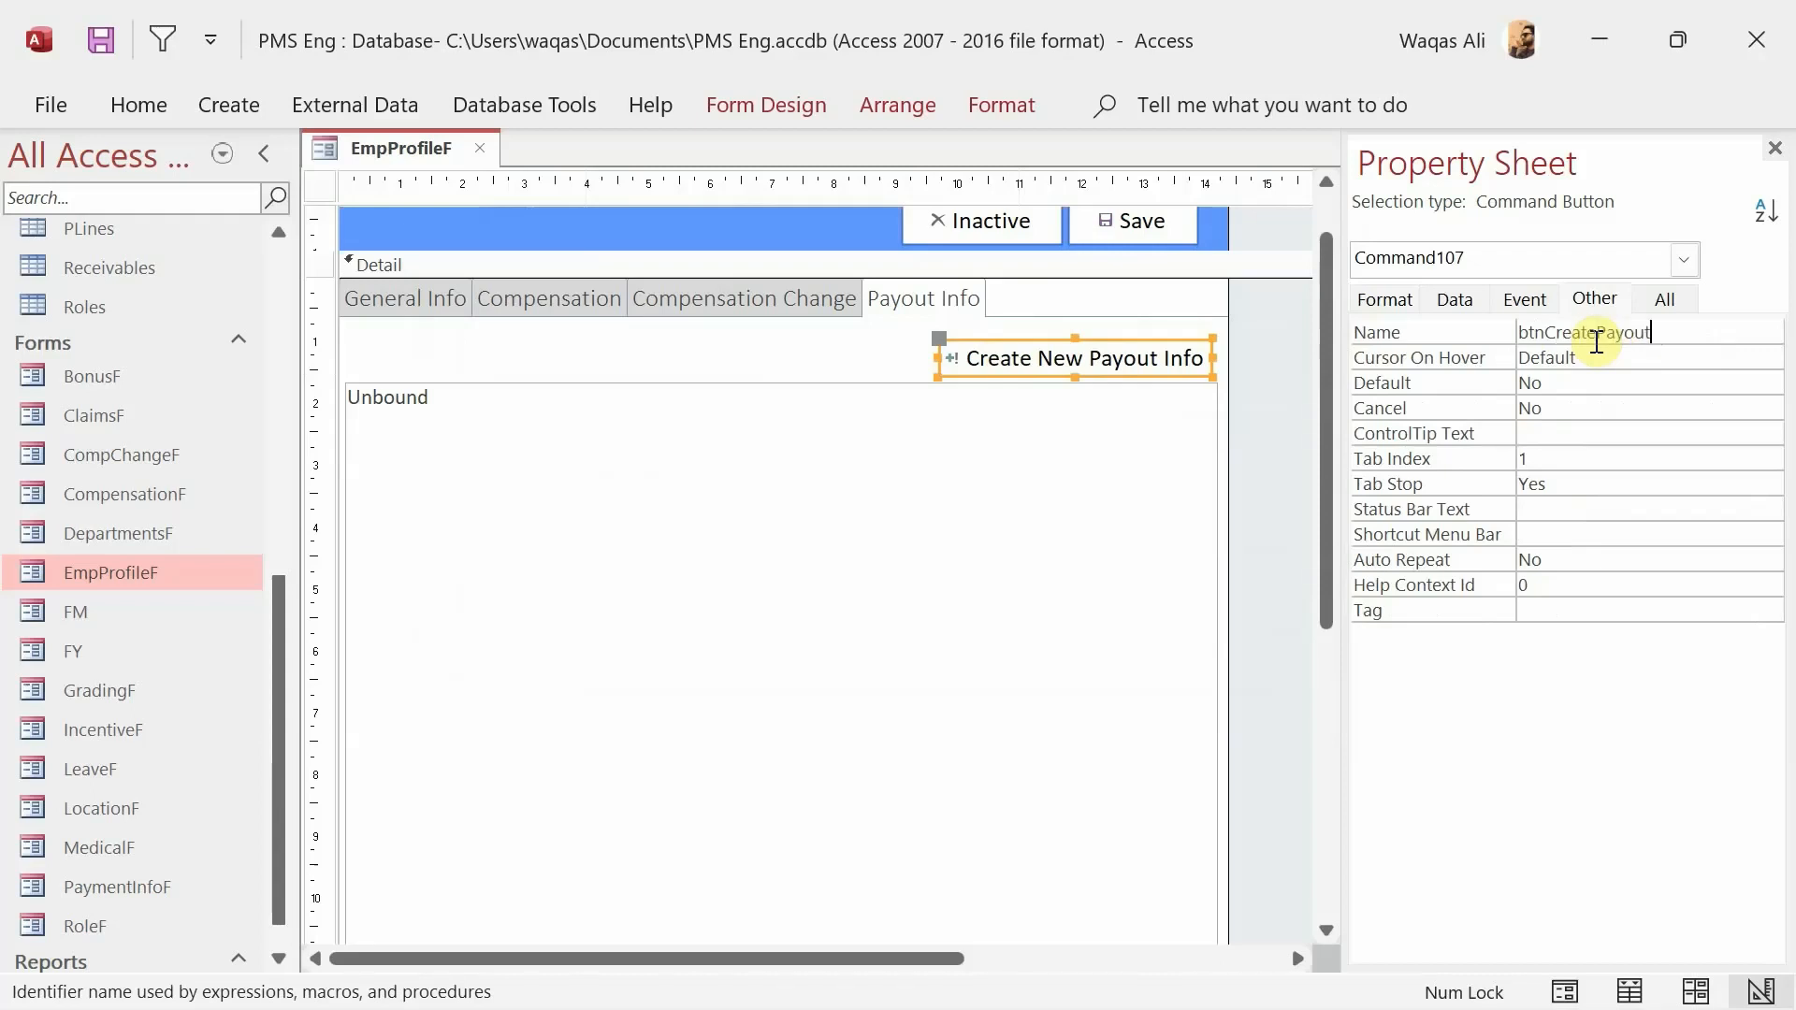
- Commit the button's name and select the payout list box on the Payout Info page
key("Return")
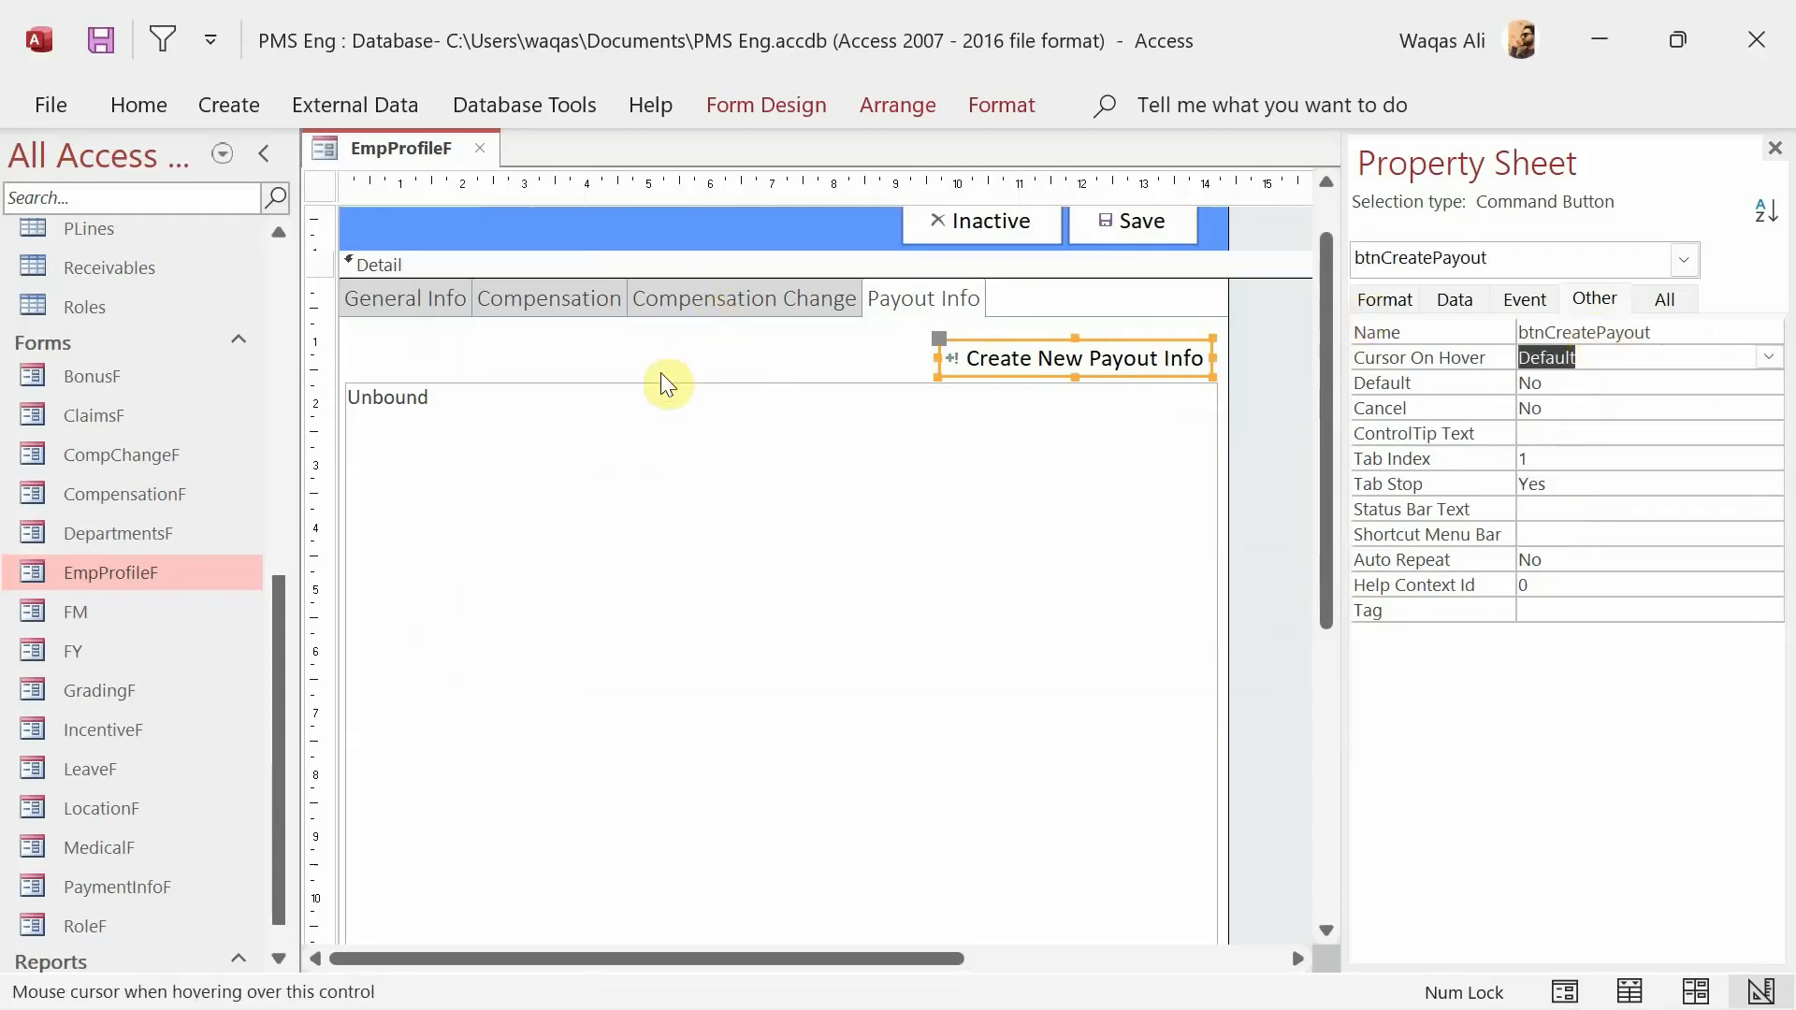
right_click(400, 148)
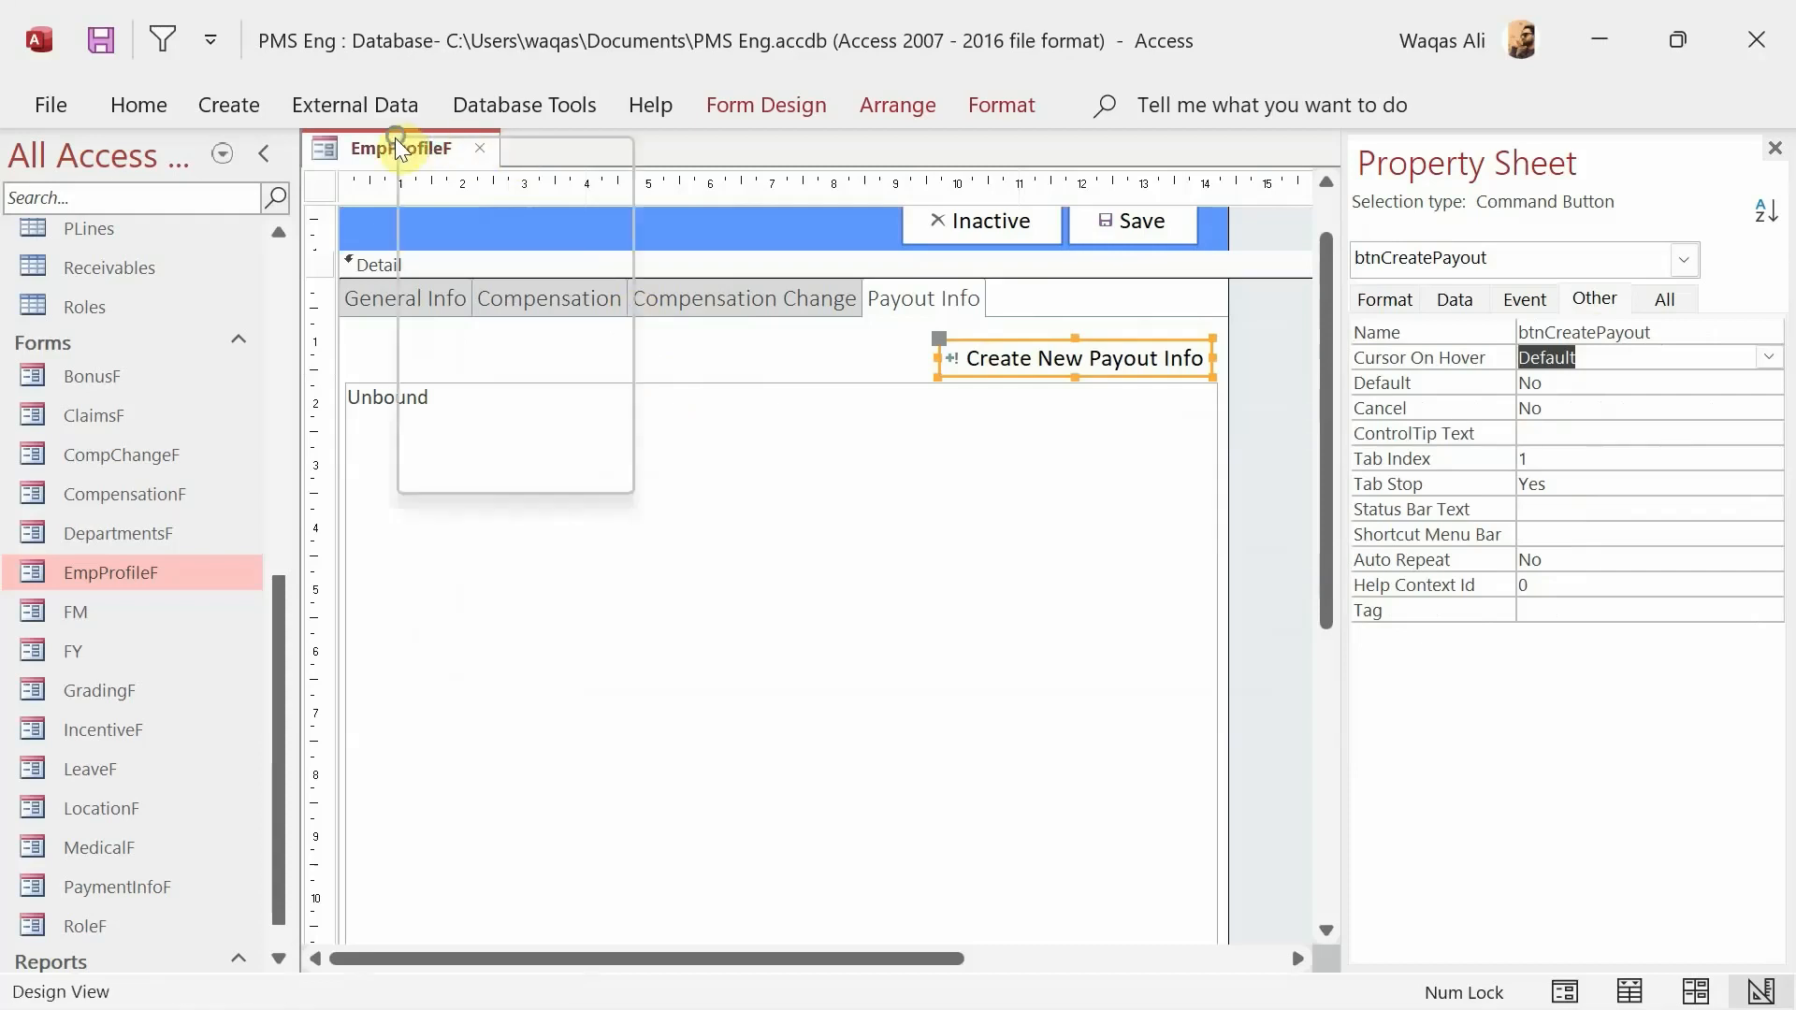
left_click(529, 444)
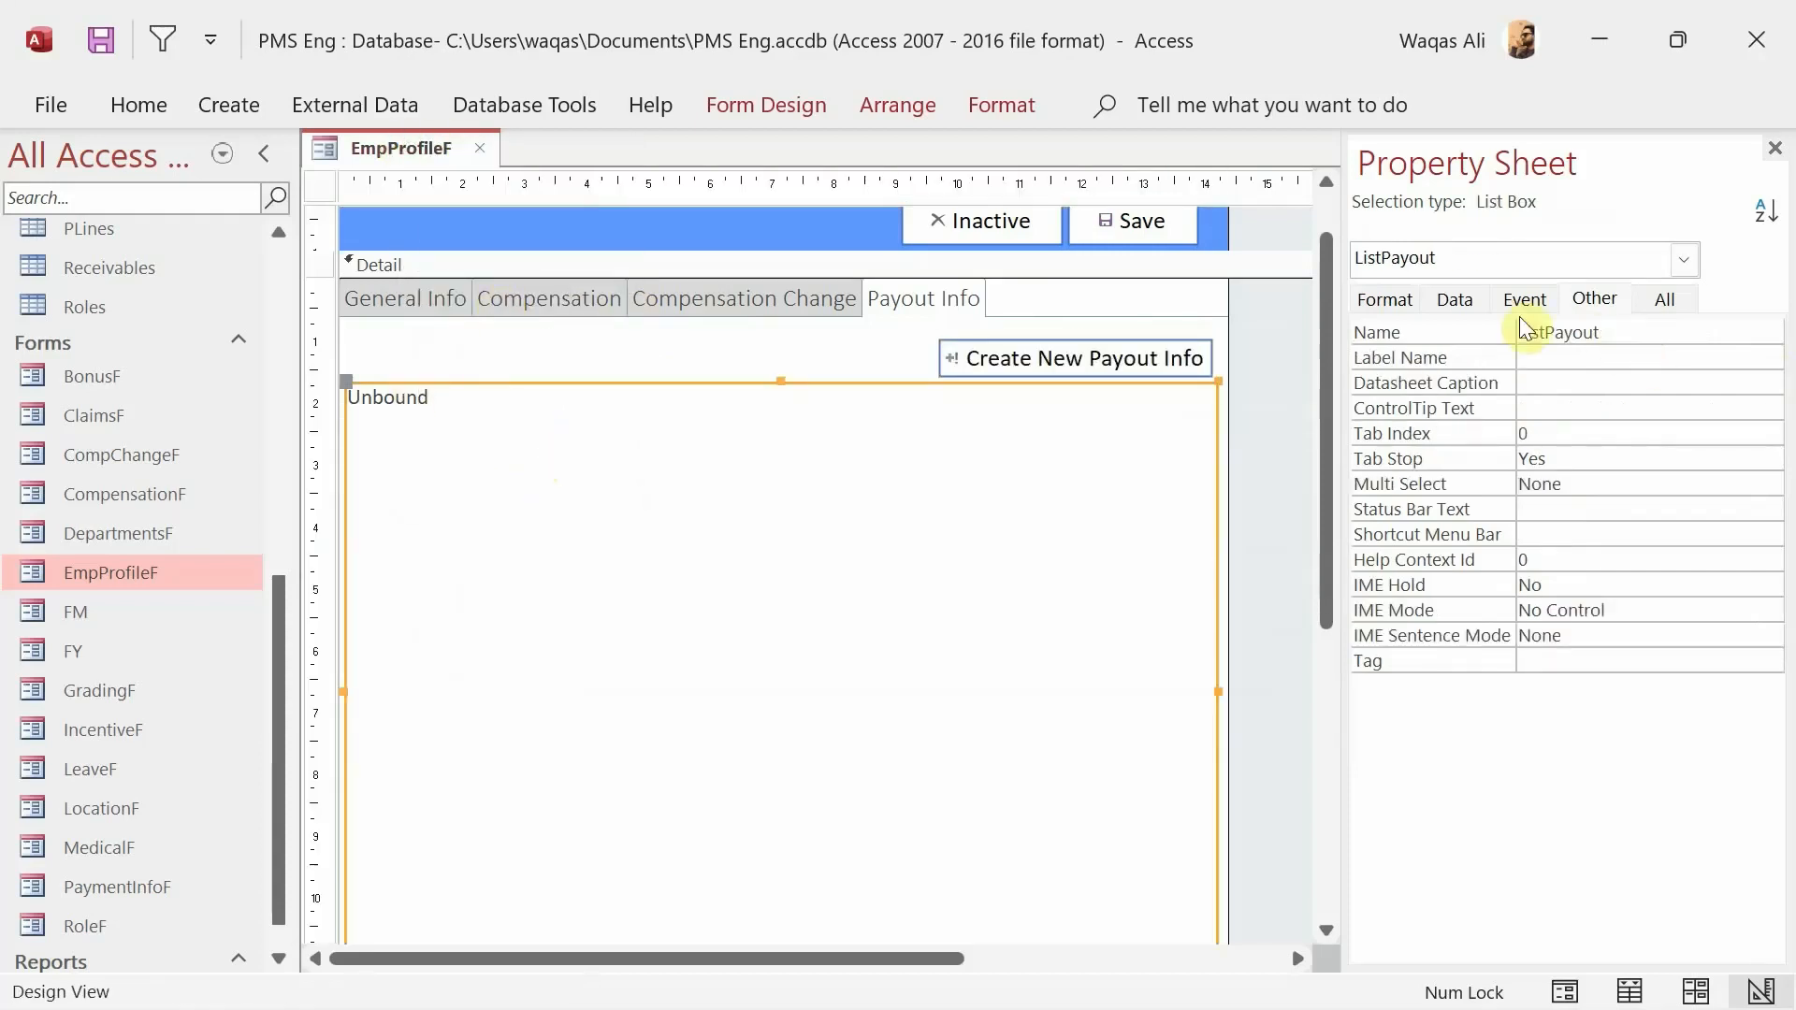
right_click(383, 147)
key("Escape")
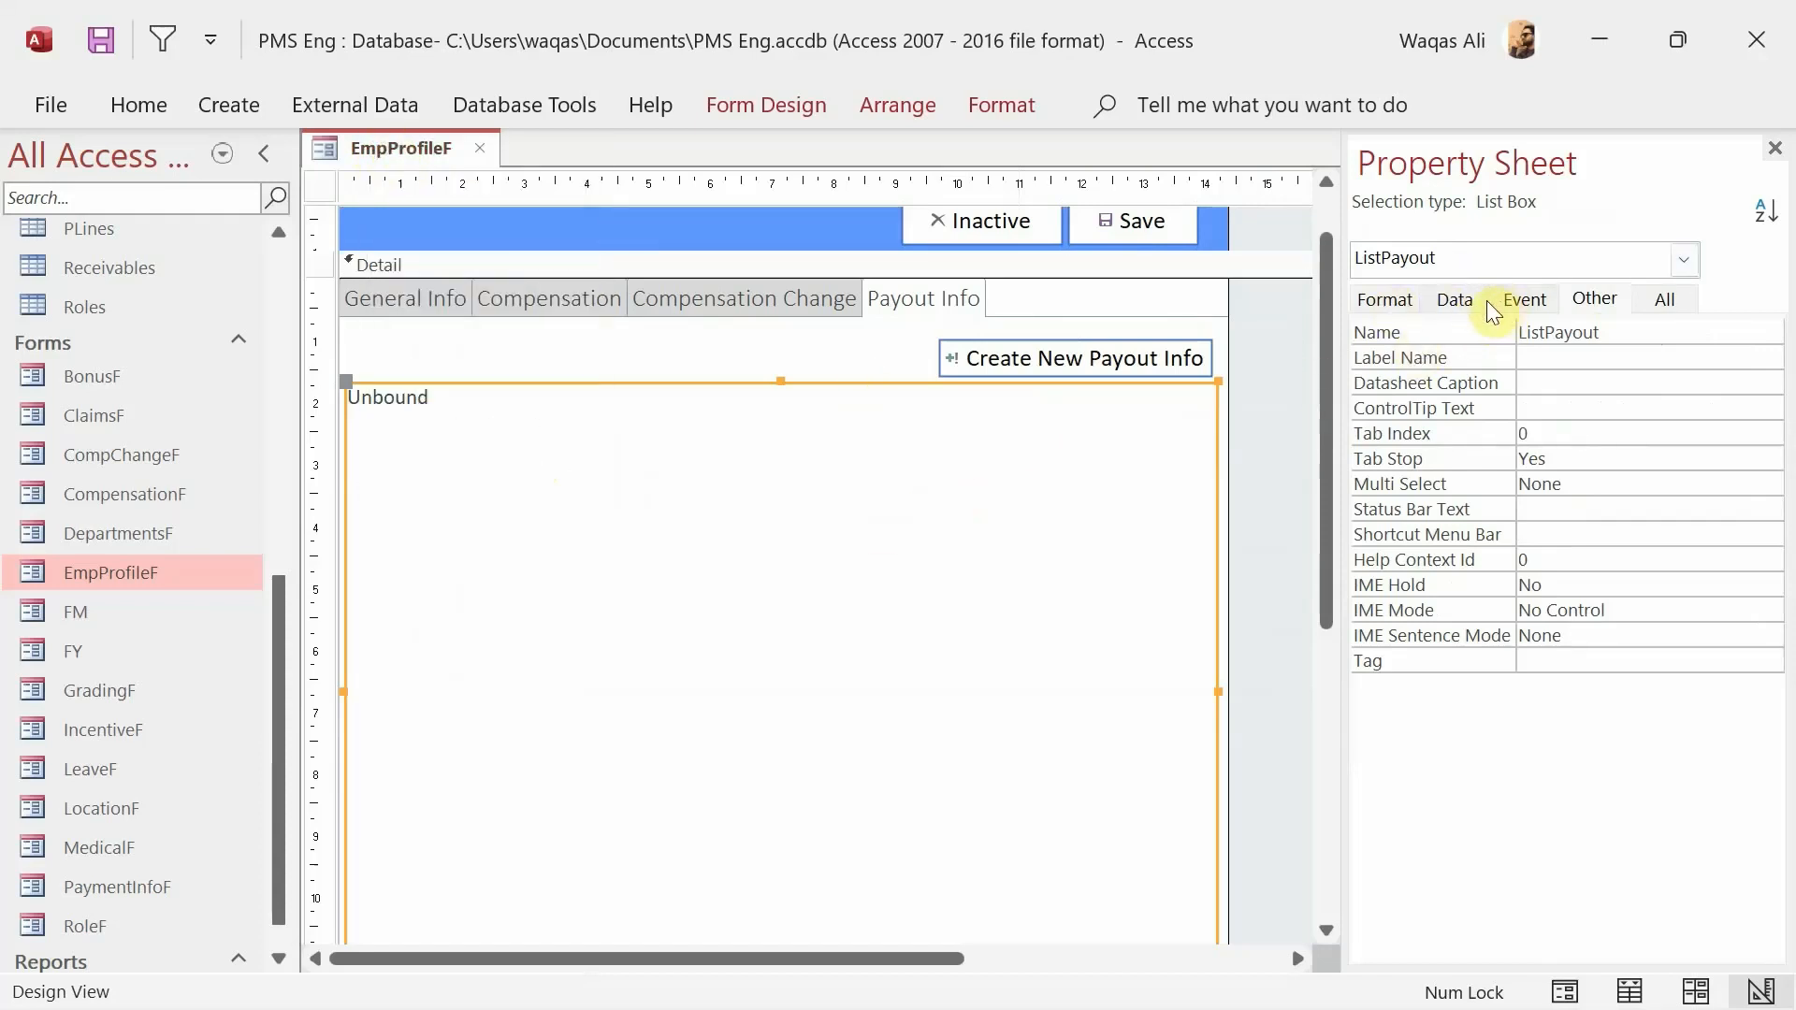
- Start building a row source query for the payout list box and add the PaymentInfo table to it
left_click(1459, 301)
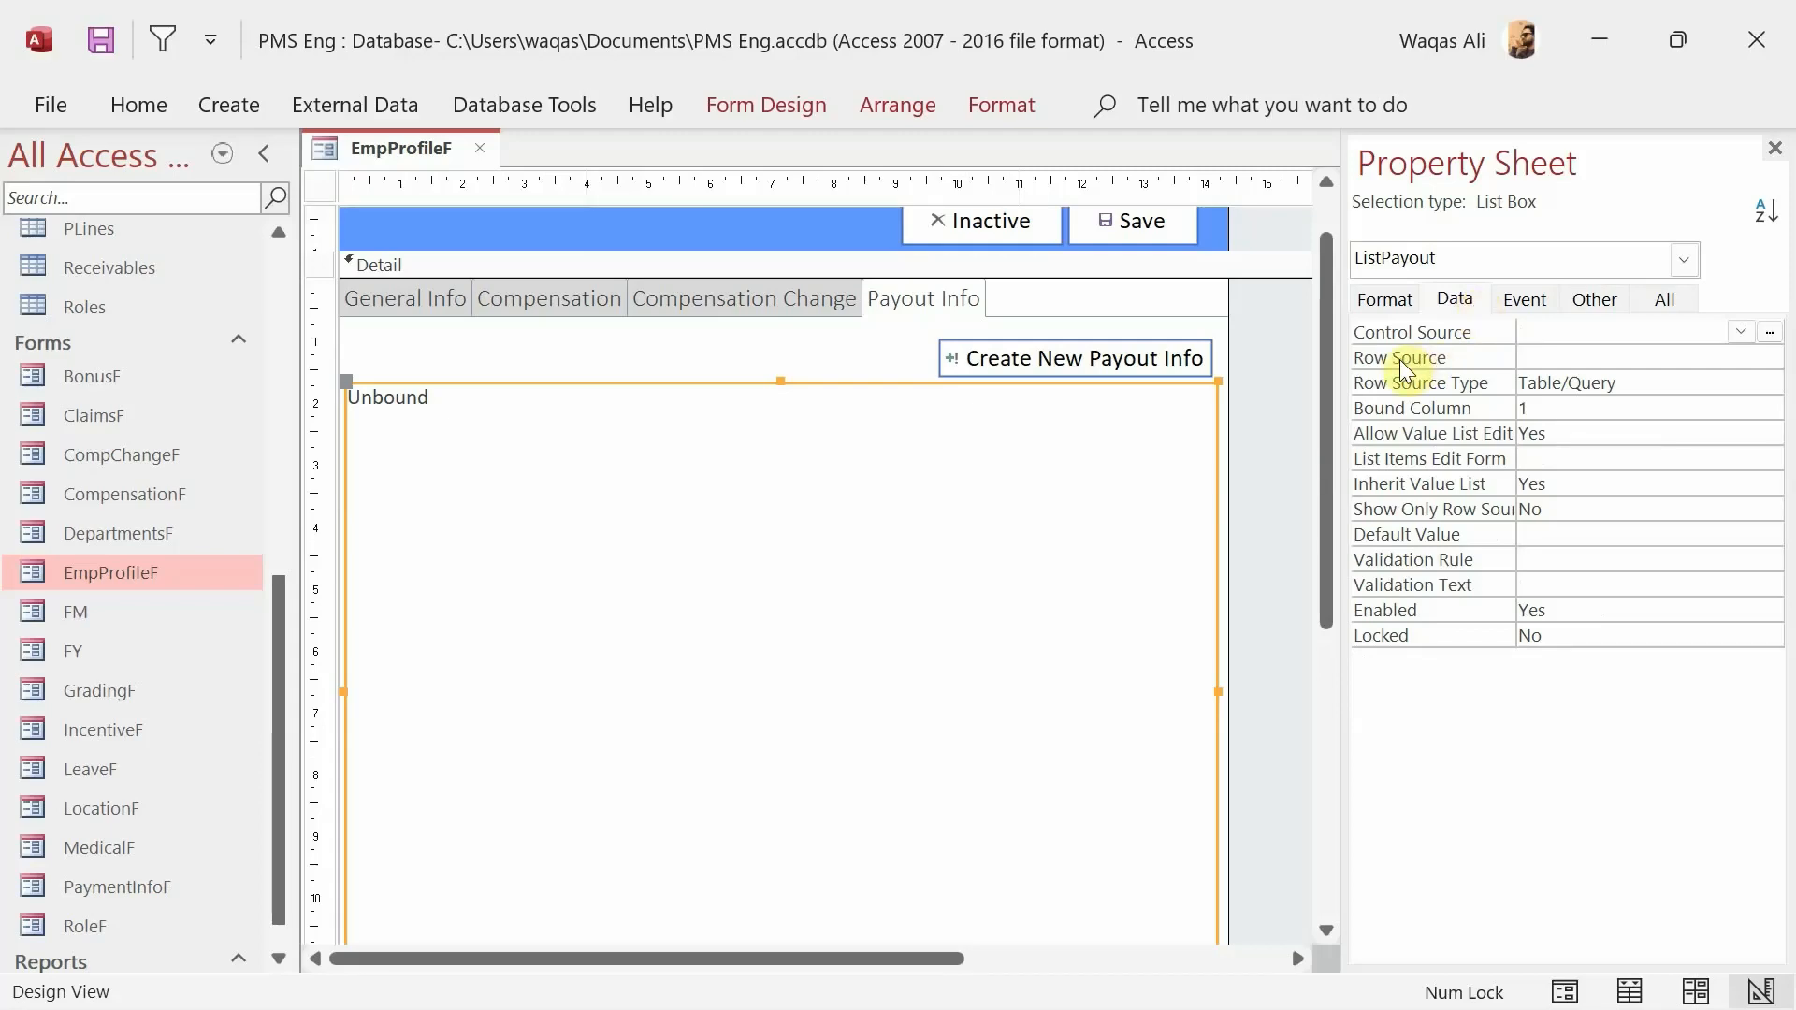
left_click(1544, 356)
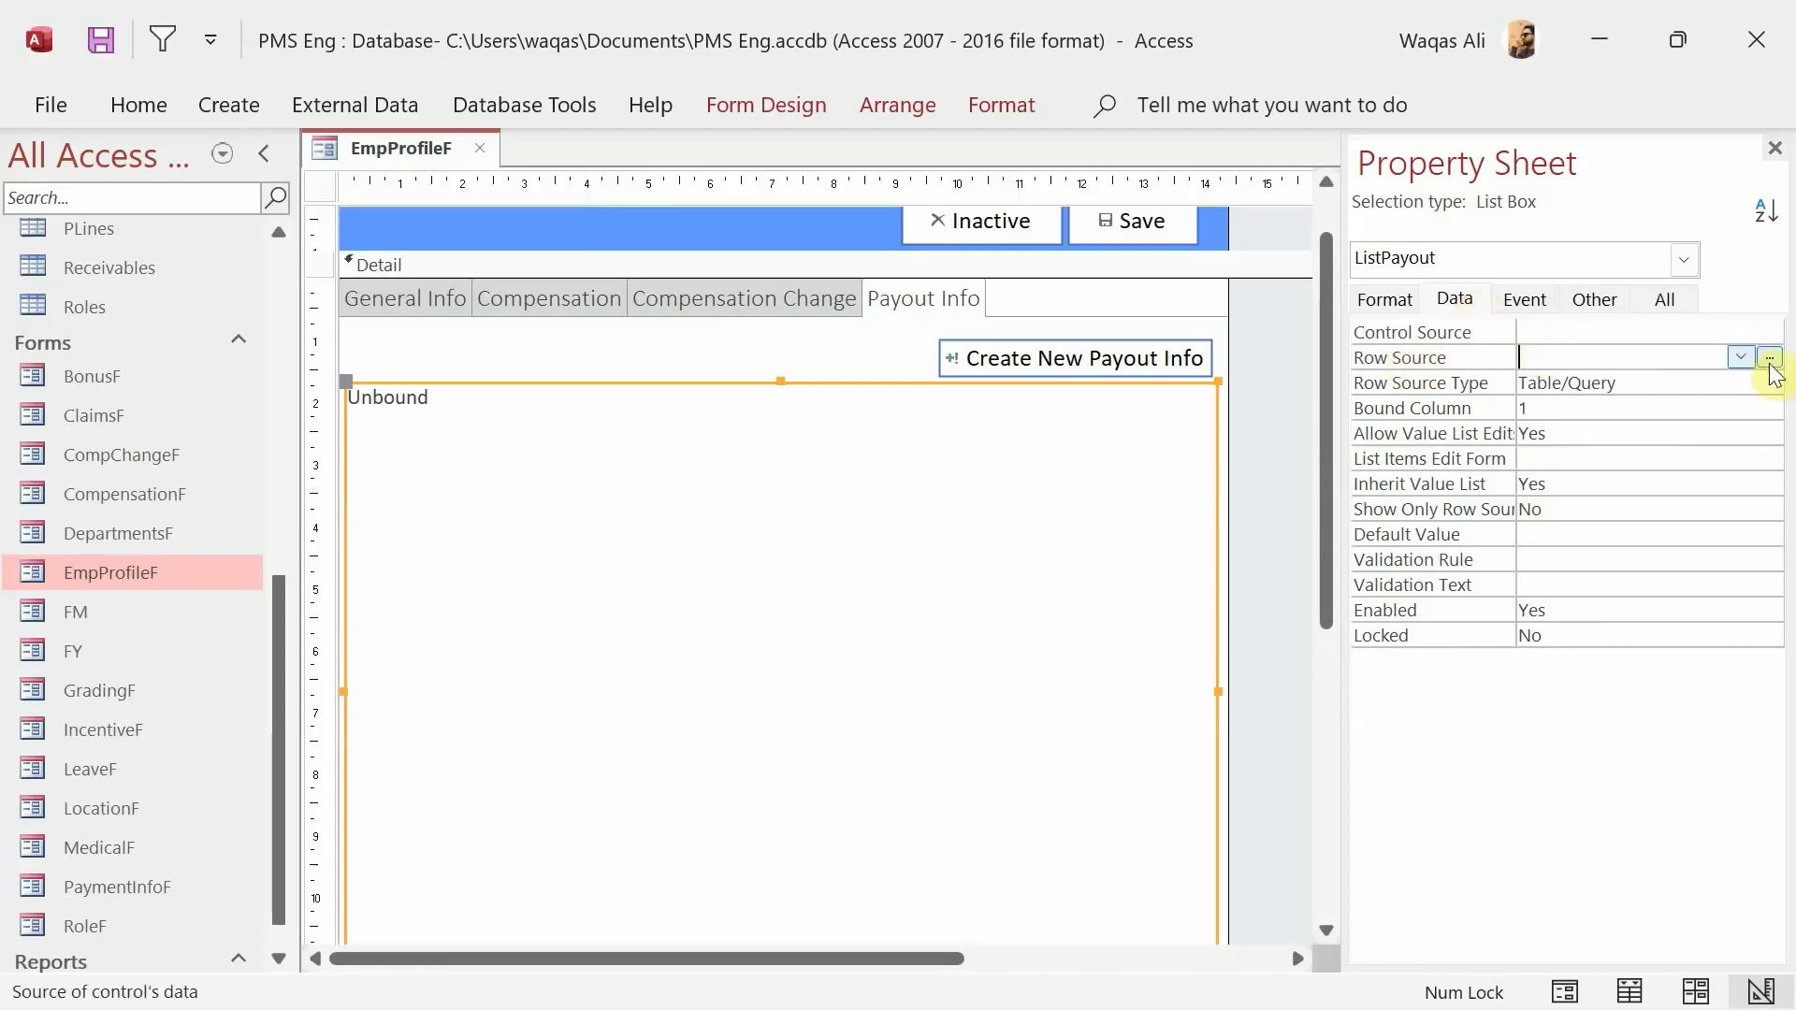
left_click(1770, 358)
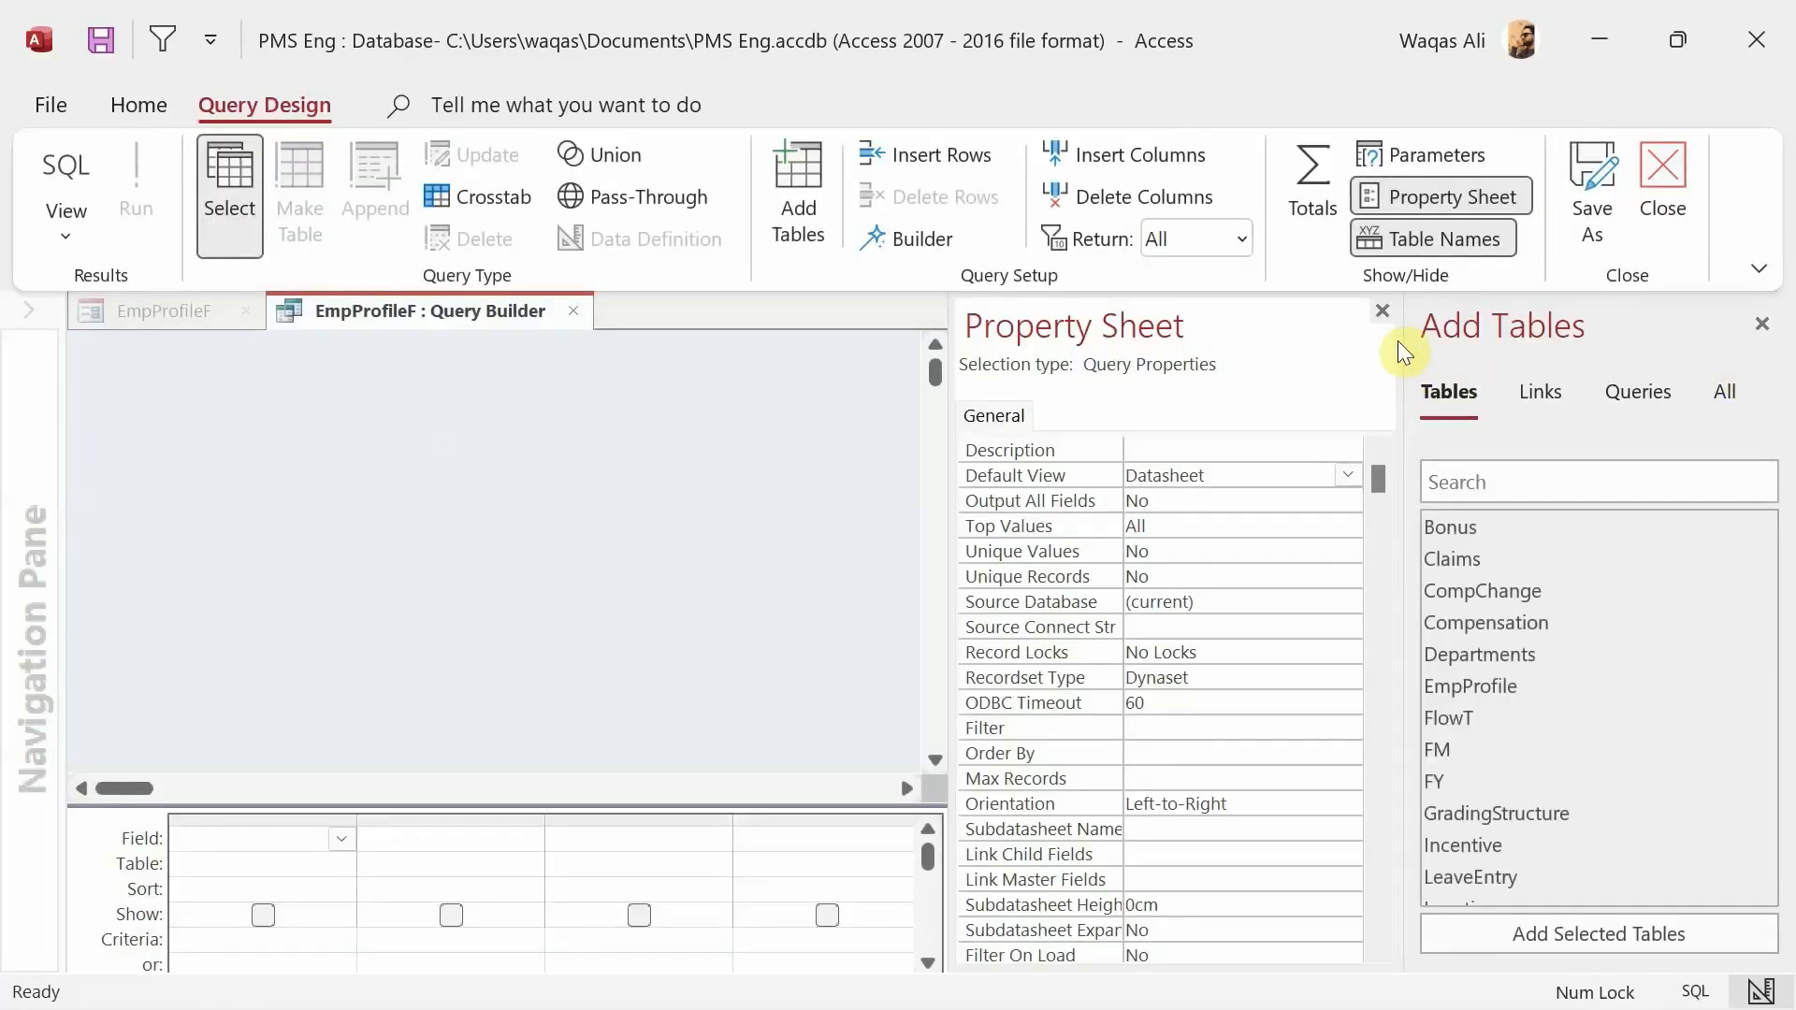
left_click(1381, 316)
scroll(1540, 725, "down", 3)
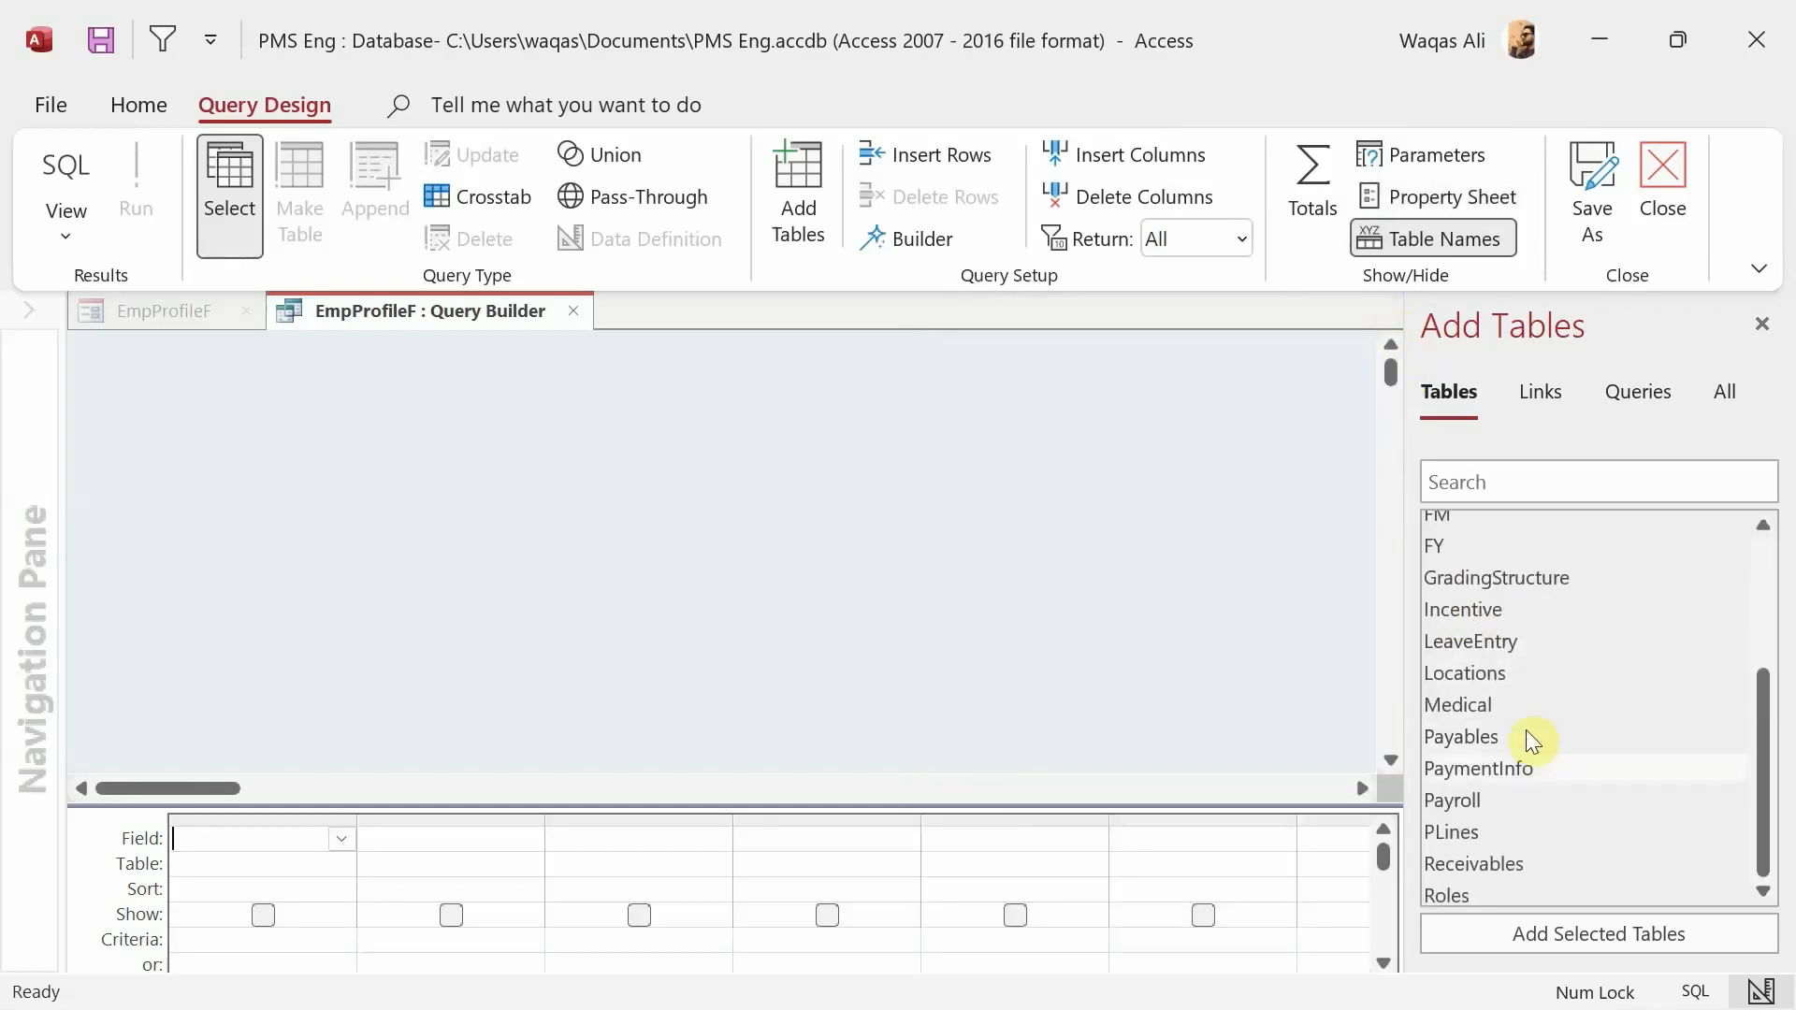
scroll(1530, 677, "up", 1)
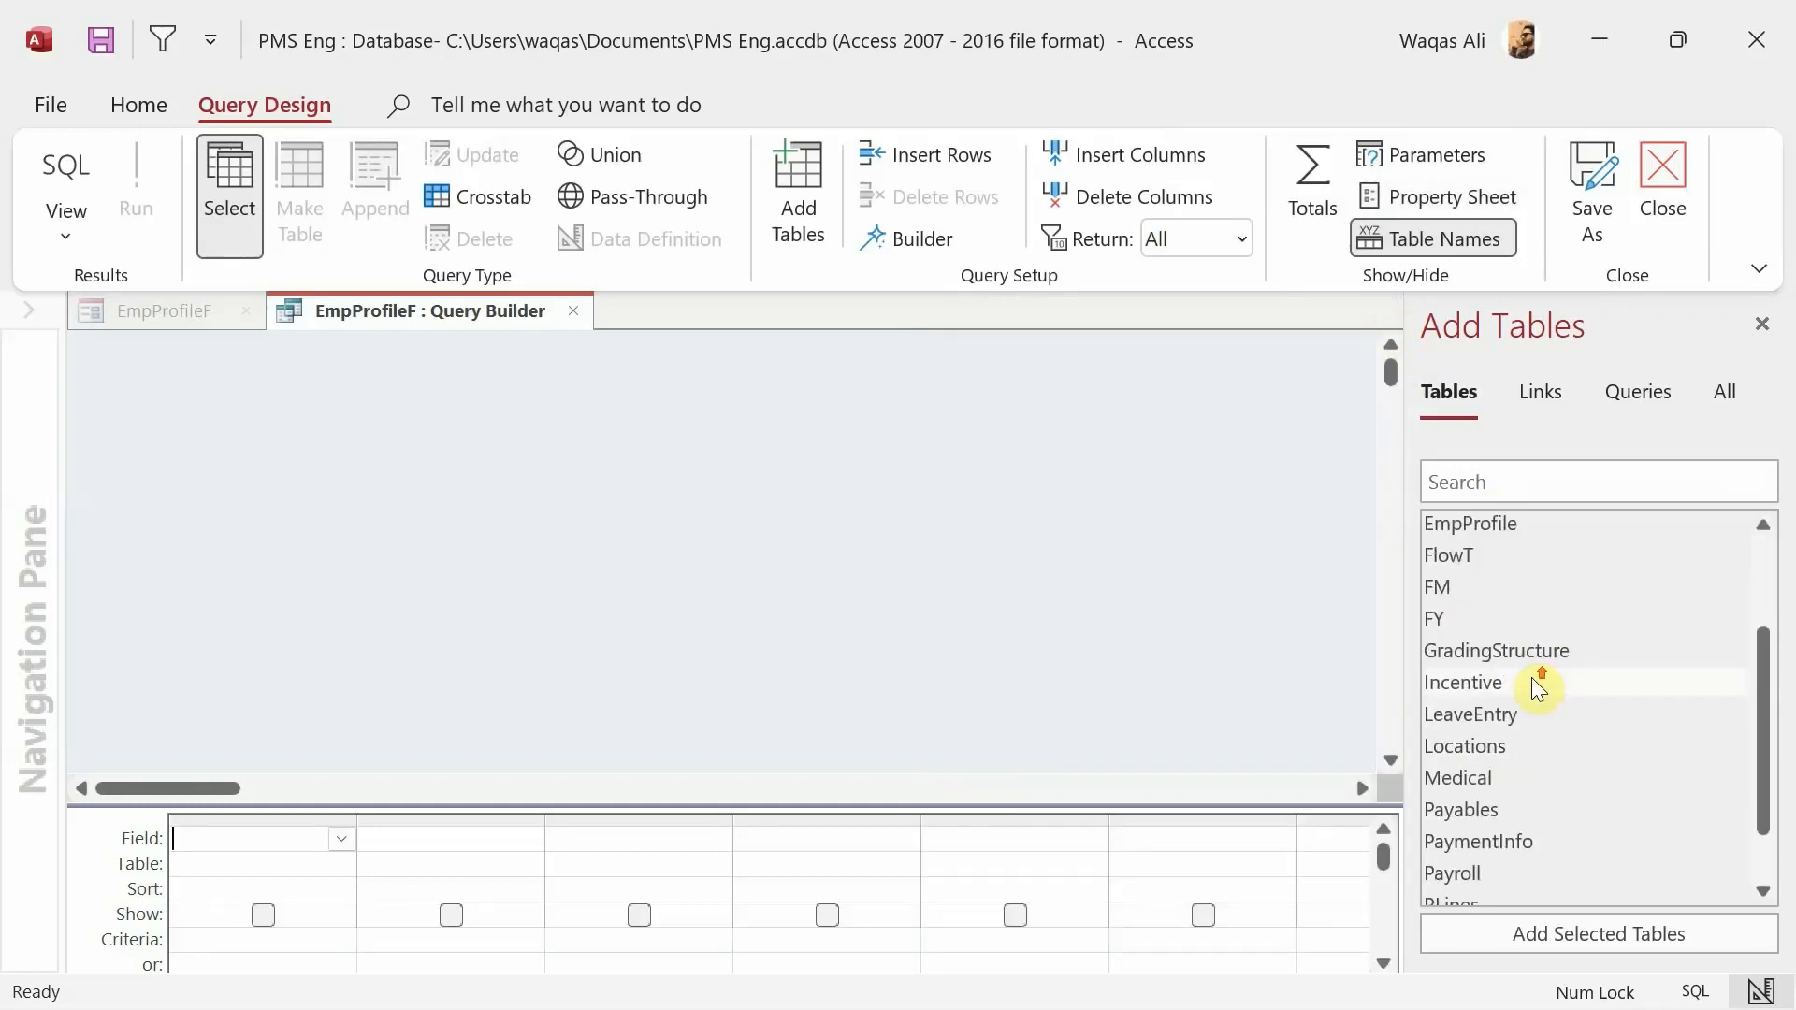
scroll(1526, 729, "down", 1)
double_click(1517, 771)
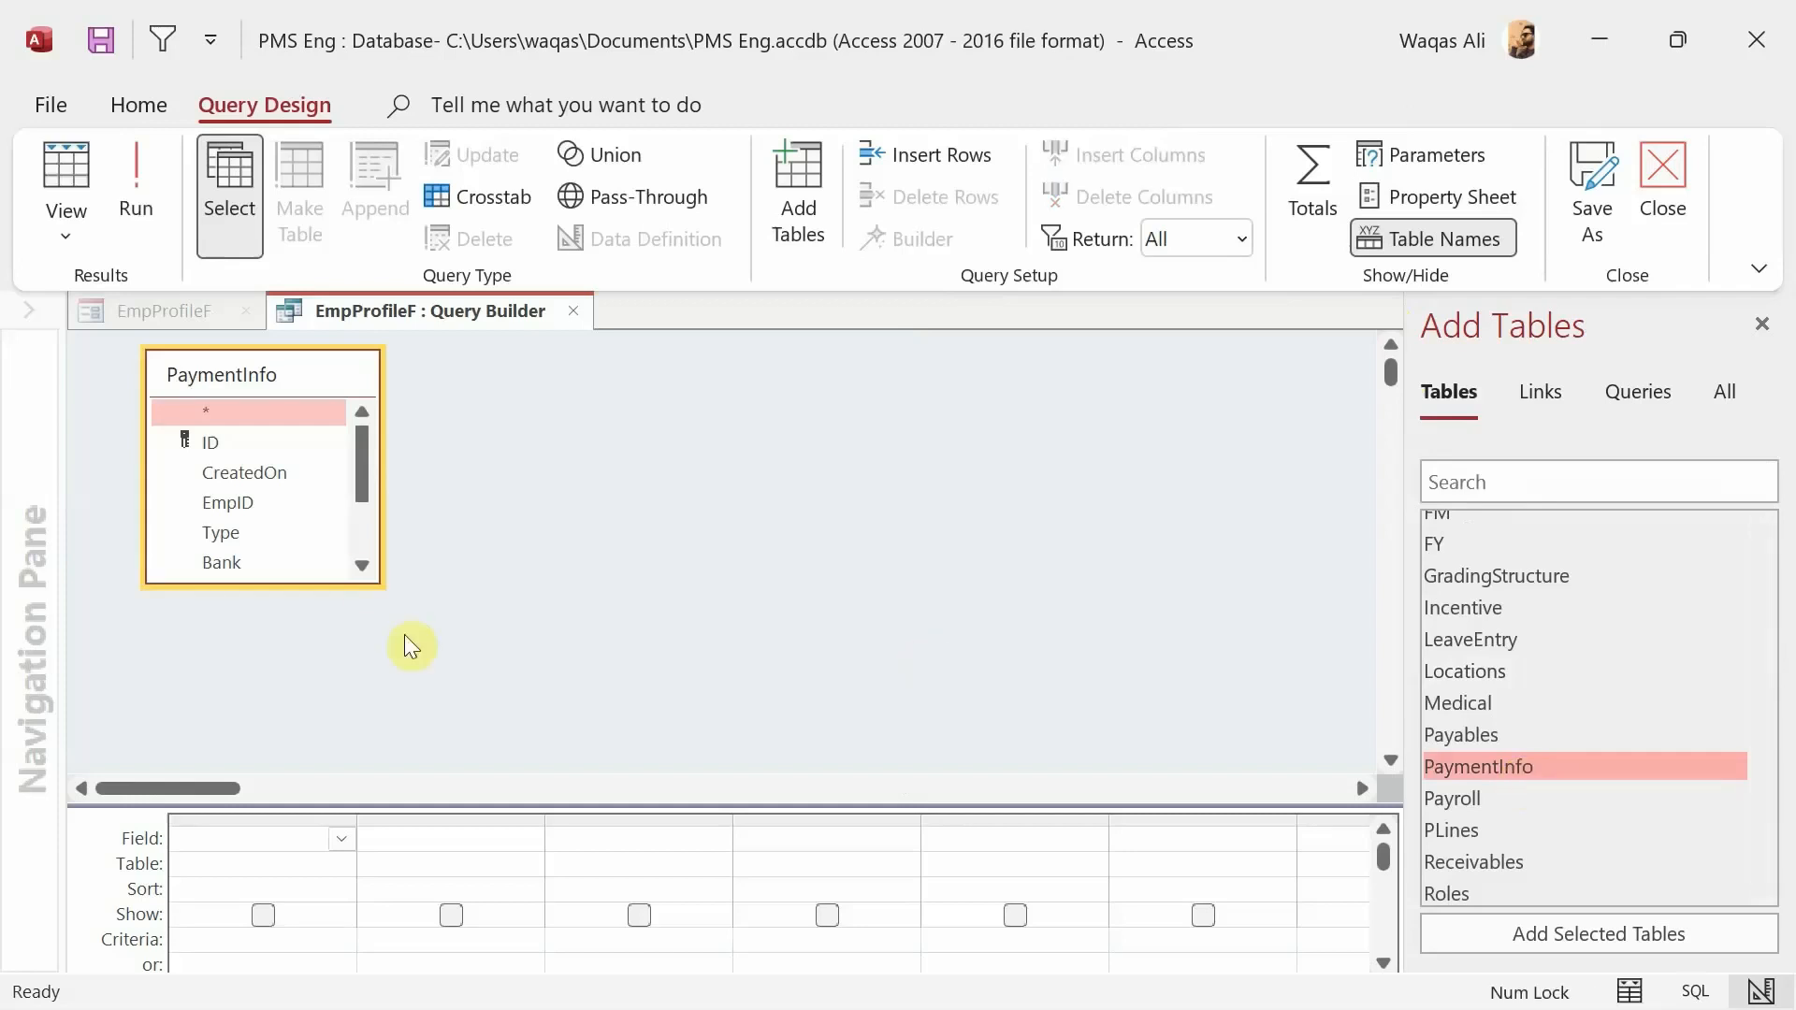
- Add the ID, EmpID, Type, Bank, Account and IBAN fields of PaymentInfo to the query
double_click(240, 445)
double_click(238, 501)
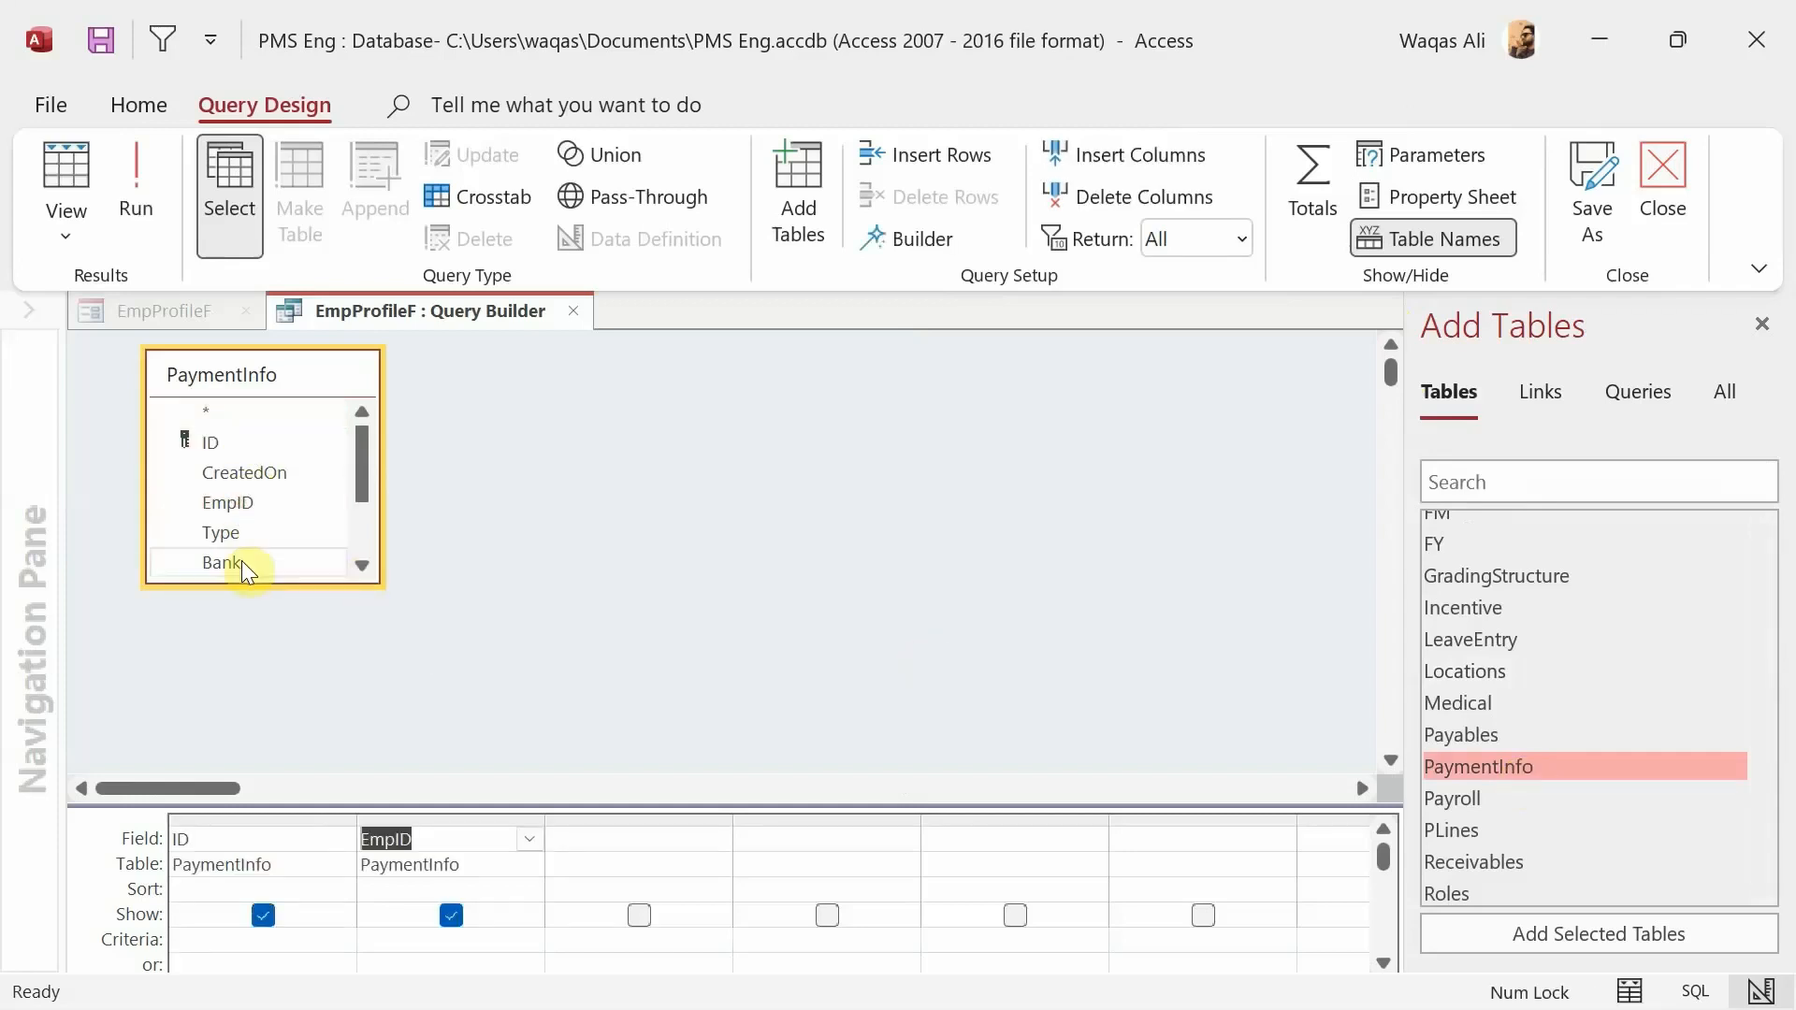
left_click_drag(248, 583, 243, 723)
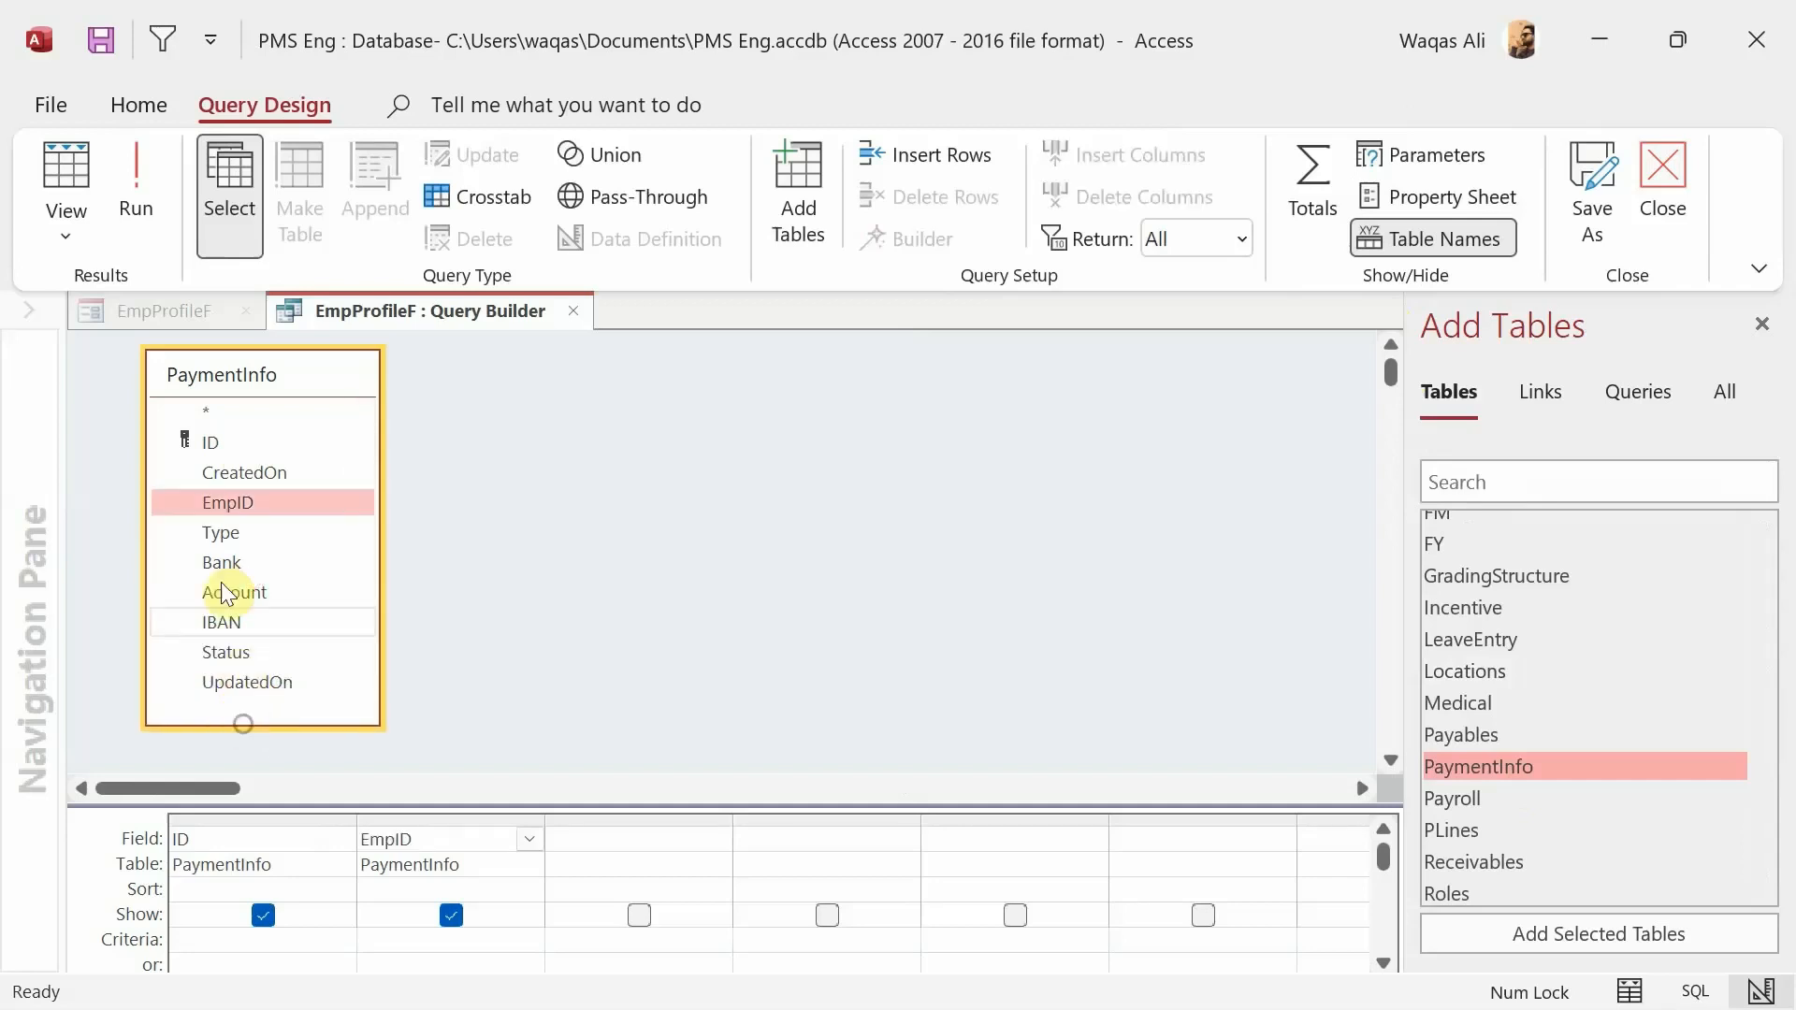
double_click(225, 535)
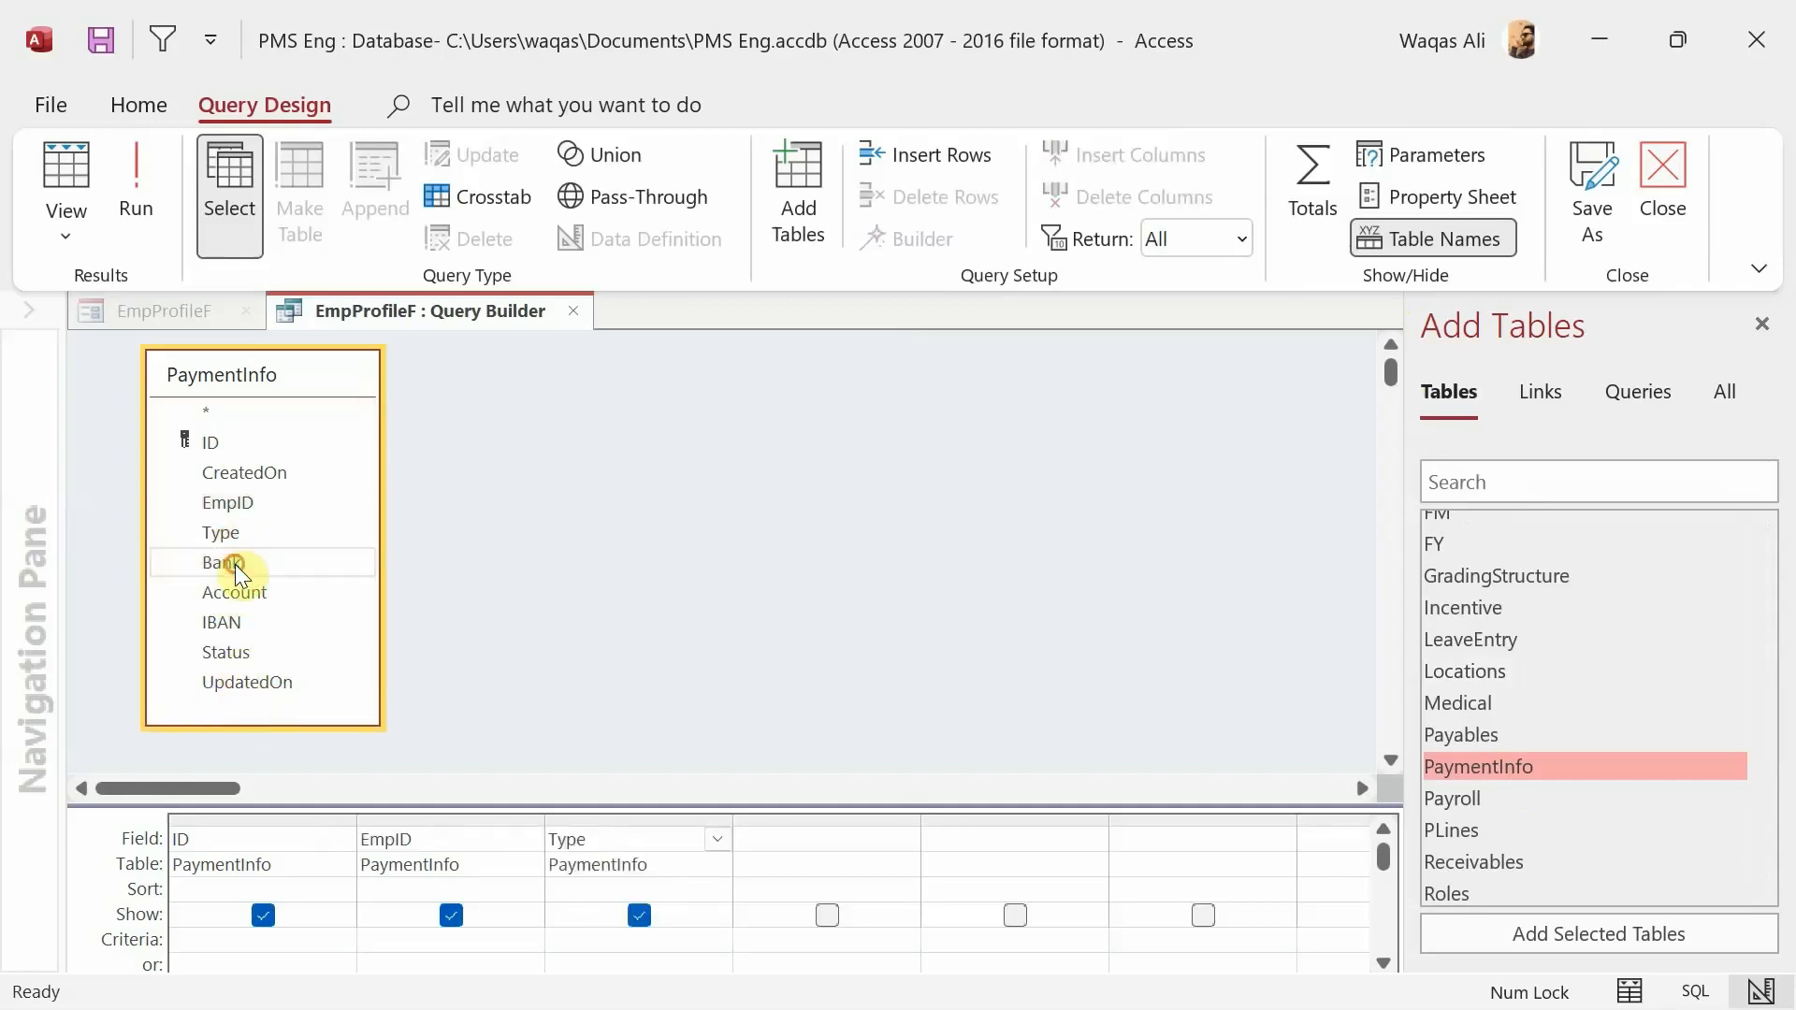
double_click(234, 564)
double_click(245, 595)
double_click(230, 619)
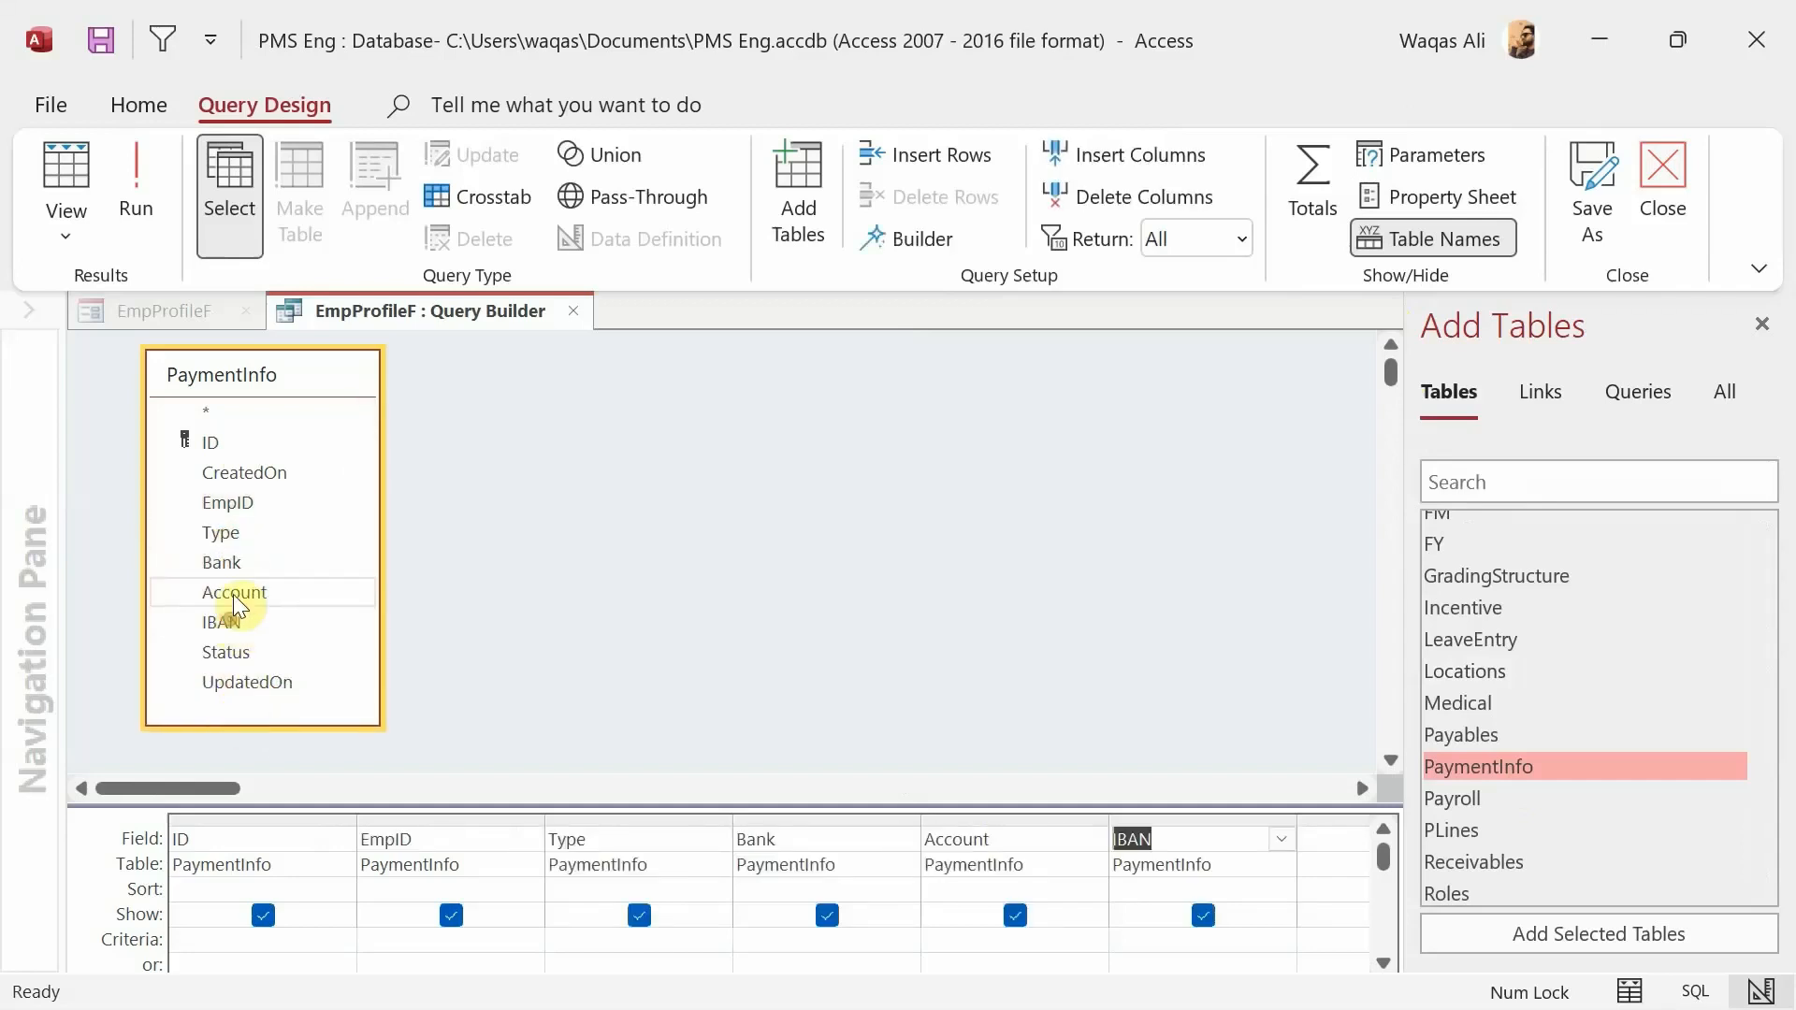
- Run the query, fit the IBAN column to its content and review each returned column
left_click(138, 187)
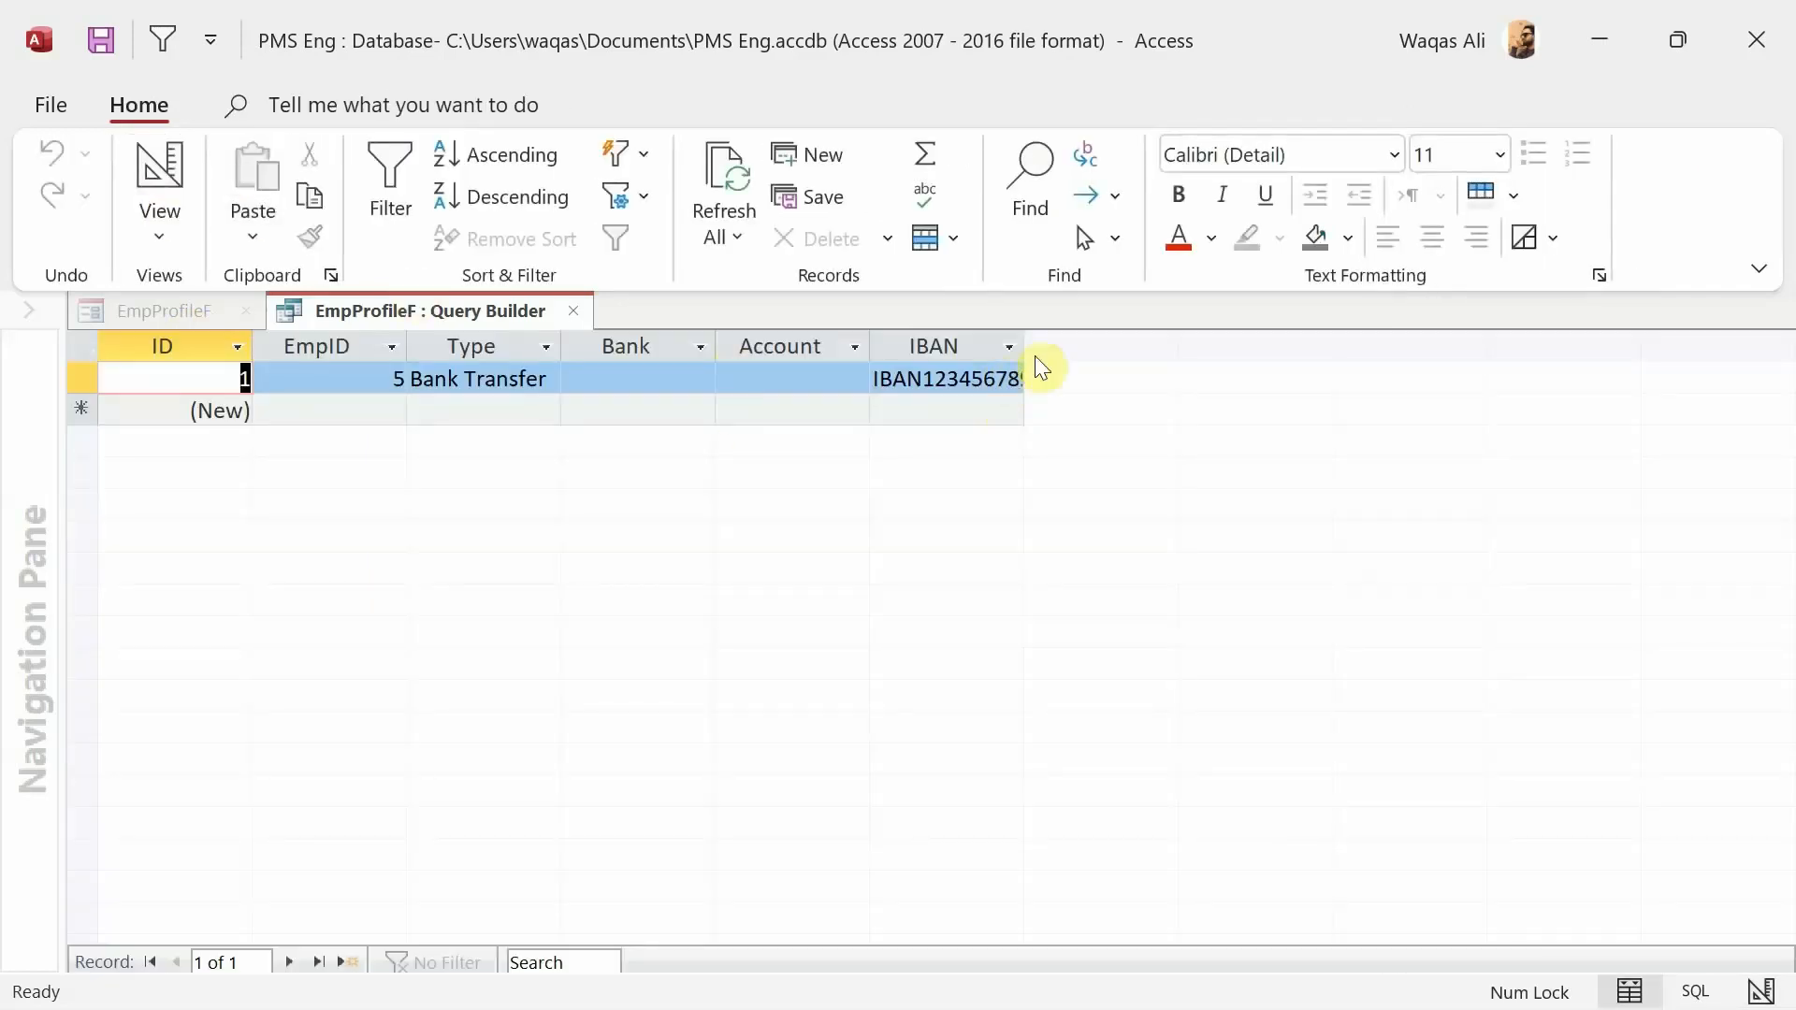
double_click(1023, 345)
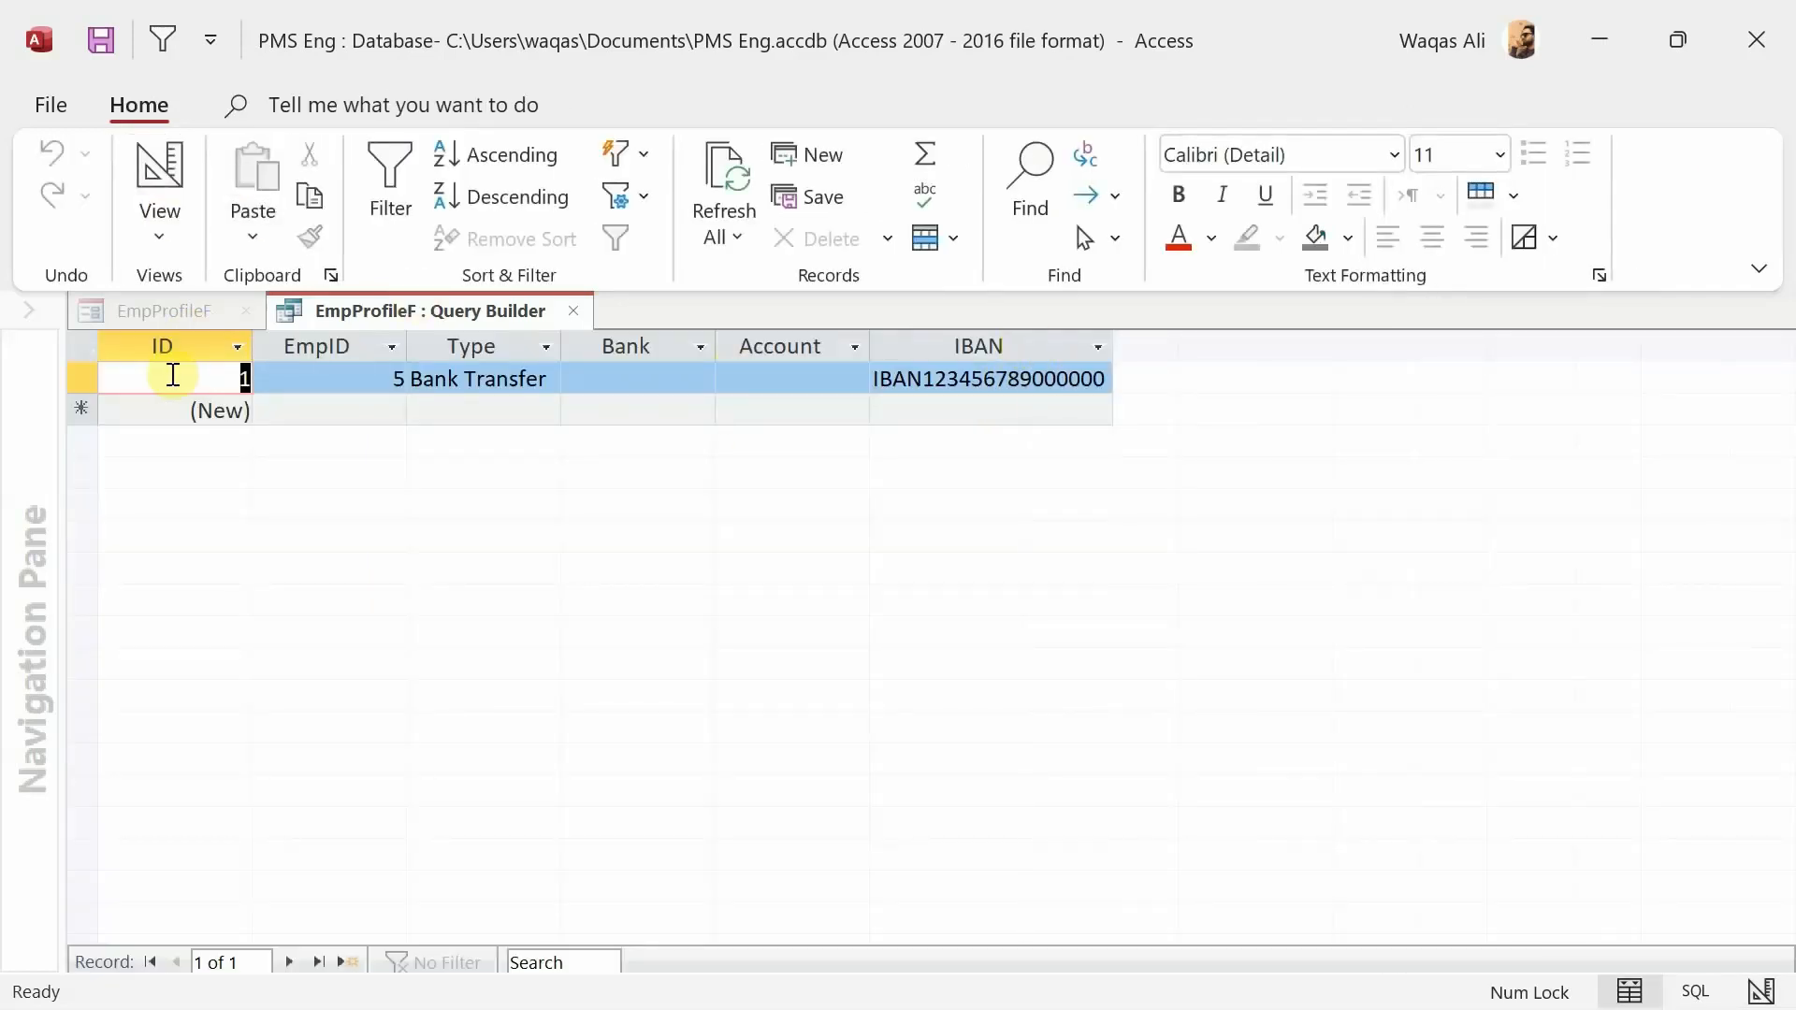
left_click(200, 345)
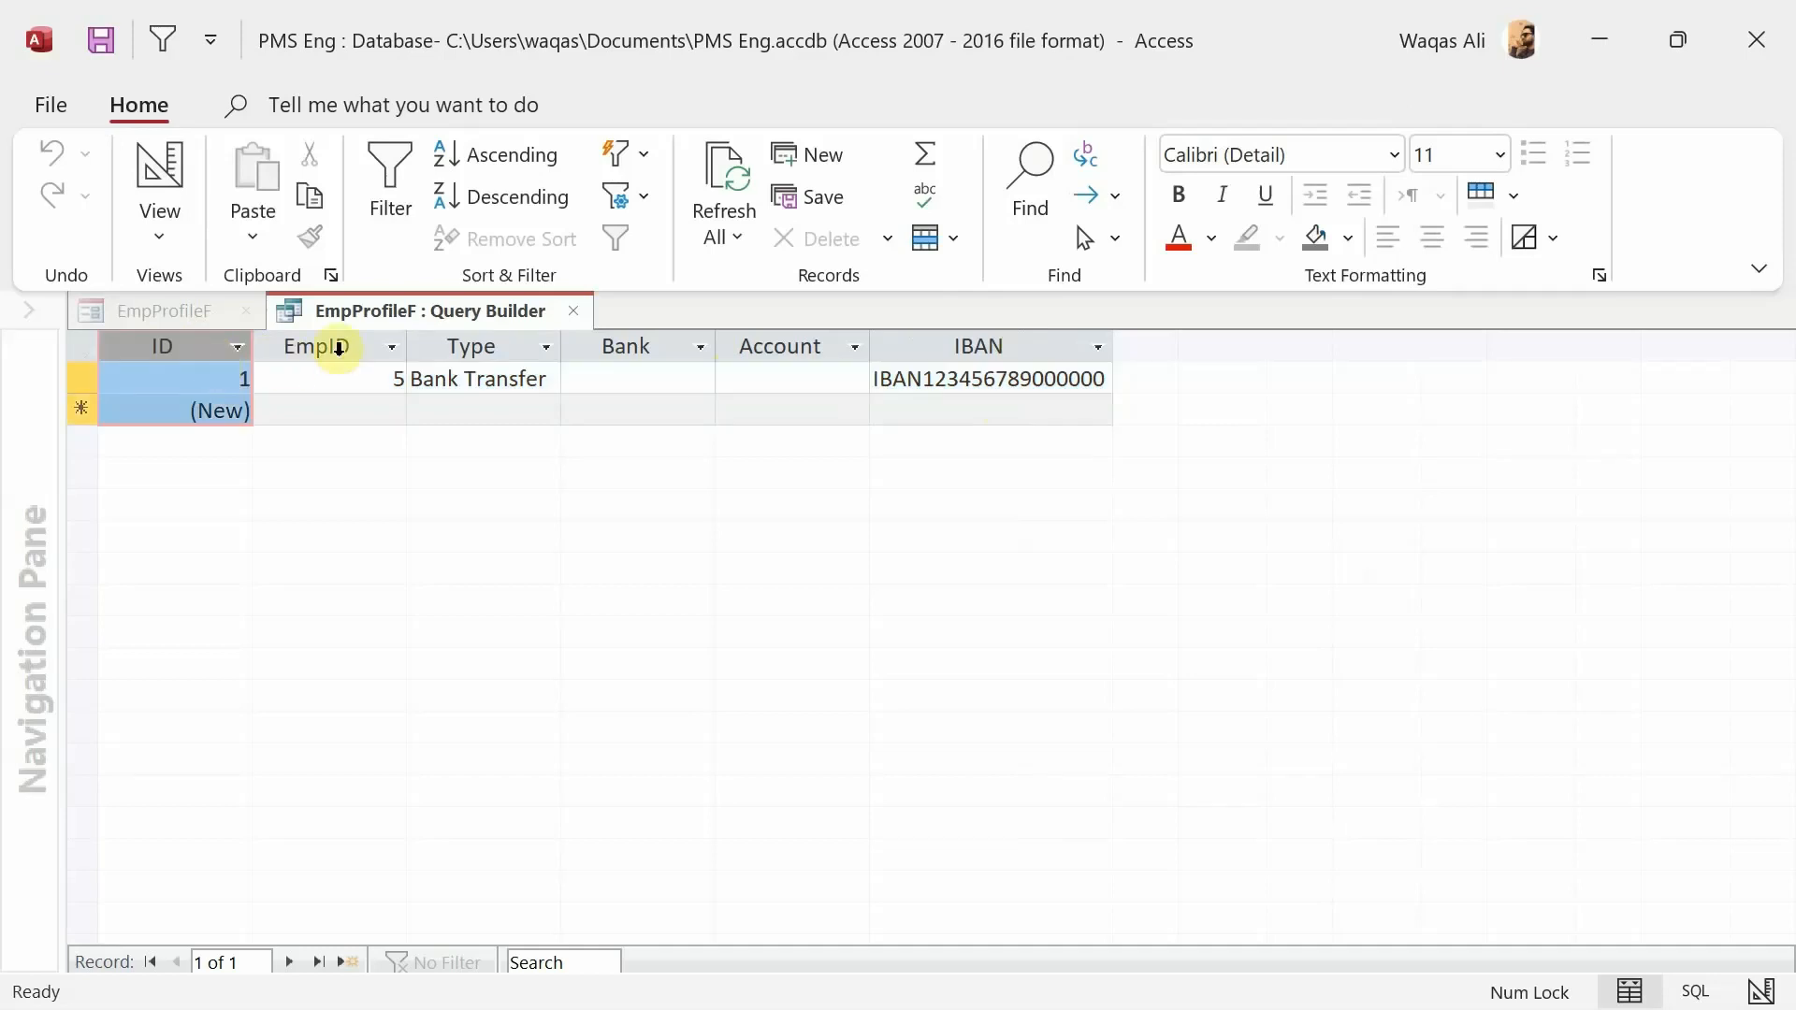
left_click(339, 346)
left_click(481, 346)
left_click(626, 346)
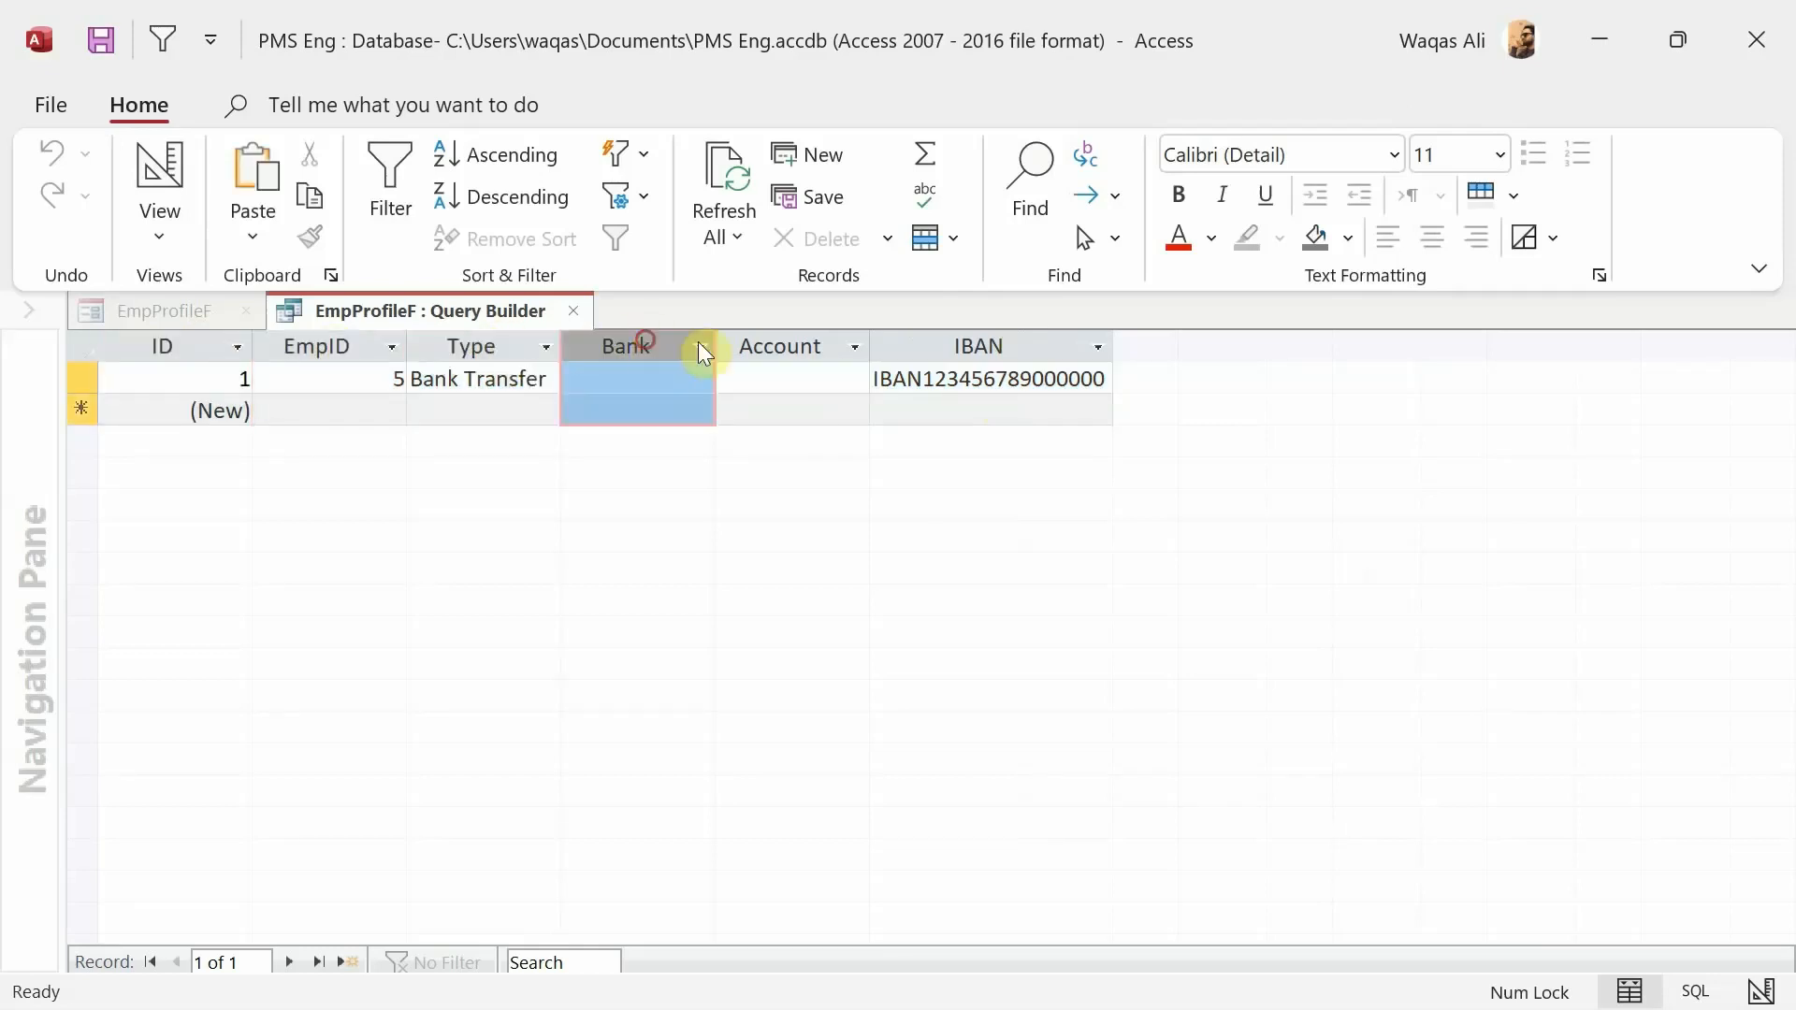
left_click(810, 348)
left_click(1003, 338)
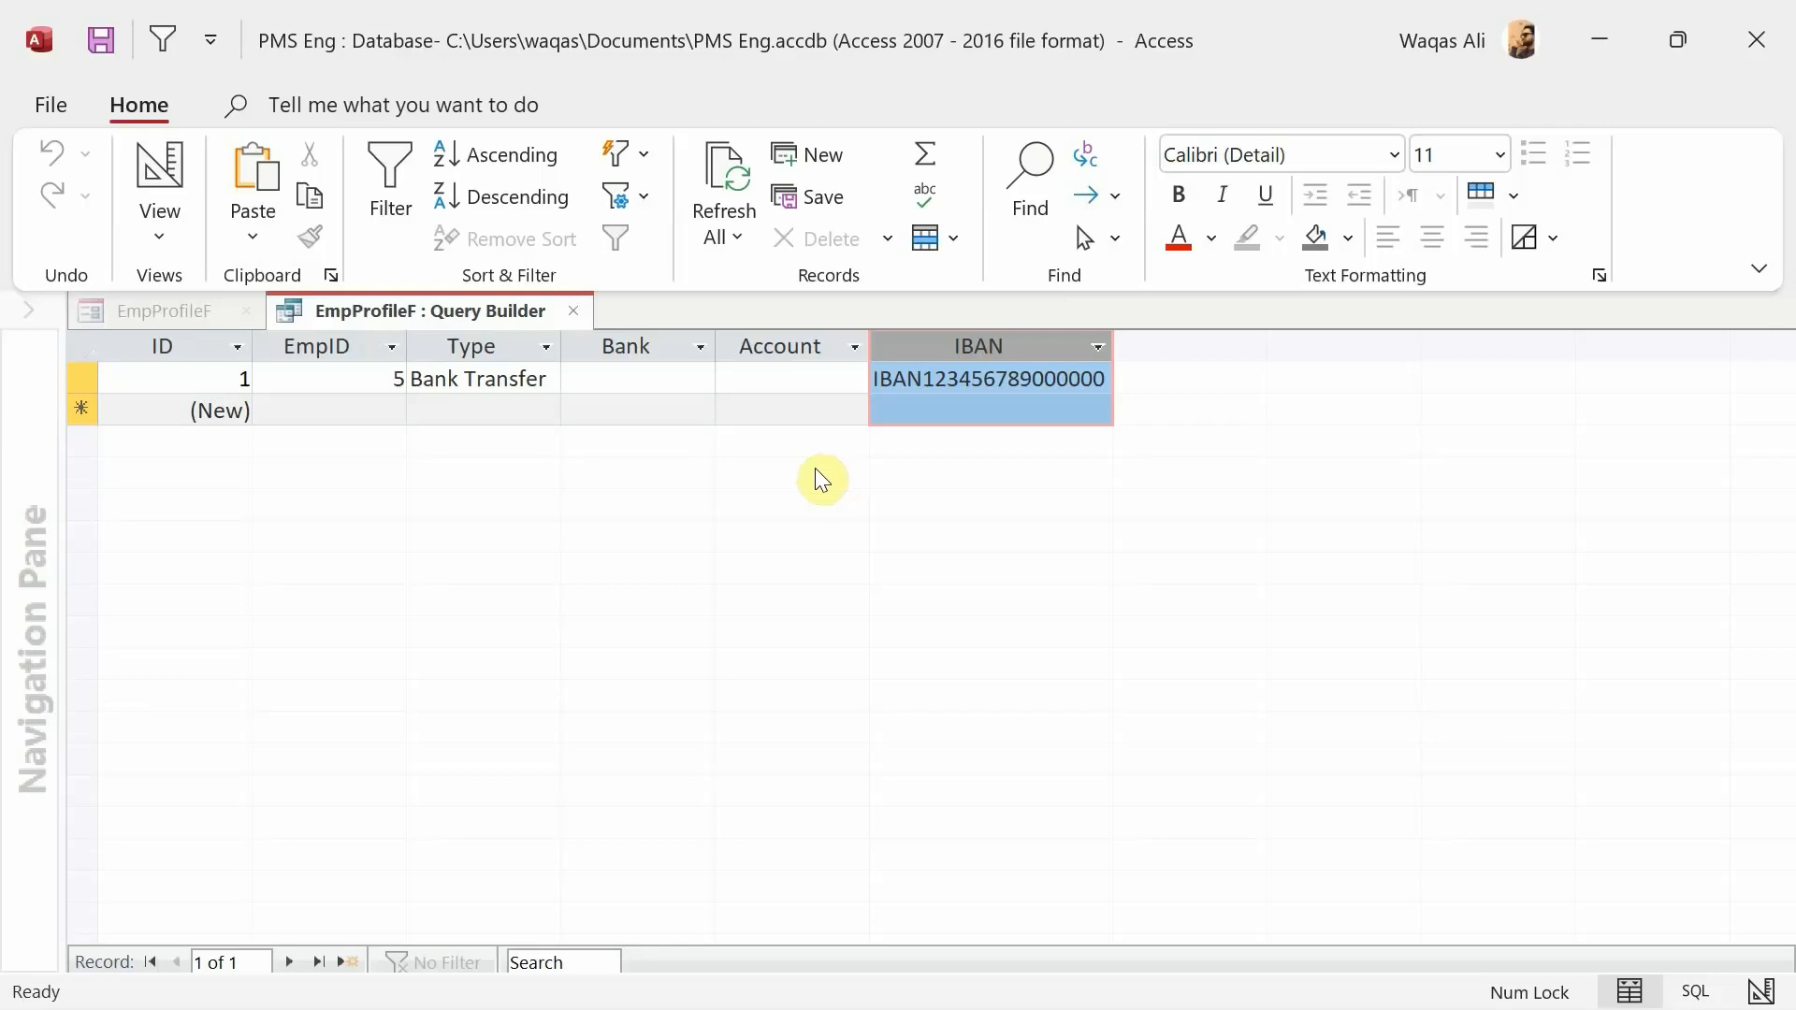
left_click(159, 346)
- Save the row source query, return to the form design and show the list box's properties again
right_click(372, 307)
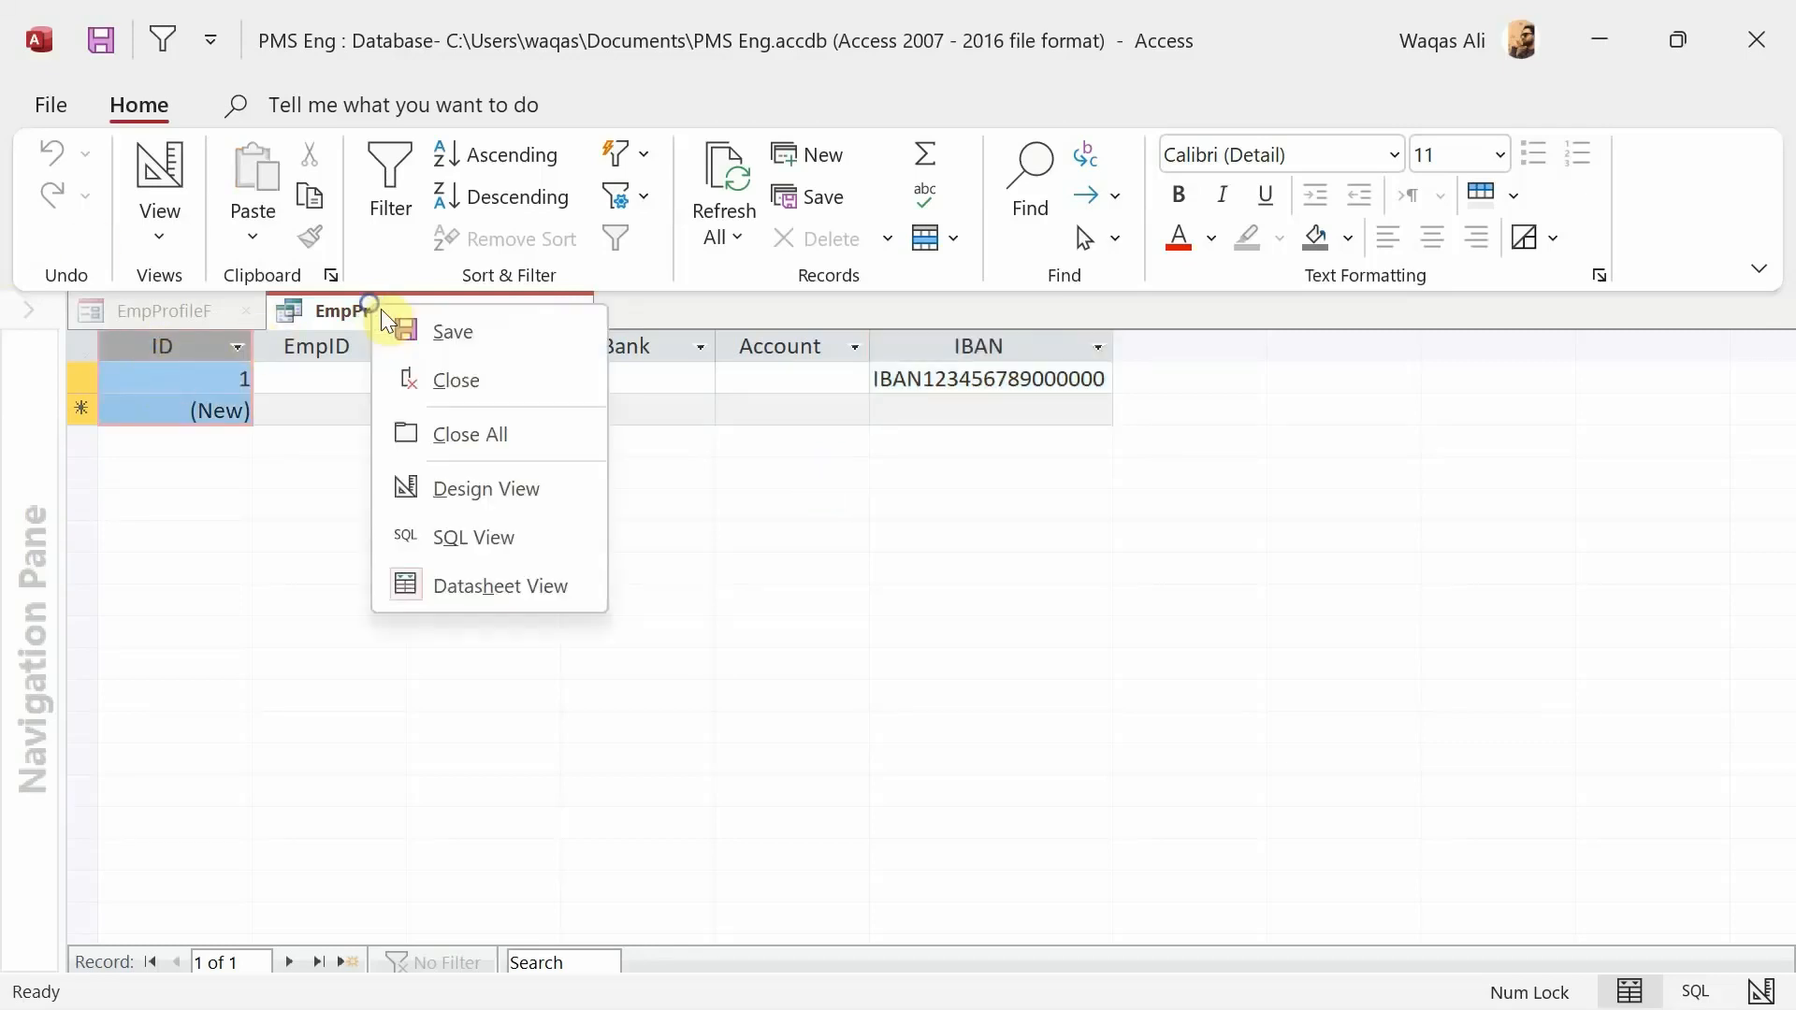
left_click(395, 327)
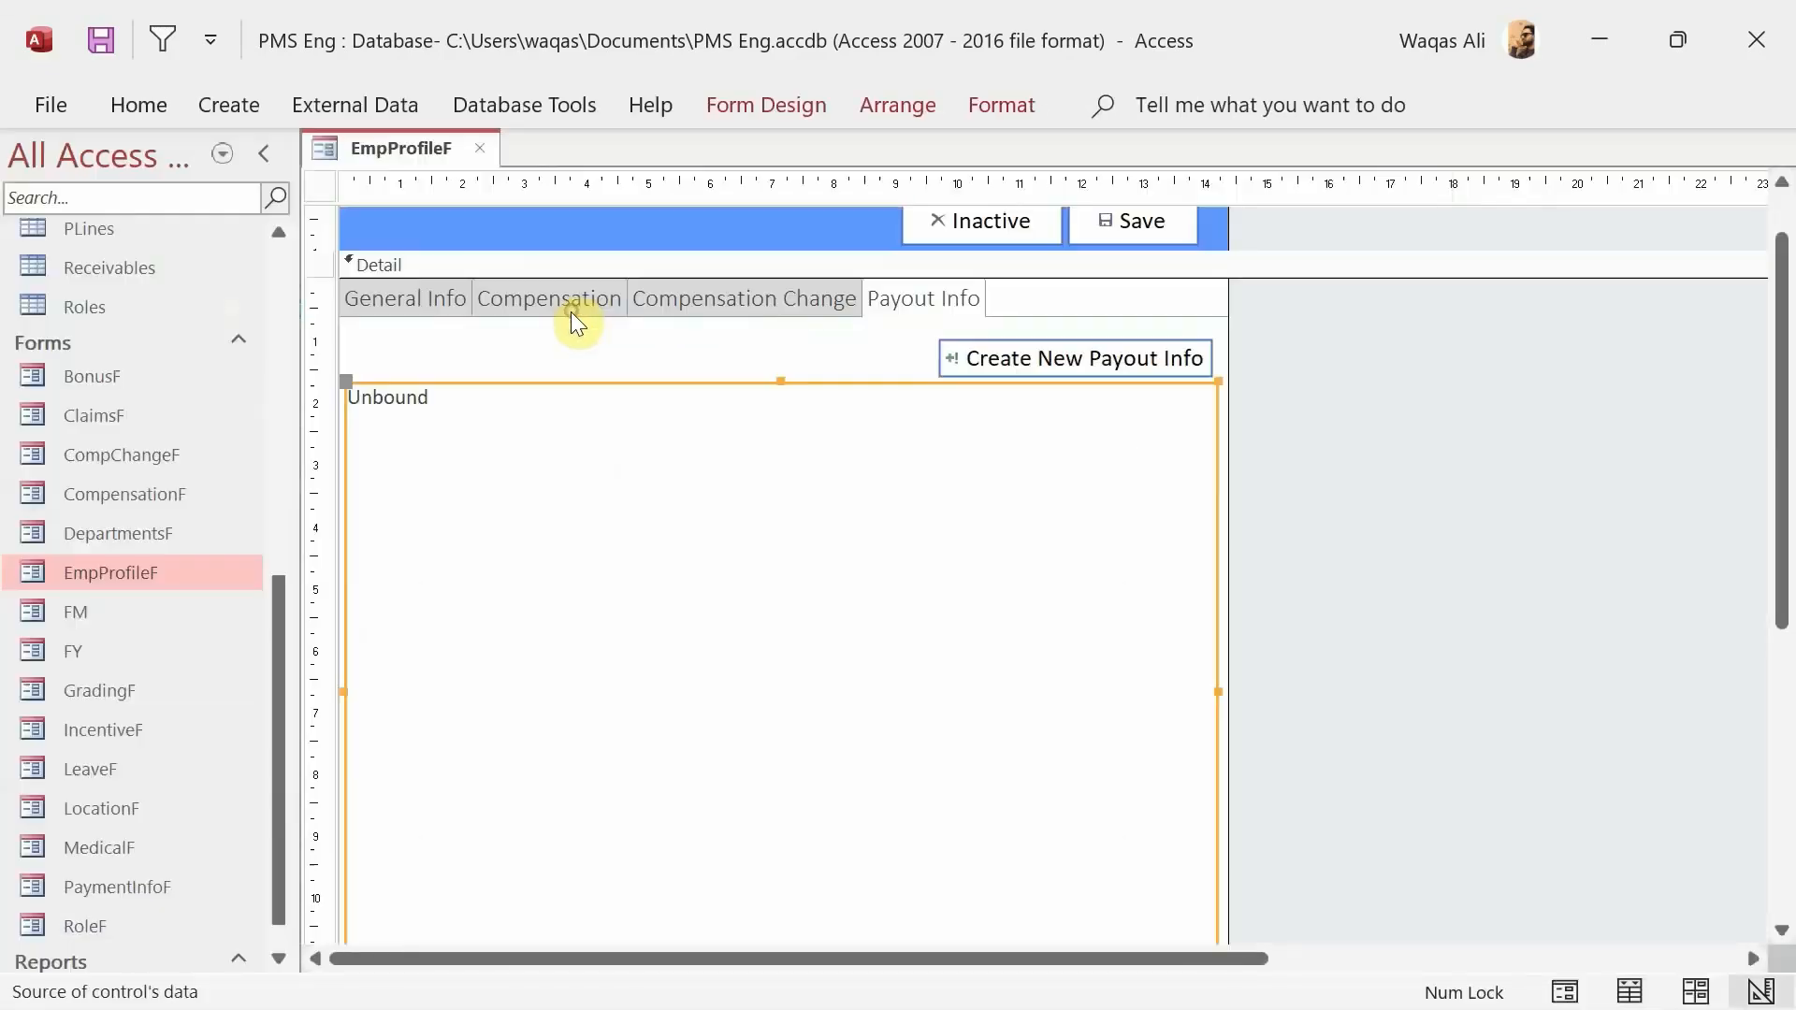
left_click(573, 313)
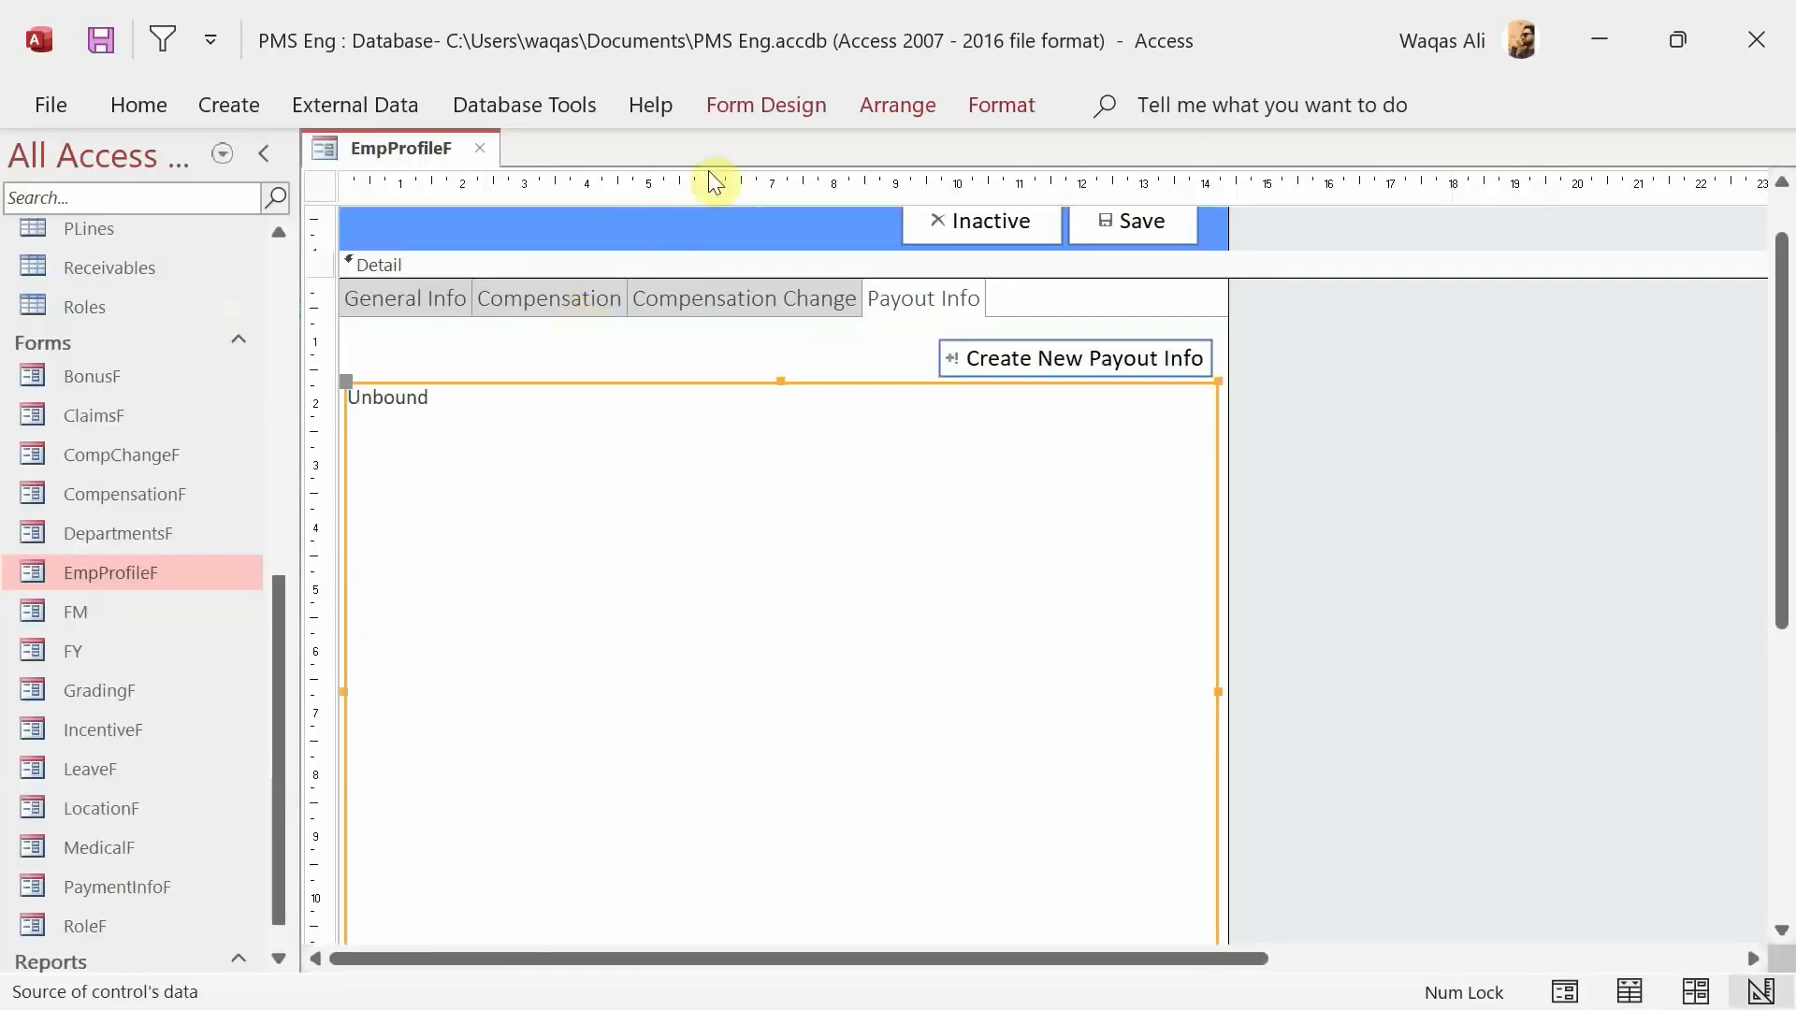
left_click(781, 111)
left_click(1461, 221)
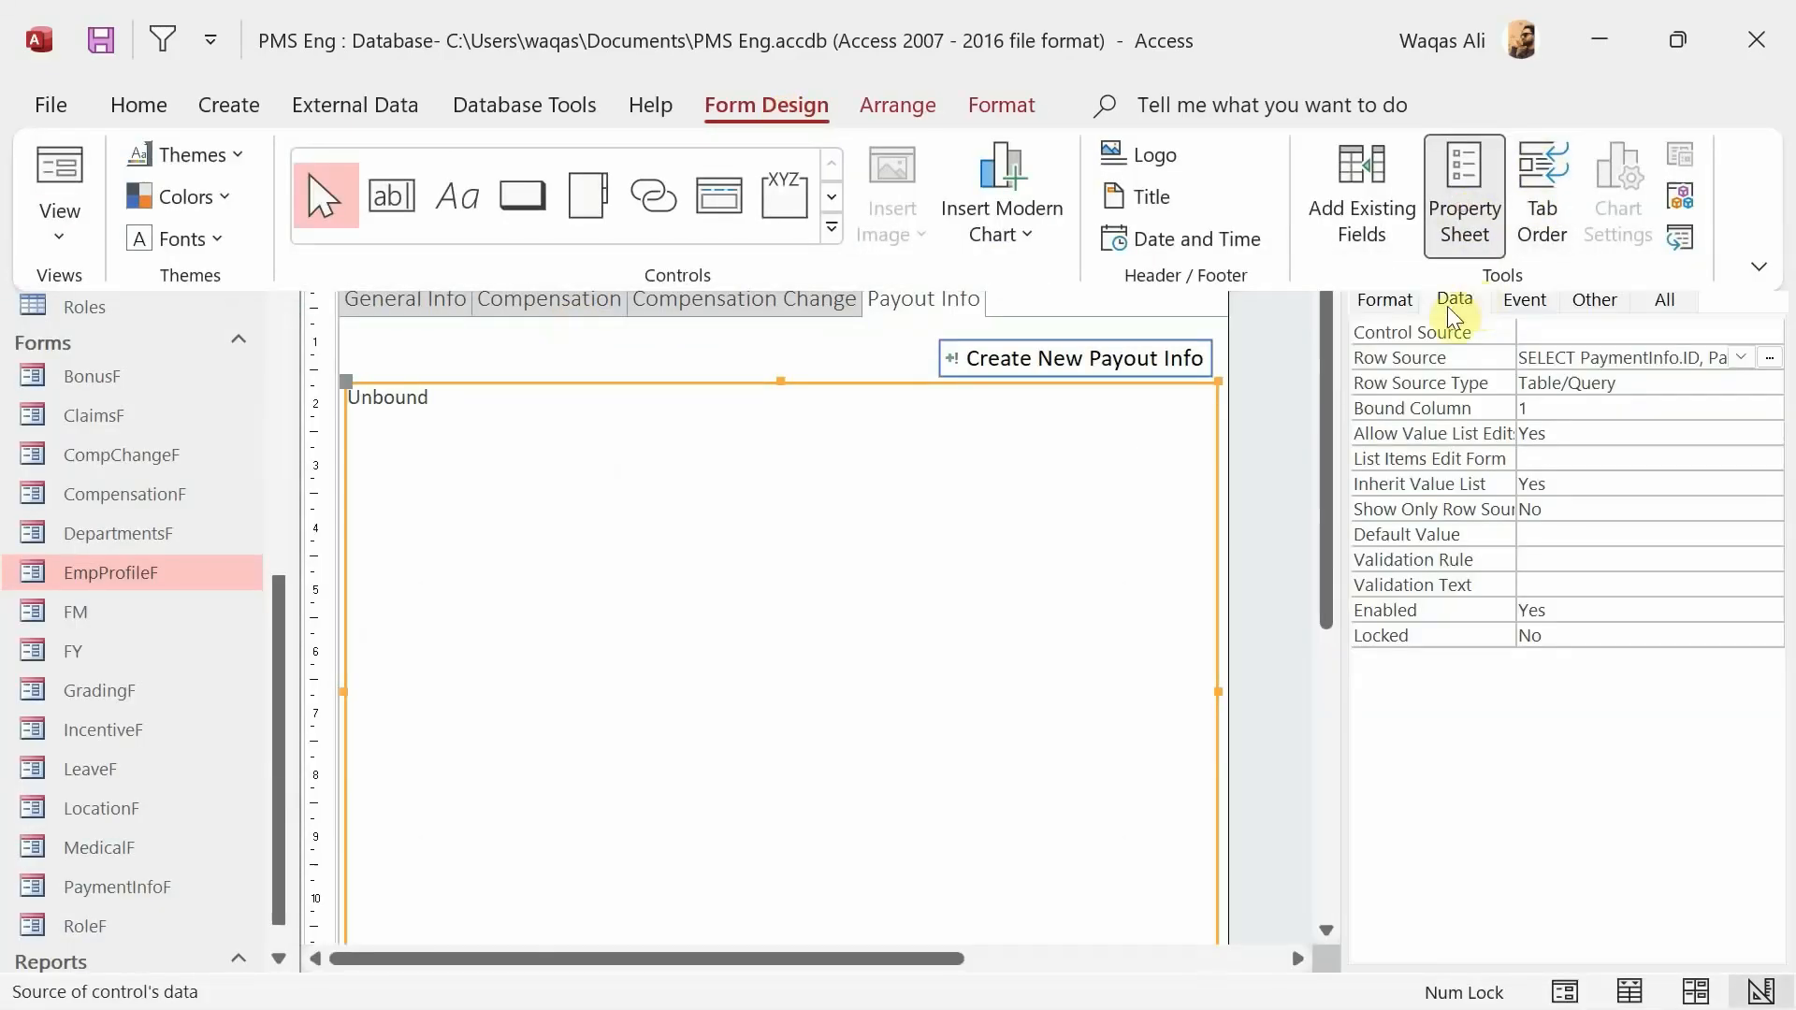
- Set the payout list box's column count to 6 and the widths of its first two columns to 0
left_click(1384, 299)
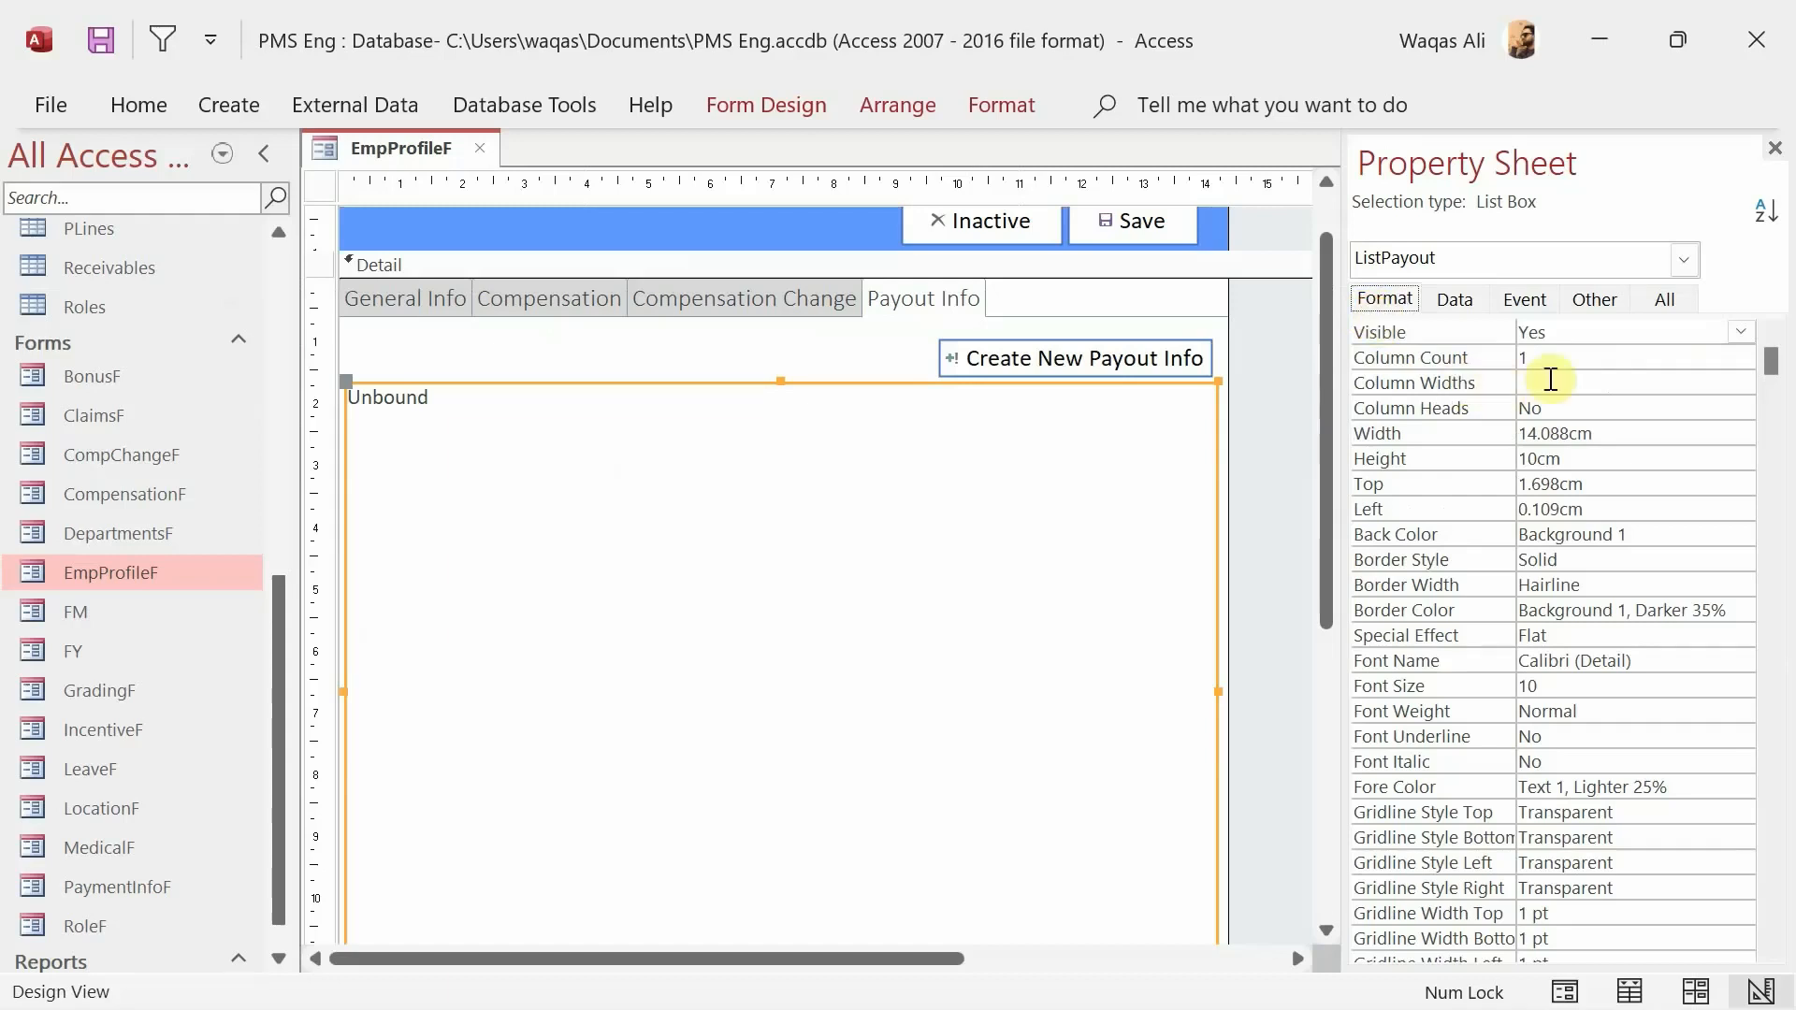
left_click(1598, 358)
type("6")
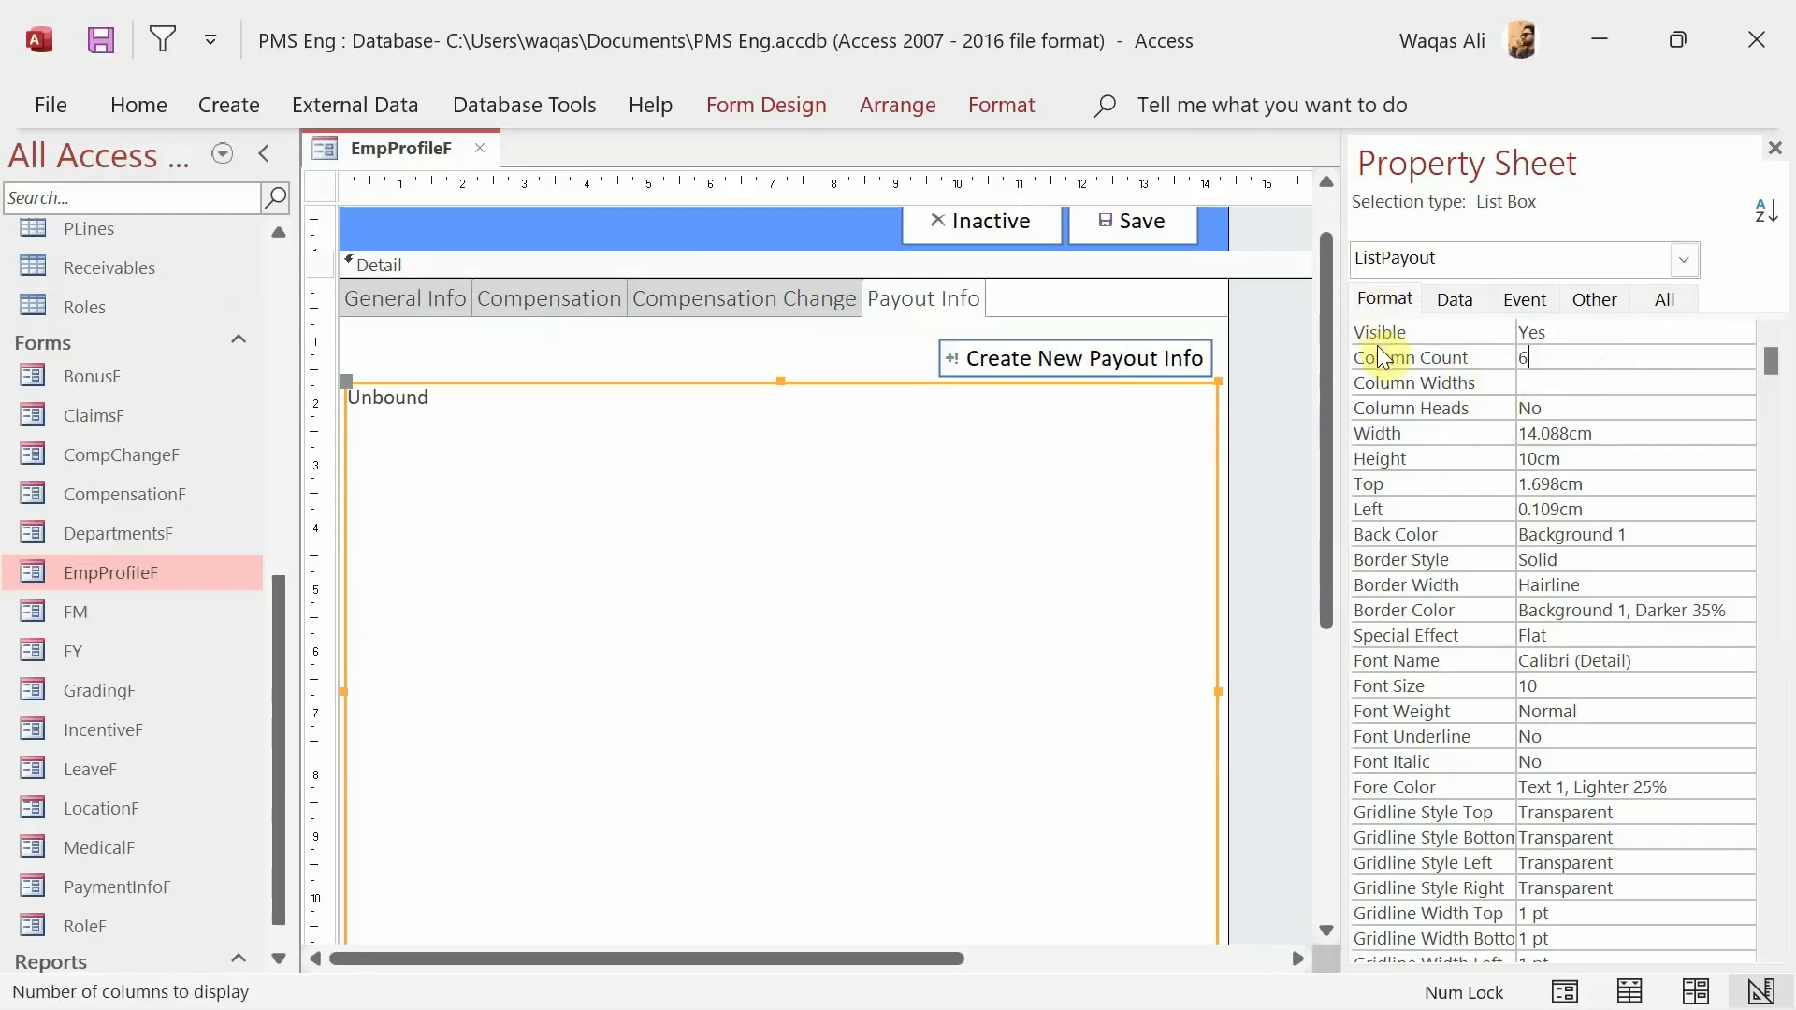
key("Return")
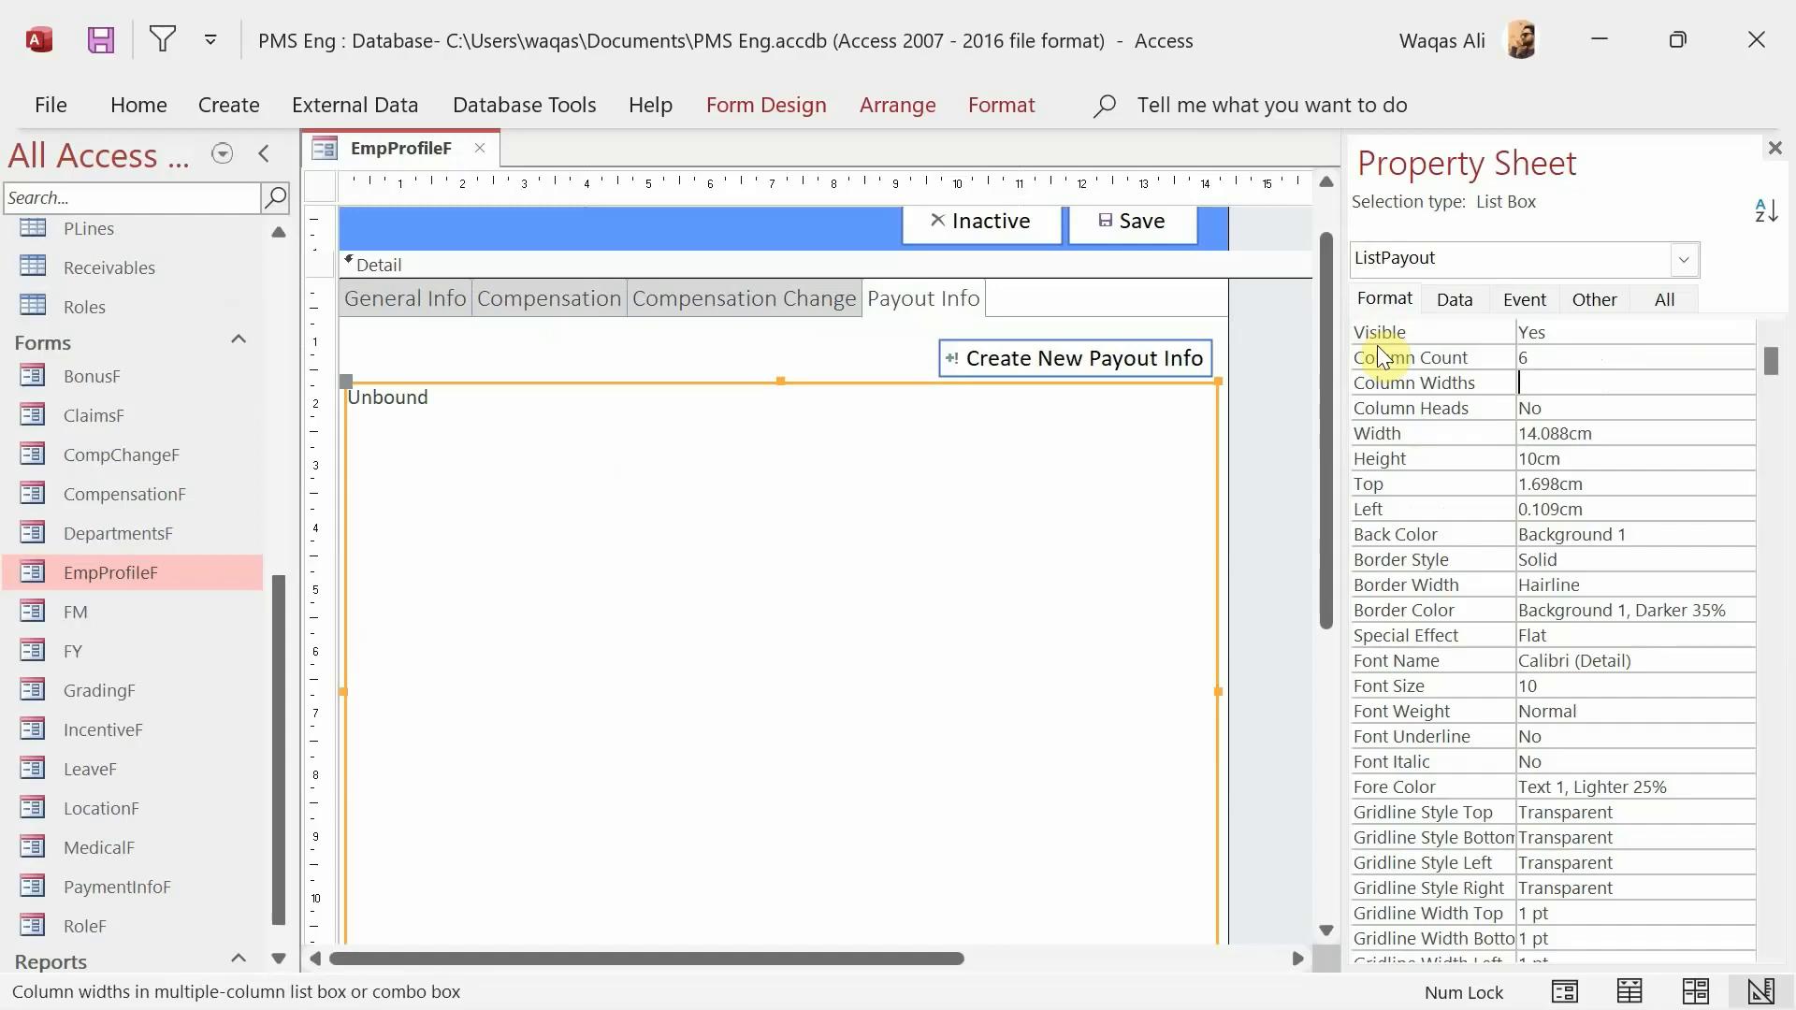
type("0;")
type("0;")
key("Return")
- Extend the list box's column widths with 3, 3, 3 and 5 cm for the remaining four columns
left_click(1455, 299)
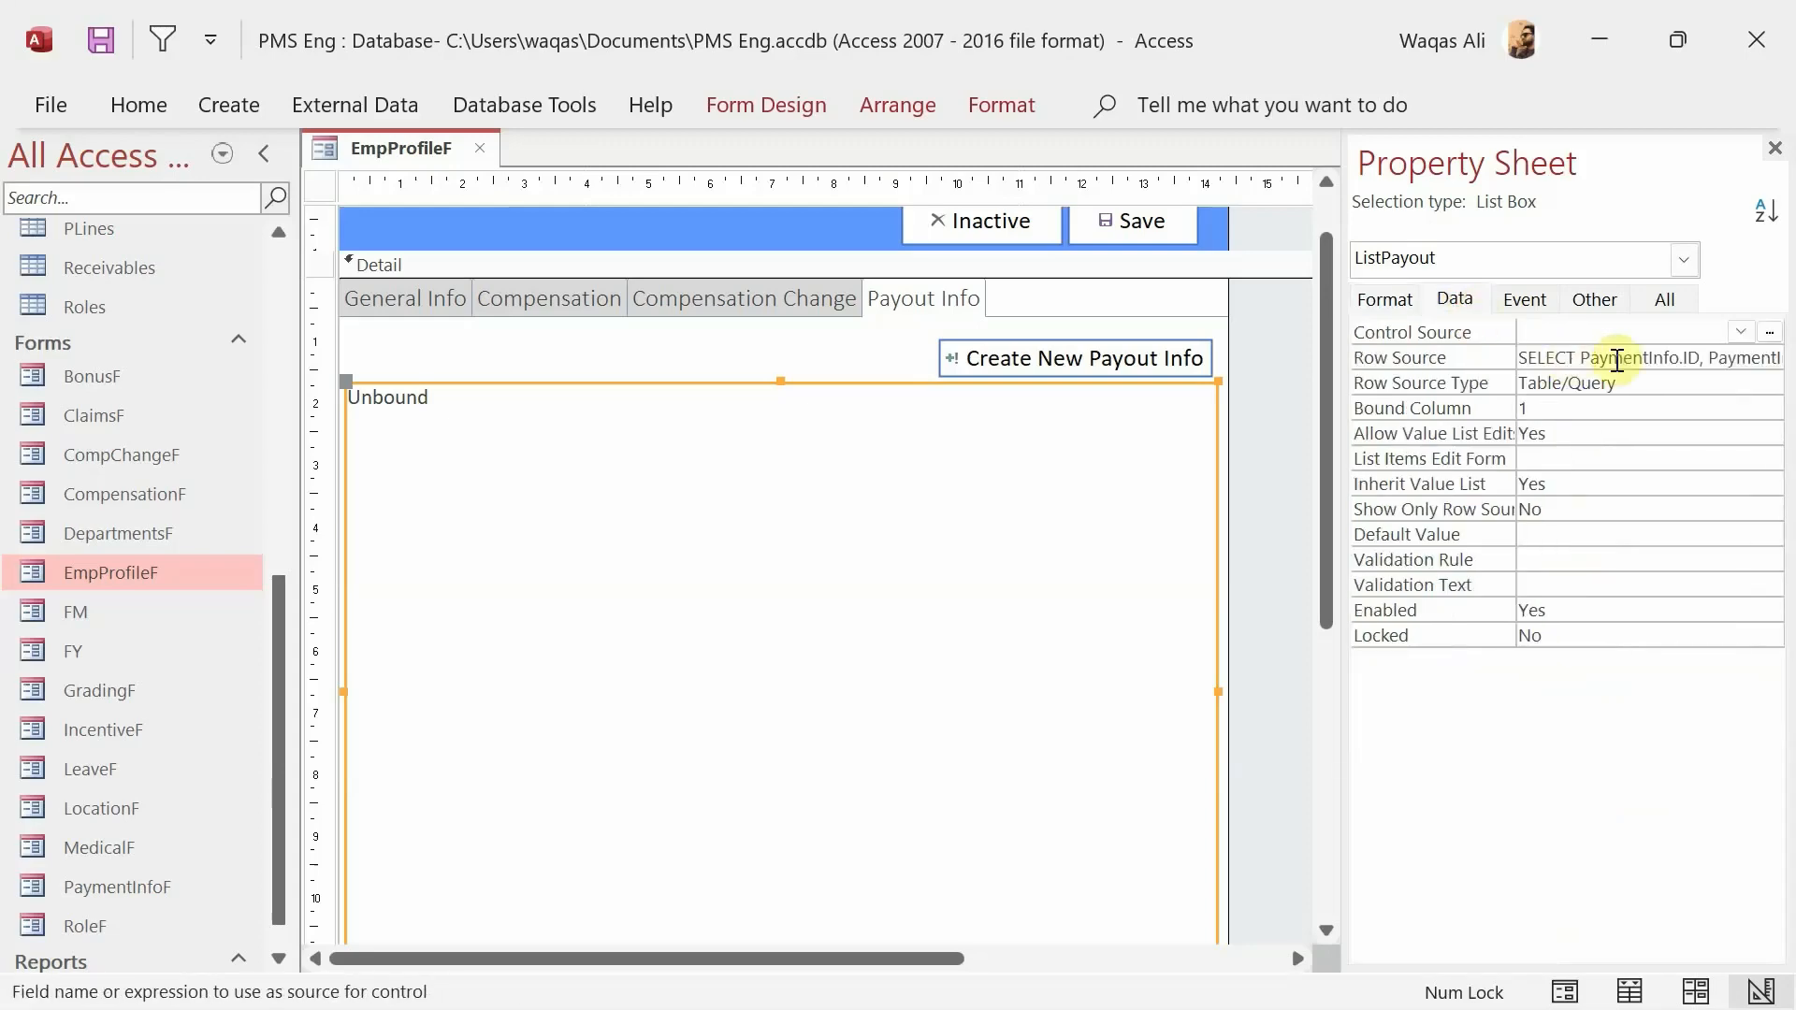
left_click(1381, 299)
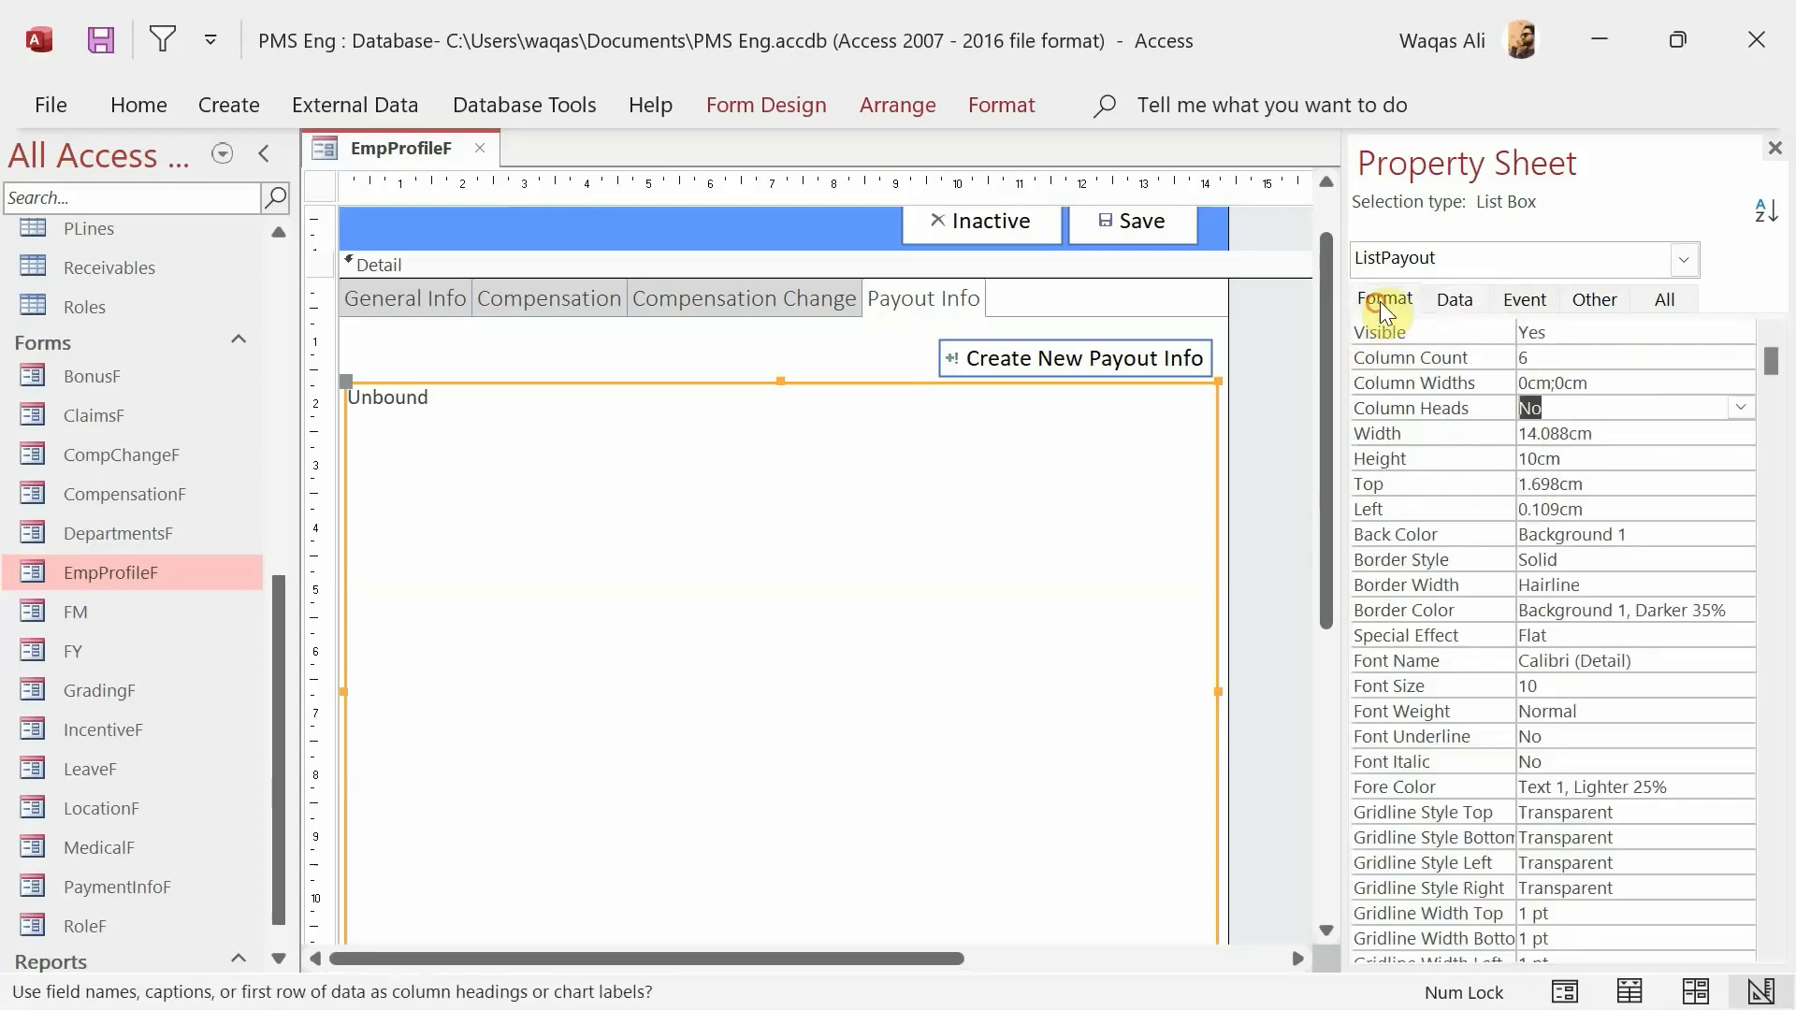
left_click(1605, 382)
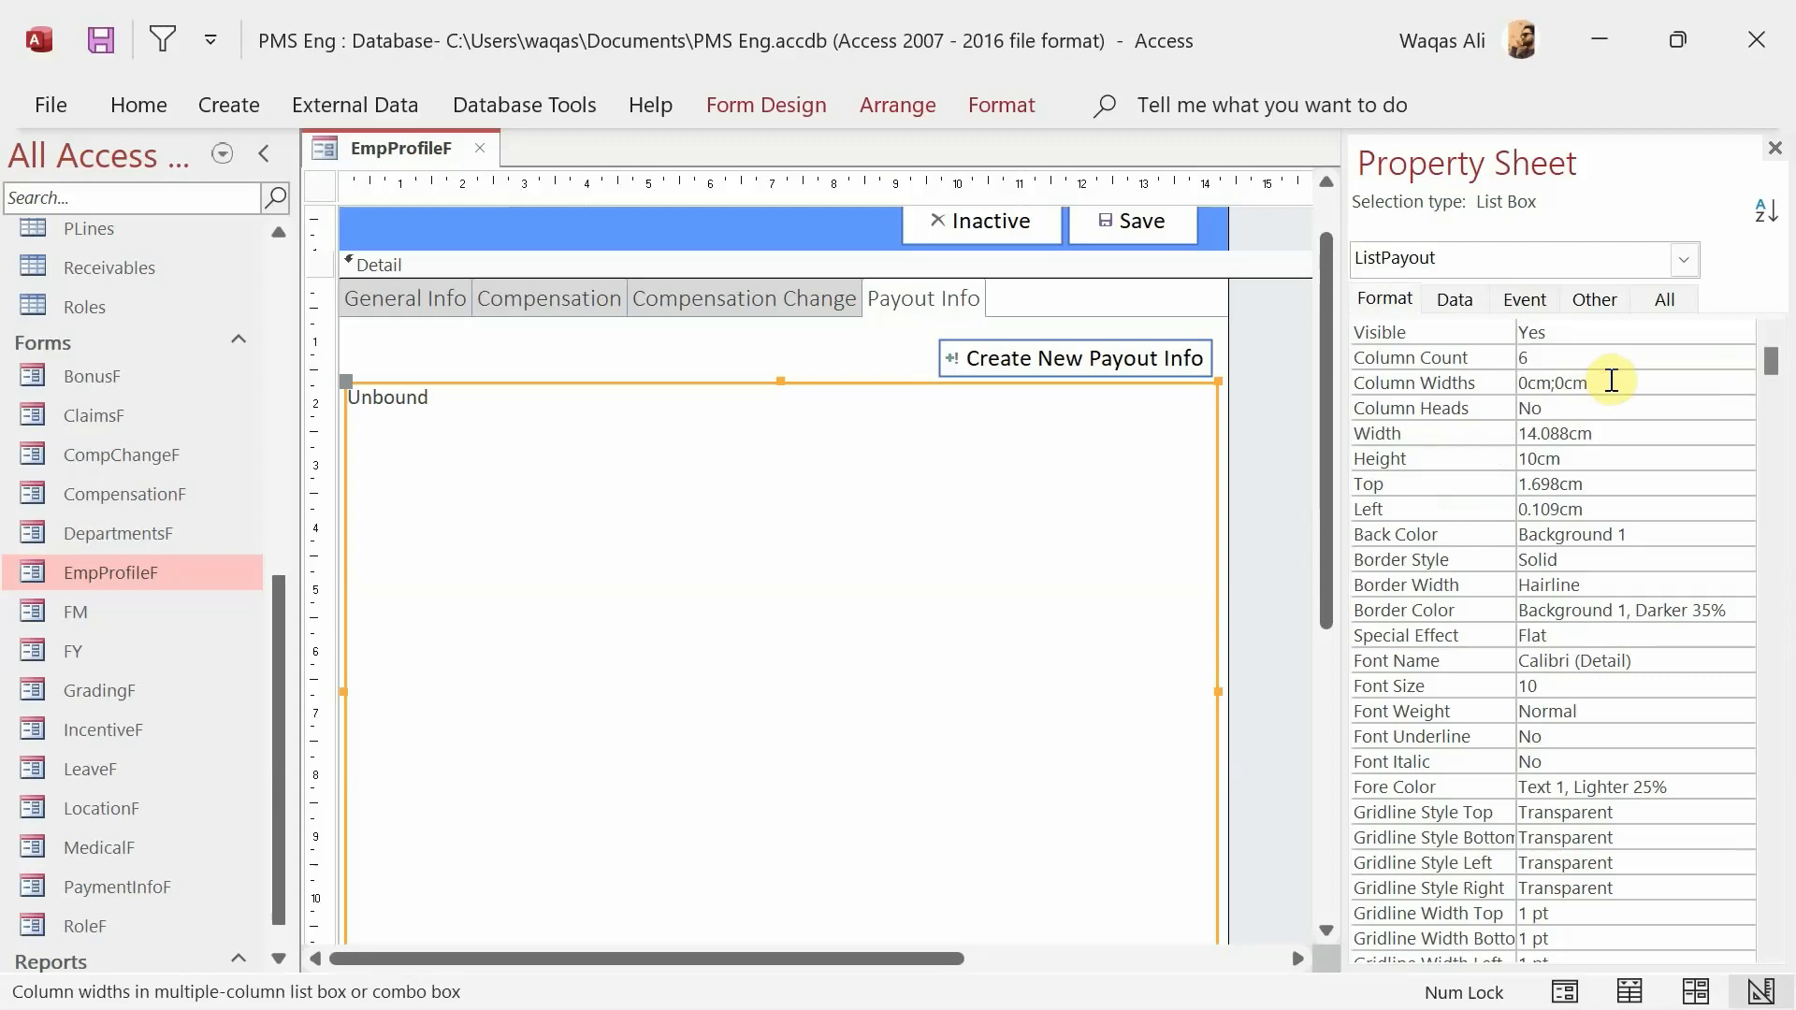
type(";3;3")
type(";3;5")
key("Return")
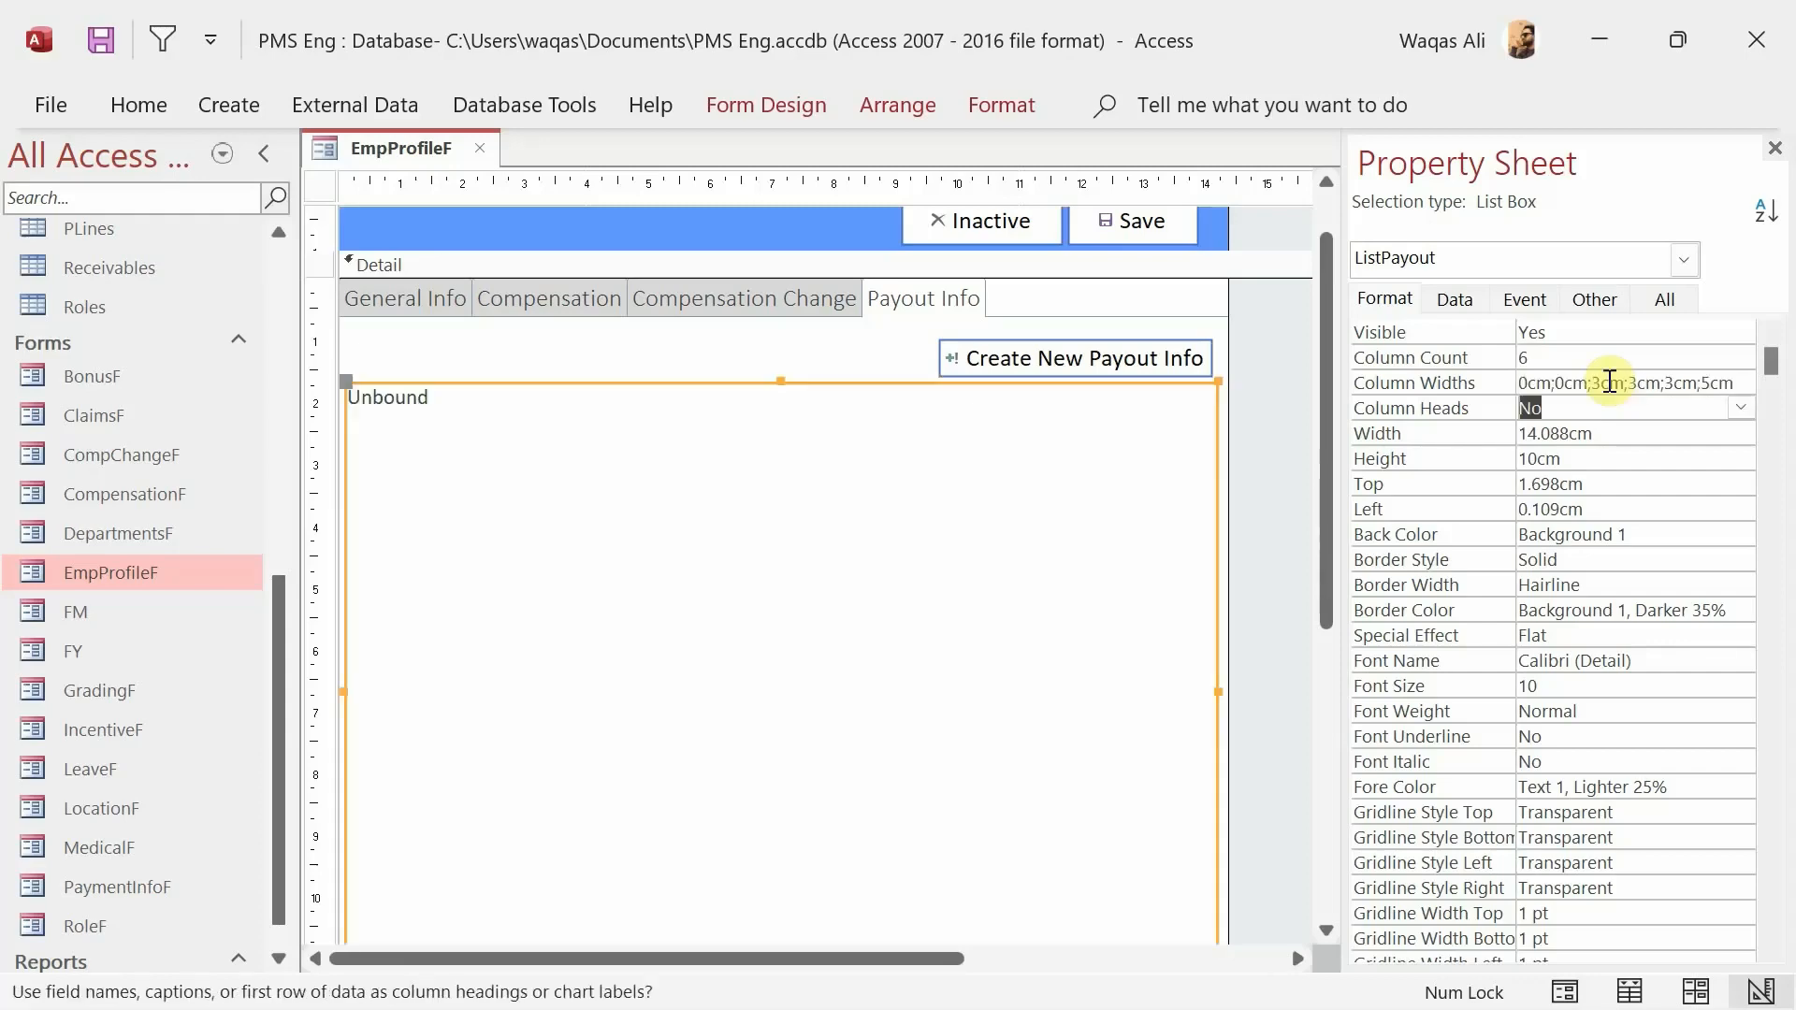
- Open the payout list box's row source query and enlarge its design grid, ready to enter criteria for EmpID
left_click(1461, 299)
left_click(1583, 359)
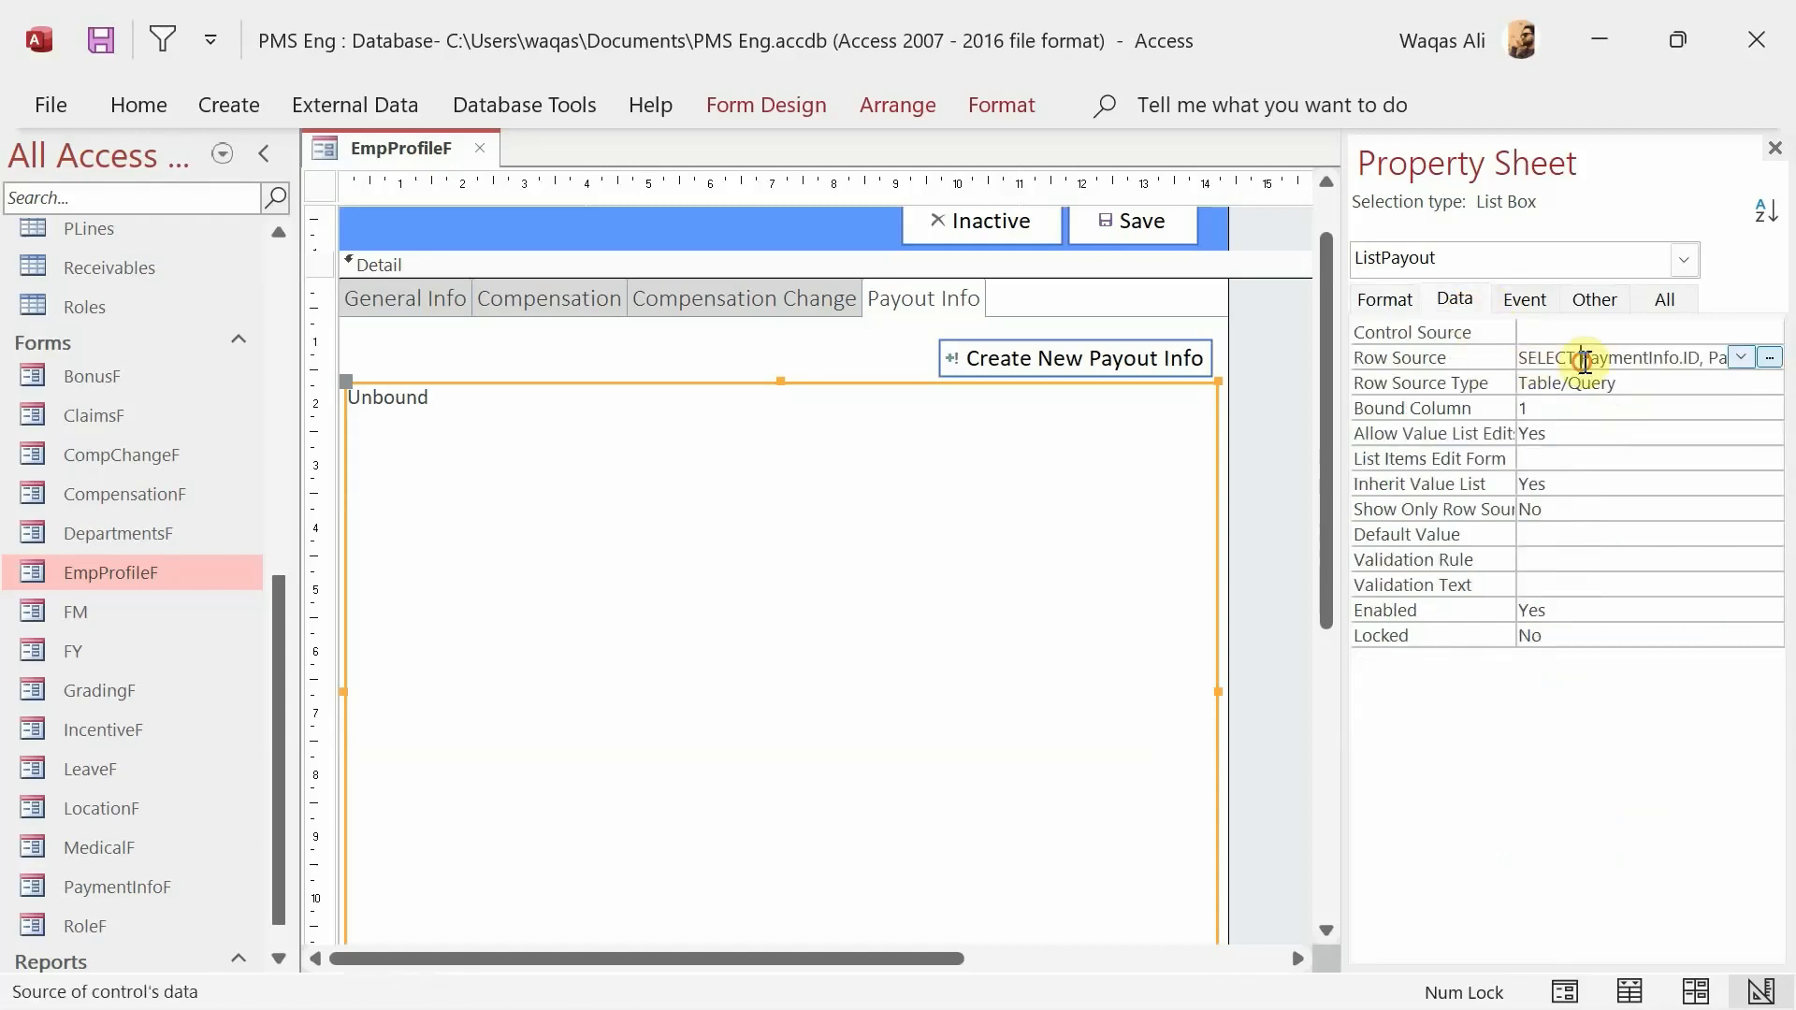
left_click(1769, 358)
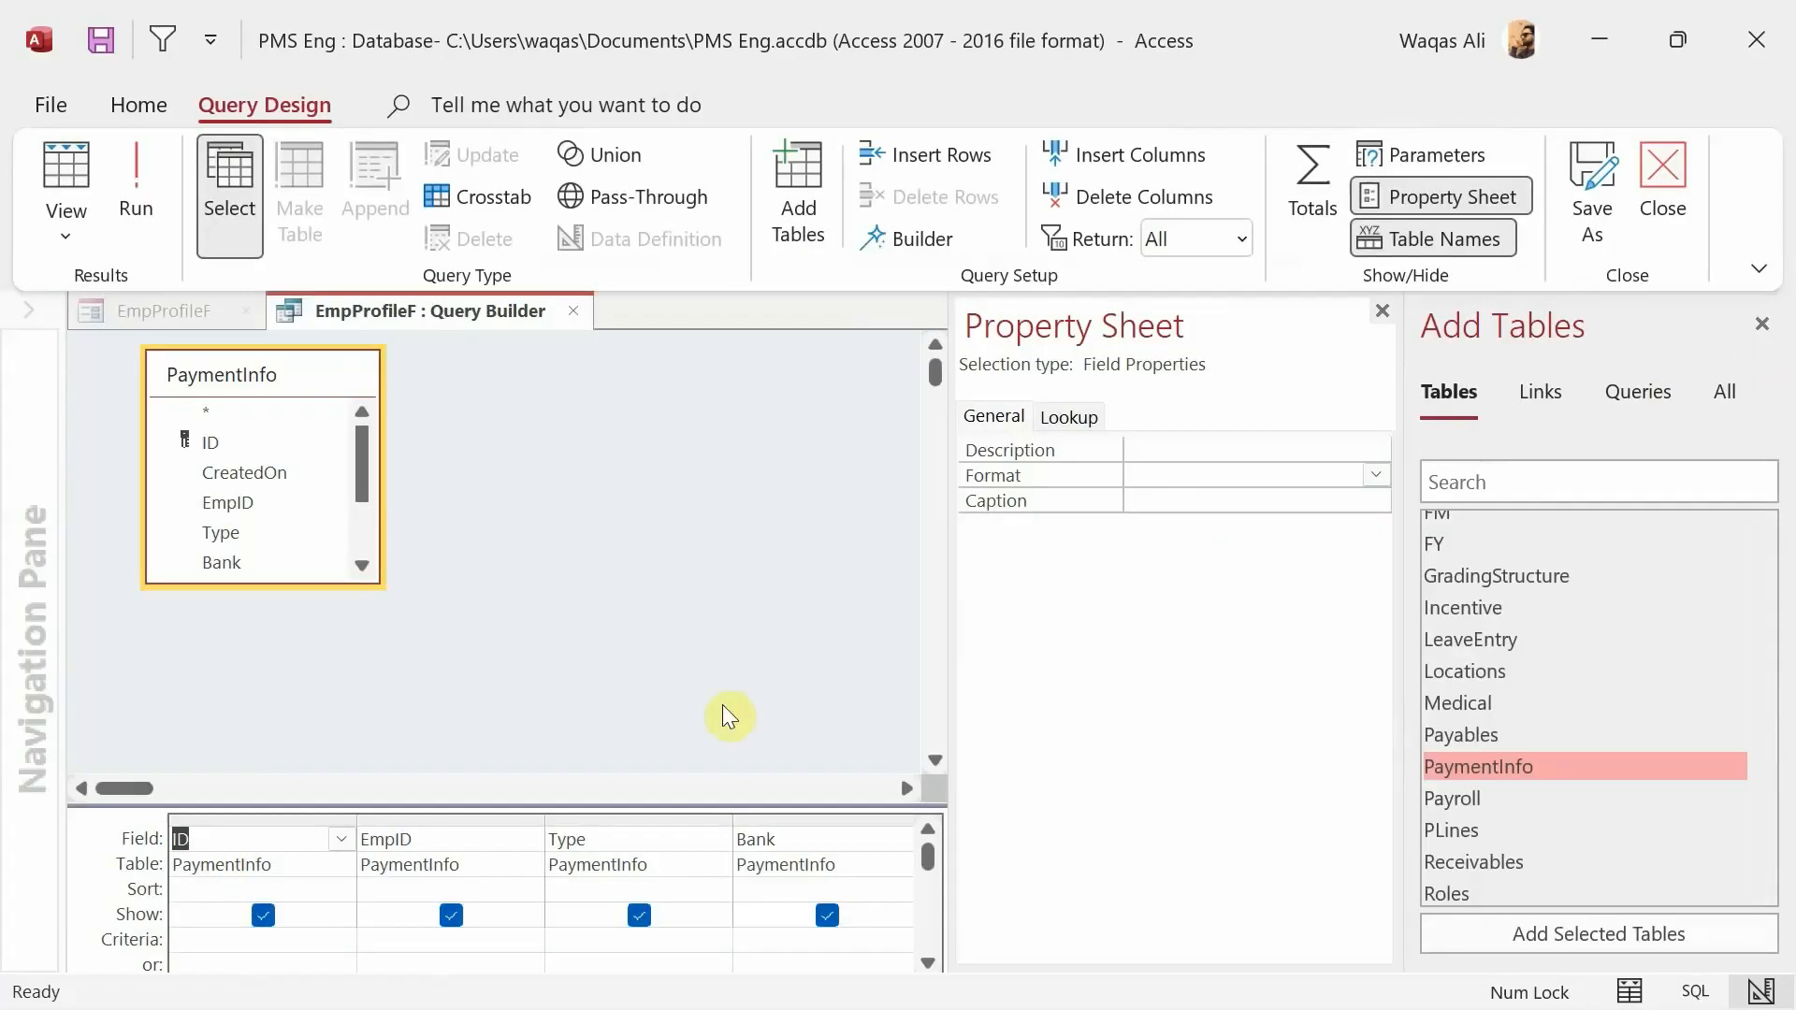
left_click_drag(508, 807, 510, 694)
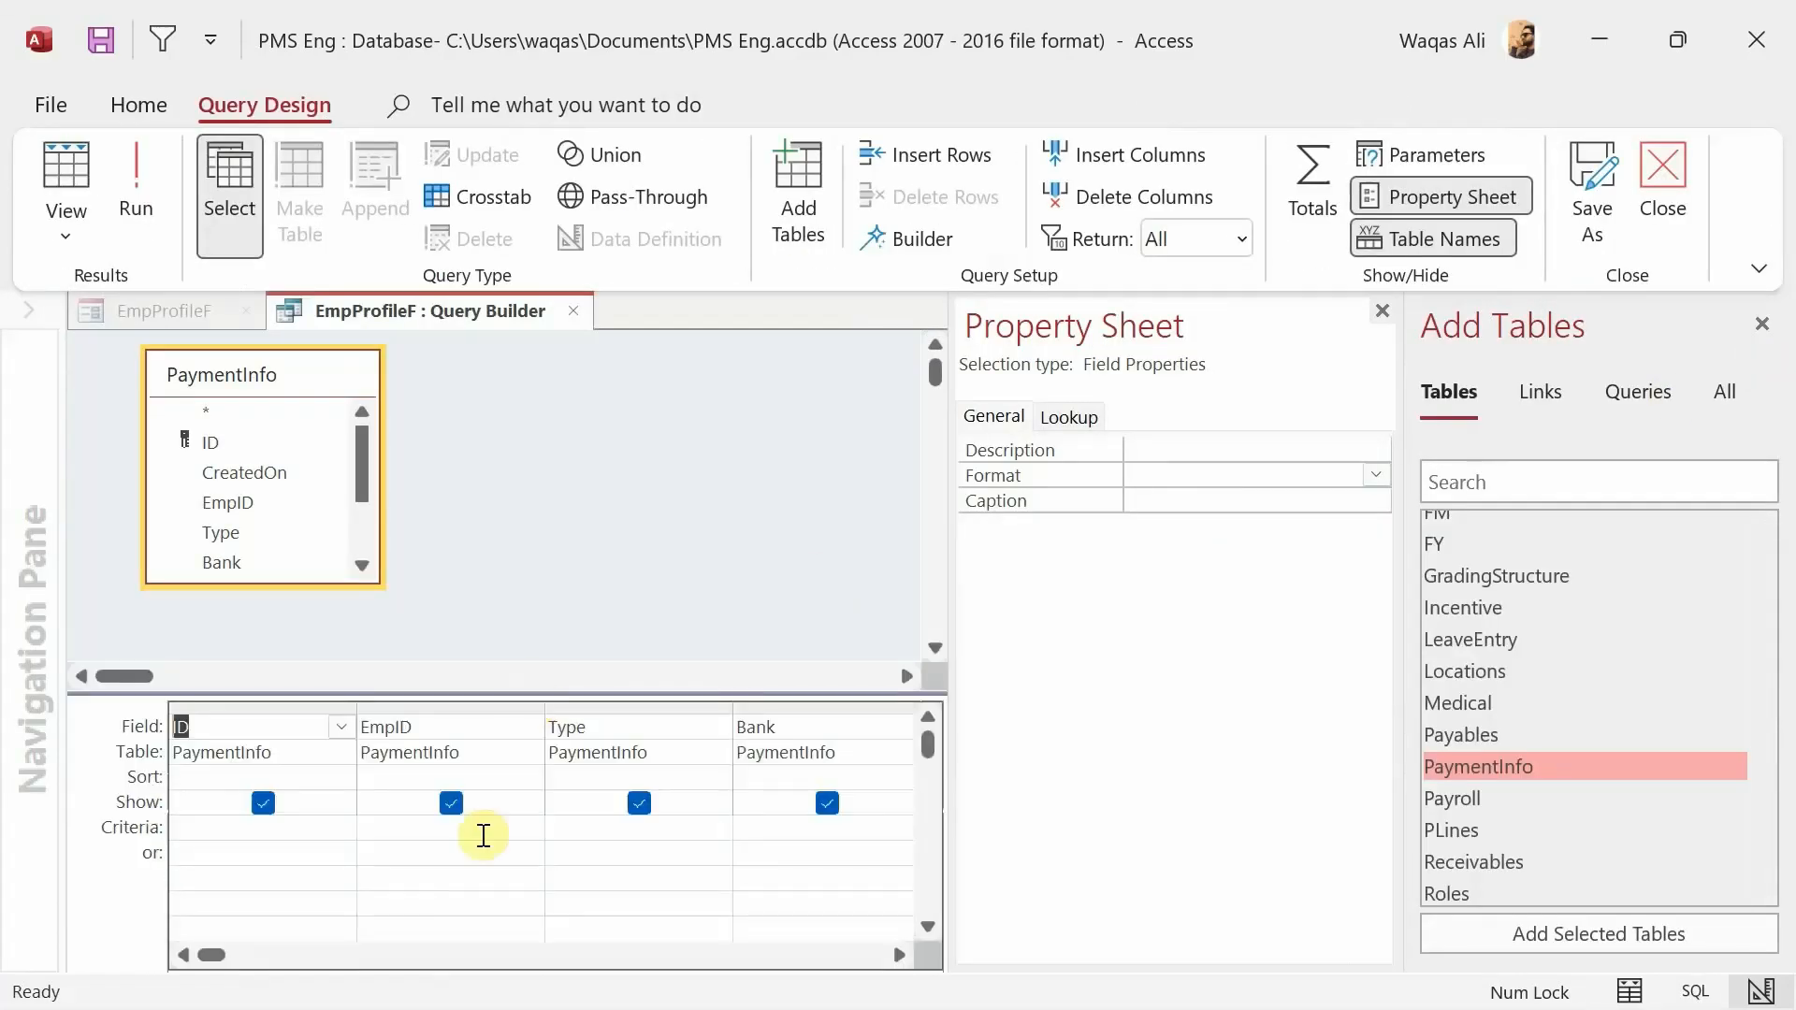
left_click(488, 832)
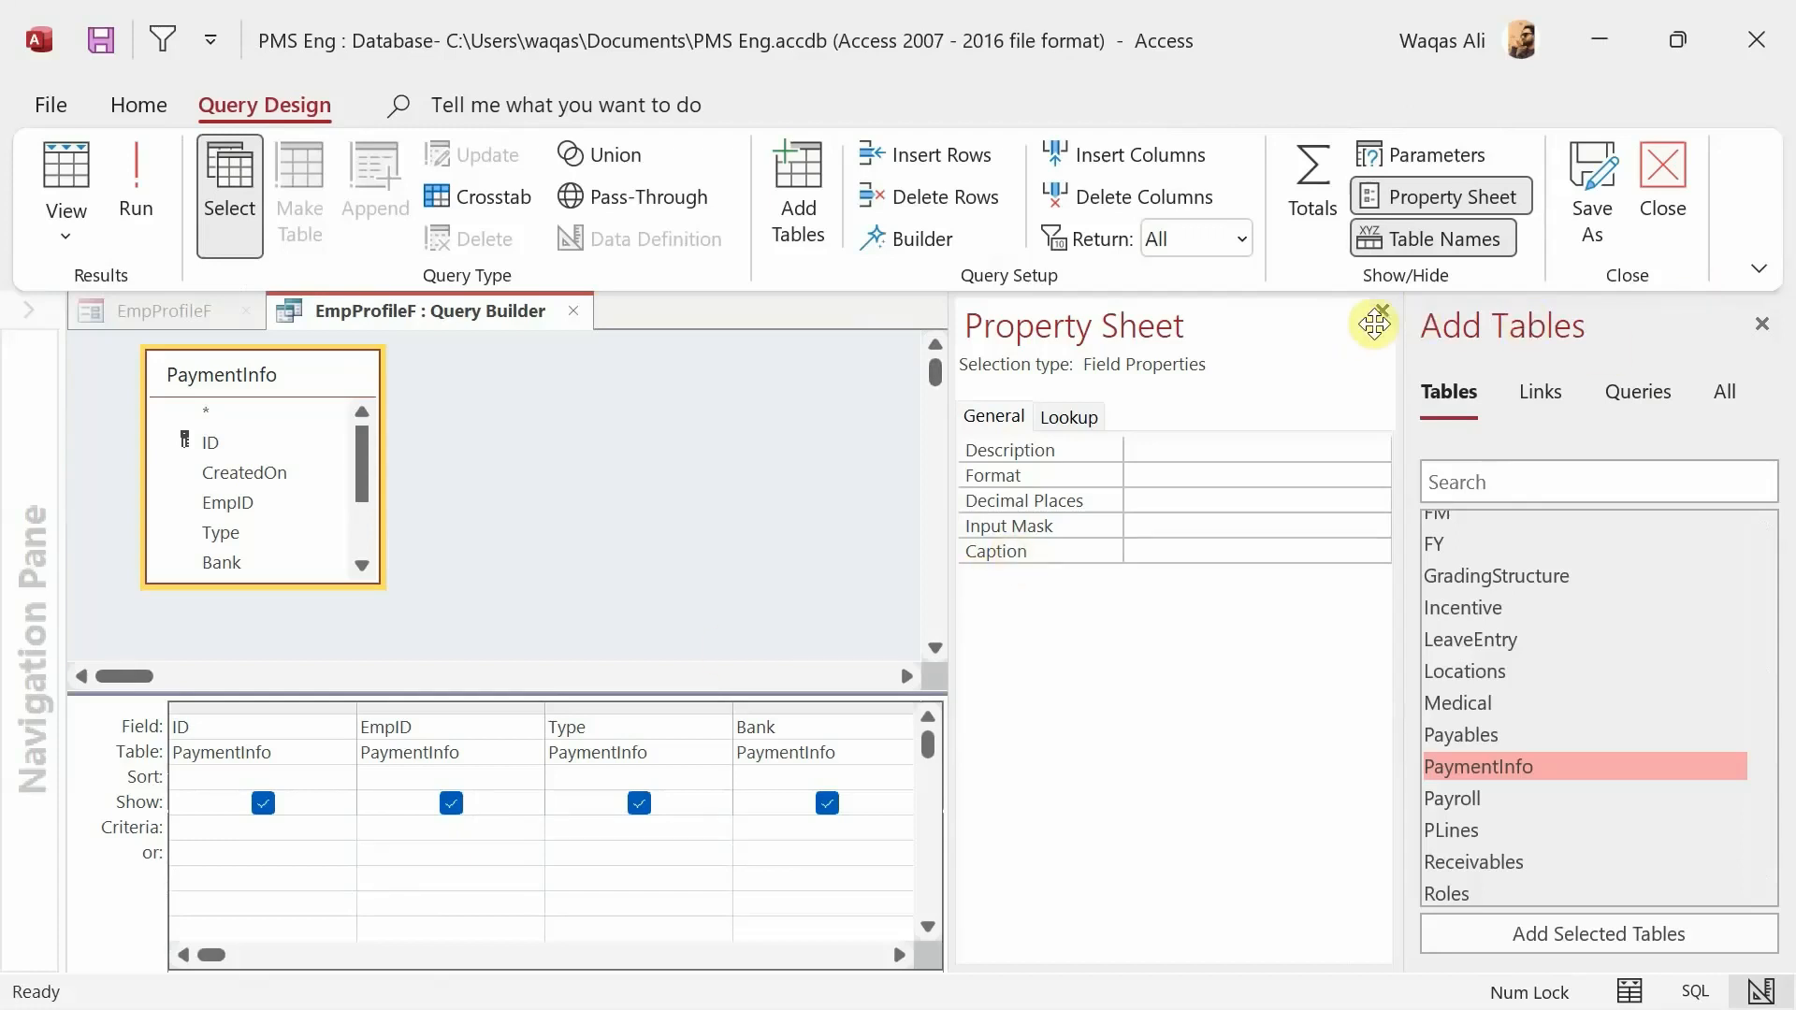
left_click(1382, 310)
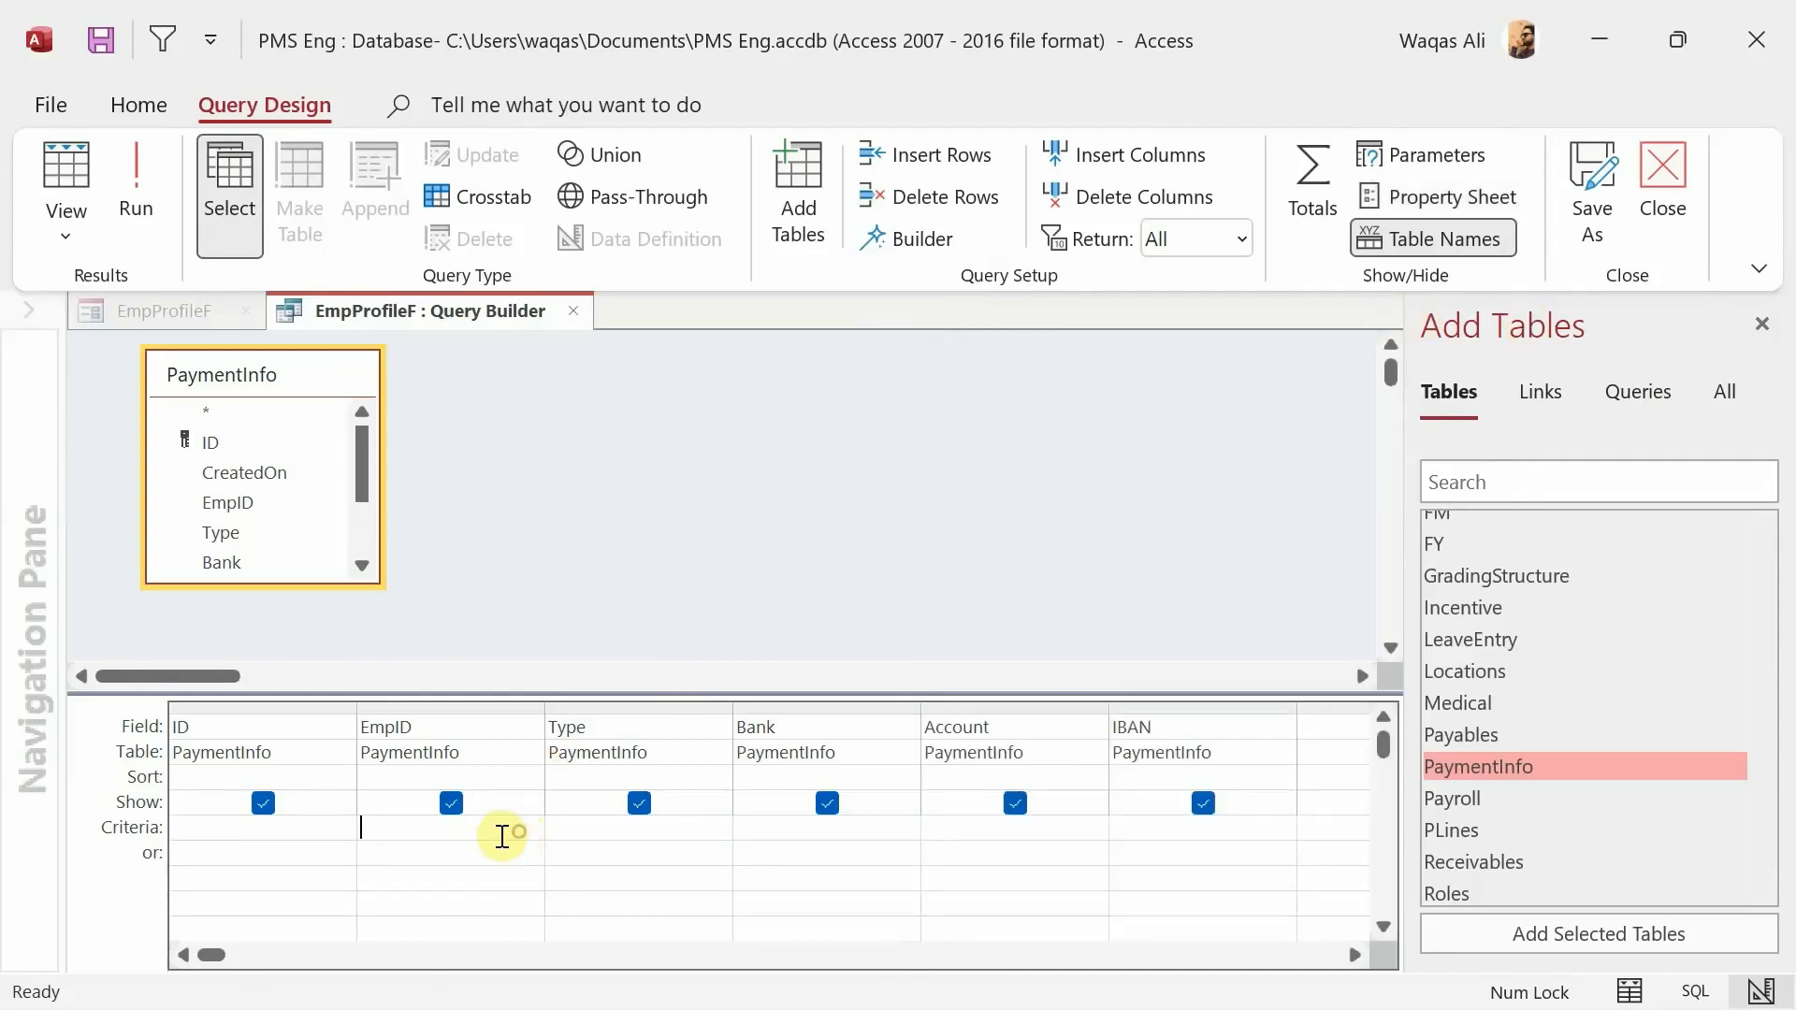
- Set the EmpID criteria to [Forms]![EmpProfileF]![EmpID]
type("Forms")
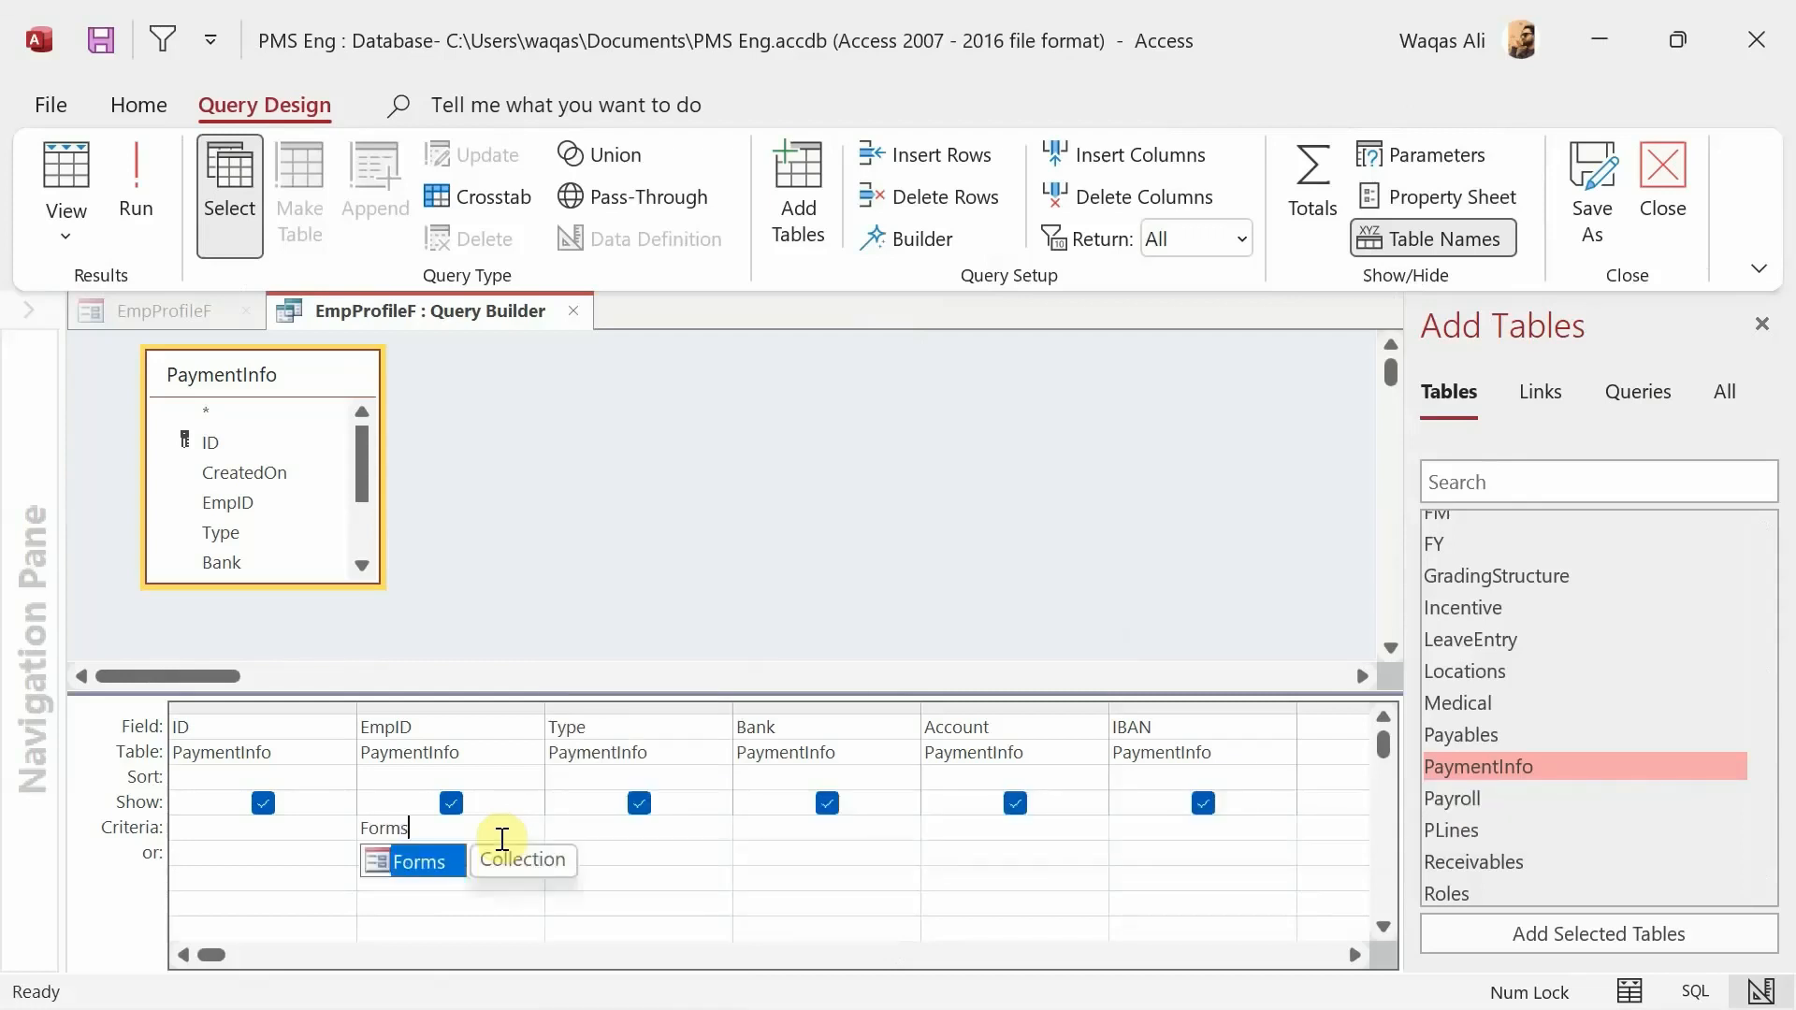
key("Tab")
type("!")
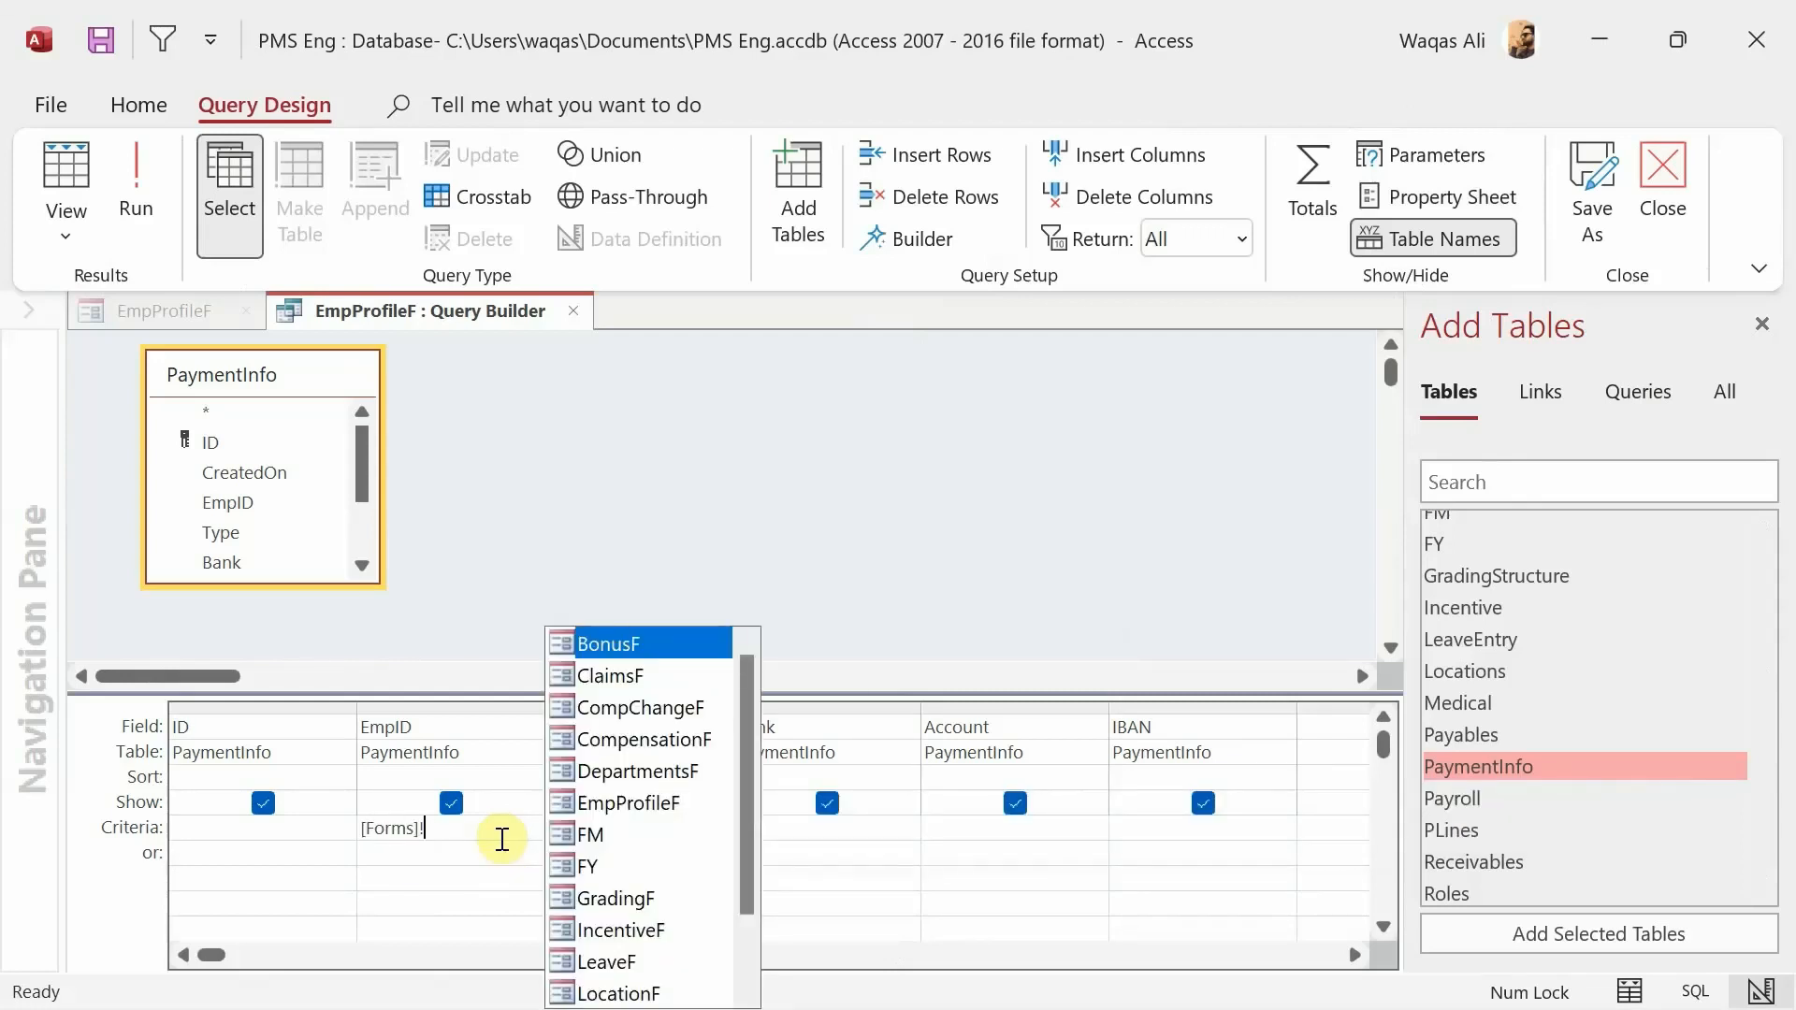
type("EmpP")
key("Tab")
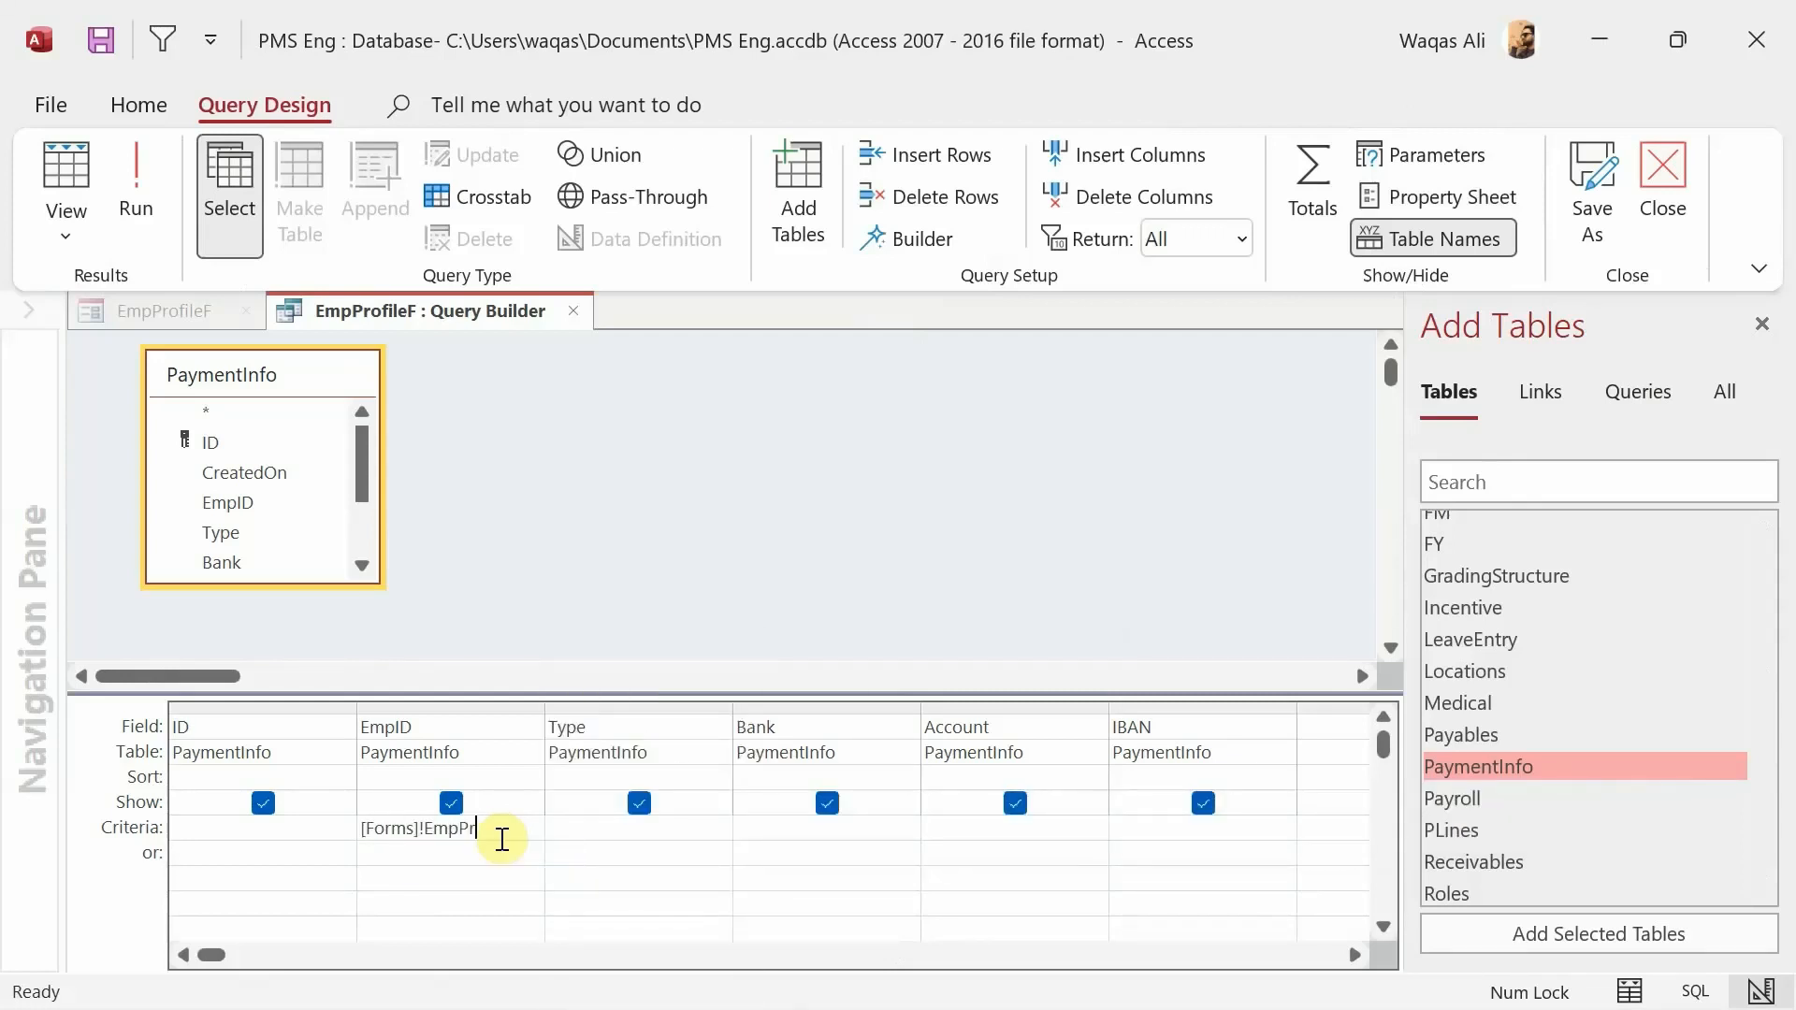
type("![")
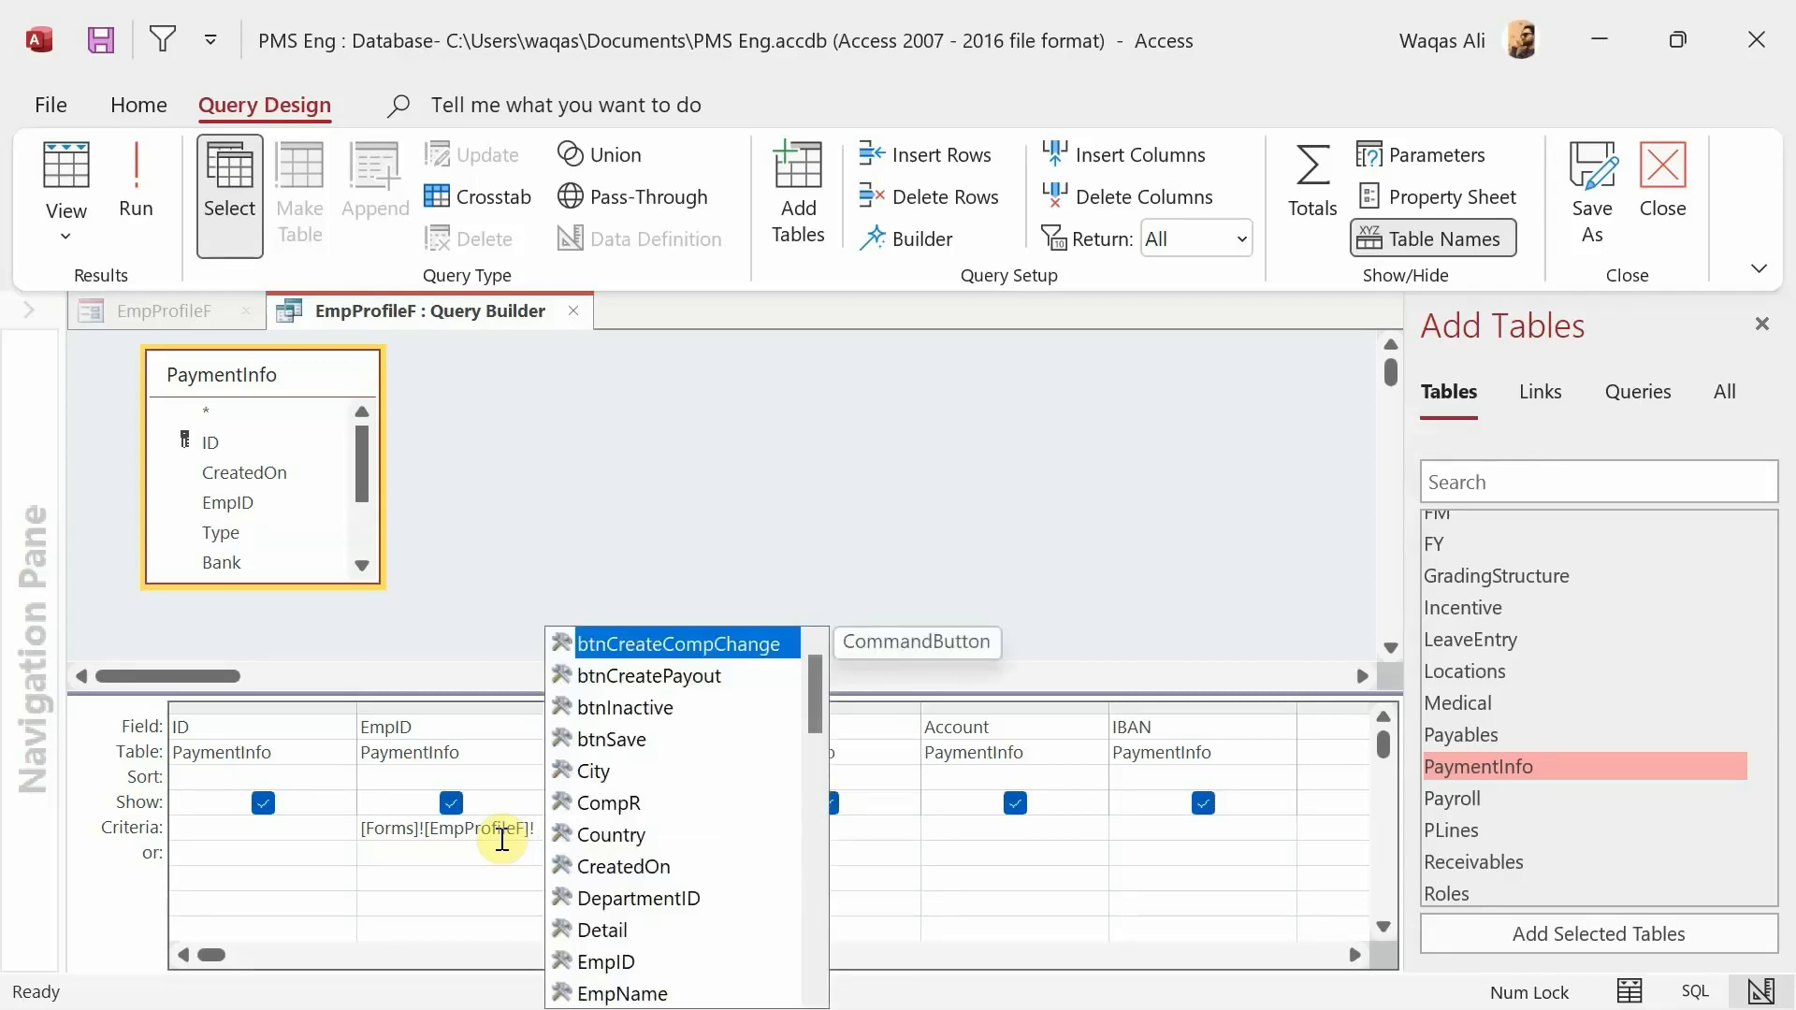
type("Emp")
key("Tab")
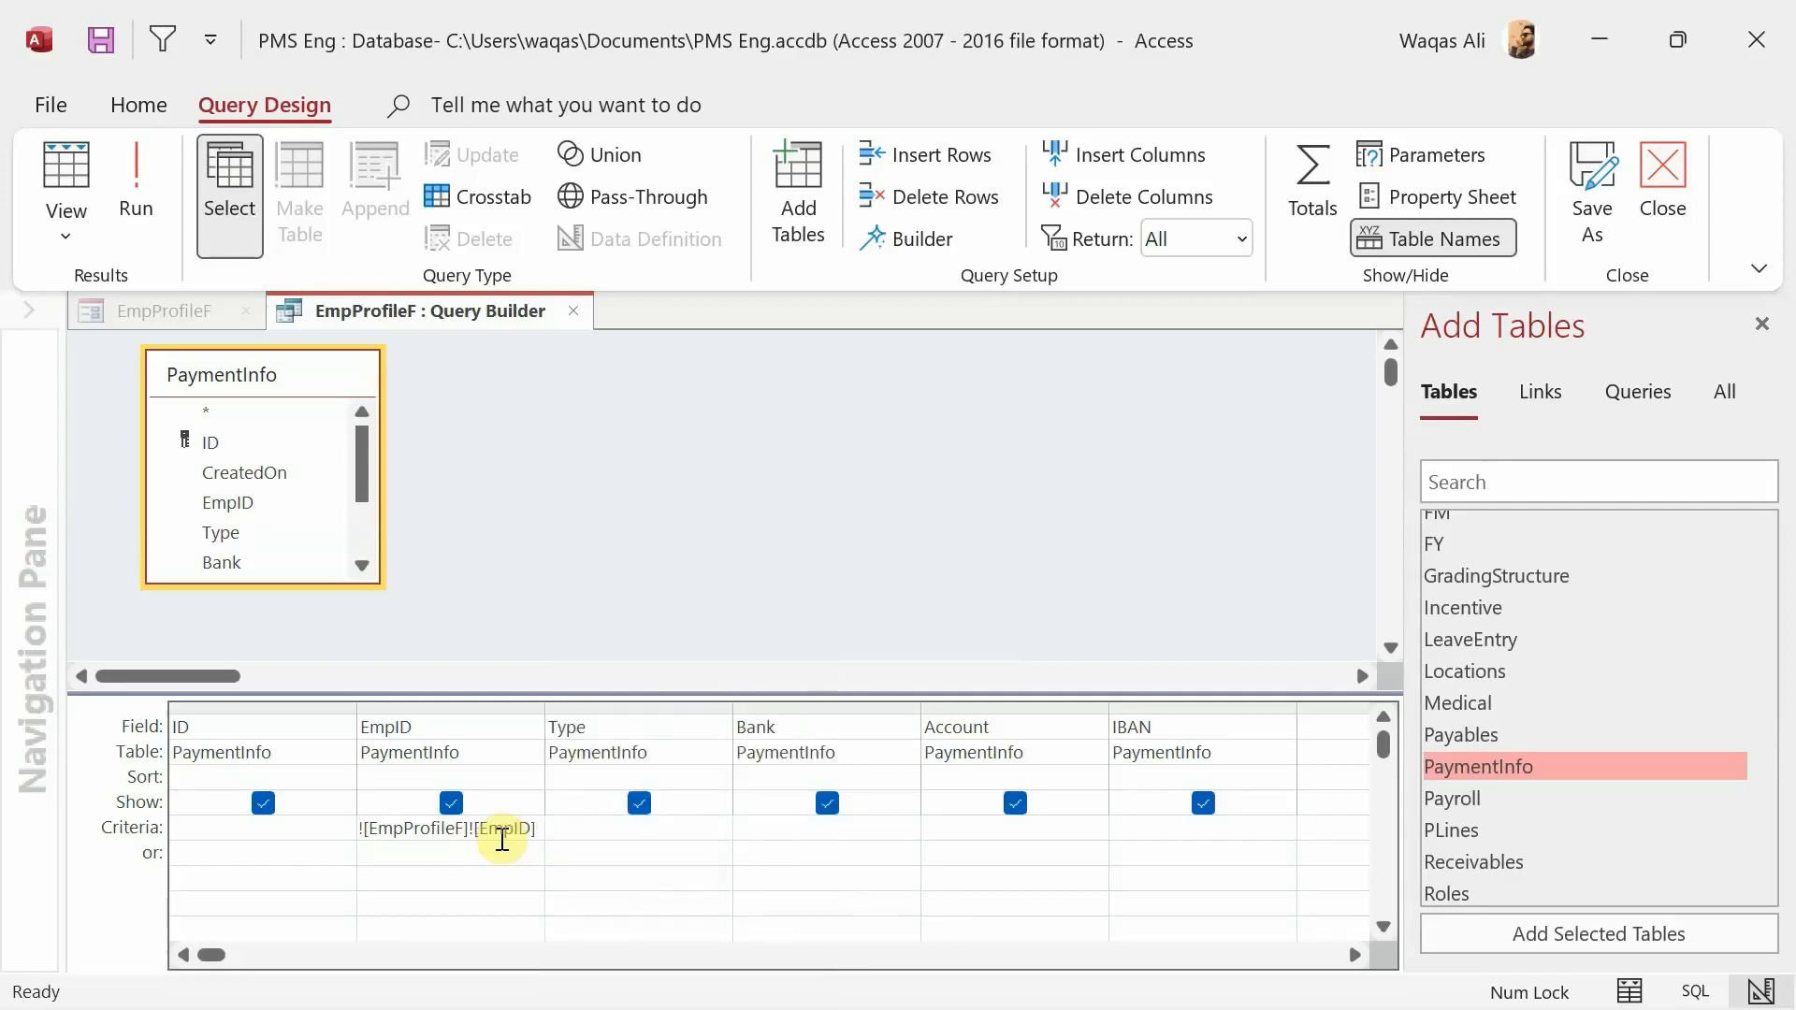
- Close the row source query and save the EmpProfileF form
left_click(571, 310)
right_click(367, 152)
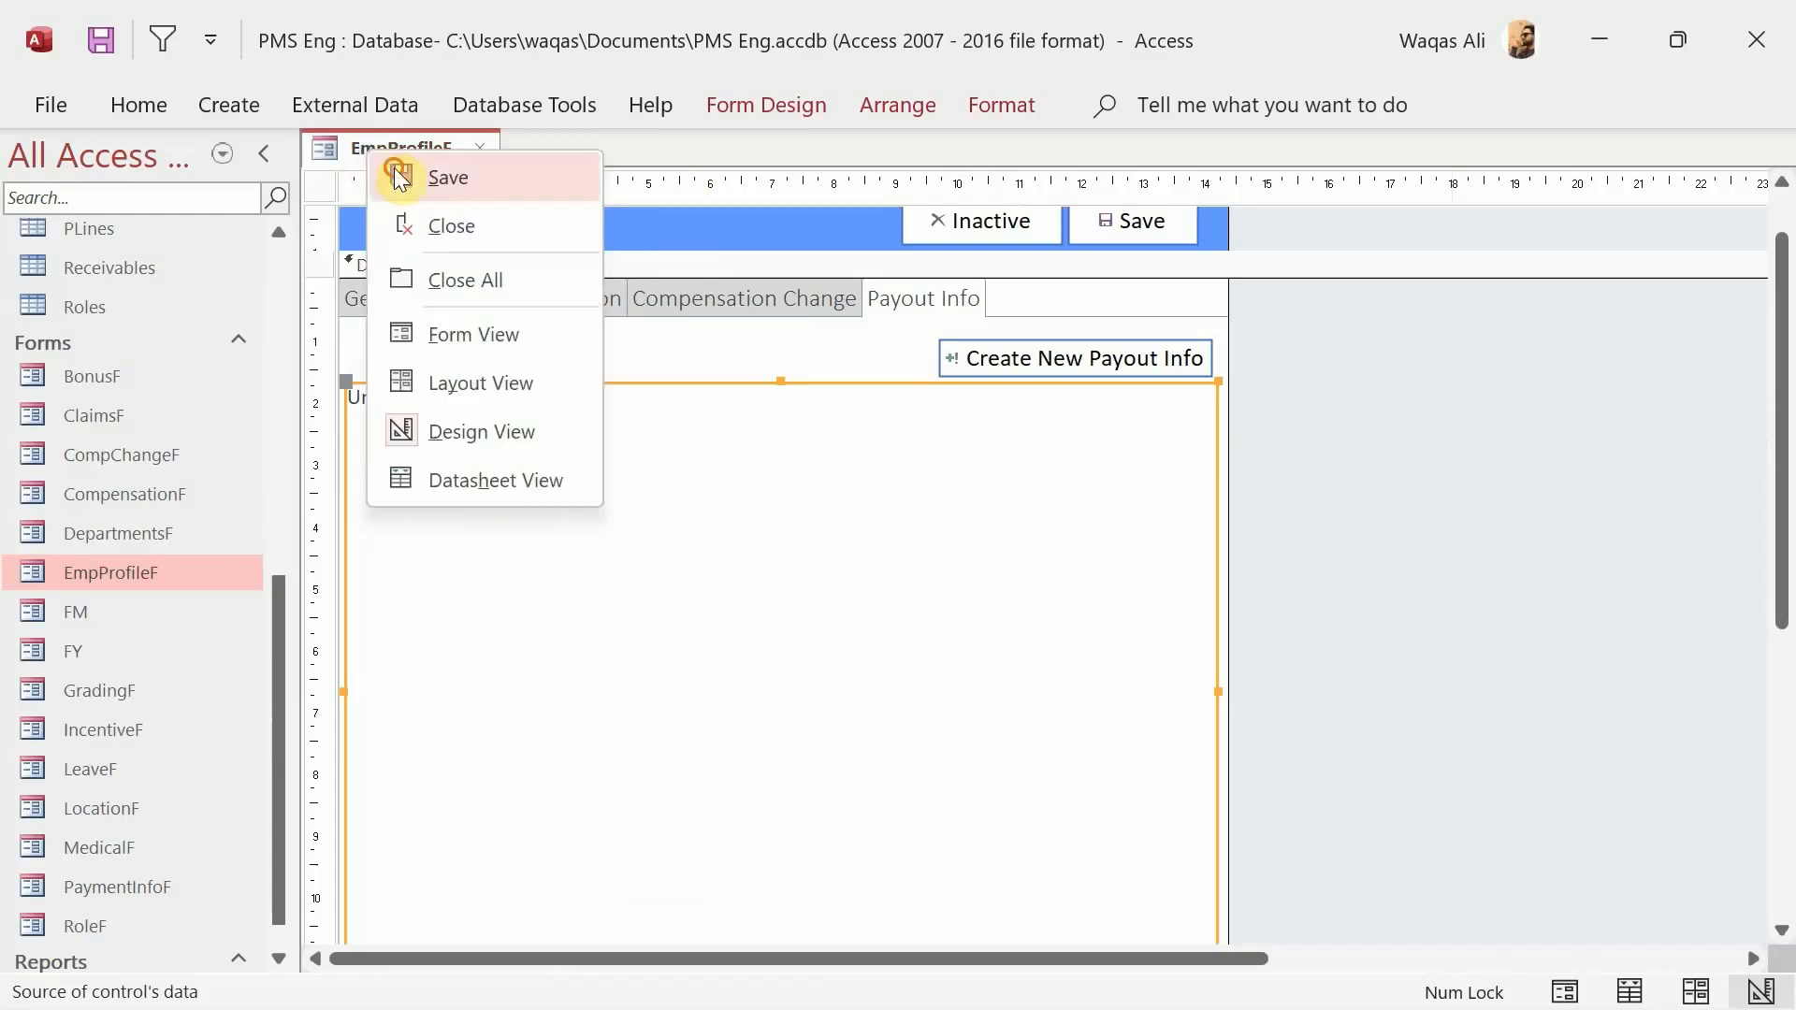
left_click(399, 176)
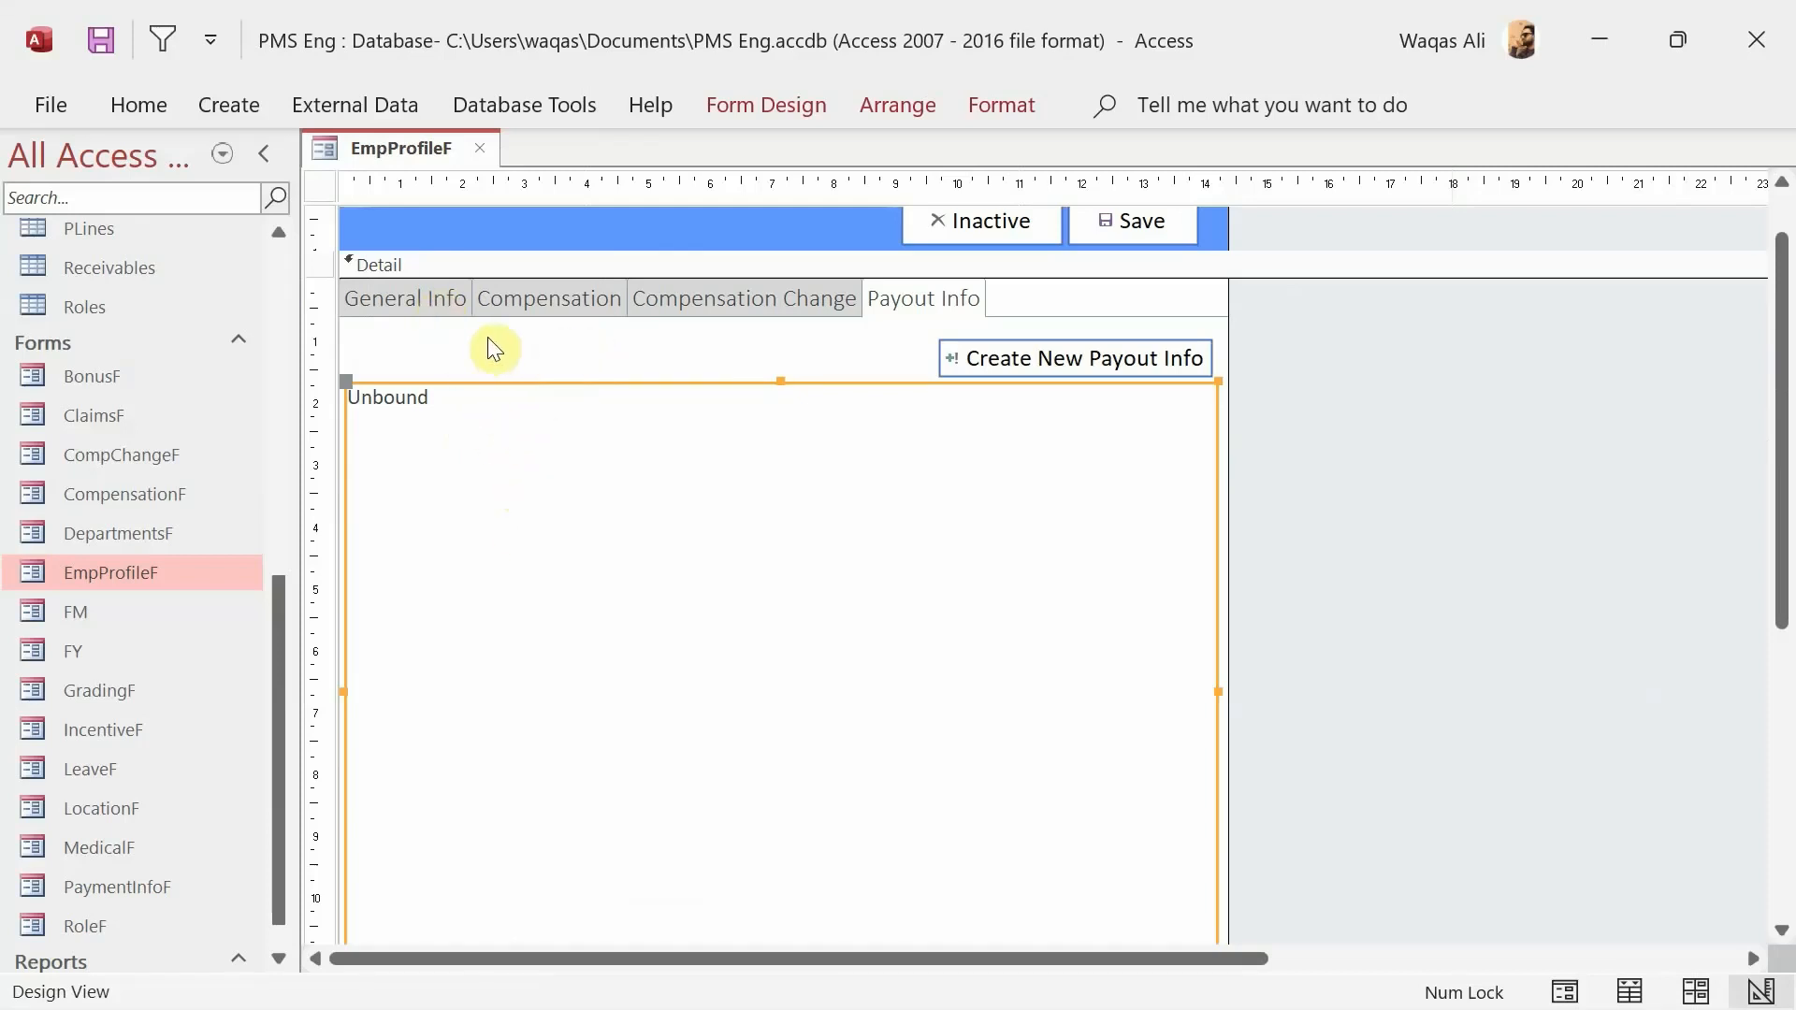
- Move the Create New Payout Info button slightly up and raise the payout list box's upper edge to about 1.5 cm
left_click(420, 299)
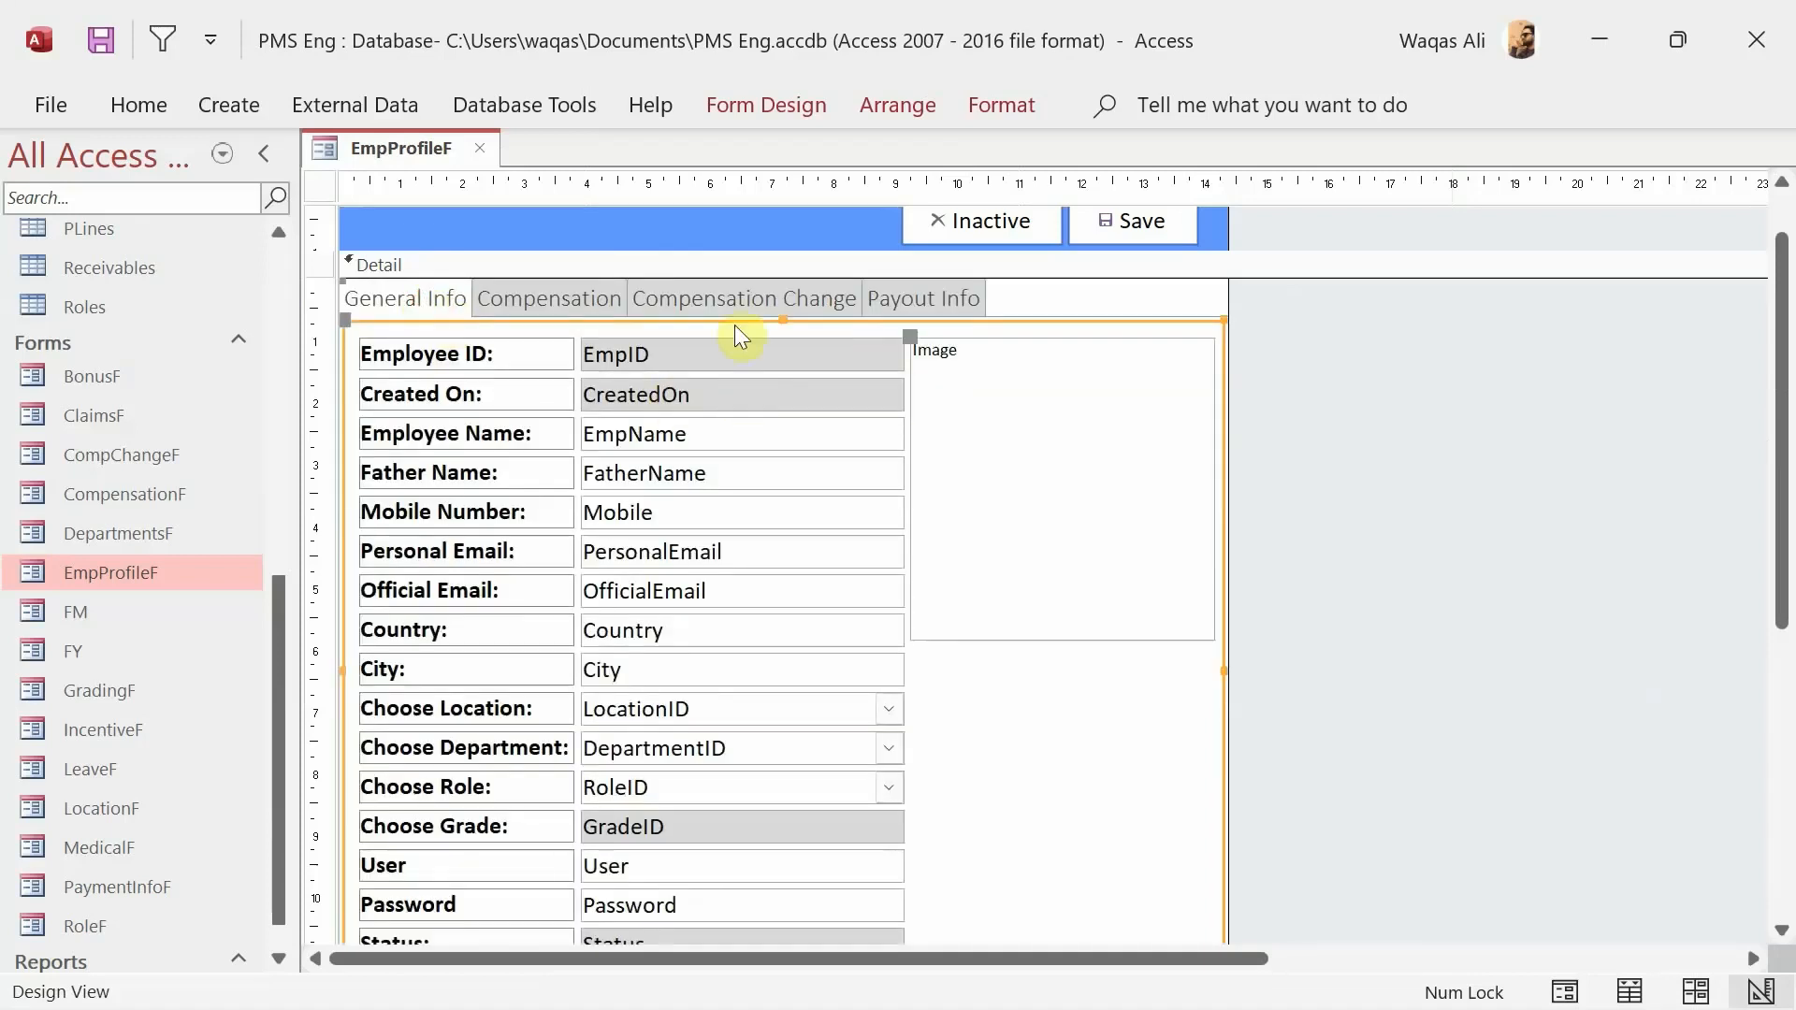
left_click(913, 300)
left_click(1043, 356)
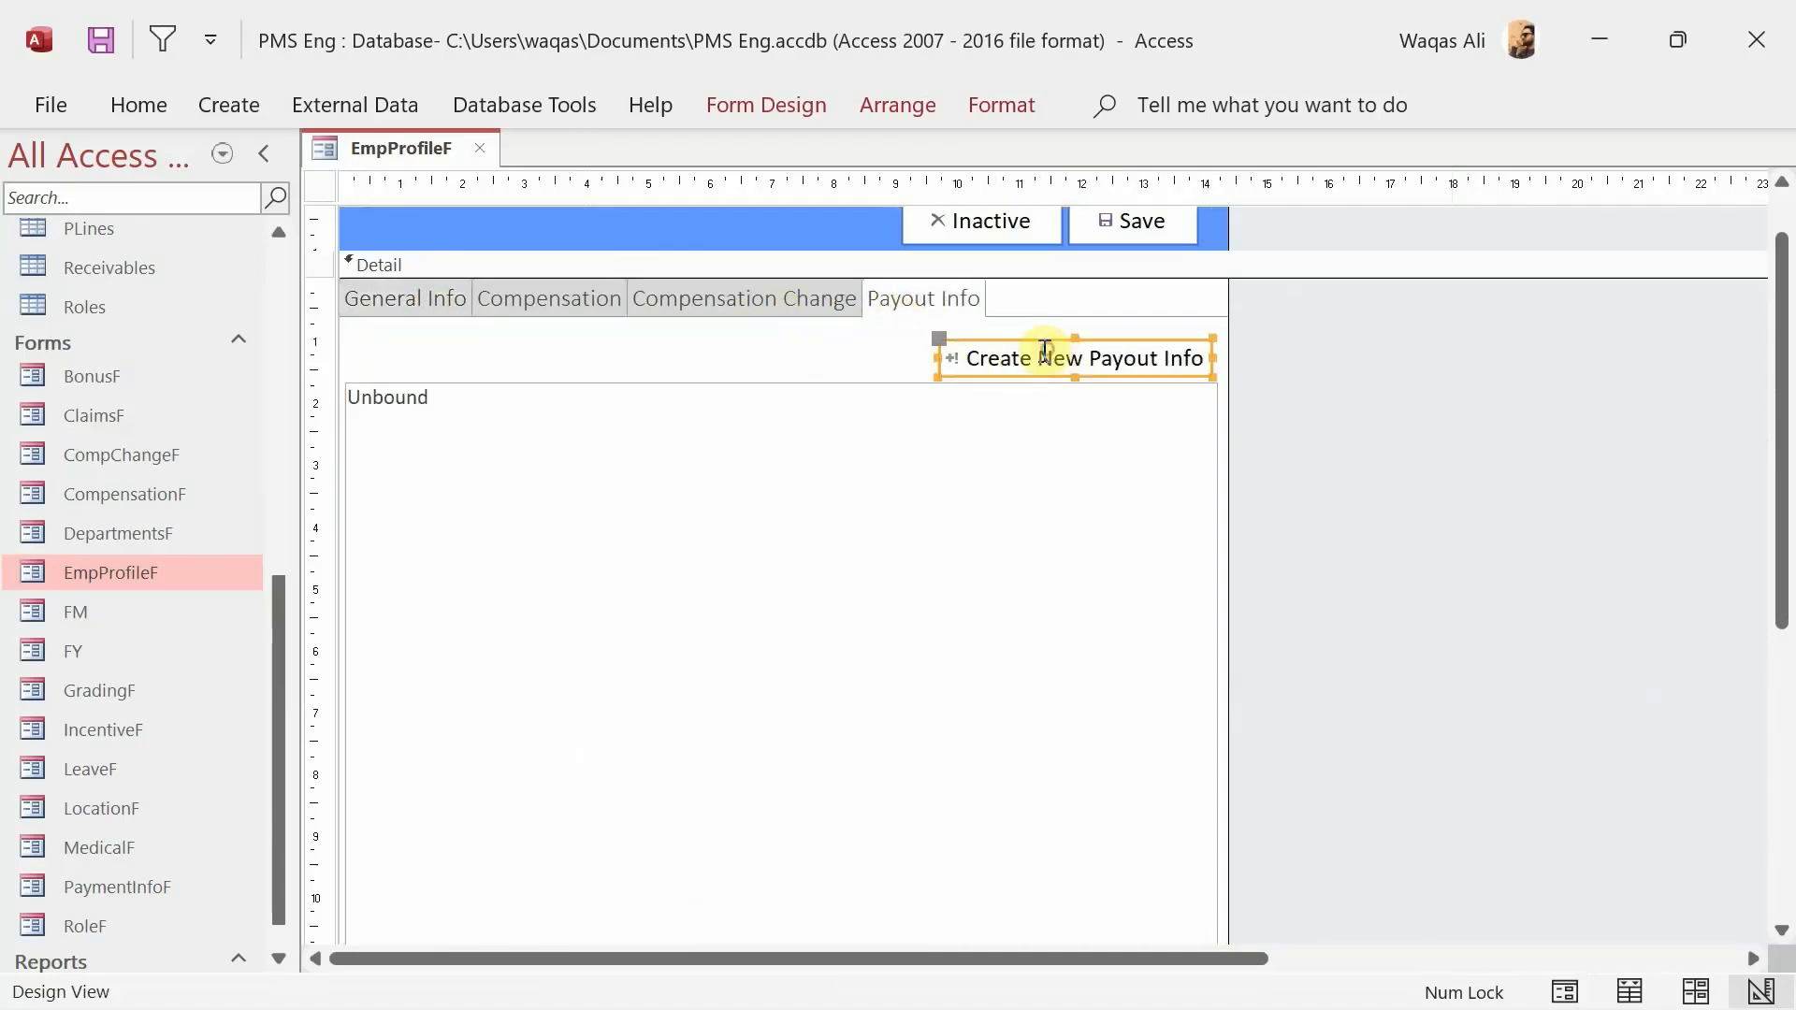
left_click_drag(1043, 353, 1044, 351)
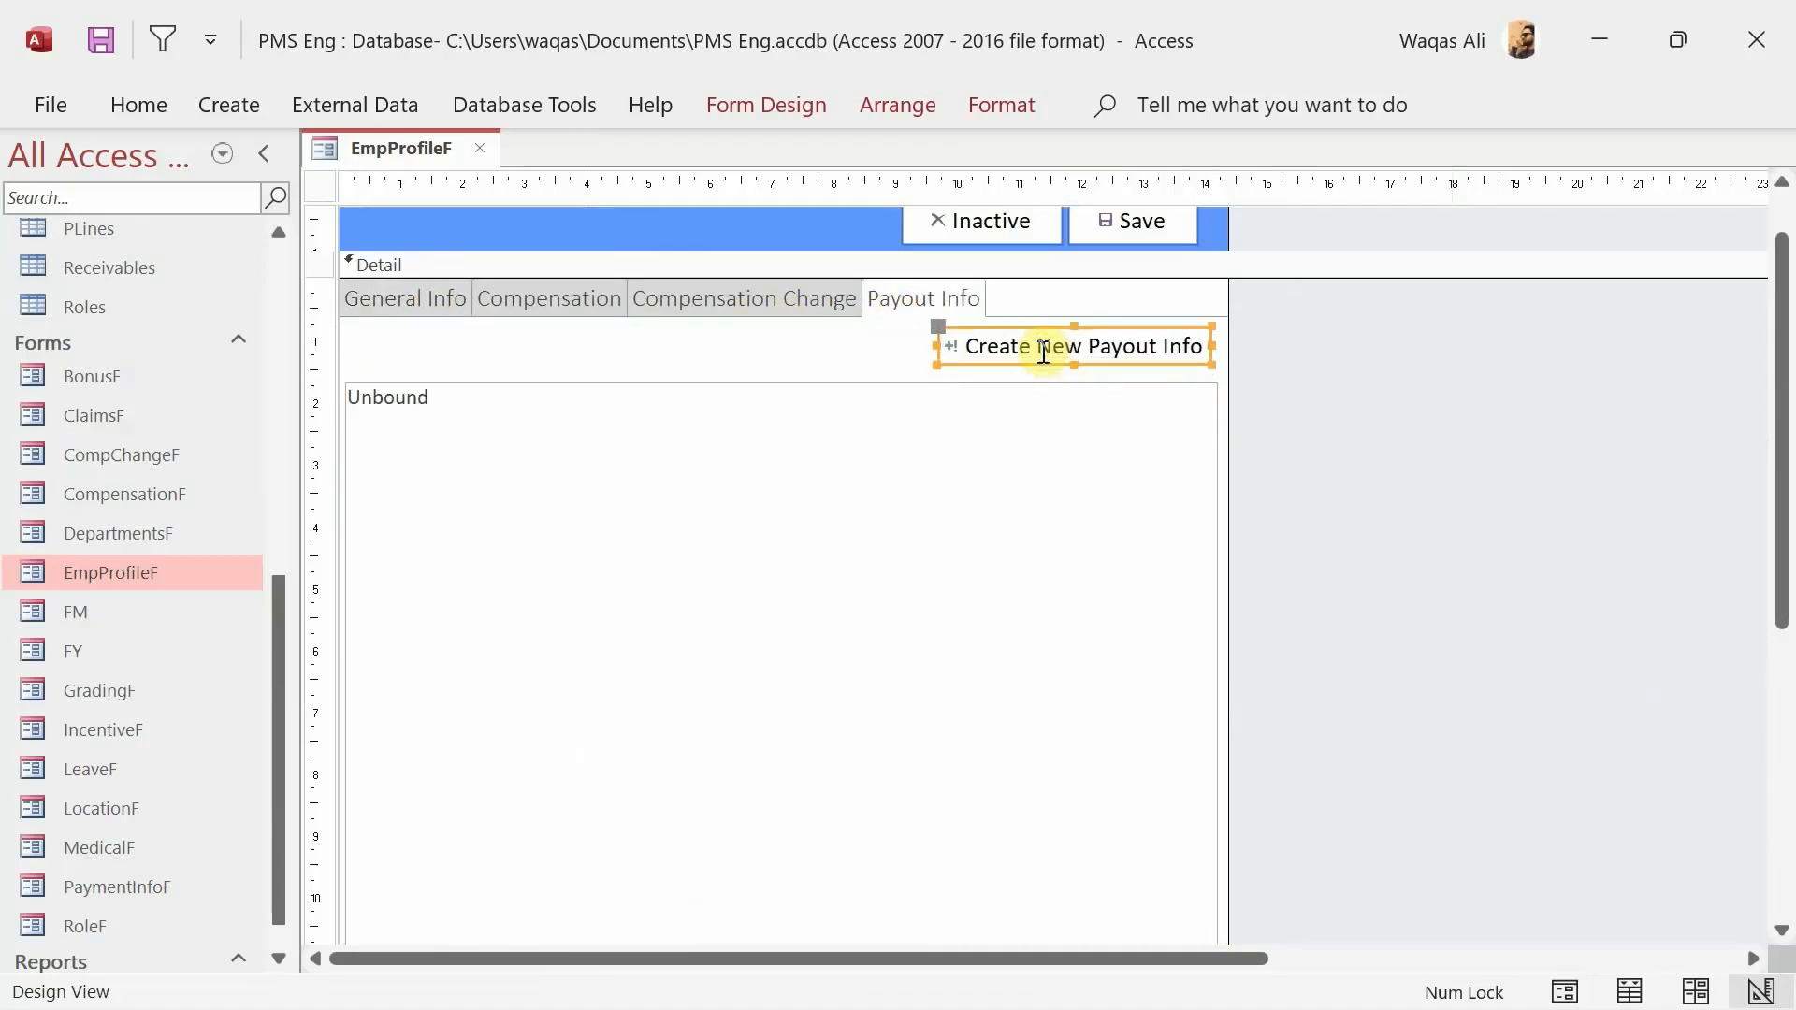
left_click(958, 452)
left_click_drag(776, 383, 771, 370)
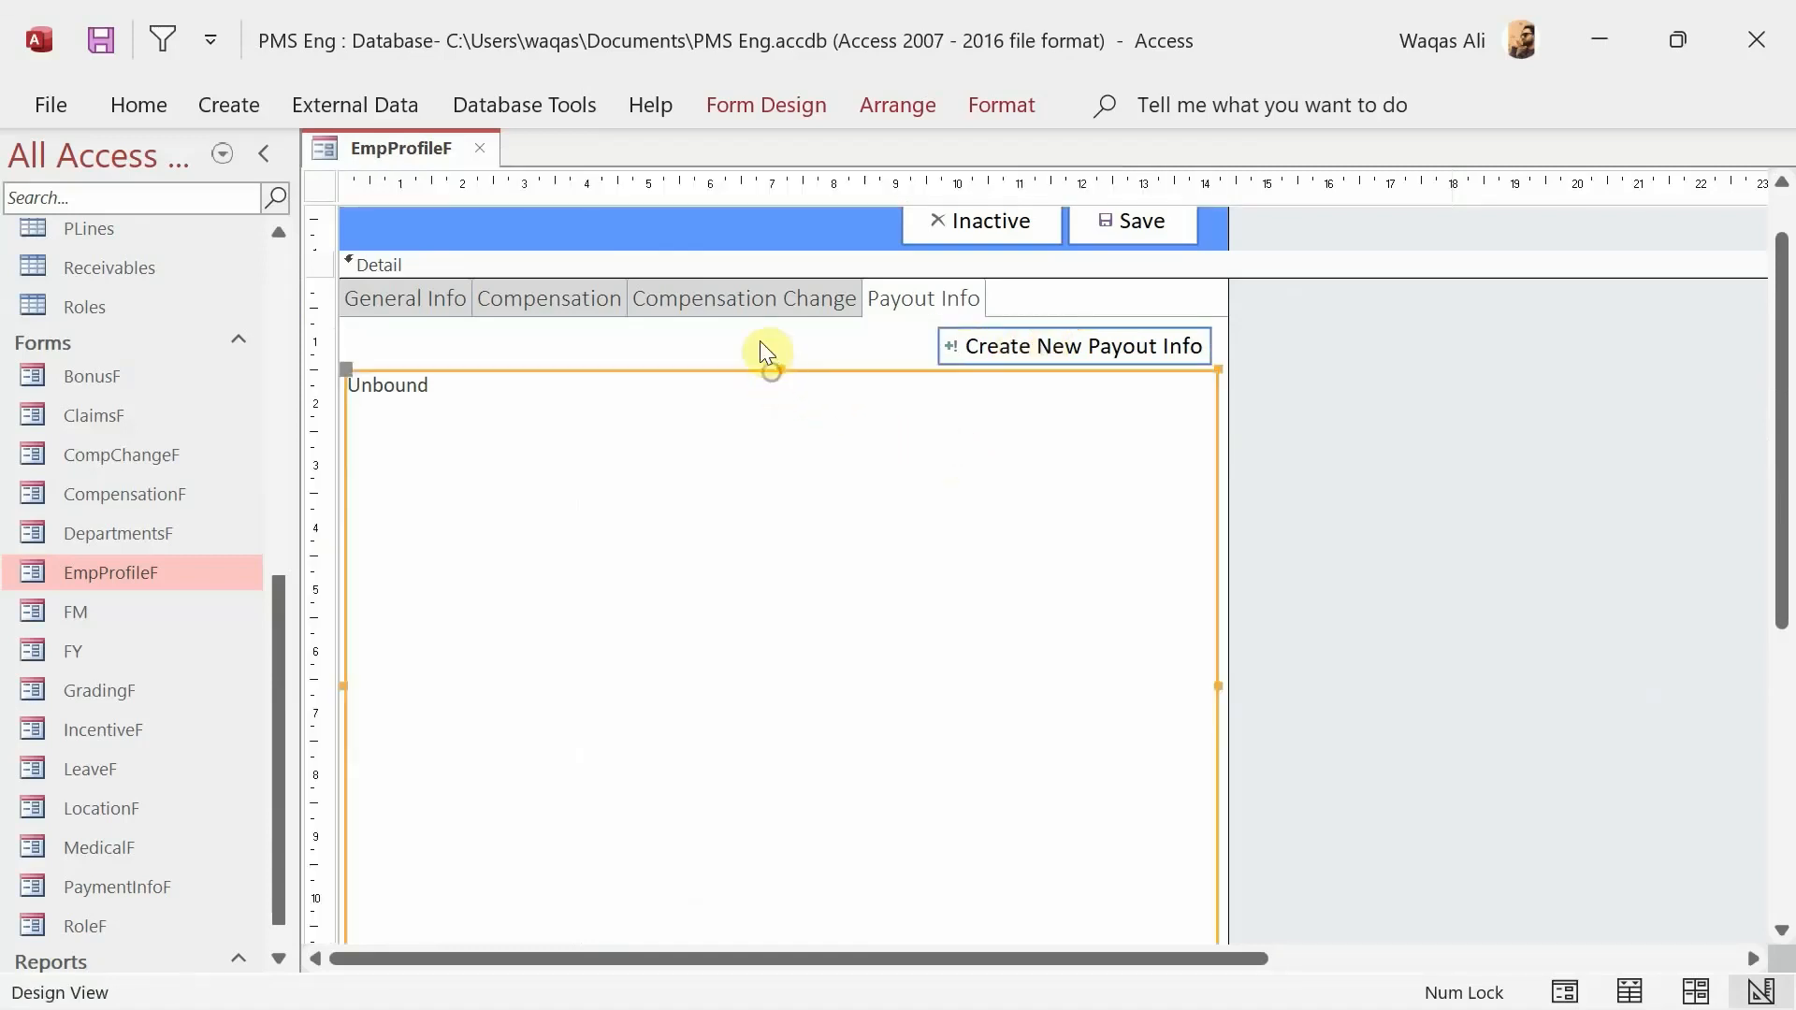
- Save the adjusted layout of the EmpProfileF form
right_click(384, 137)
key("Escape")
right_click(386, 153)
left_click(421, 181)
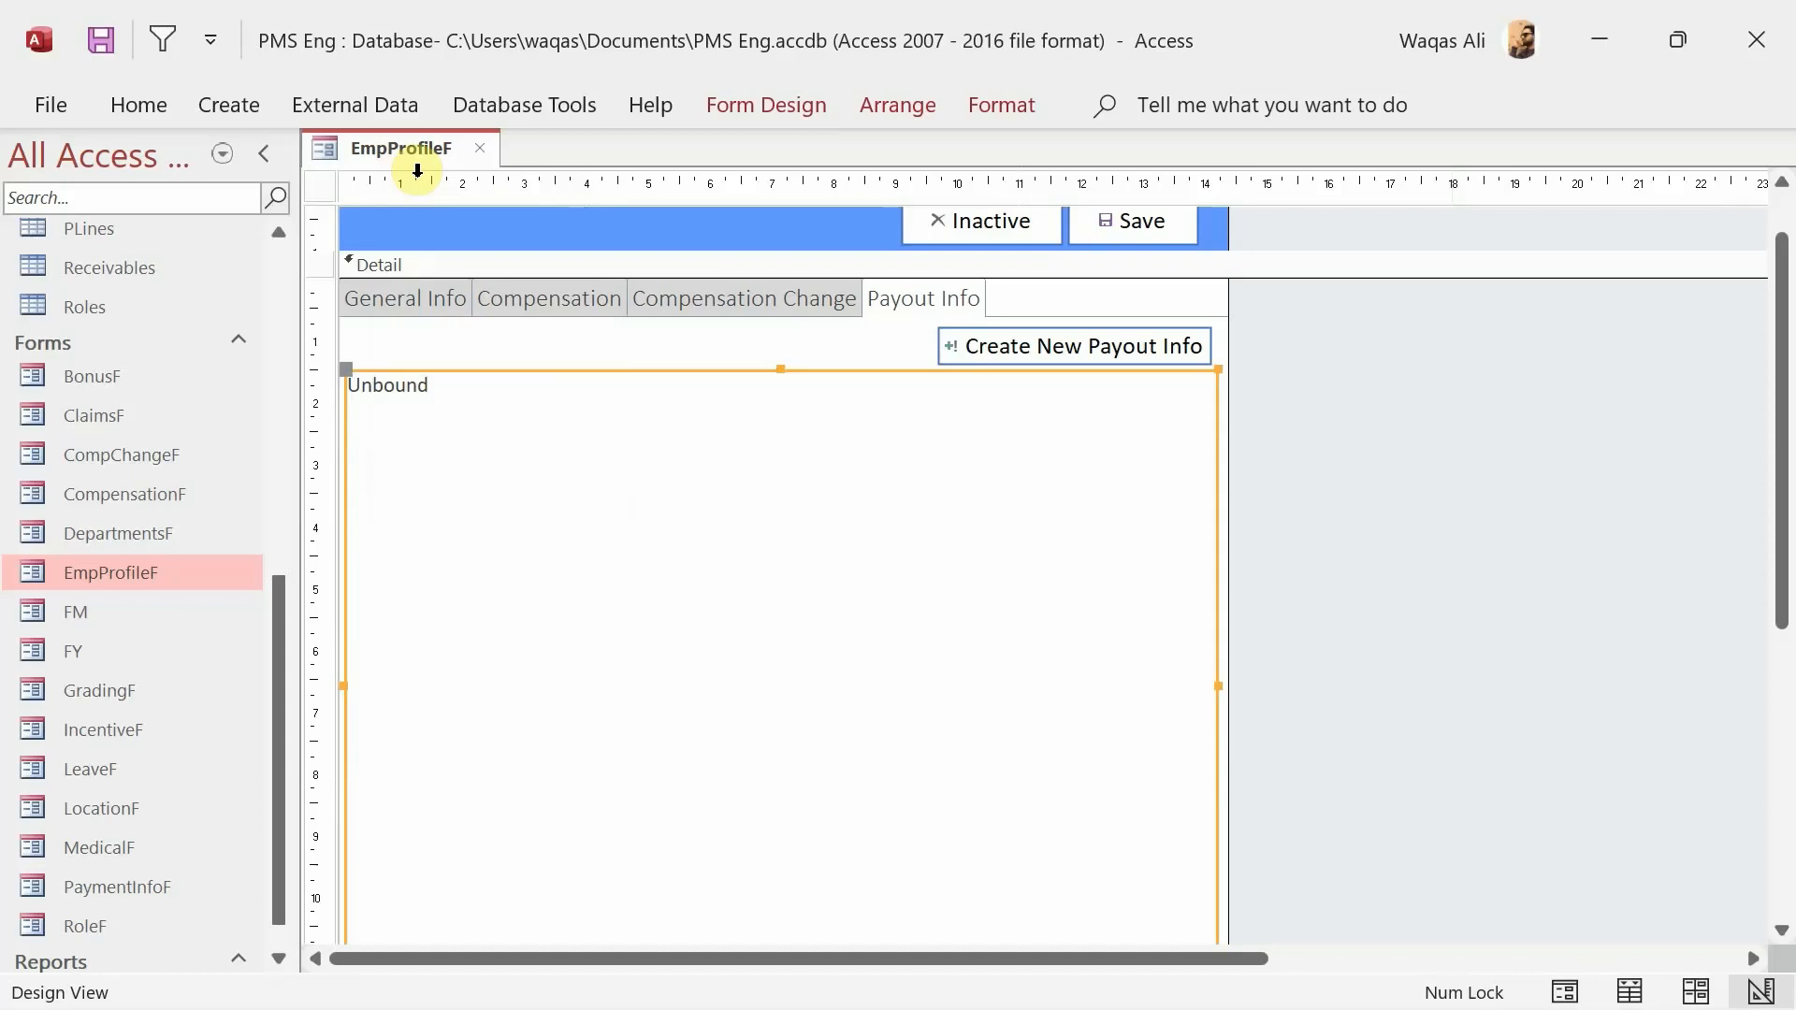
right_click(376, 147)
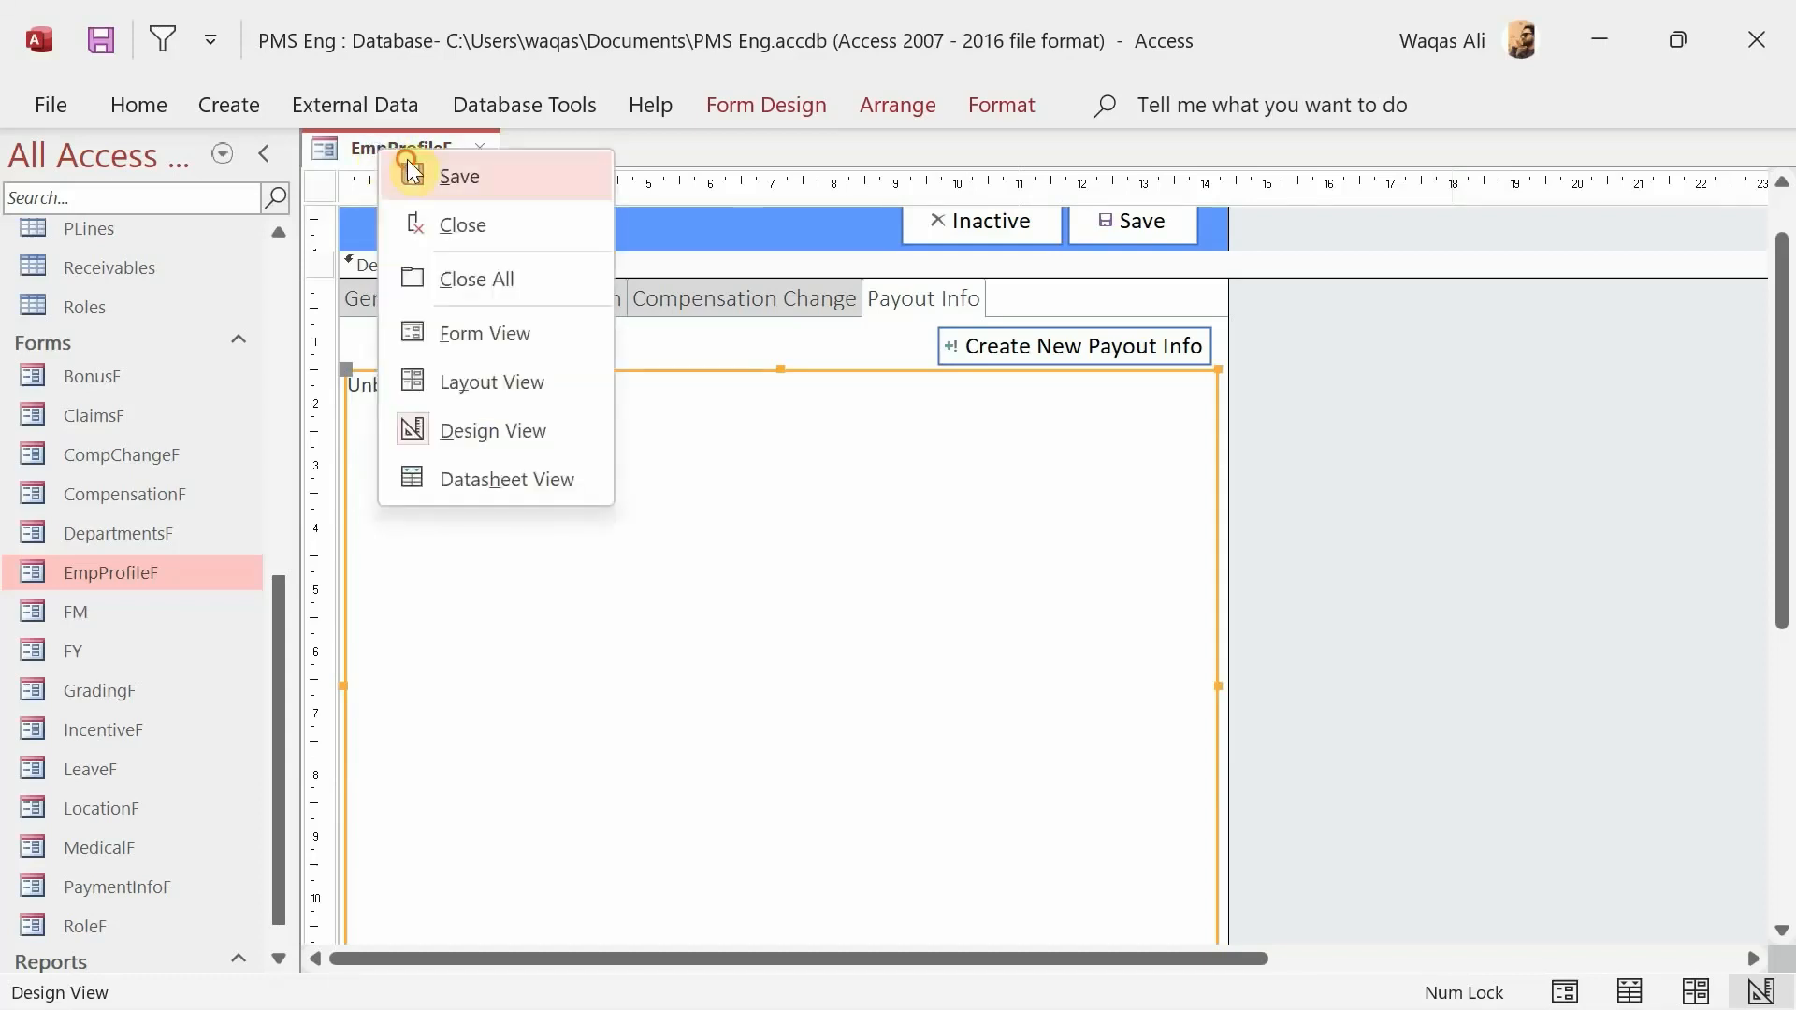
right_click(404, 150)
left_click(428, 157)
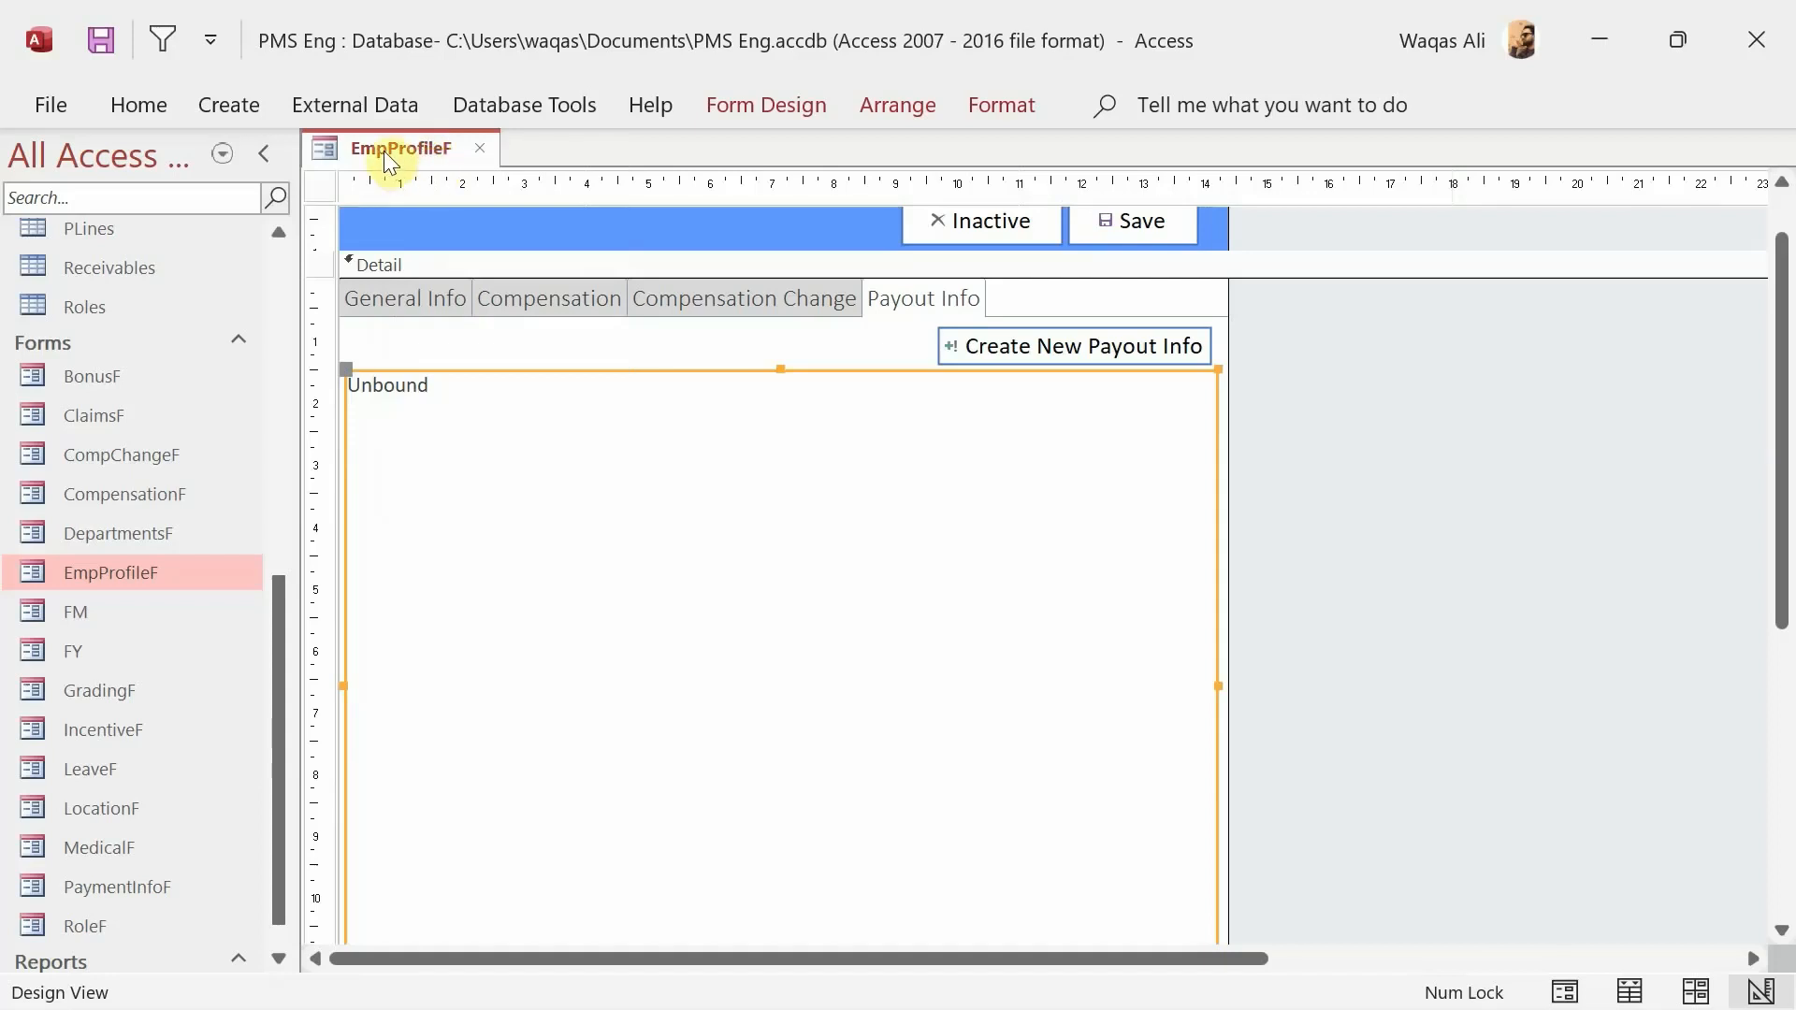
right_click(383, 150)
left_click(402, 155)
right_click(402, 155)
left_click(412, 175)
- Show the profile form in Form View and select the record listed on its Payout Info page
right_click(368, 171)
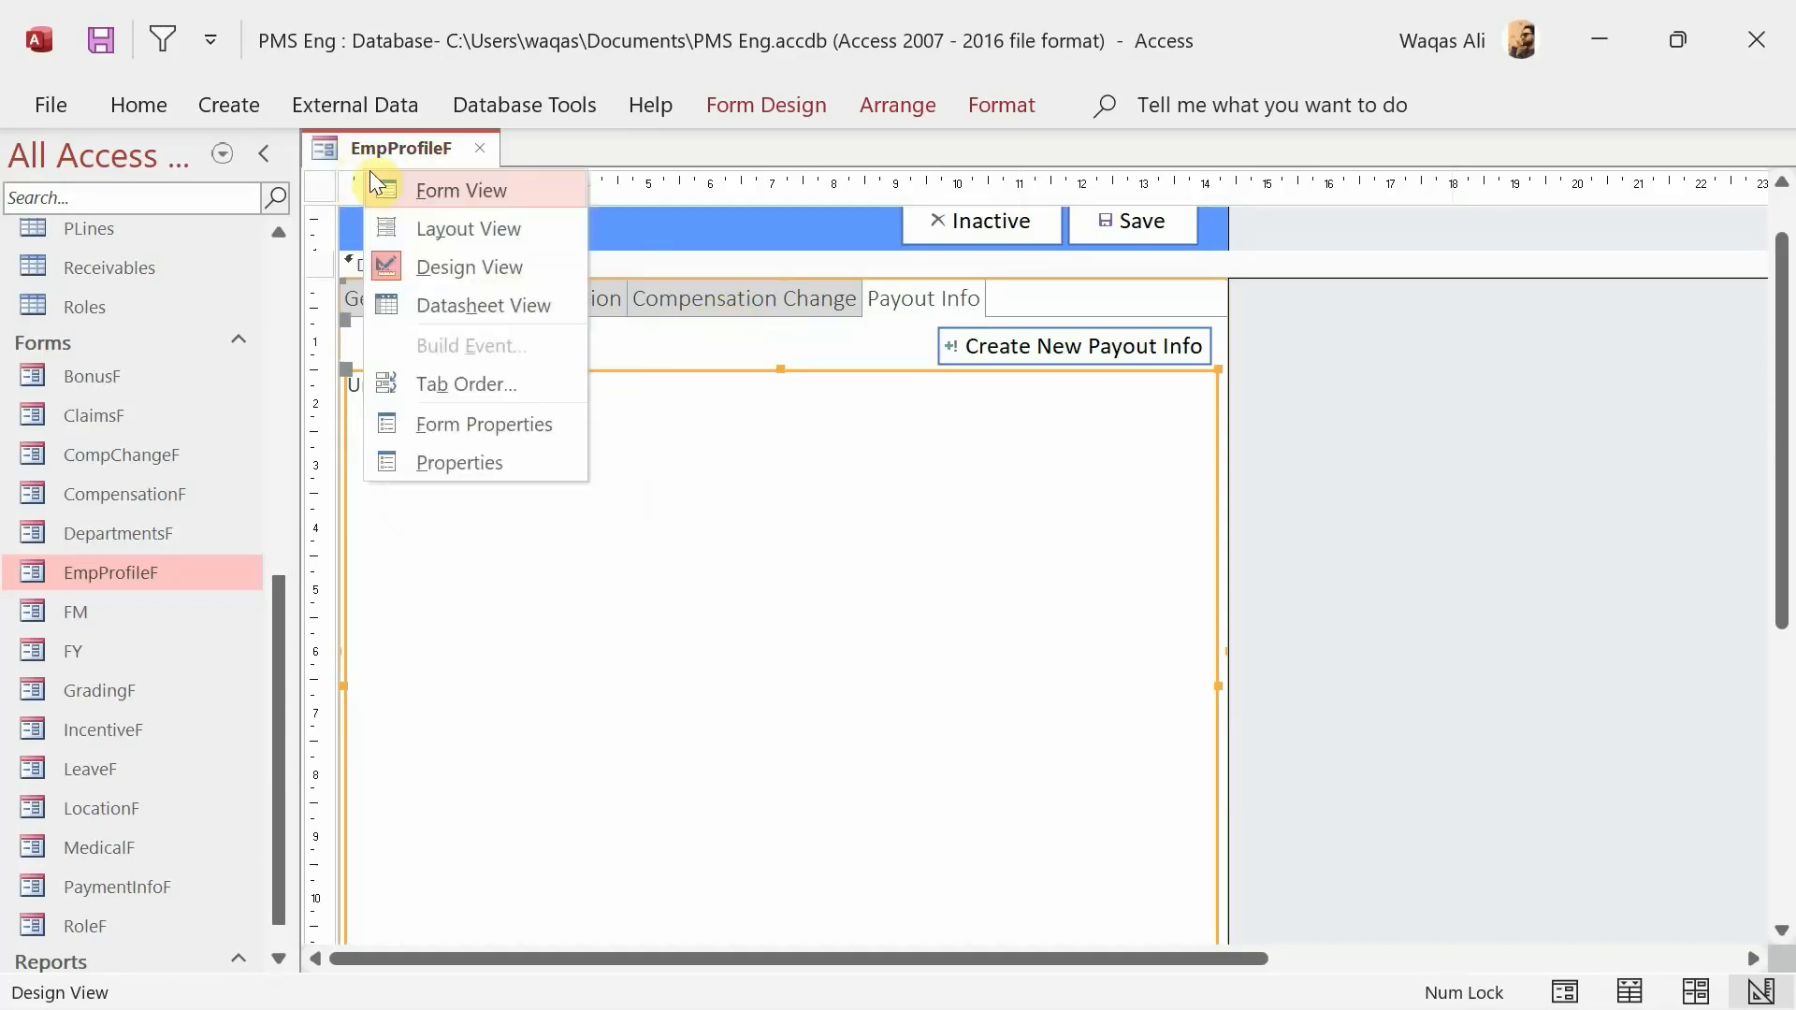
left_click(369, 172)
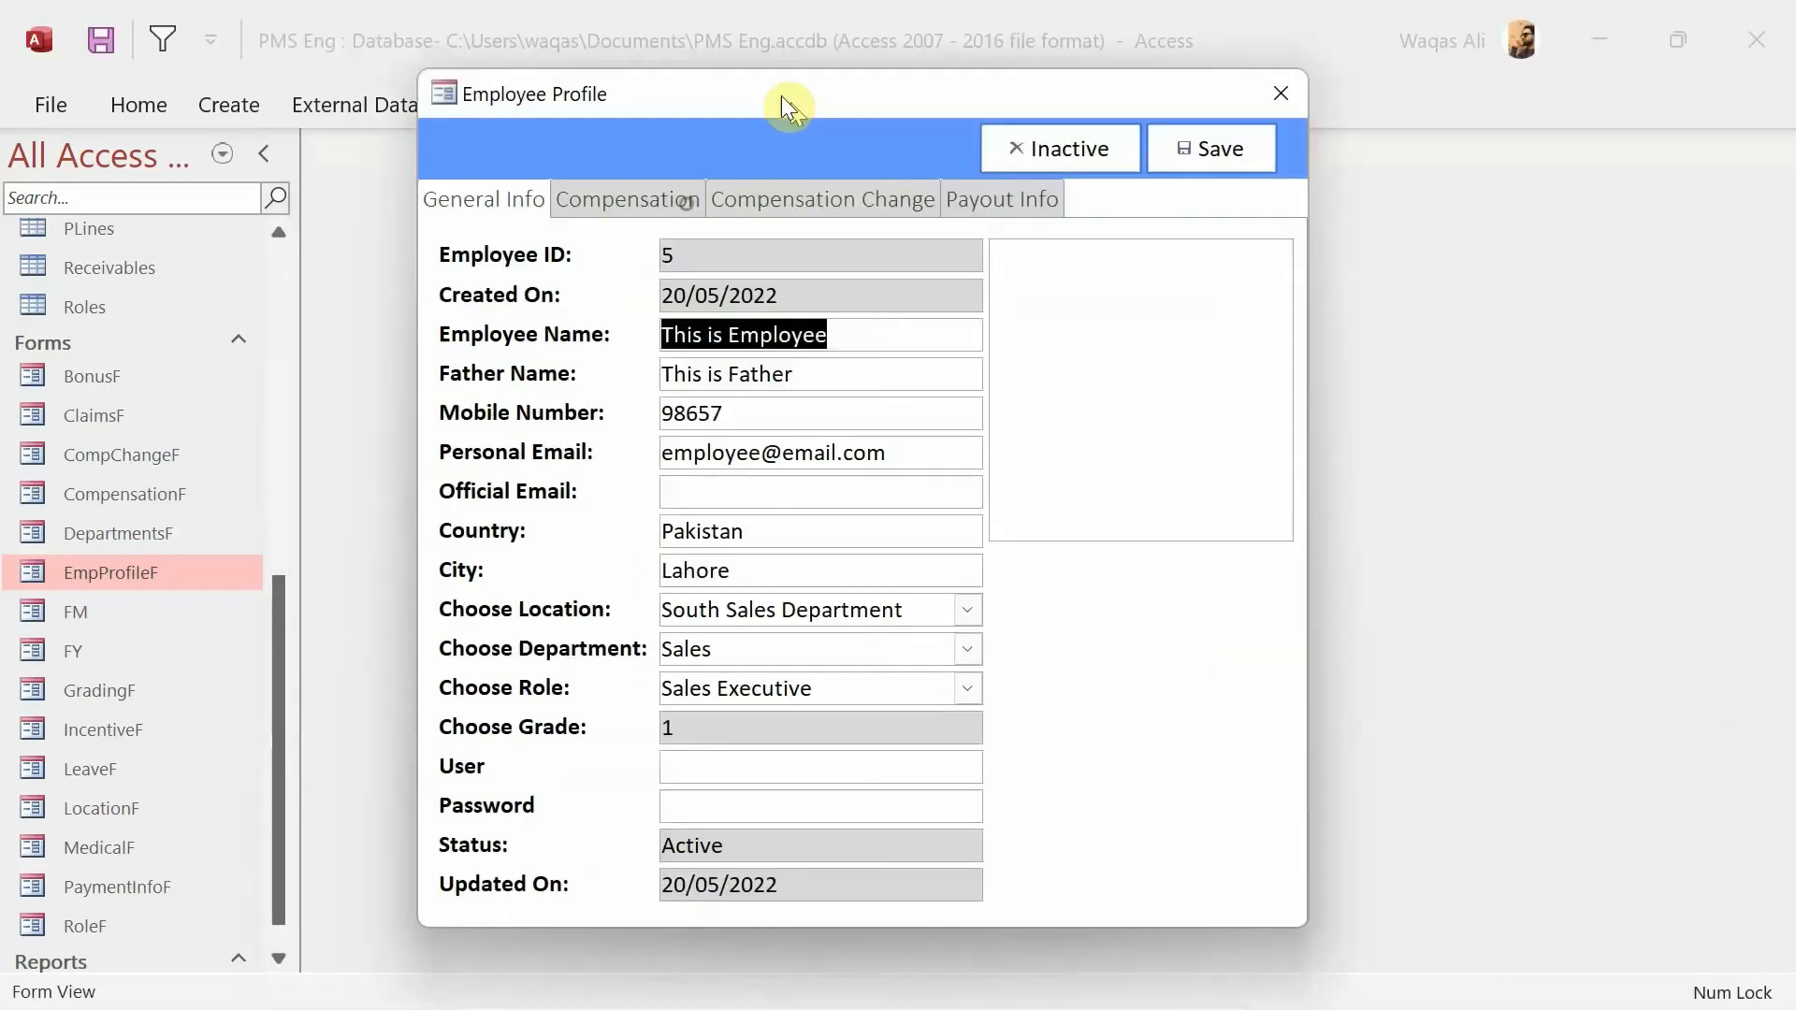
left_click(958, 189)
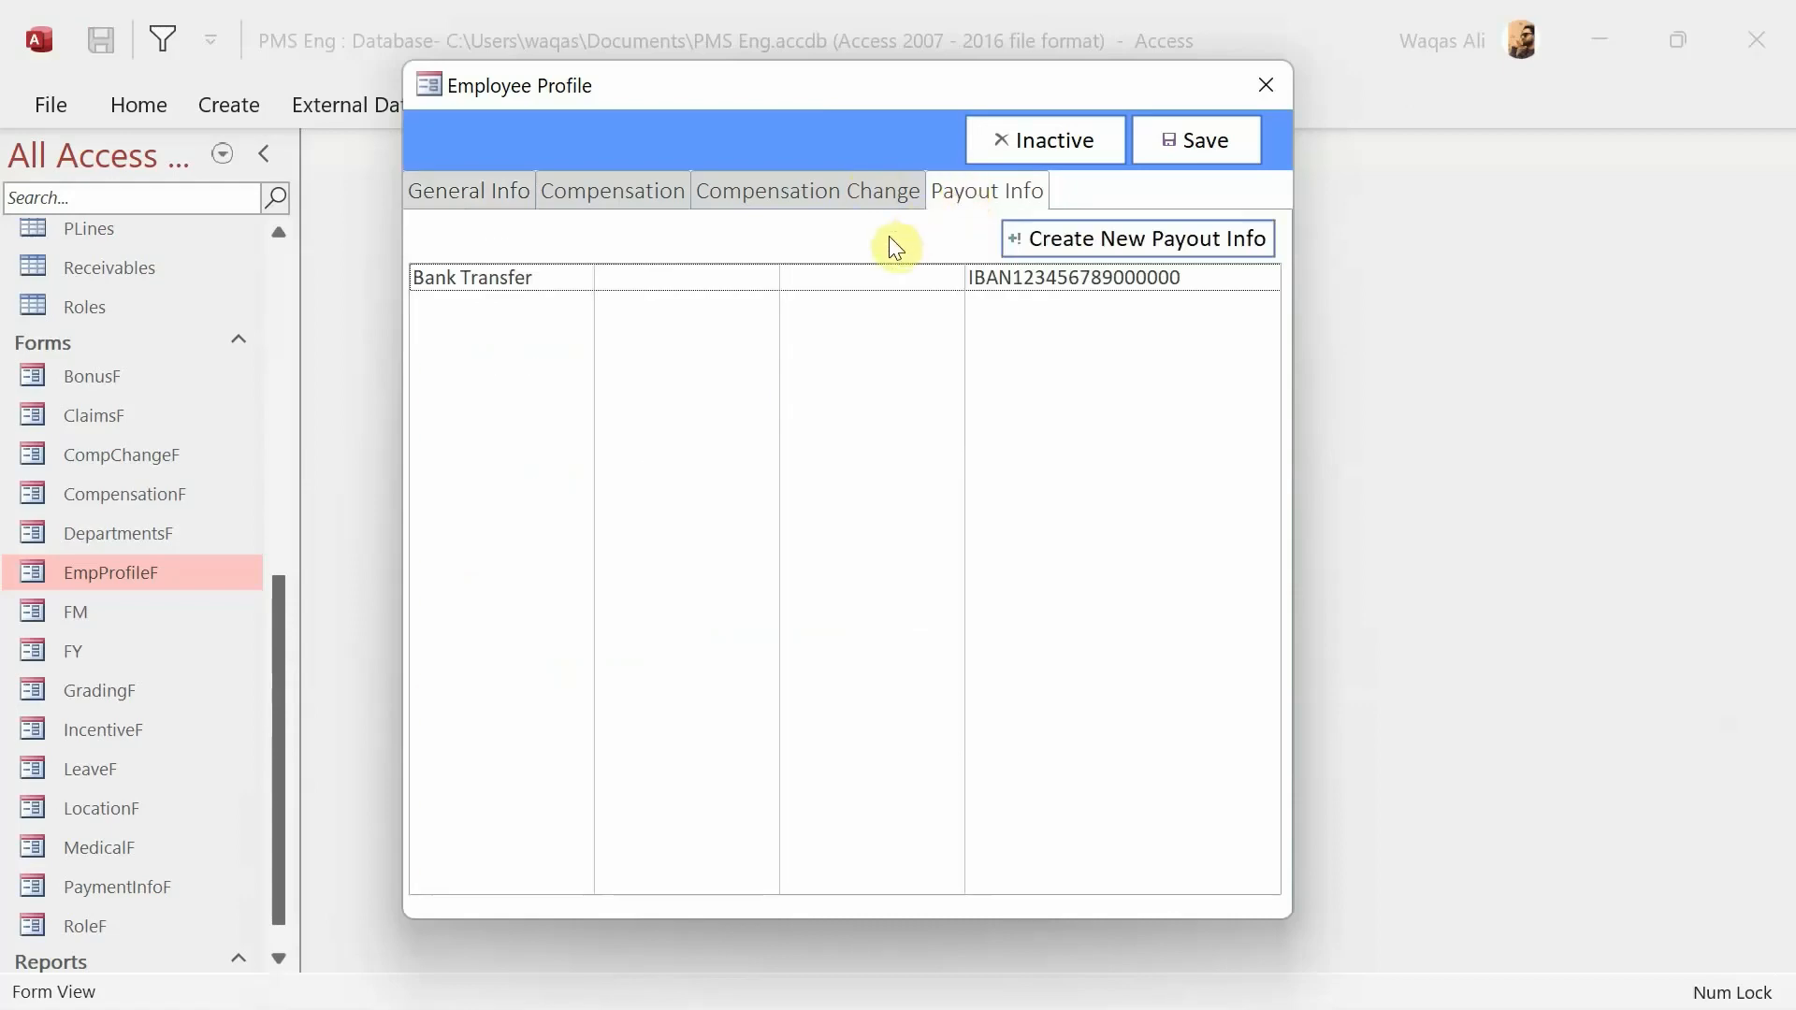
left_click(727, 284)
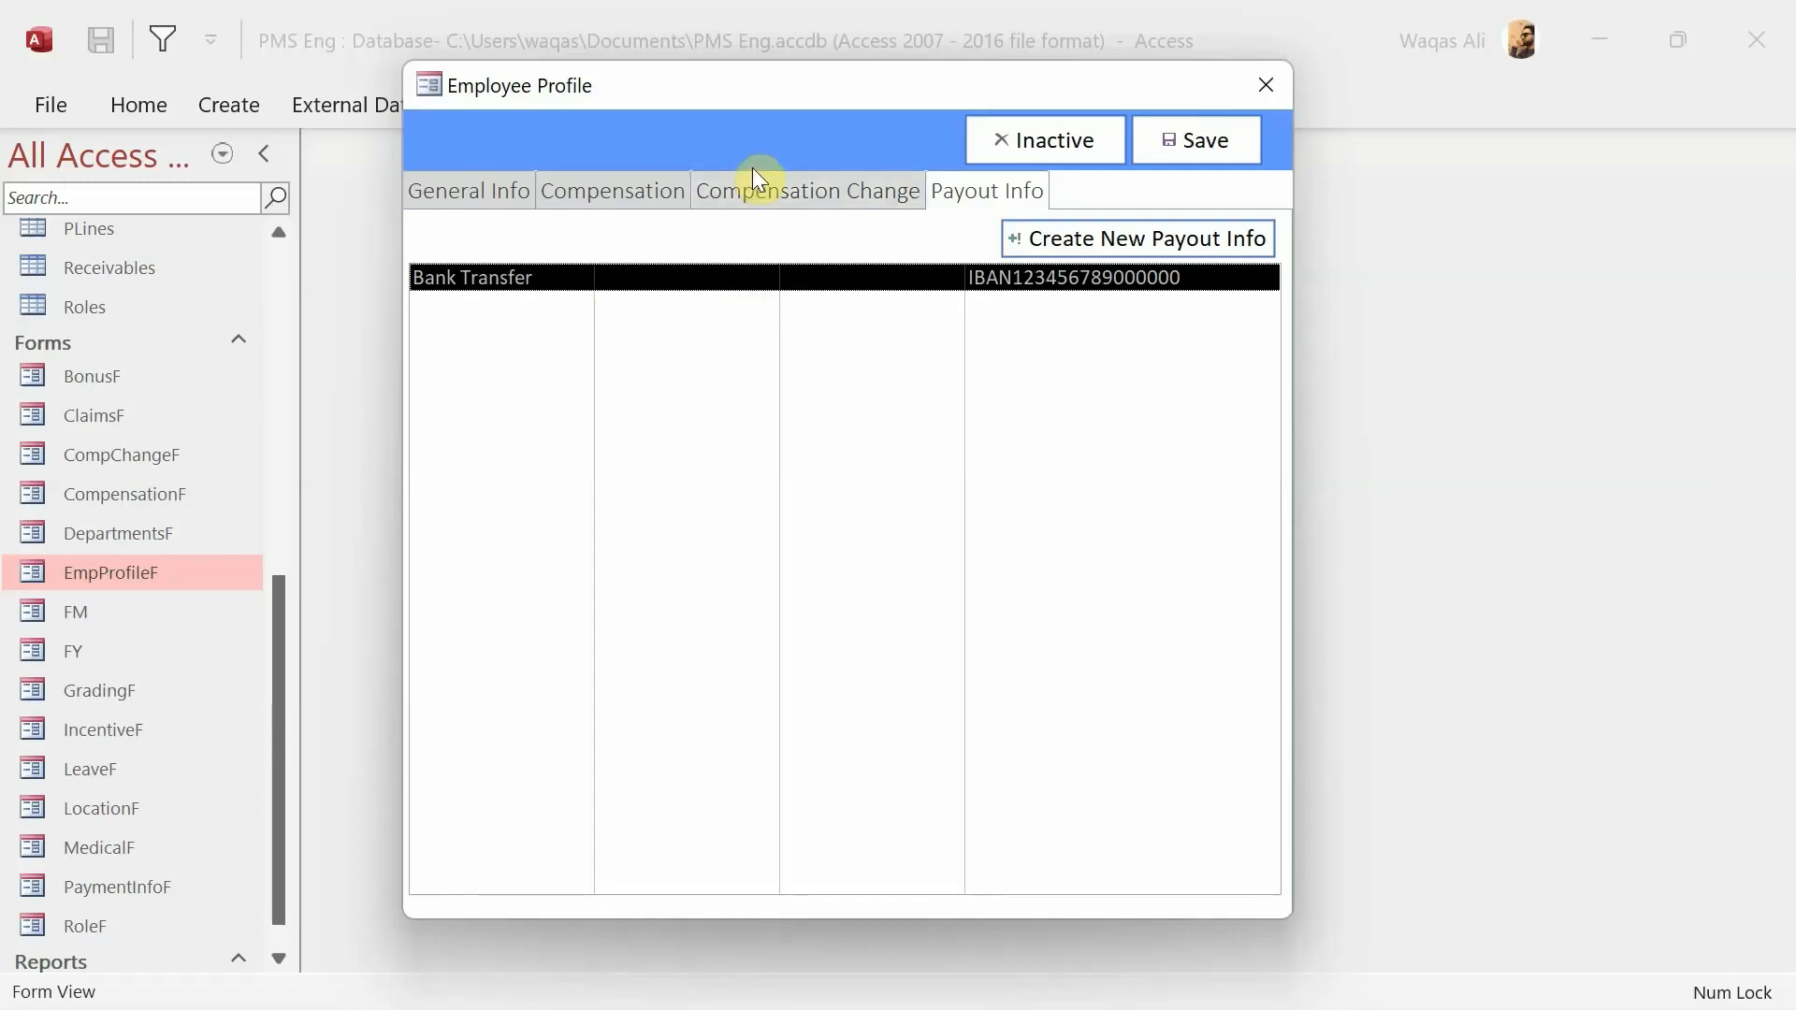
- Return the form to Design View and set the payout list box's Column Heads to Yes
right_click(763, 133)
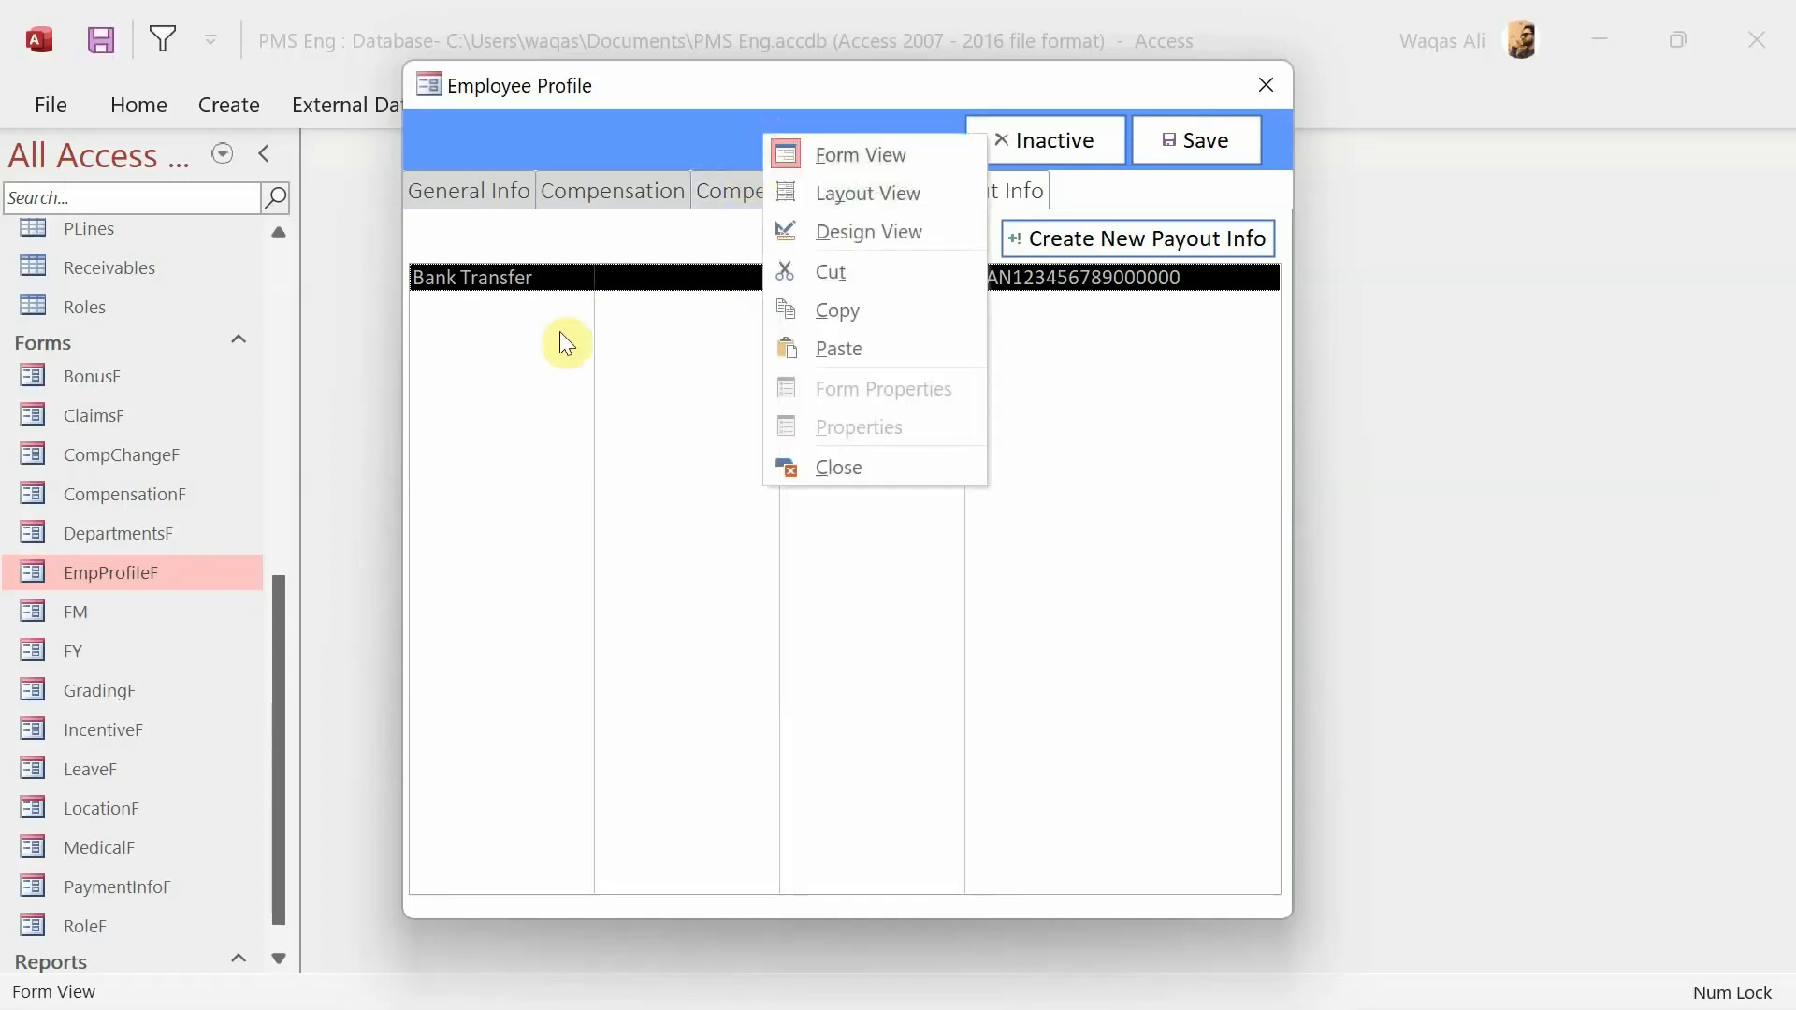
left_click(801, 234)
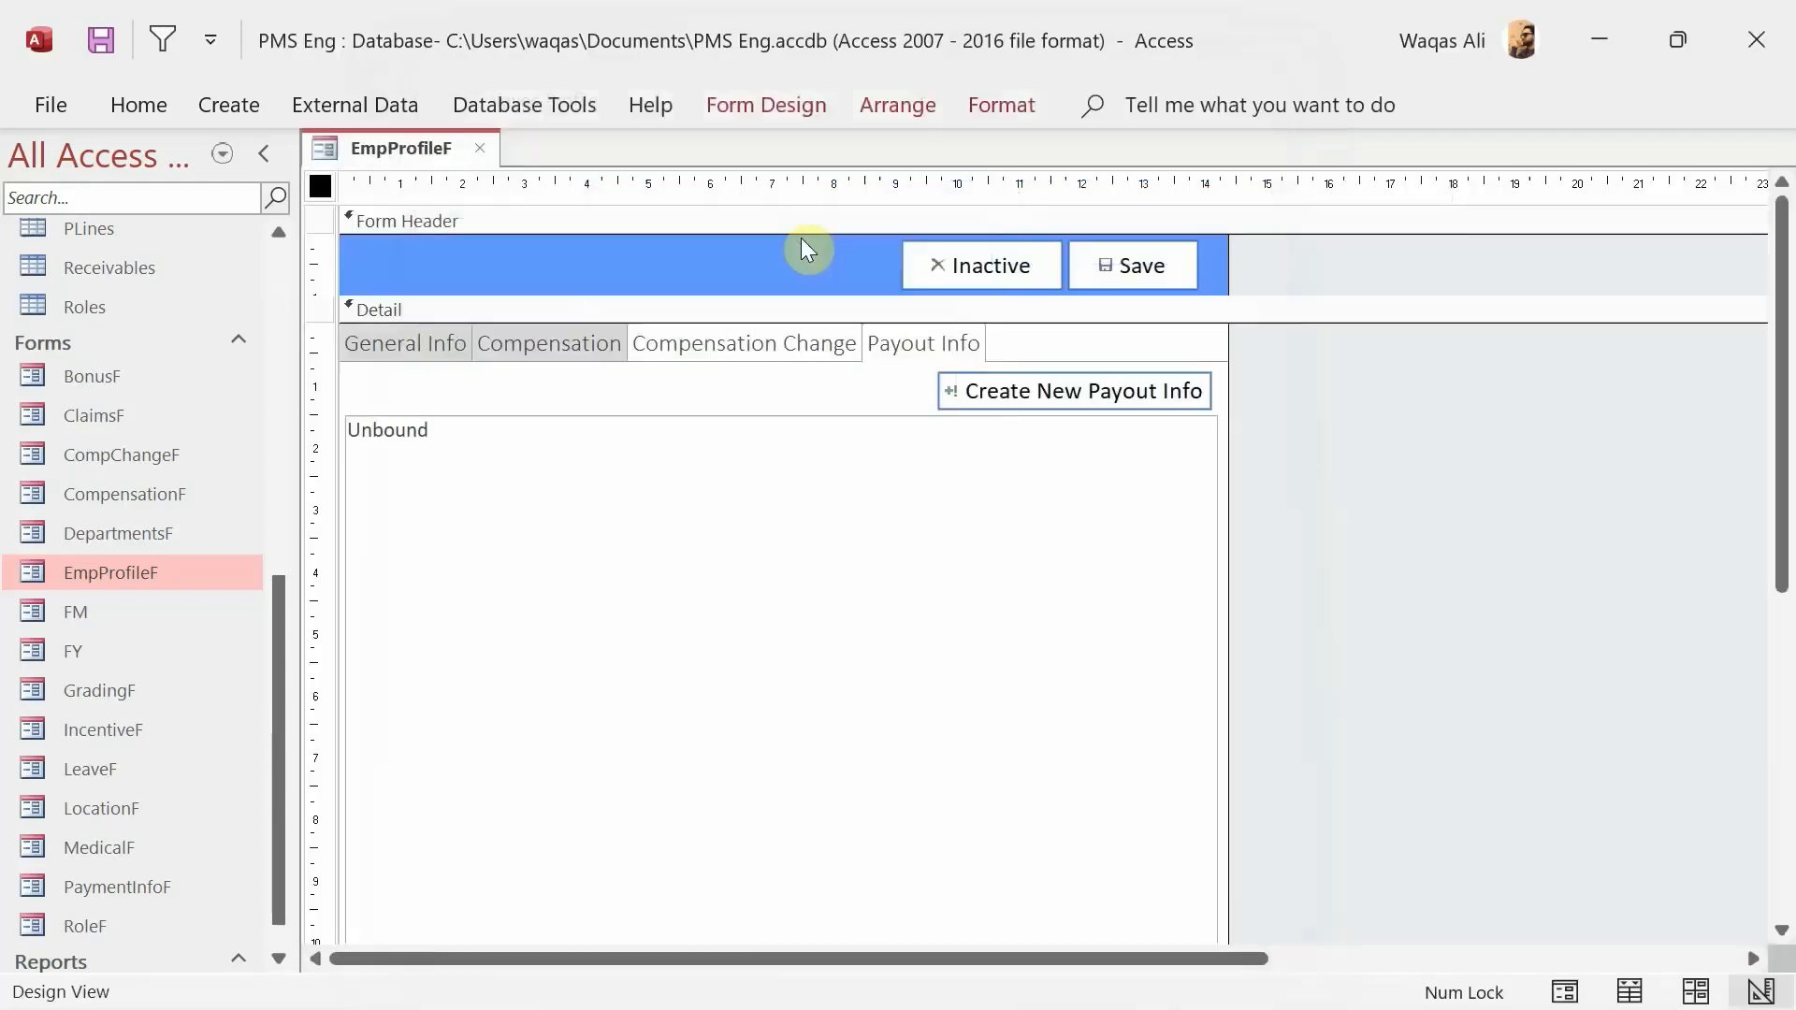
left_click(881, 528)
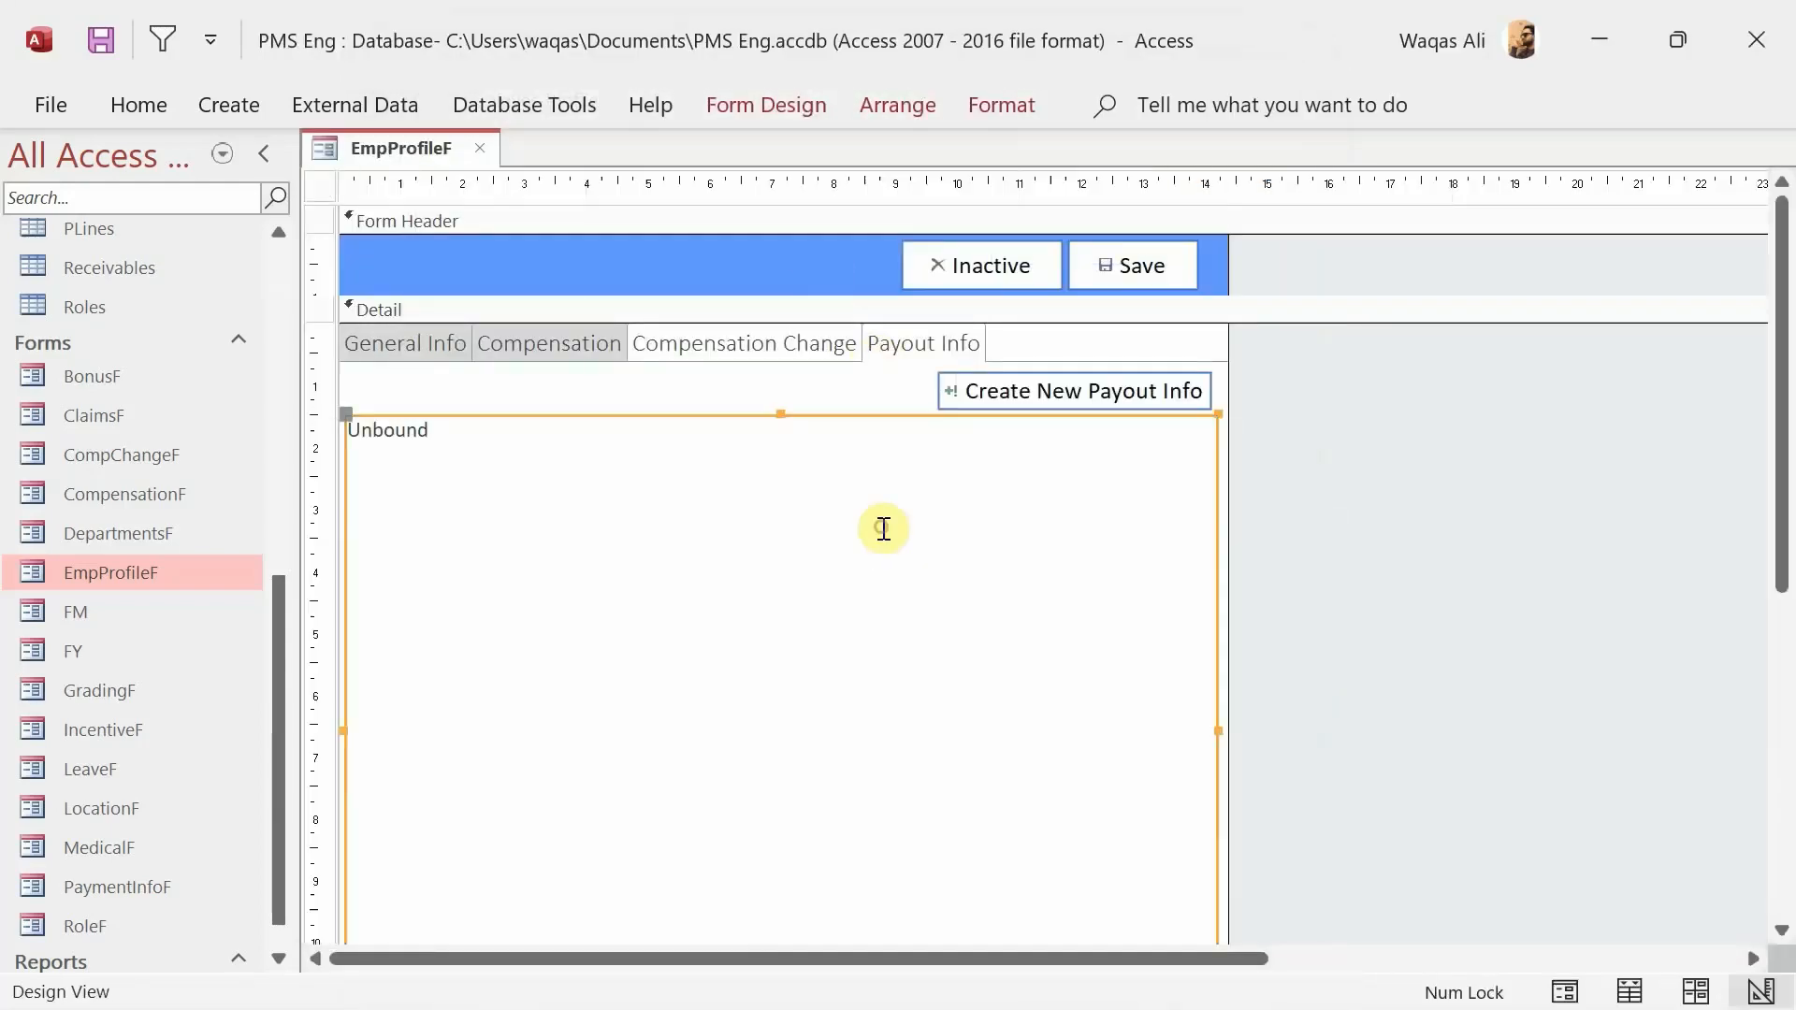
left_click(806, 105)
left_click(1463, 201)
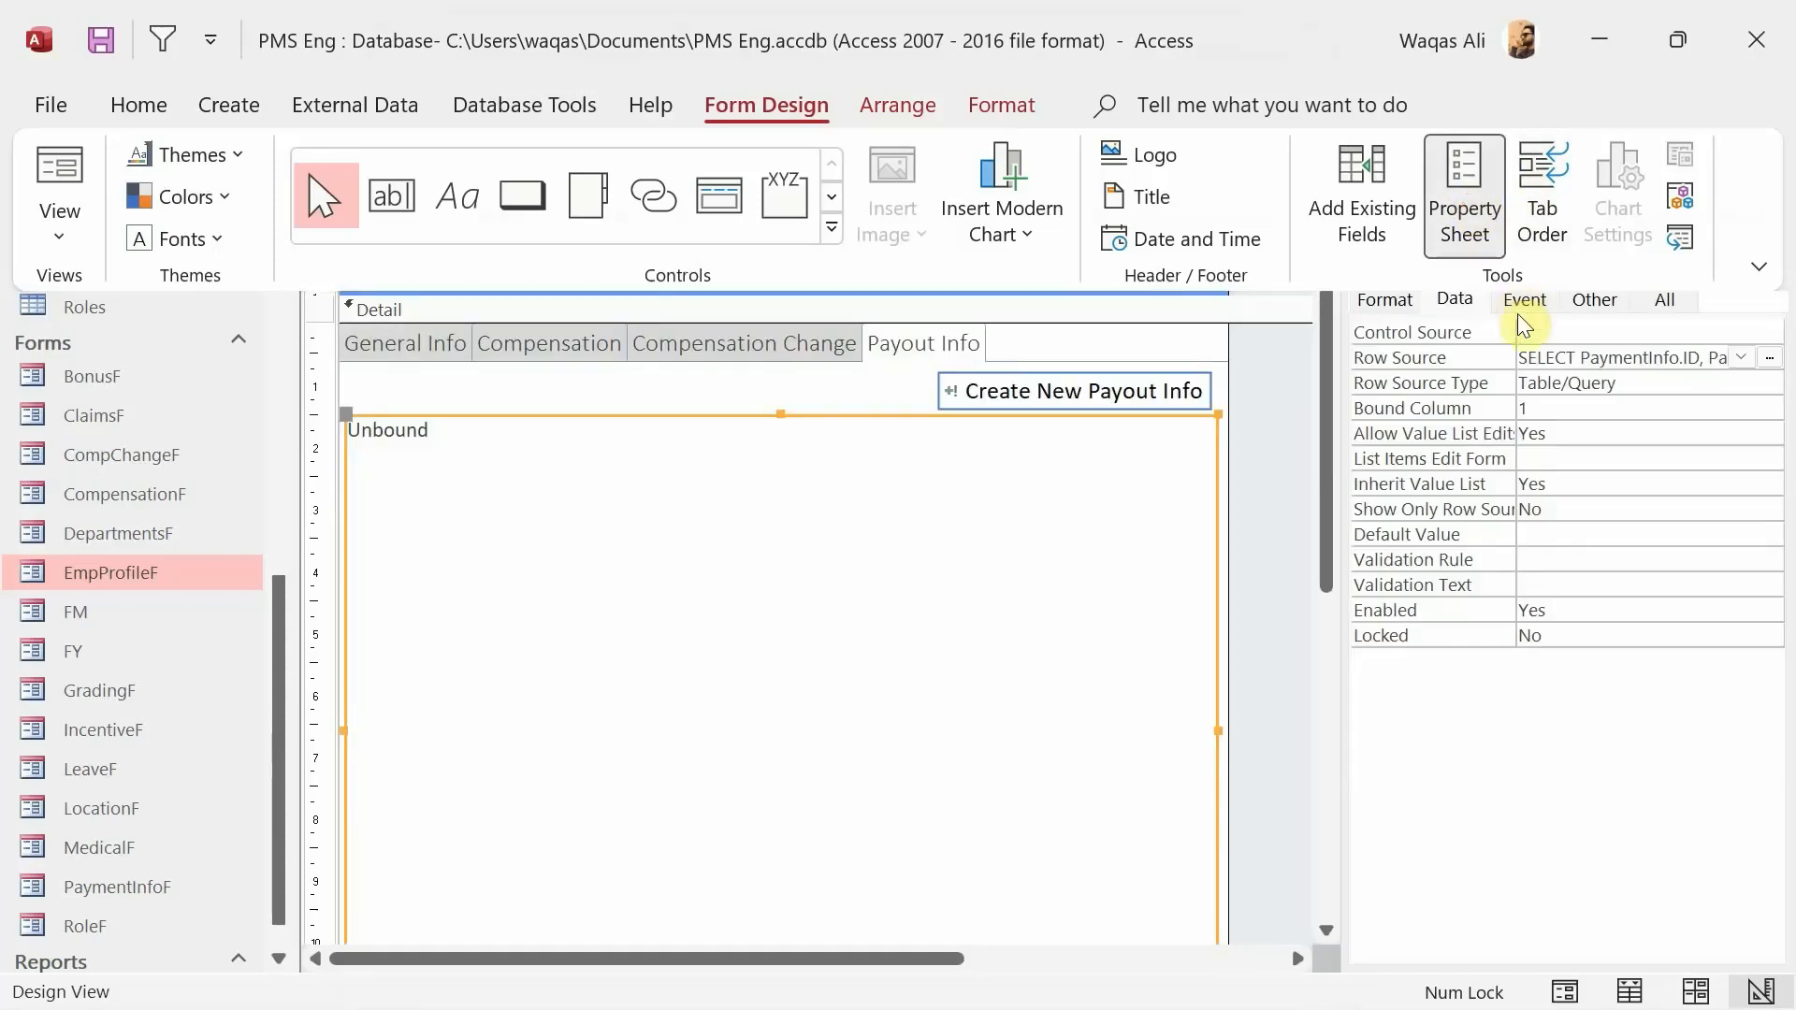
left_click(1383, 301)
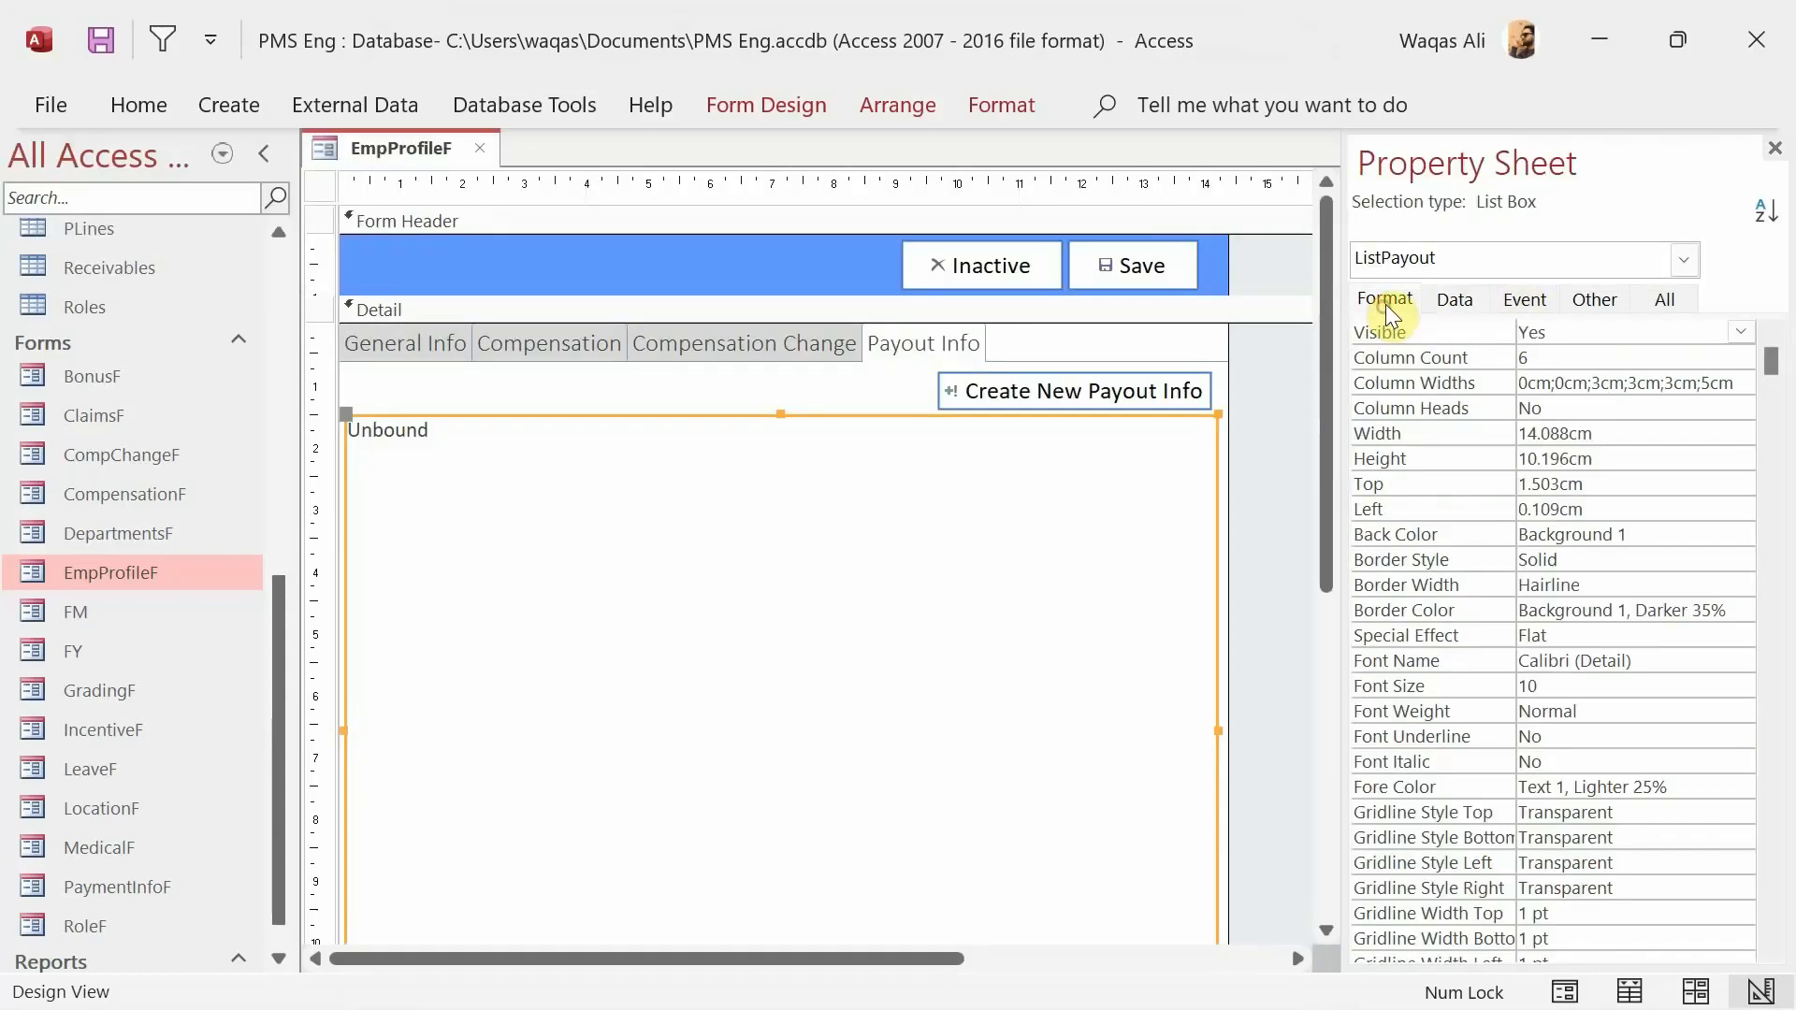
left_click(1566, 400)
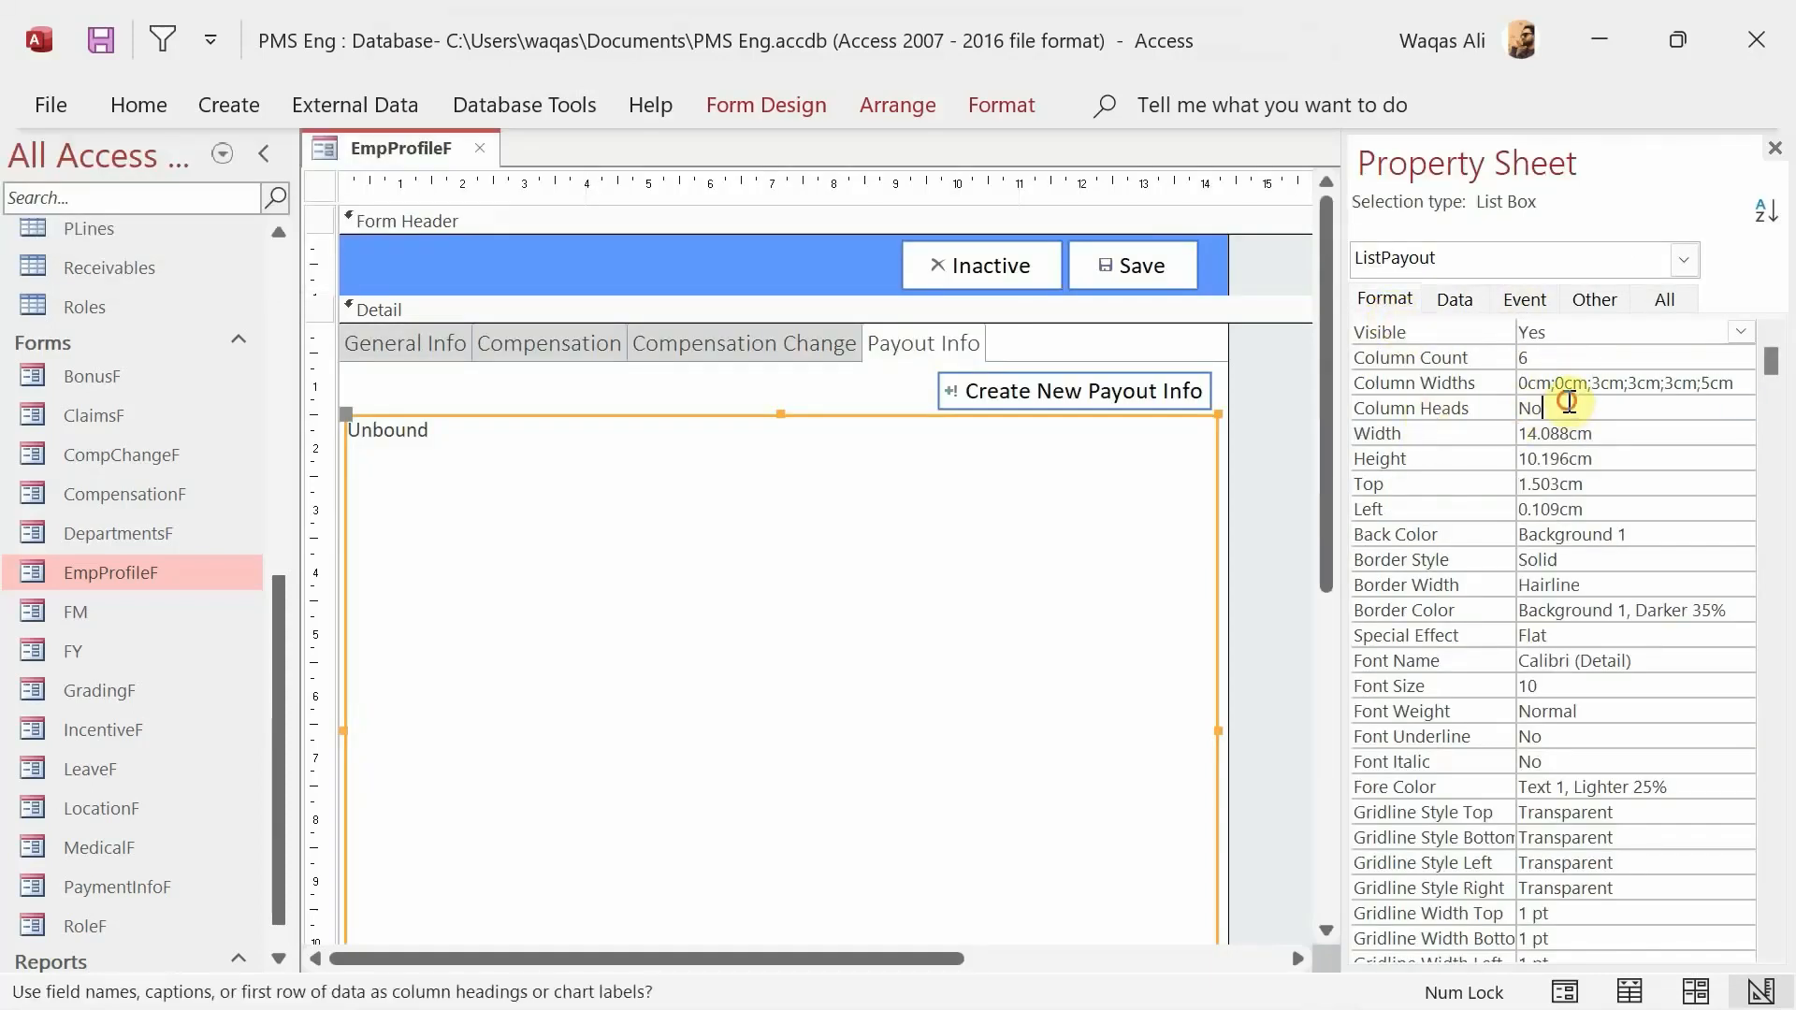
double_click(1566, 399)
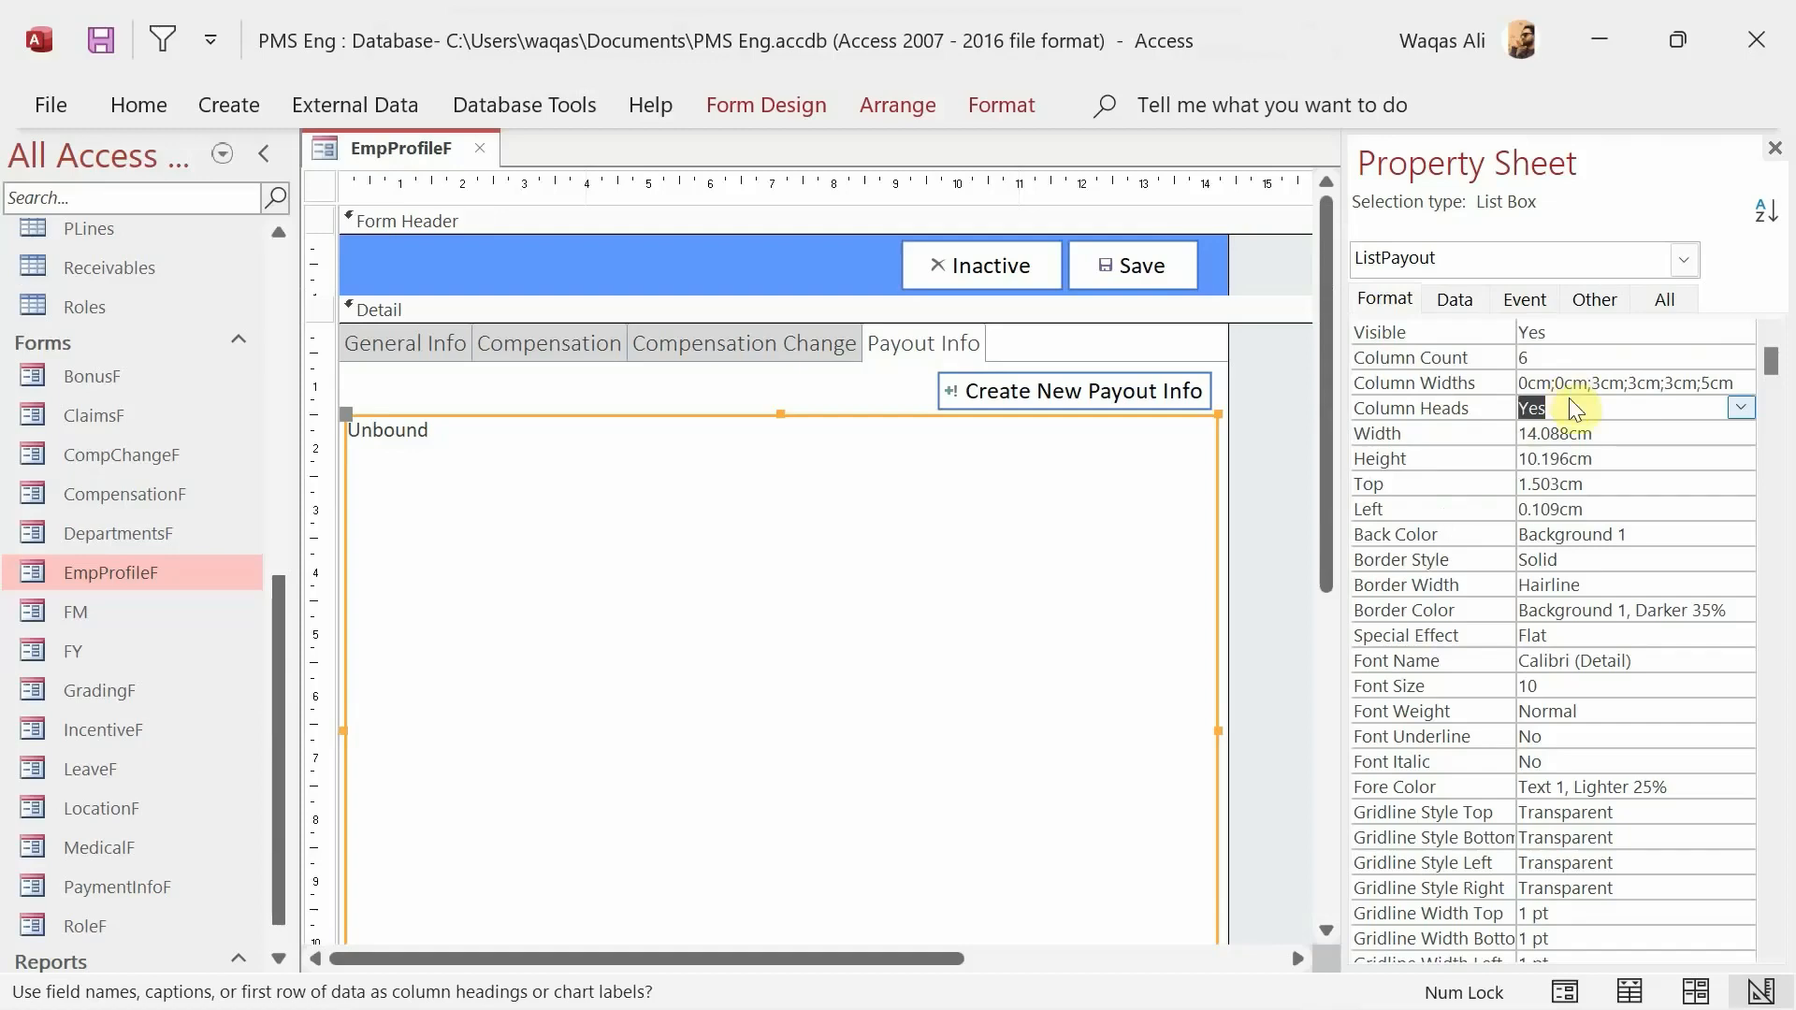
- Show the form in Form View again and check the column headings of the payout list
right_click(379, 149)
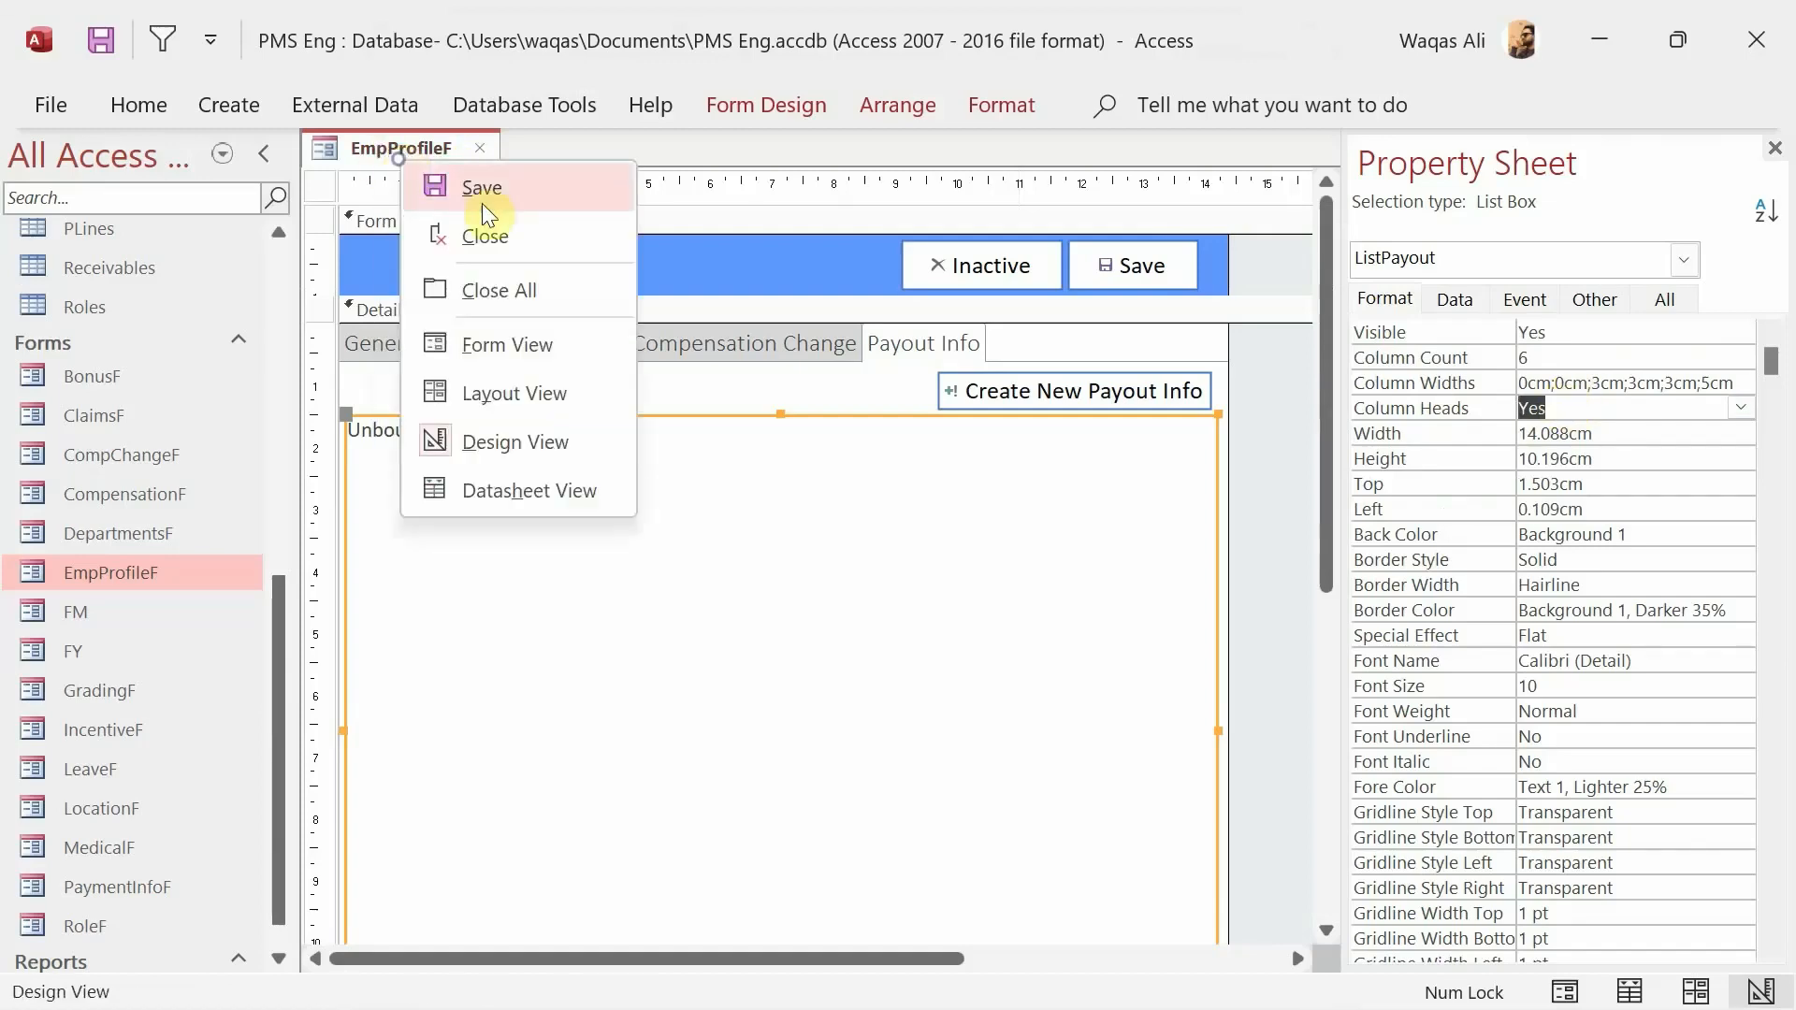
left_click(535, 328)
left_click(883, 302)
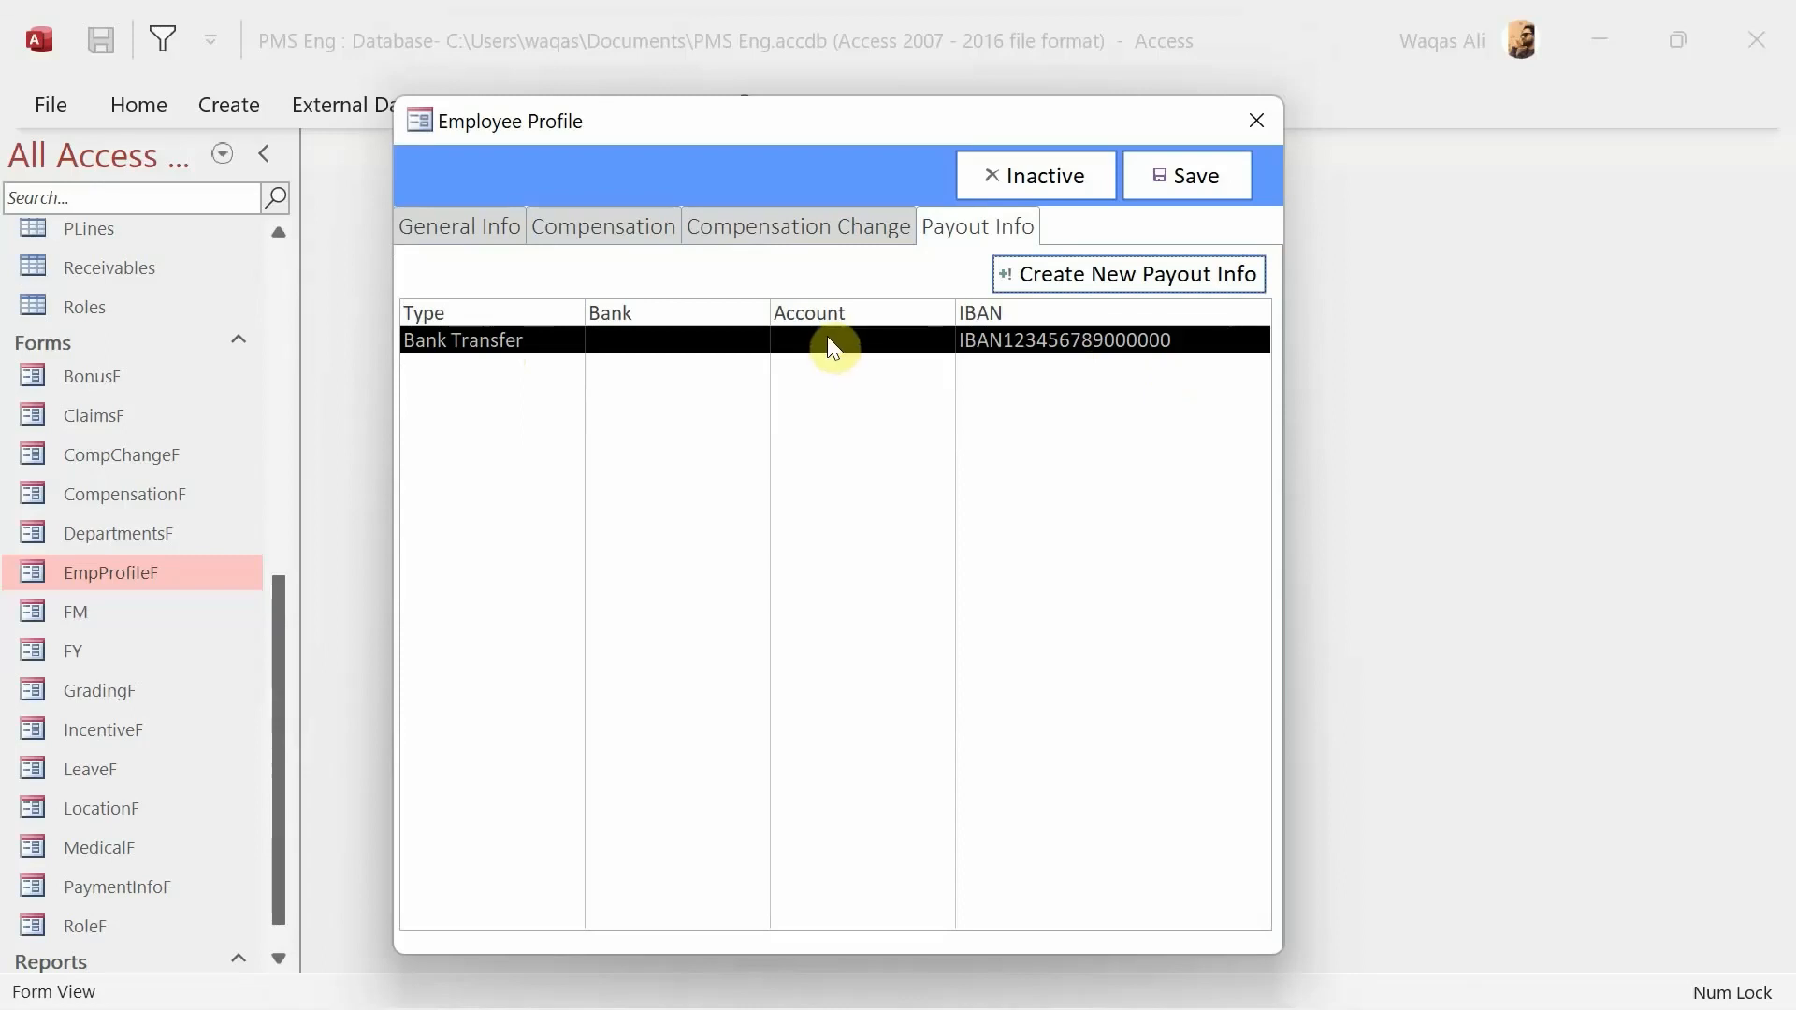
left_click(800, 339)
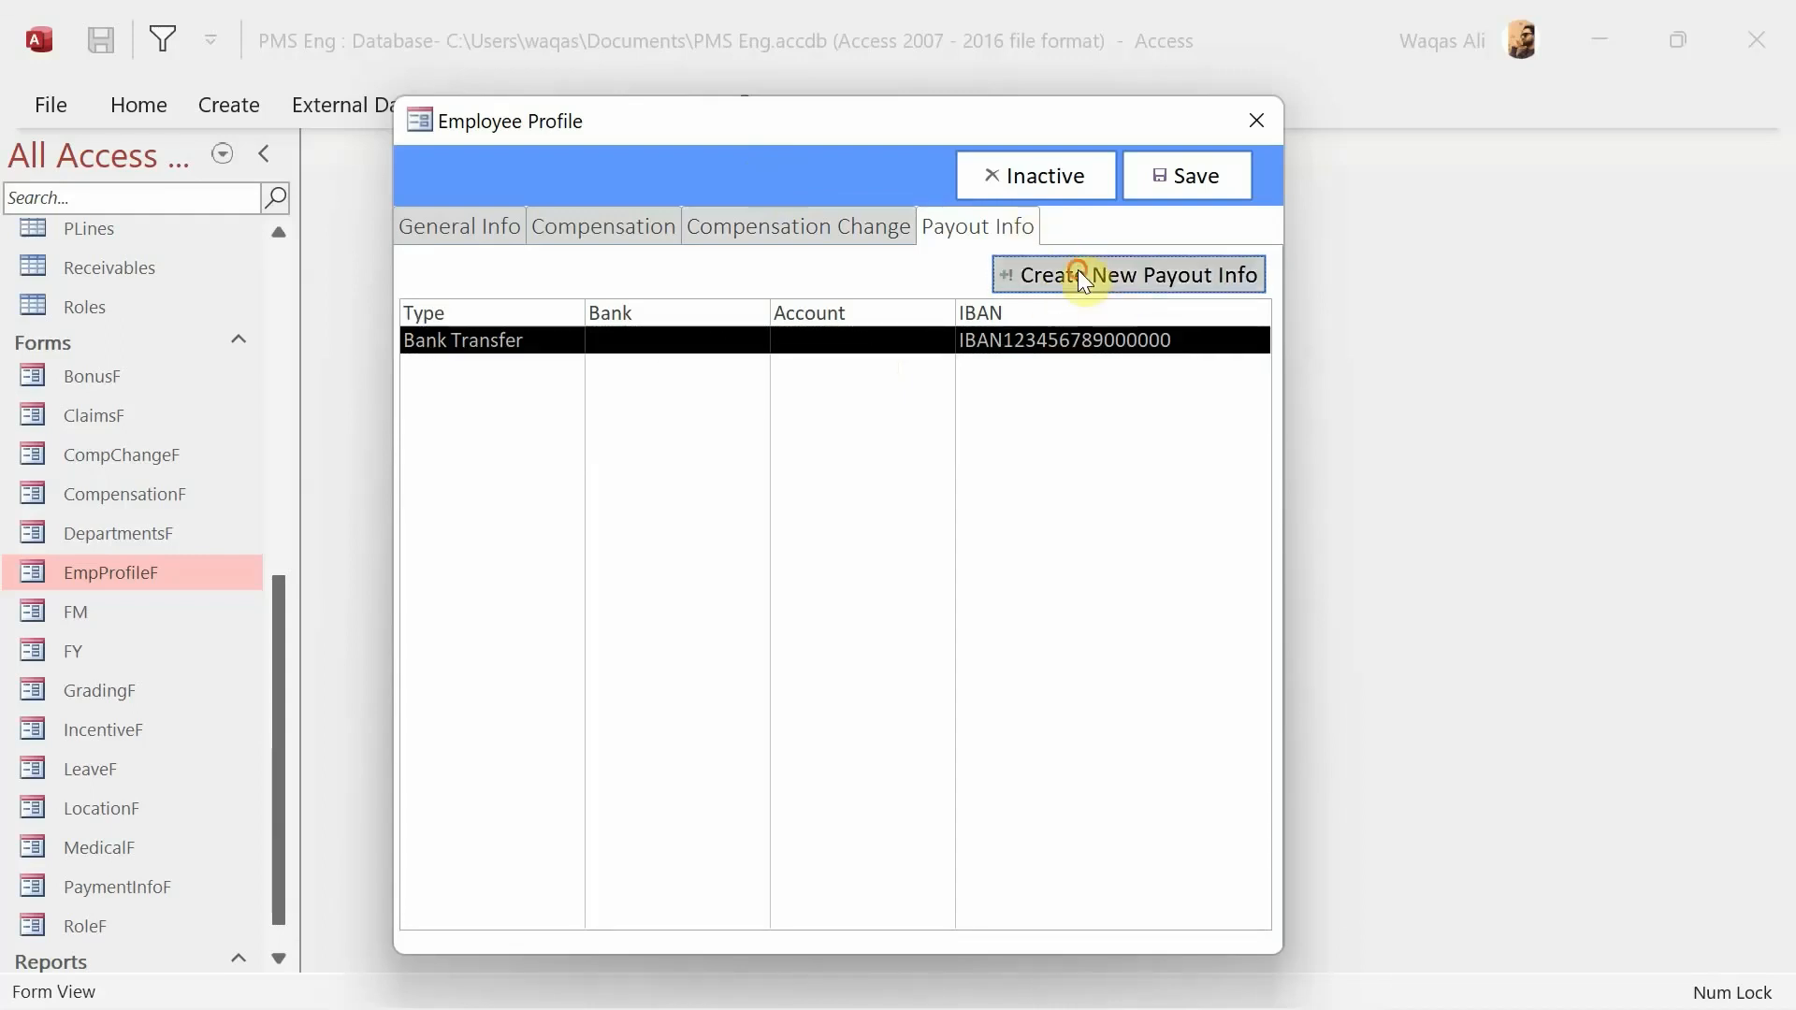
- Return the profile form to Design View and create a code procedure for the ListPayout list box's On Dbl Click event
right_click(835, 171)
left_click(931, 250)
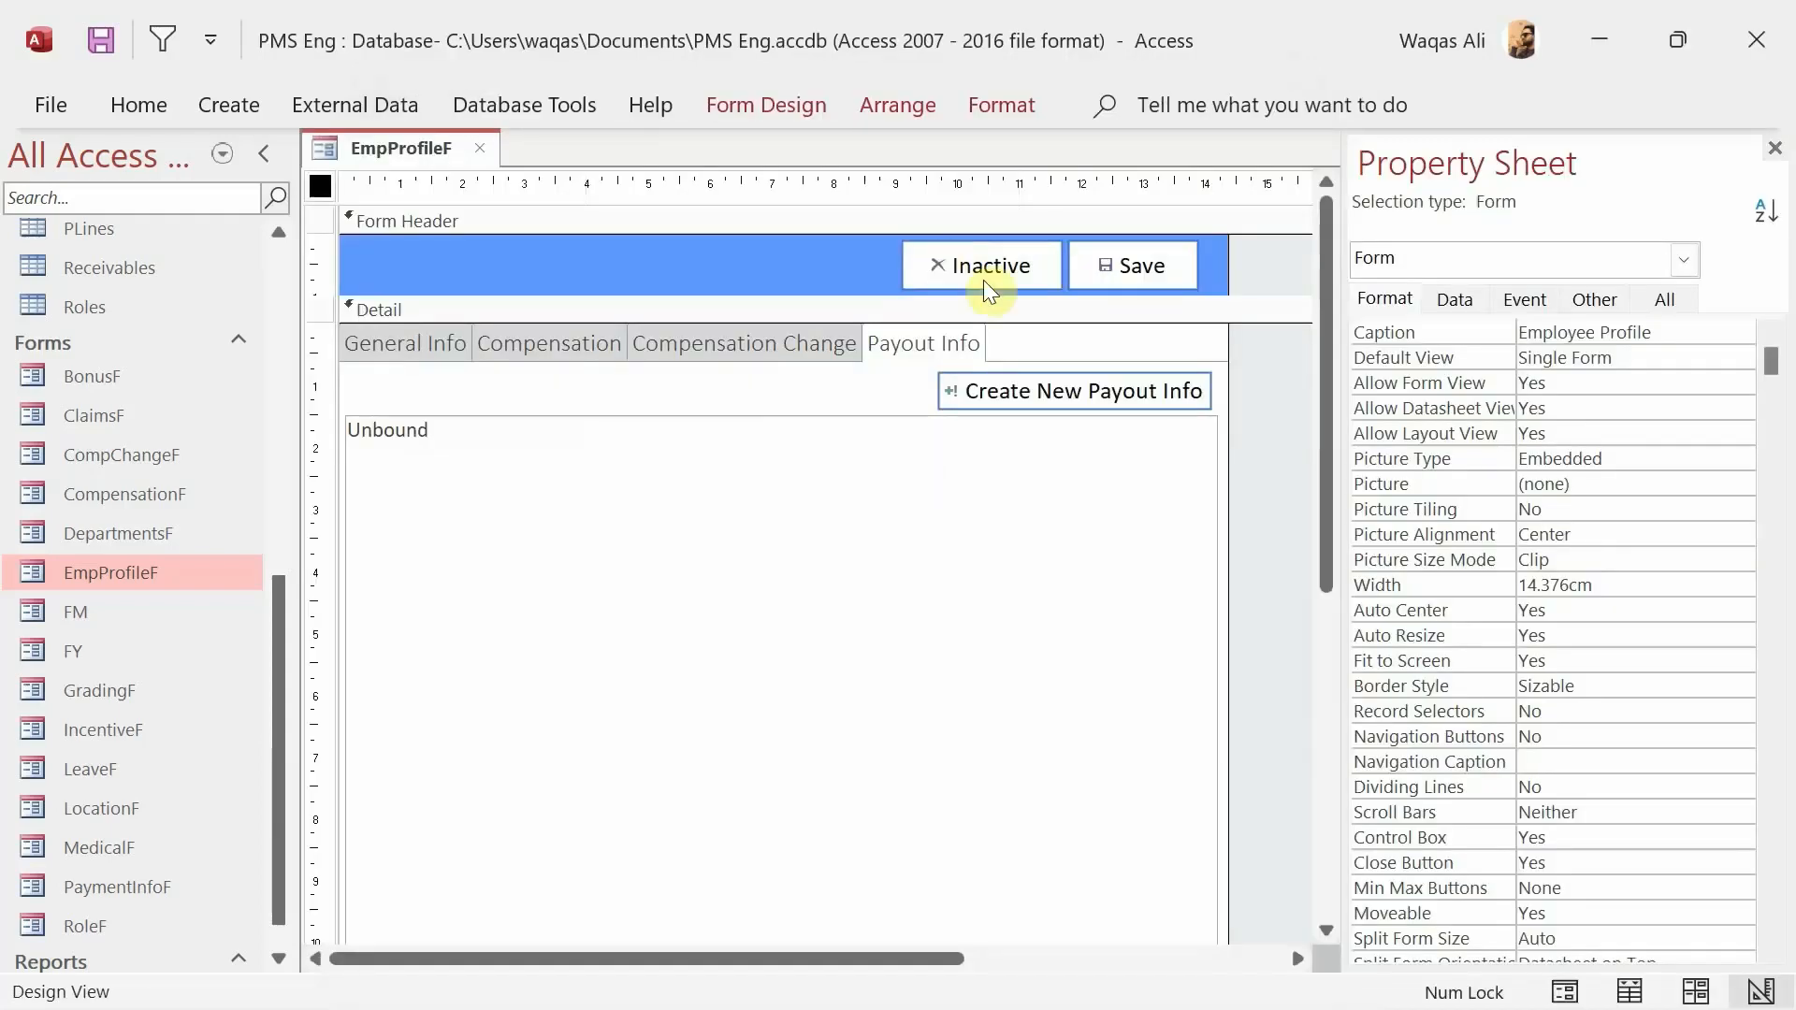
left_click(1008, 480)
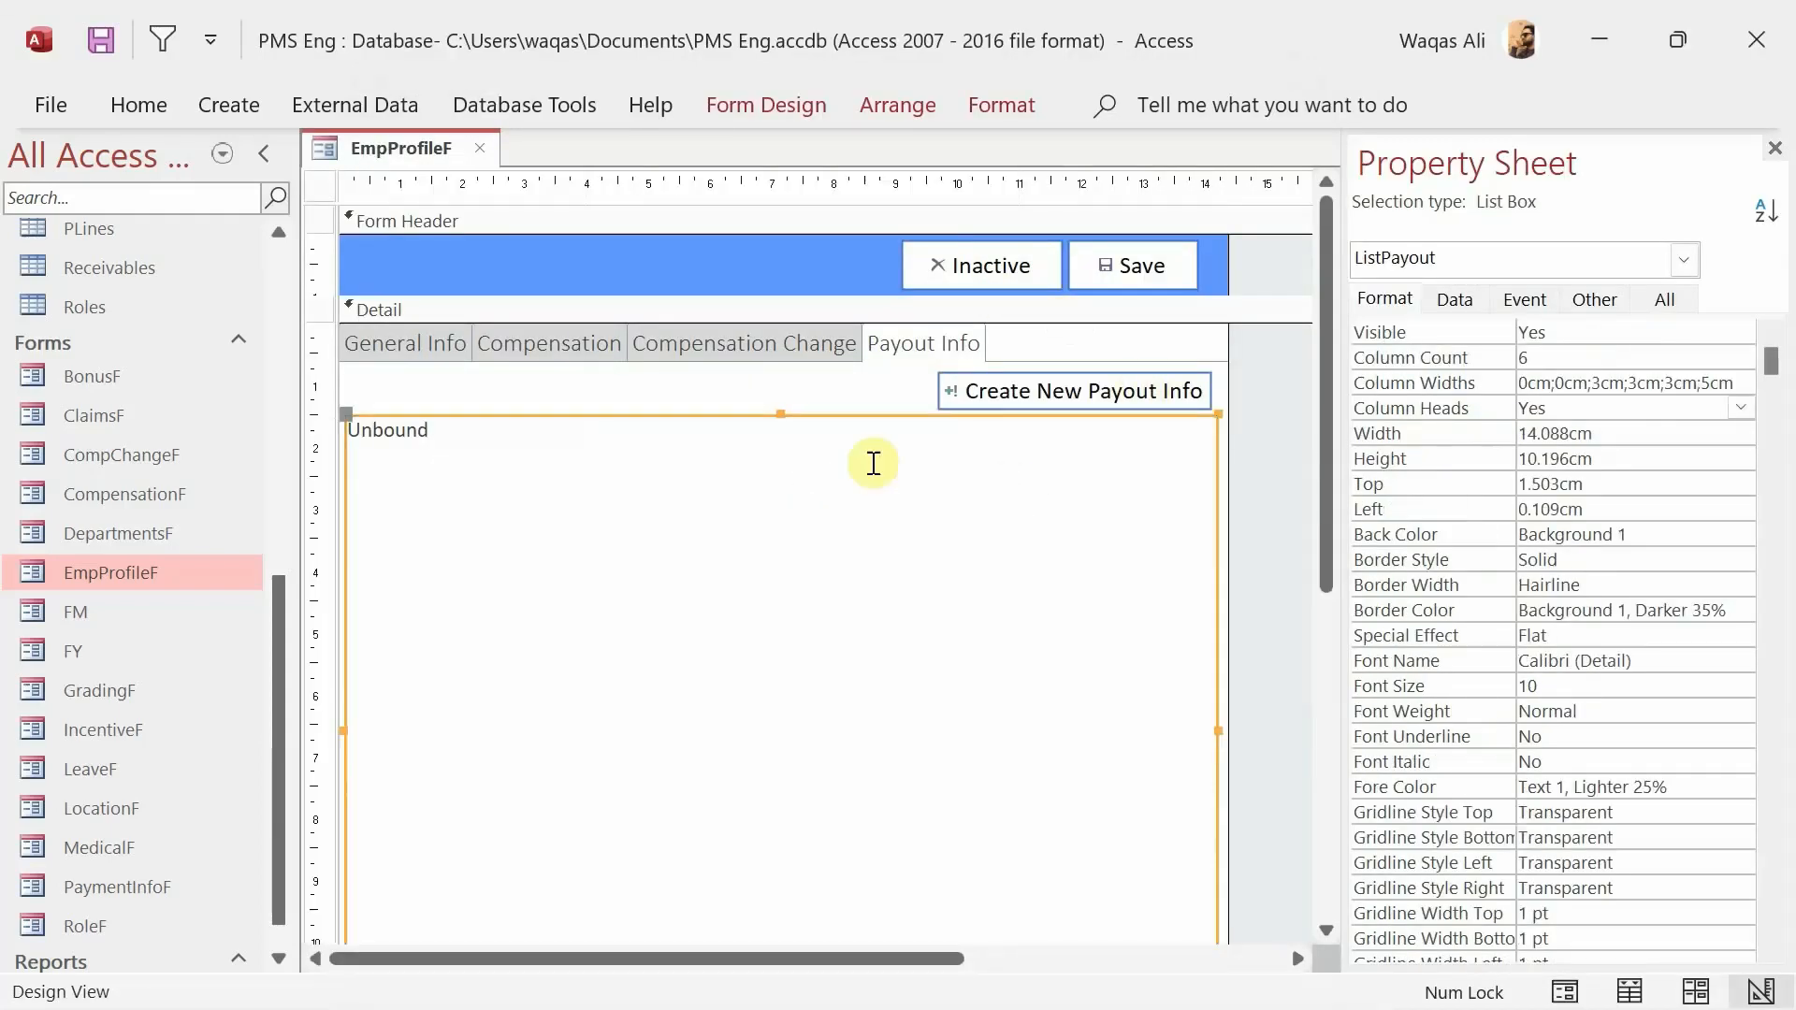
left_click(1522, 300)
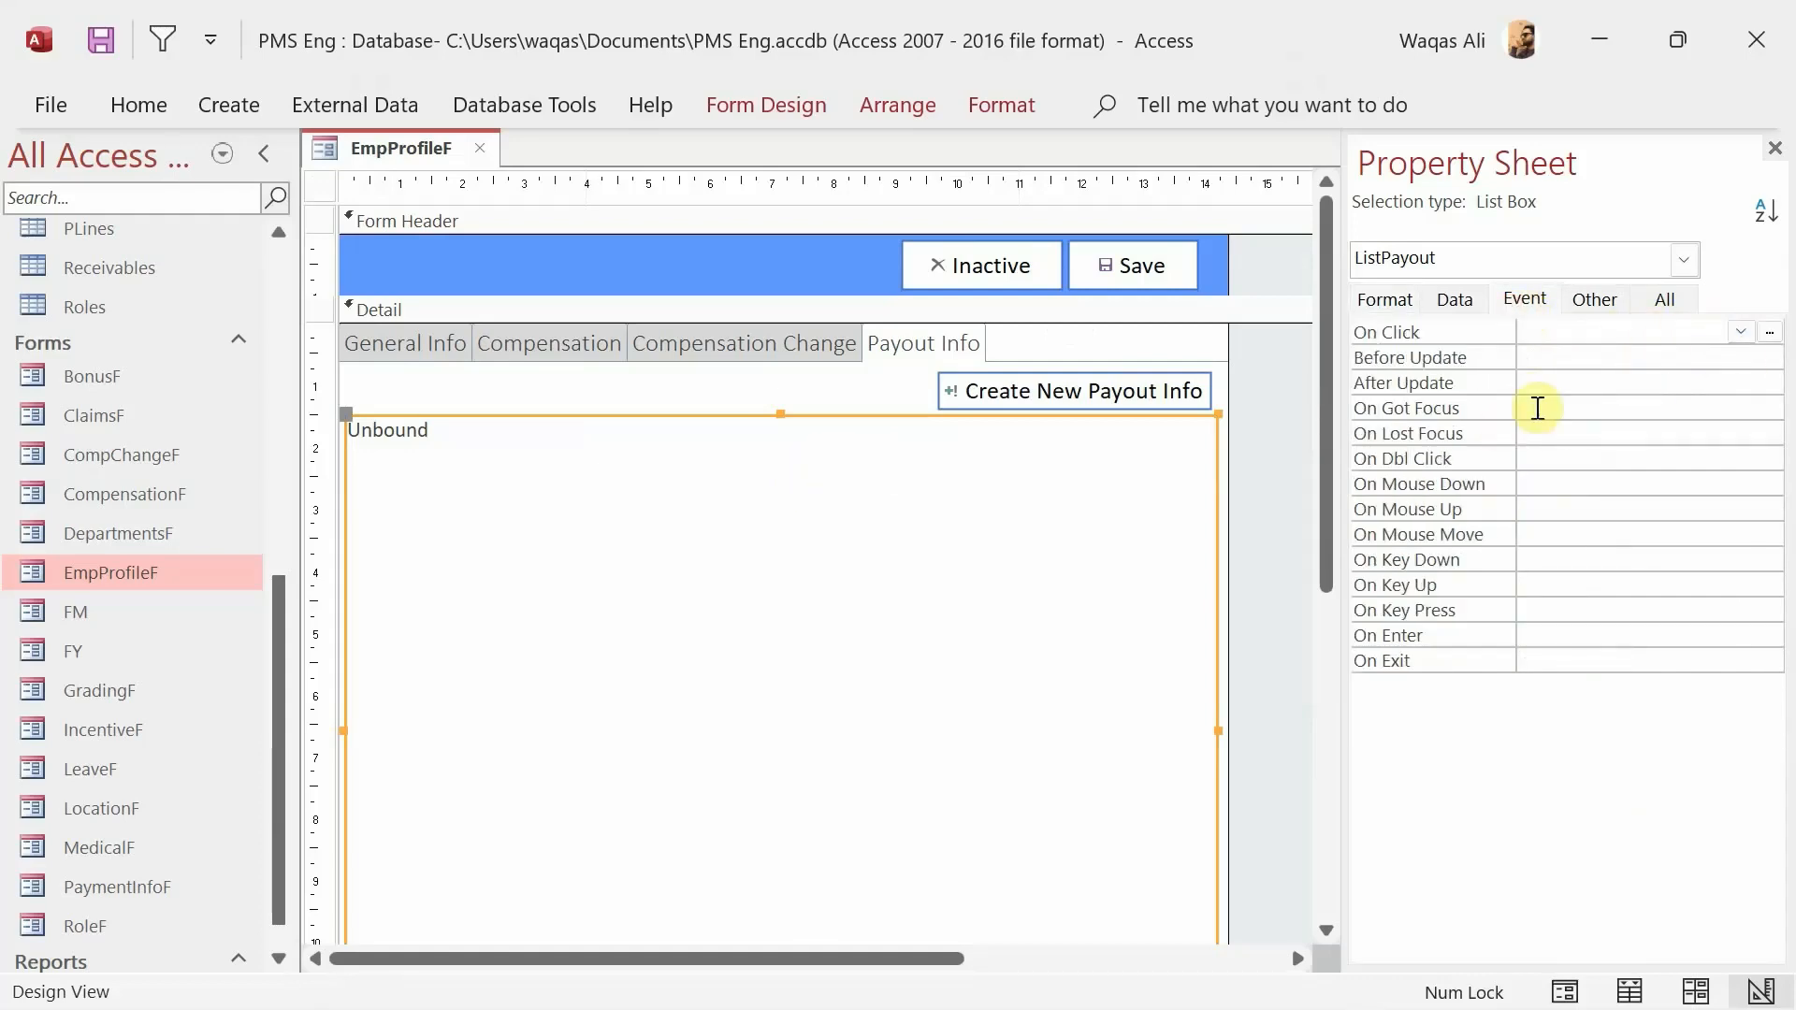
left_click(1545, 458)
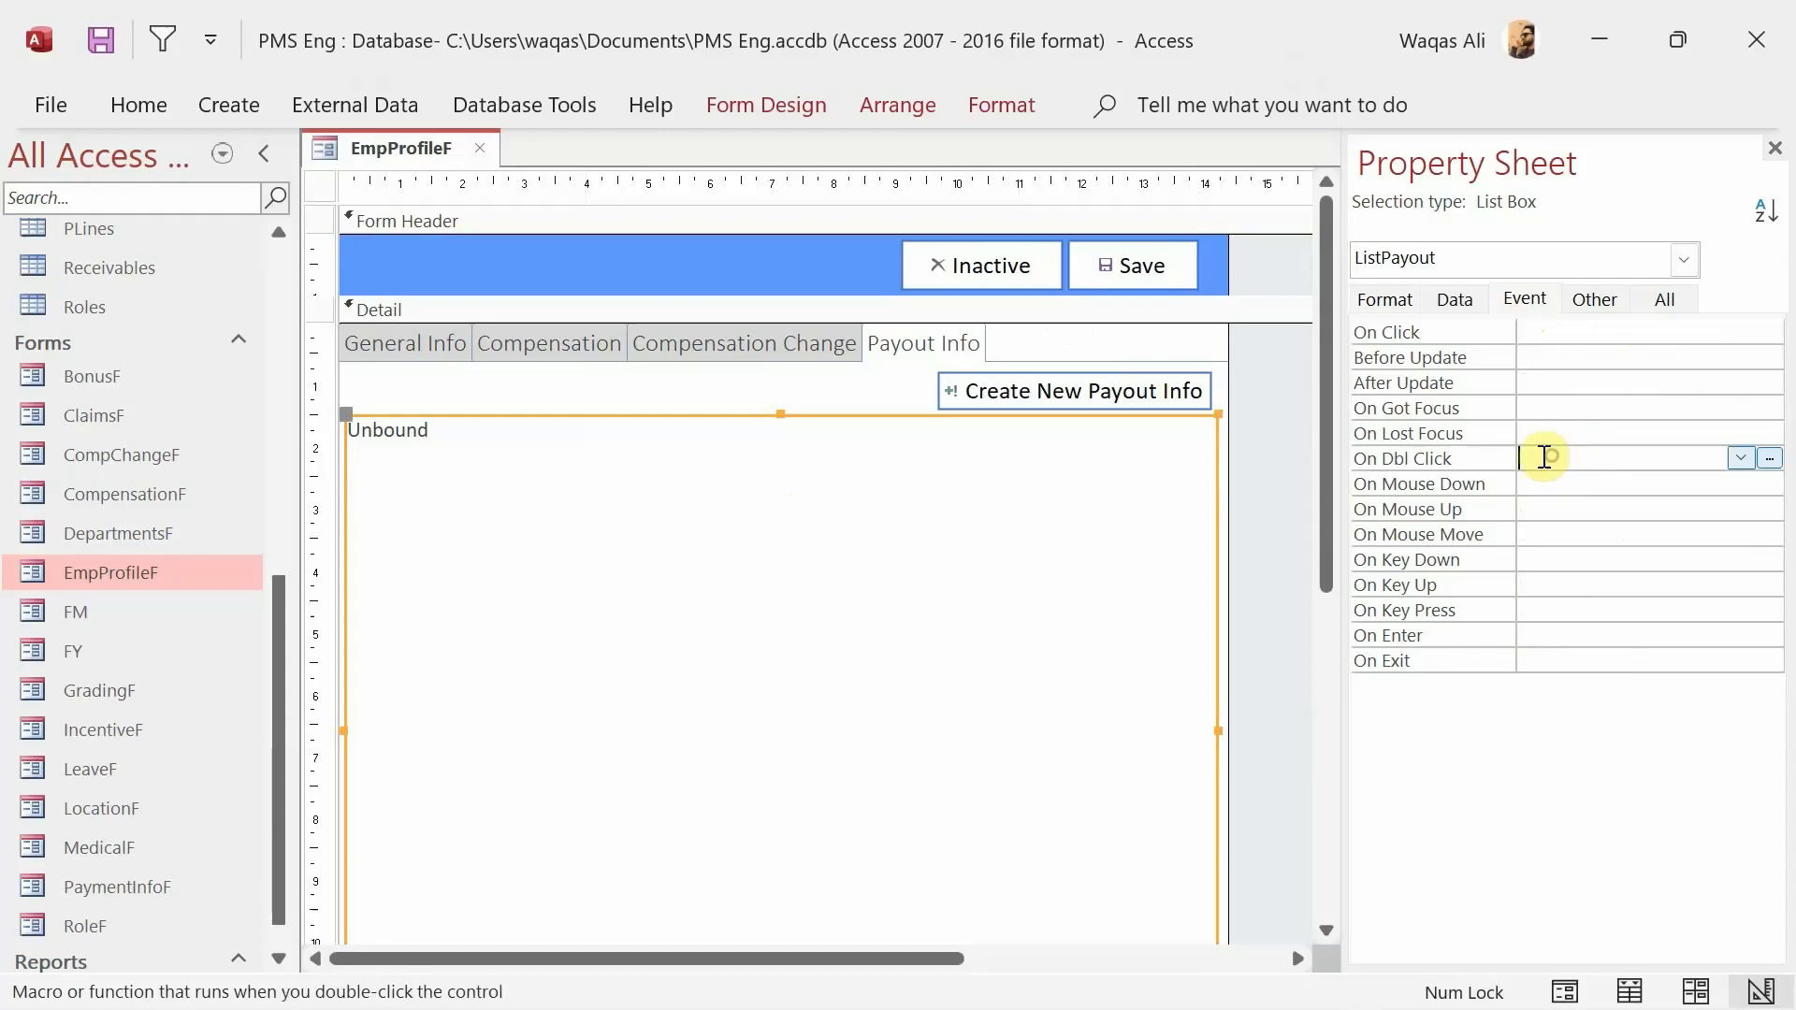
left_click(1770, 459)
left_click(779, 294)
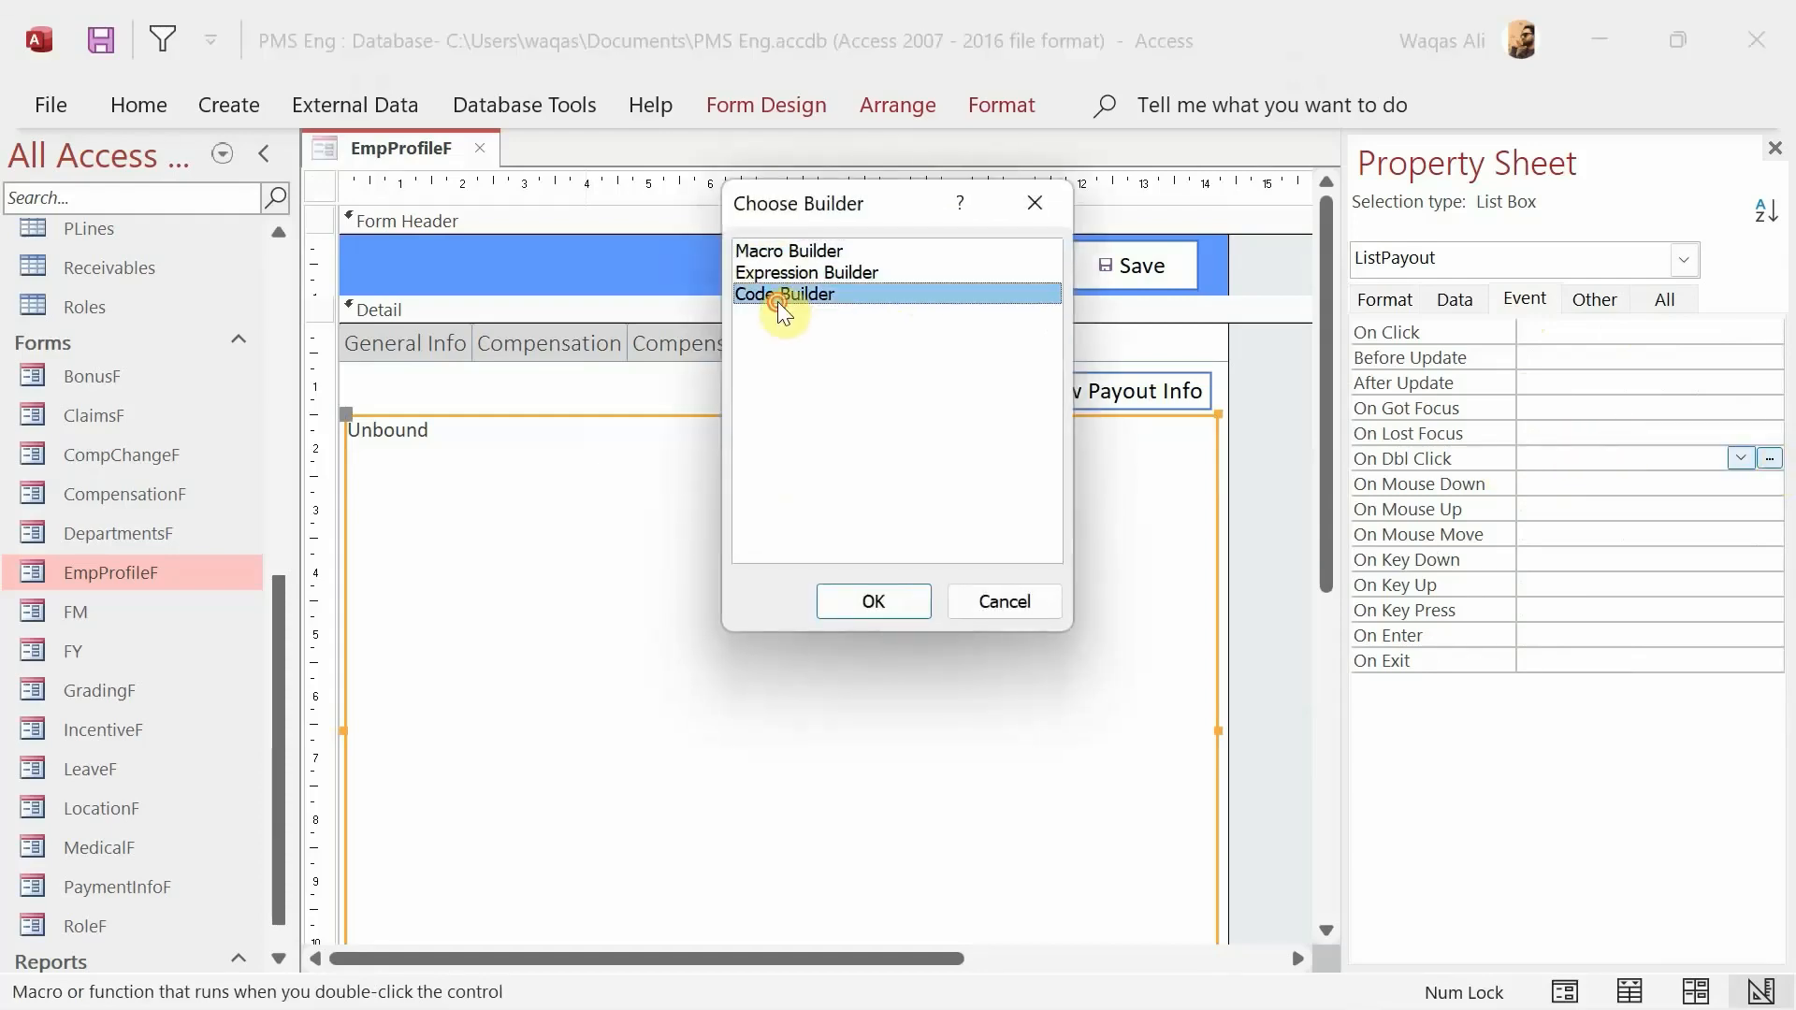
double_click(777, 301)
- Add On Error Resume Next to ListPayout_DblClick, followed by a copy of the preceding procedure's Err check and On Error GoTo 0 block
key("Return")
key("Return")
key("Return")
key("Up")
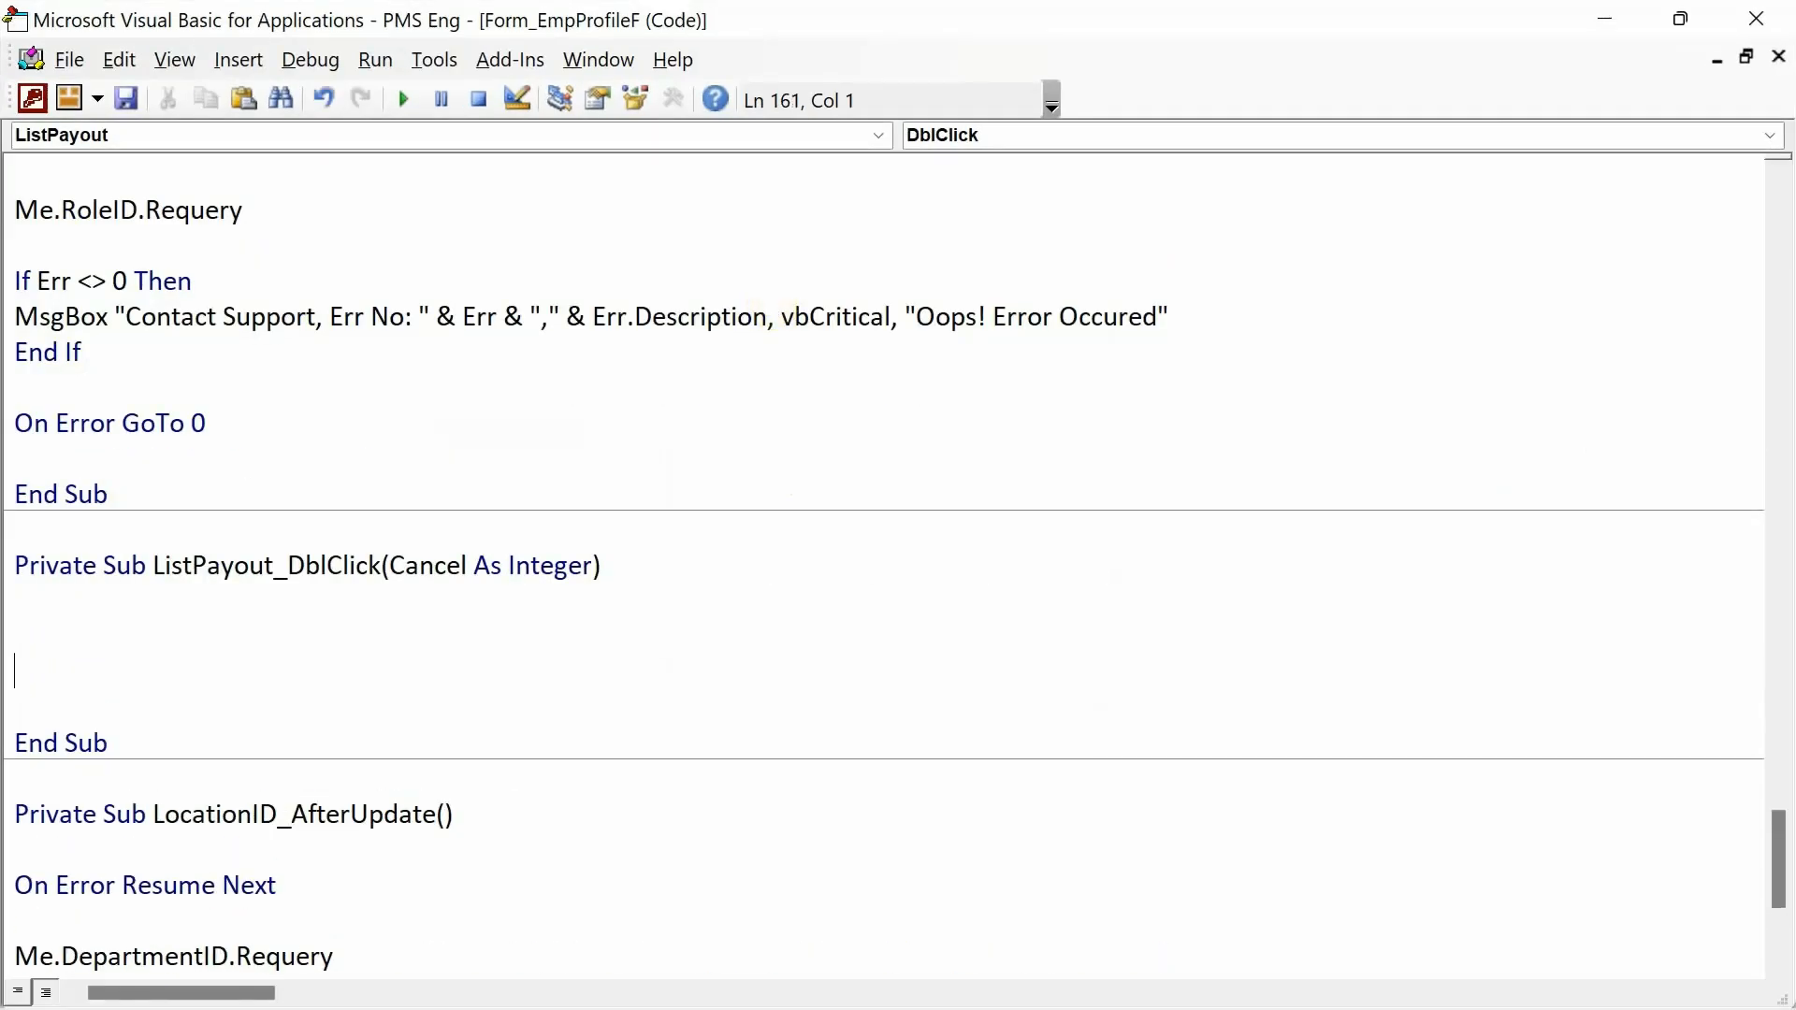
left_click_drag(206, 423, 5, 282)
key("ctrl+c")
type("on error resume next")
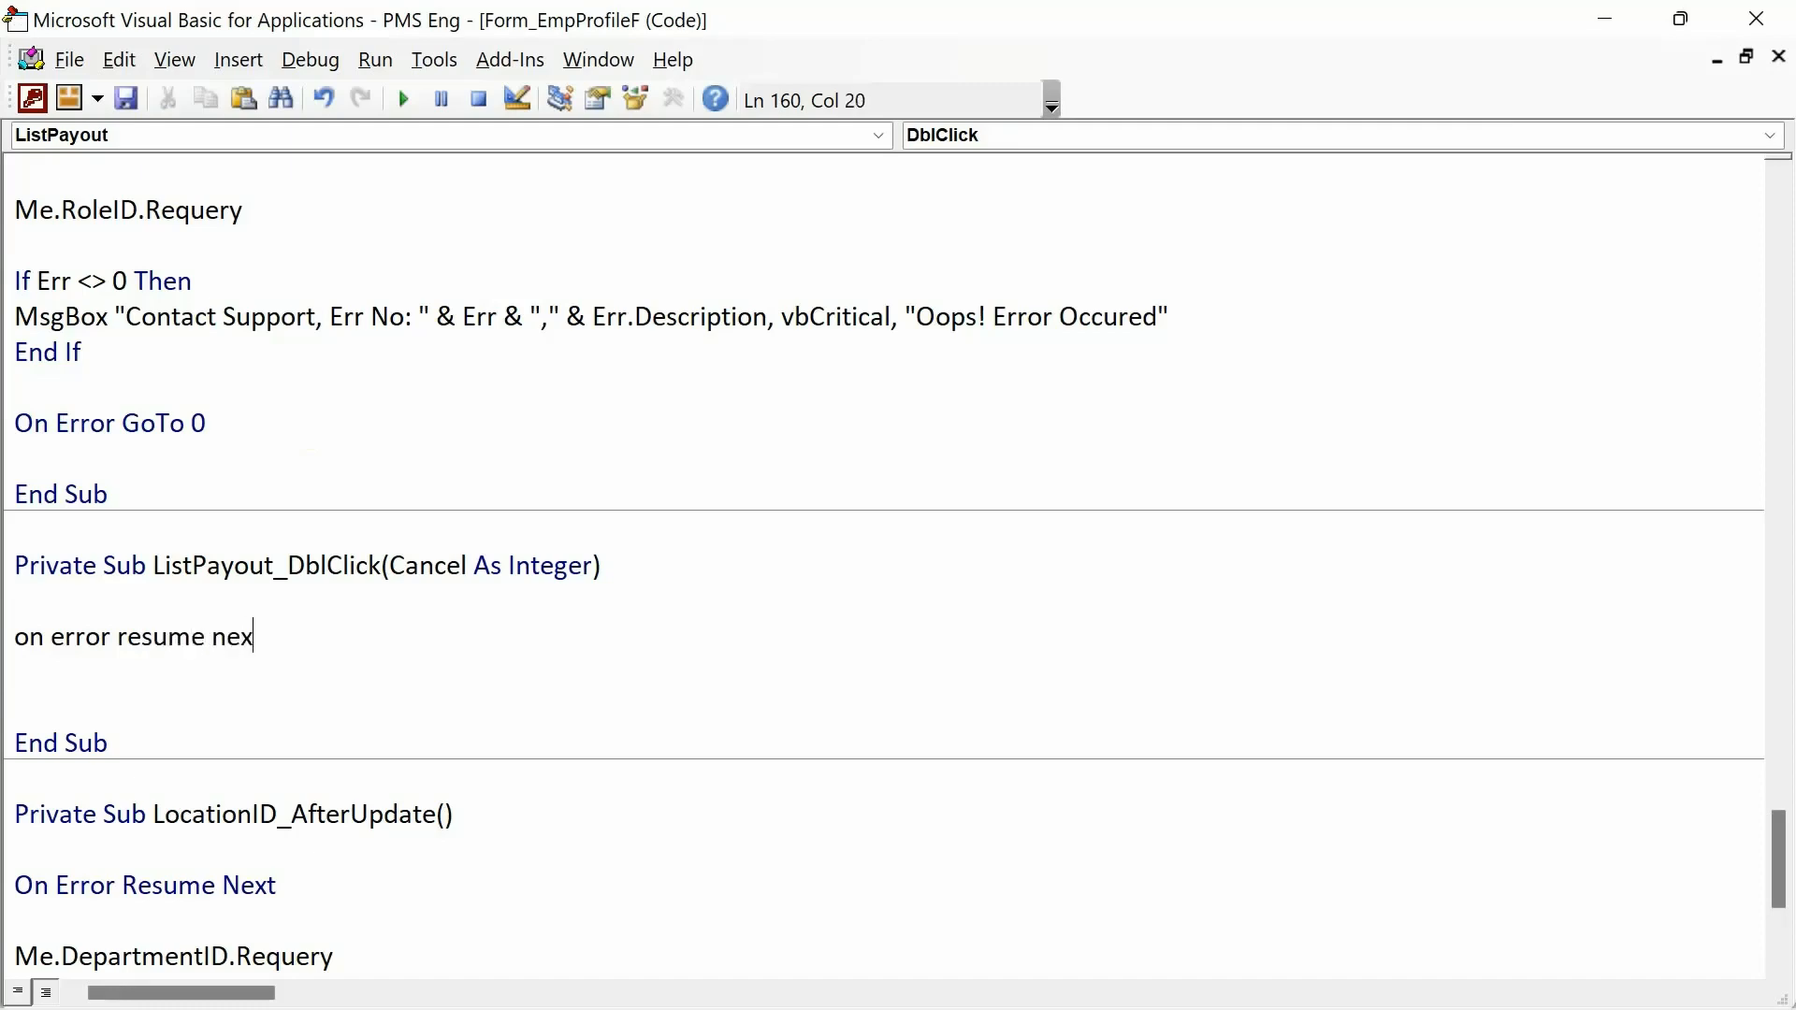
key("Return")
key("Return")
key("Return")
key("ctrl+v")
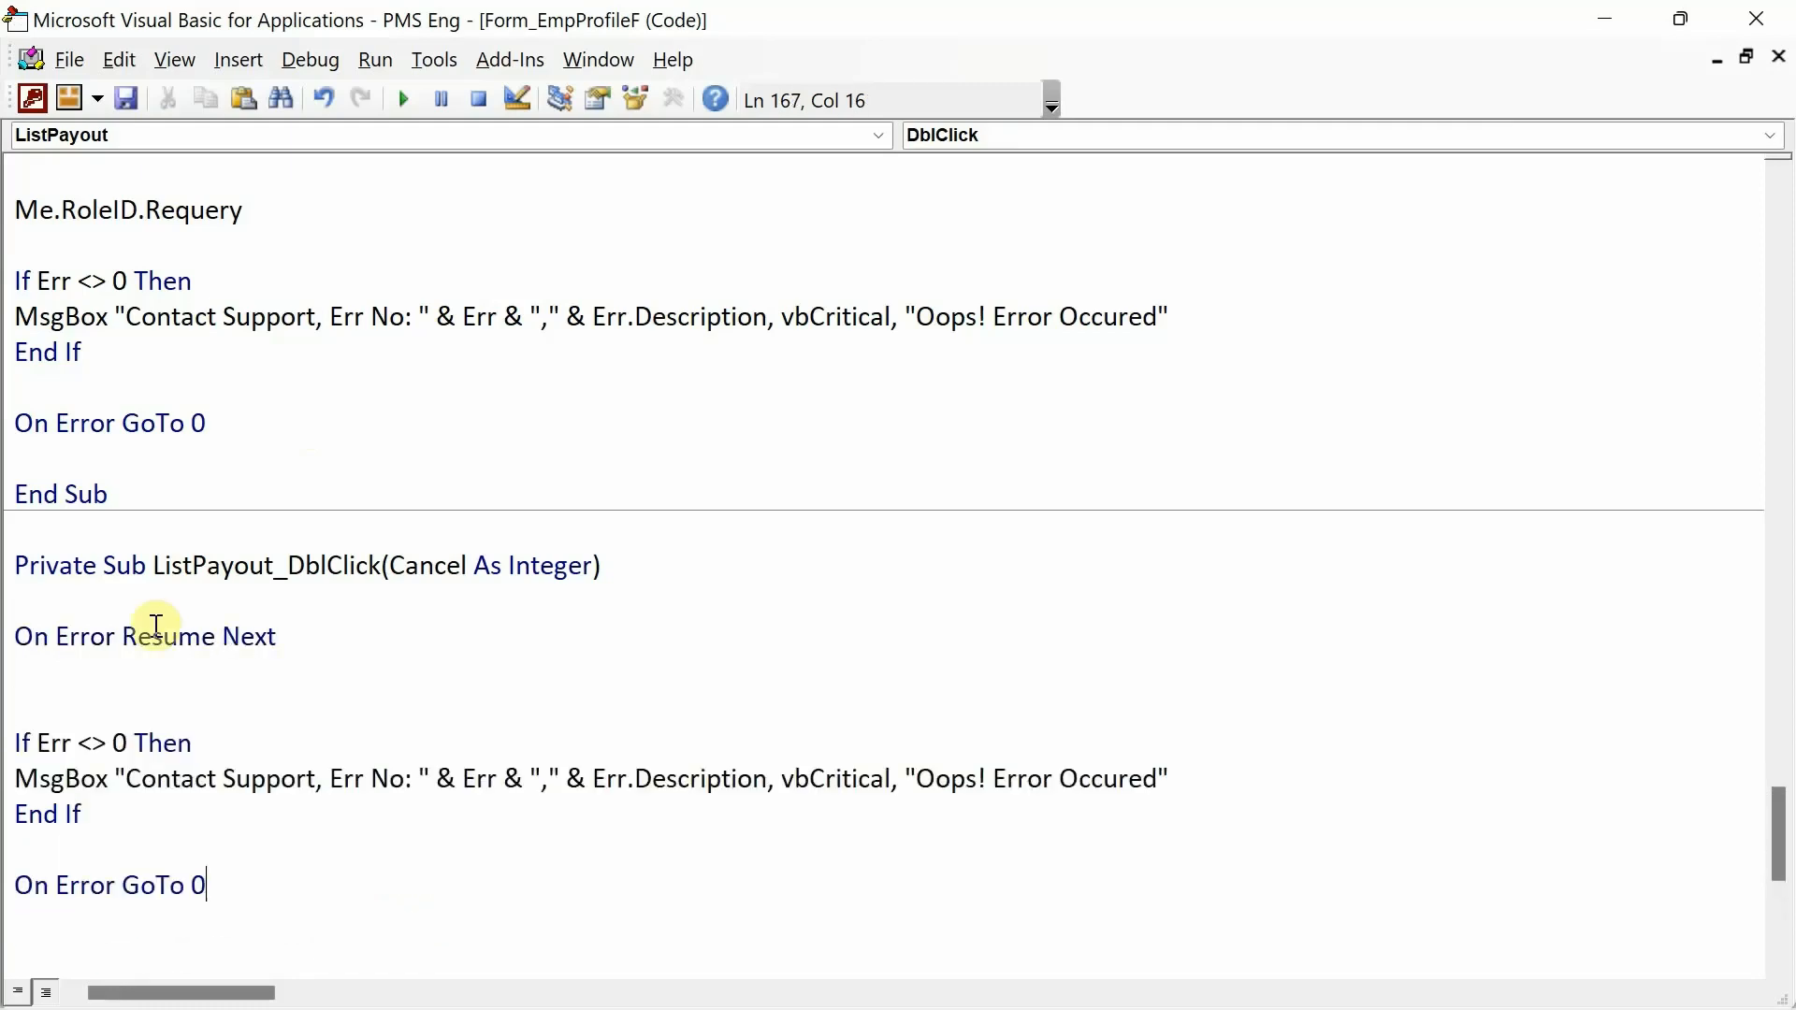
- Below On Error Resume Next, add the condition If IsNull(Me.ListPayout.Column(0)) = True Then
left_click(196, 697)
key("Return")
key("Return")
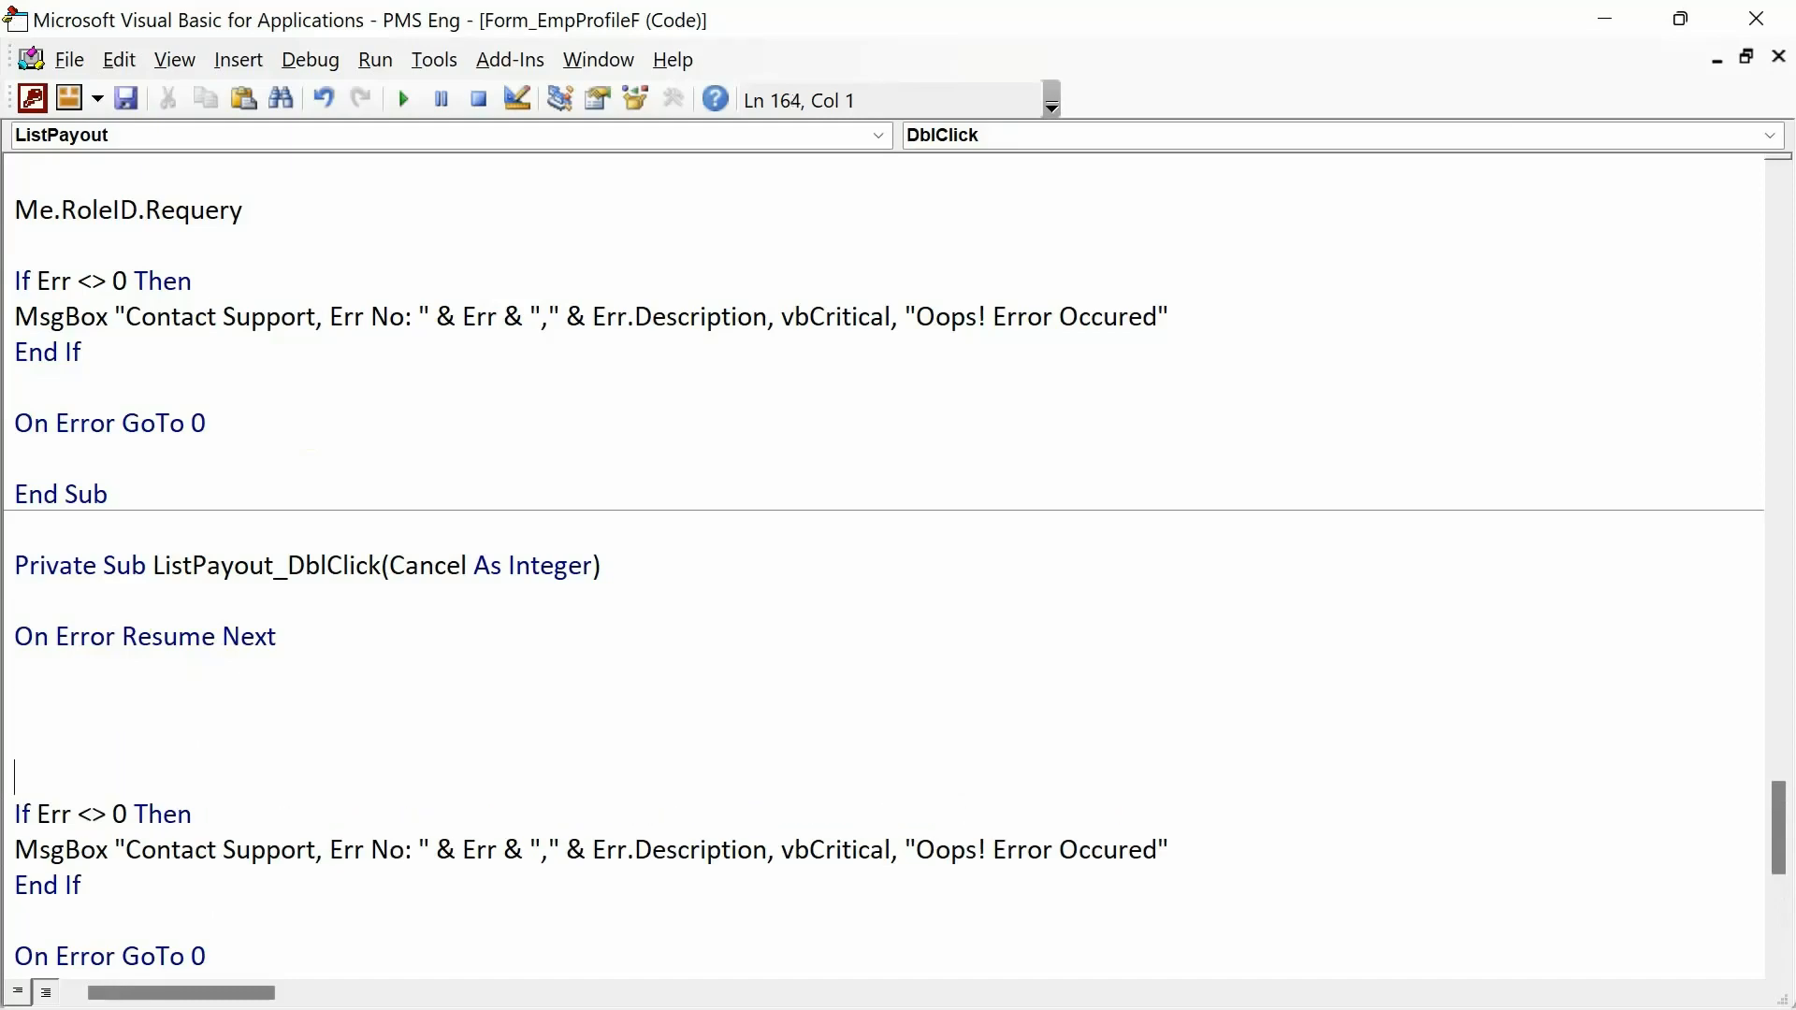
key("Up")
type("if isnull(")
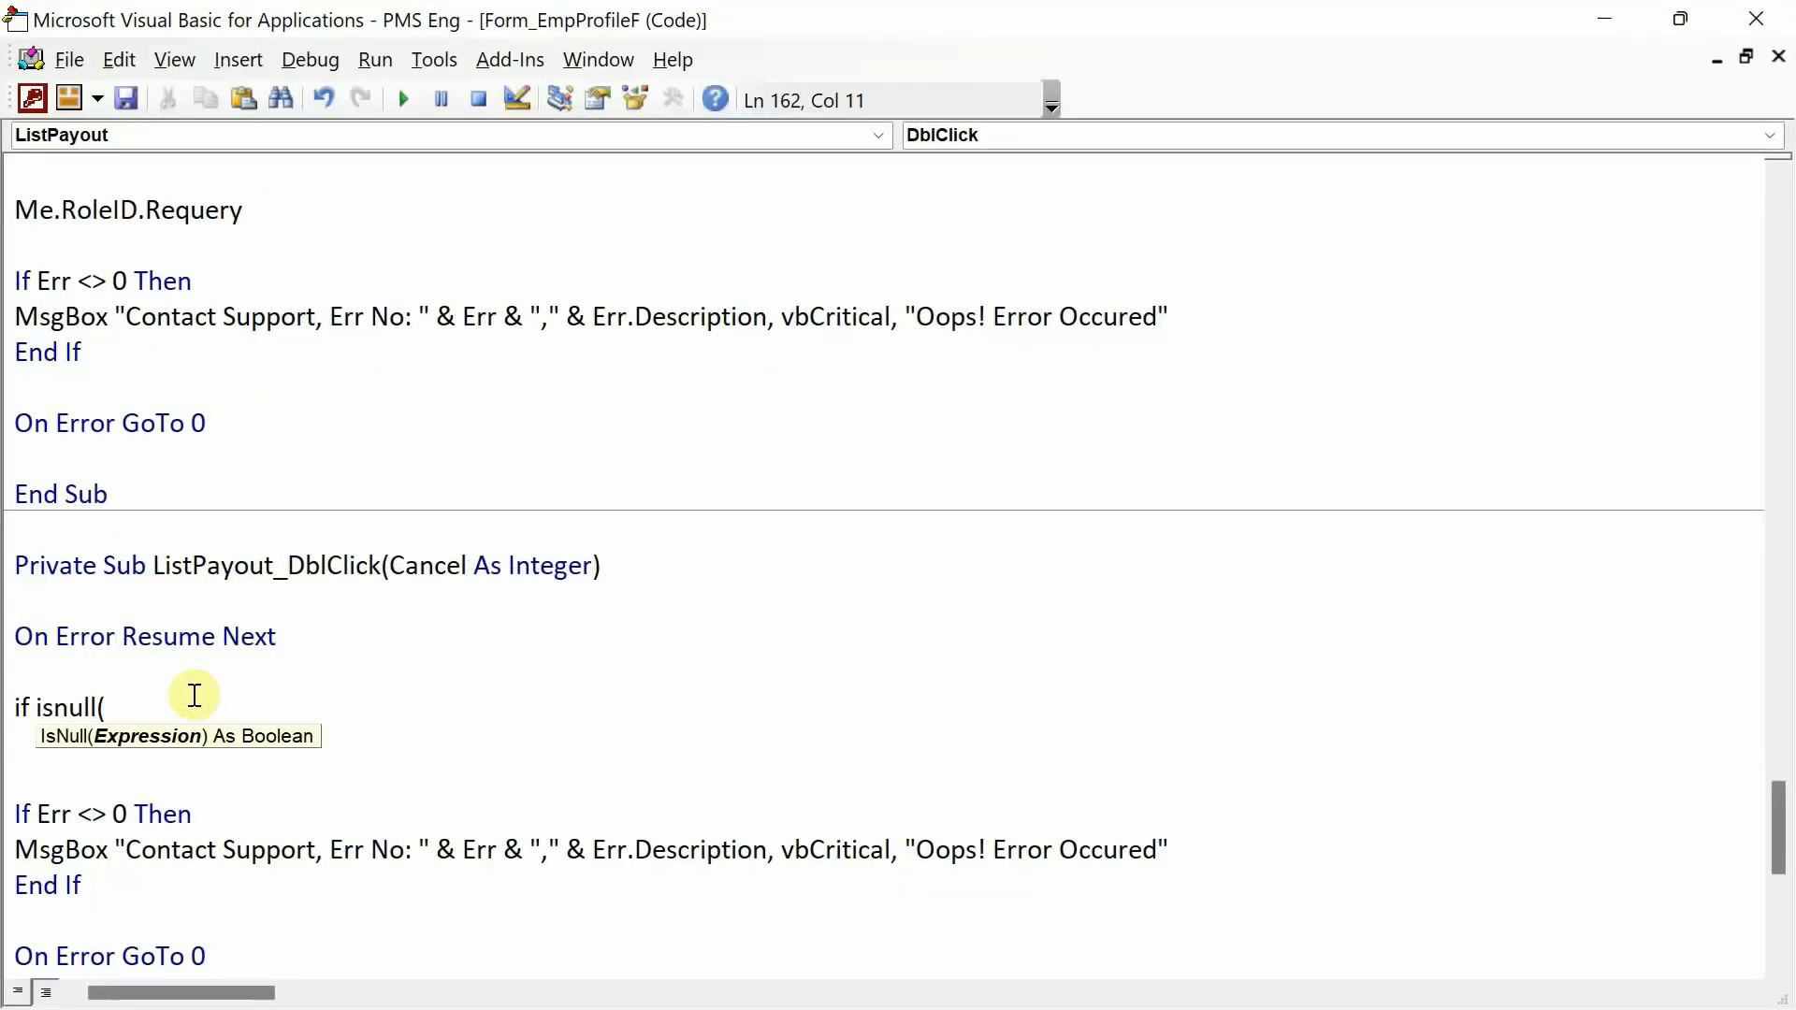
type("me.lis")
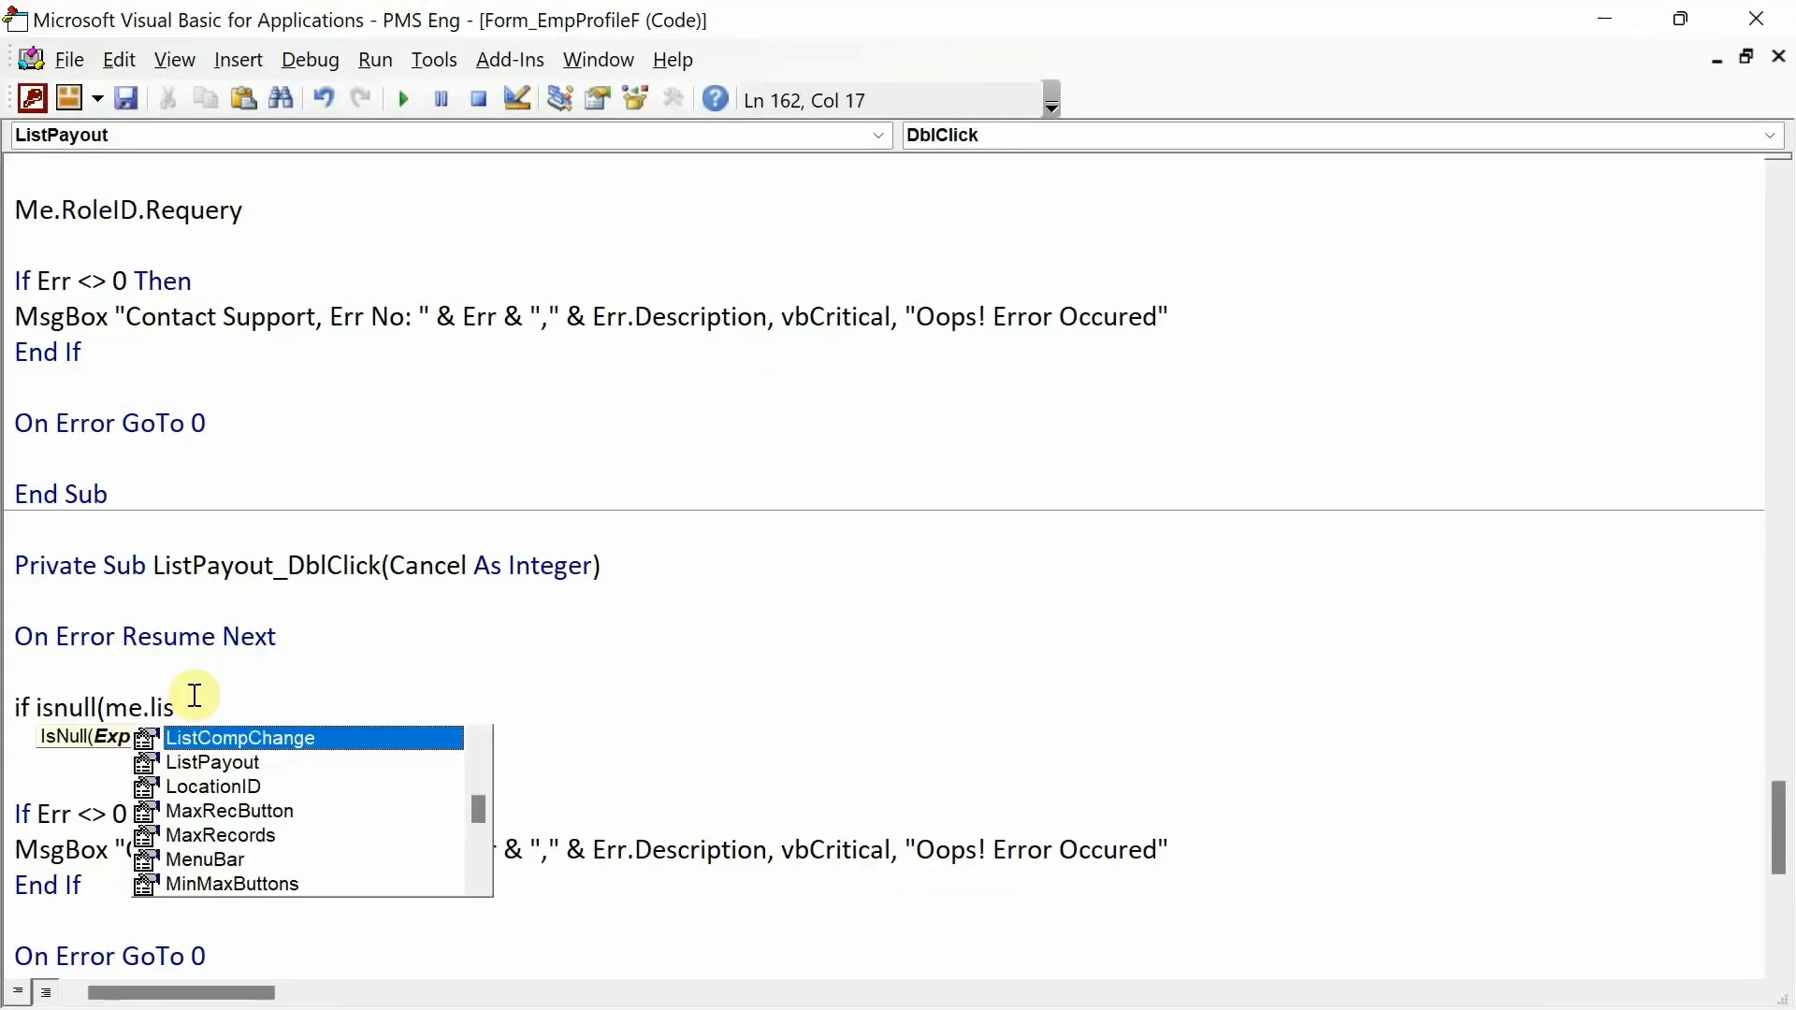
key("Down")
key("Tab")
type(".c")
key("Tab")
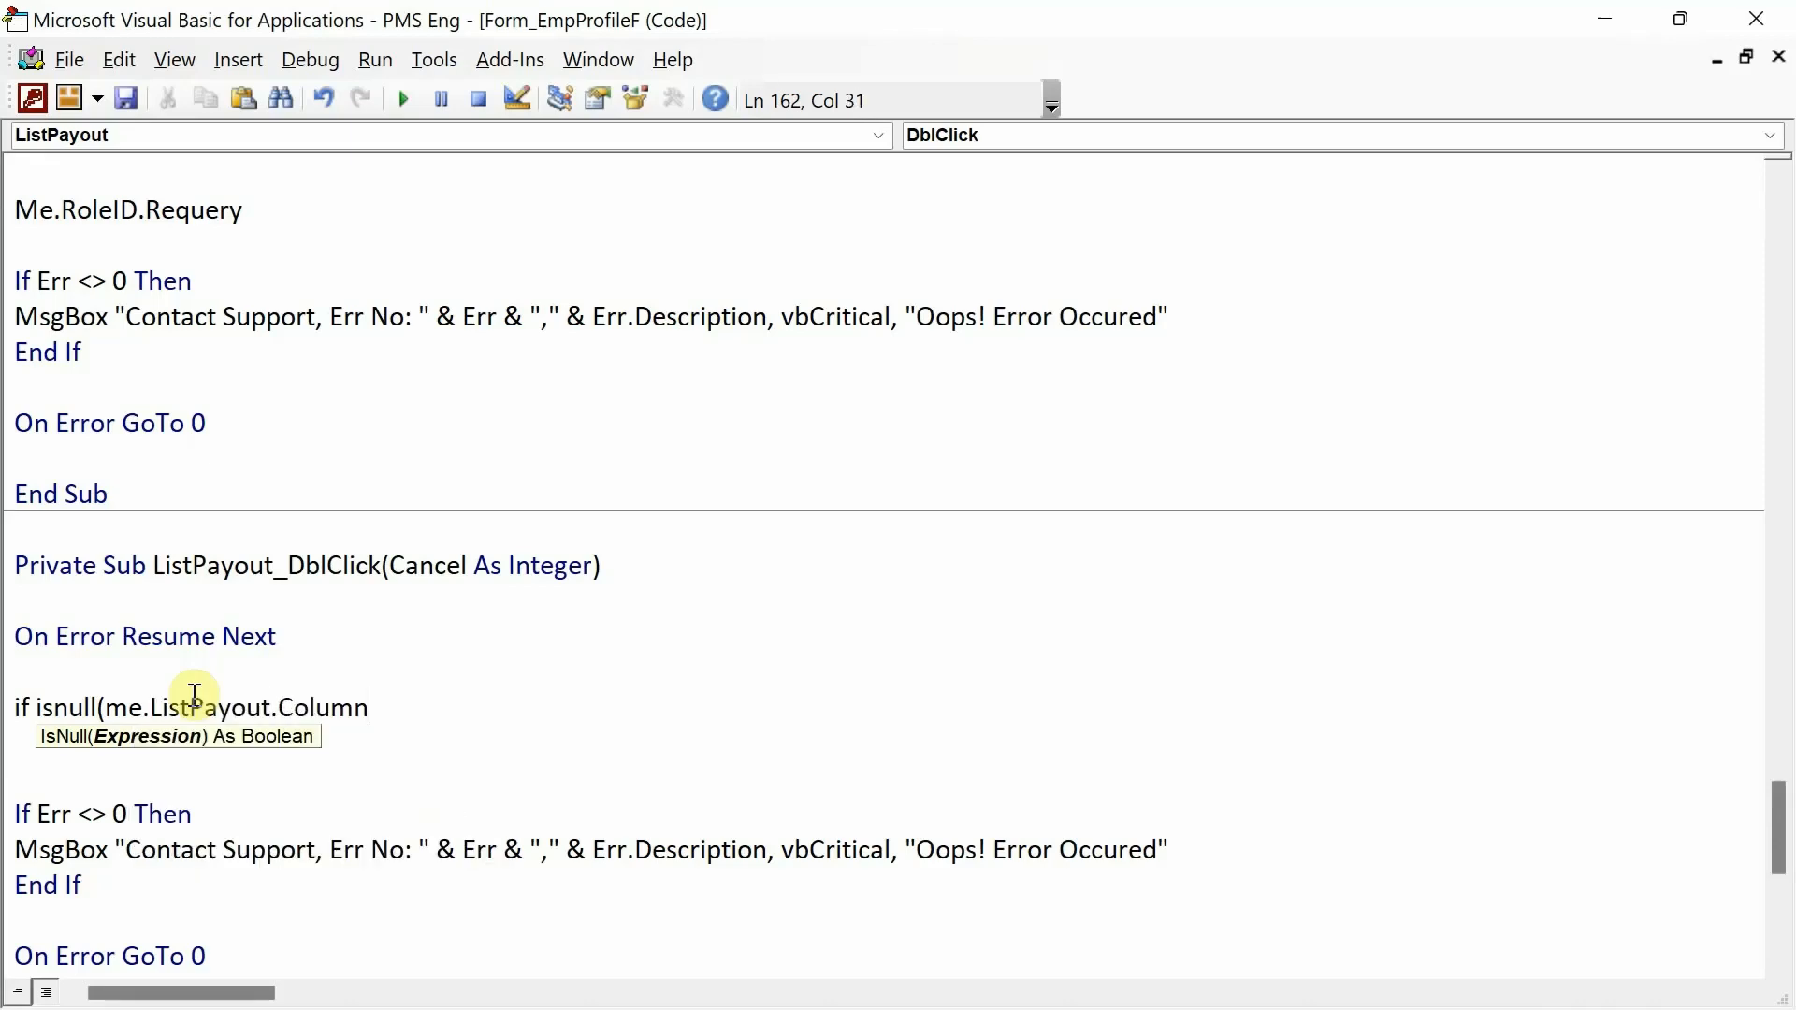
type("(0)) =True then")
key("Return")
- Under the IsNull condition, add DoCmd.Beep and a MsgBox reading "This action can not be performed as no record exist to display."
type("d")
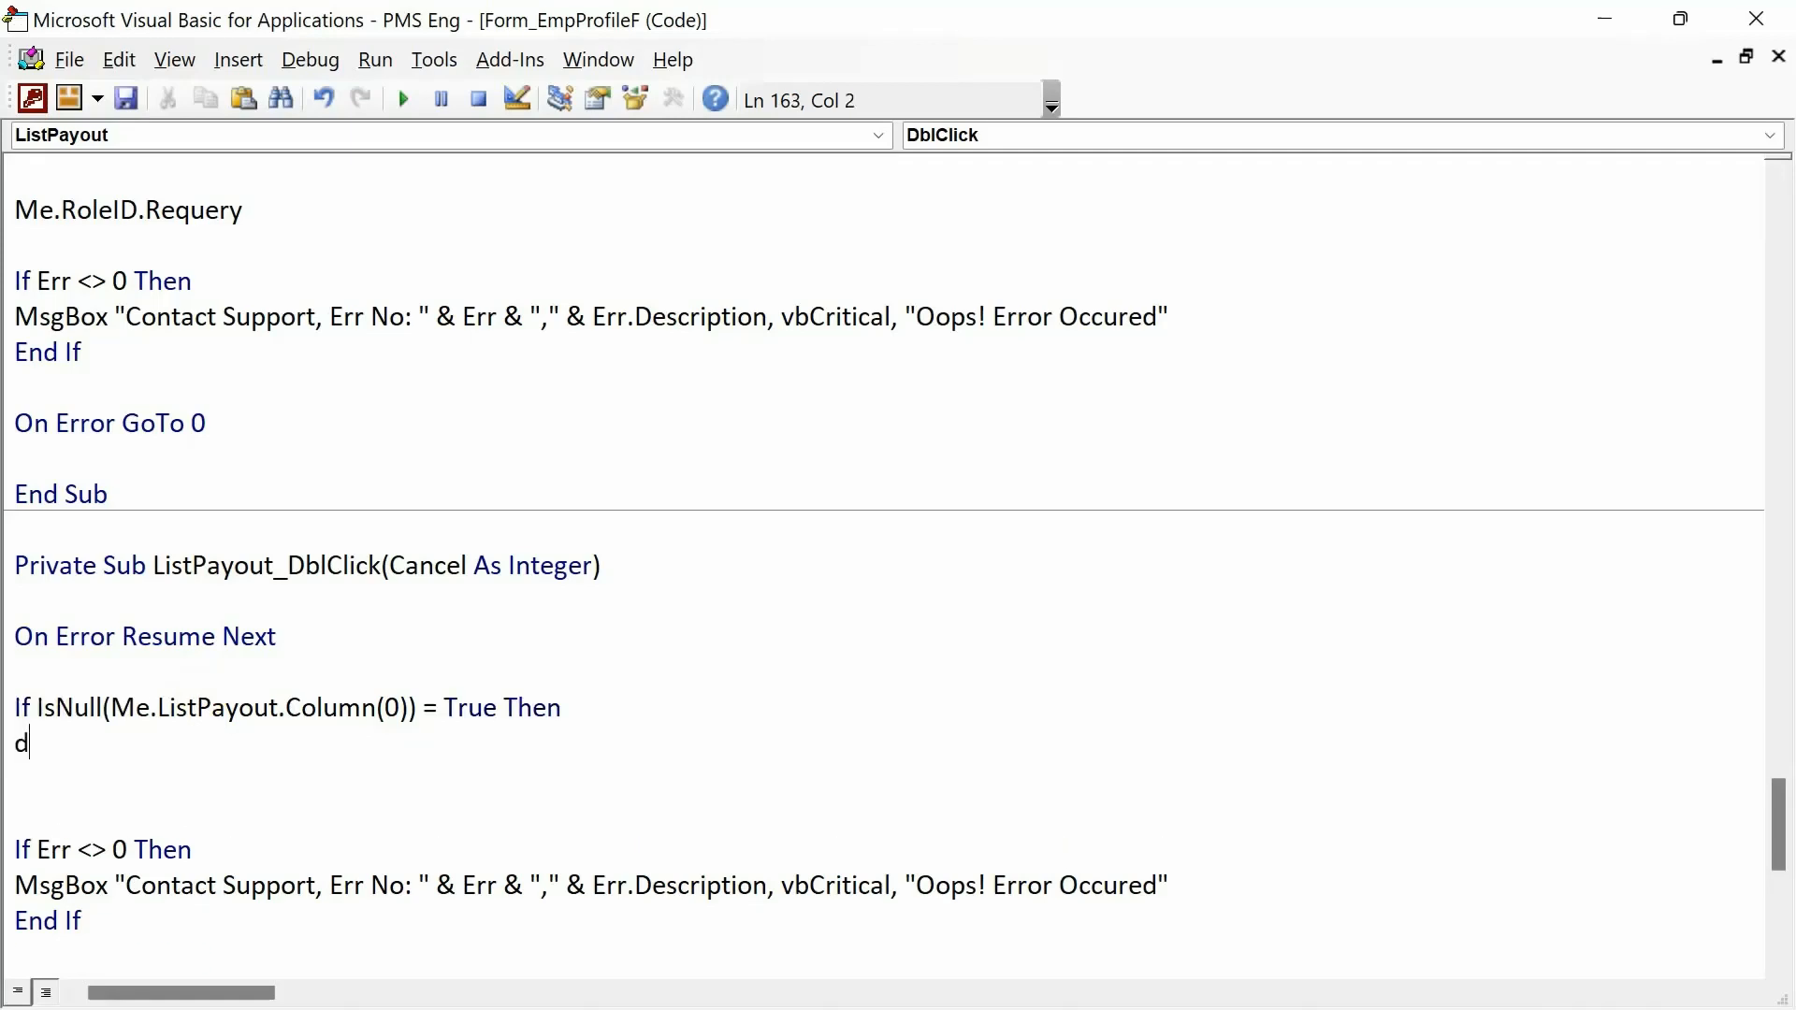
type("ocmd.b")
key("Tab")
key("Return")
type("ms")
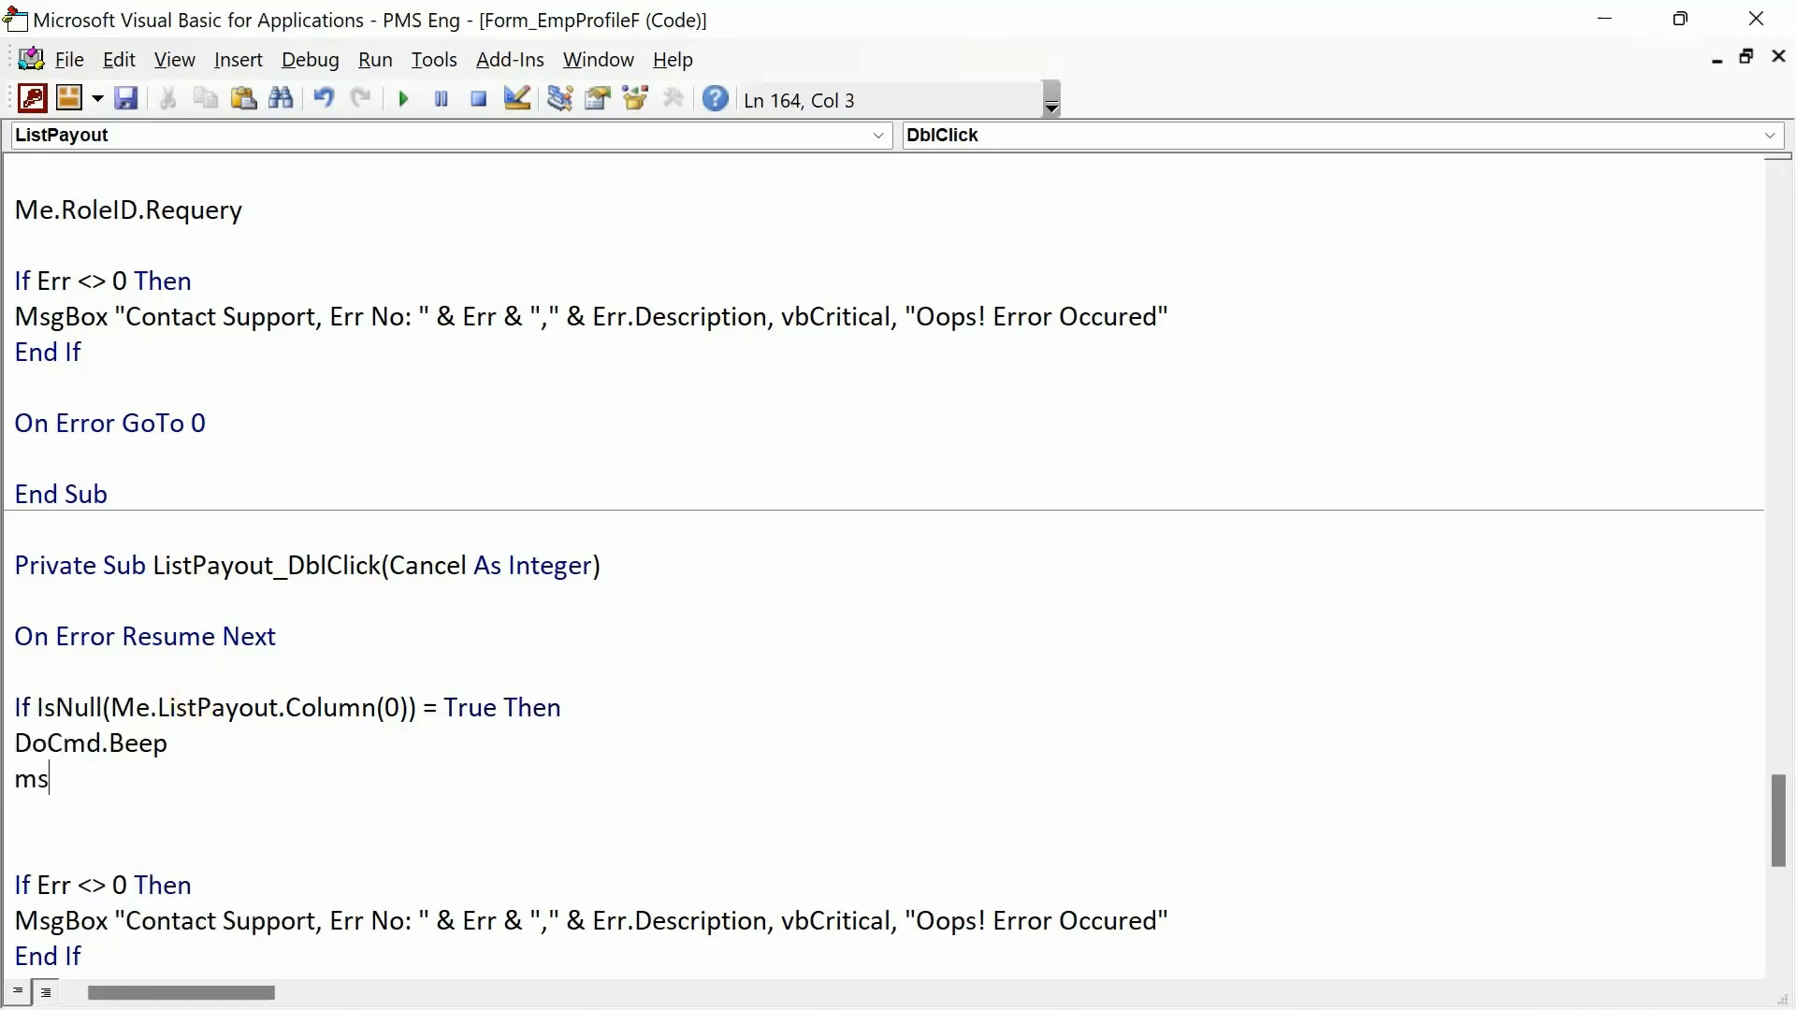
type("gbox \"")
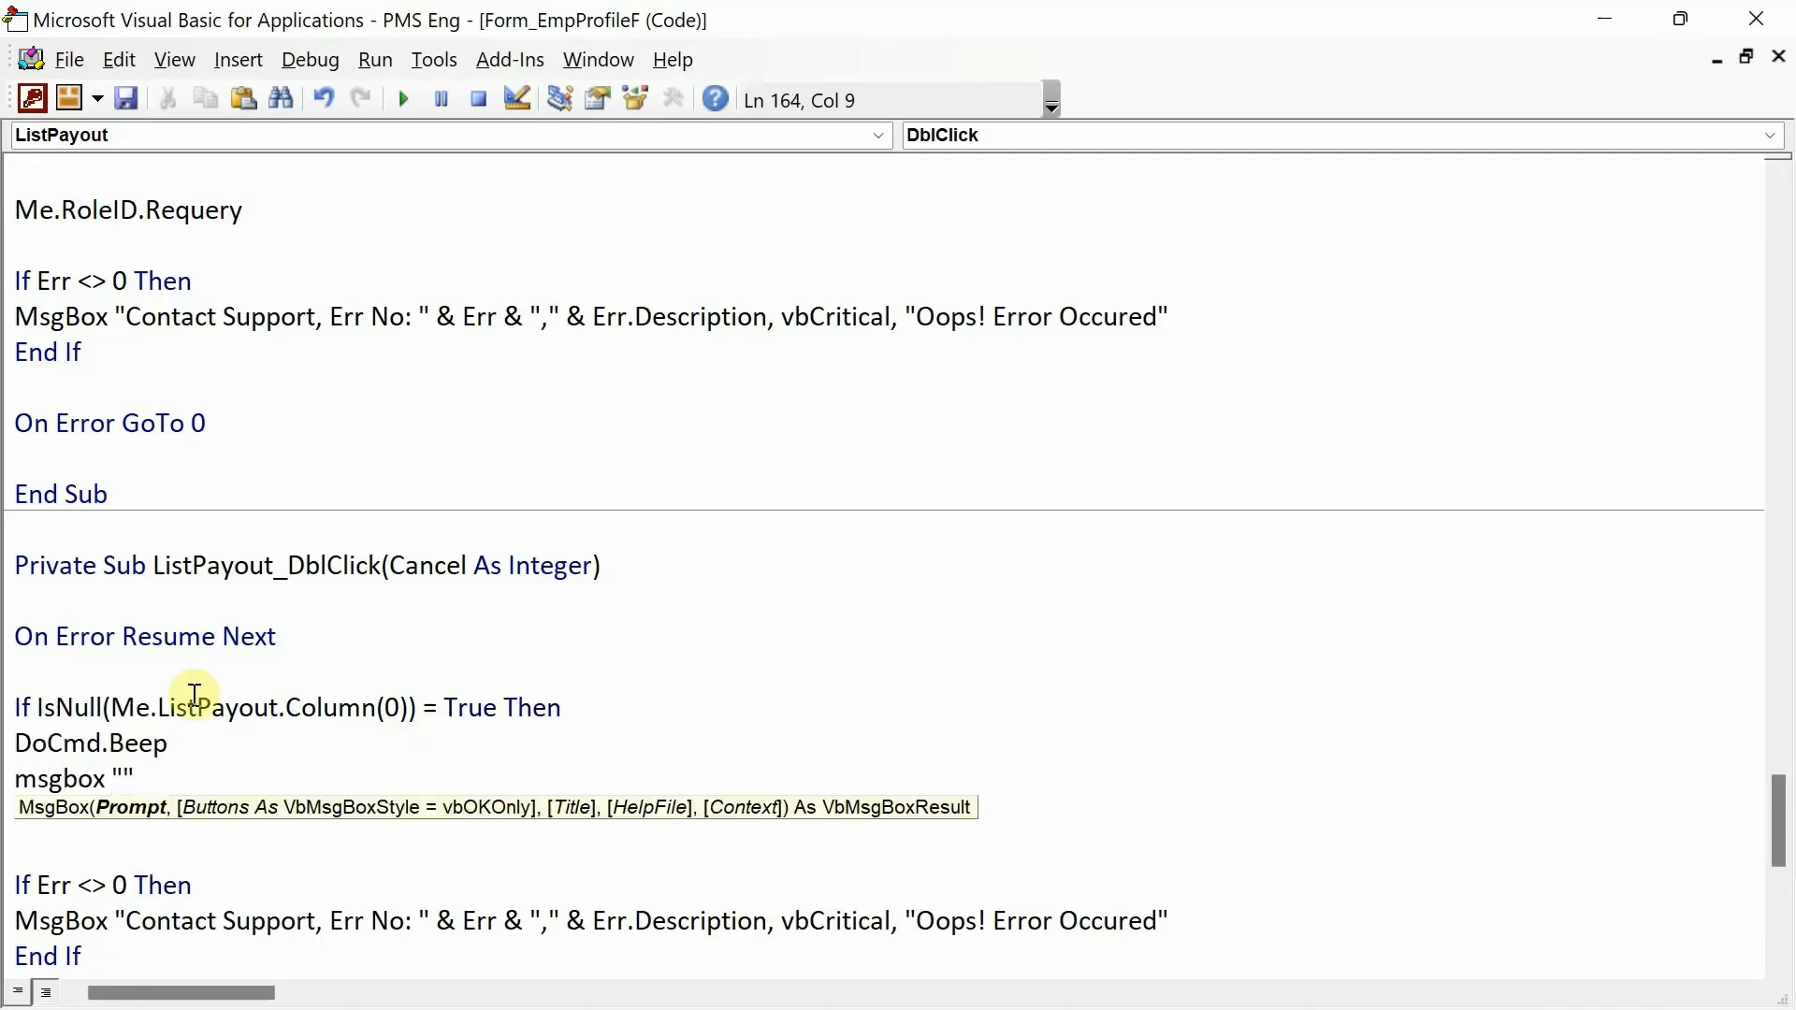
type("This action c")
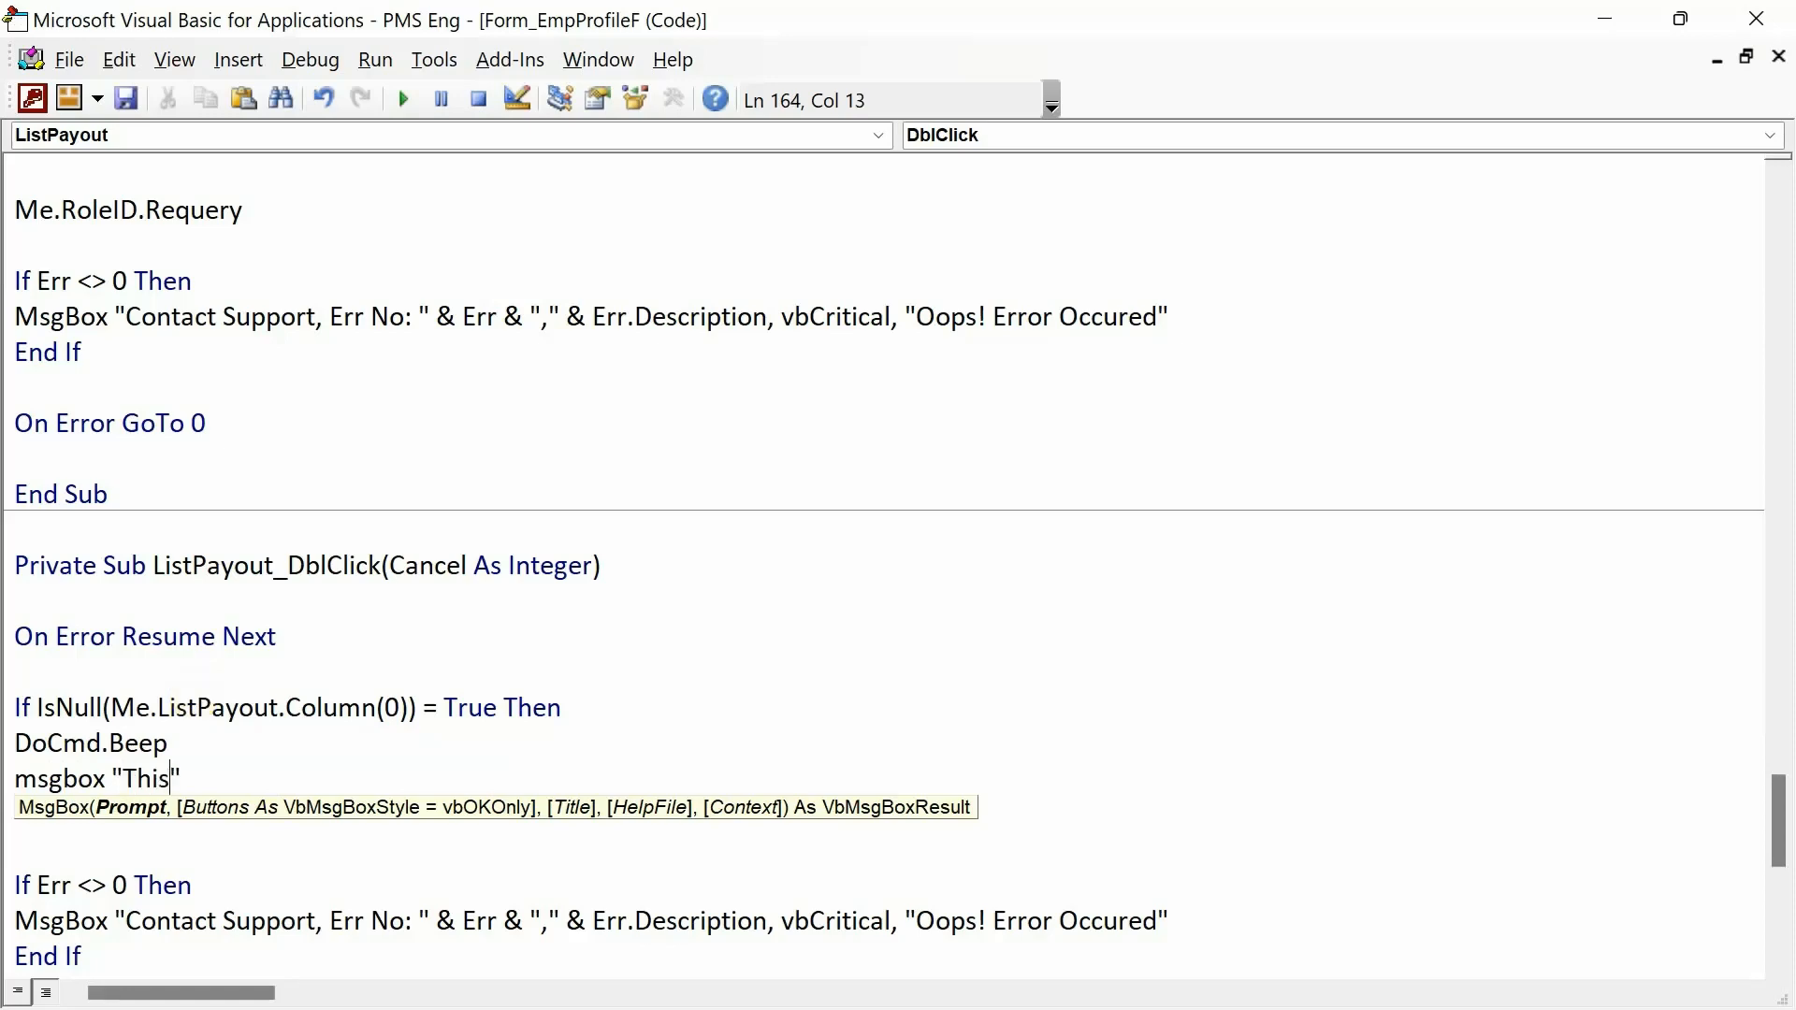
type("an not be")
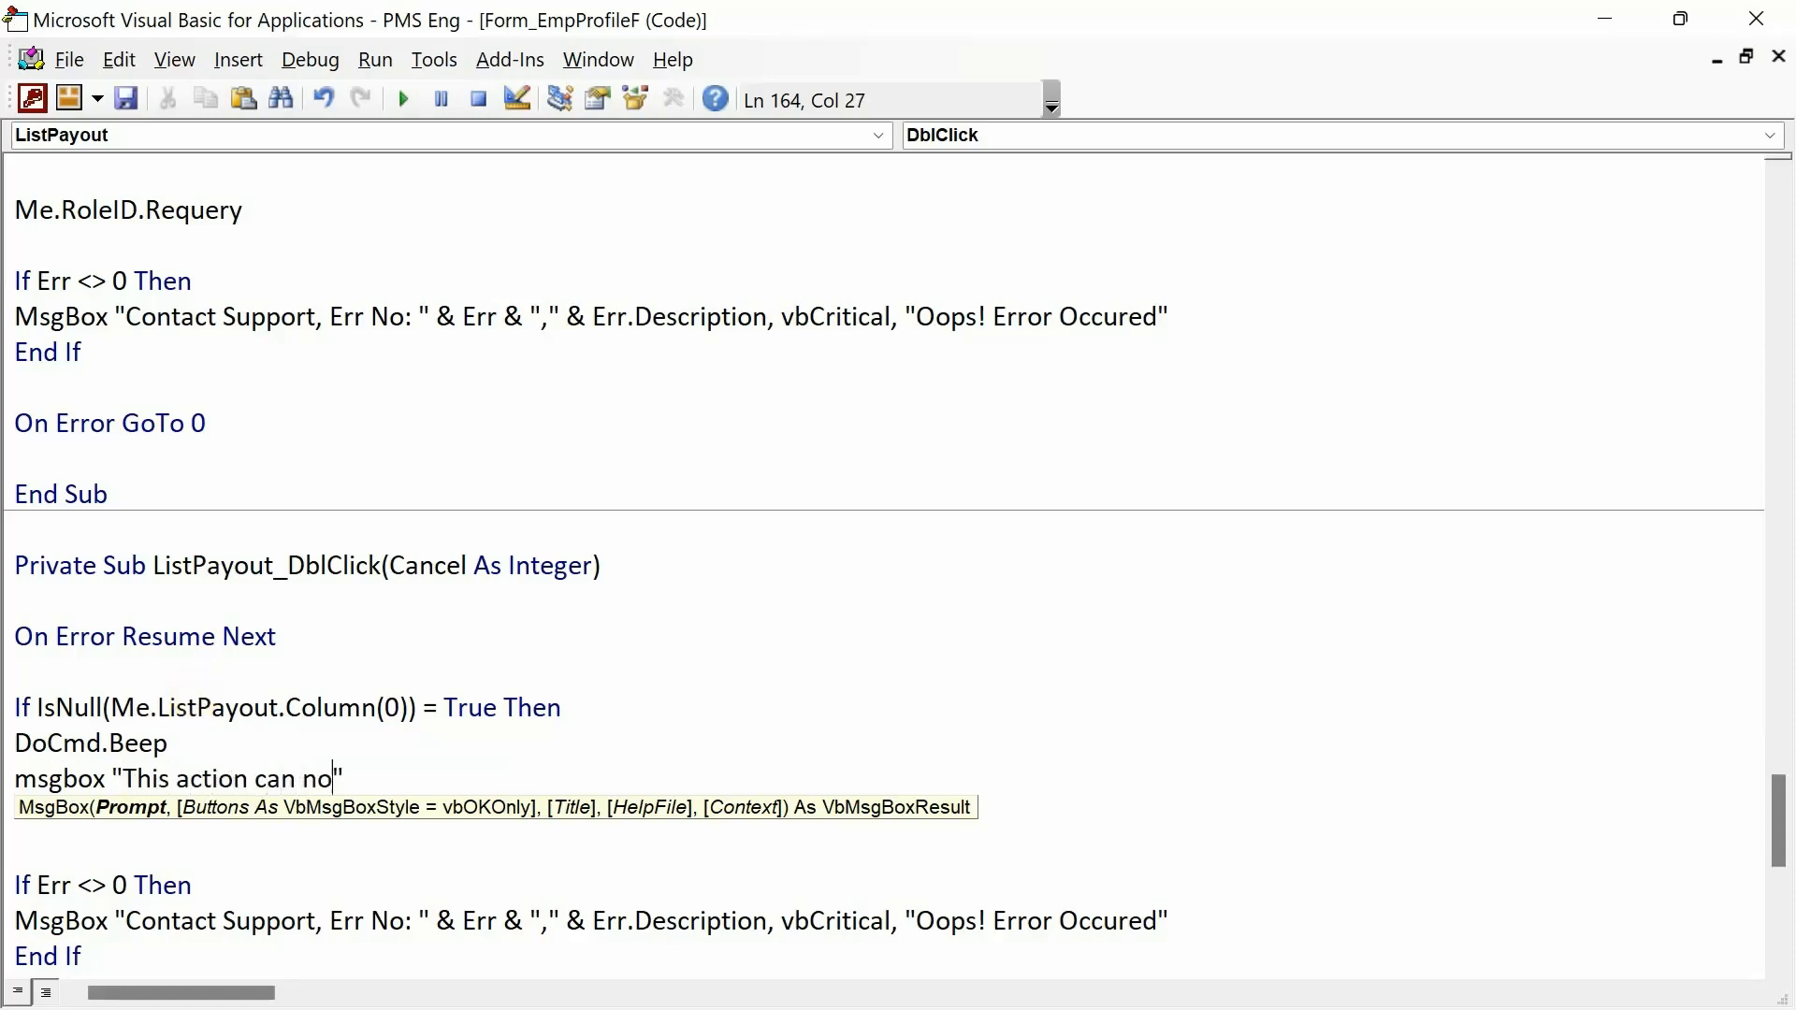
type(" performed as ")
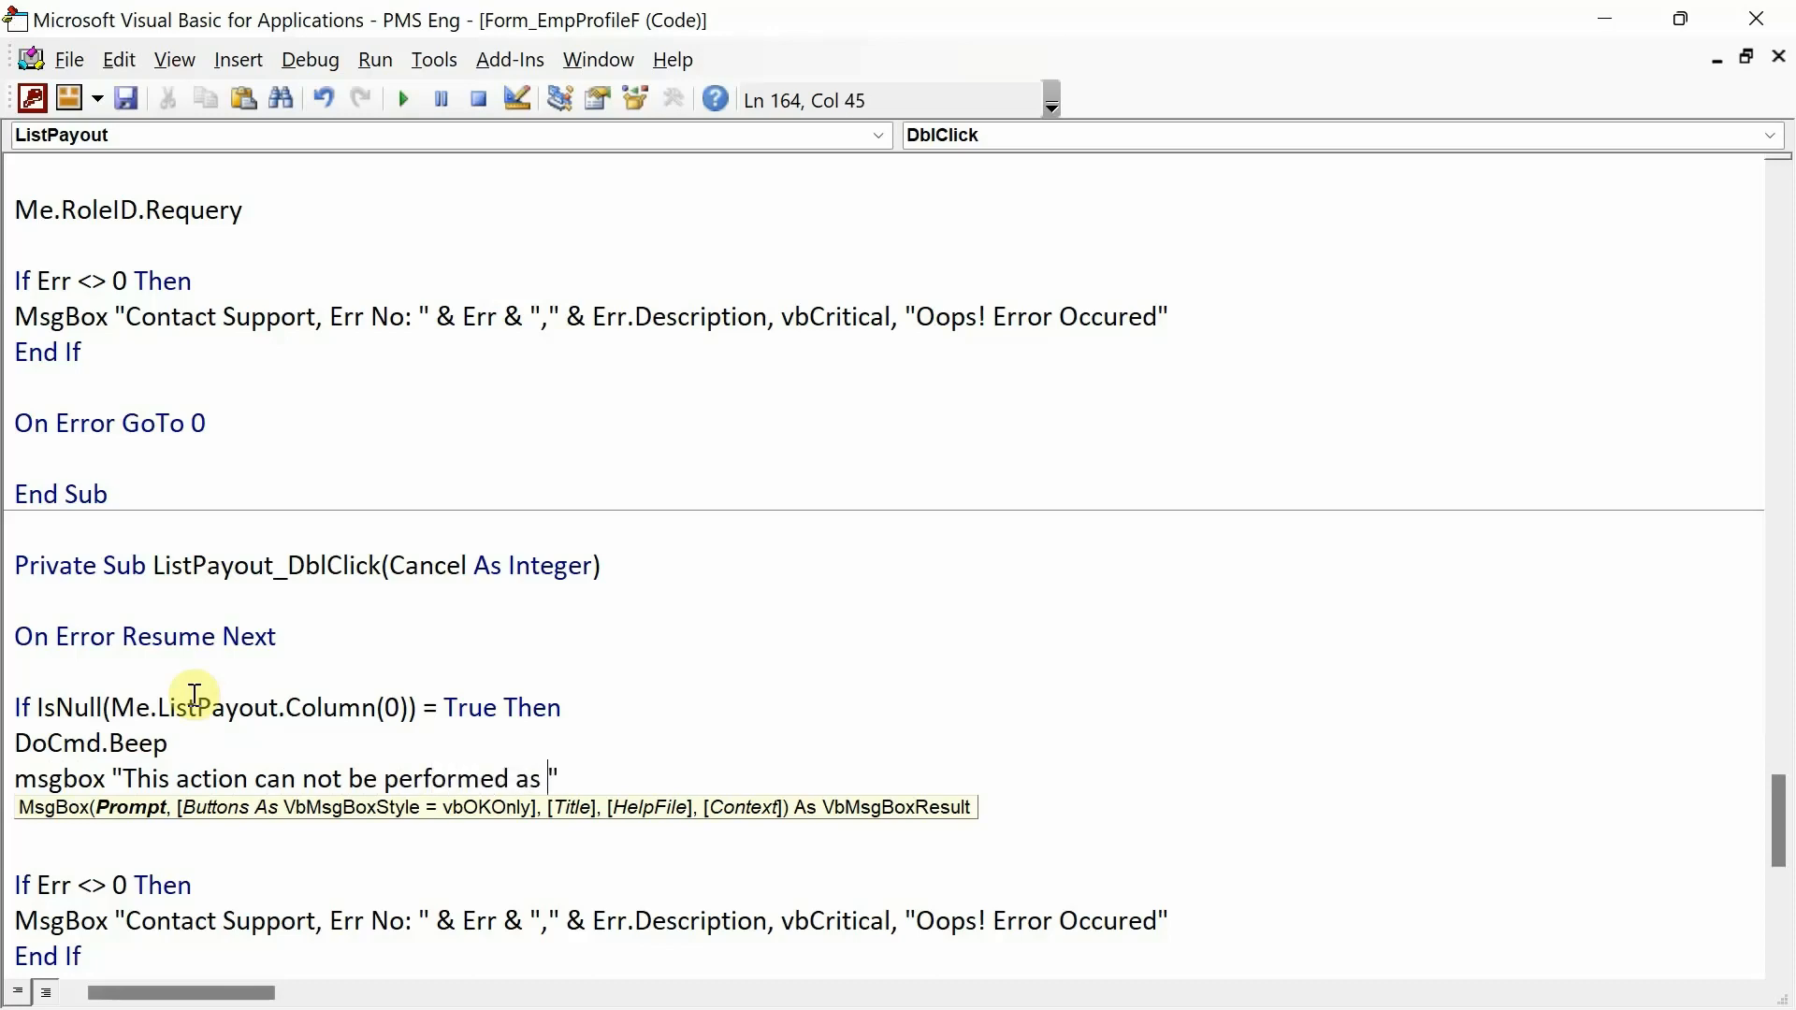
type("no record exists")
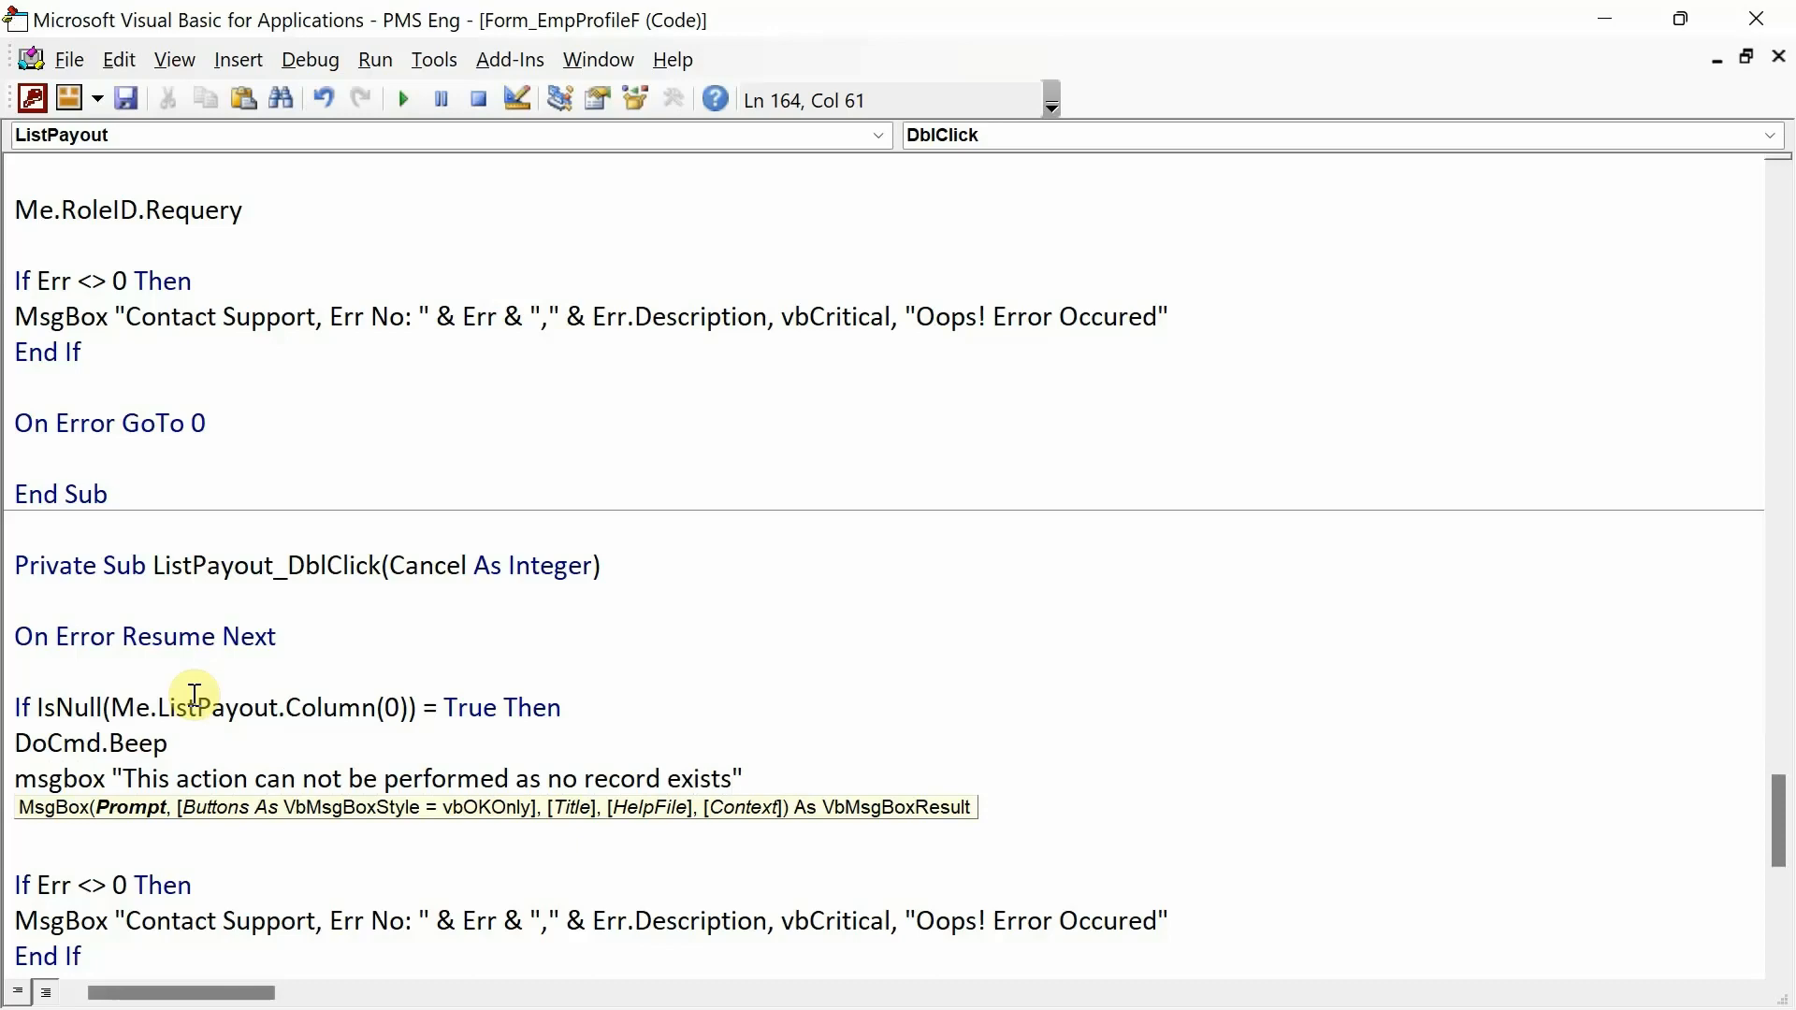
key("BackSpace")
type("to display.\",")
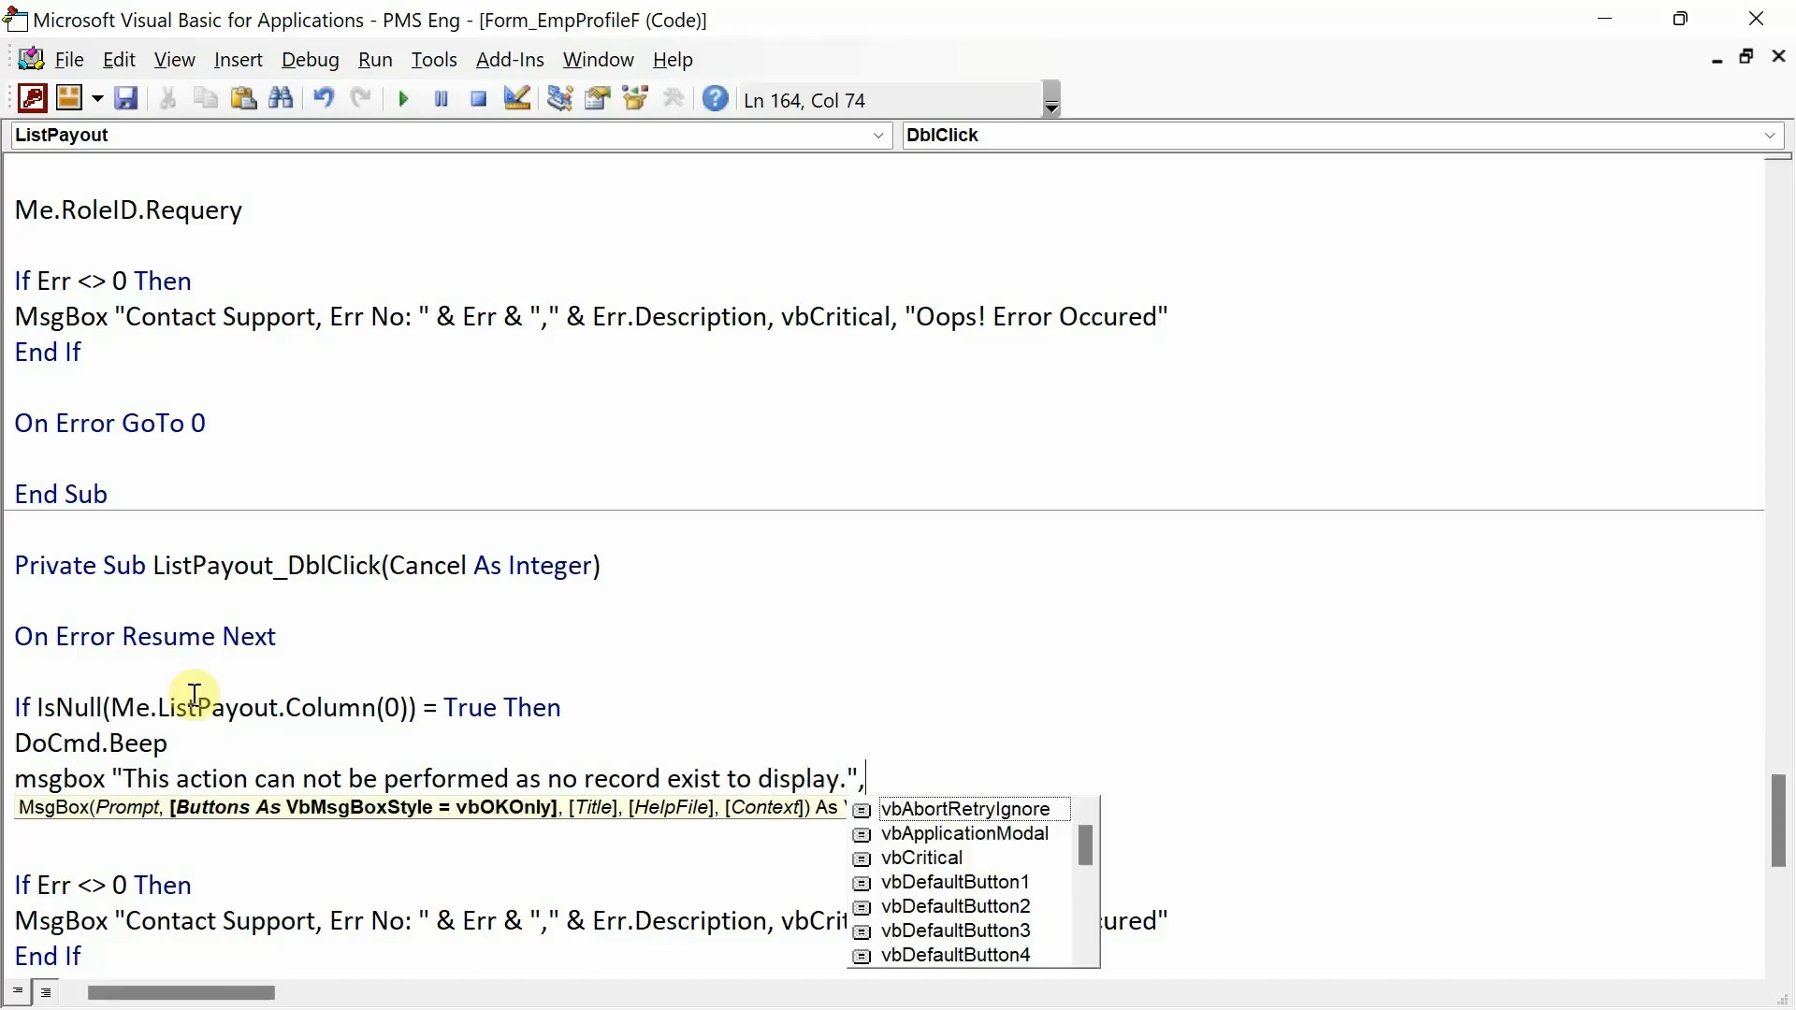
- Give the no-record message box the vbCritical style and the title "Information"
key("Down")
key("Down")
key("Tab")
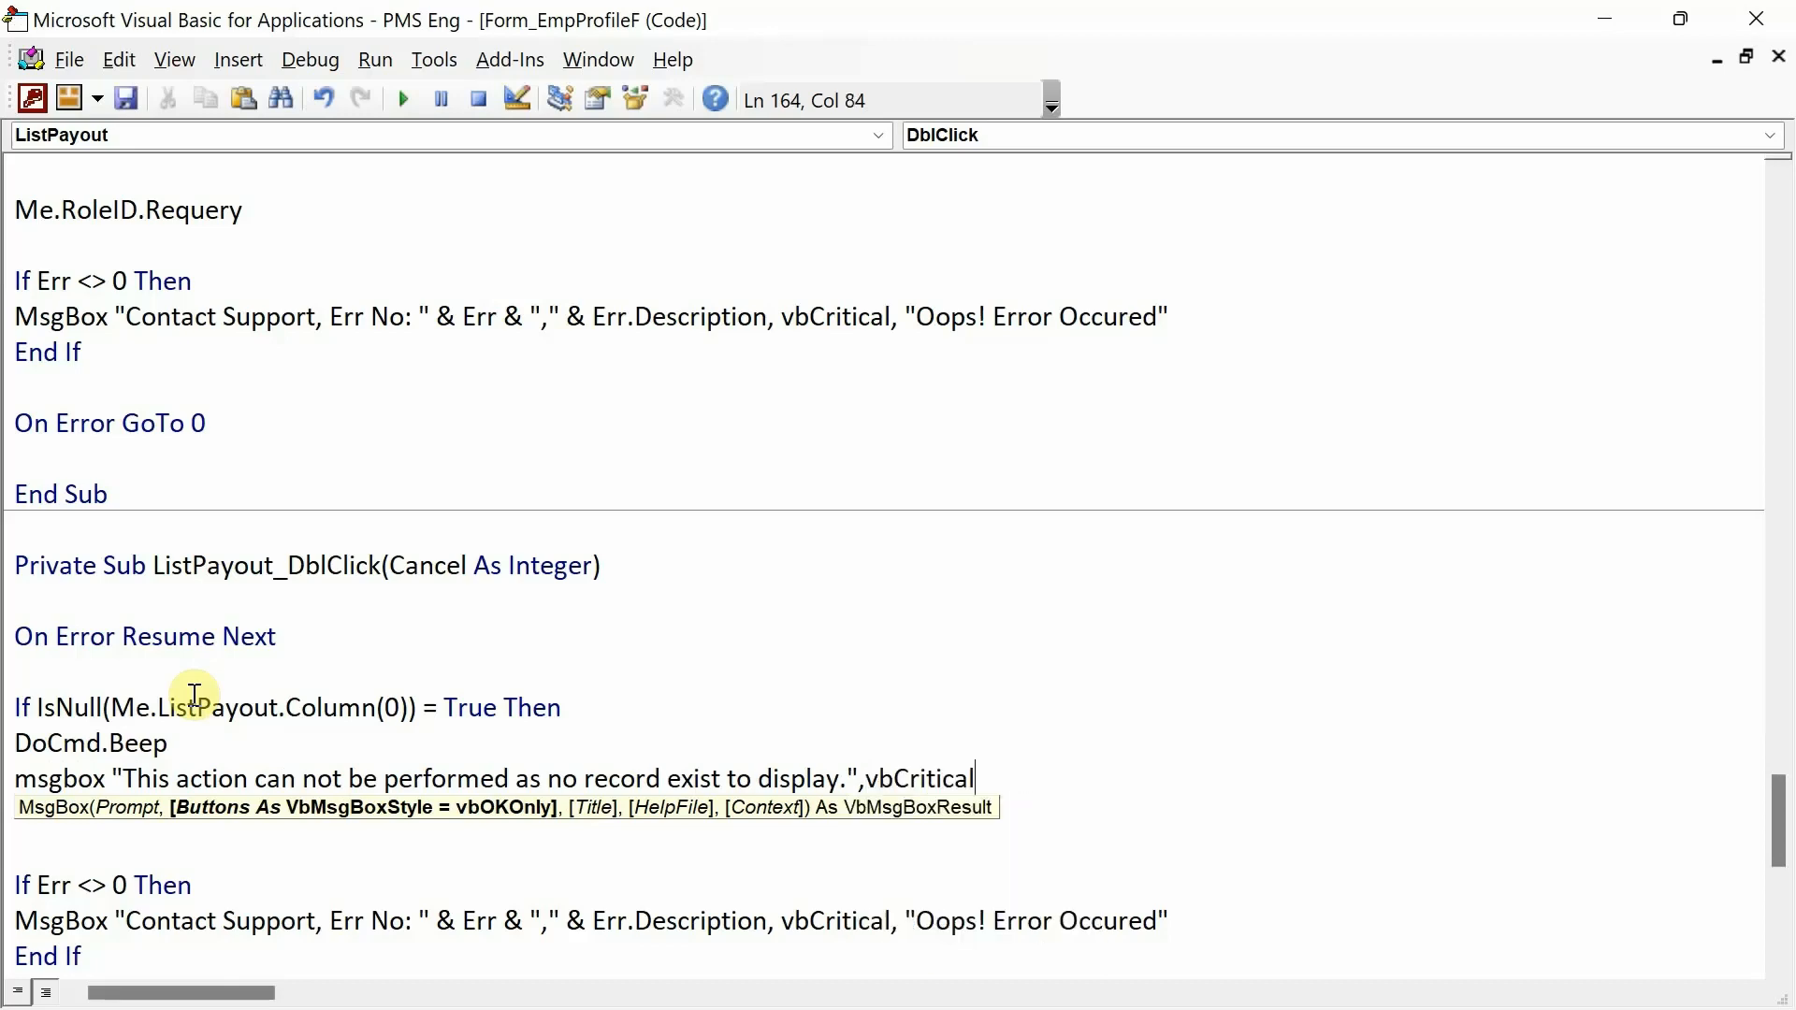
type(", \"\"")
key("Left")
type("Informatio")
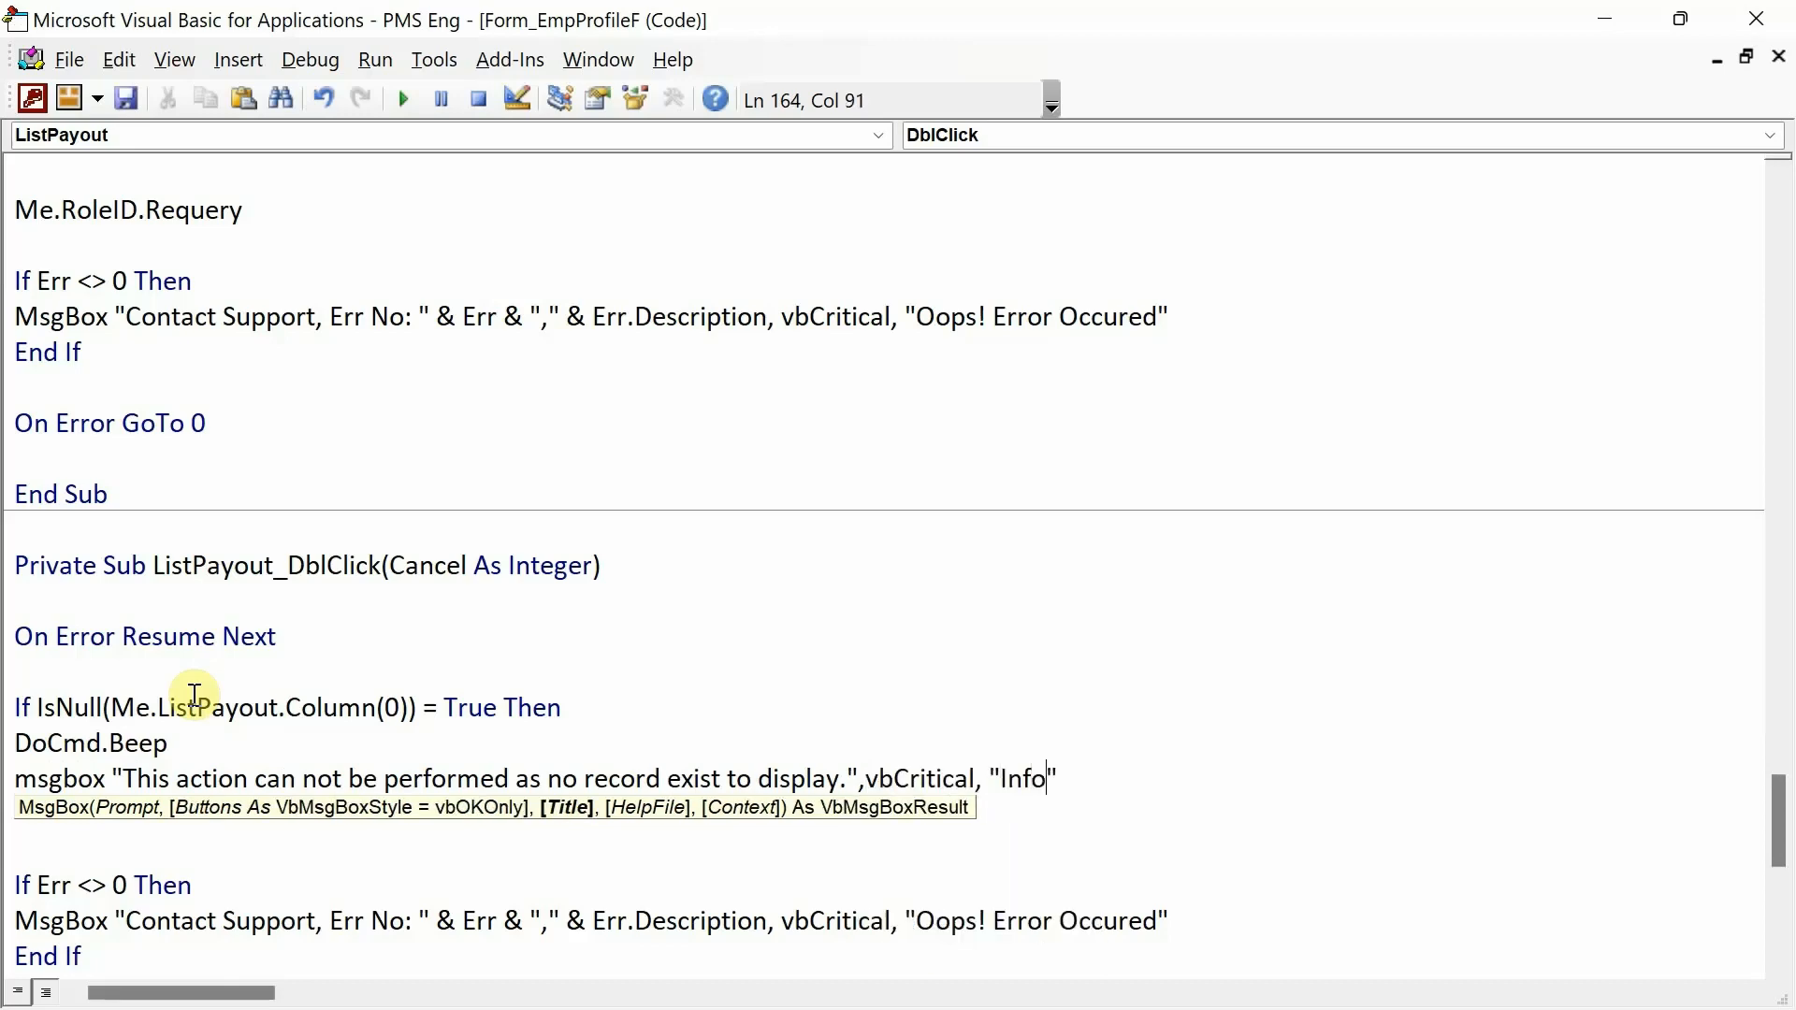
type("n")
key("Return")
key("Return")
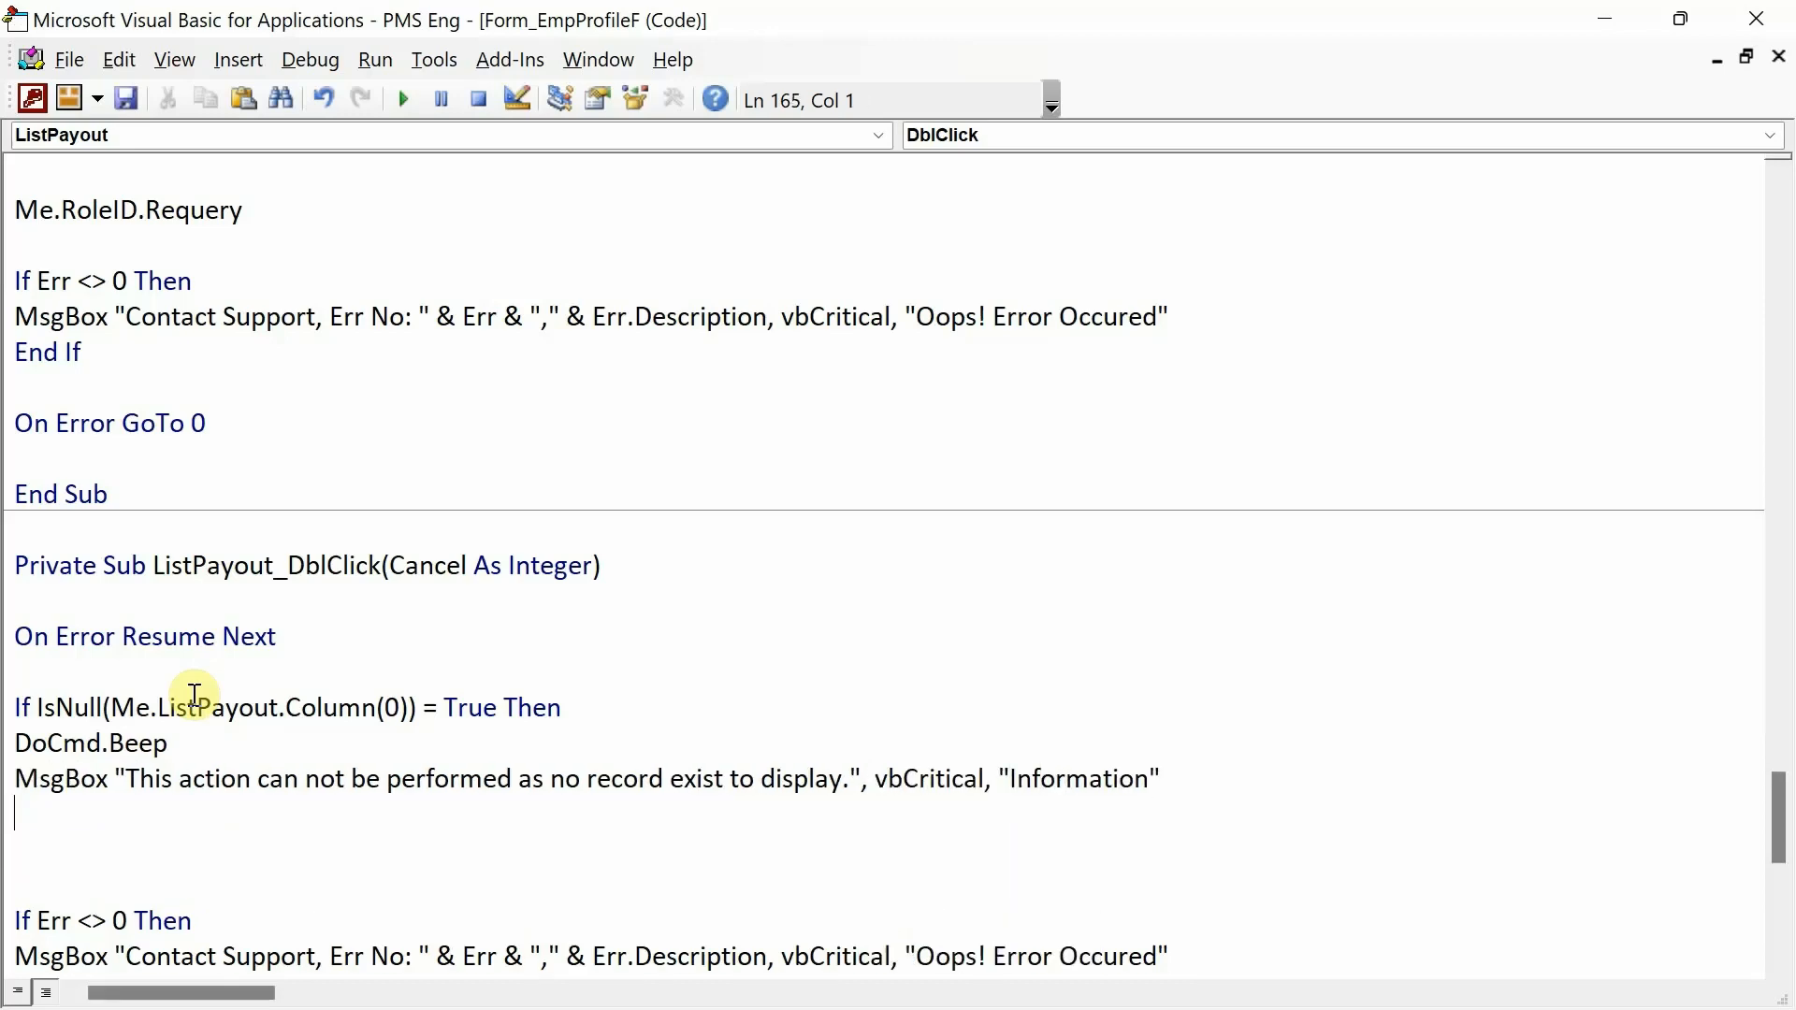
- Add an Else branch after the no-record message and close the condition with End If
type("elseif")
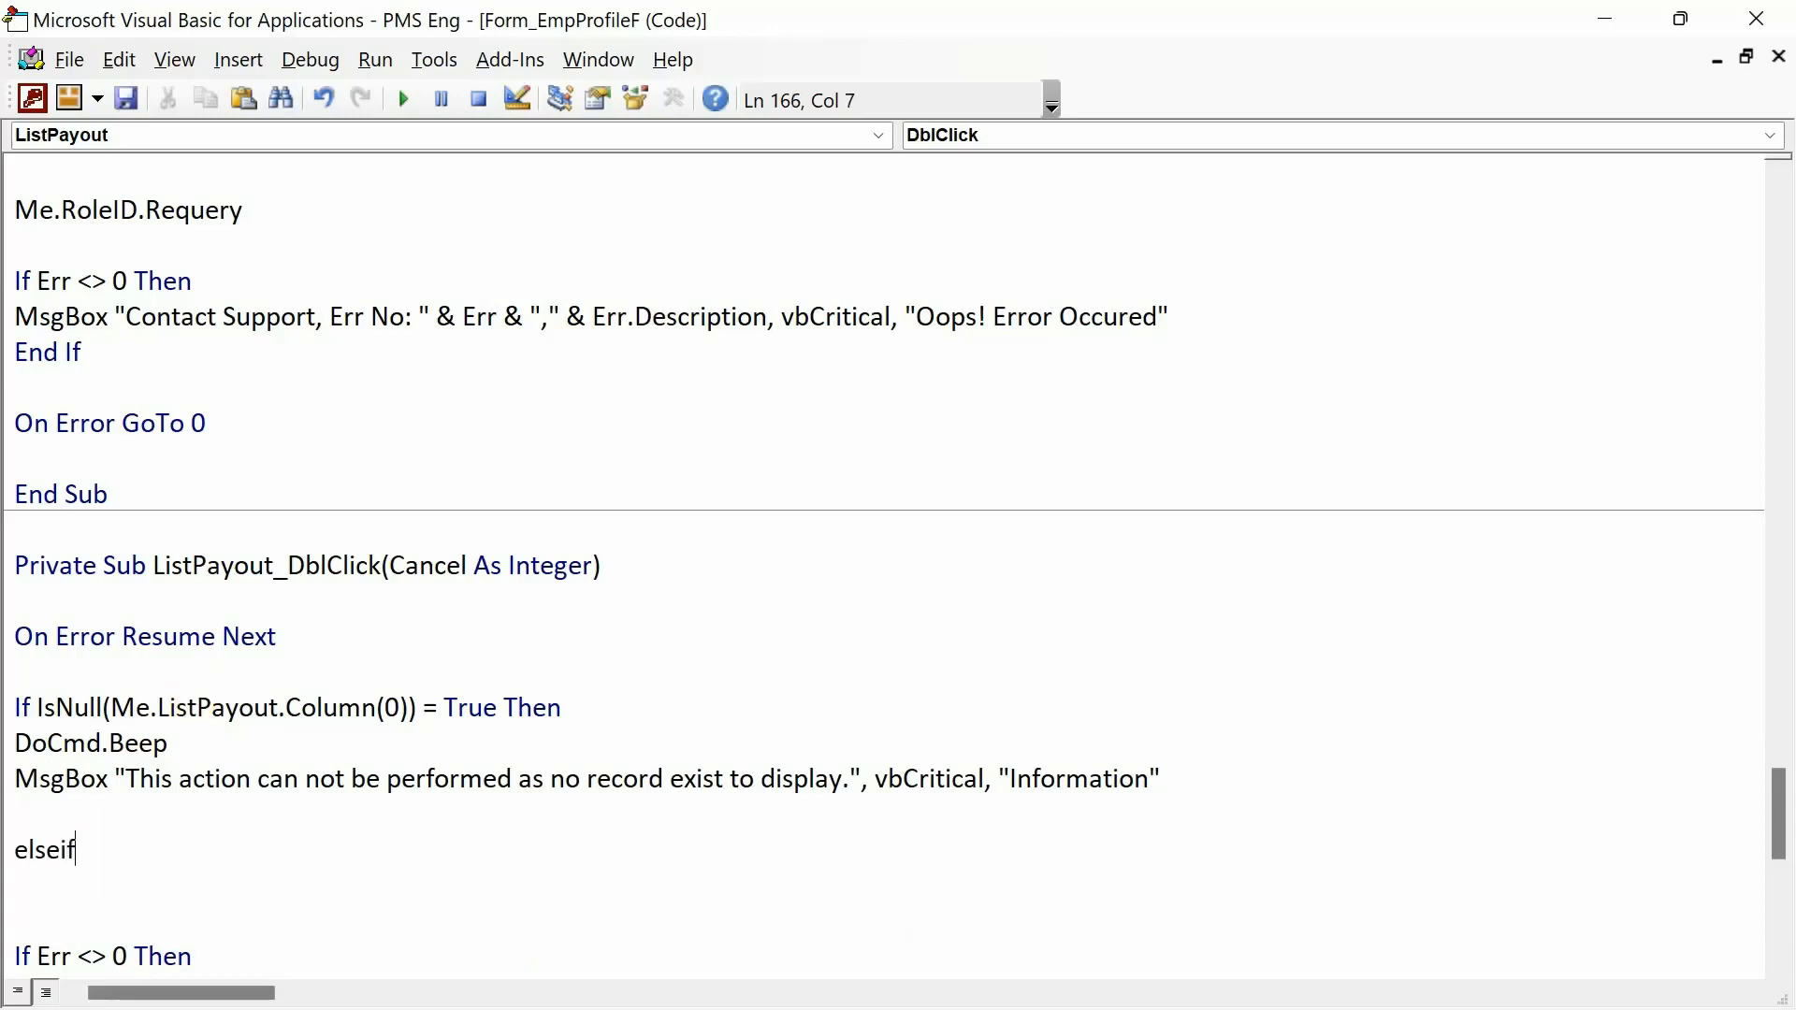
key("BackSpace")
key("BackSpace")
key("Return")
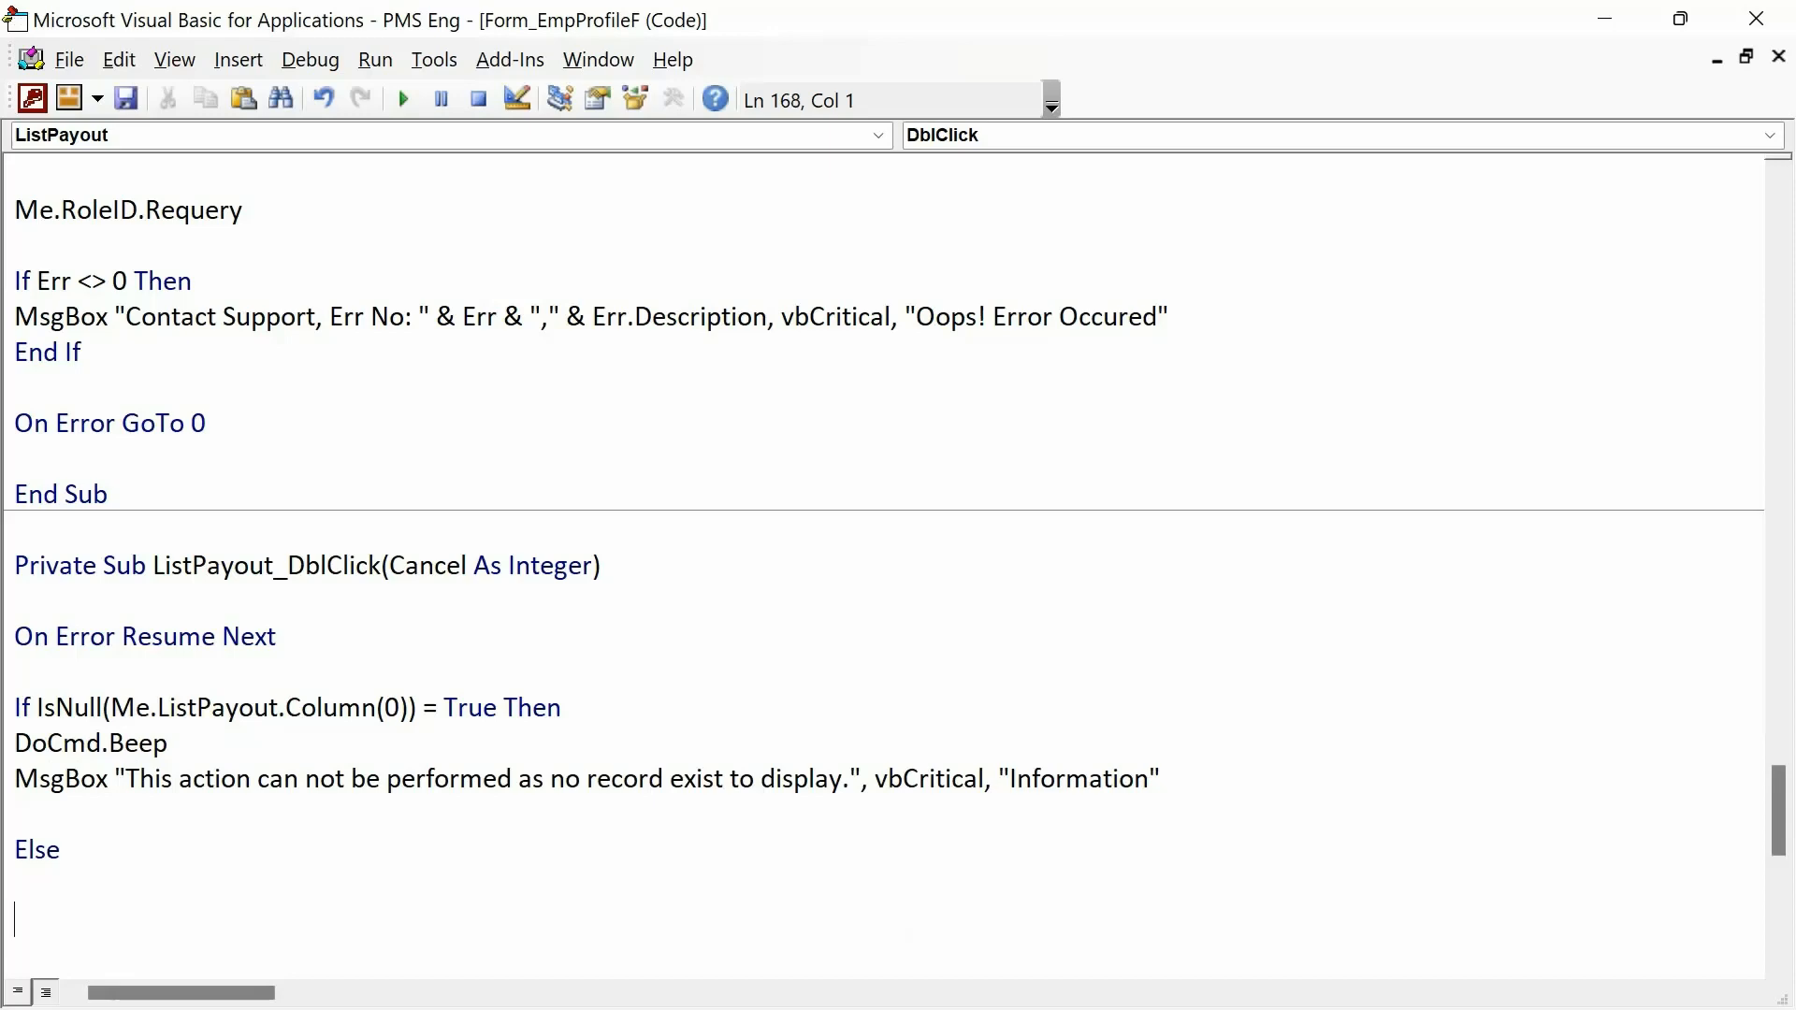
key("Return")
type("end if")
- In the Else branch, add DoCmd.OpenForm "PaymentInfoF", taking the form's name from the database's form list
key("Up")
key("Up")
type("docmd")
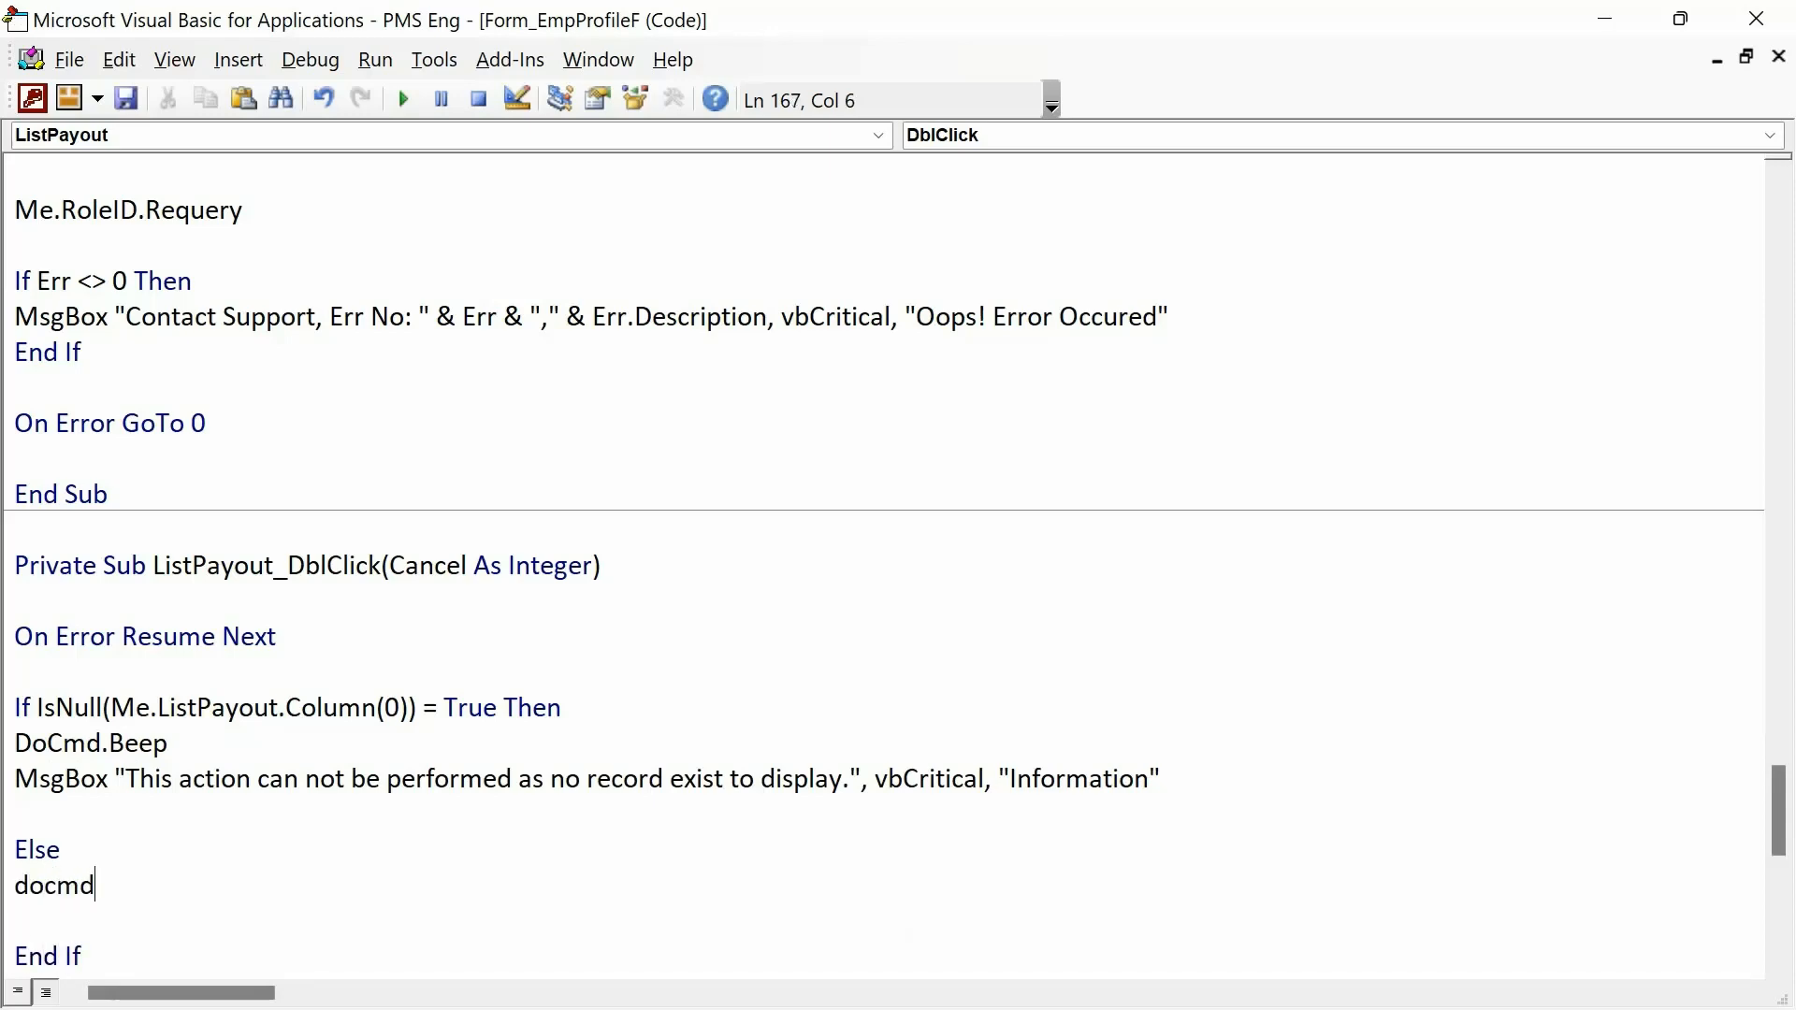
type(".ope")
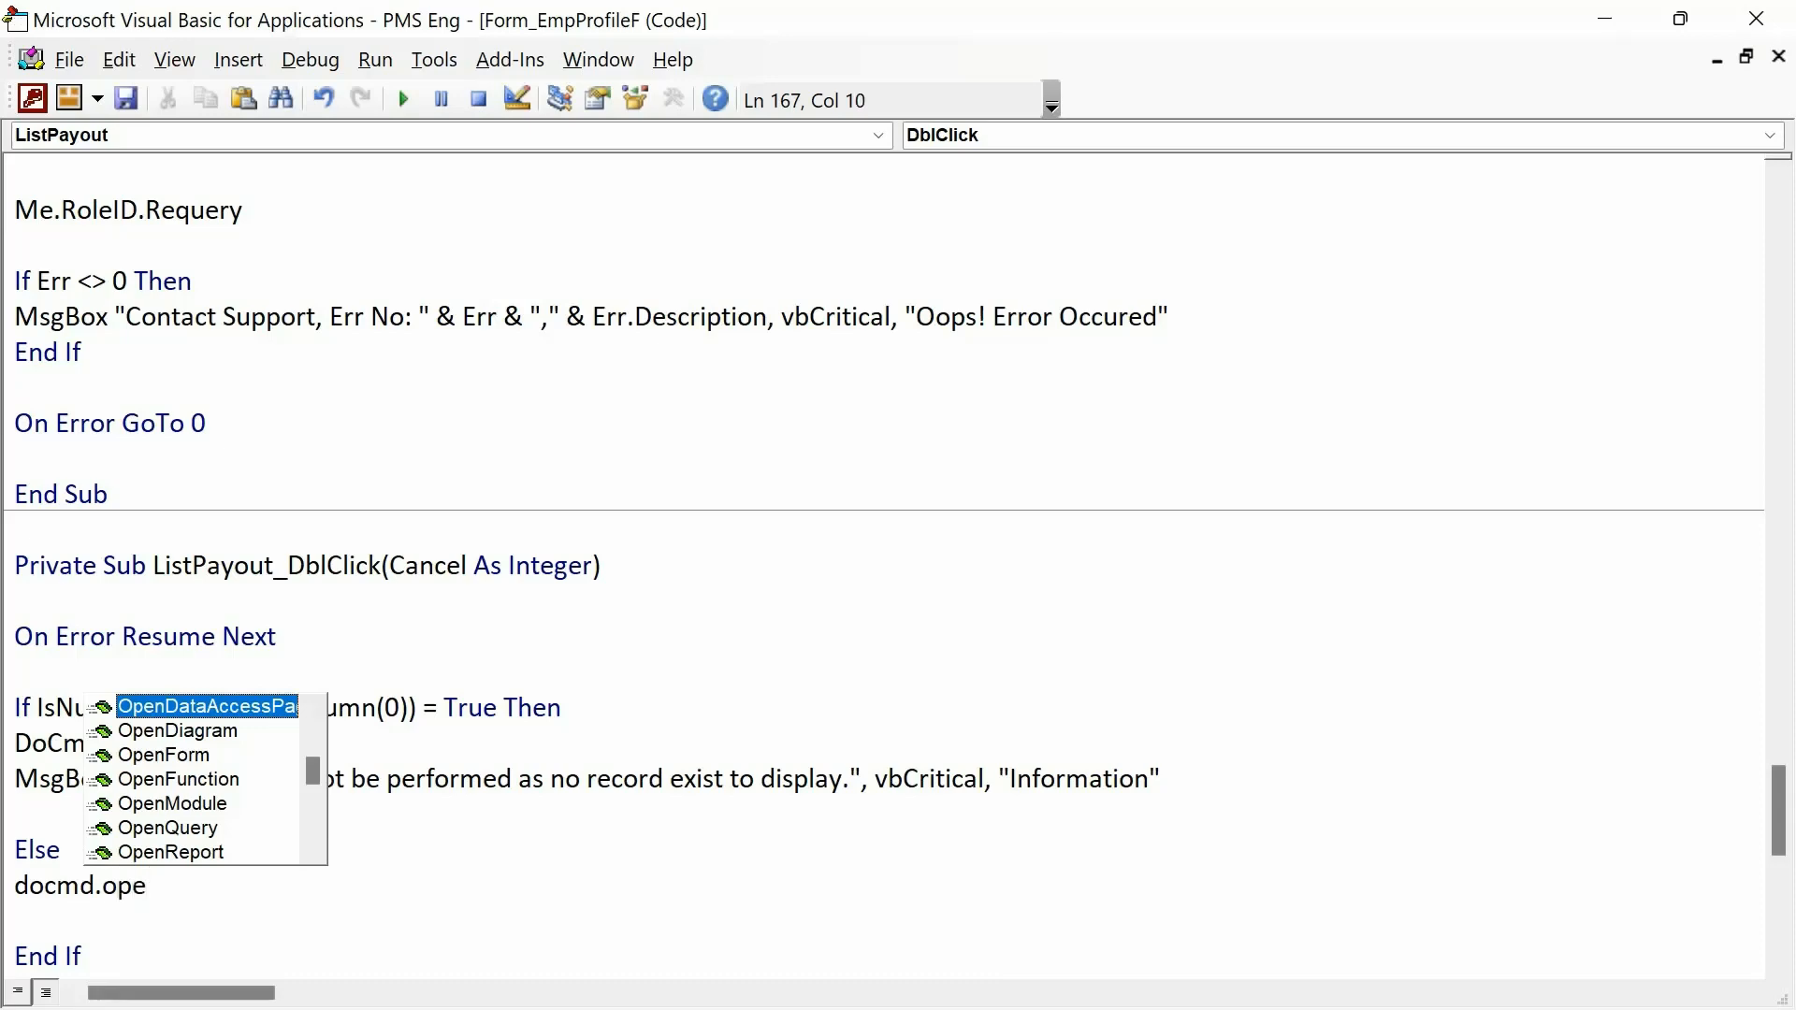
key("Down")
key("Down")
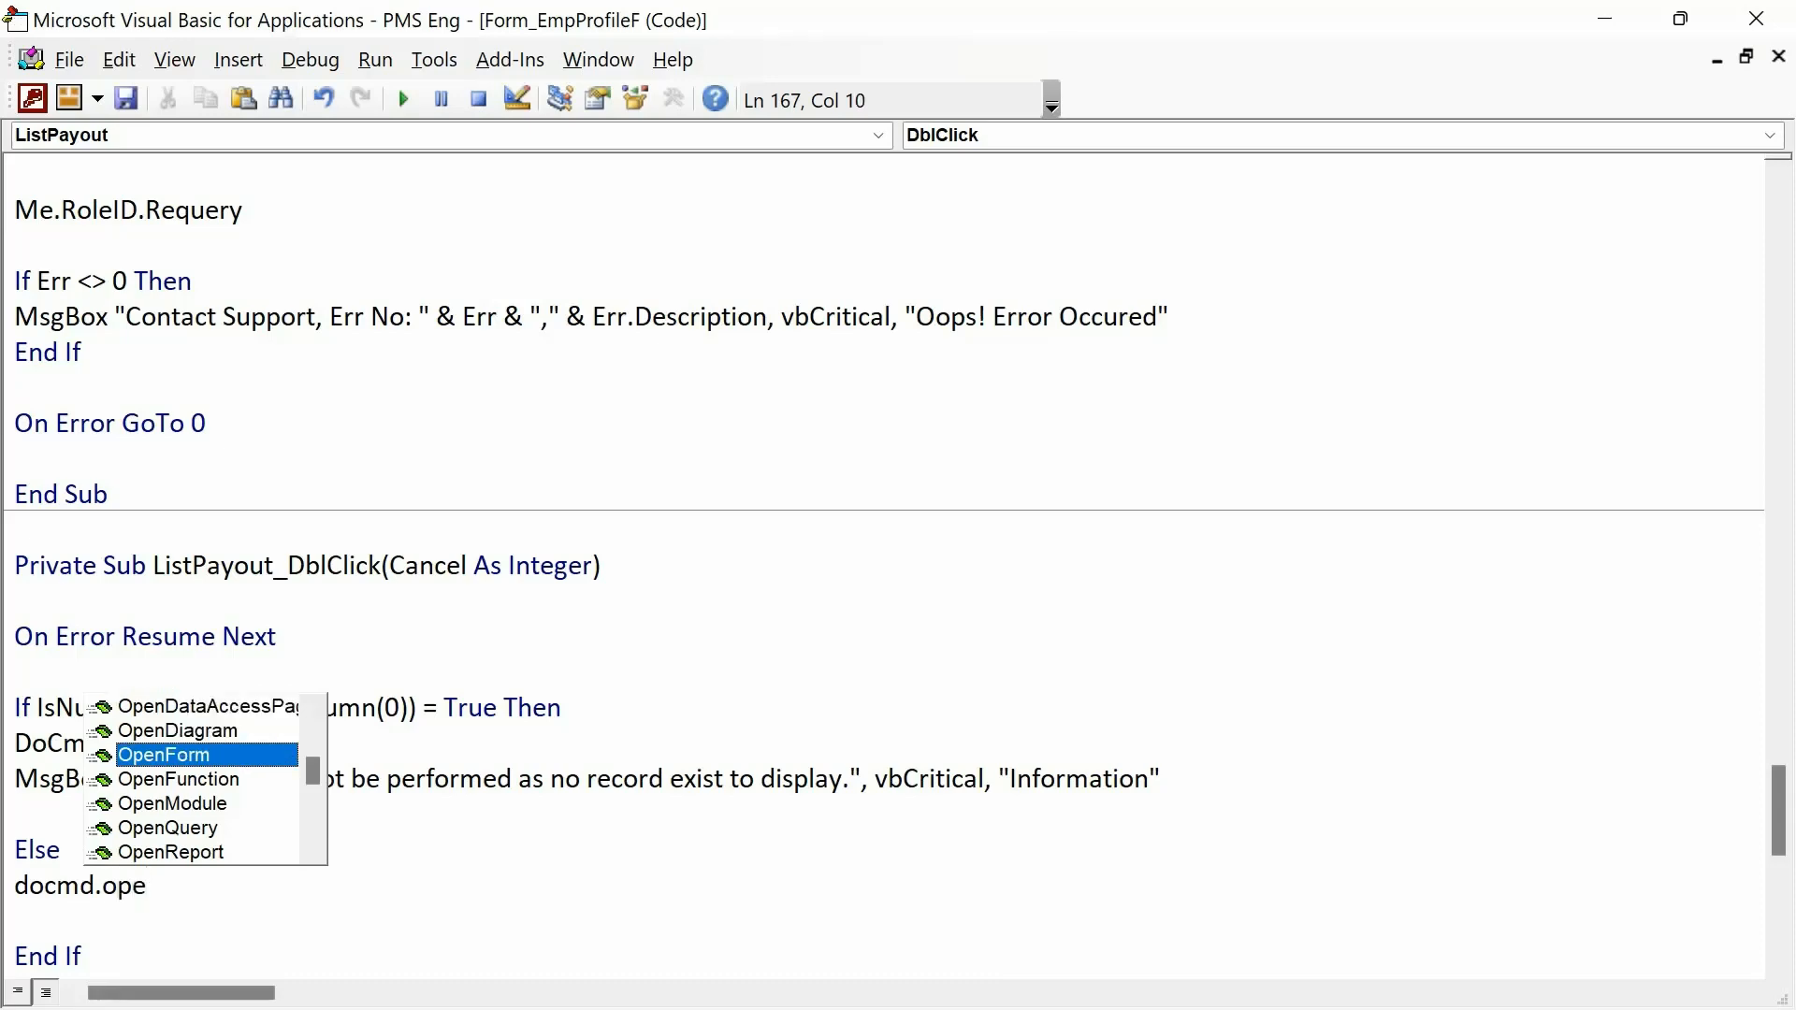
key("Tab")
type("\"\"")
key("alt+F11")
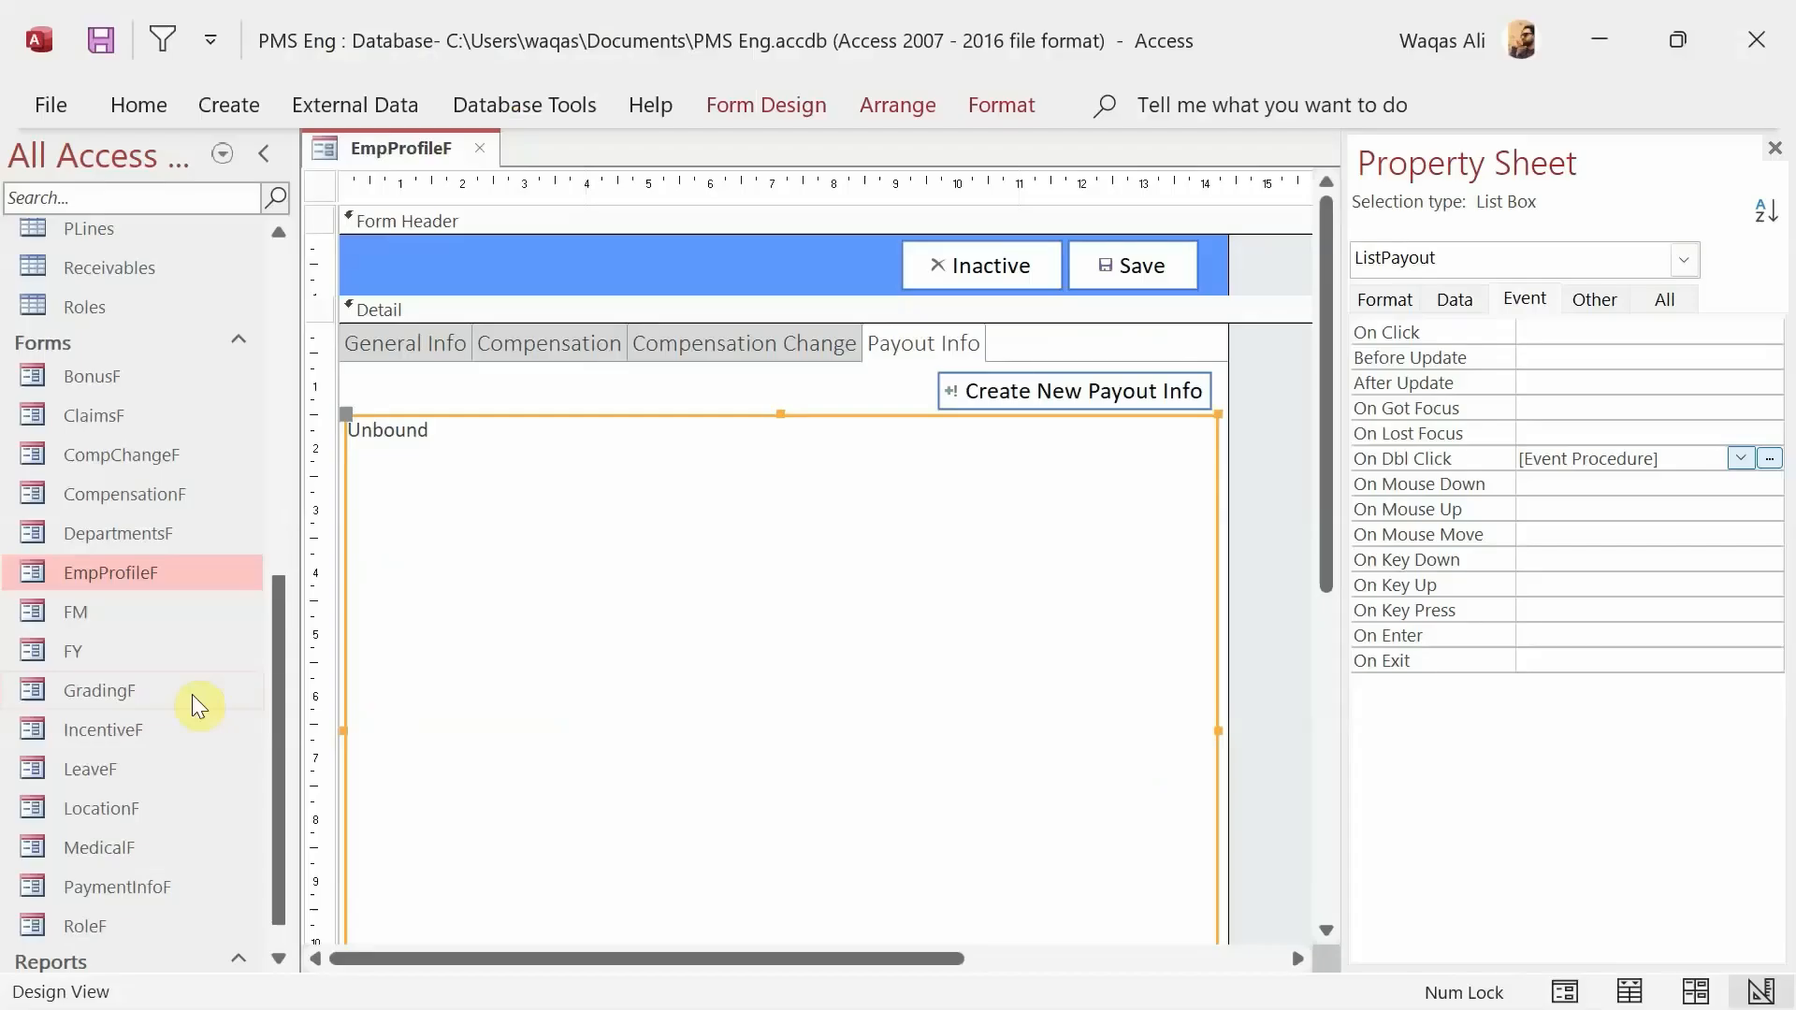
left_click(150, 889)
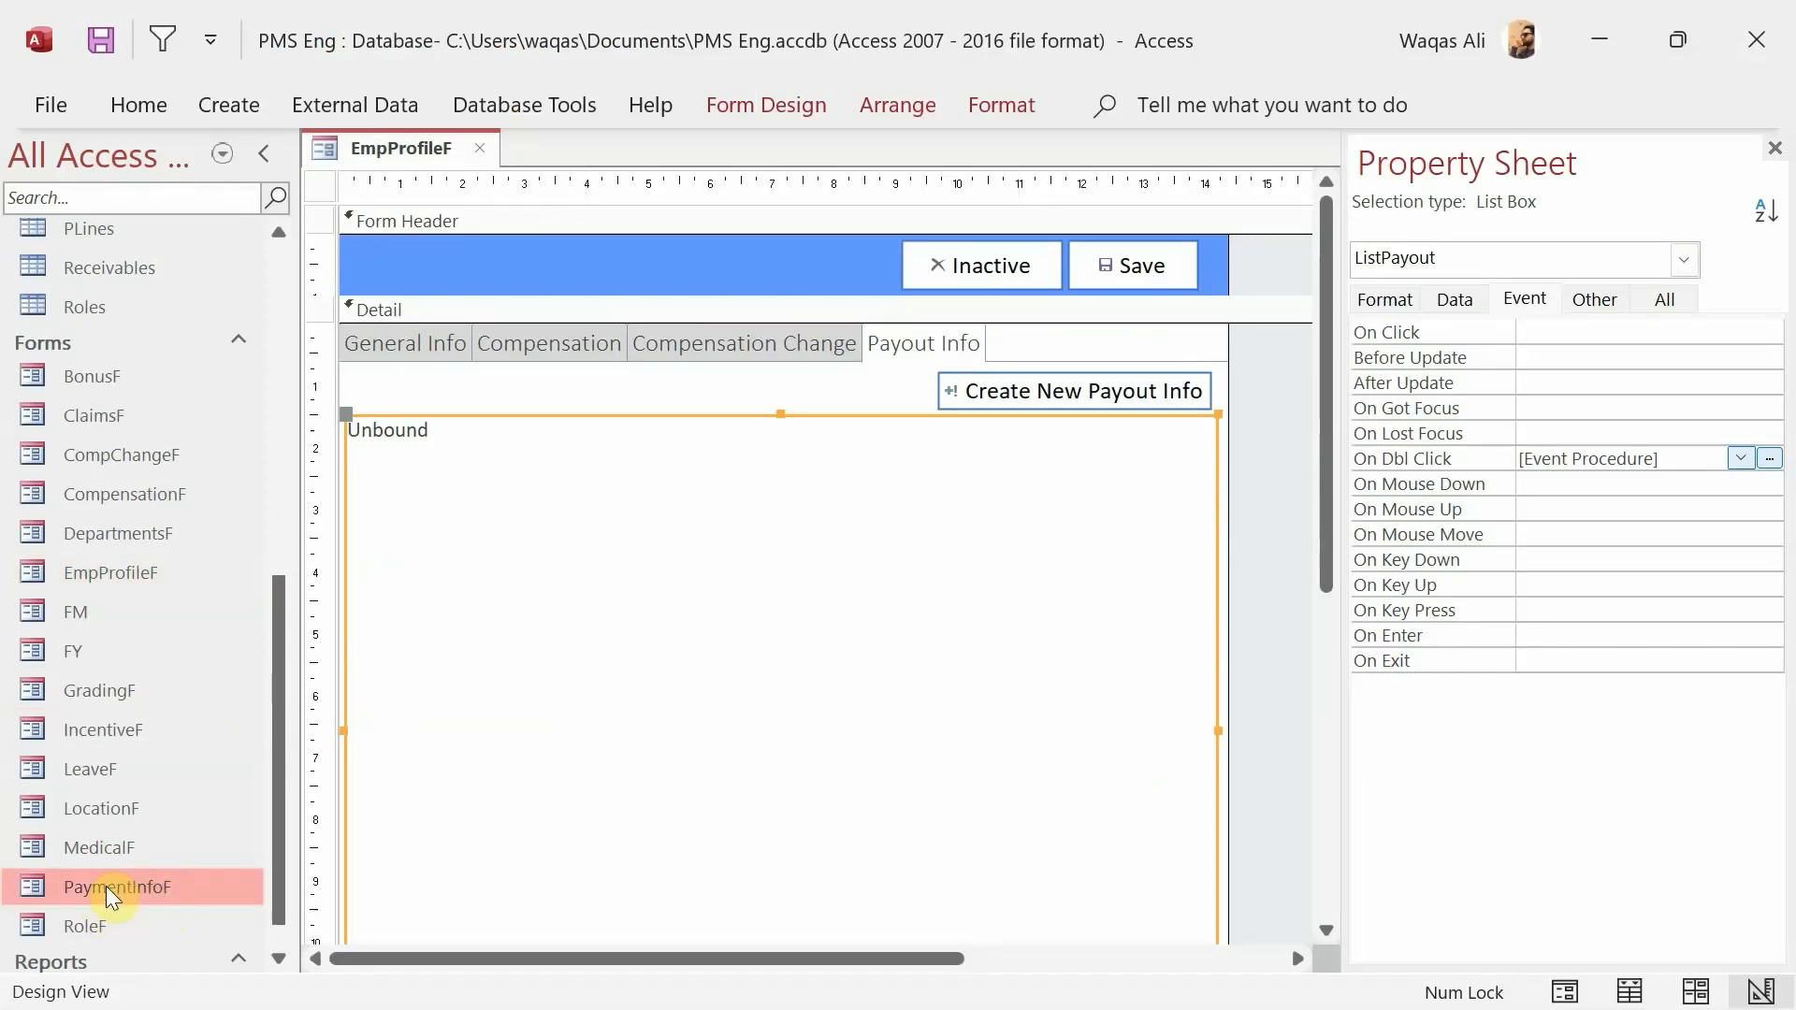
right_click(105, 885)
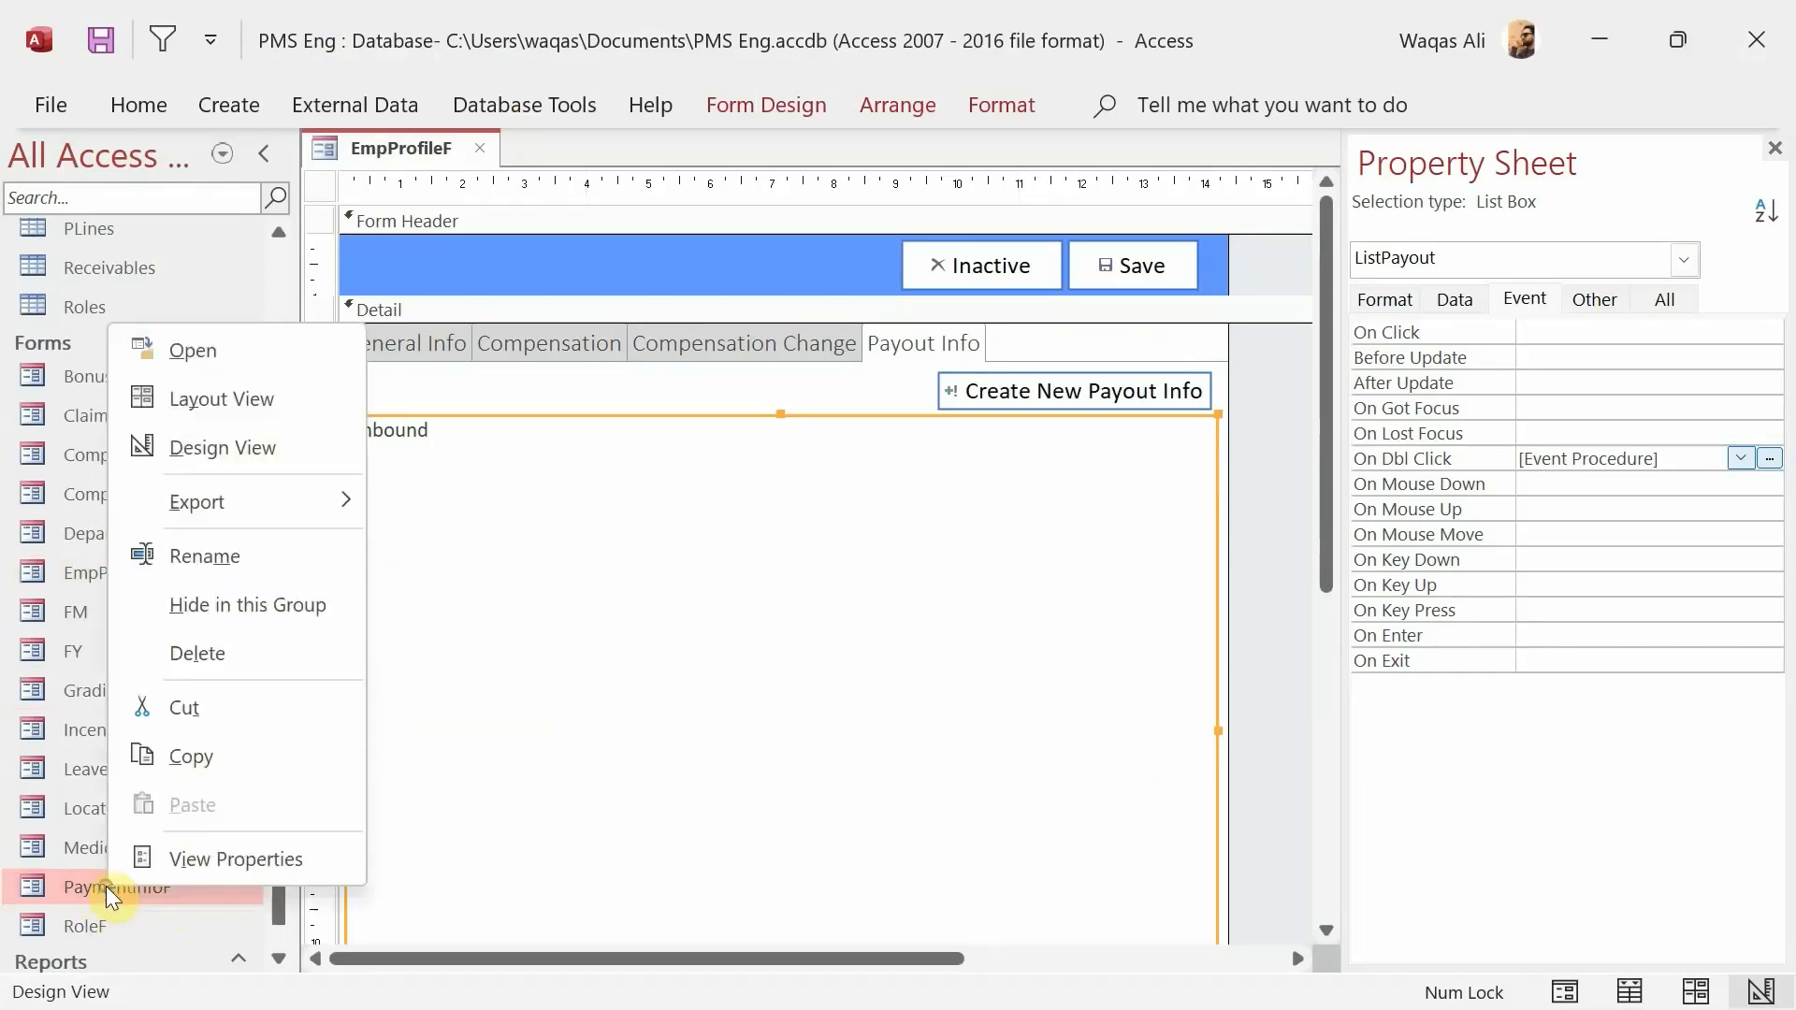
left_click(204, 557)
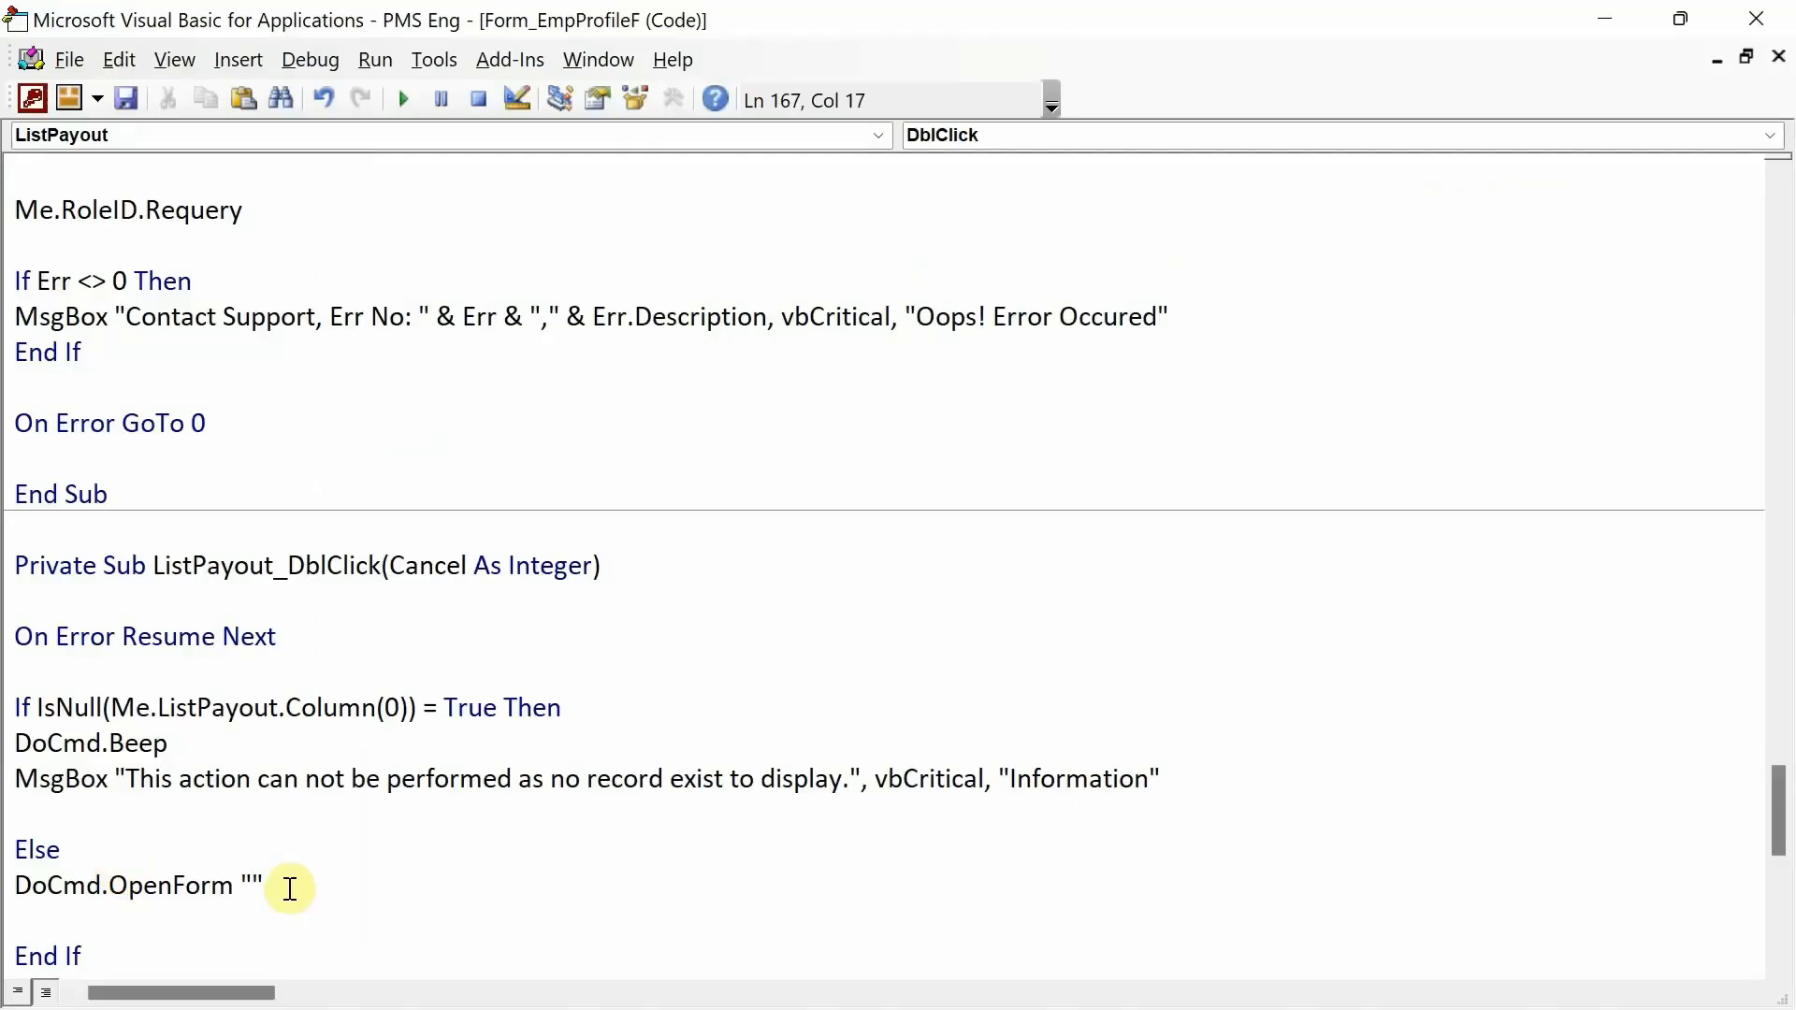
type("PaymentInfoF")
- Remove the blank line before the IsNull block's End If and insert one between it and the Err check
scroll(457, 893, "down", 2)
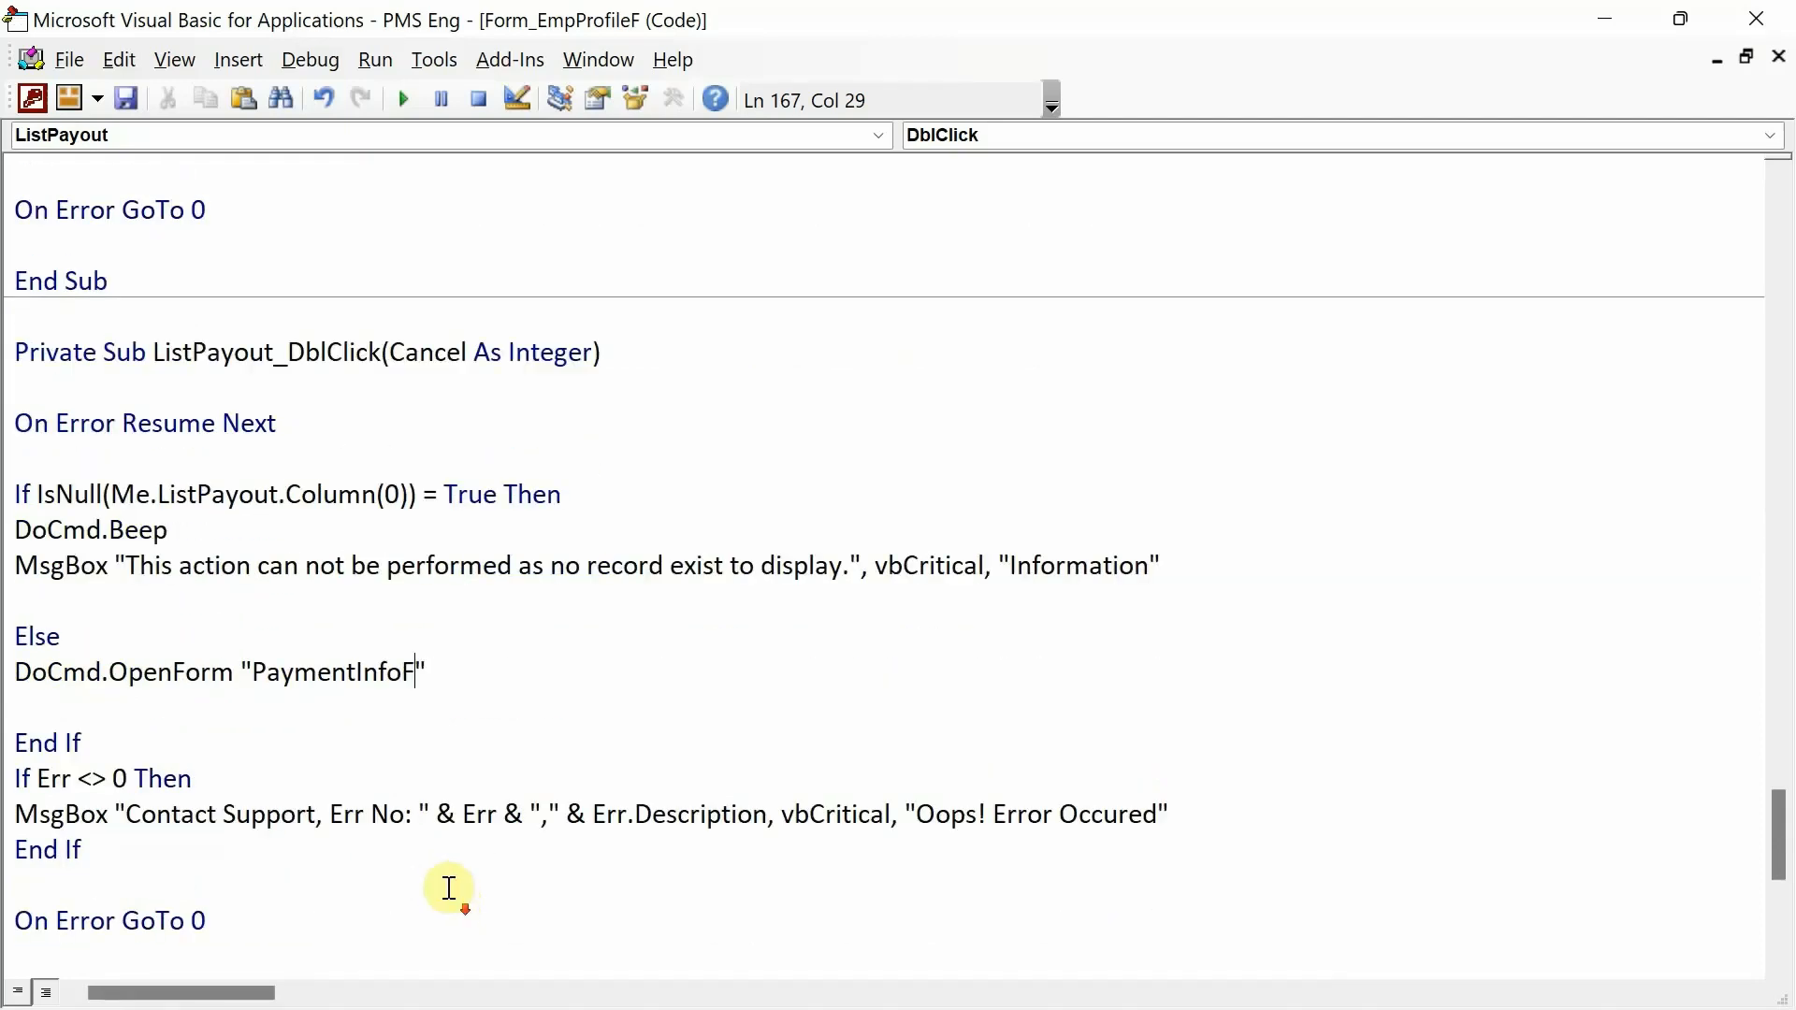
left_click(323, 718)
key("BackSpace")
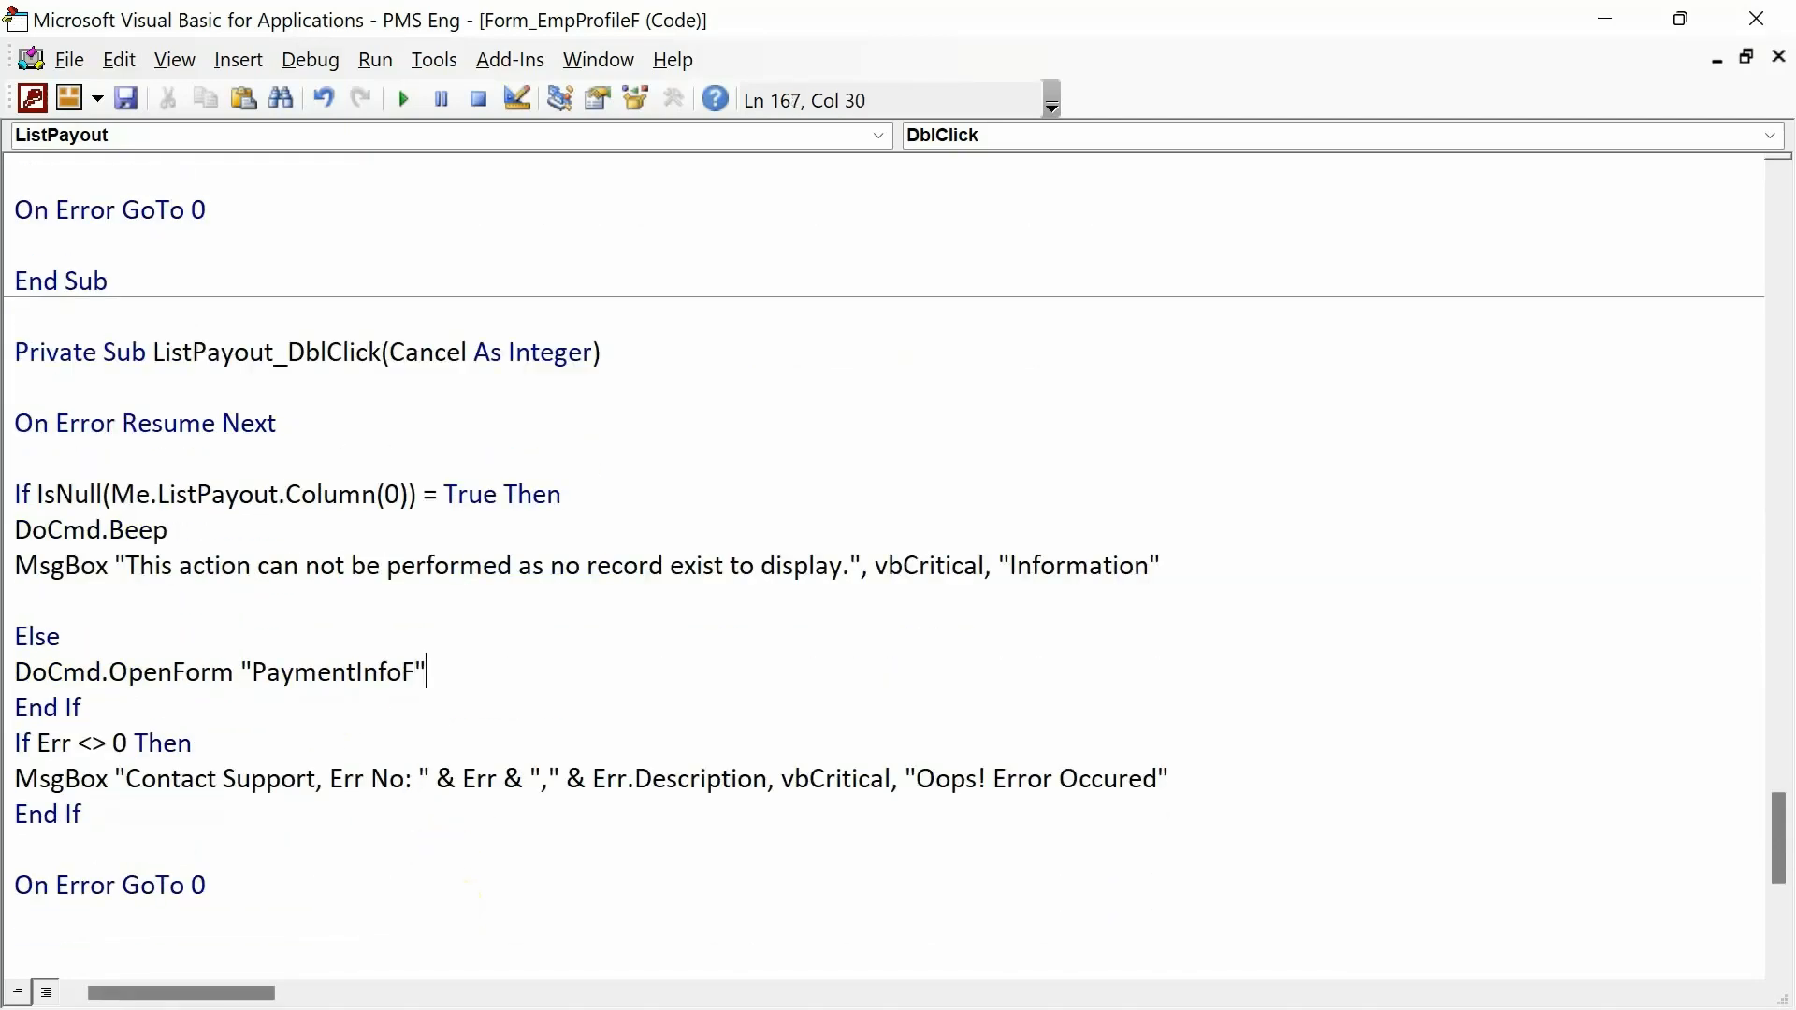
left_click(340, 714)
key("Return")
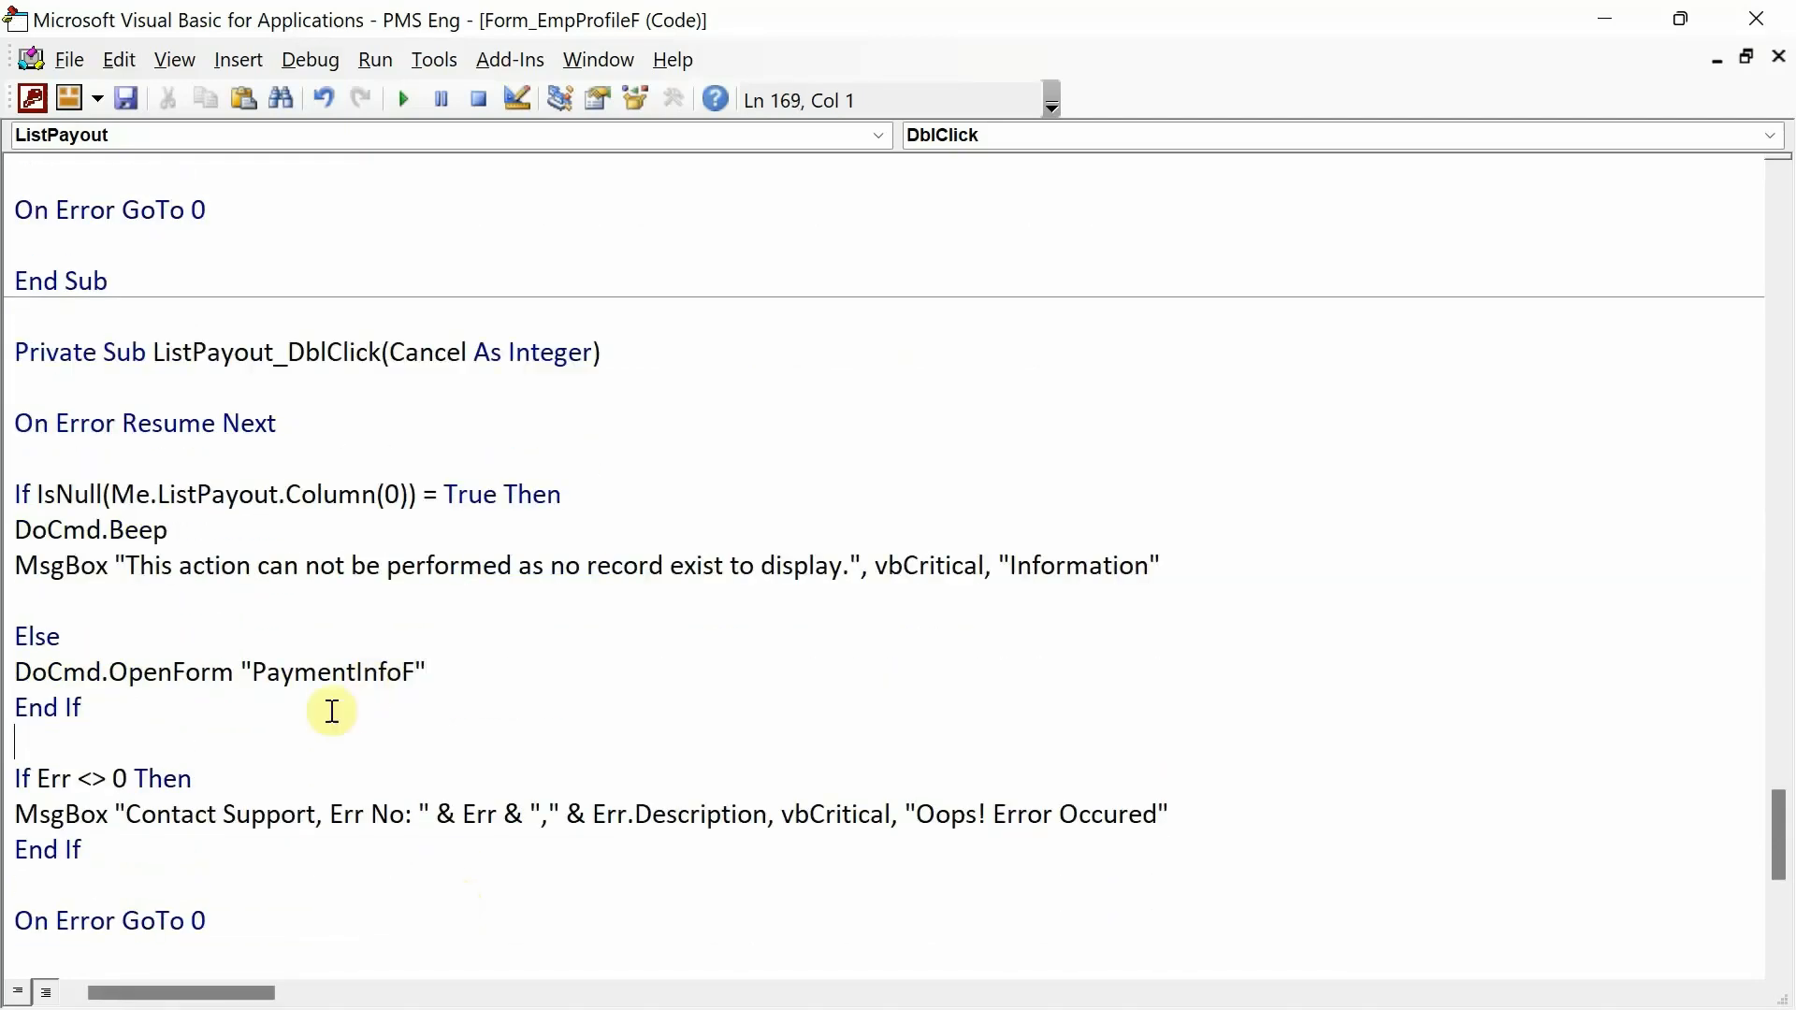
- Compile the project and copy the ListPayout procedure's error-handling block, from the Err check through On Error GoTo 0
left_click(318, 56)
left_click(329, 91)
left_click_drag(235, 907, 11, 779)
key("ctrl+c")
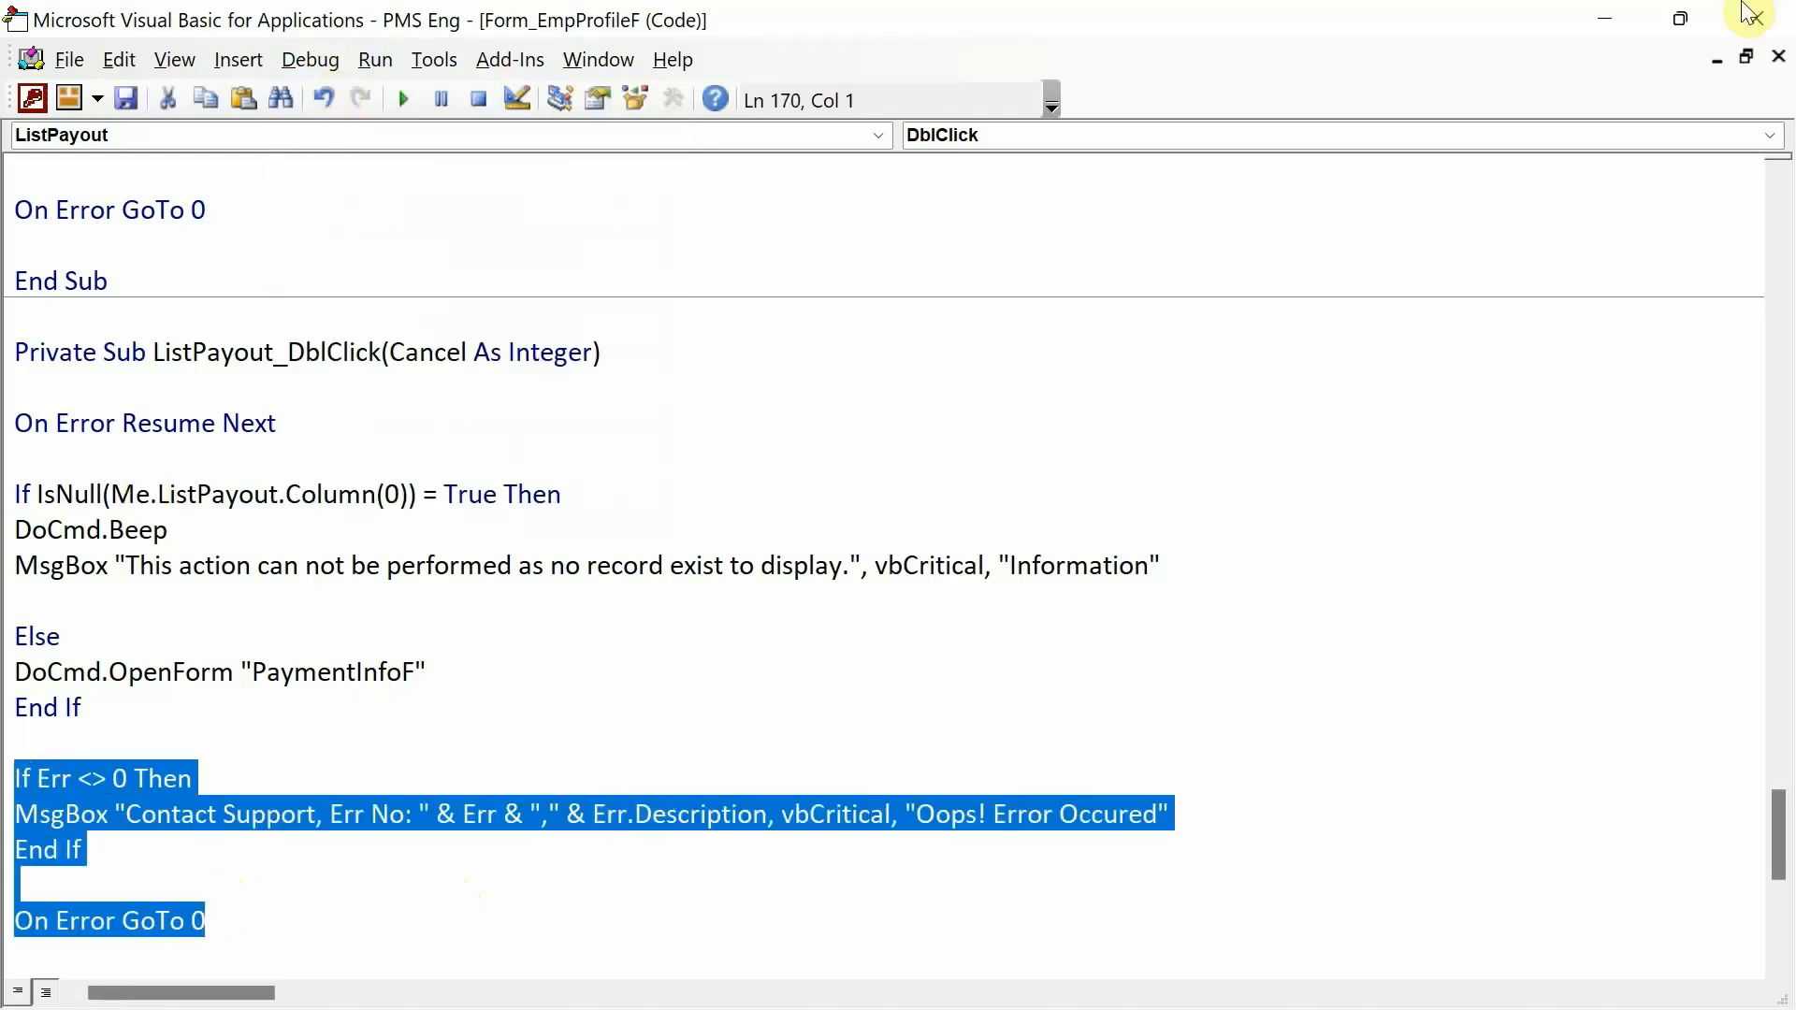
- Close the code editor and create an On Click code procedure for the Create New Payout Info button
left_click(1780, 34)
left_click(1030, 395)
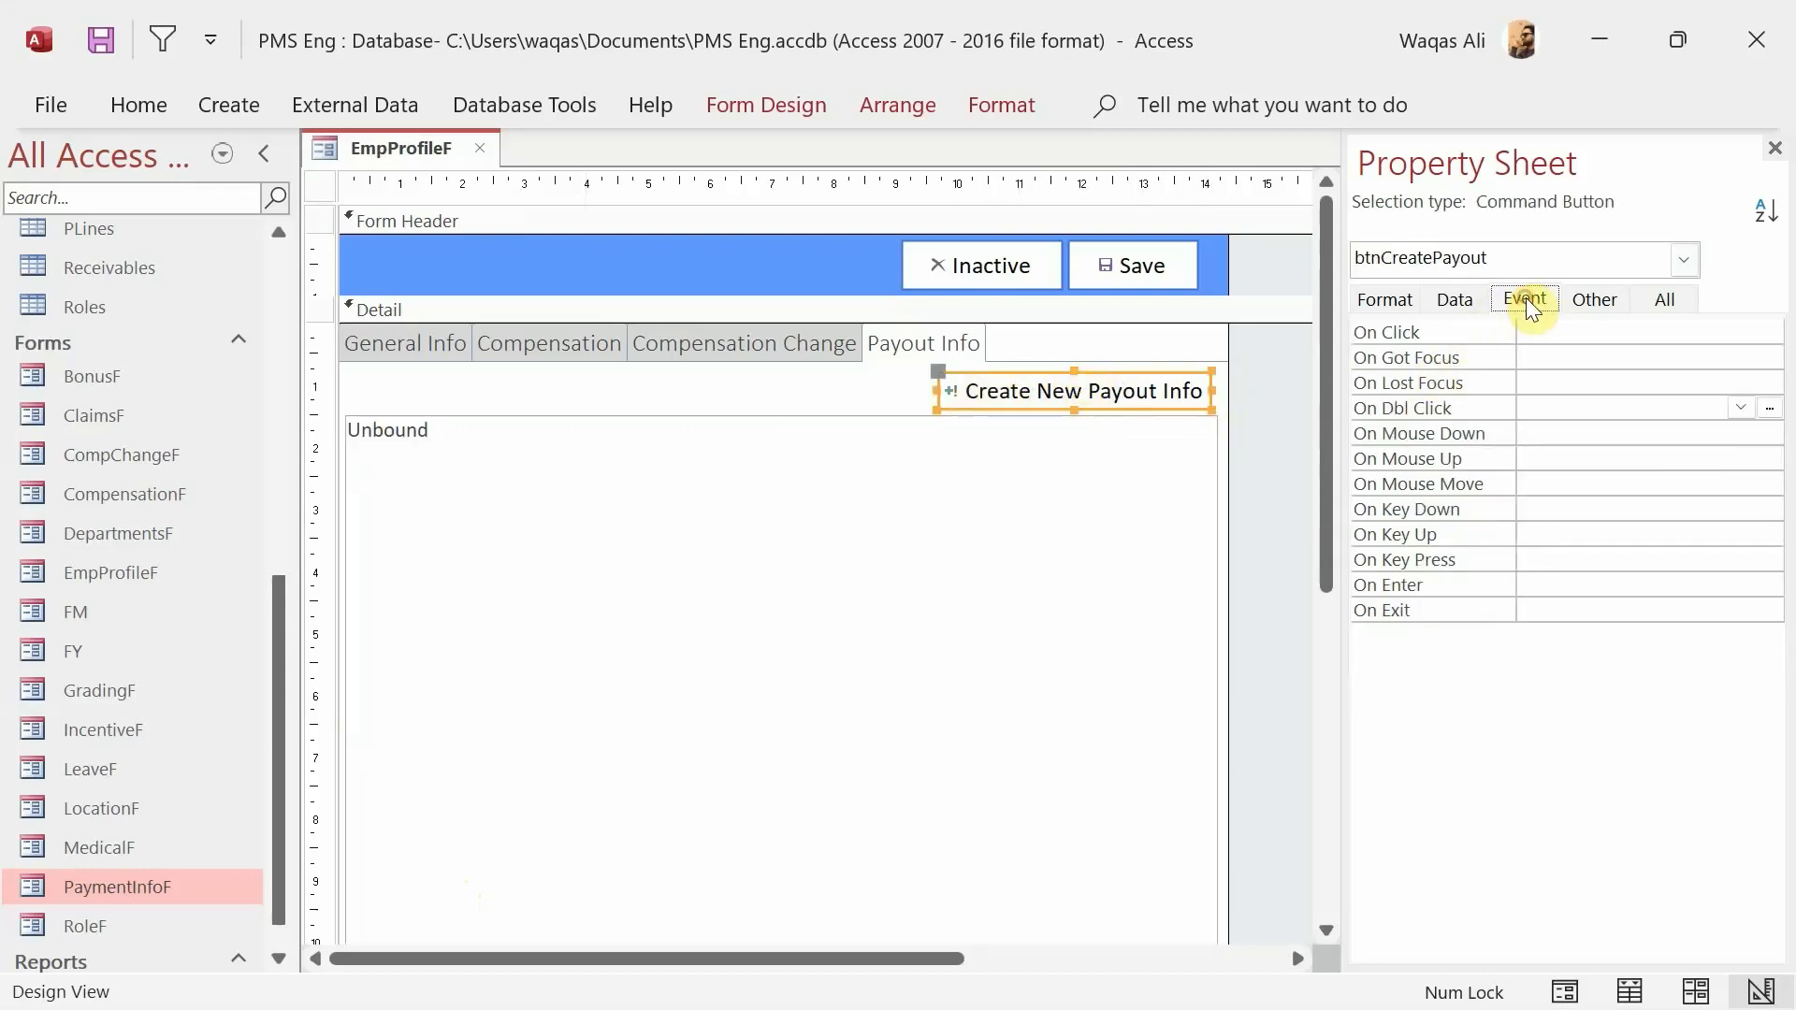
left_click(1531, 327)
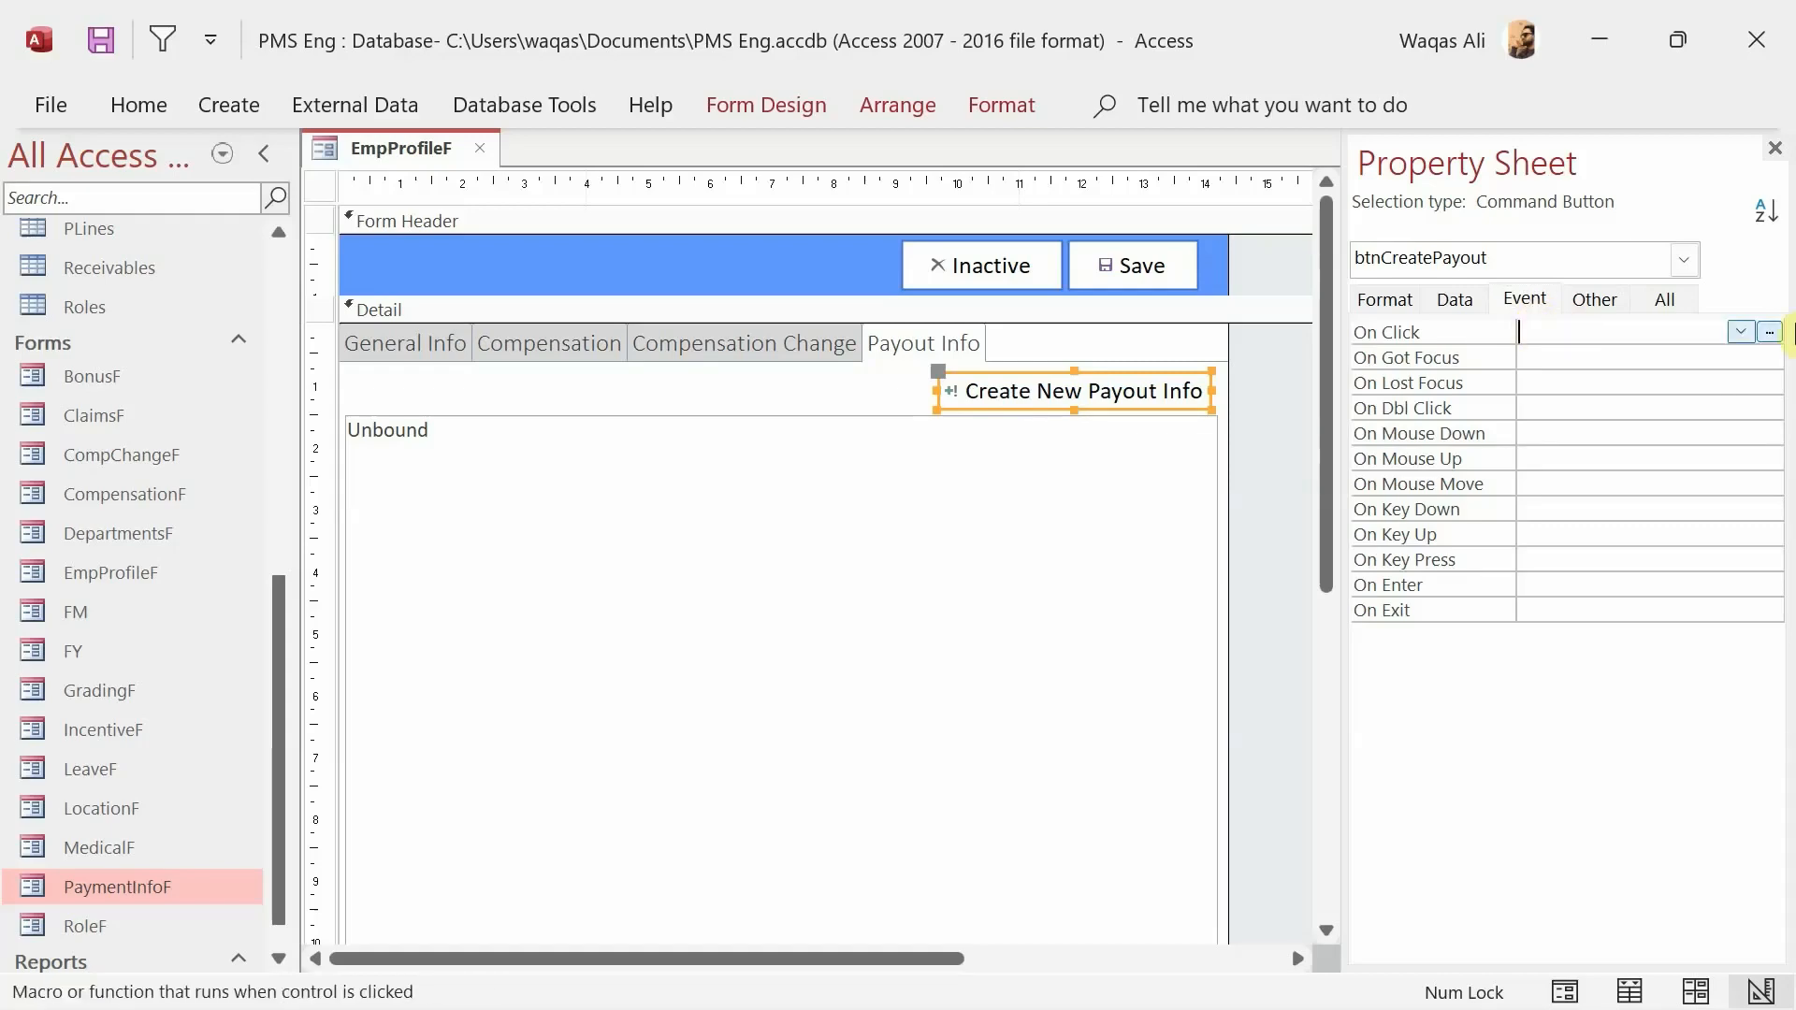
left_click(1769, 332)
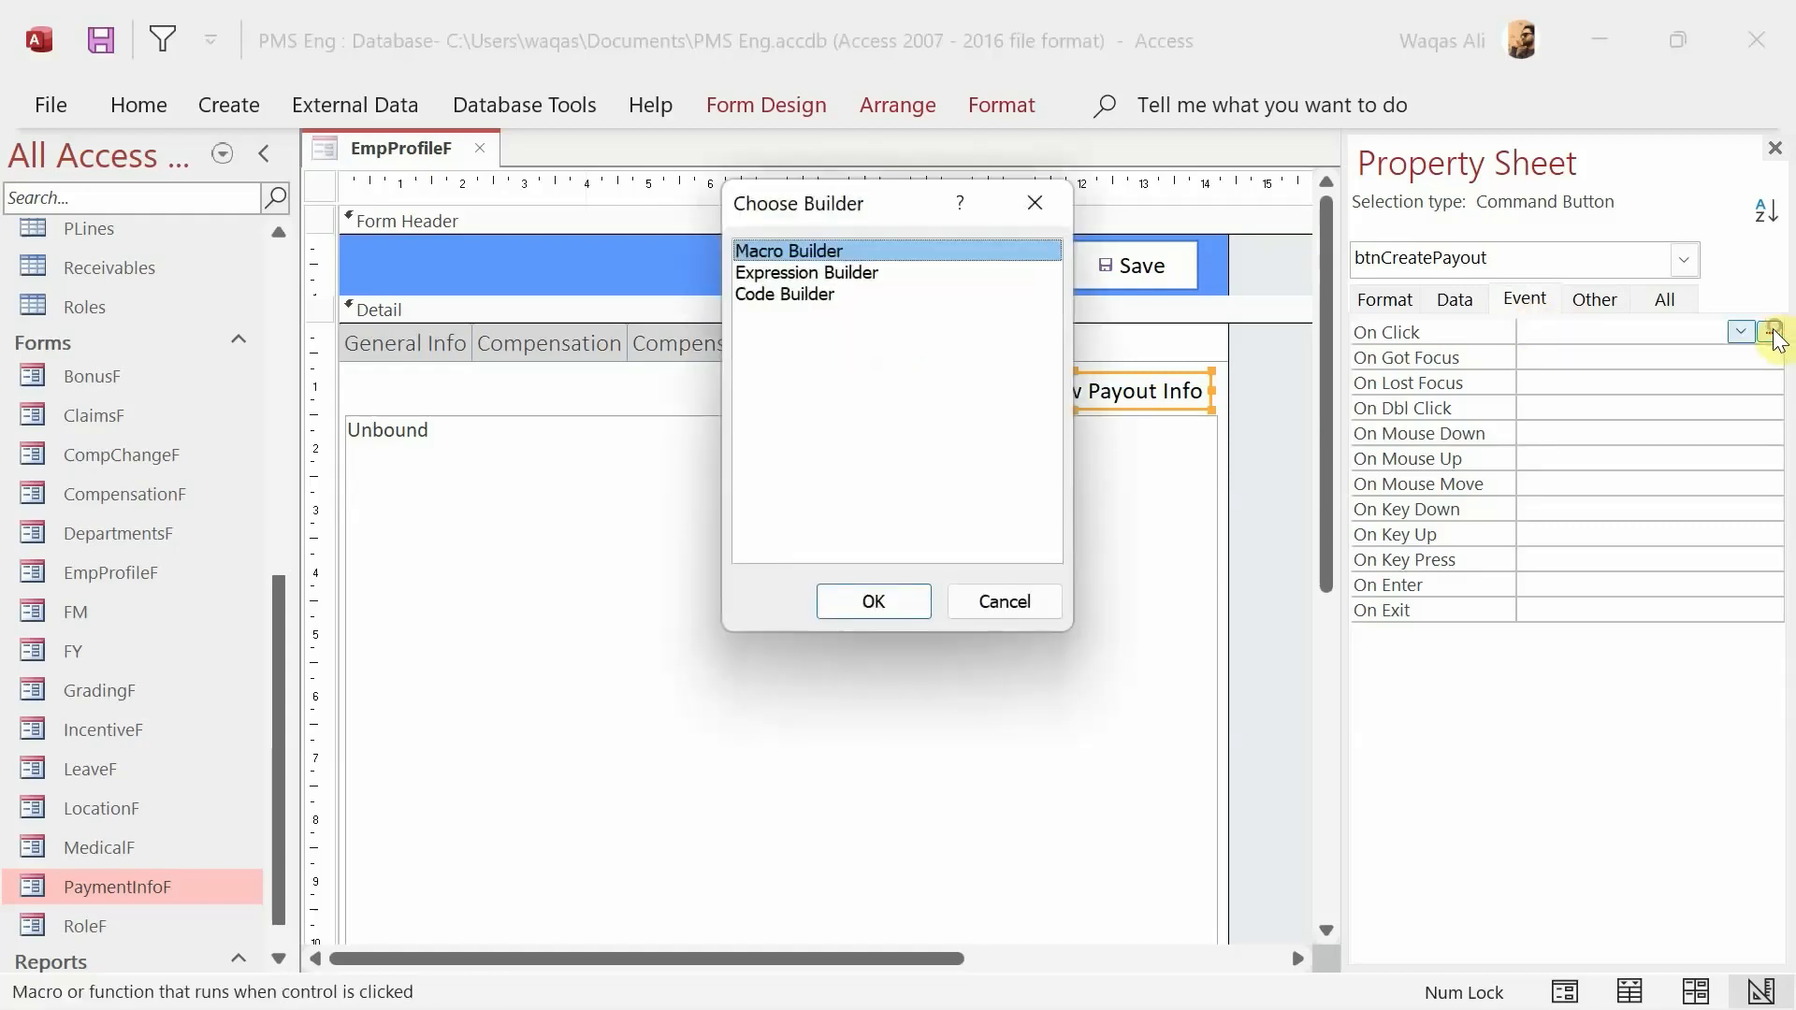
double_click(791, 293)
- Add On Error Resume Next to the btnCreatePayout click procedure, with blank lines around it
key("Return")
key("Return")
key("Return")
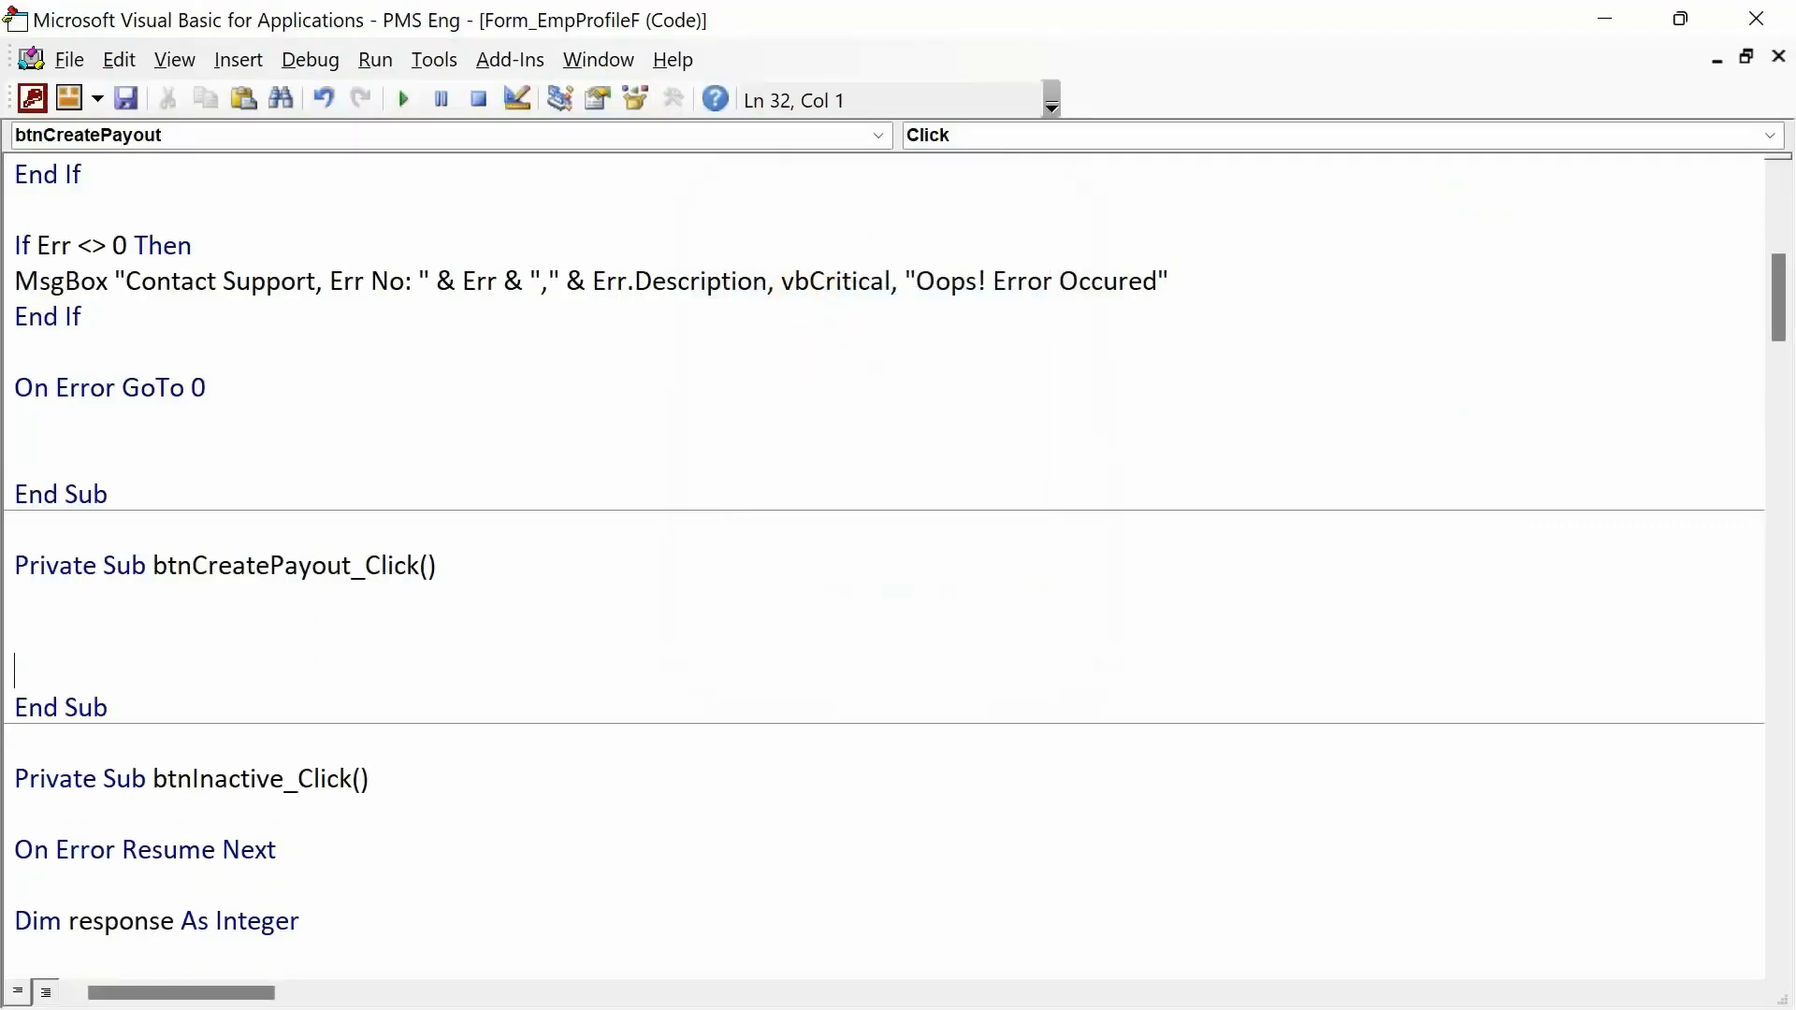
key("Up")
type("on e")
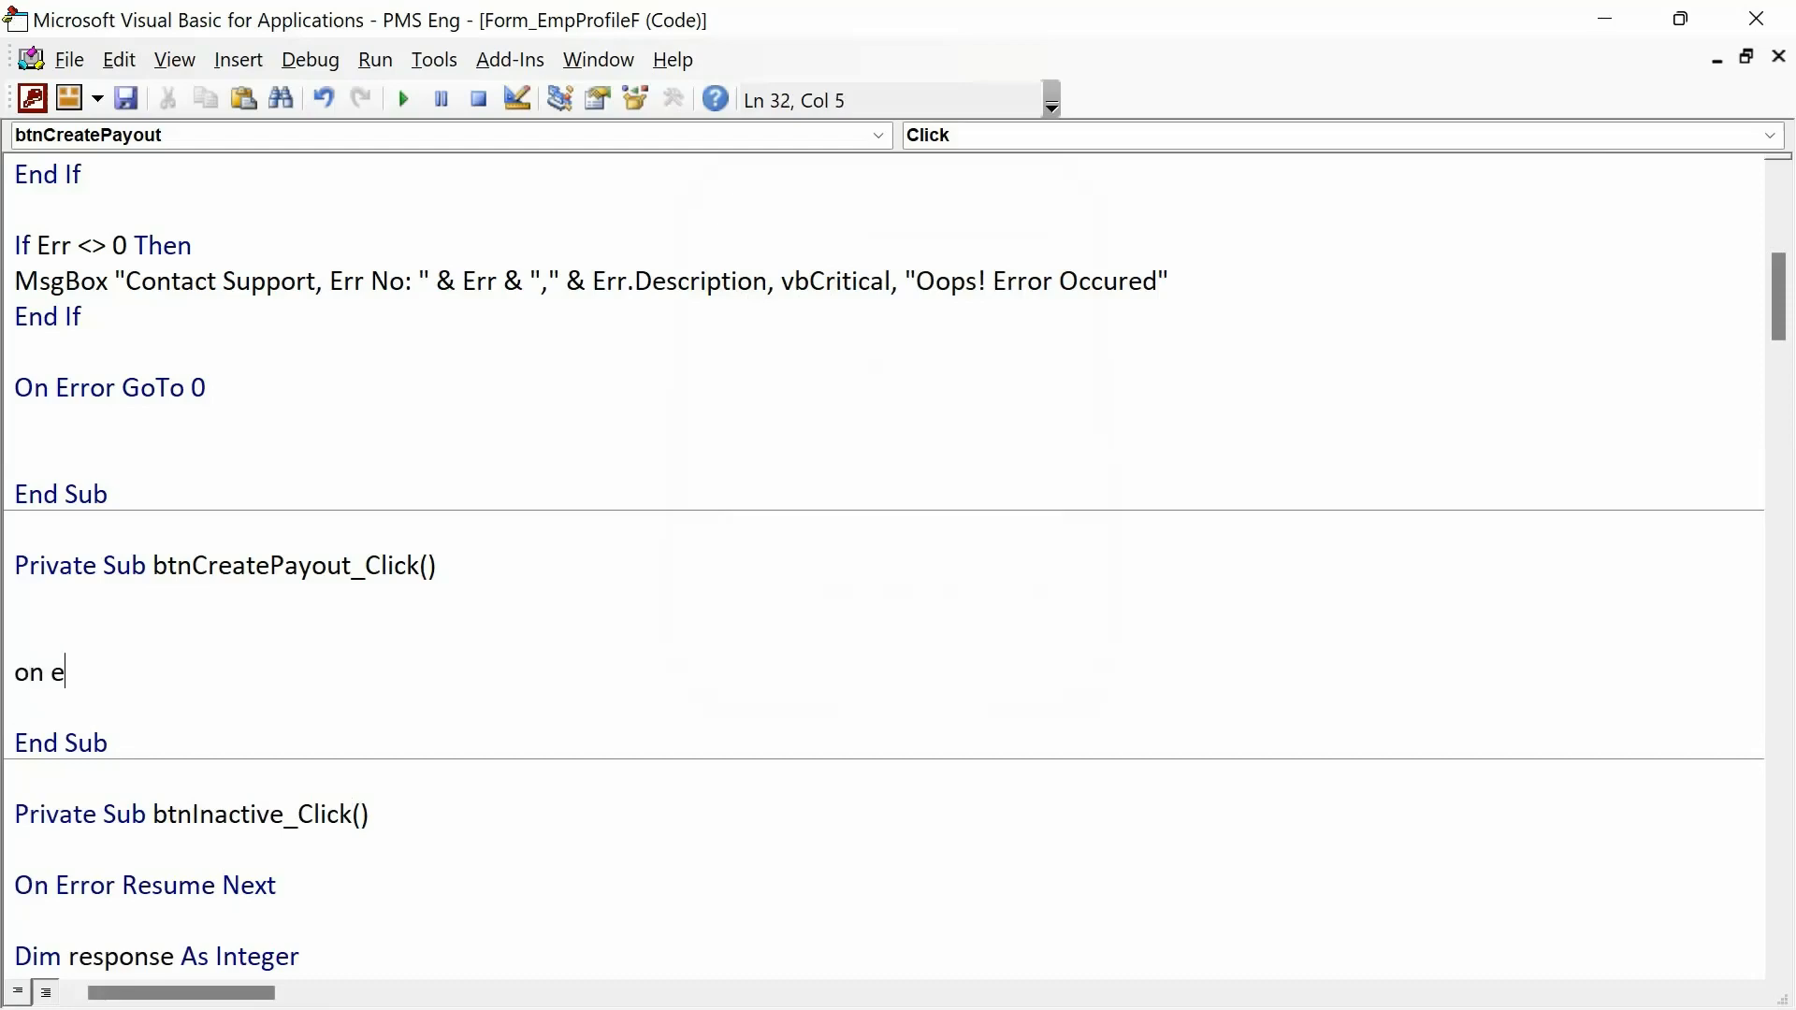
type("rror resym")
key("BackSpace")
key("BackSpace")
type("ume next")
key("Return")
key("Return")
key("Return")
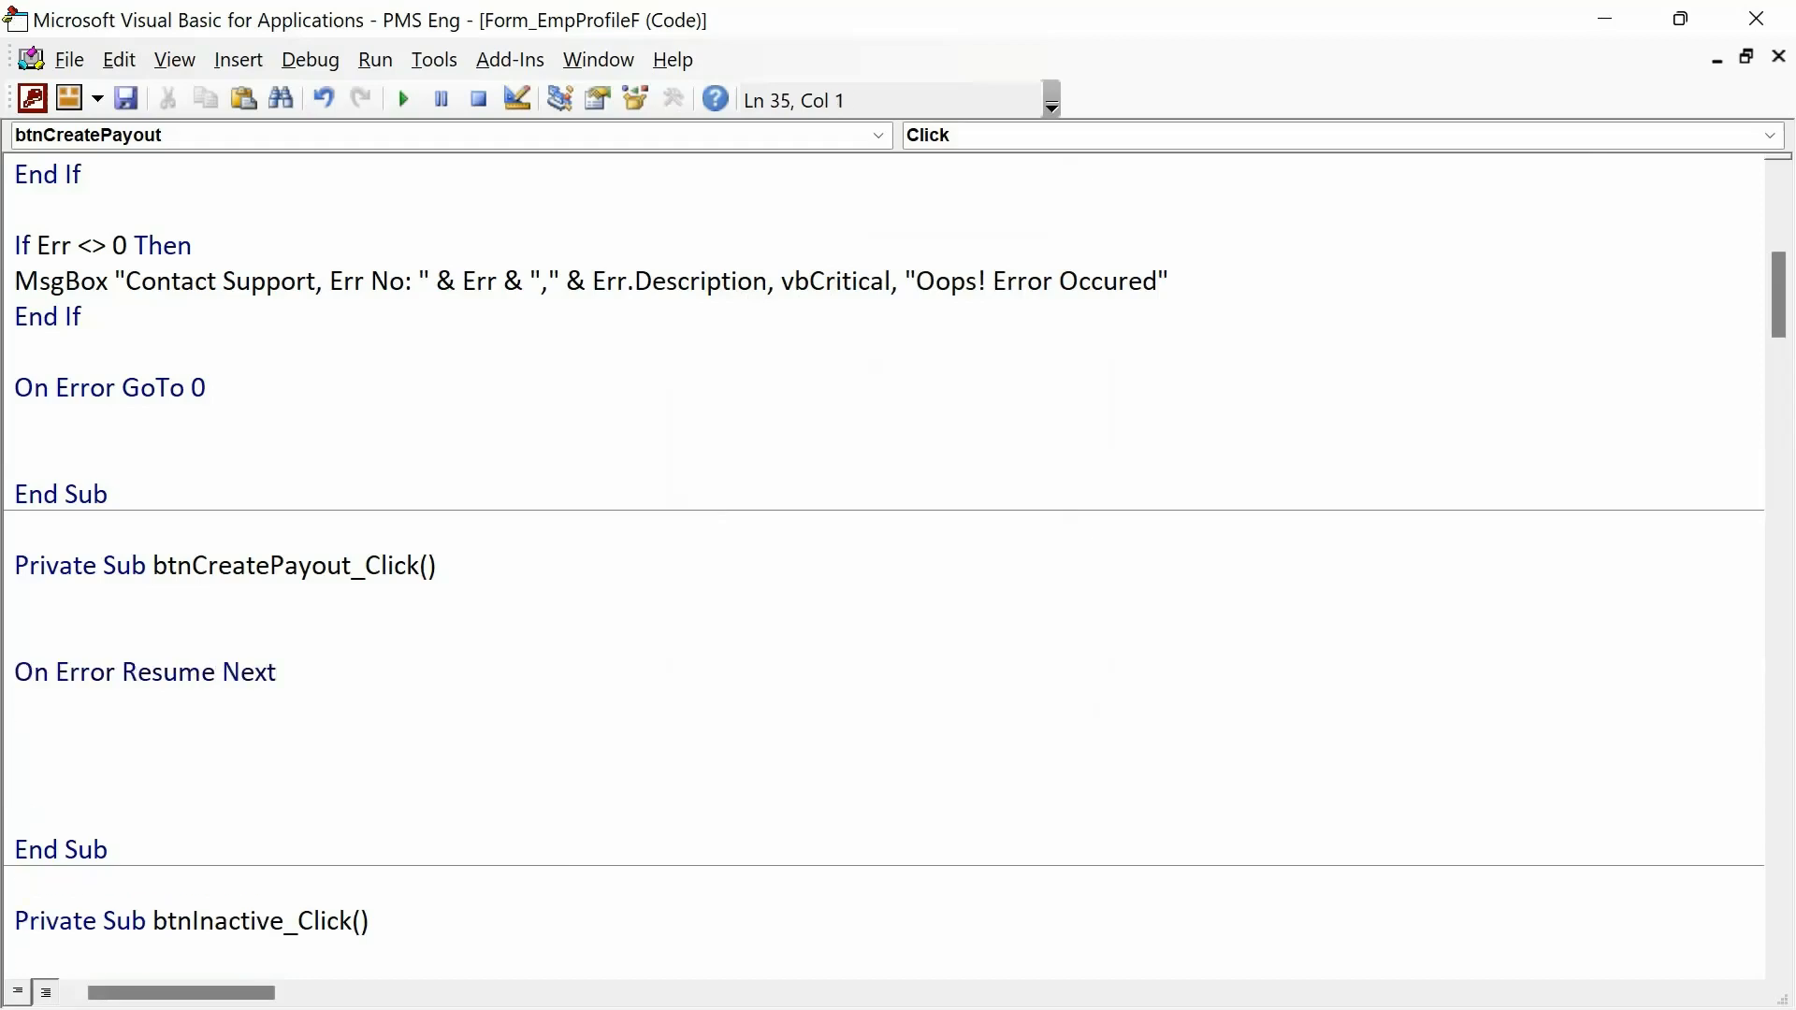
- Paste the copied error-handling block into btnCreatePayout_Click and adjust the blank lines around On Error Resume Next
key("ctrl+v")
left_click(265, 645)
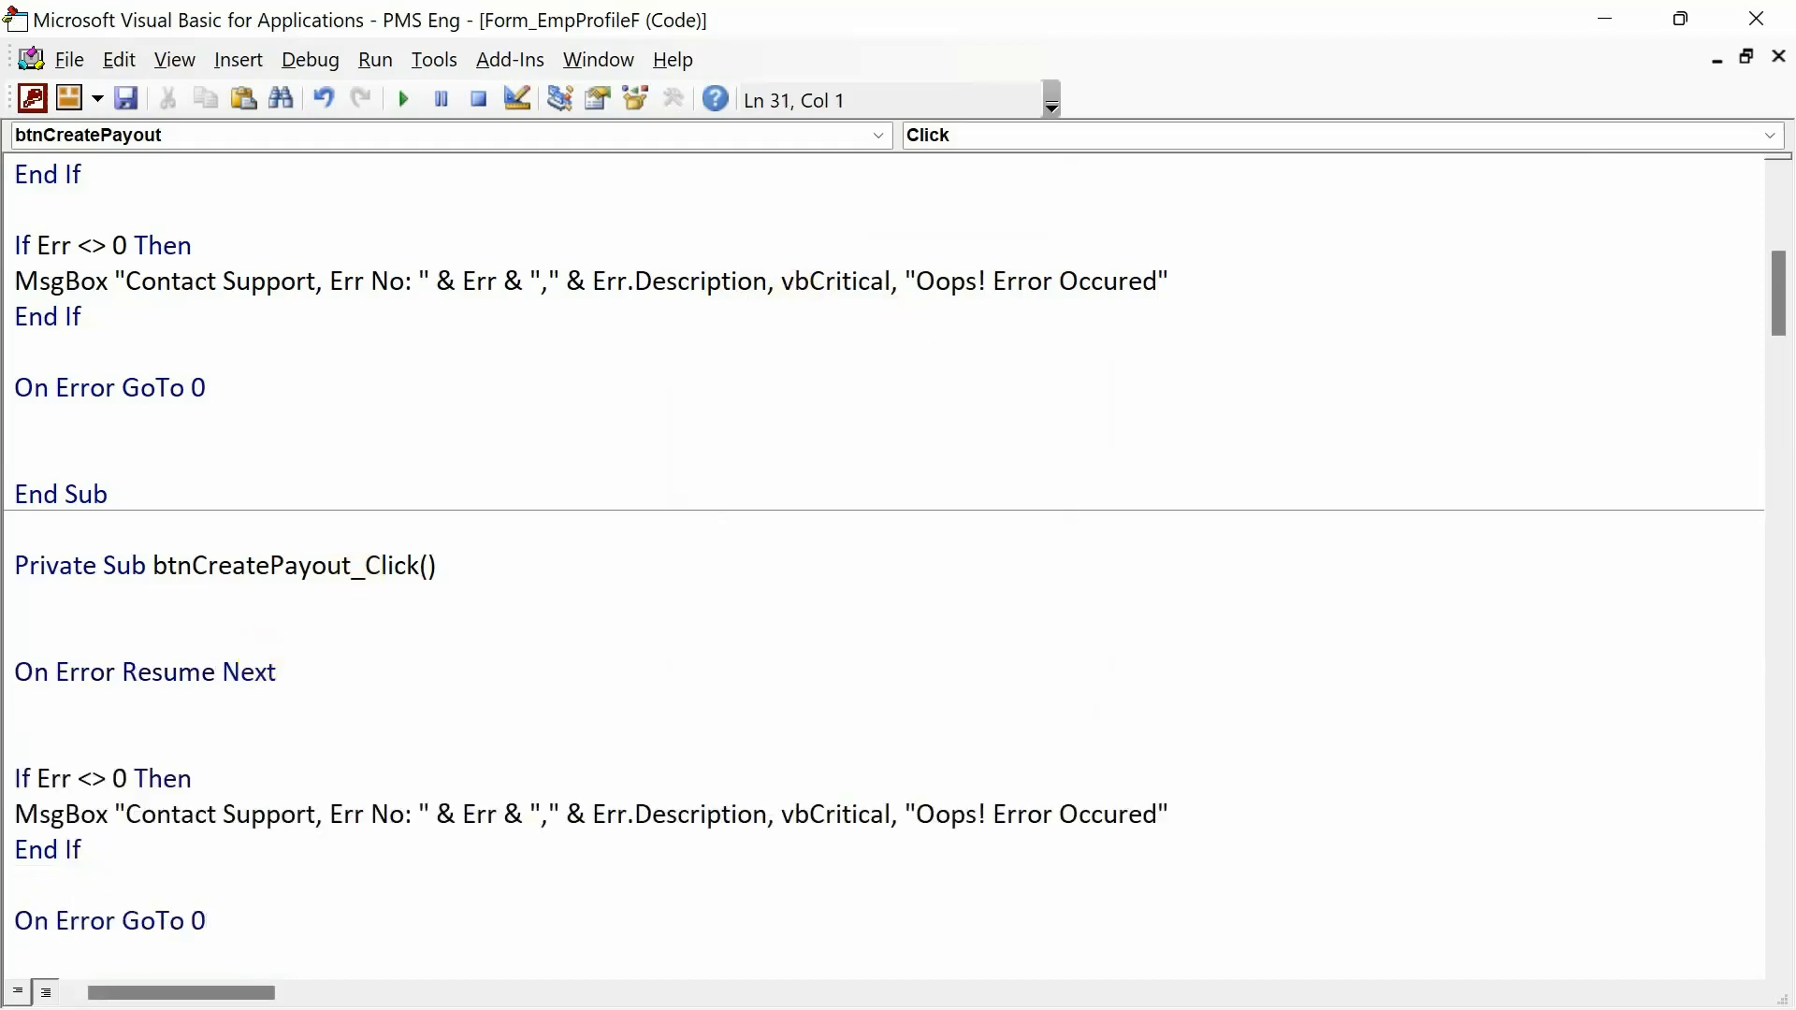
key("BackSpace")
left_click(161, 697)
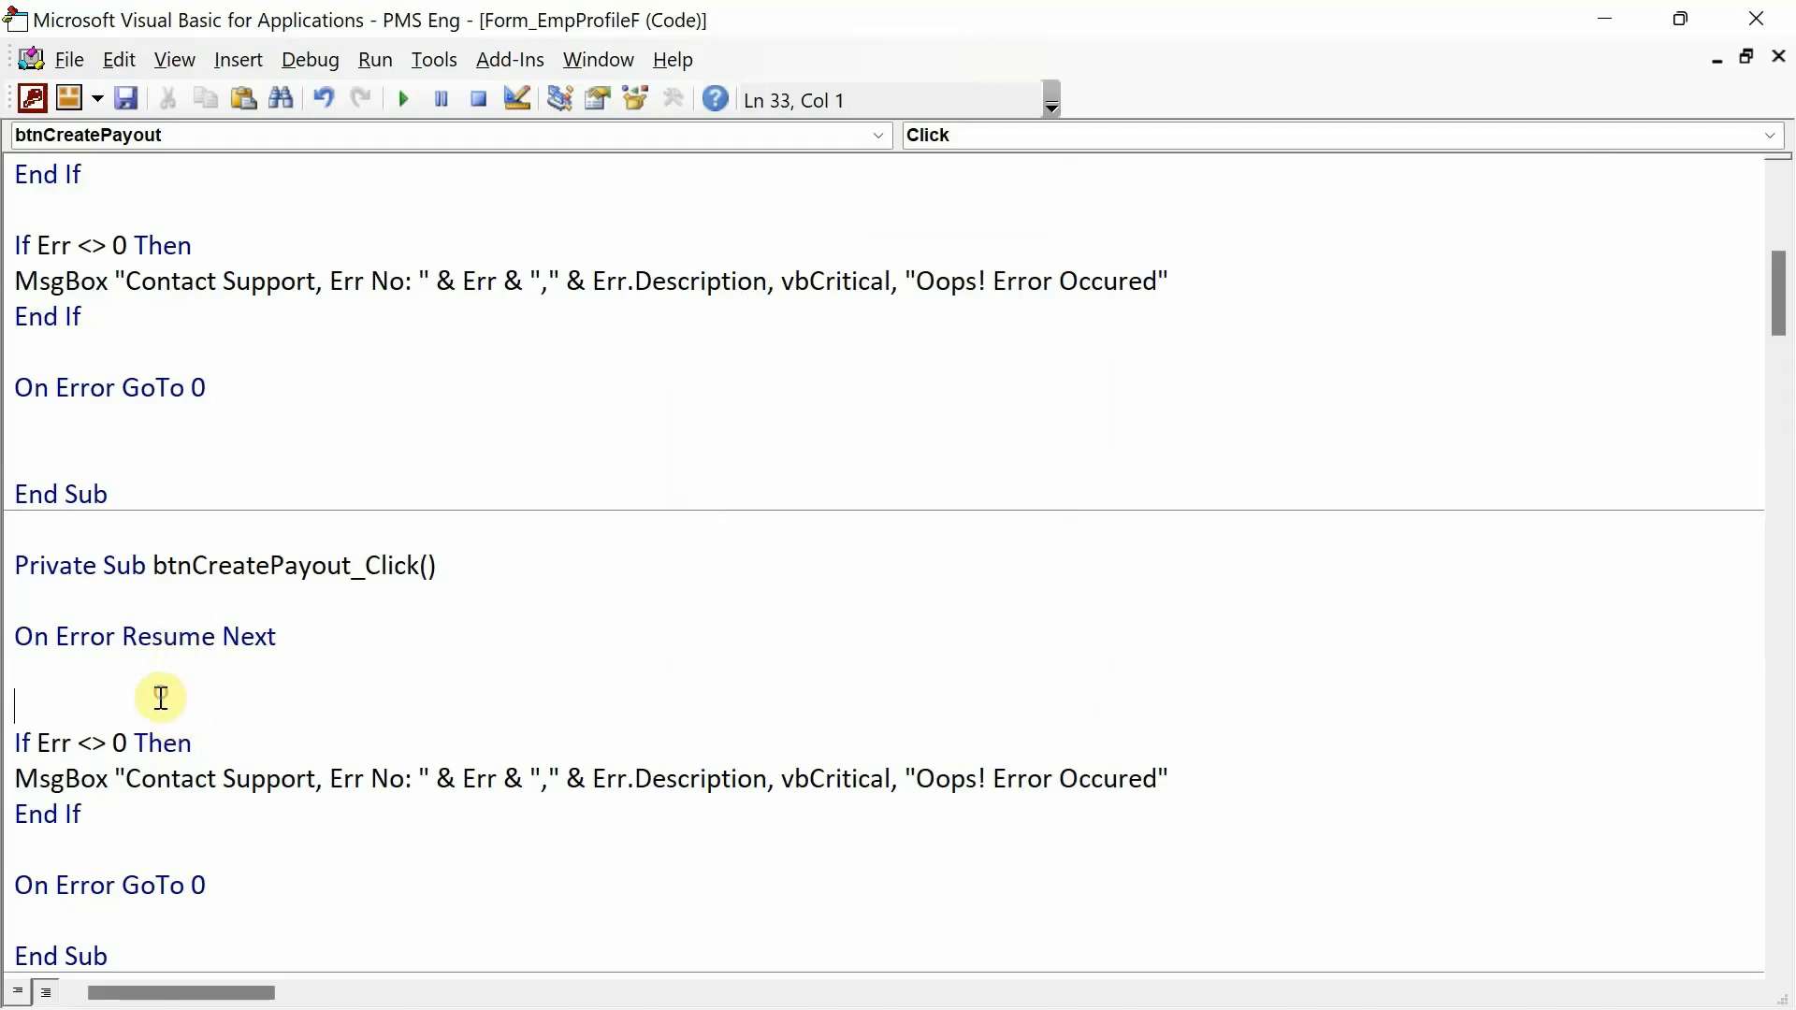
key("Return")
left_click(161, 697)
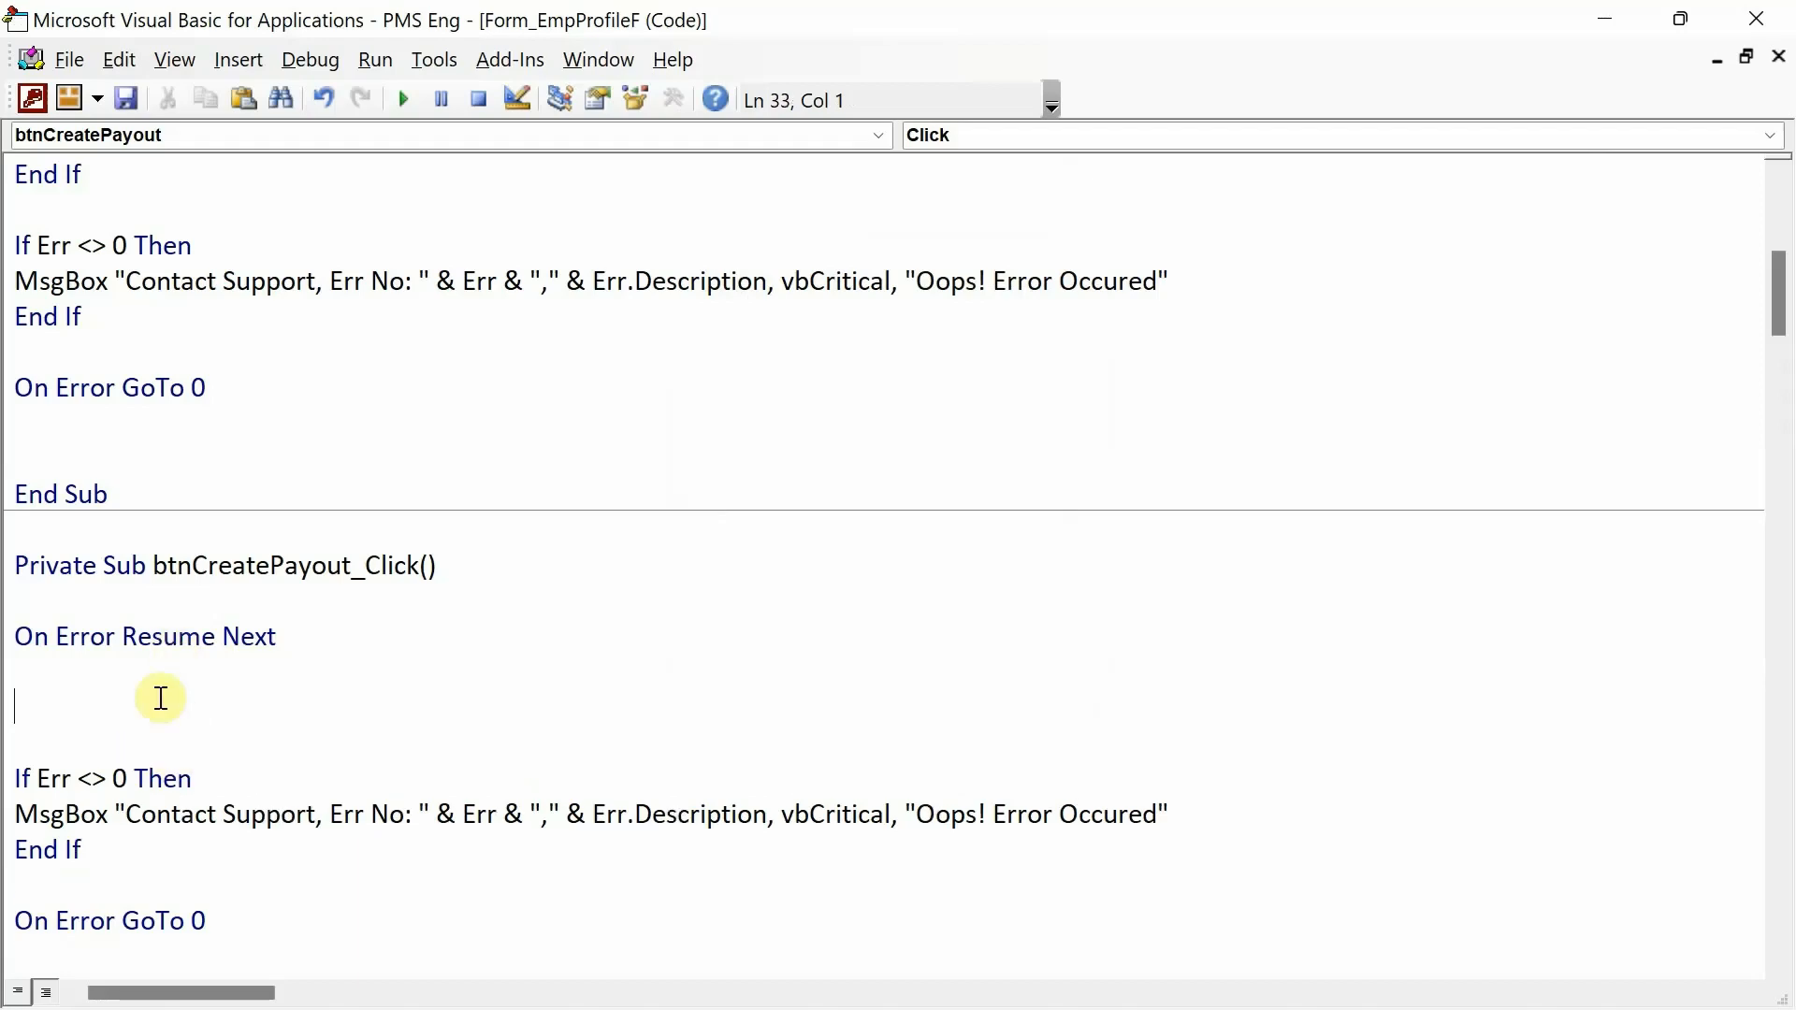
- Examine the employee fields on EmpProfileF's General Info page, and return to the Payout Info page
key("alt+F11")
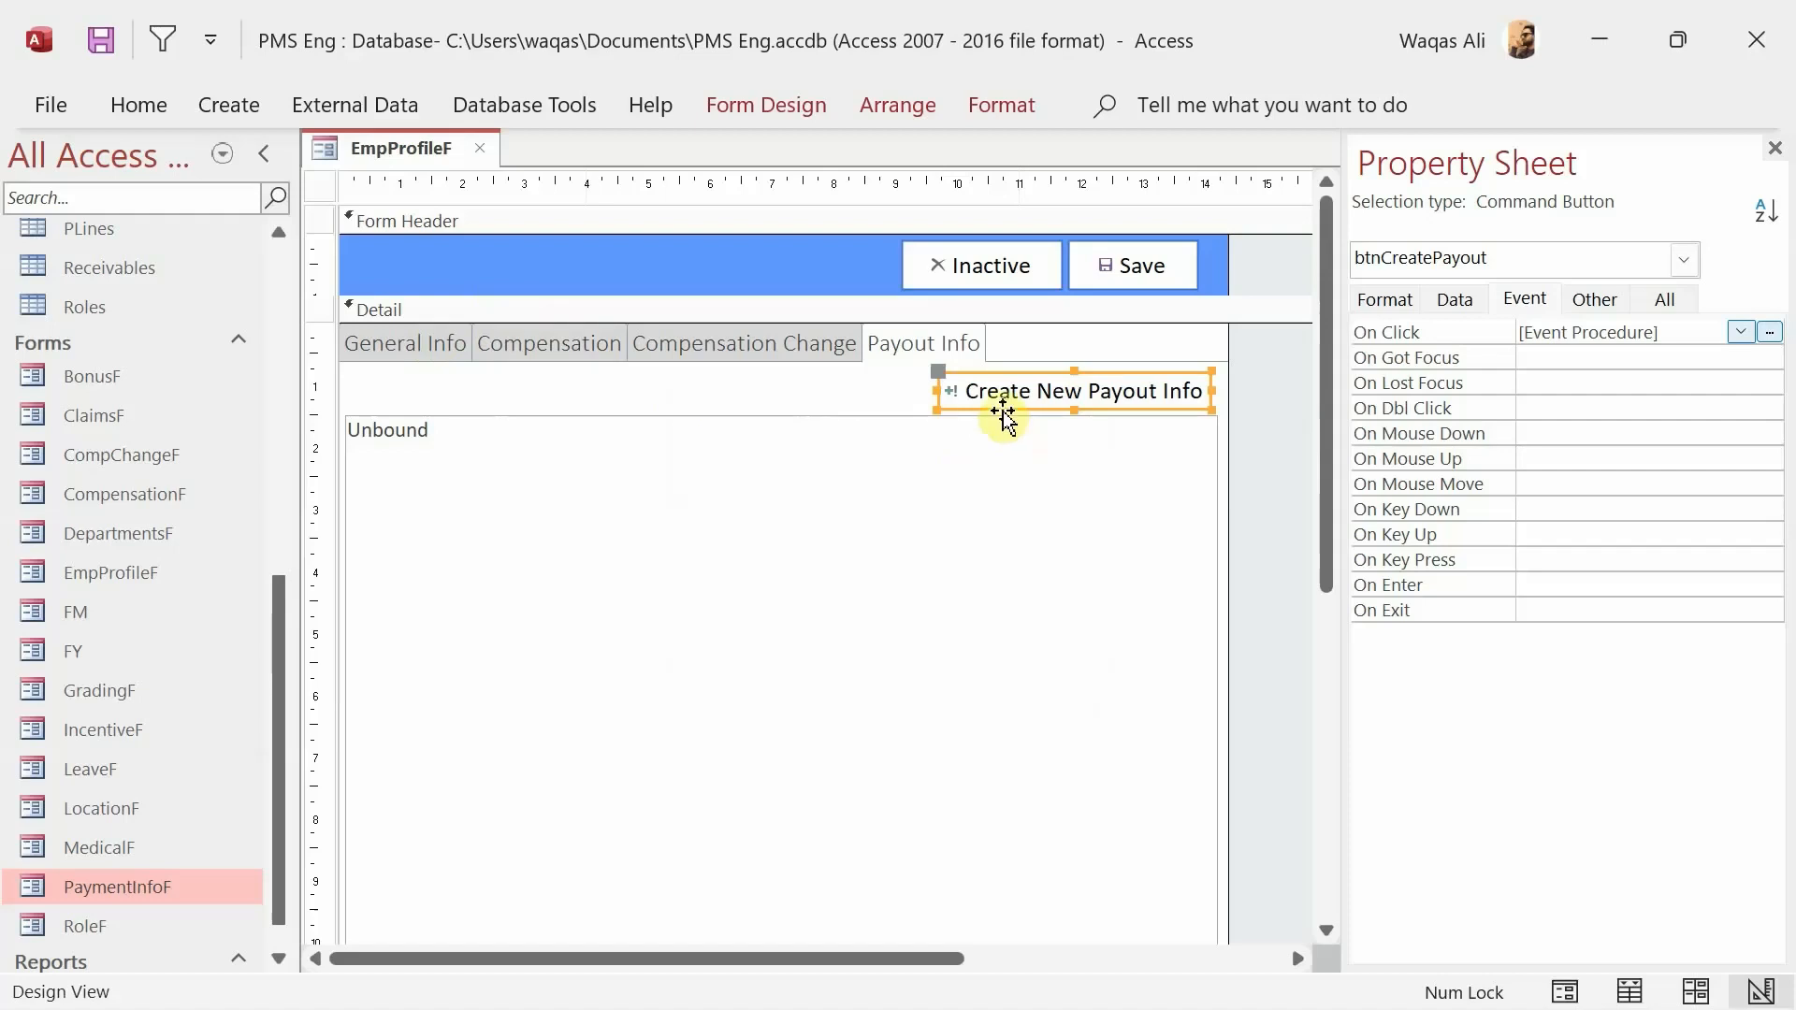
left_click(426, 342)
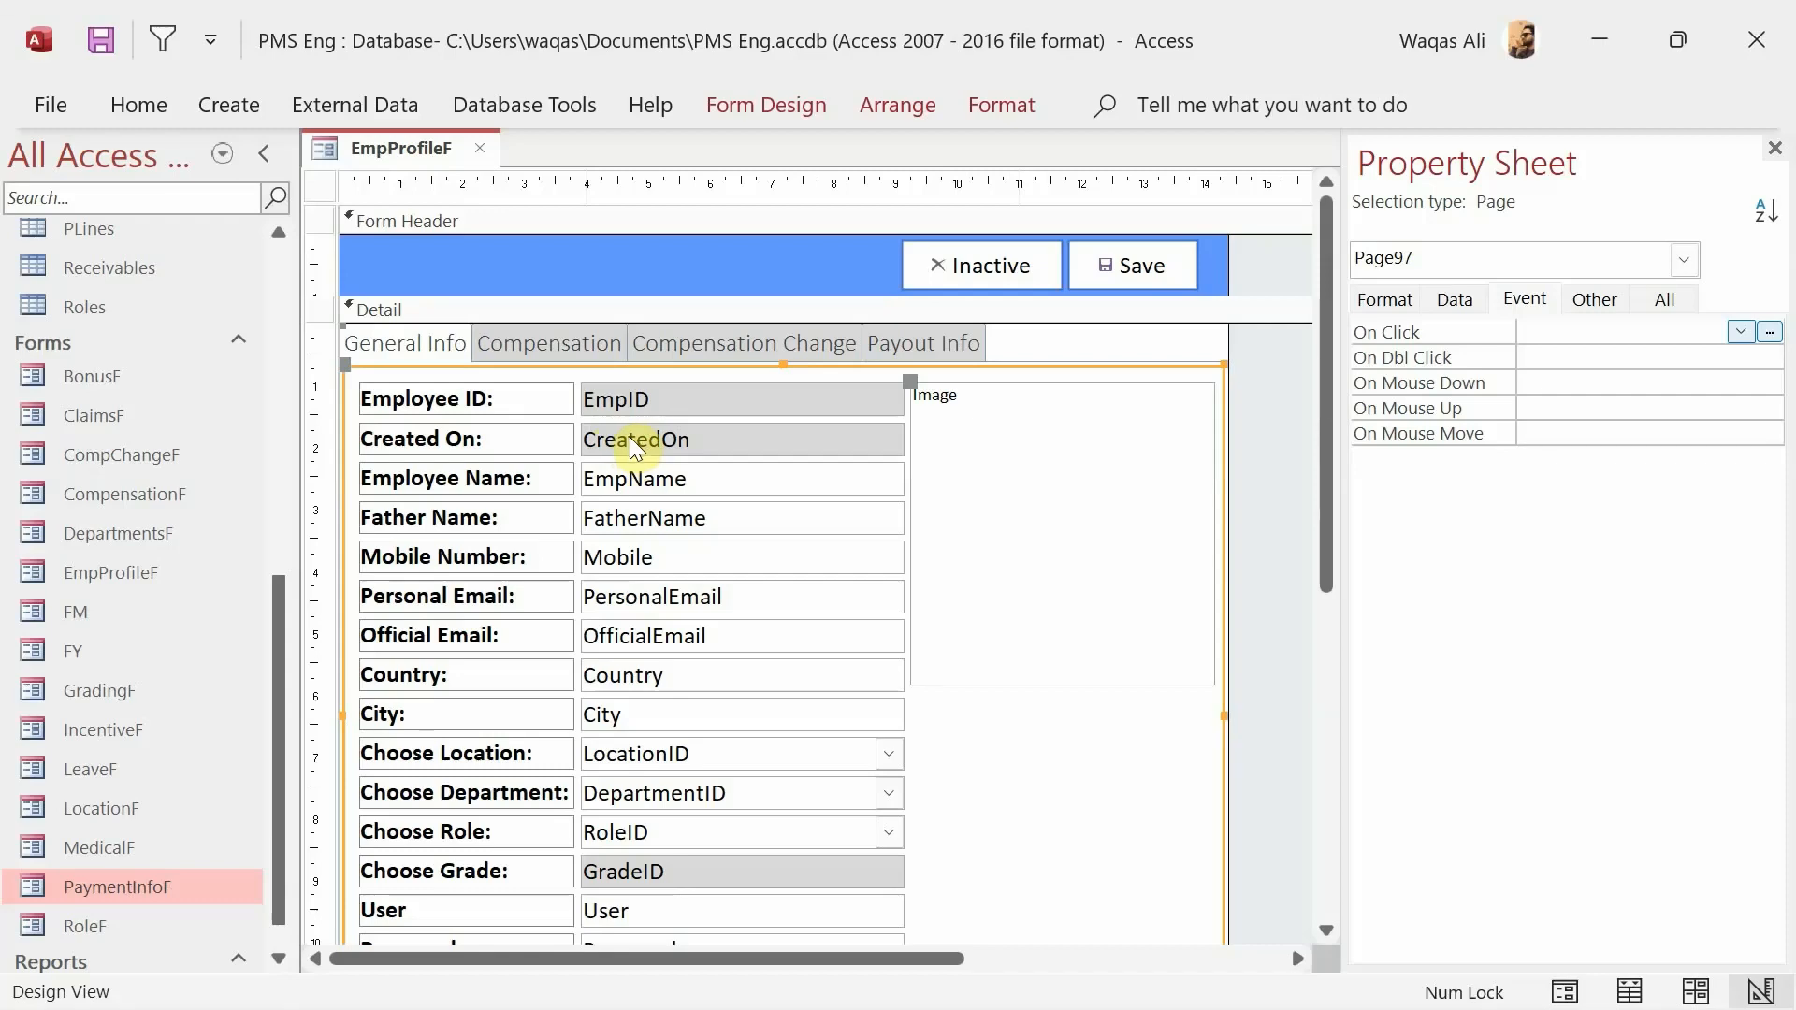
scroll(641, 877, "down", 2)
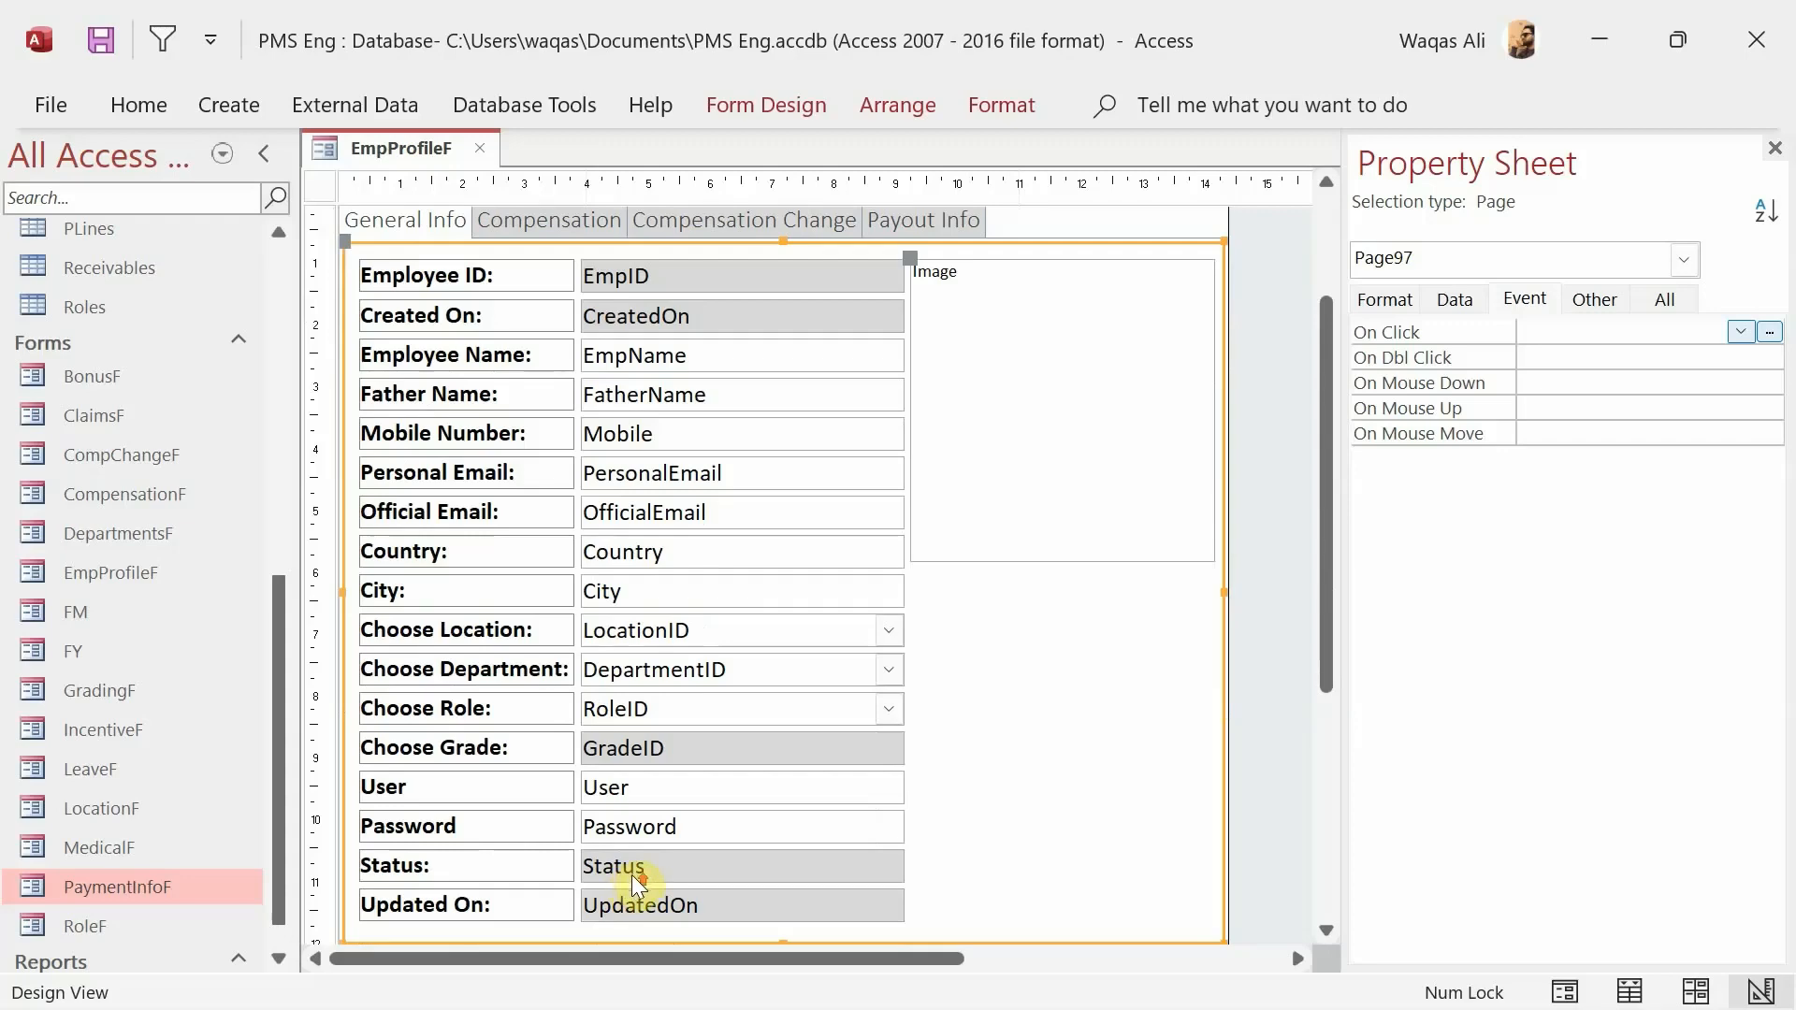
scroll(631, 873, "up", 1)
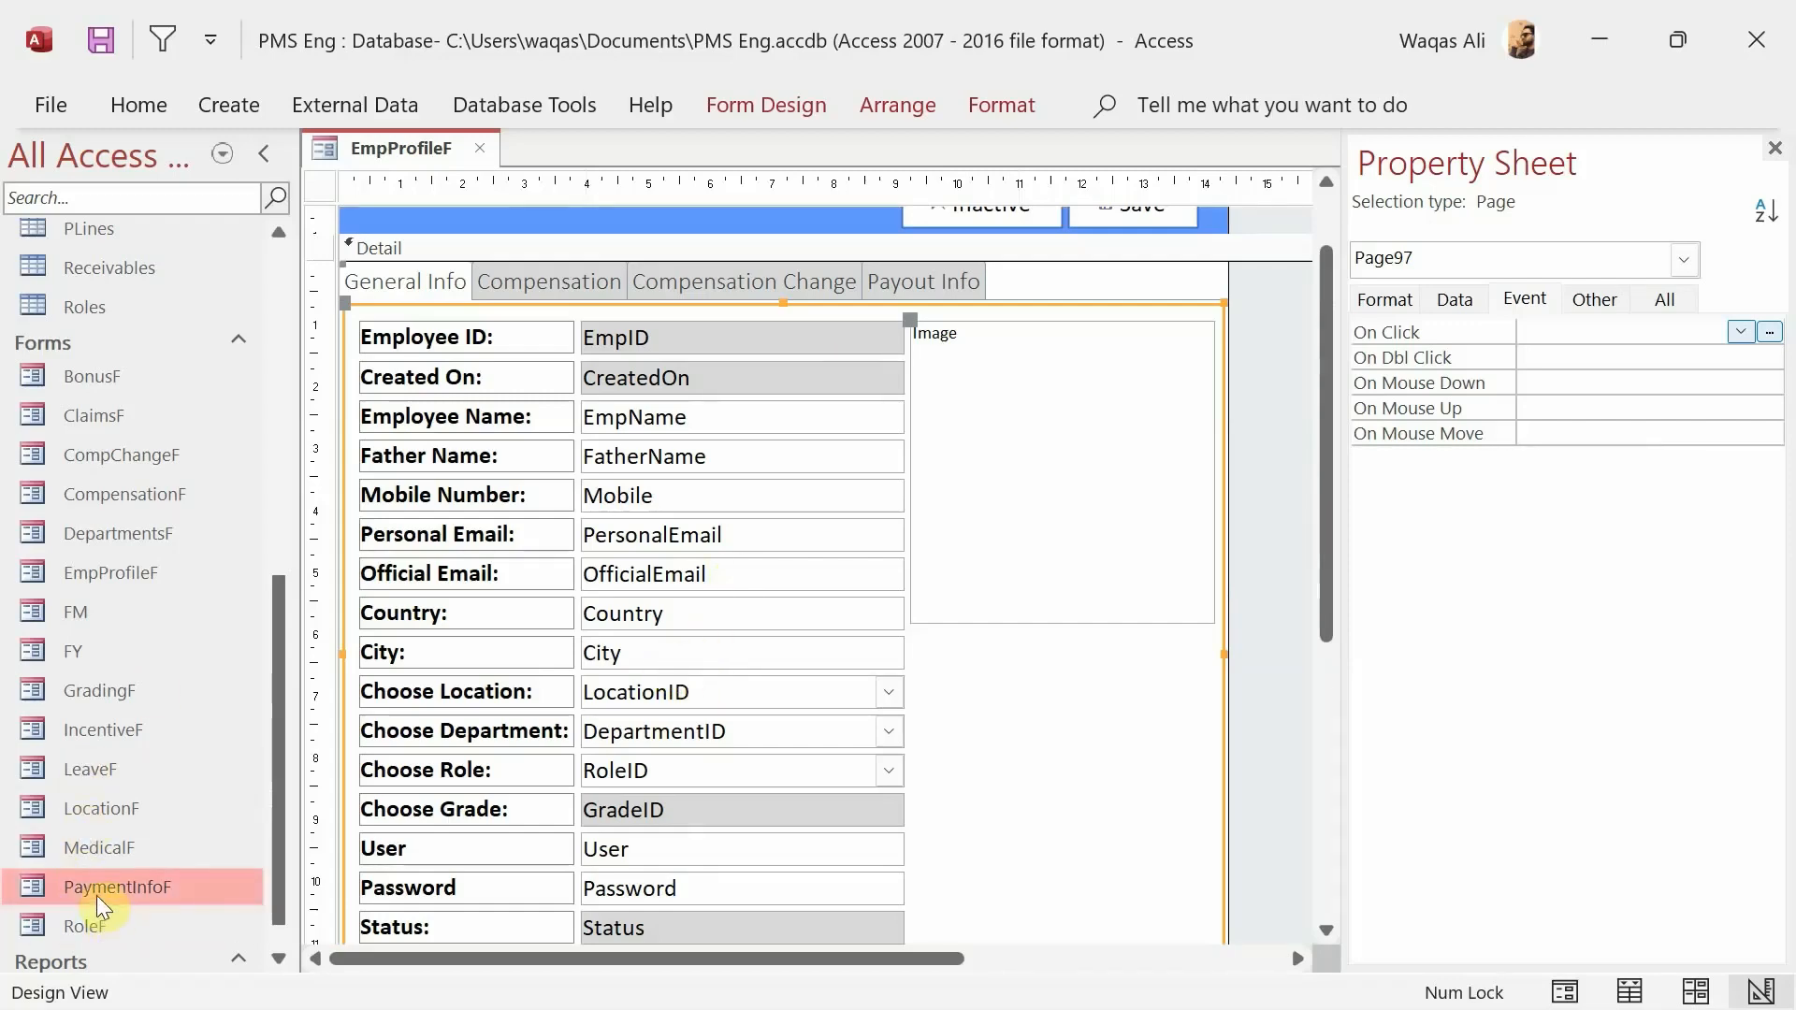
left_click(949, 281)
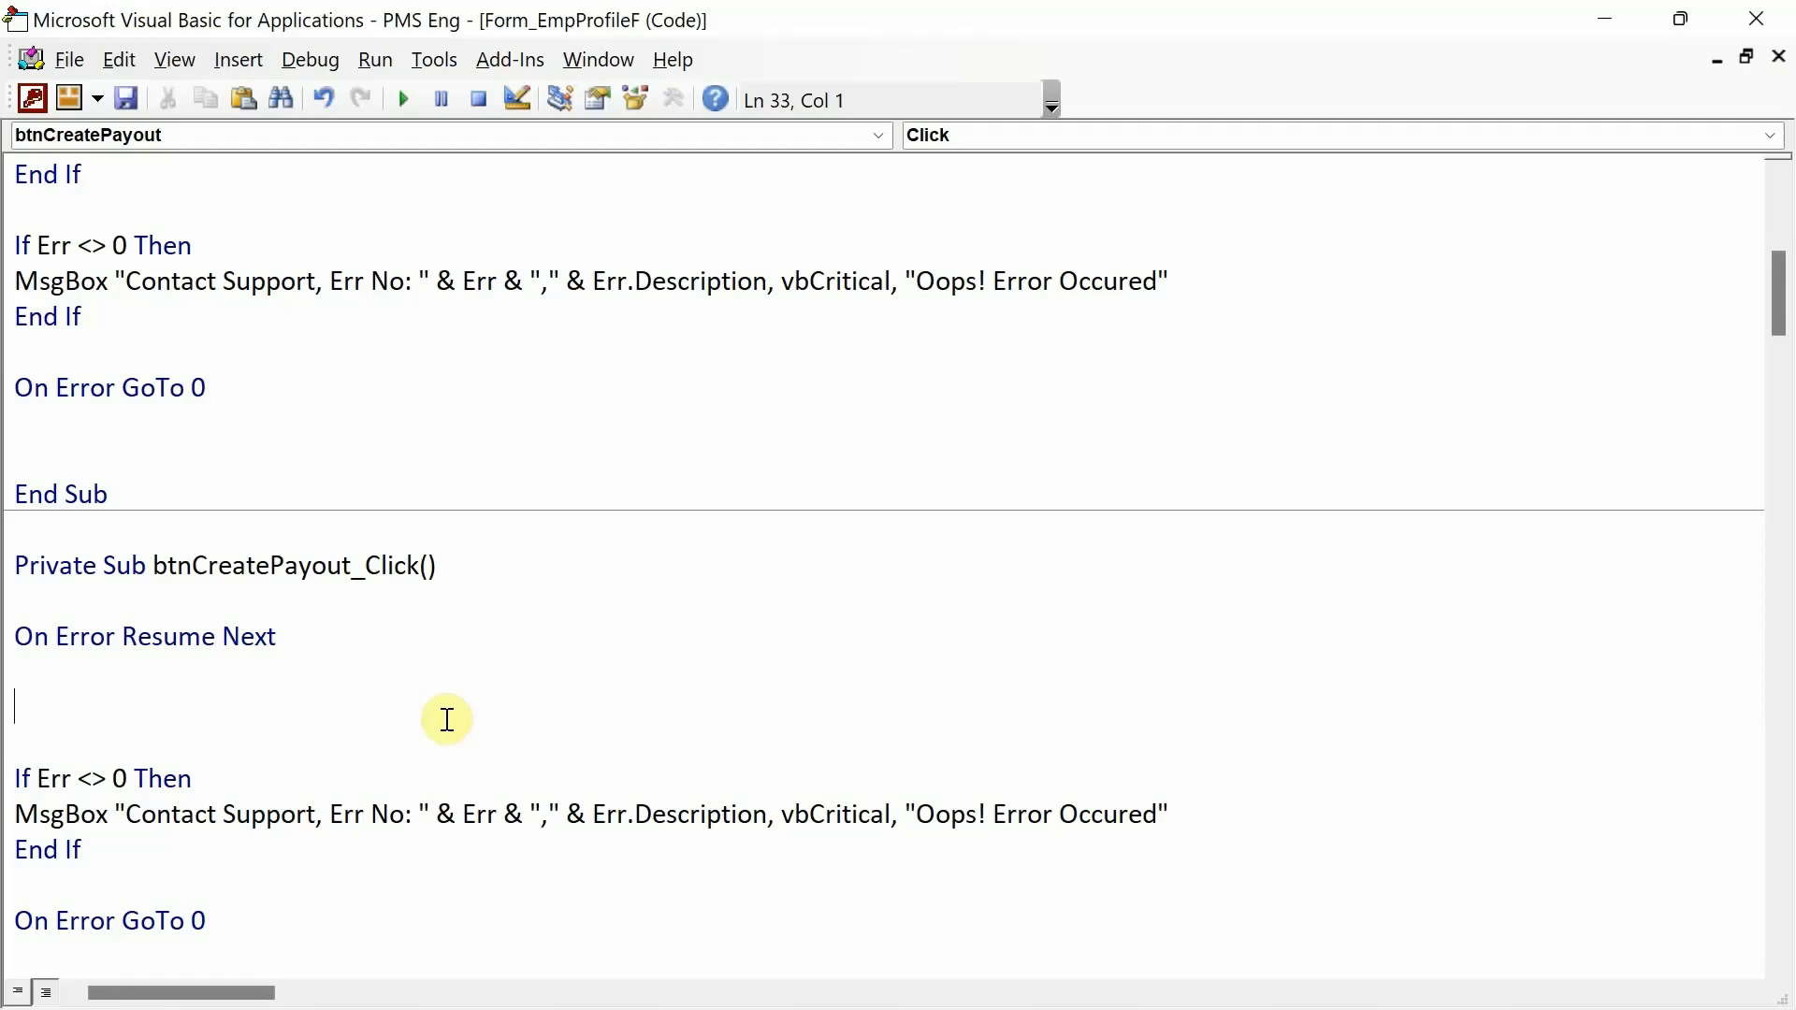
- Below On Error Resume Next, start an If IsNull condition that references Forms!EmpProfileF, checking the form's name in the database
type("if isnull(")
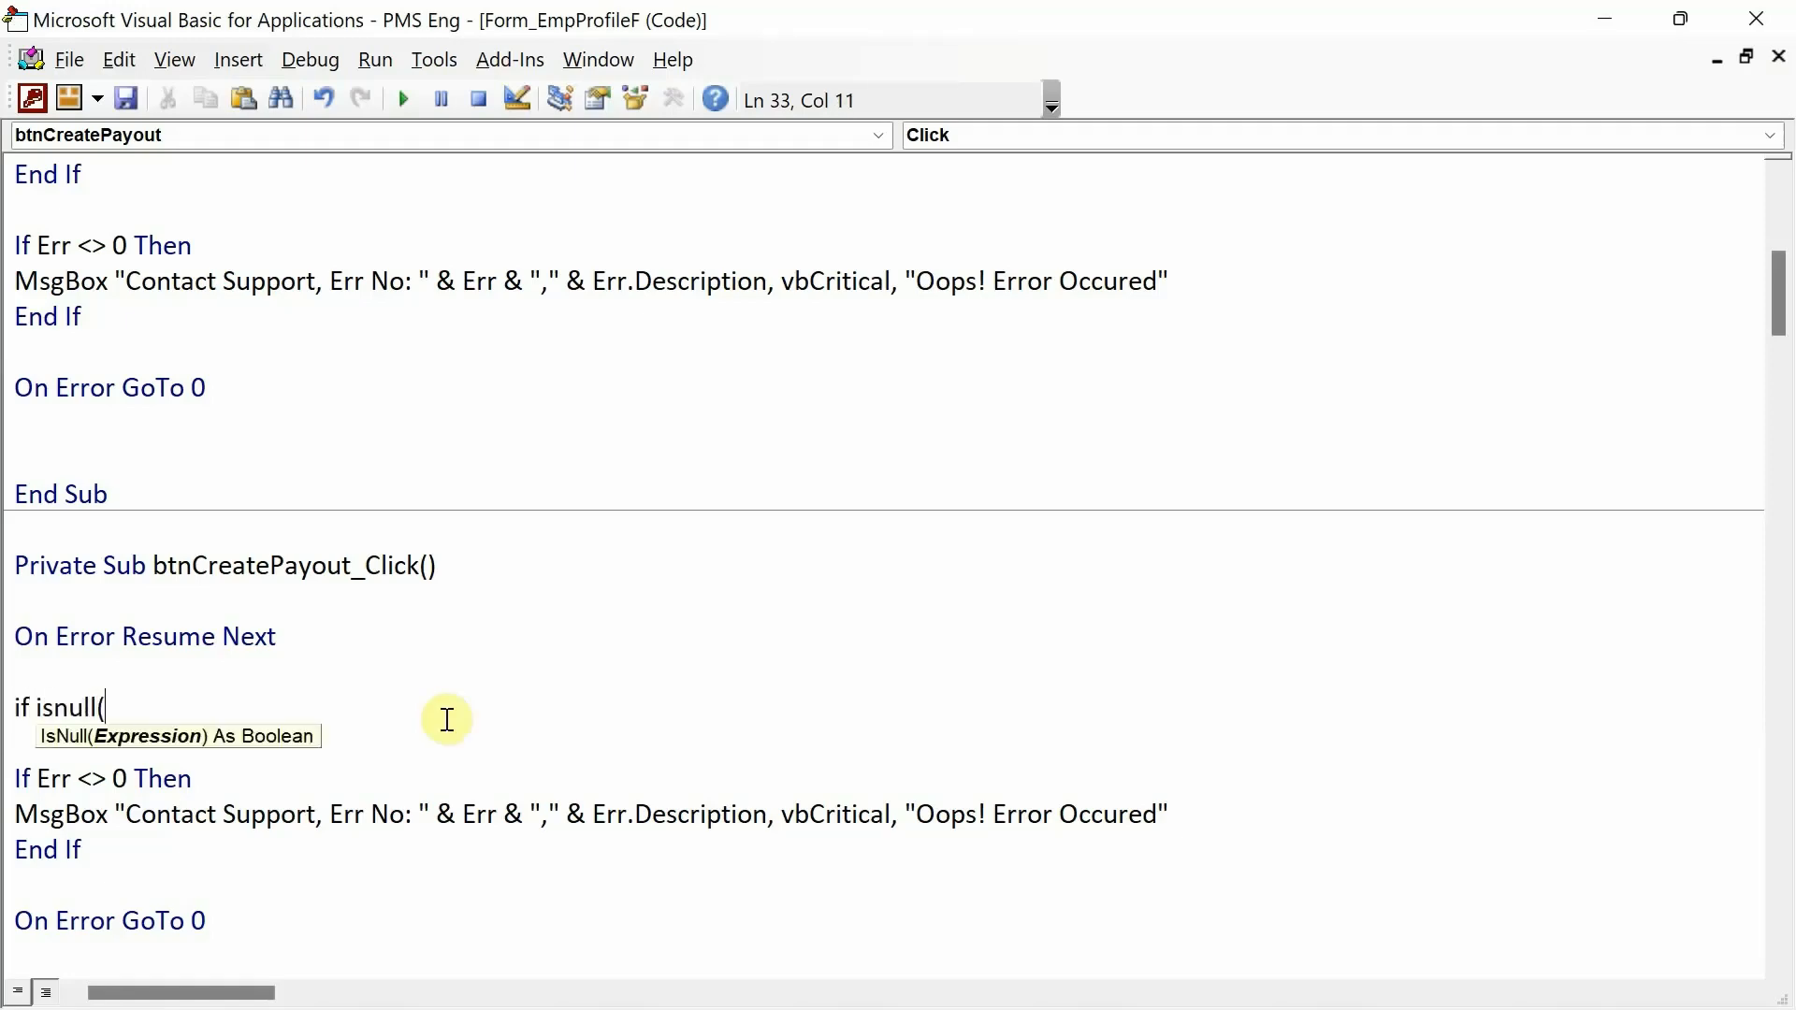
type(")")
key("Left")
type("FOrm")
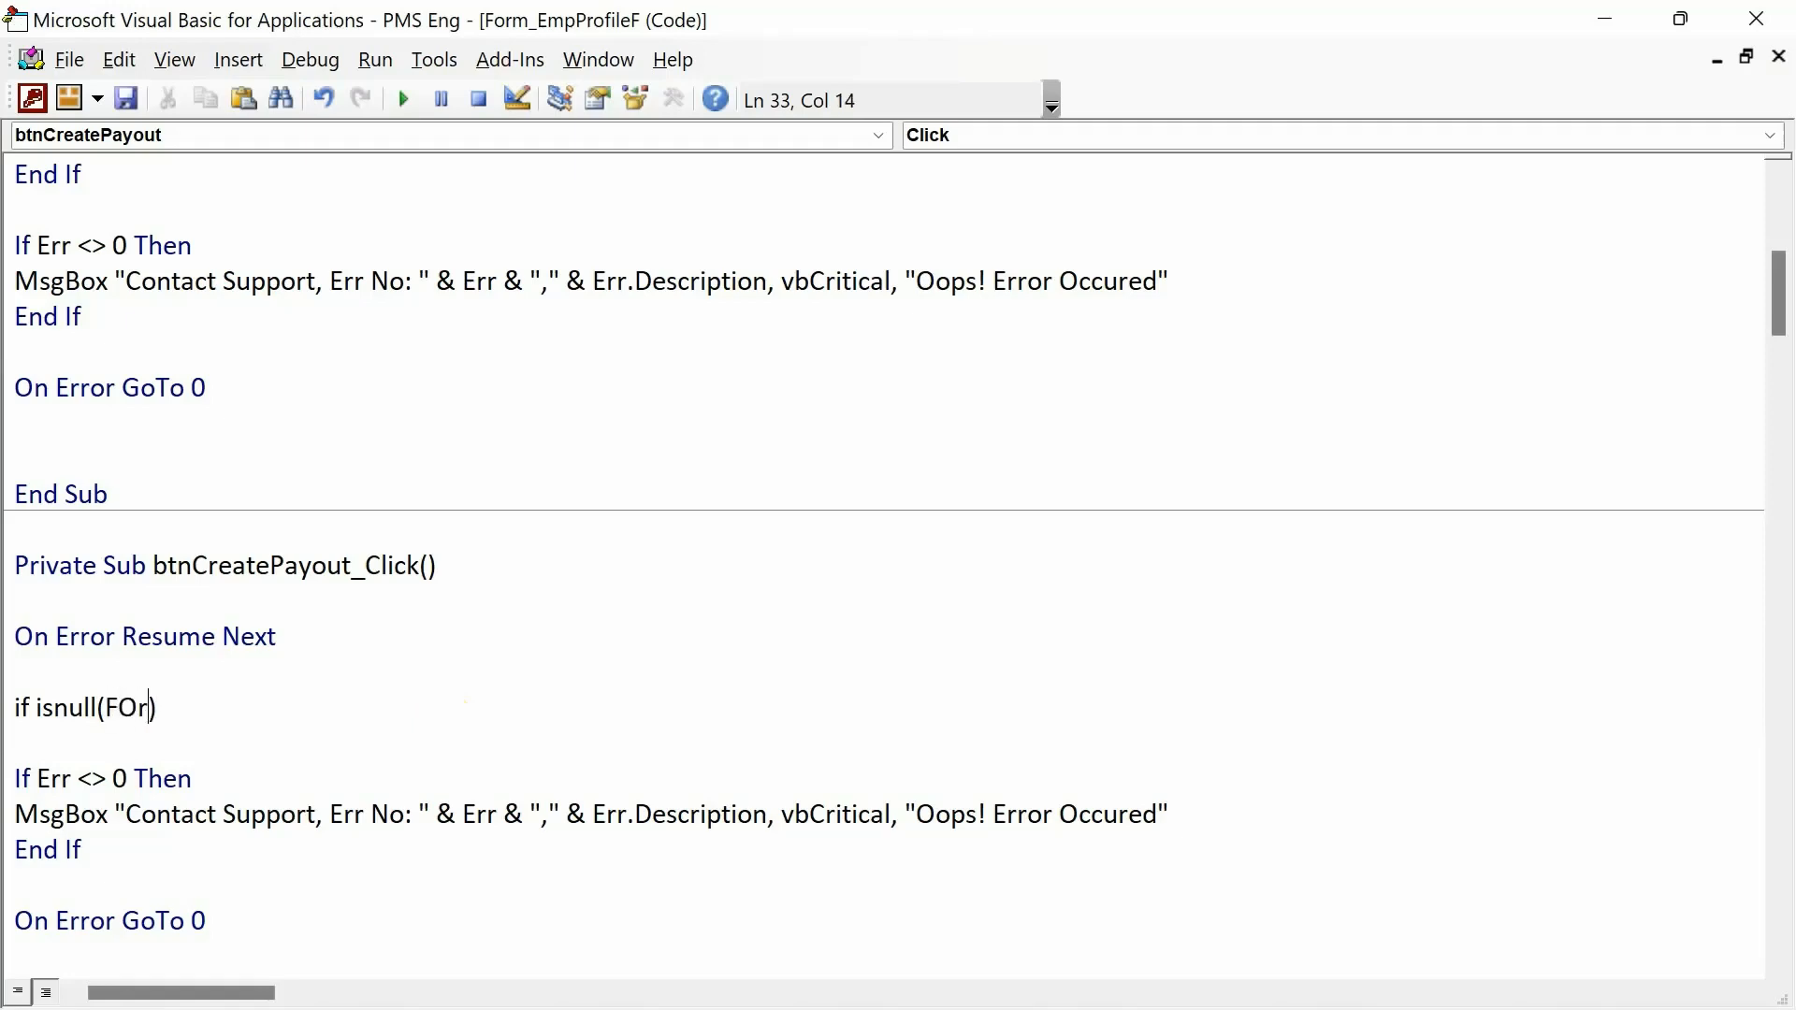
key("BackSpace")
key("BackSpace")
key("BackSpace")
type("orms!")
key("alt+Tab")
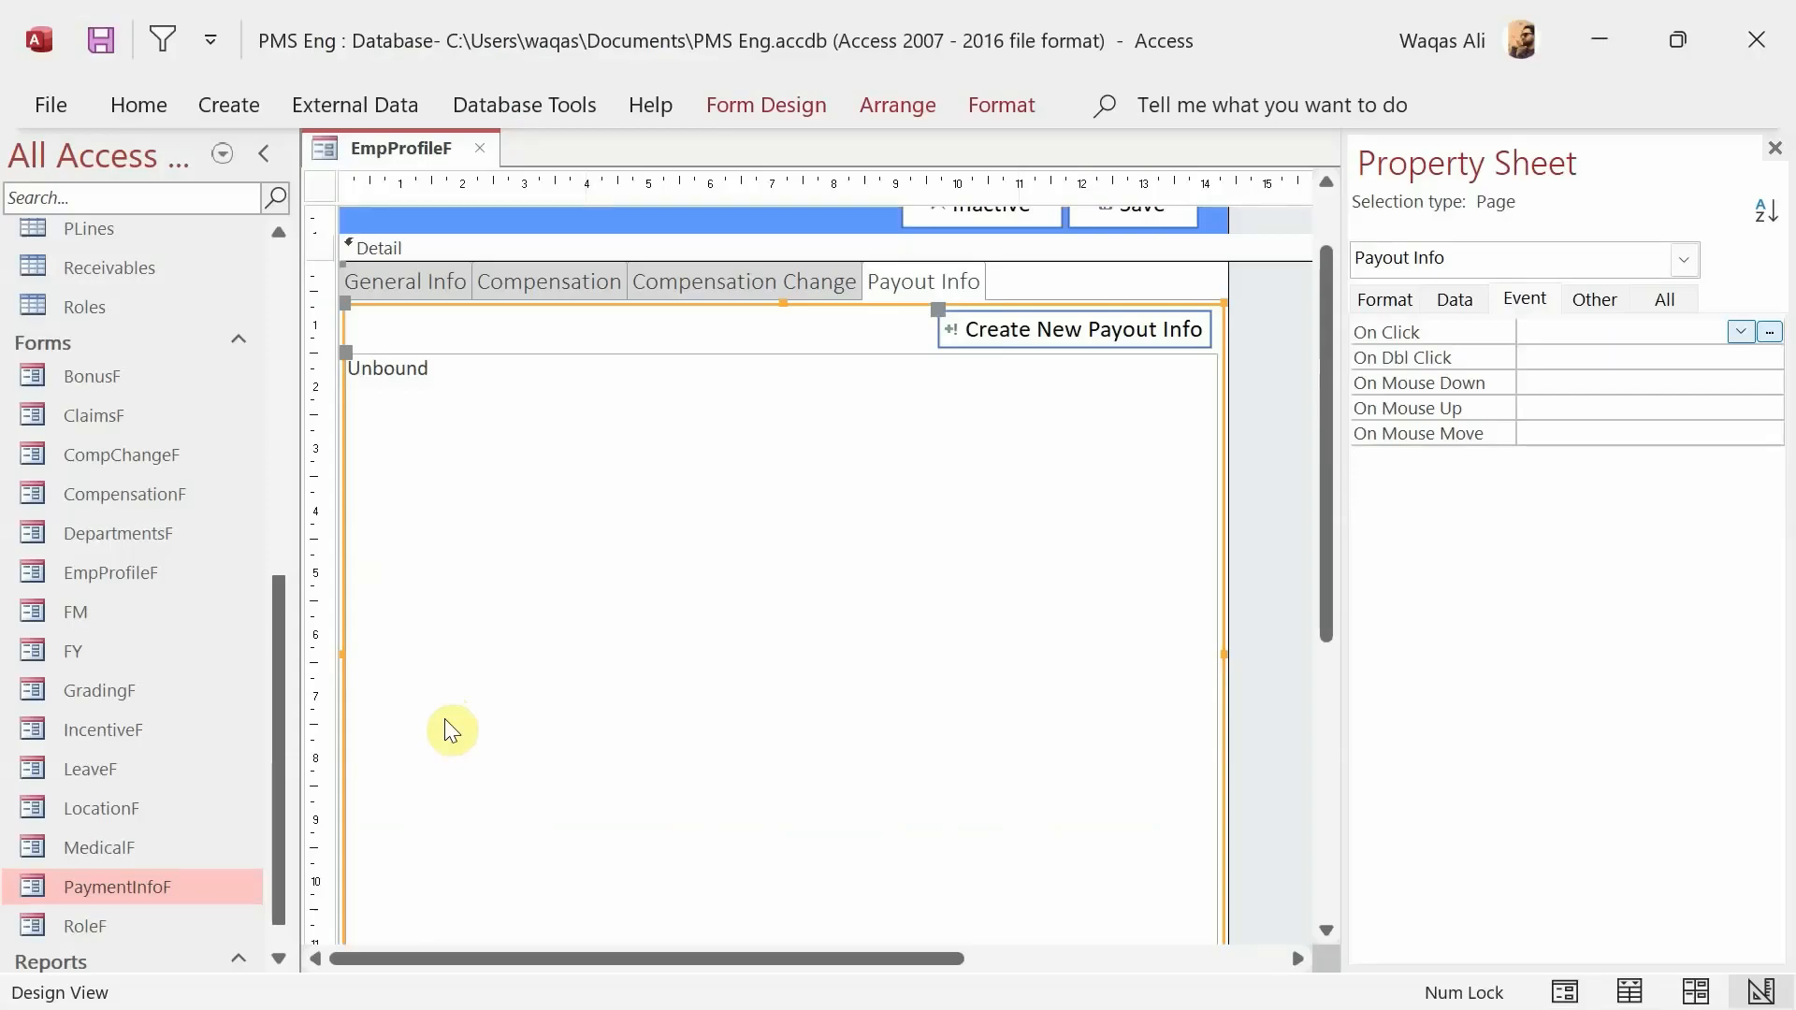
key("alt+Tab")
type("EmpProfile")
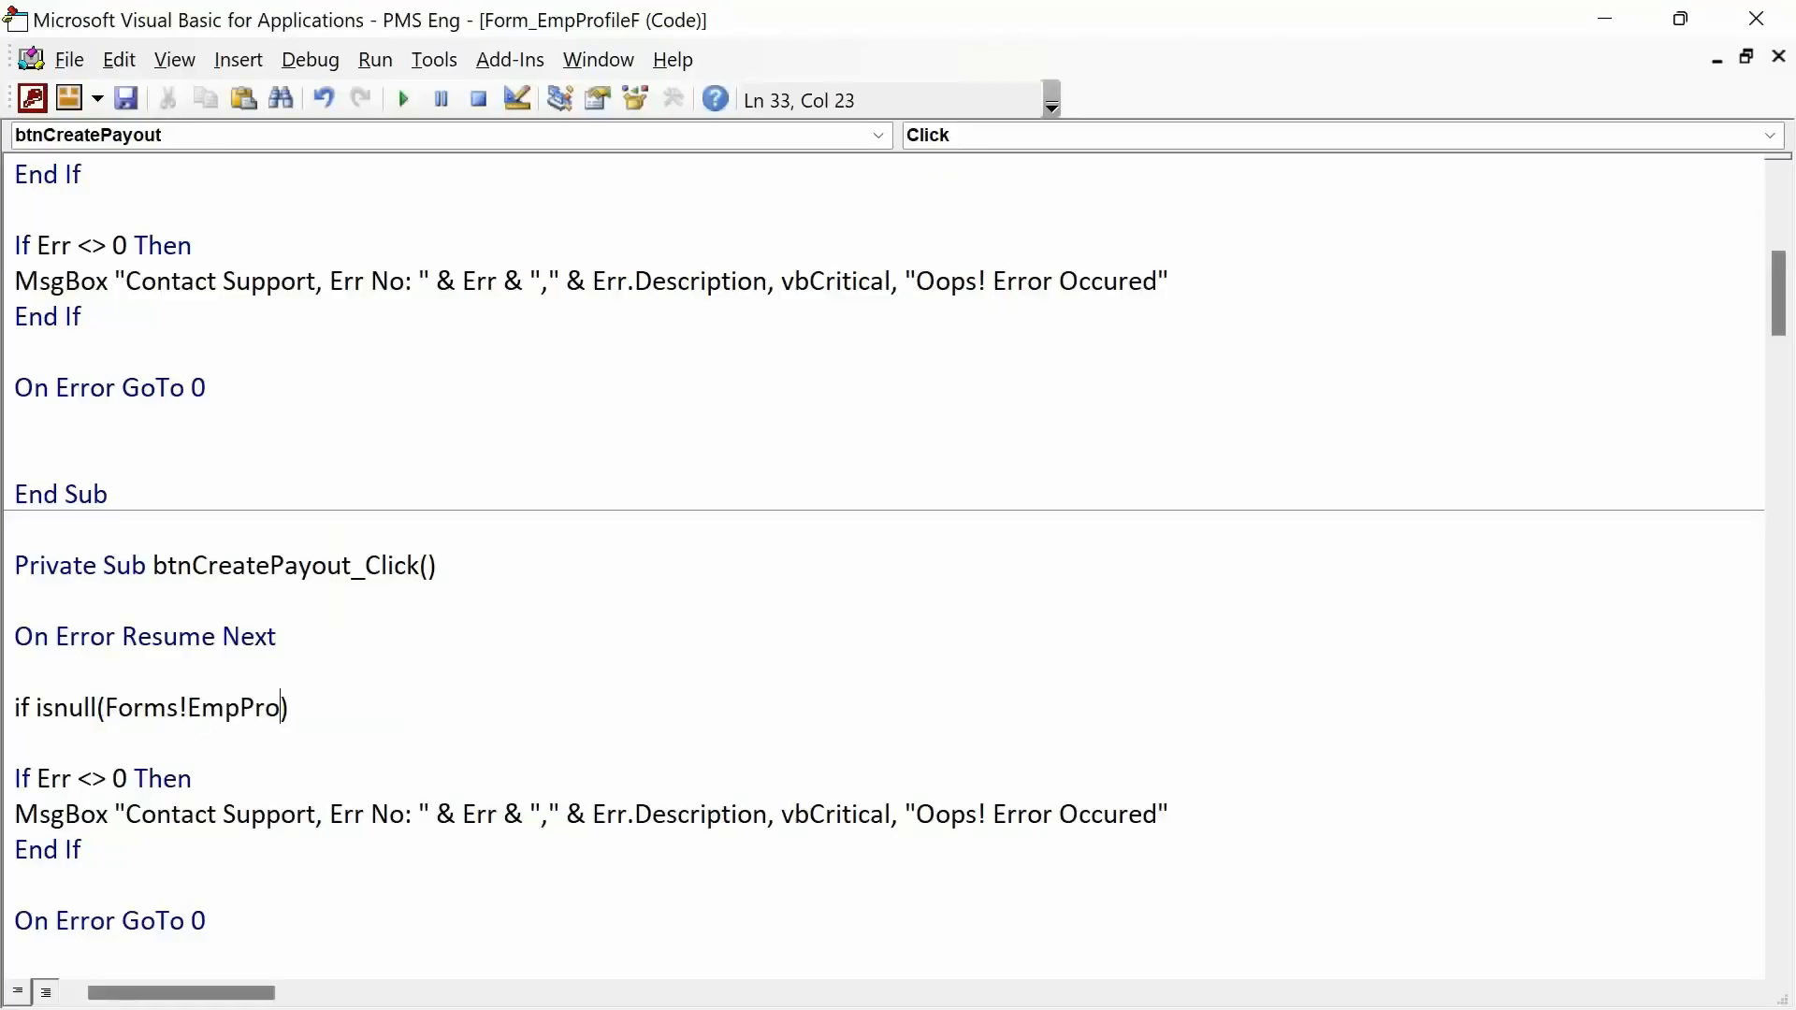
type("F!")
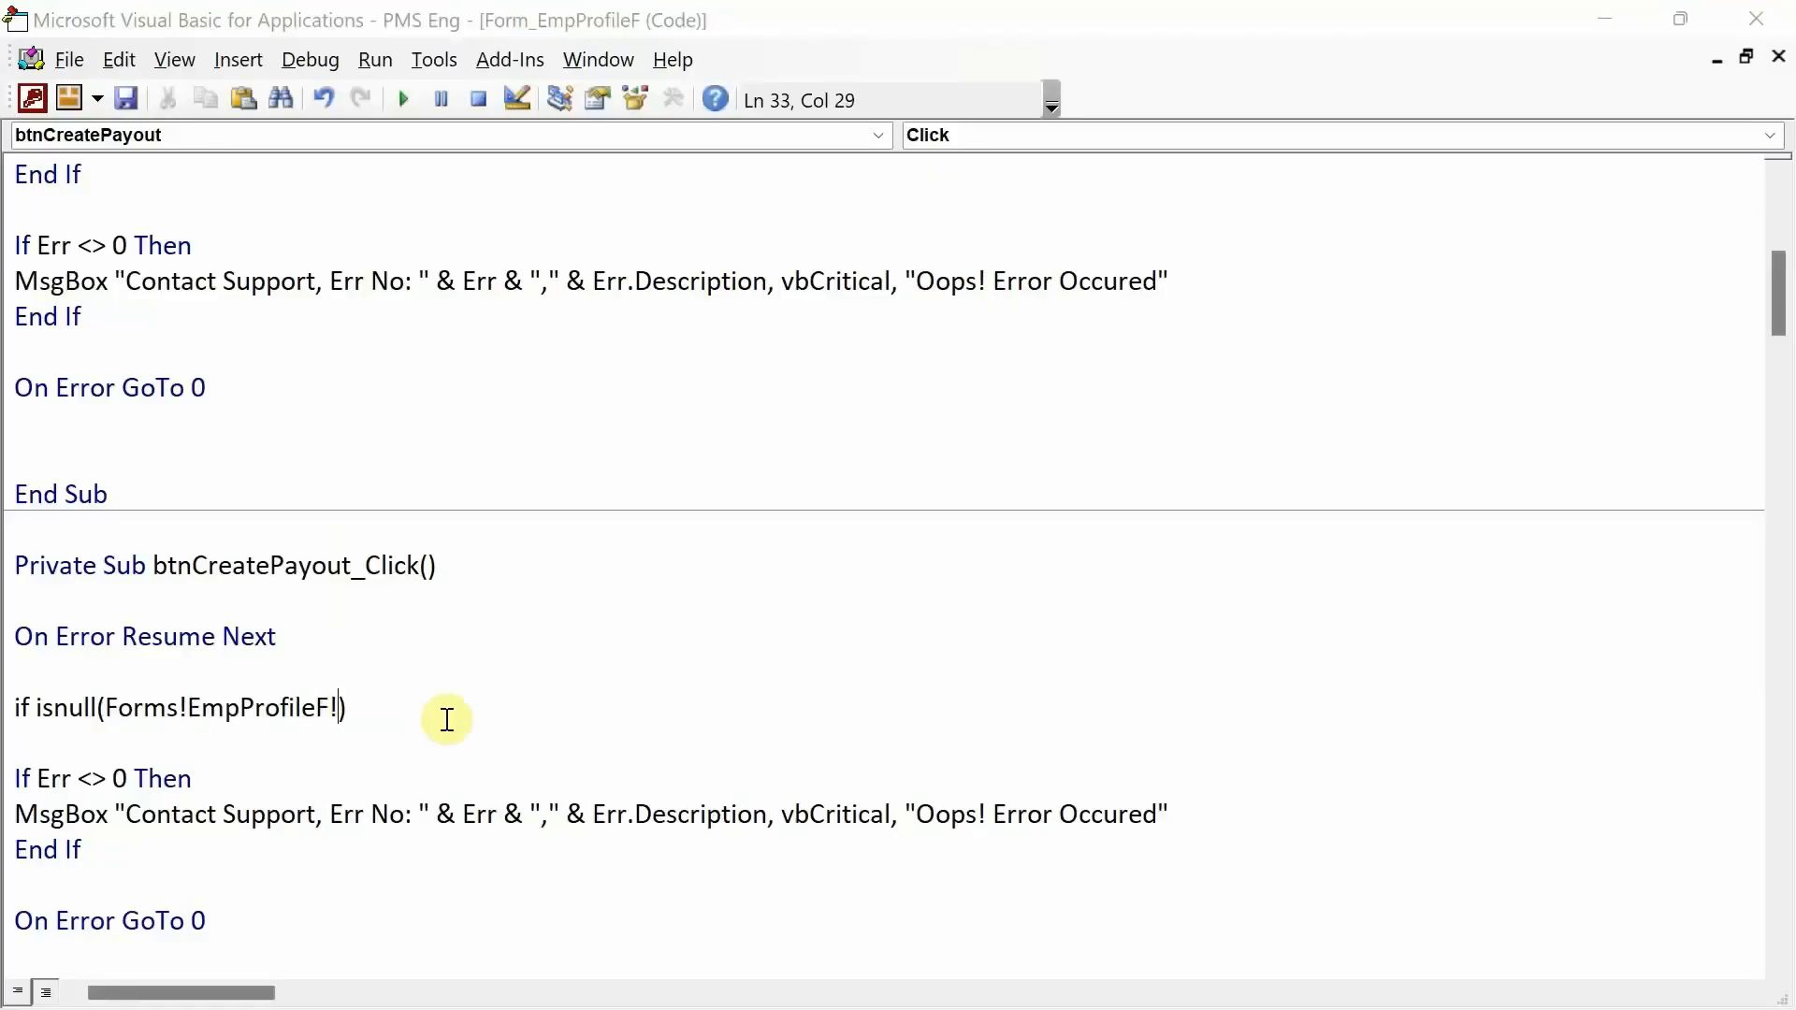
- Look up the Employee ID field's name and complete the IsNull condition with EmpID and = True Then
key("alt+Tab")
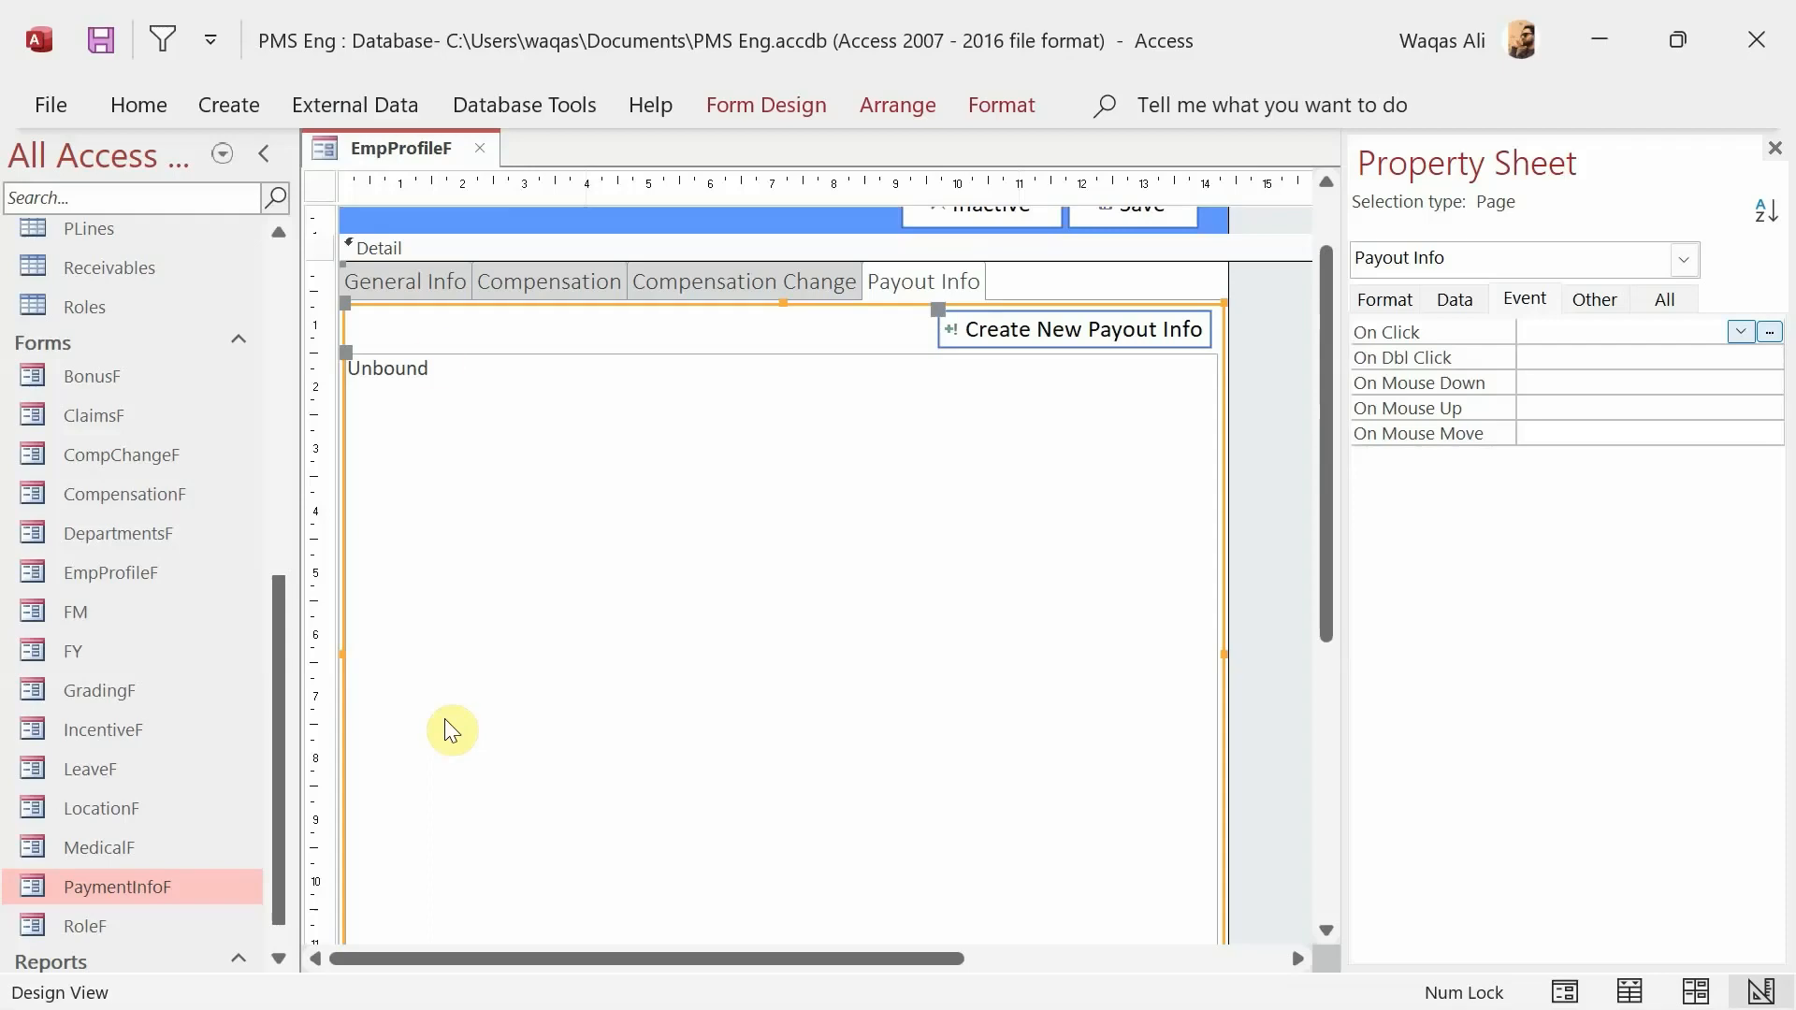
left_click(443, 298)
left_click(641, 337)
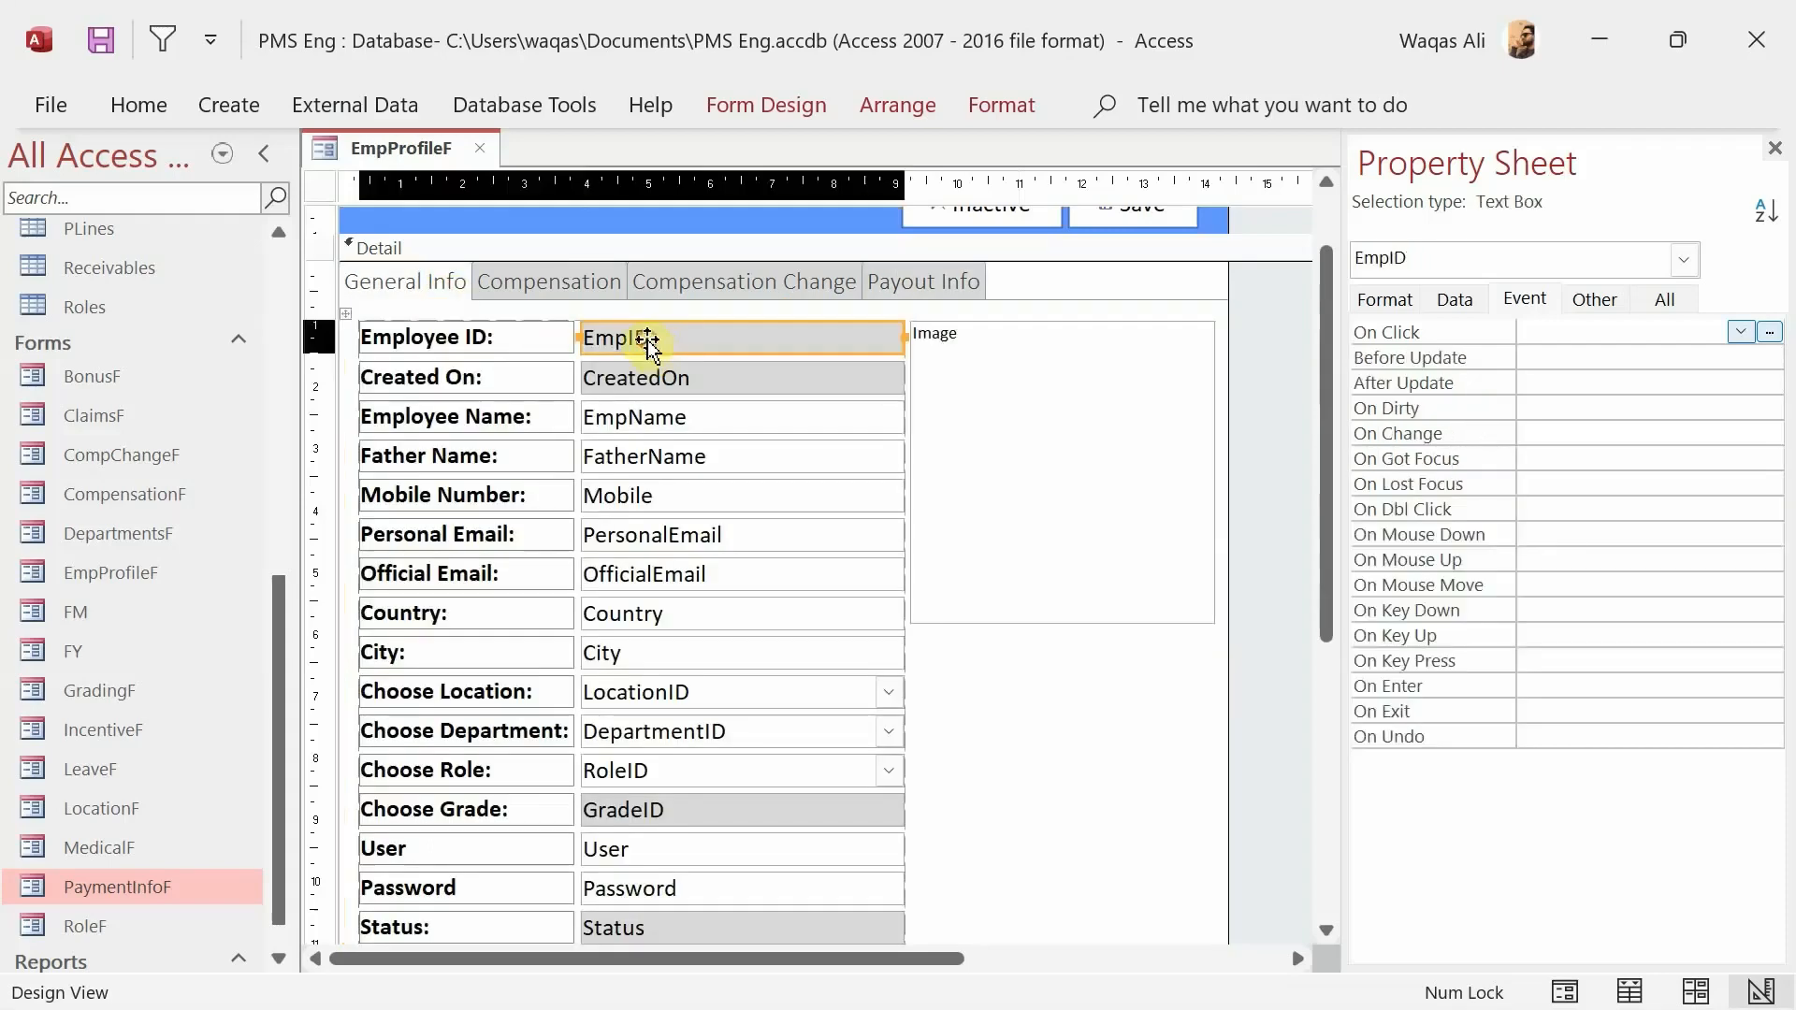
key("alt+Tab")
type("EmpID")
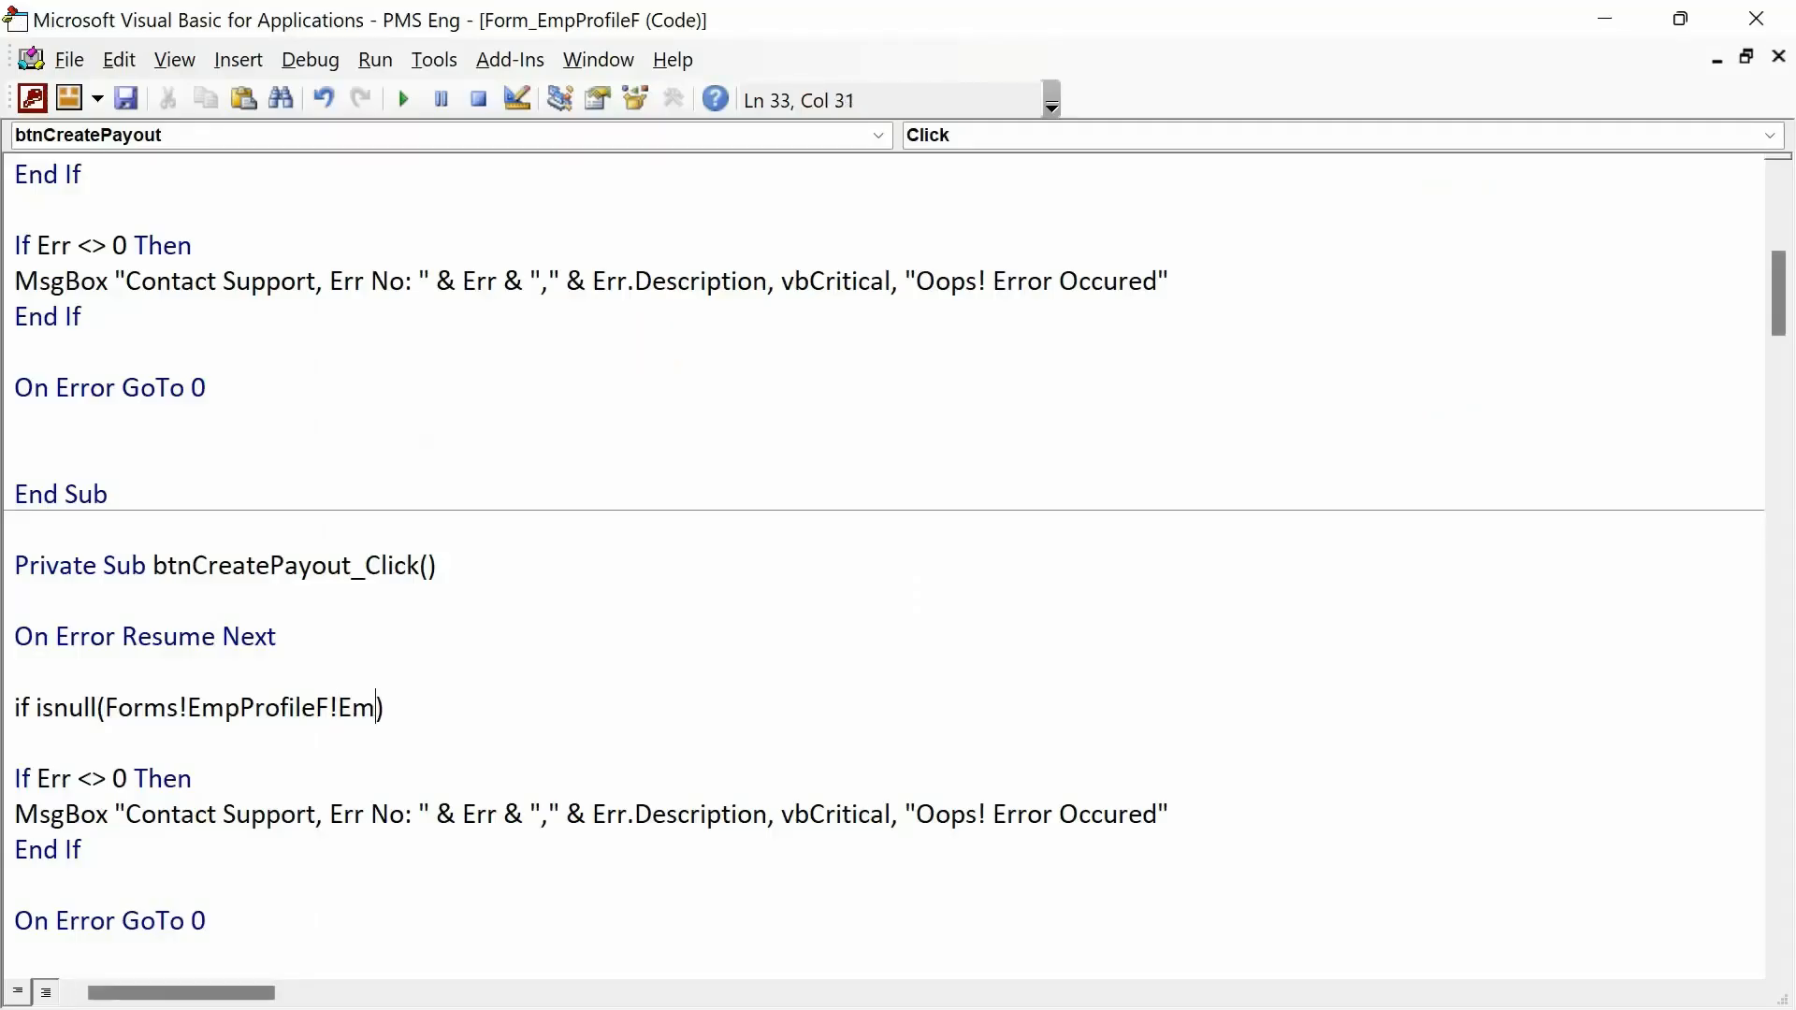
key("End")
type("= True then")
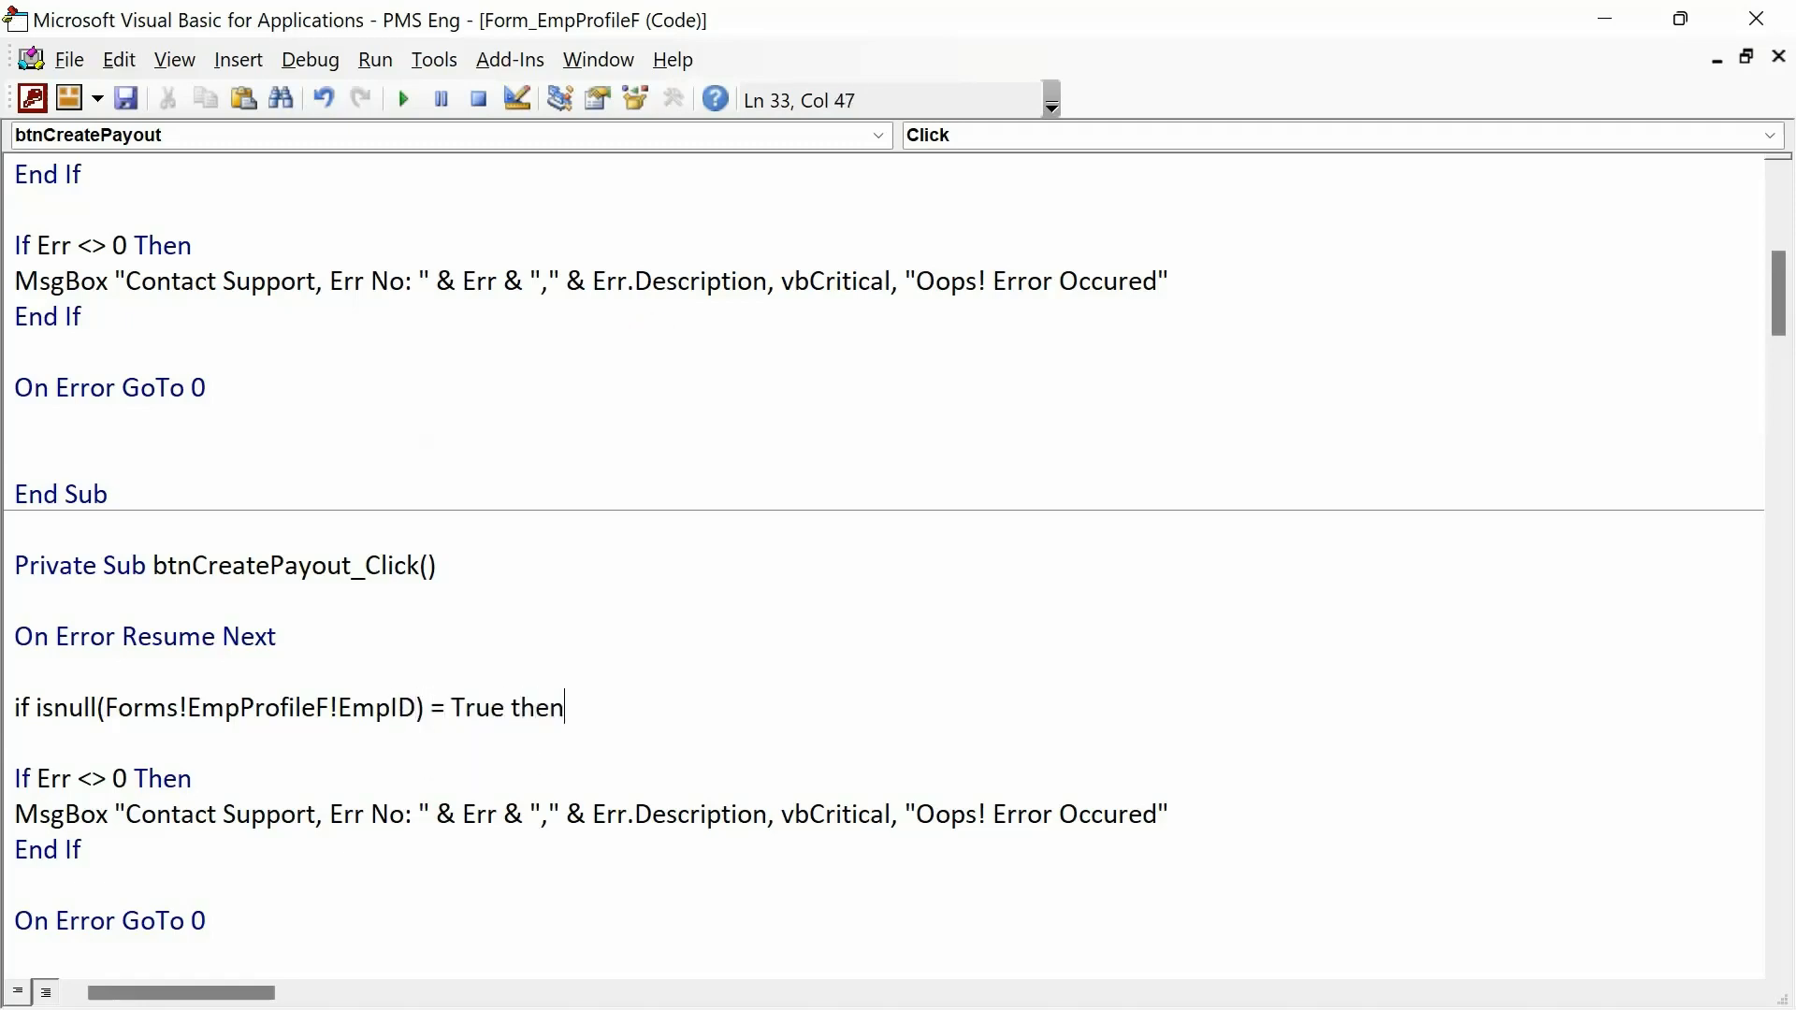
- Add DoCmd.Beep as the first statement under the EmpID IsNull condition
key("Return")
type("docmd.")
type("bee")
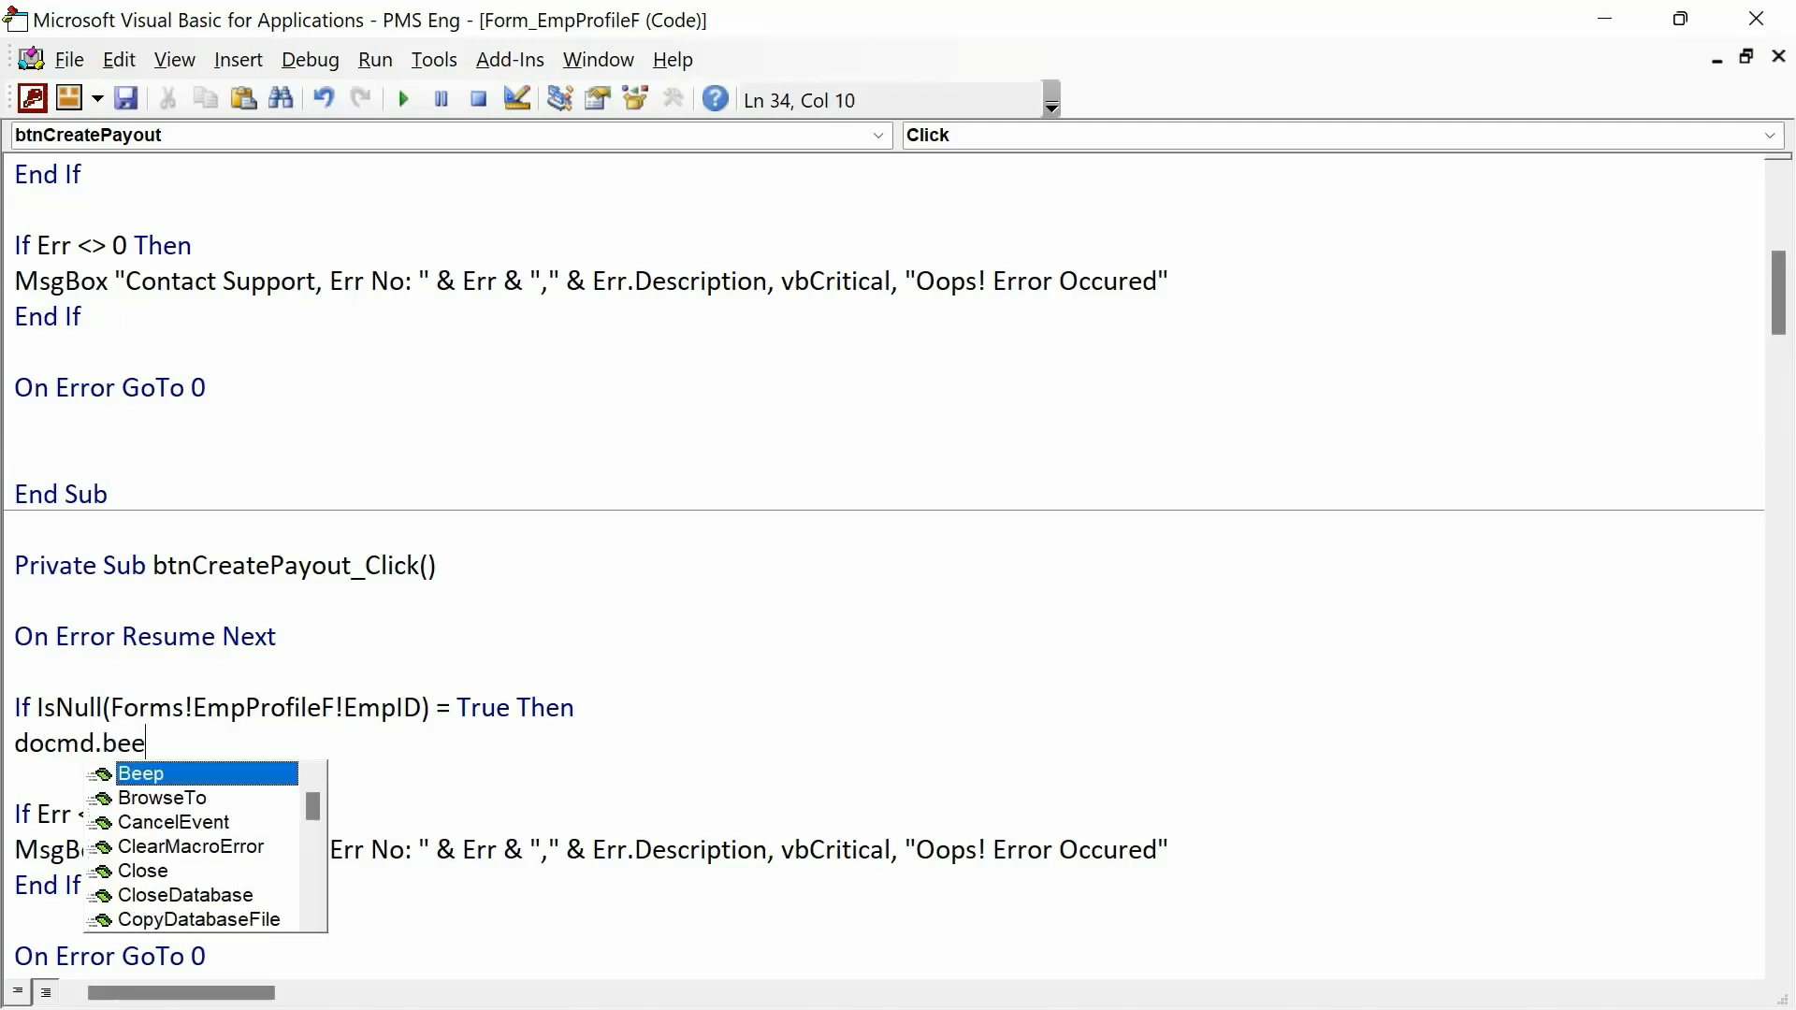
key("Return")
- Add a MsgBox reading "This action can not be performed as no record has been selected yet." below the beep
type("msgbox ")
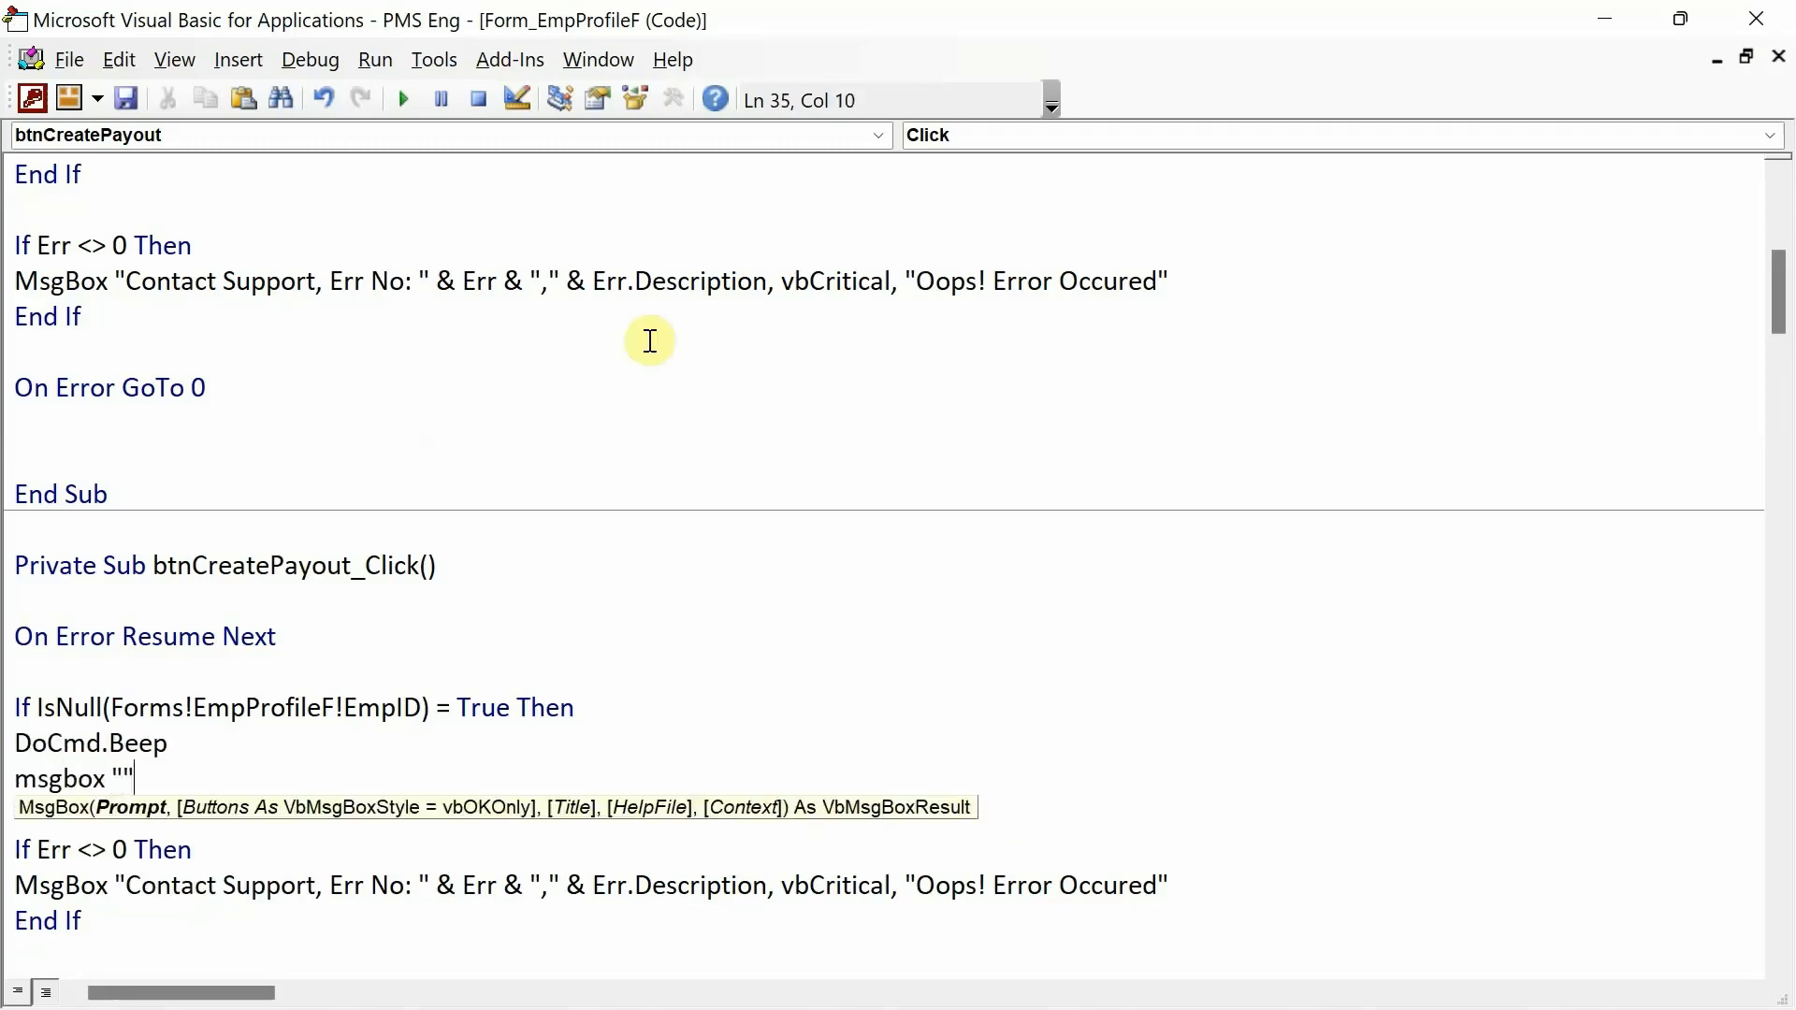
type("\"Thi")
type("s action ")
type("can note")
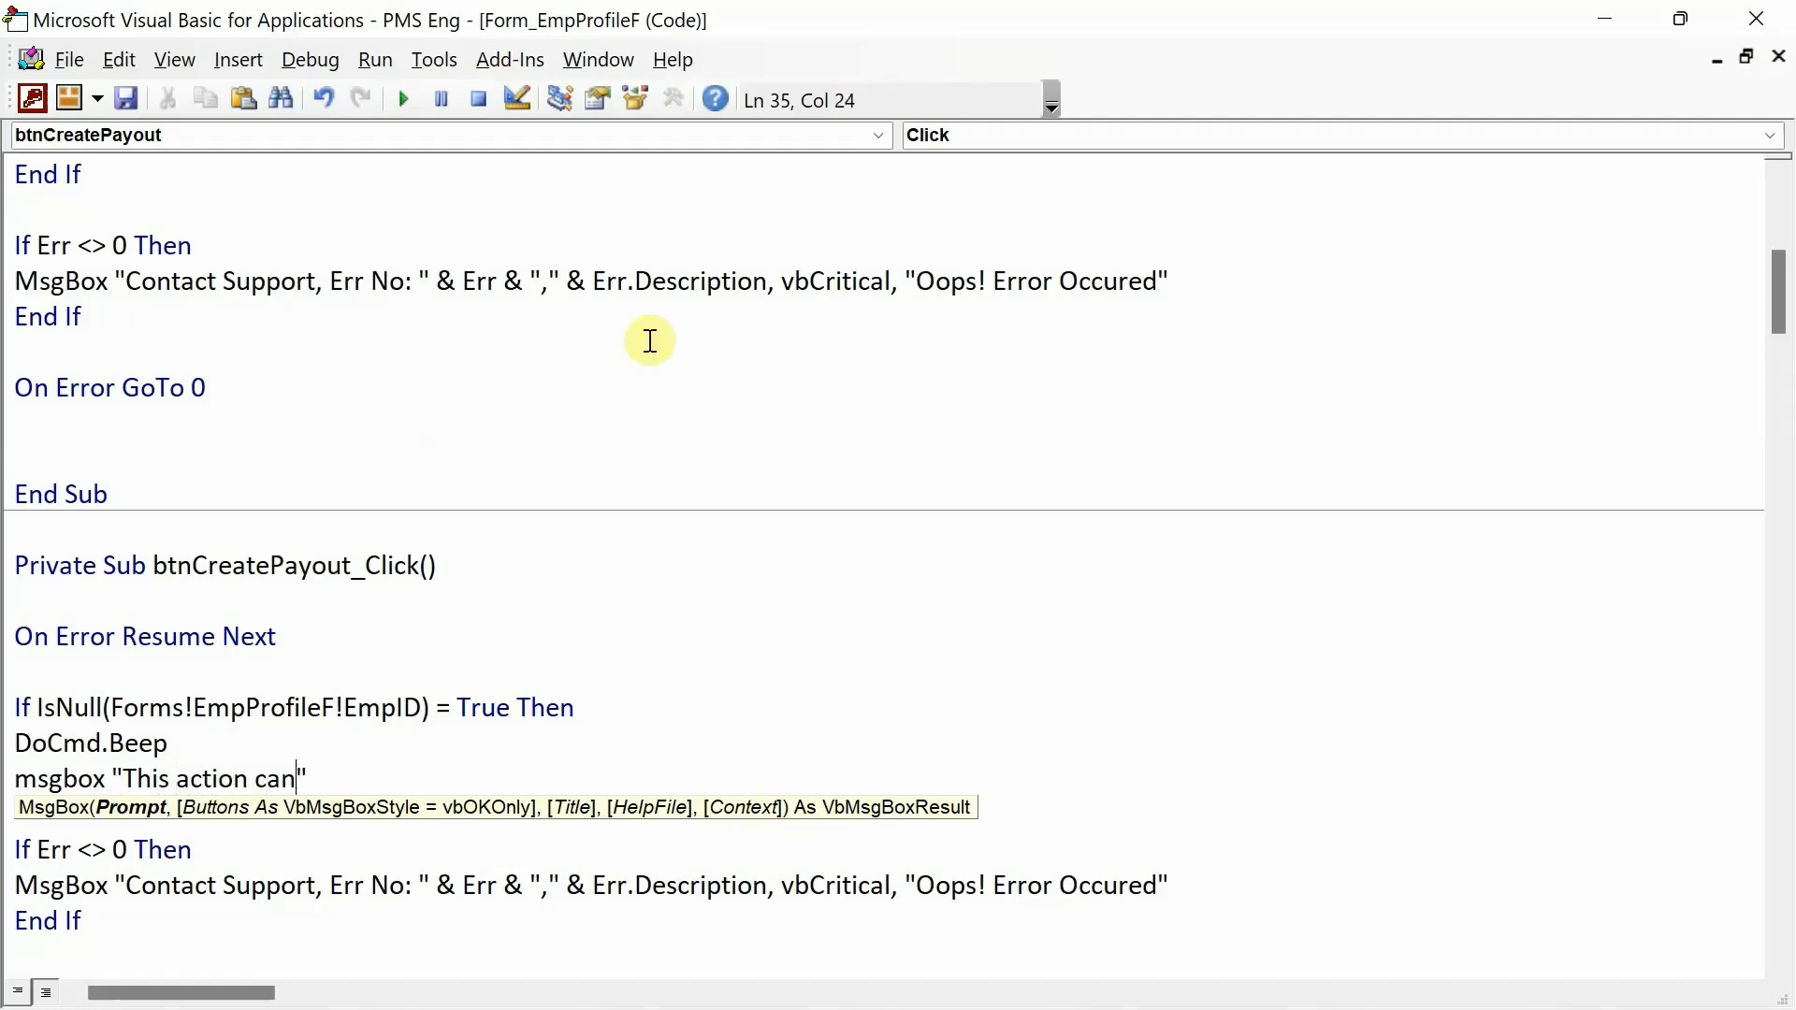
key("BackSpace")
type("be performed")
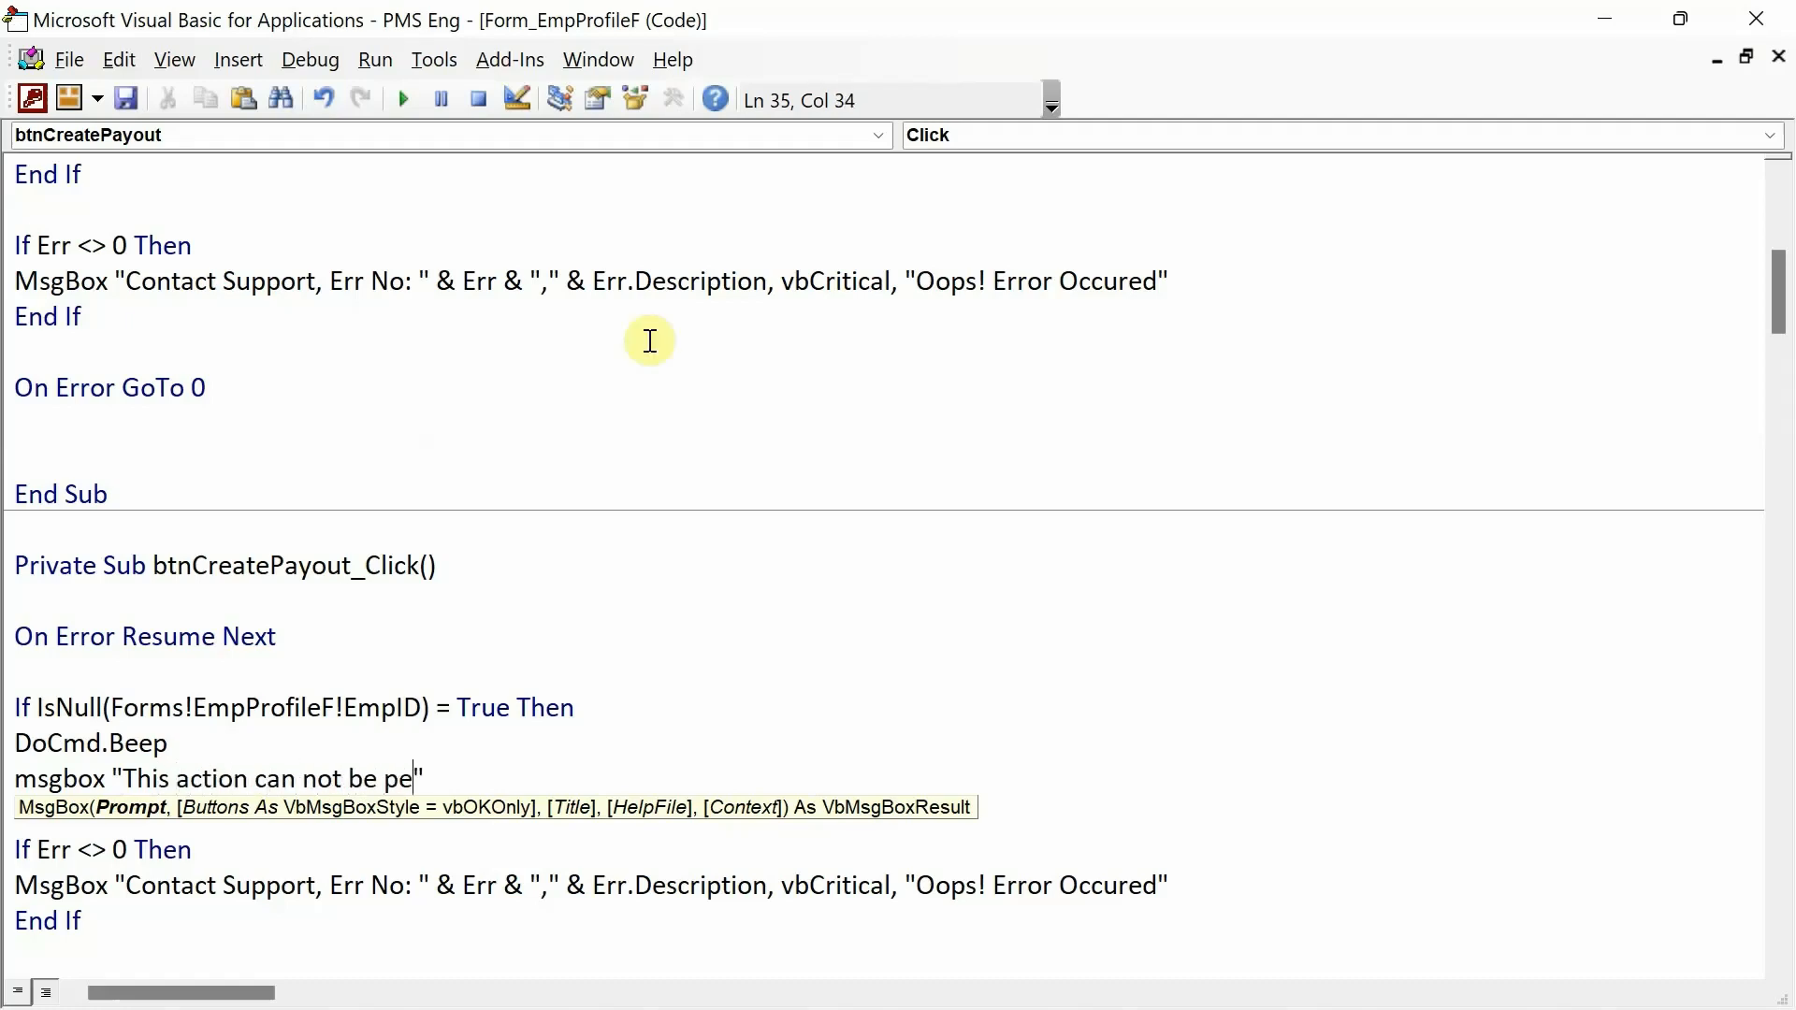
type(" as no record ha")
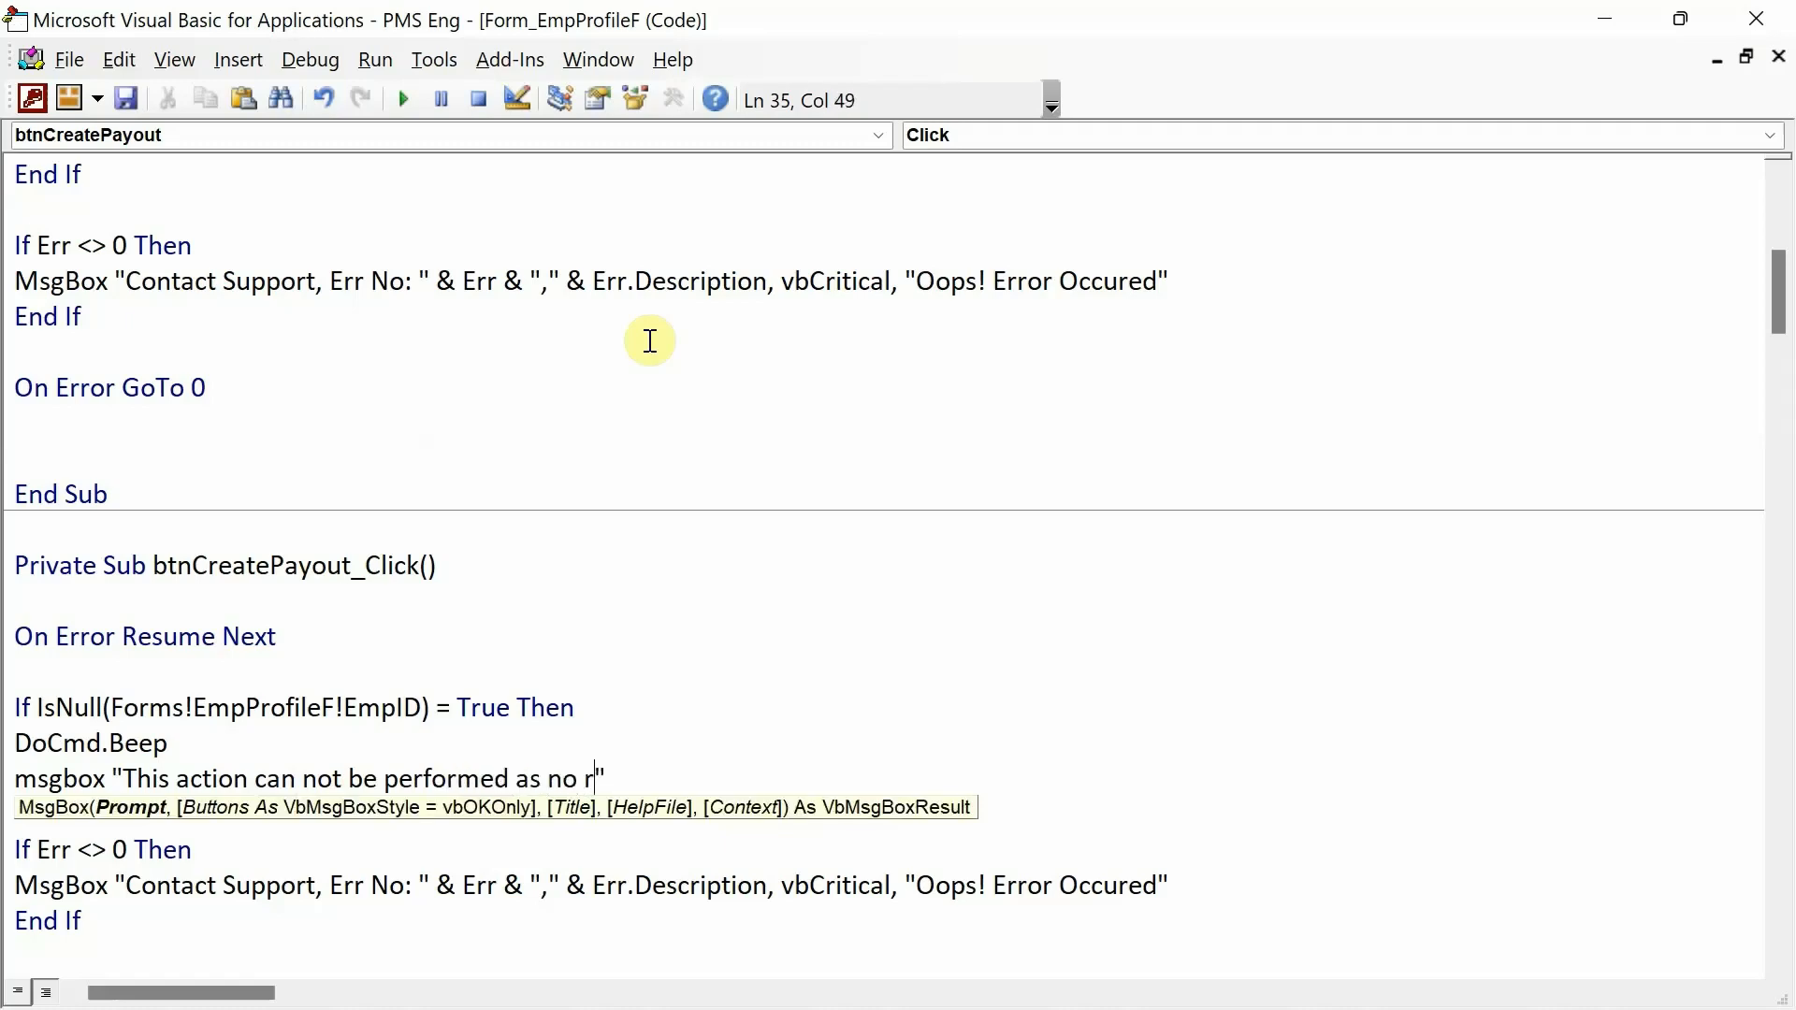
type("s been selecte")
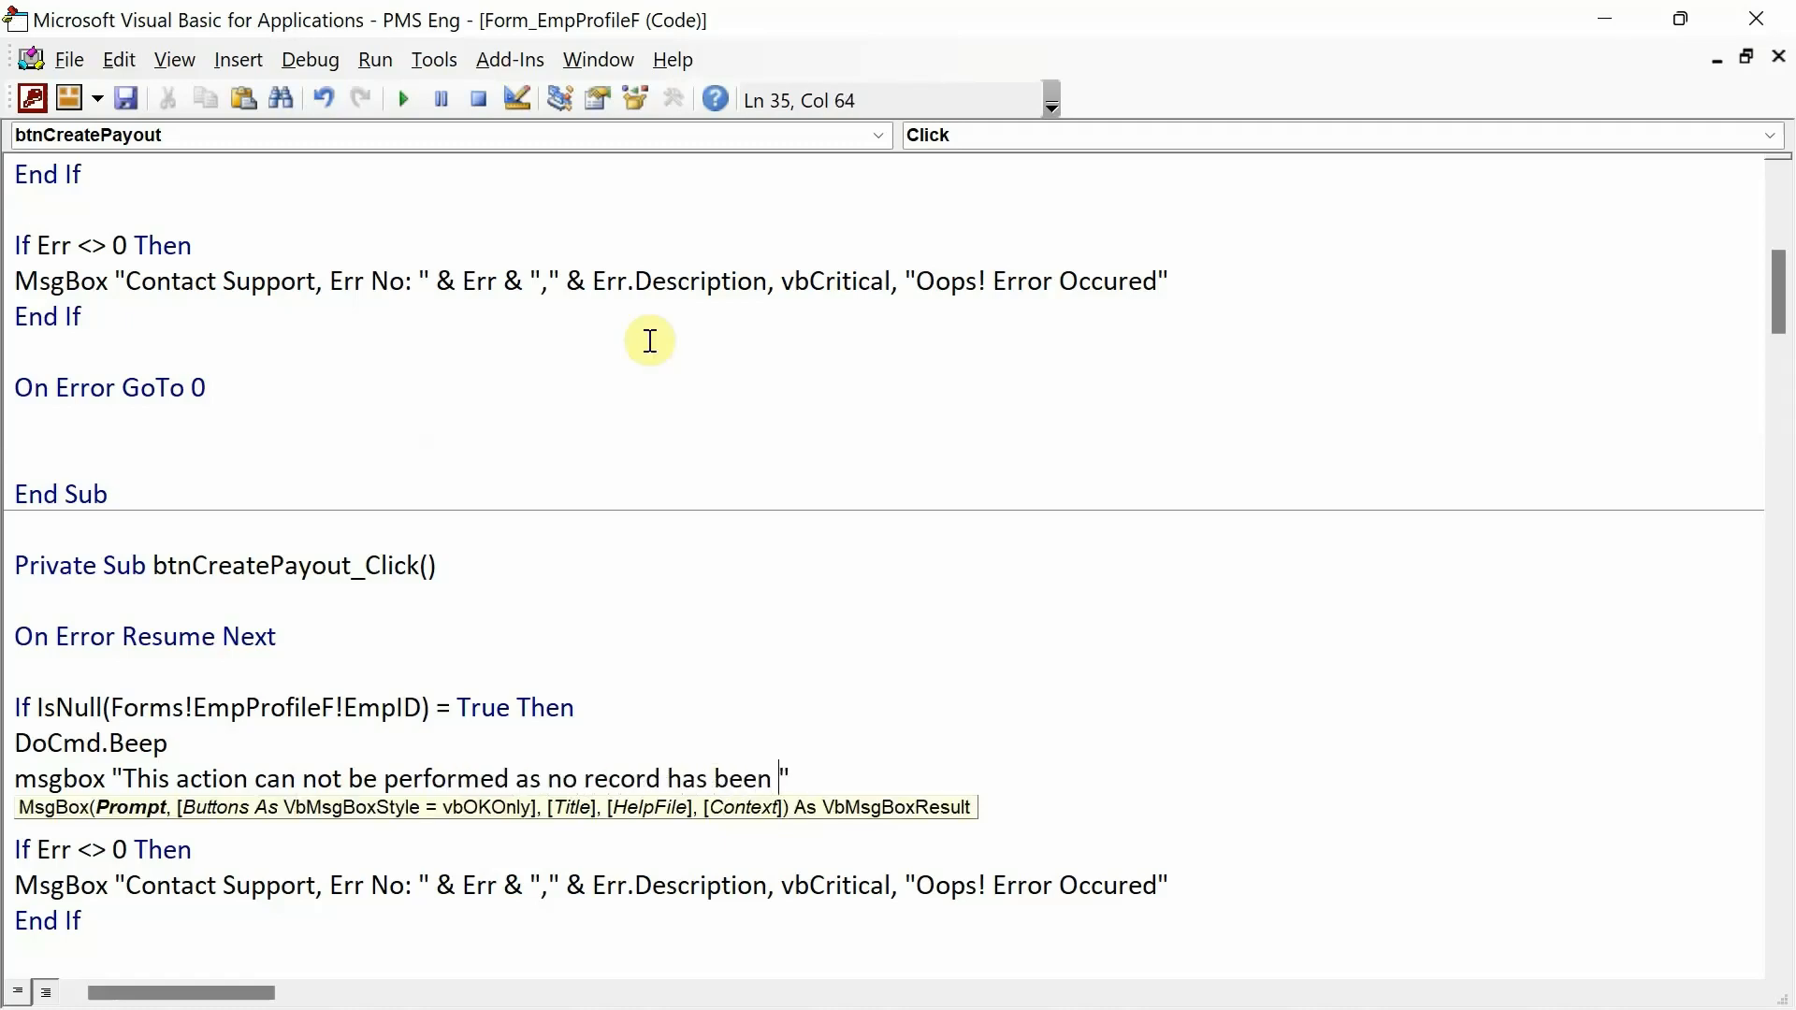
type("d yet")
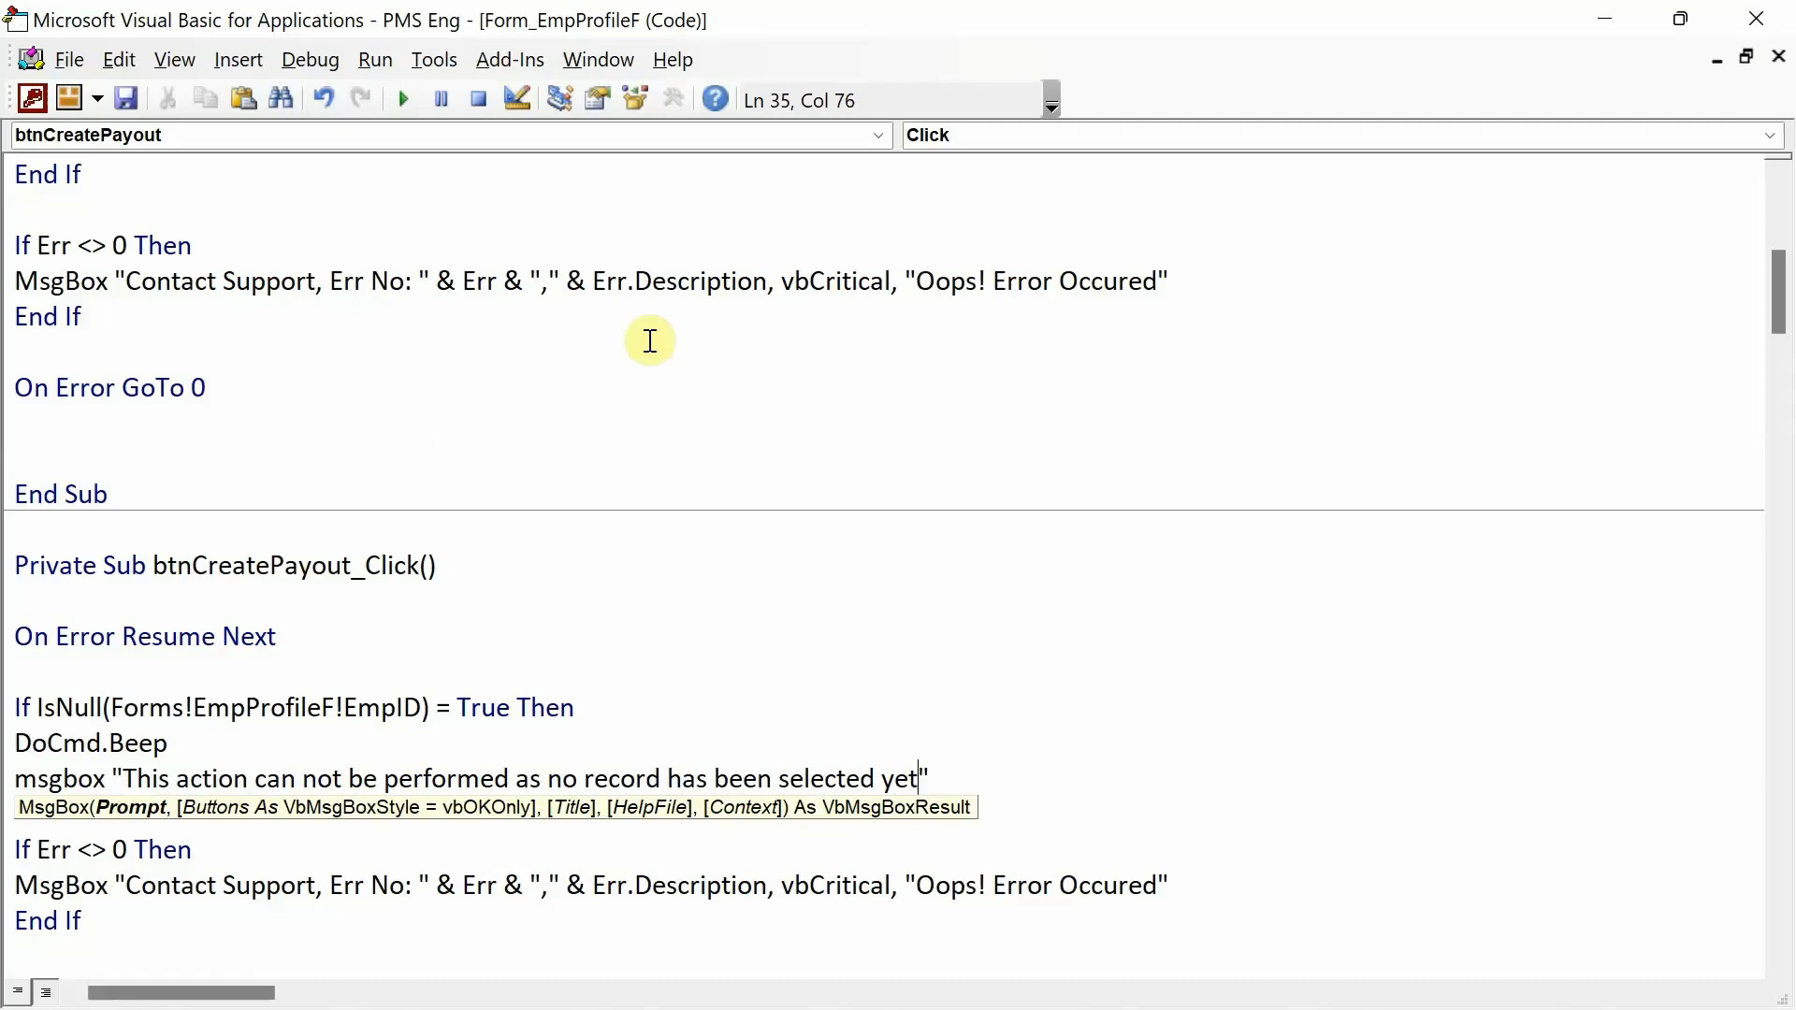
type(".")
- Give the no-record-selected message box the vbCritical style and title "Information", and add blank lines below it
key("End")
type(",")
key("Down")
key("Down")
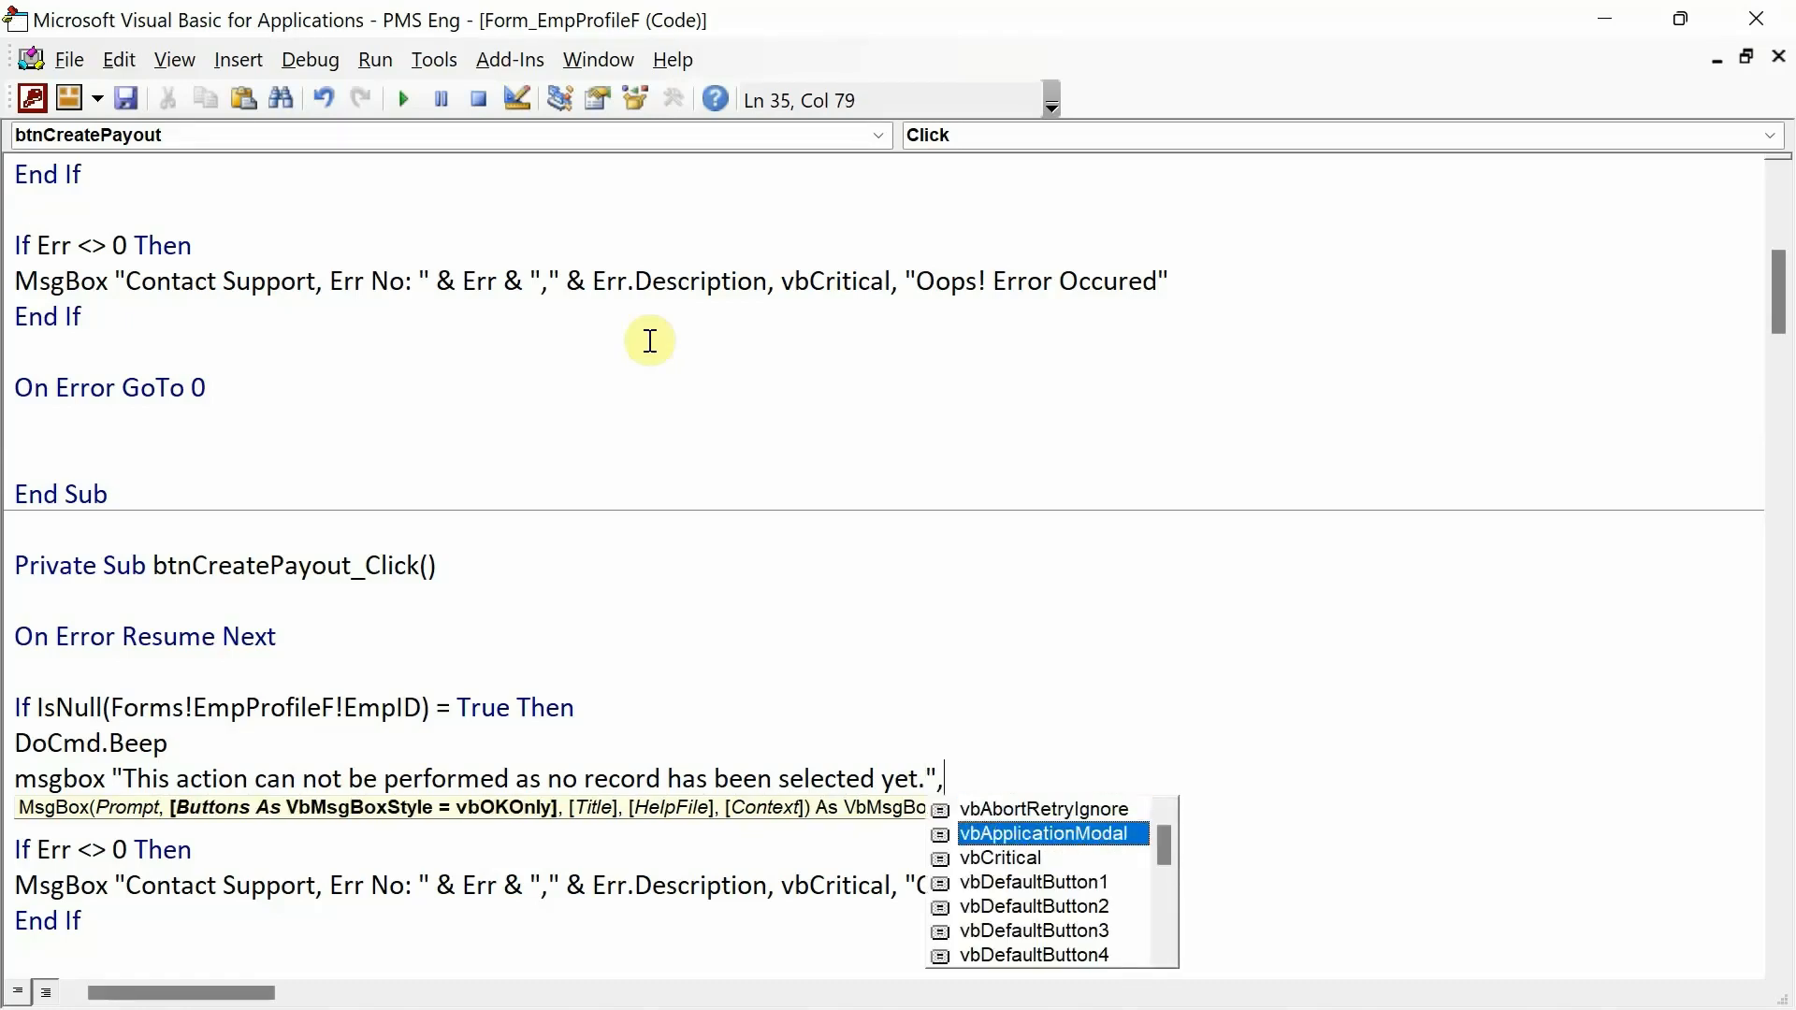
key("Tab")
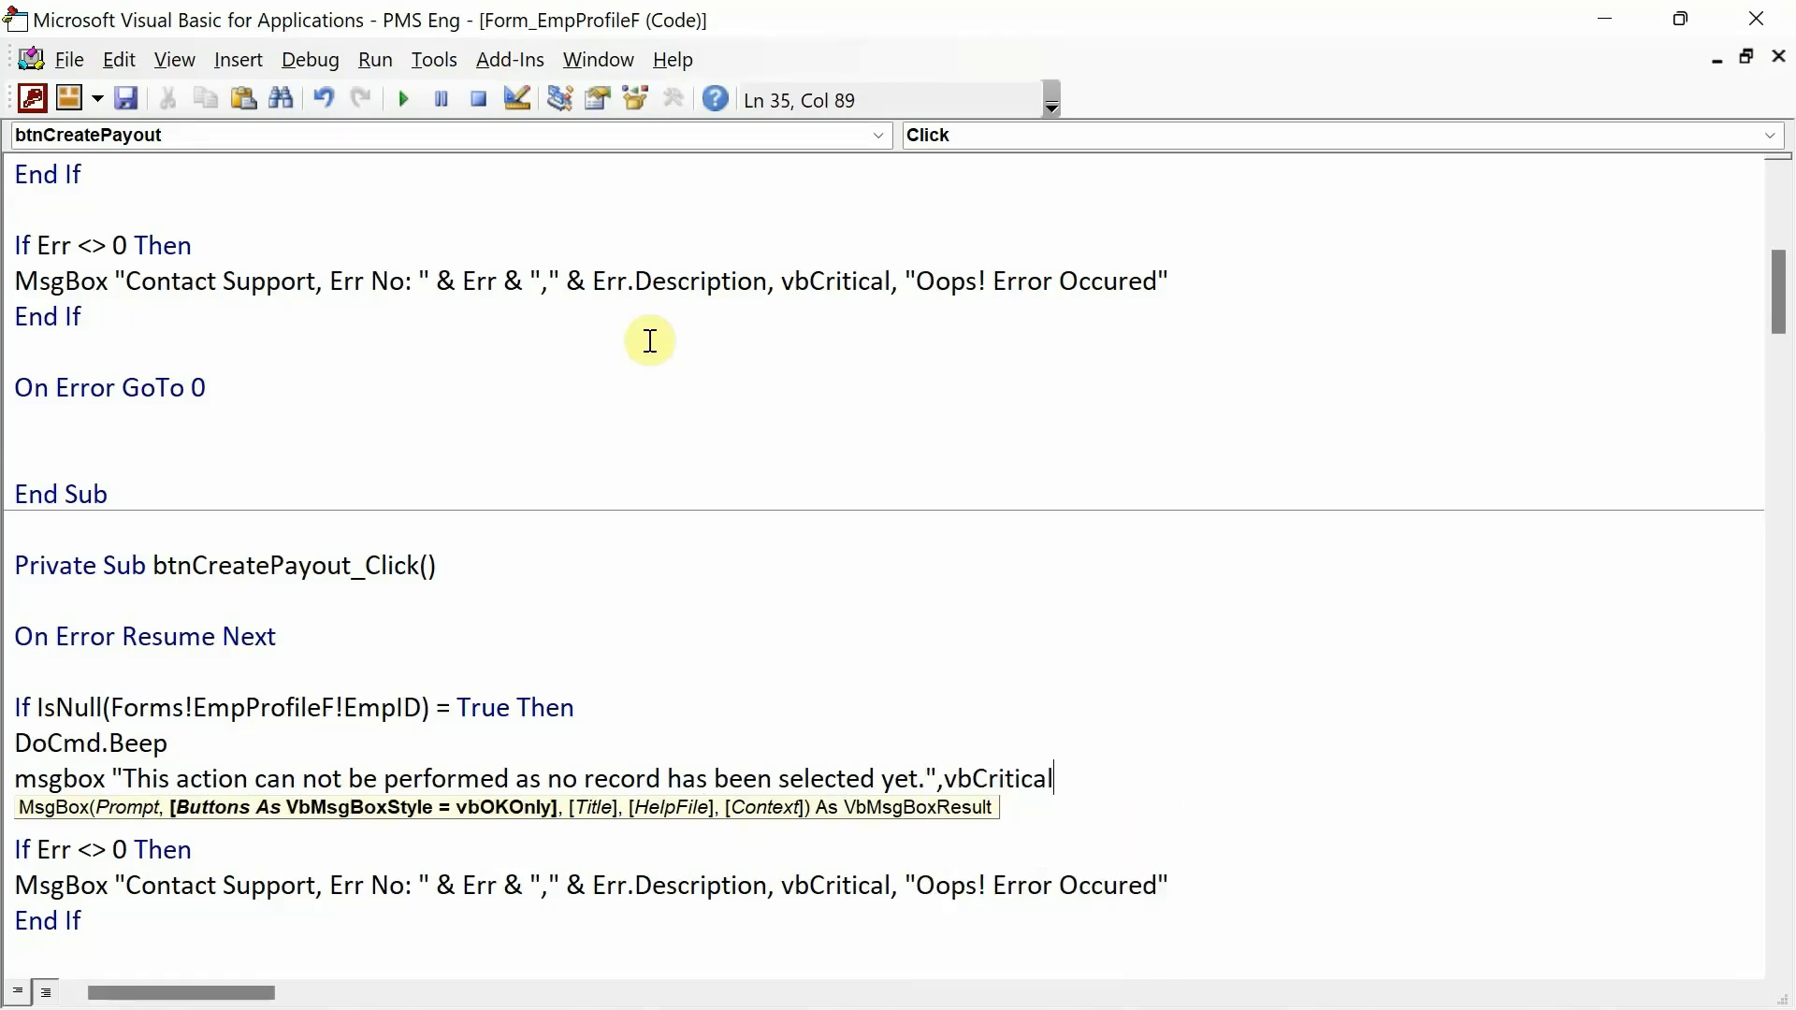
type(", \"\"Informatiom")
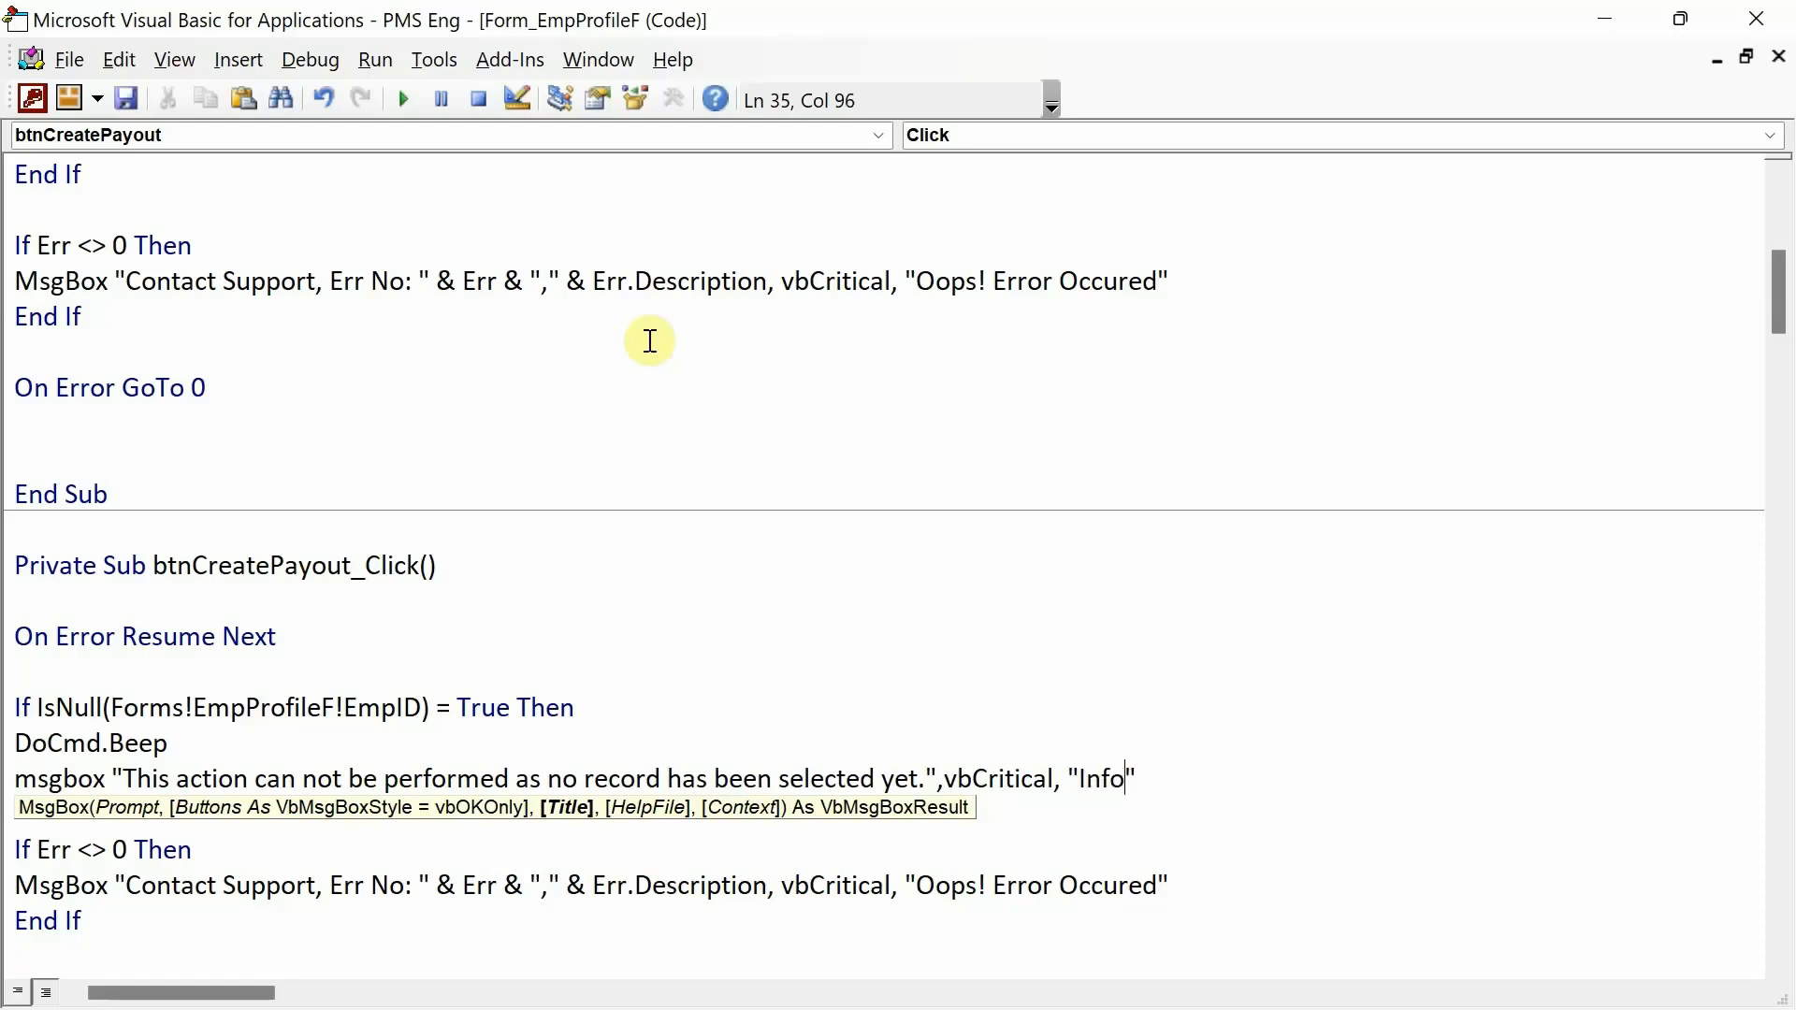
key("BackSpace")
type("n")
key("Return")
key("Return")
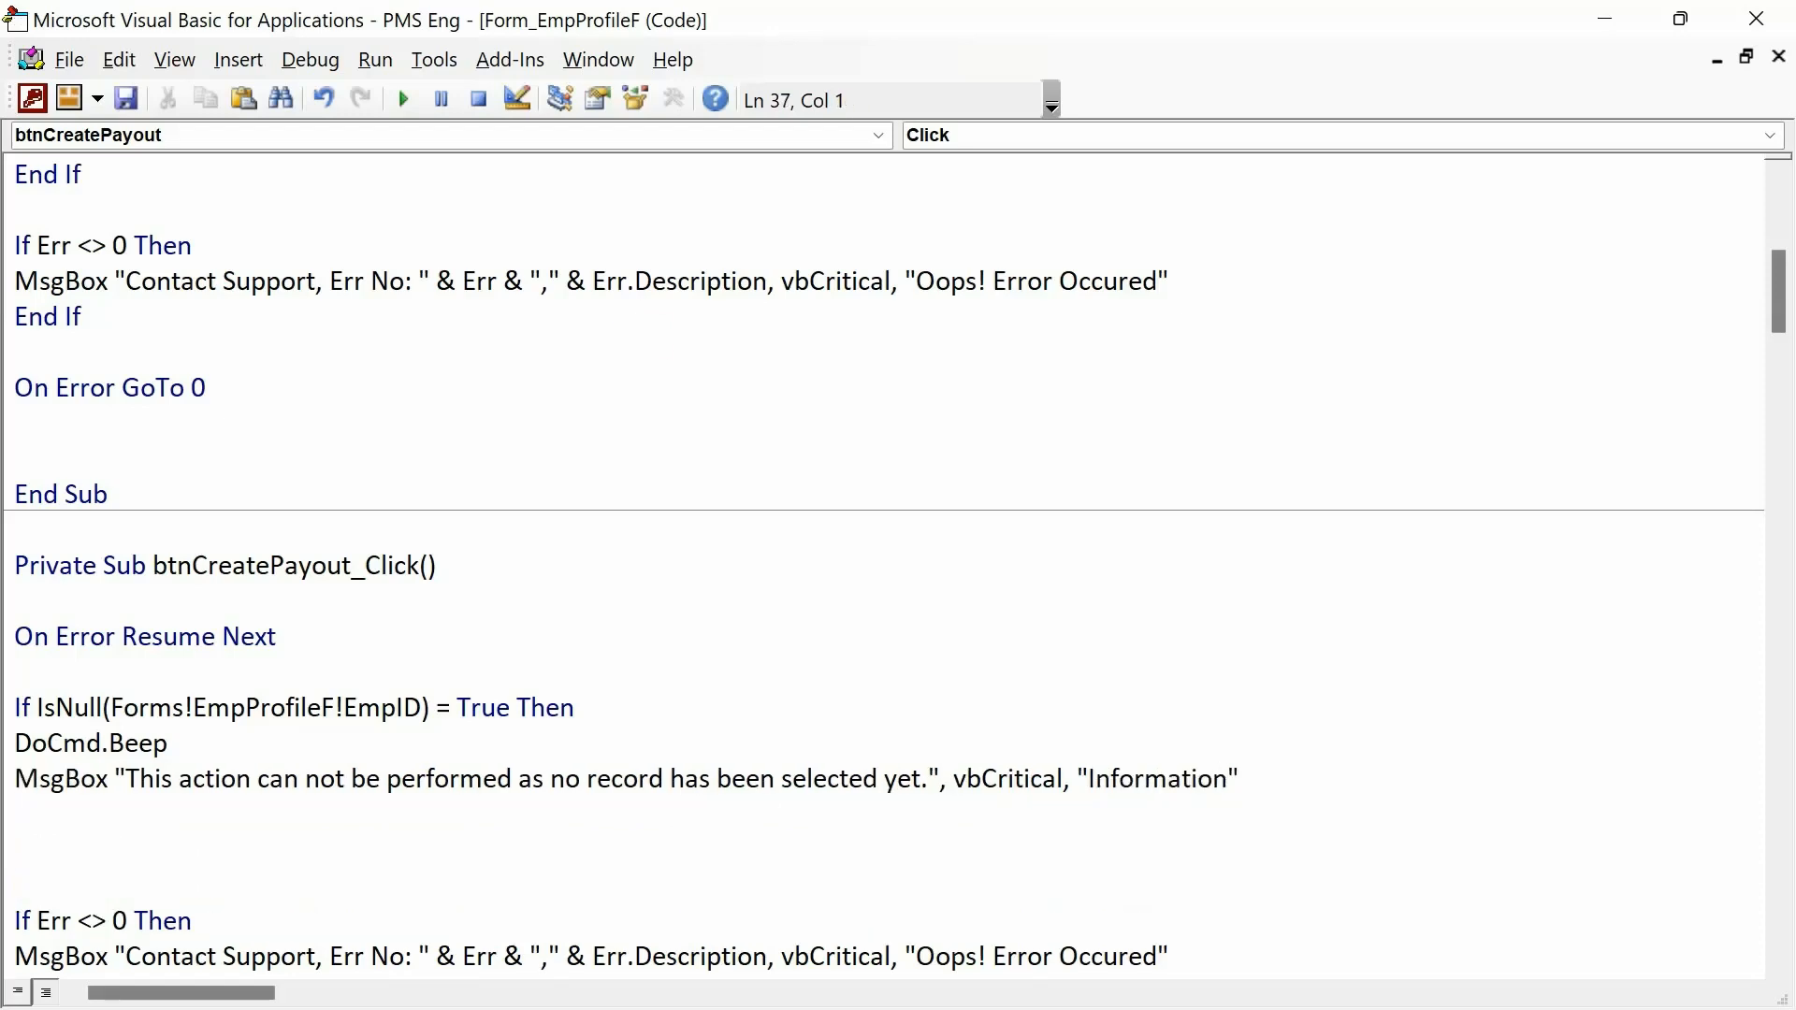
- Add the branch ElseIf Forms!EmpProfileF!Status = "Inactive" Then below the no-record-selected message box
type("elseif Forms!E")
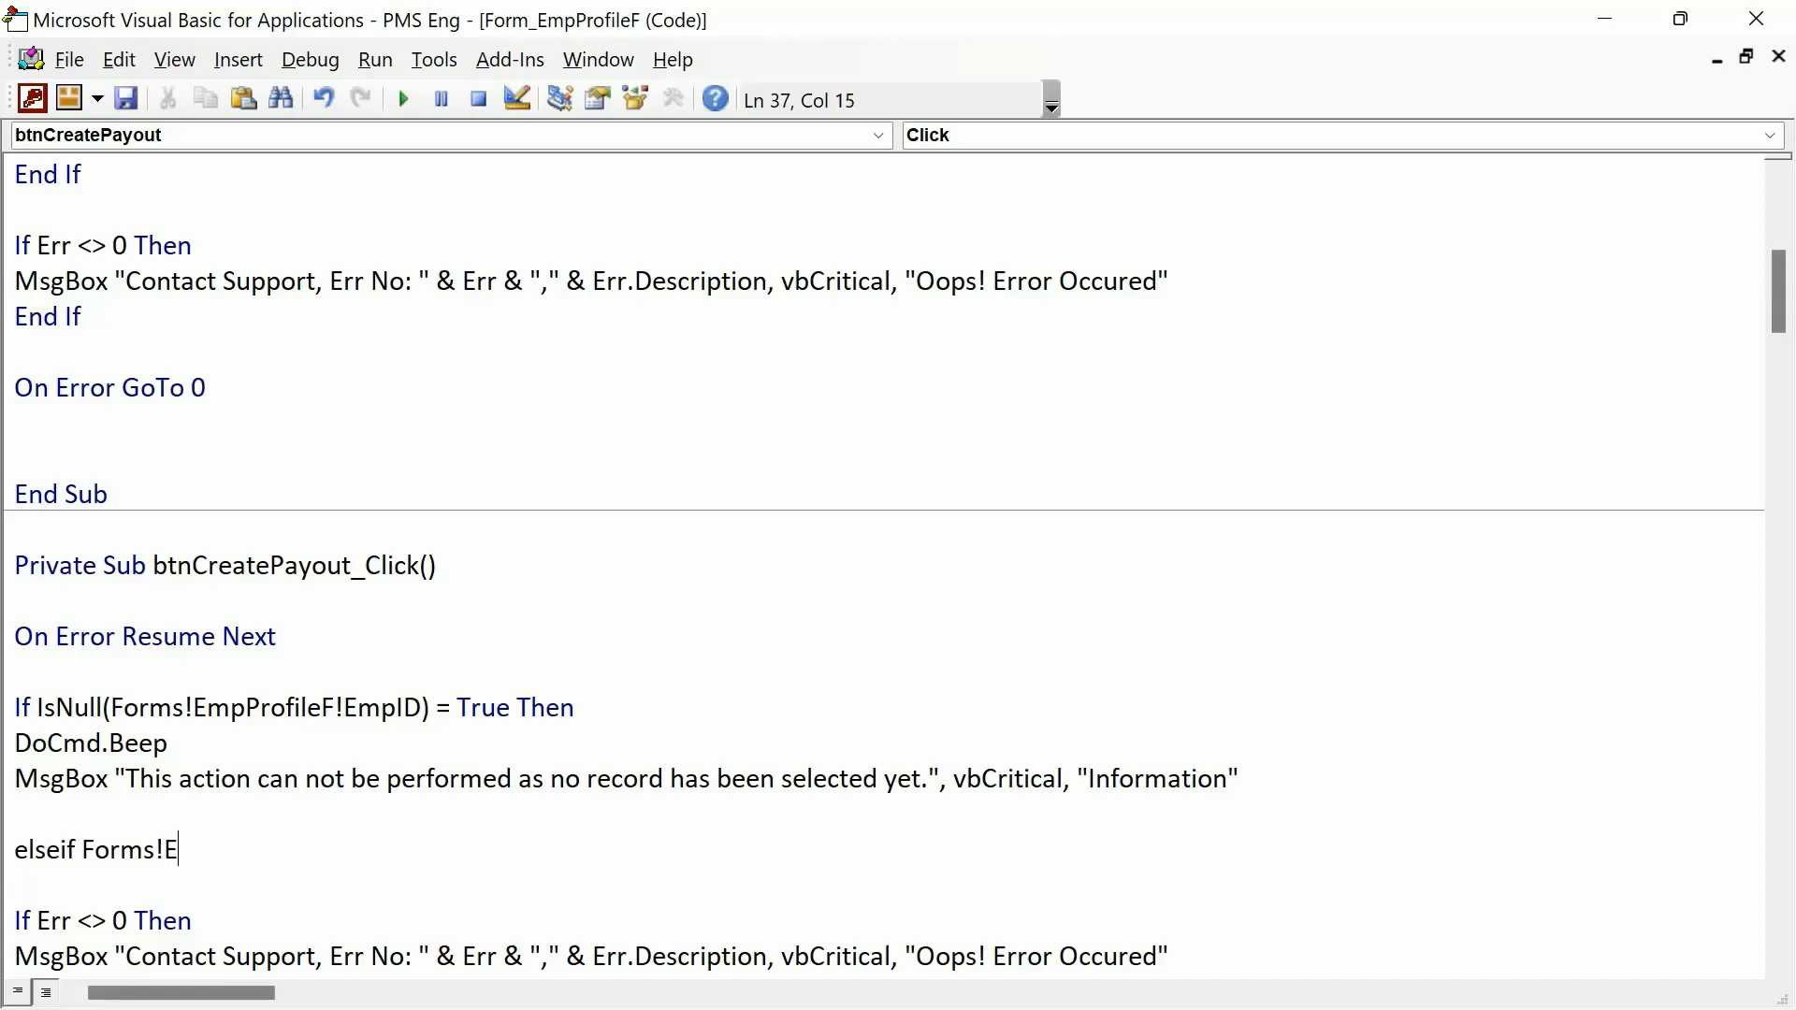
type("mpProfuke")
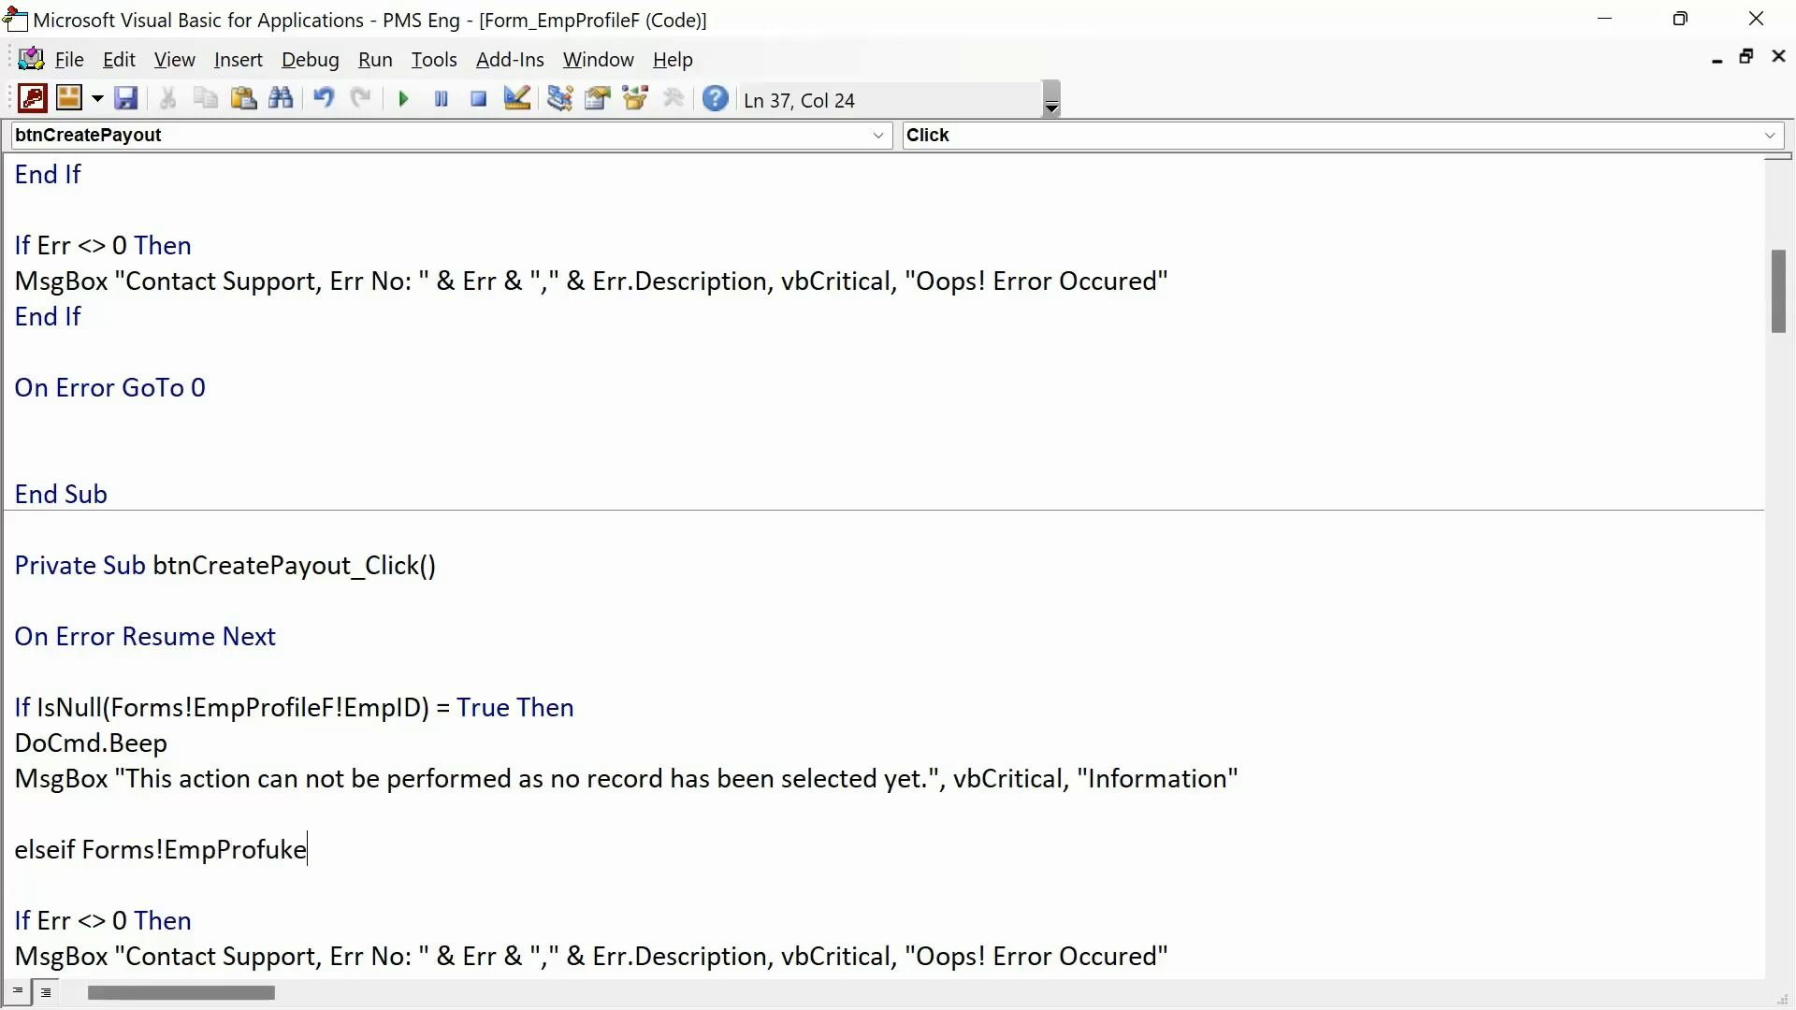
key("BackSpace")
key("BackSpace")
key("BackSpace")
type("ileF!Status.")
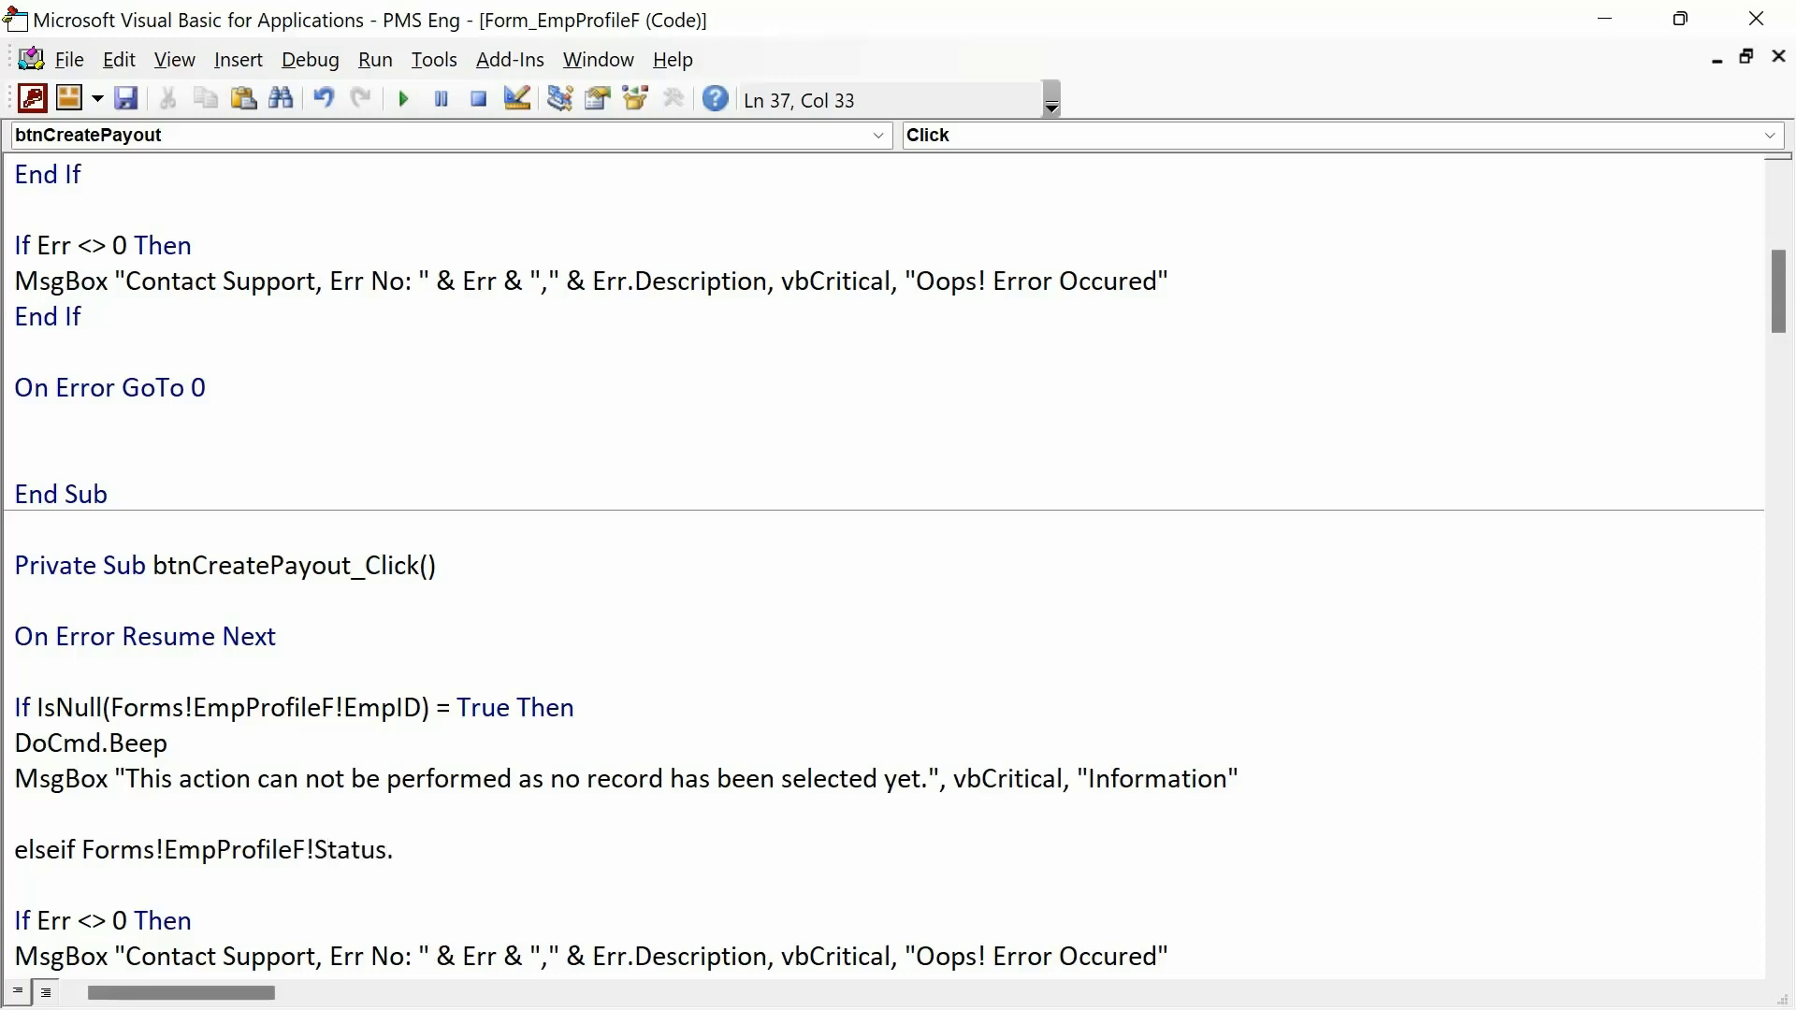
type(" = ")
type("\"Inactive")
type(" then")
key("Return")
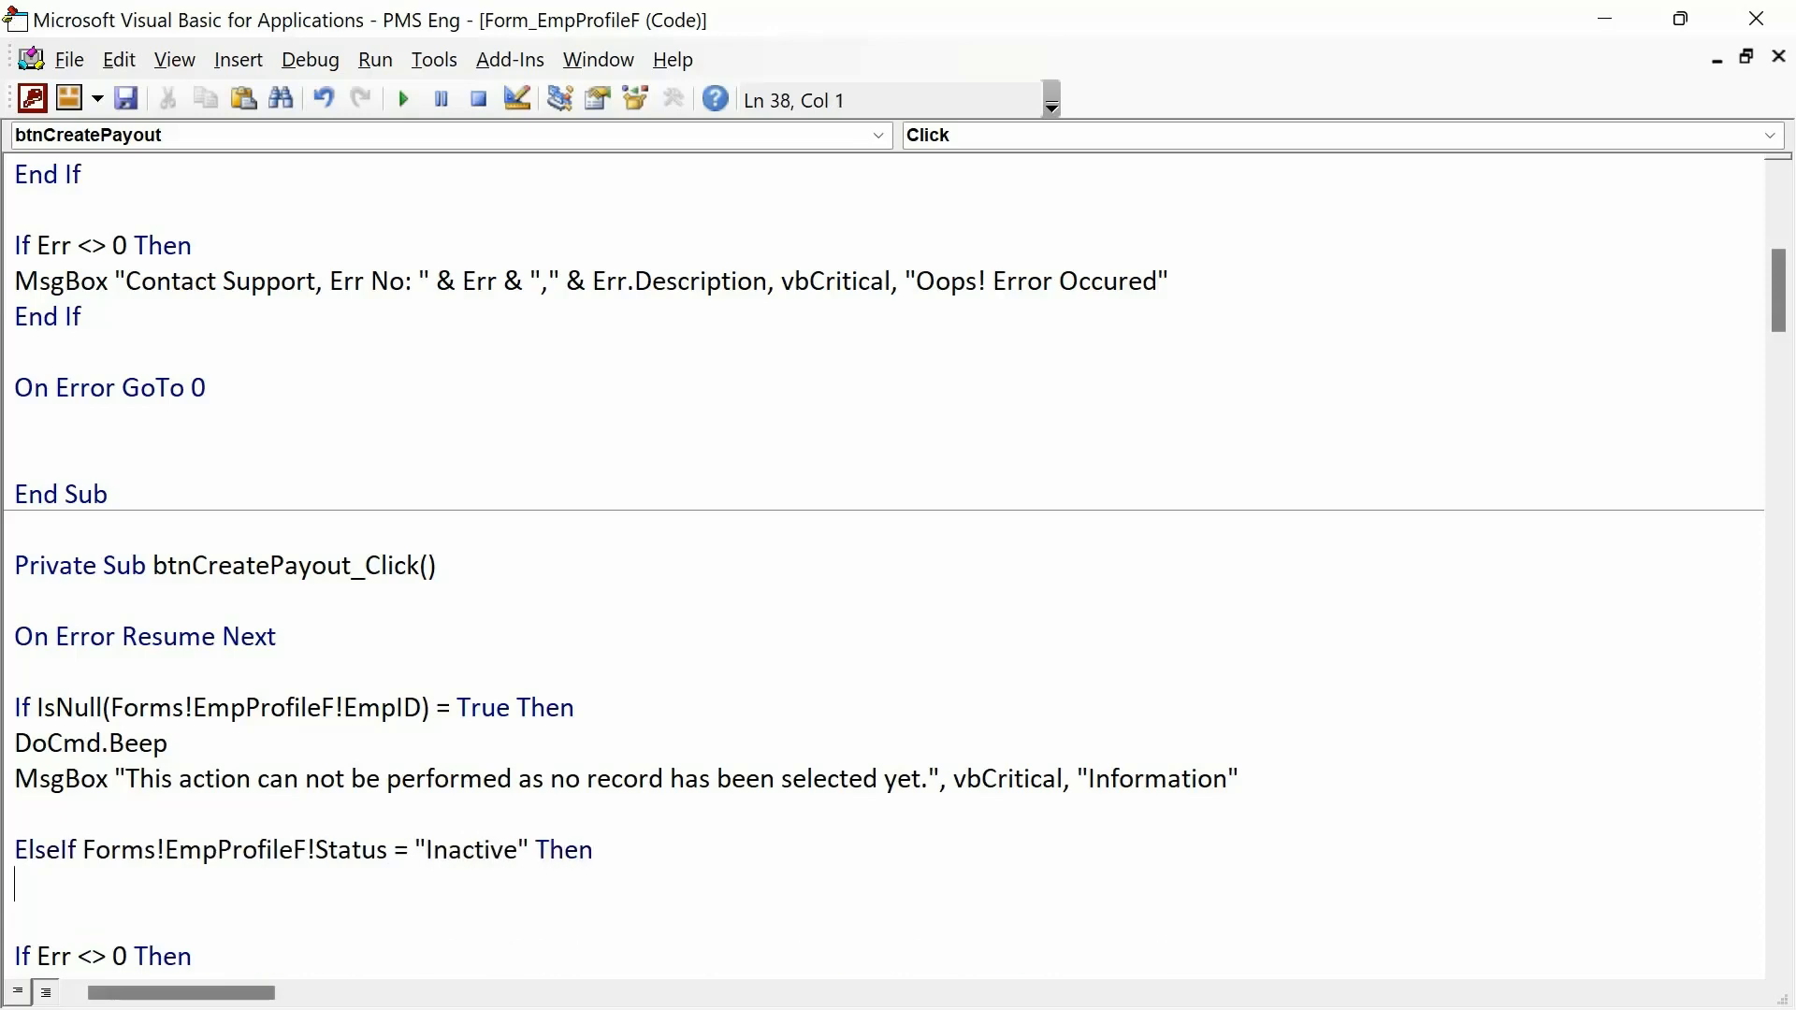
- Add DoCmd.Beep as the first statement of the Inactive status branch
type("docmd.b")
key("Tab")
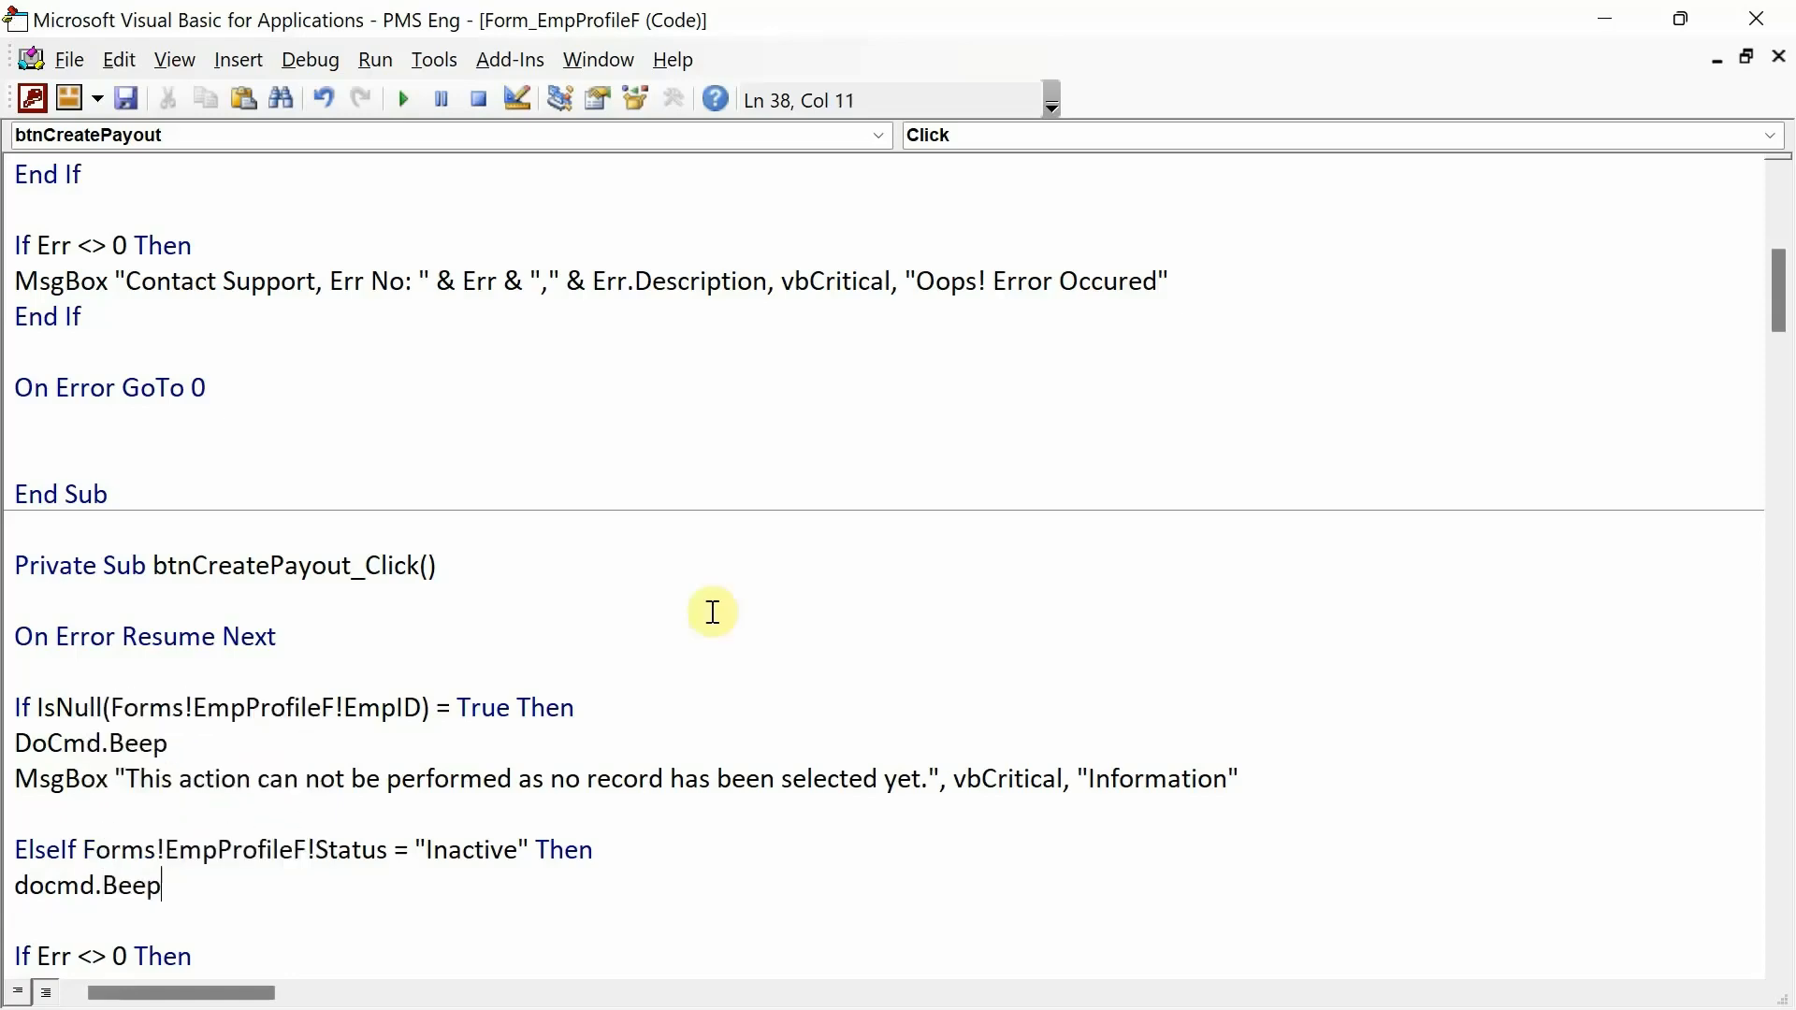
key("Return")
- Add a MsgBox reading "This action can not be performed as the employee has been marked inactive." below the second beep
type("msgbox ")
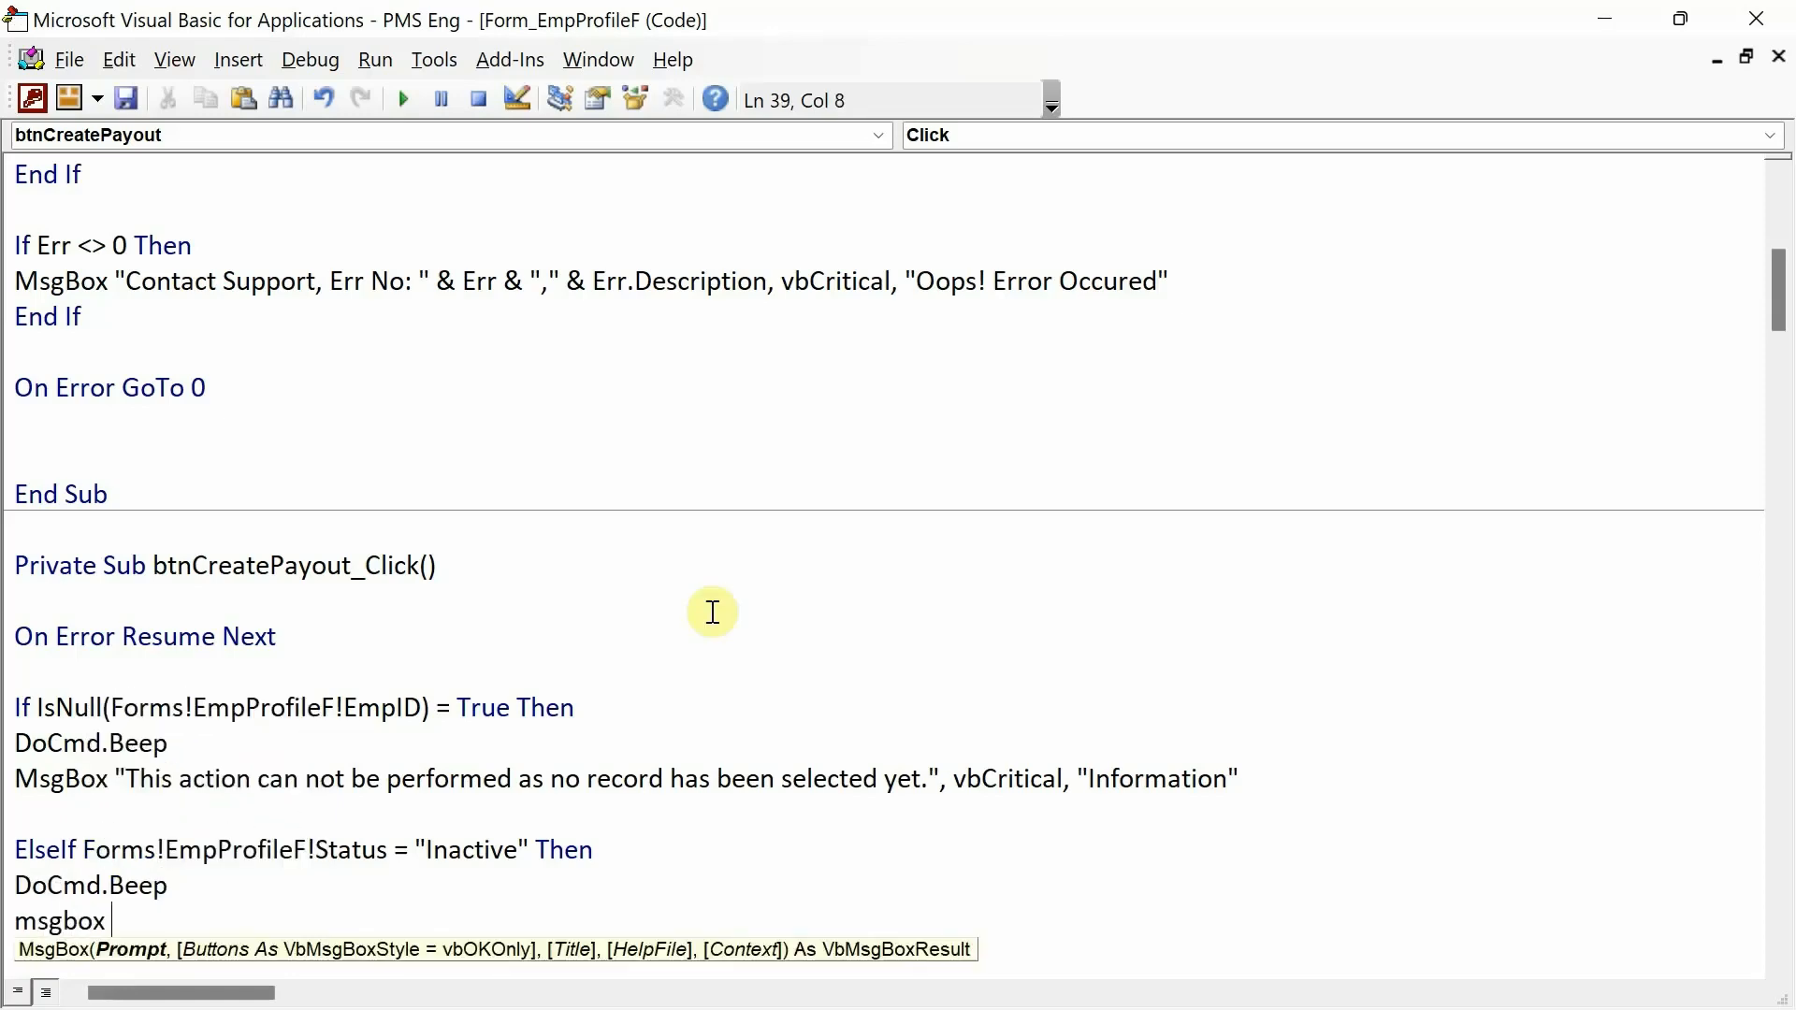
type("\"\"This action can oh")
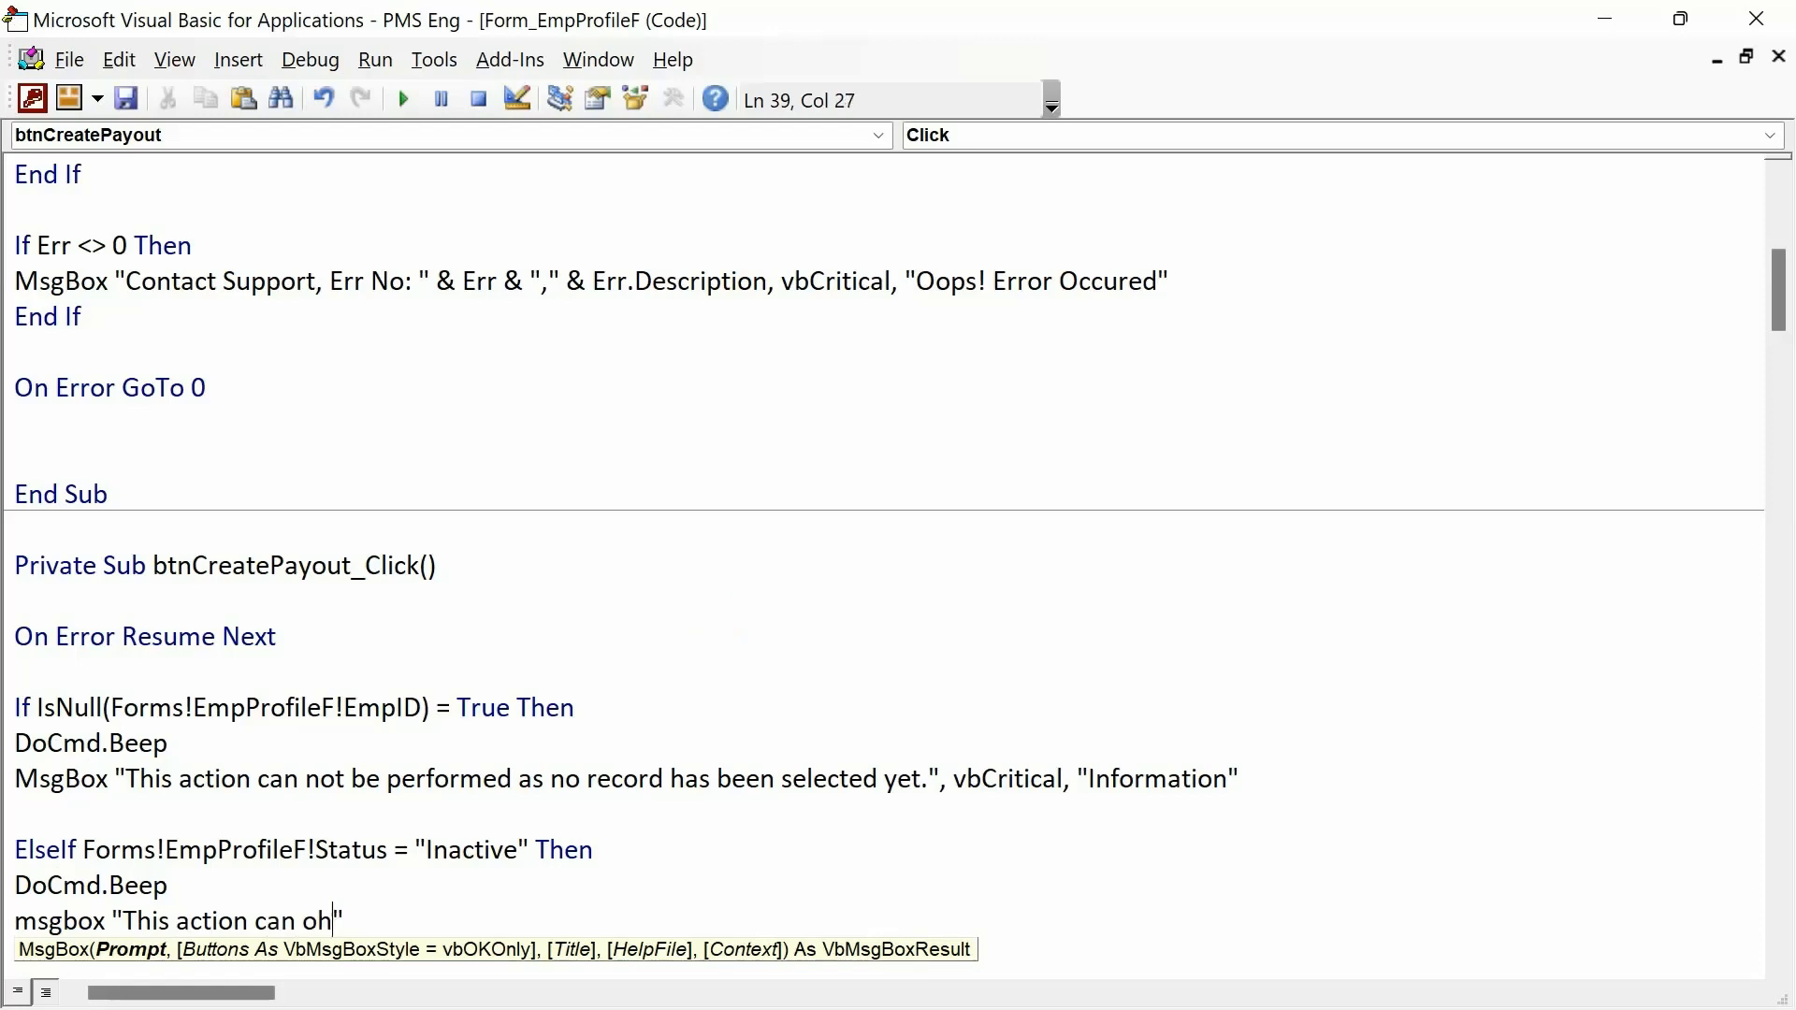
key("BackSpace")
key("BackSpace")
type("not be perfor")
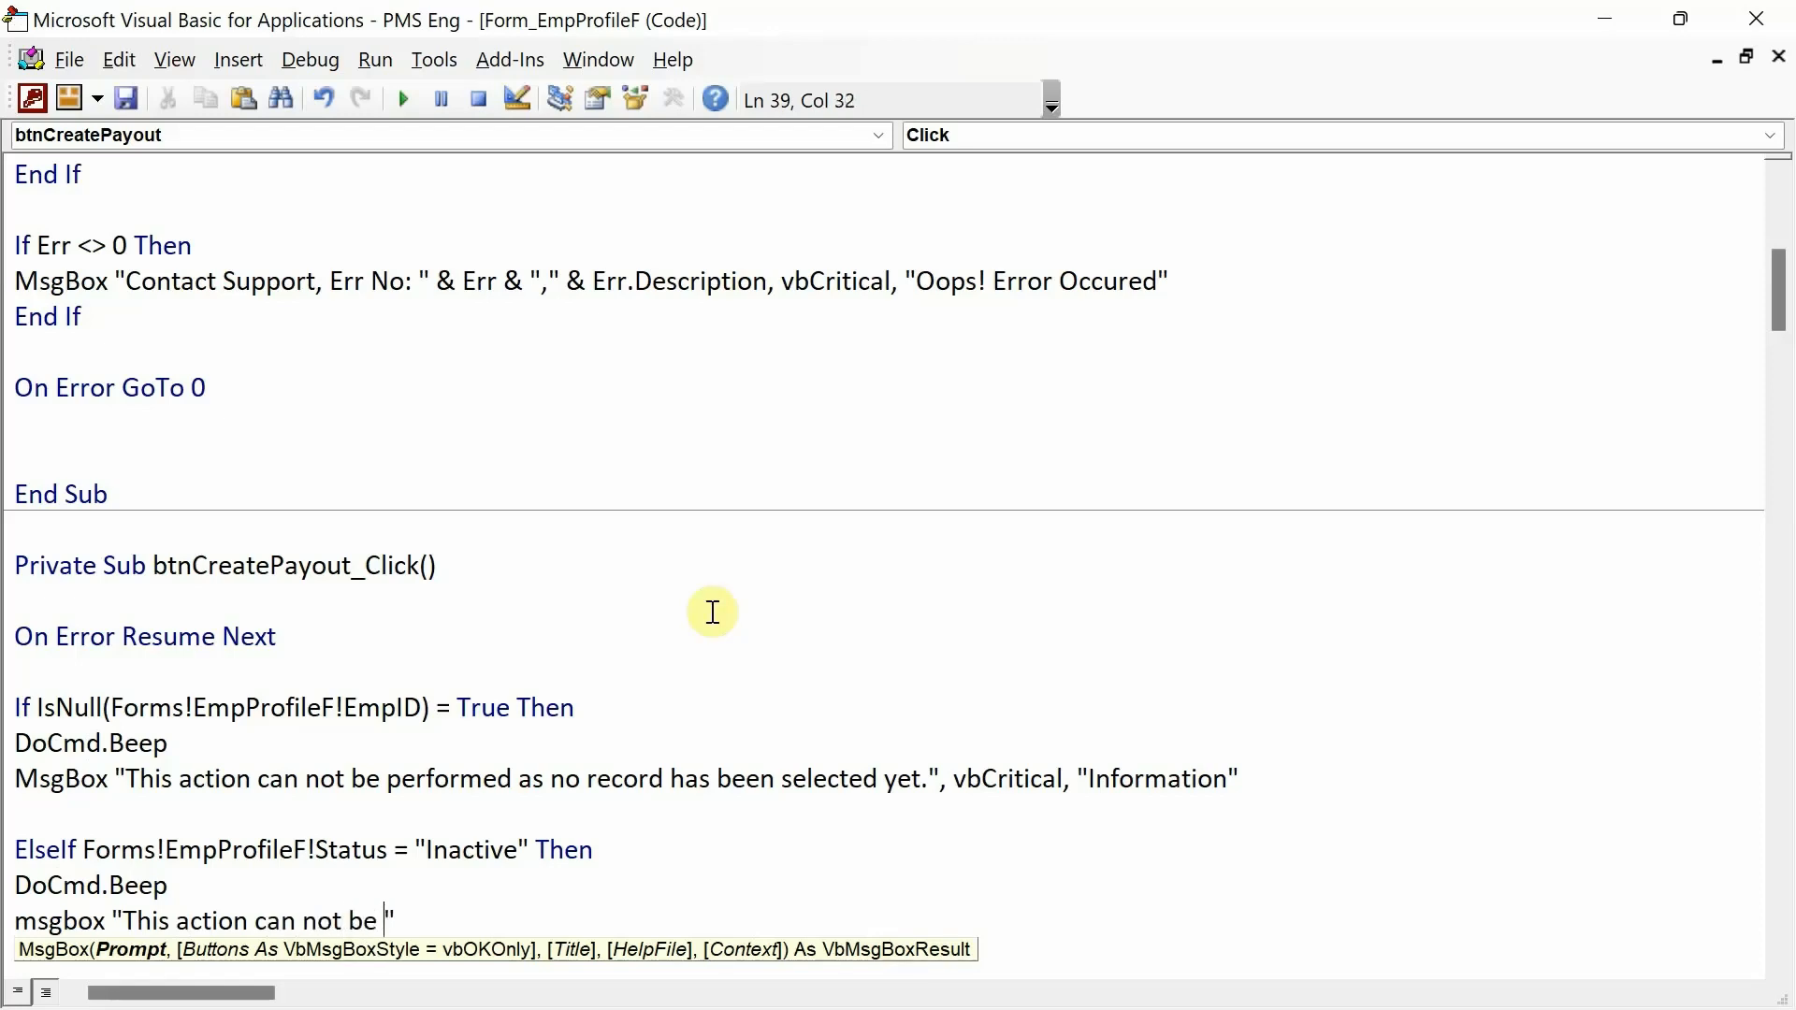
type("med as the ")
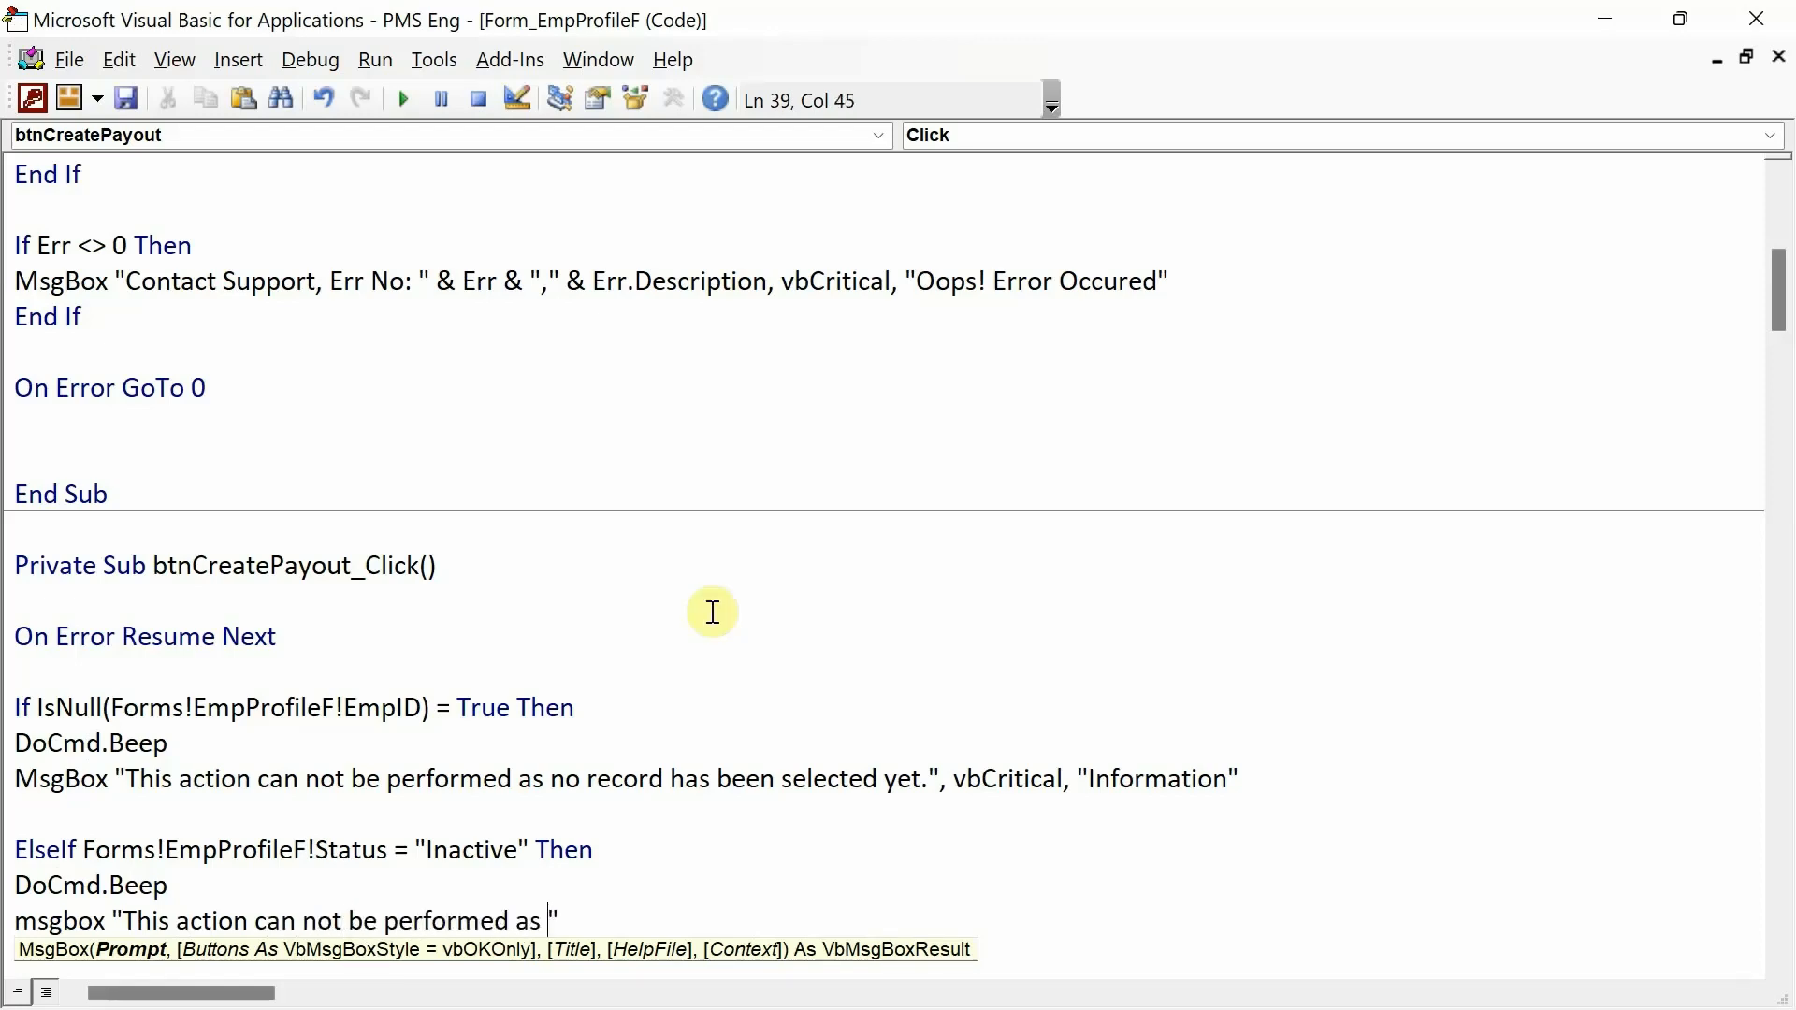
type("employee has bee")
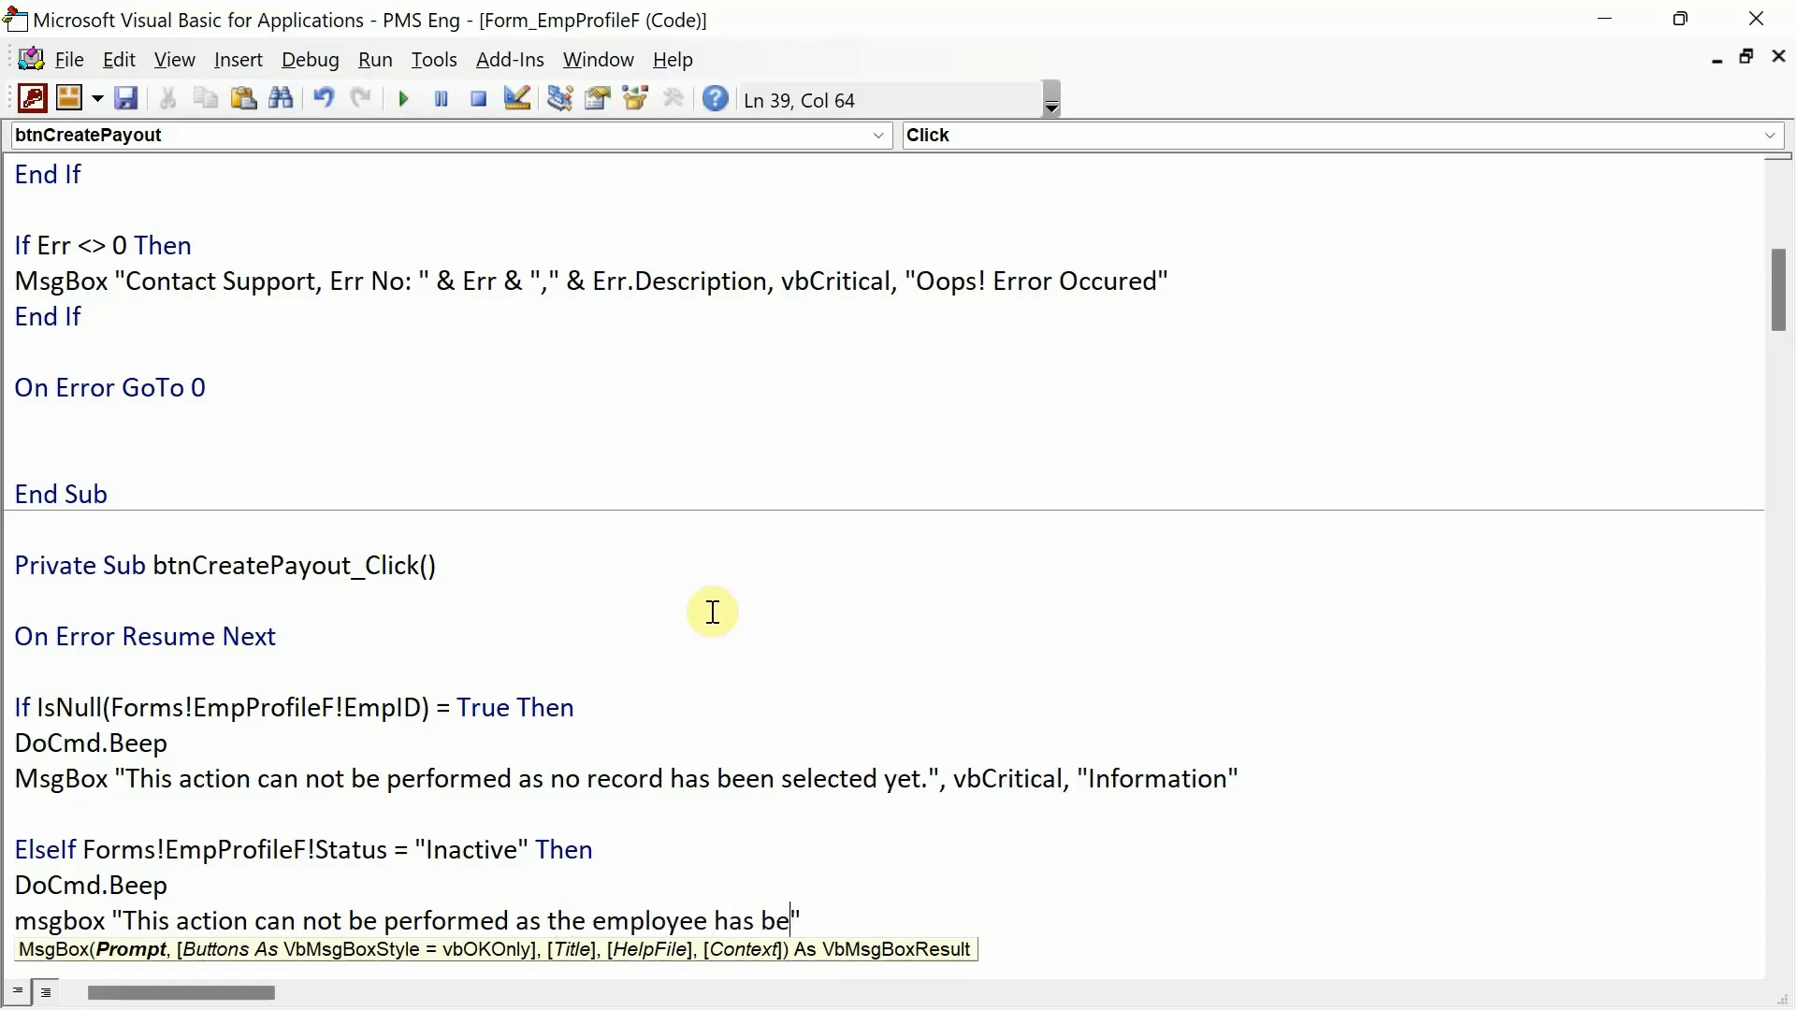
type("n marked inact")
type("ive.")
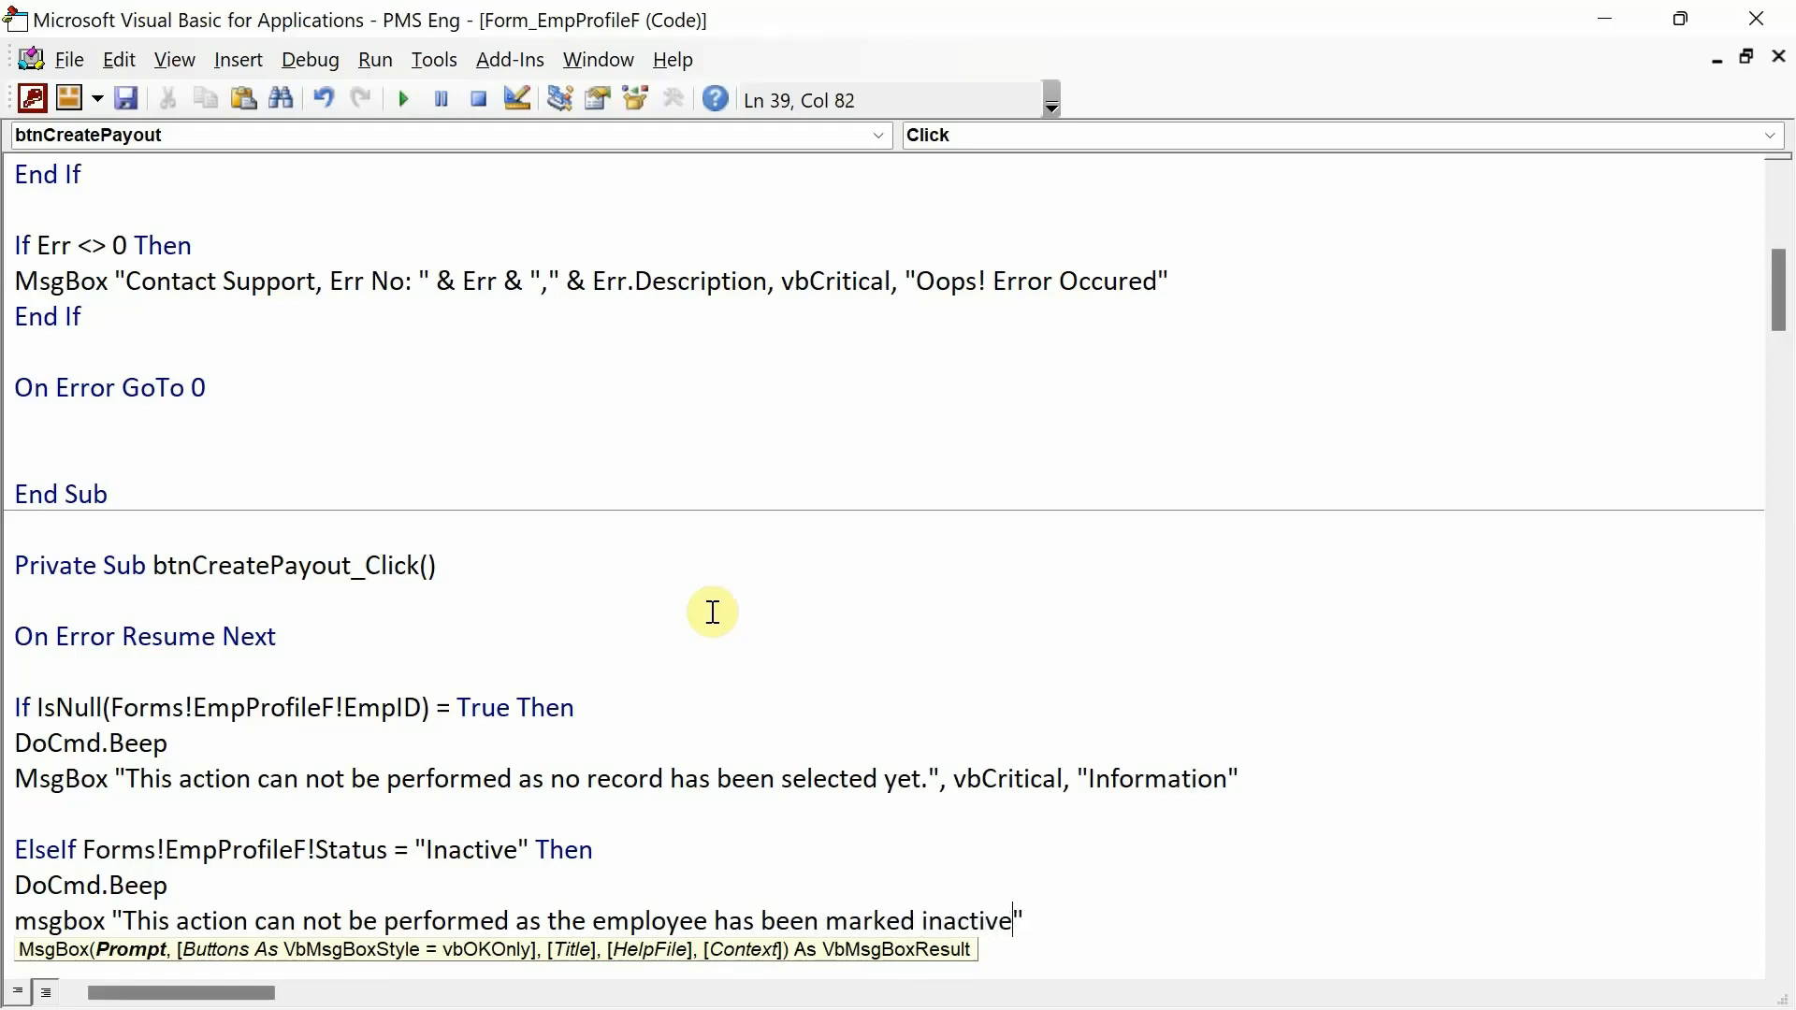
- Give the inactive-employee message box the vbCritical style and title "Information", and add blank lines below it
key("End")
type(",")
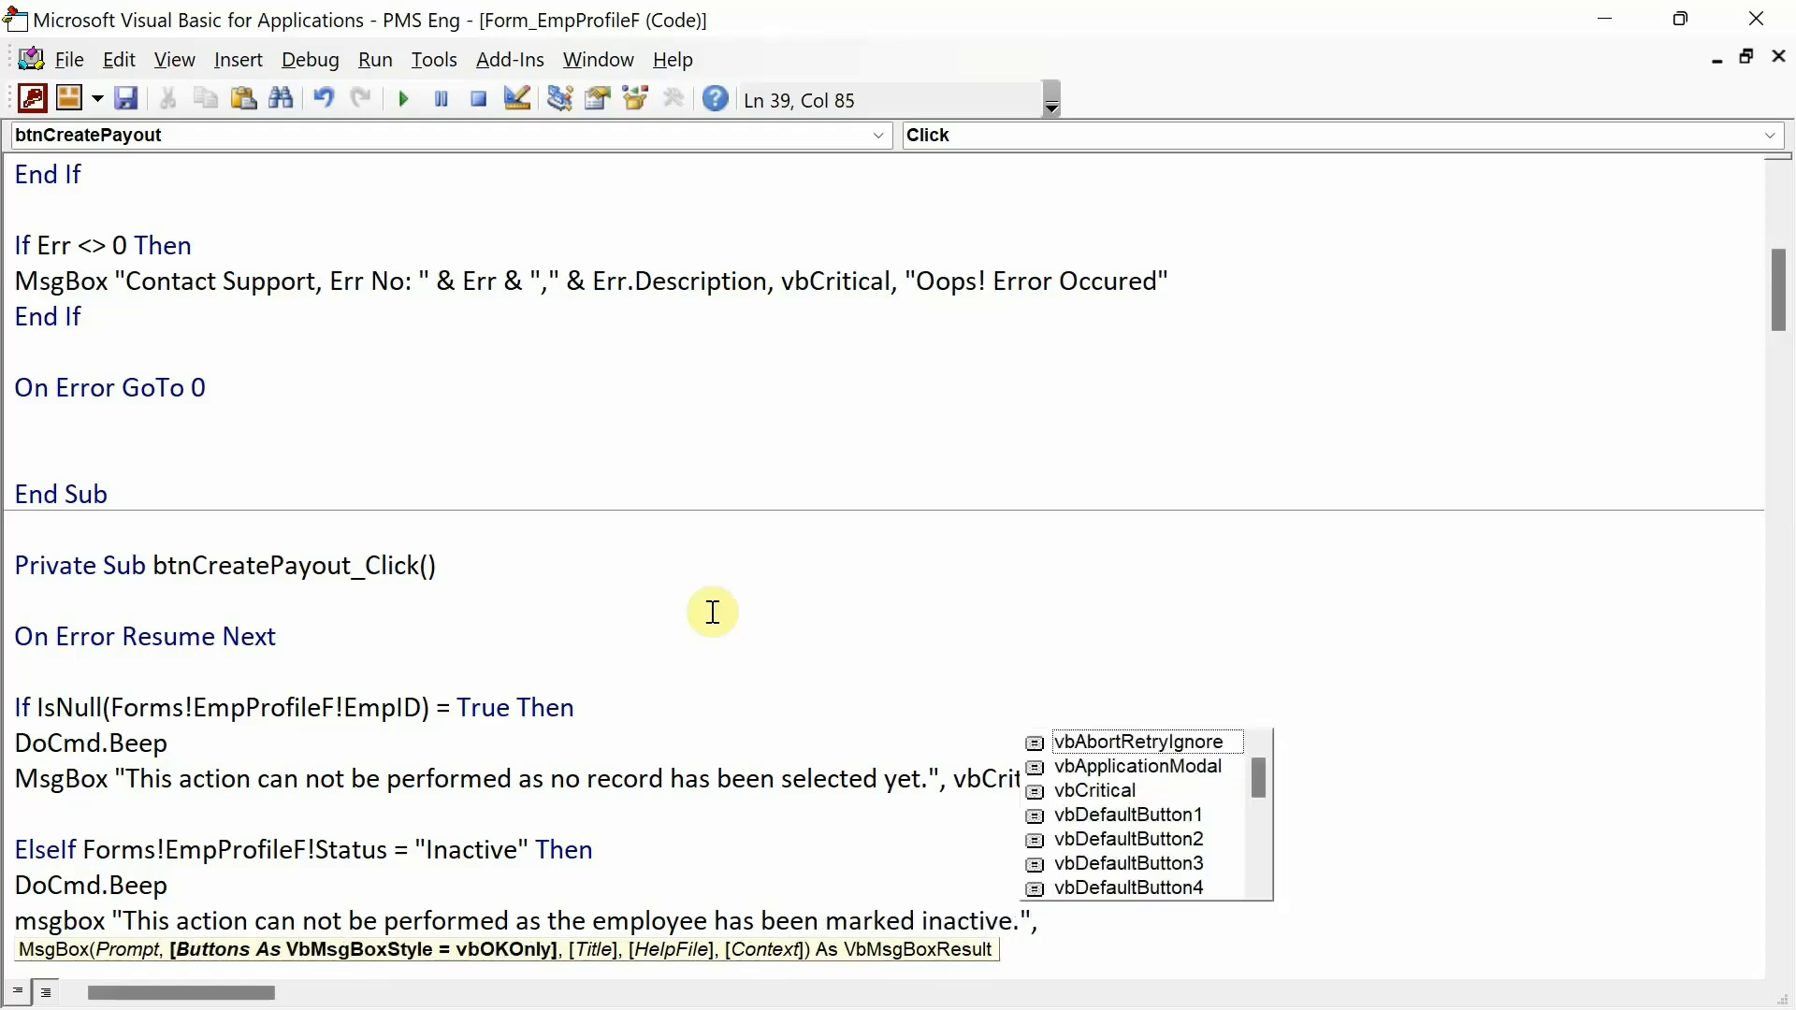
key("Down")
key("Down")
key("Tab")
type(", \"\"")
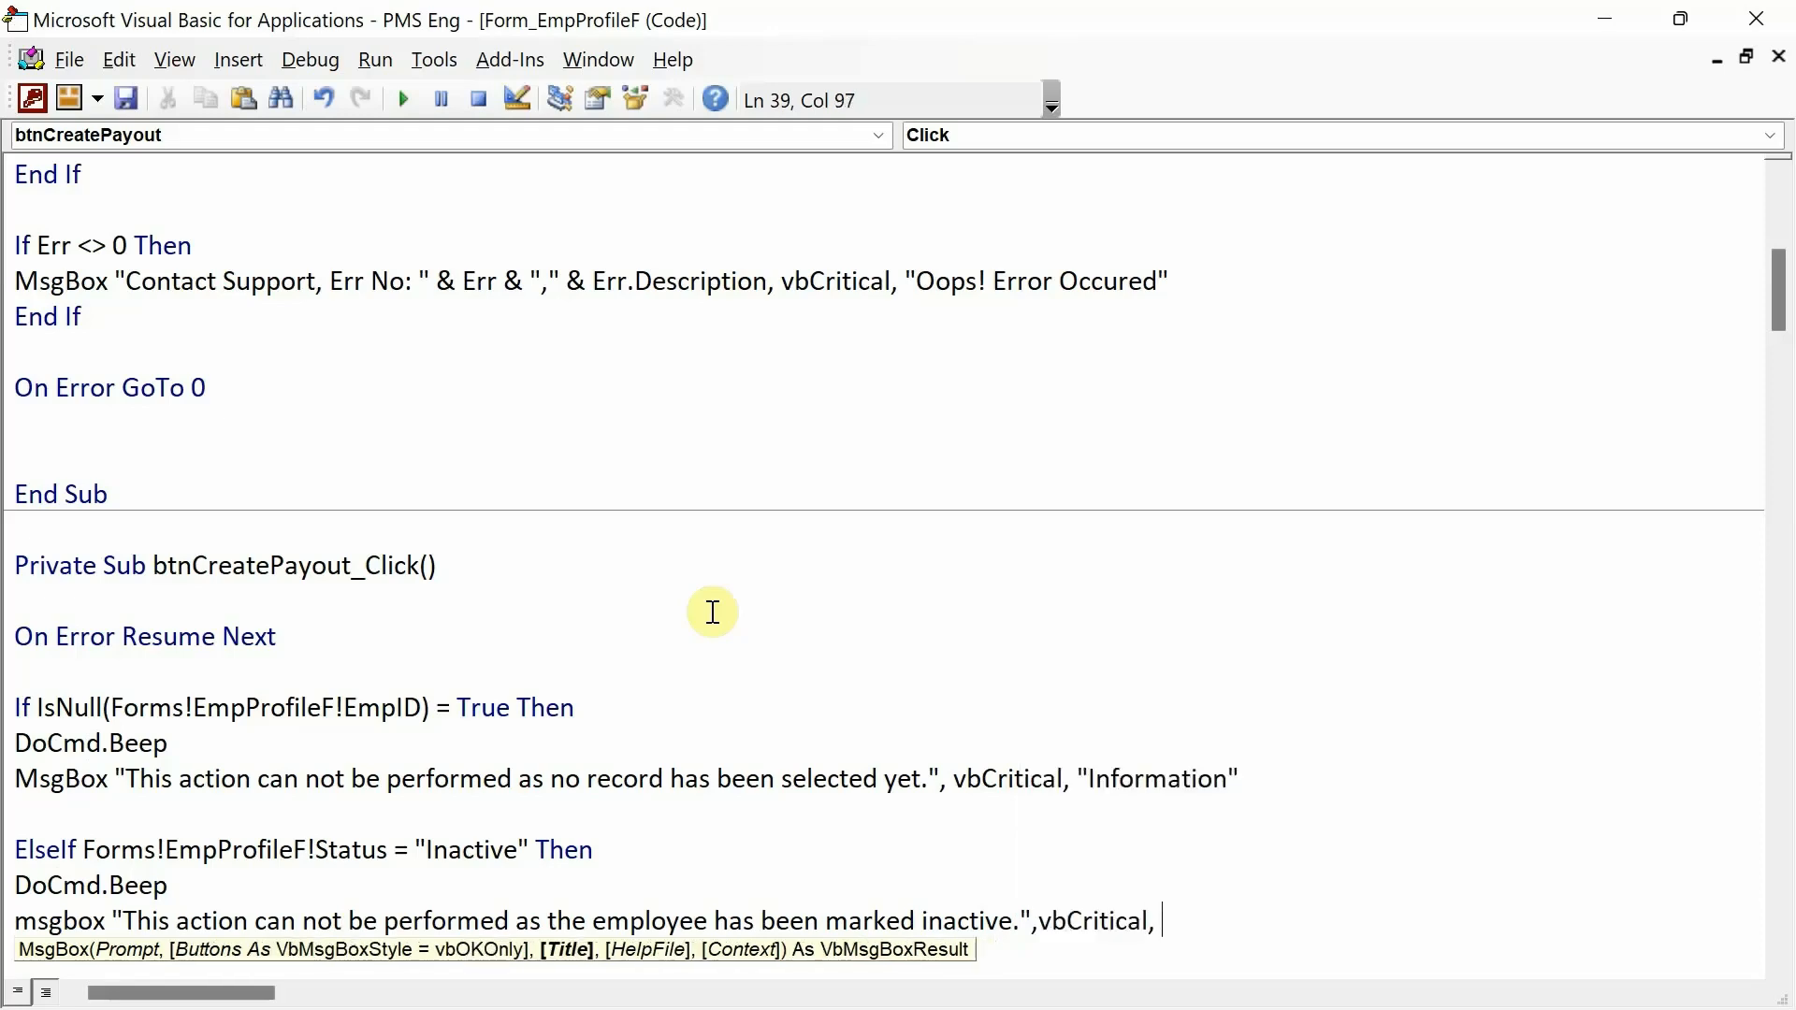
type("Information")
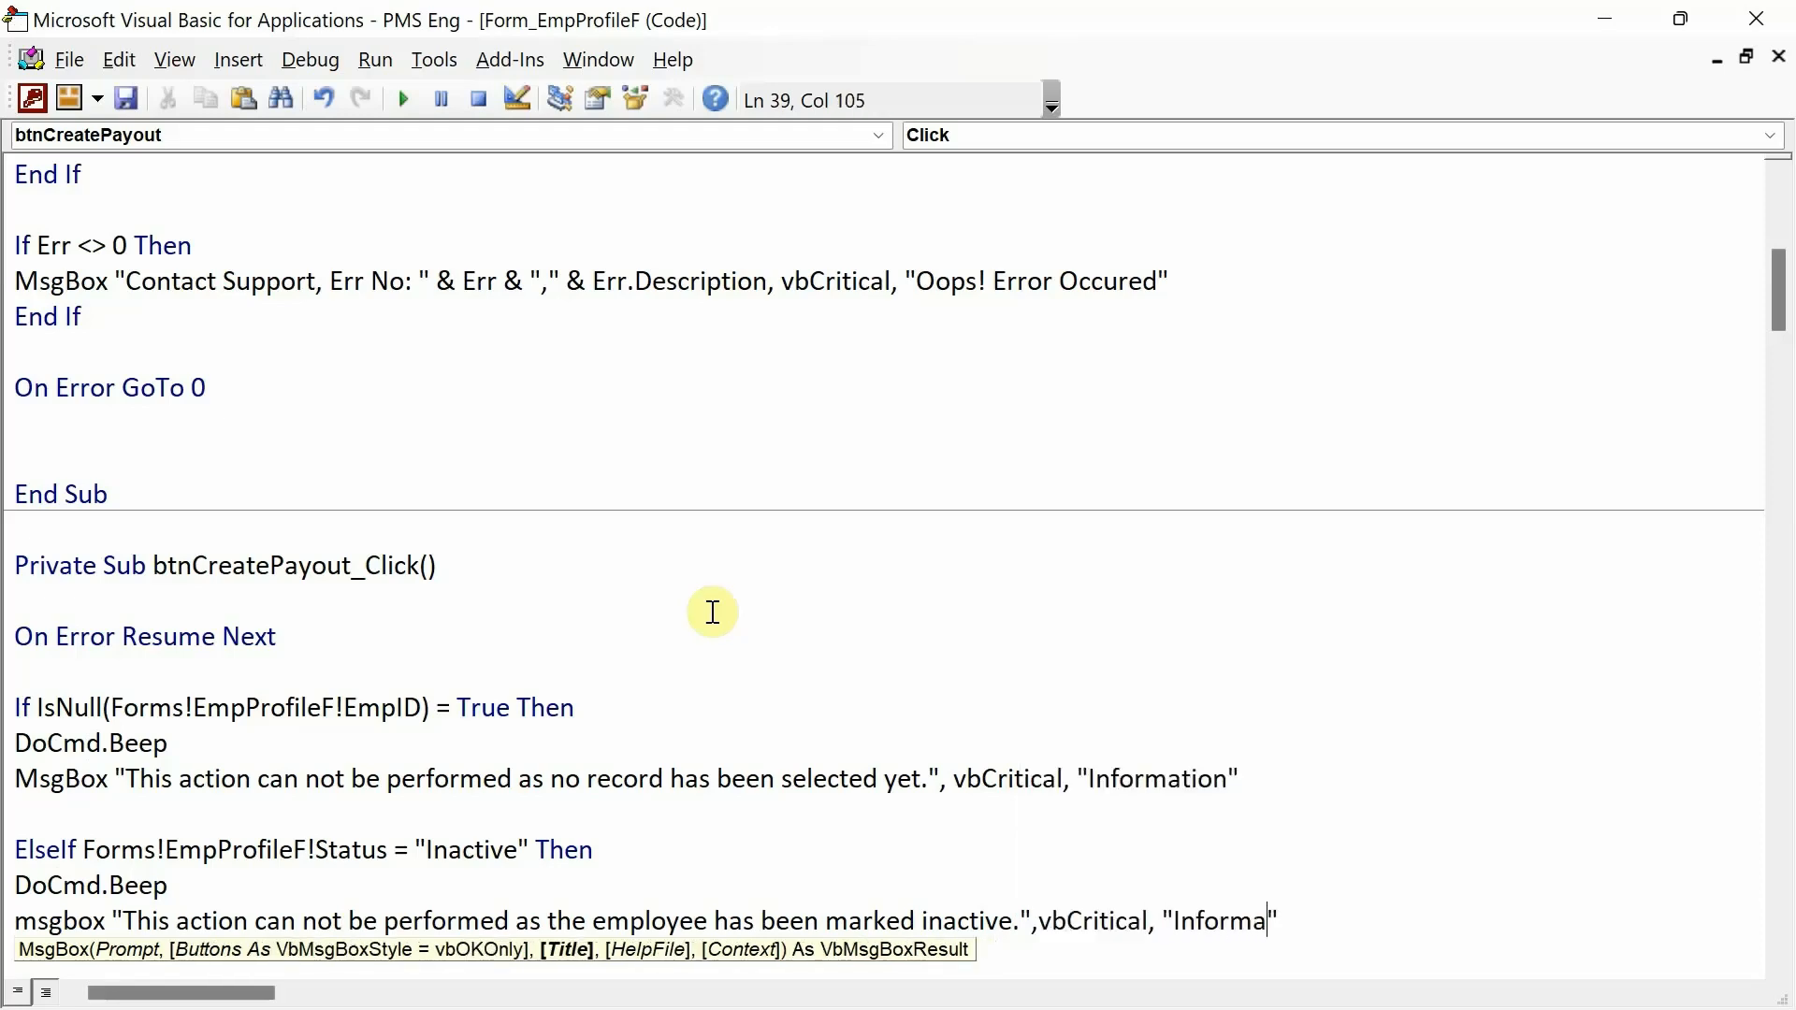
key("End")
key("Return")
key("Return")
key("Return")
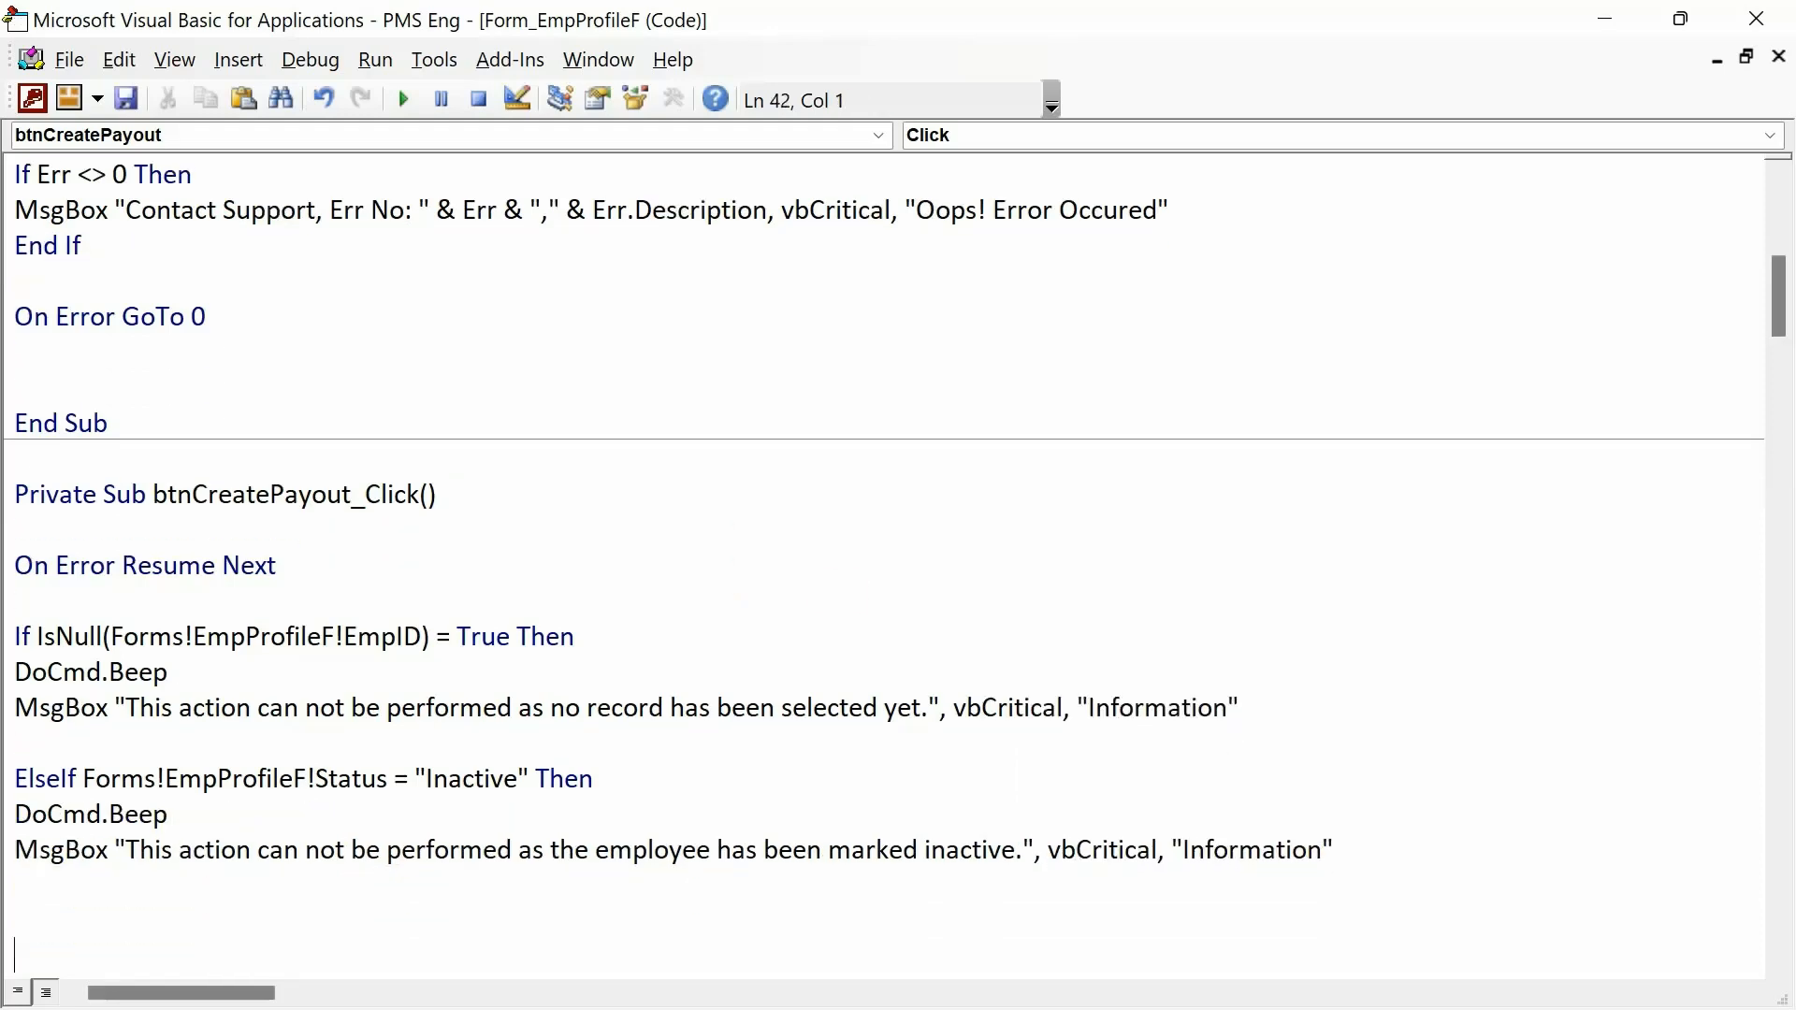
- Add an Else branch containing a DoCmd.OpenForm statement with an empty quoted form name
scroll(690, 791, "down", 4)
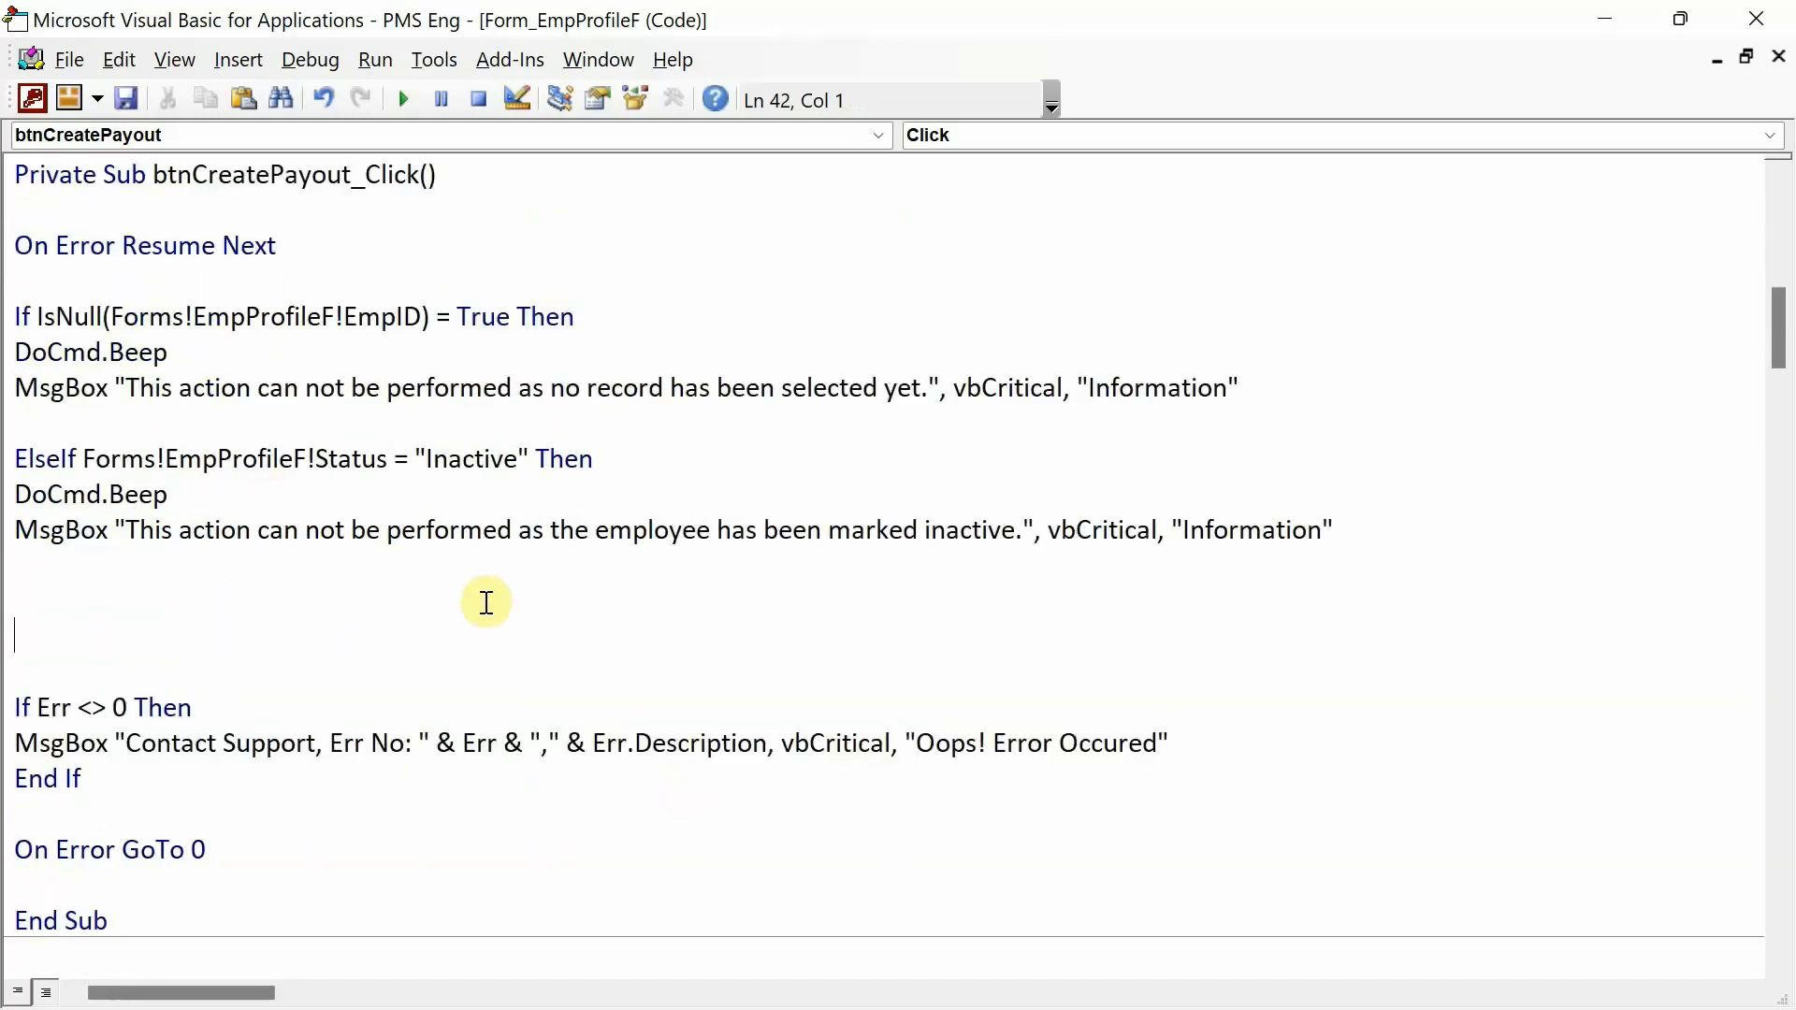
type("else")
key("Return")
key("Return")
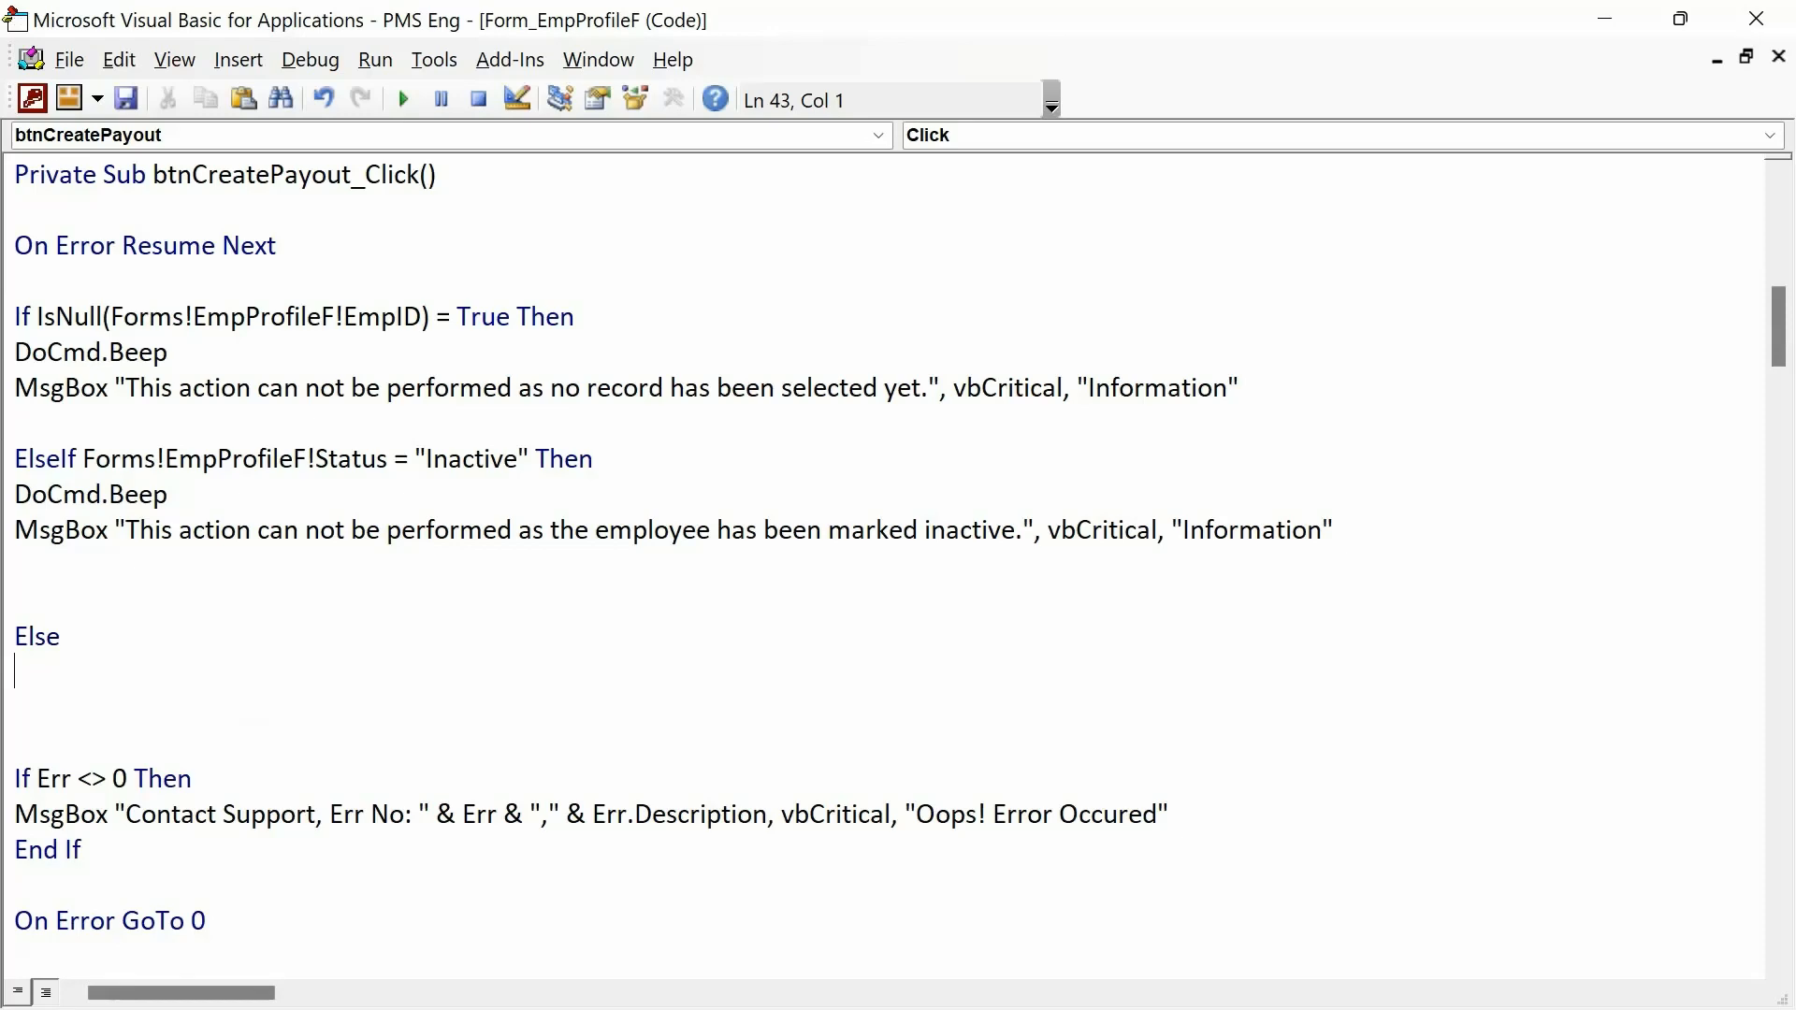
type("docmd.op")
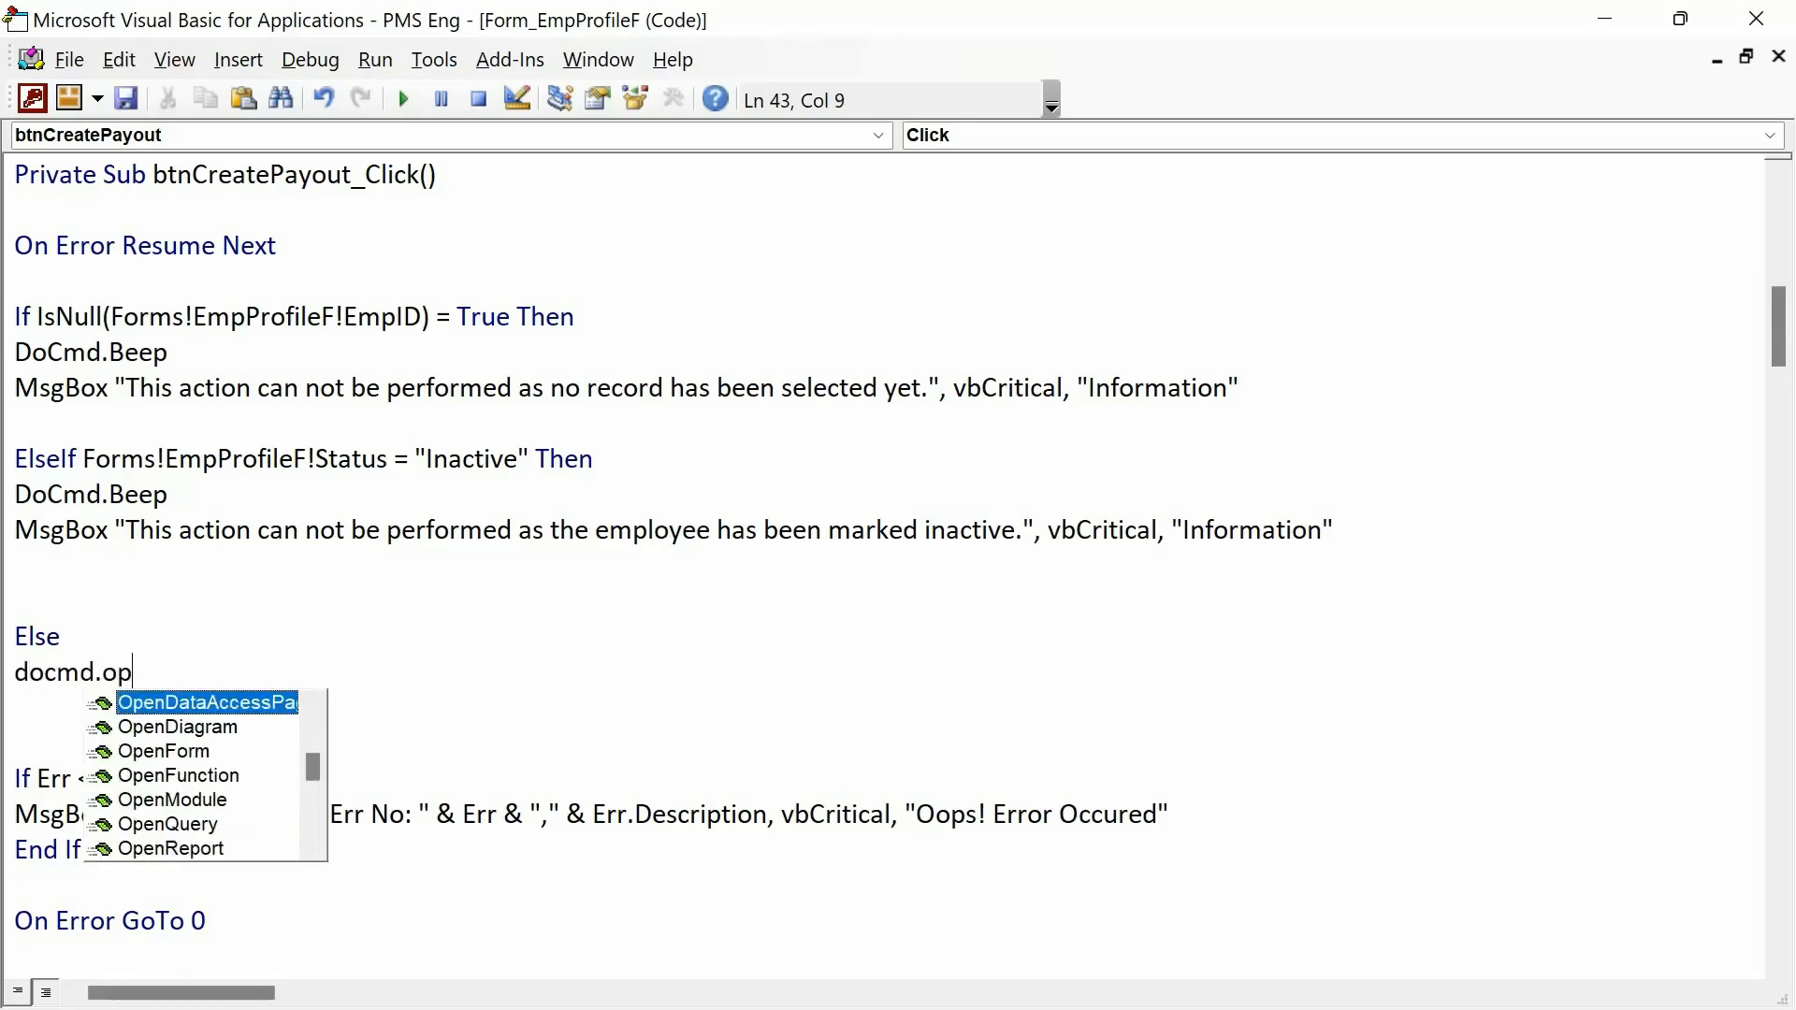
type("enForm \"\"")
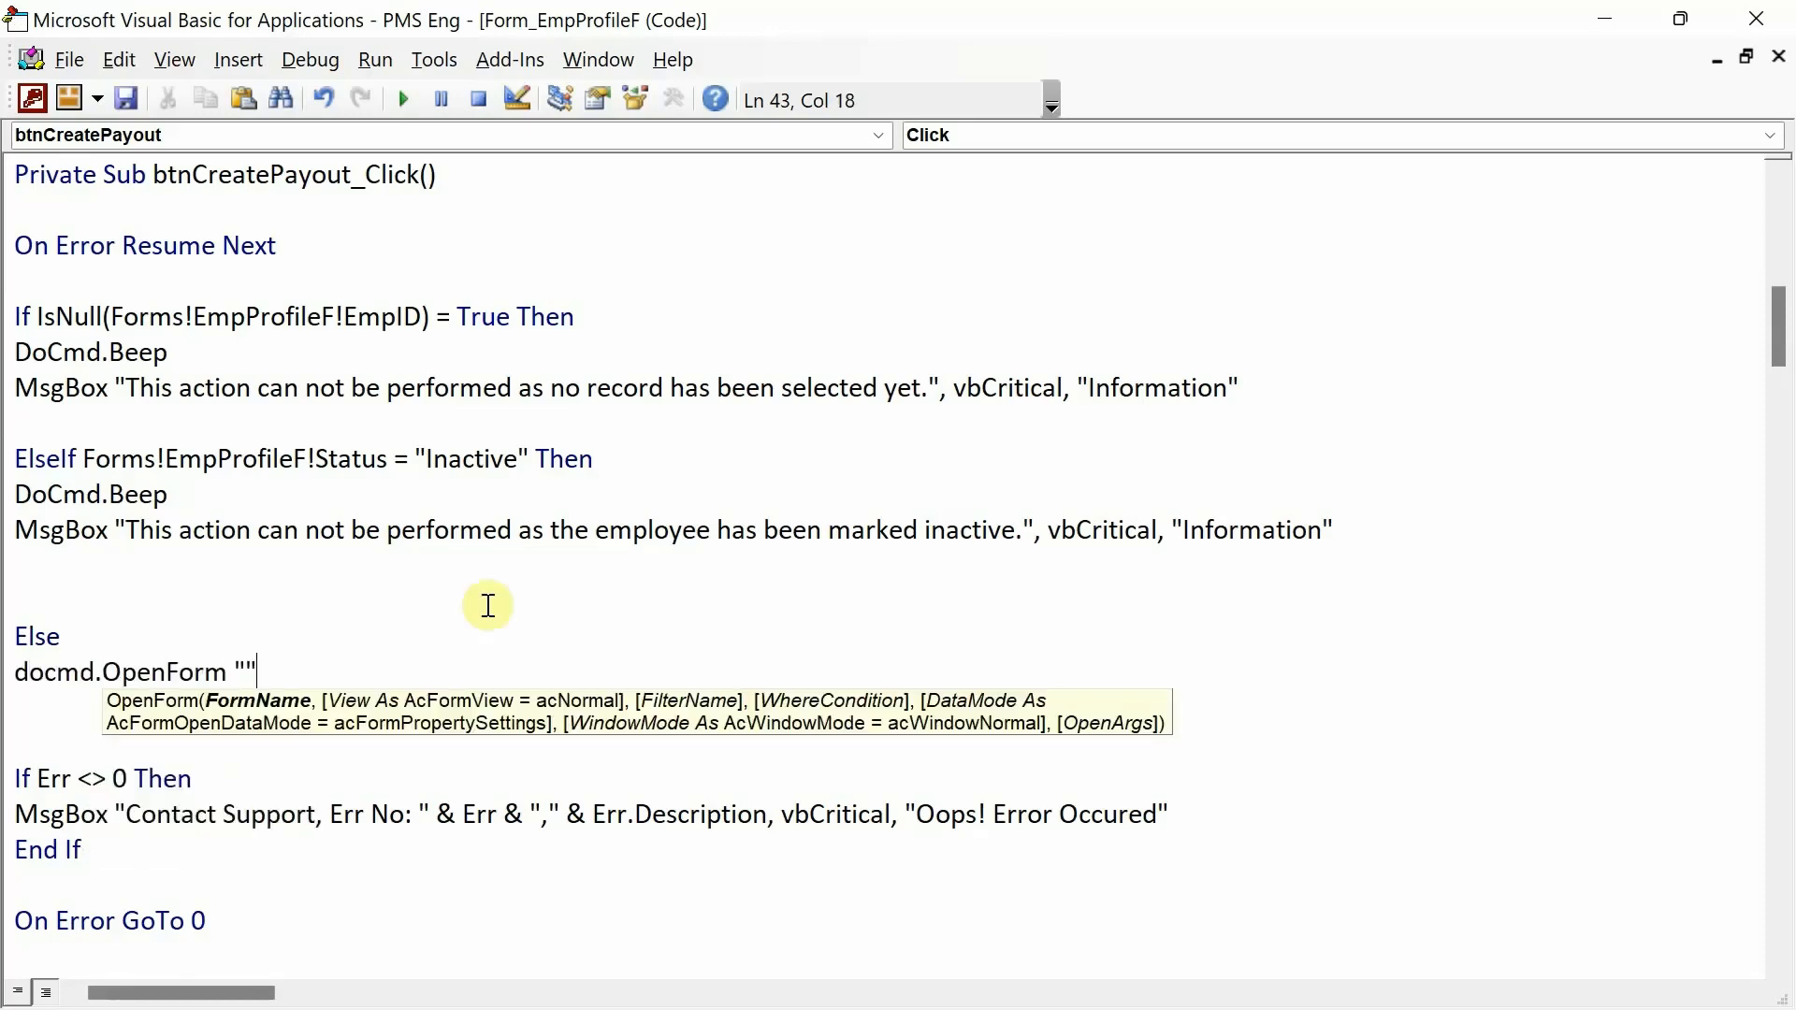
key("Left")
- Copy the name of the PaymentInfoF form from the database and paste it between the OpenForm quotes
key("alt+F11")
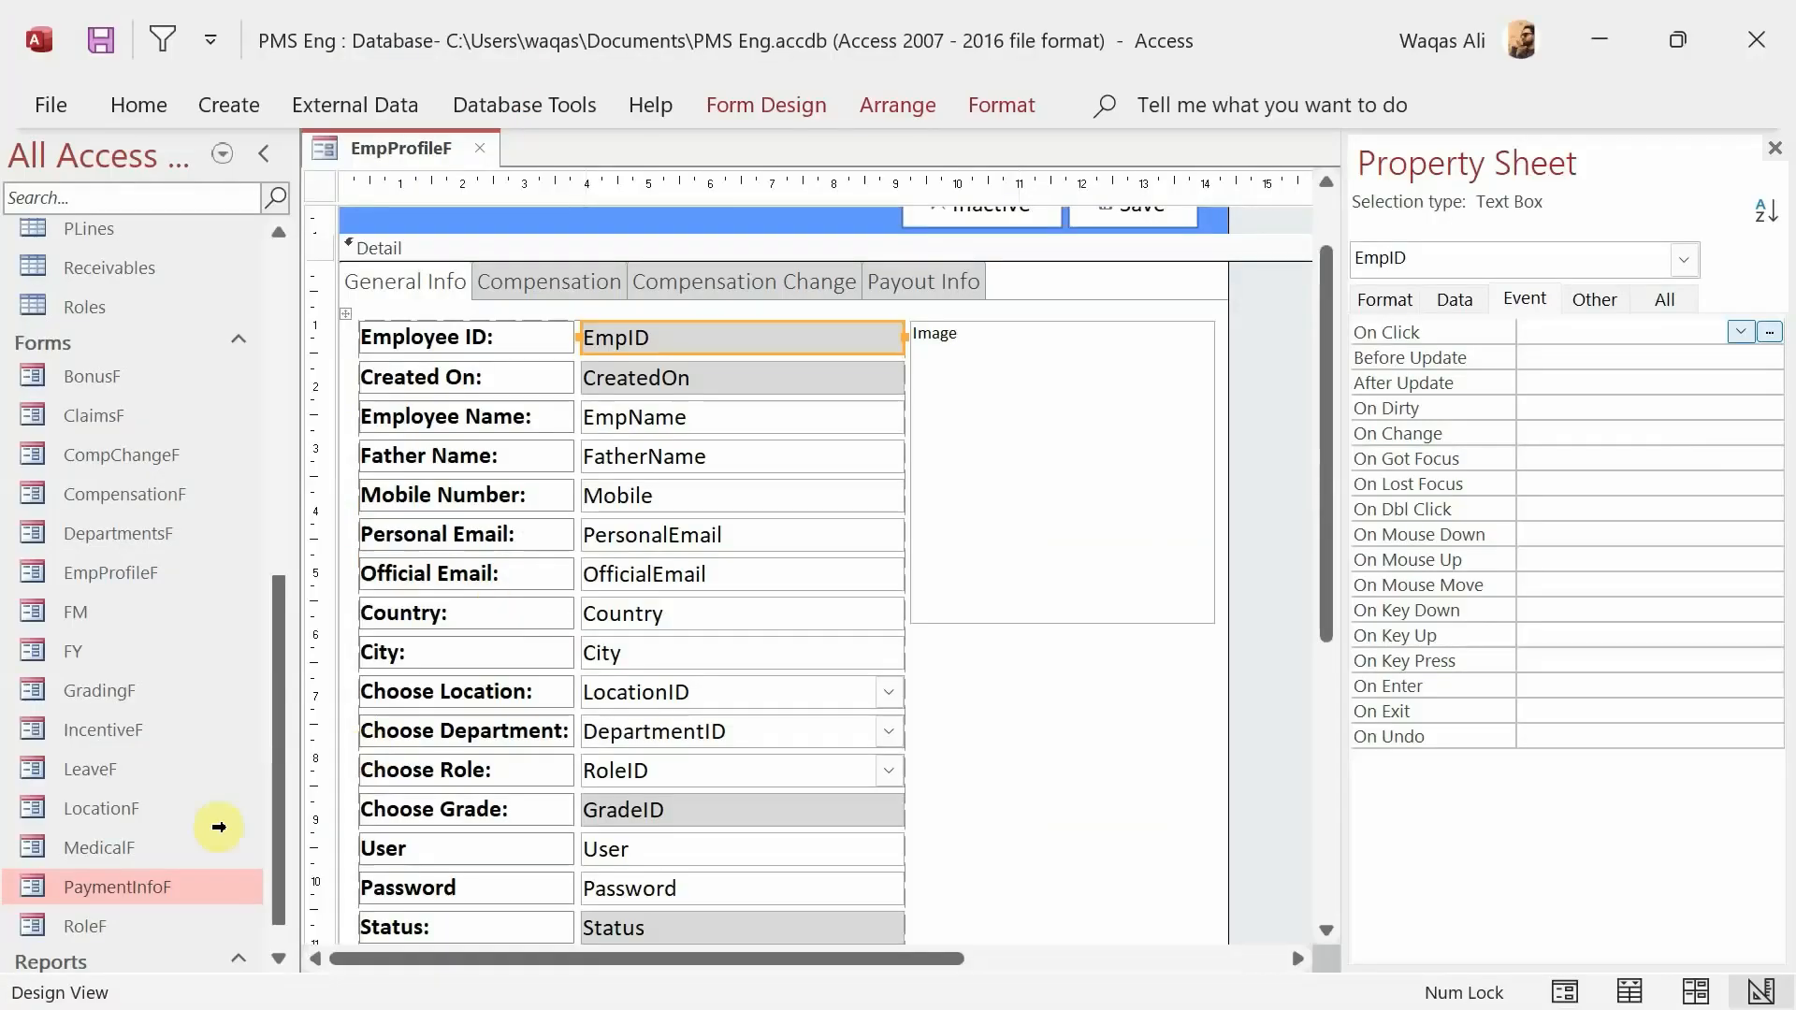
right_click(148, 887)
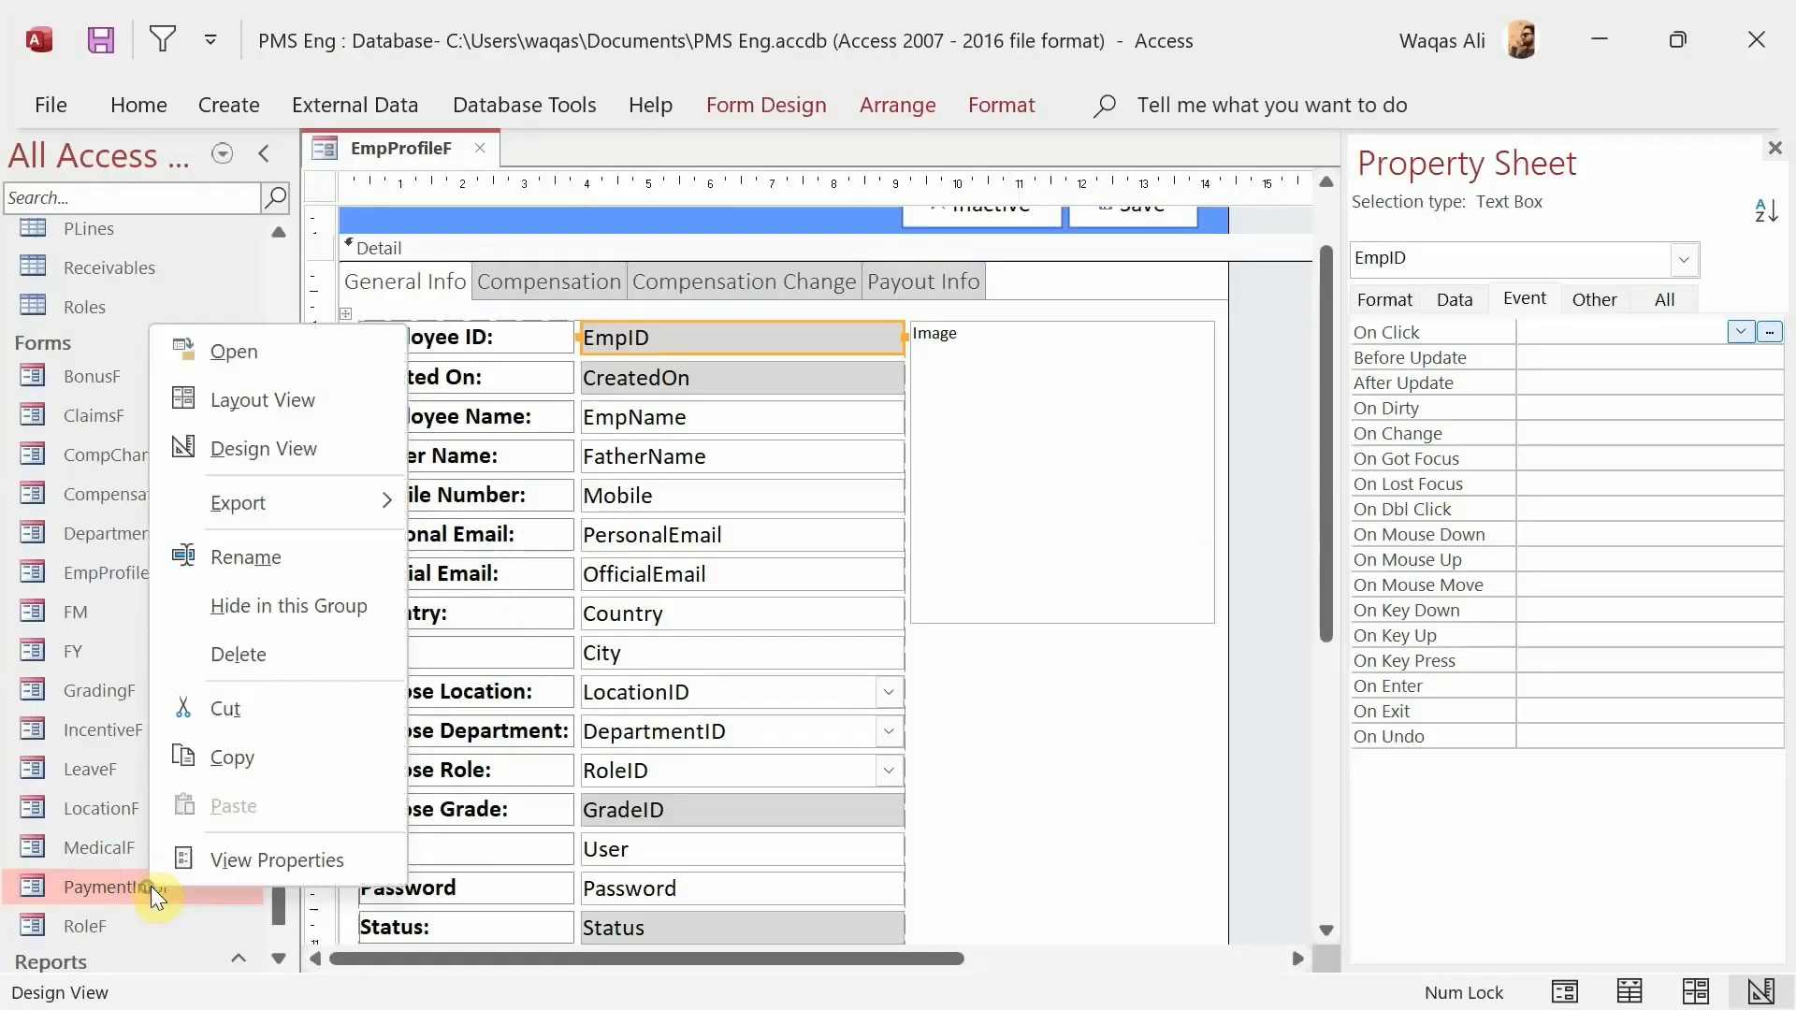
left_click(260, 561)
key("ctrl+c")
key("alt+F11")
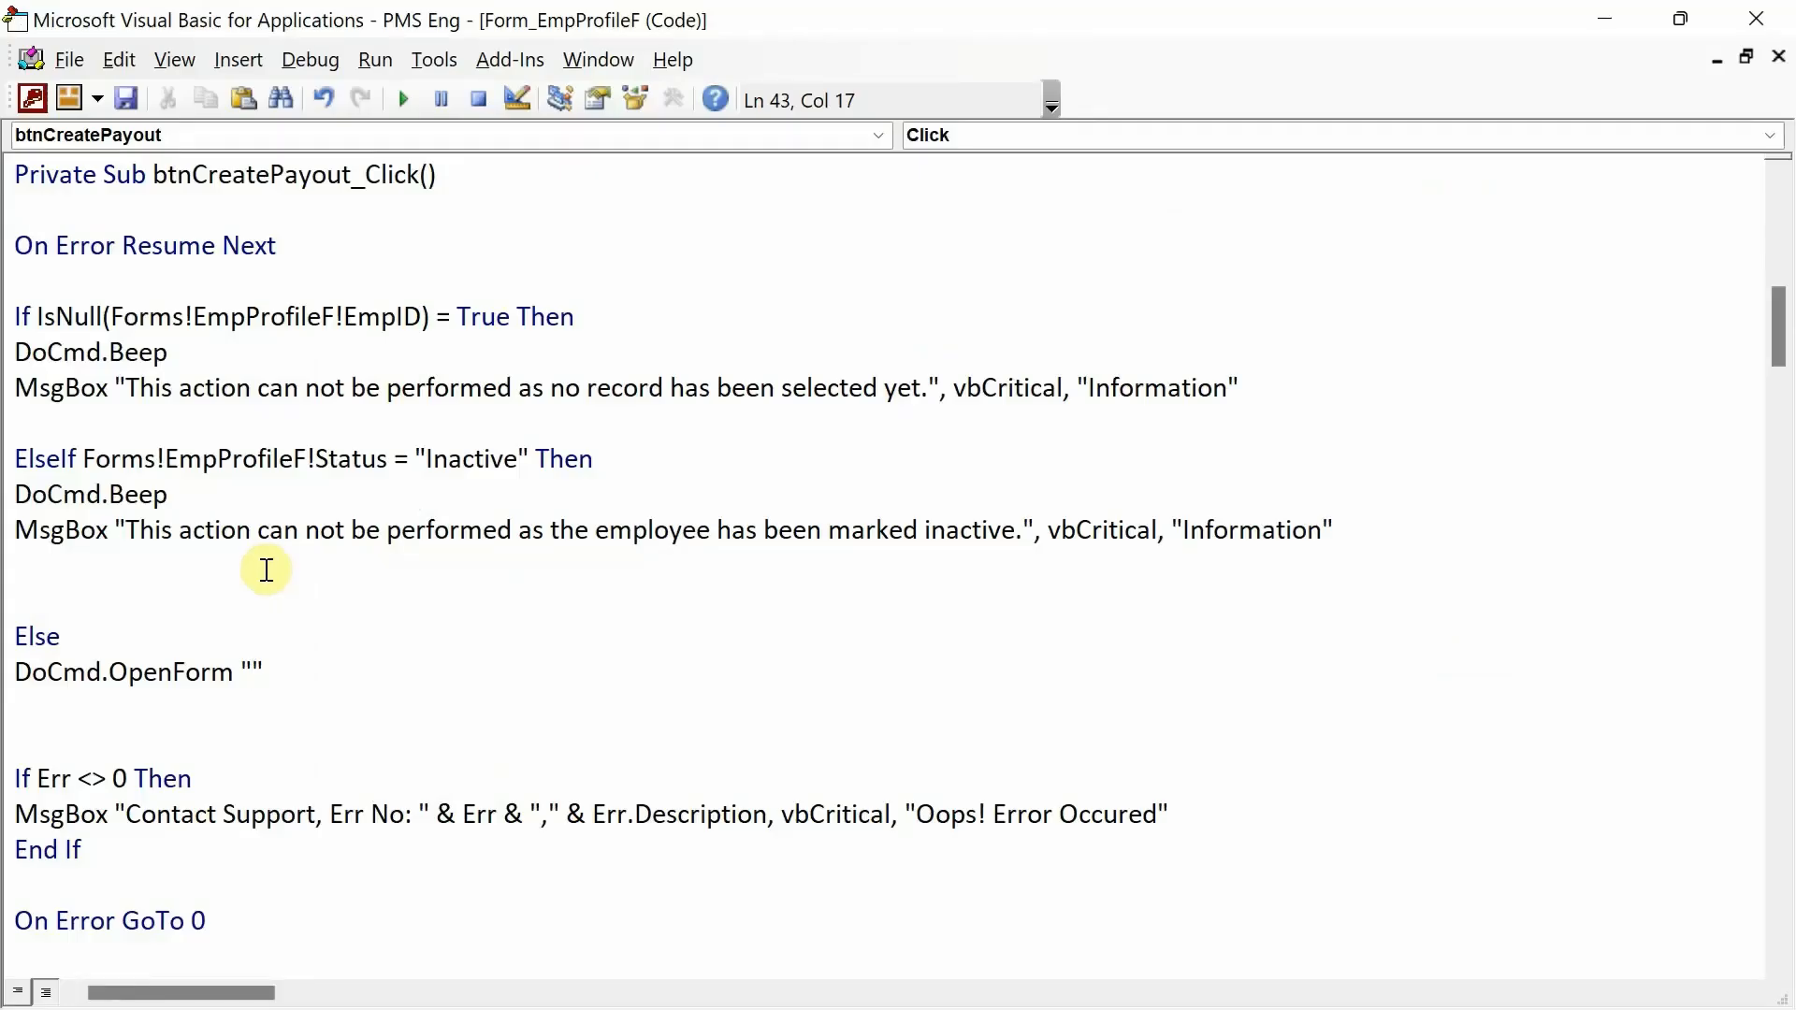
key("ctrl+v")
- Set the OpenForm statement's data mode to acFormAdd, leaving the view, filter and where arguments empty
left_click(495, 675)
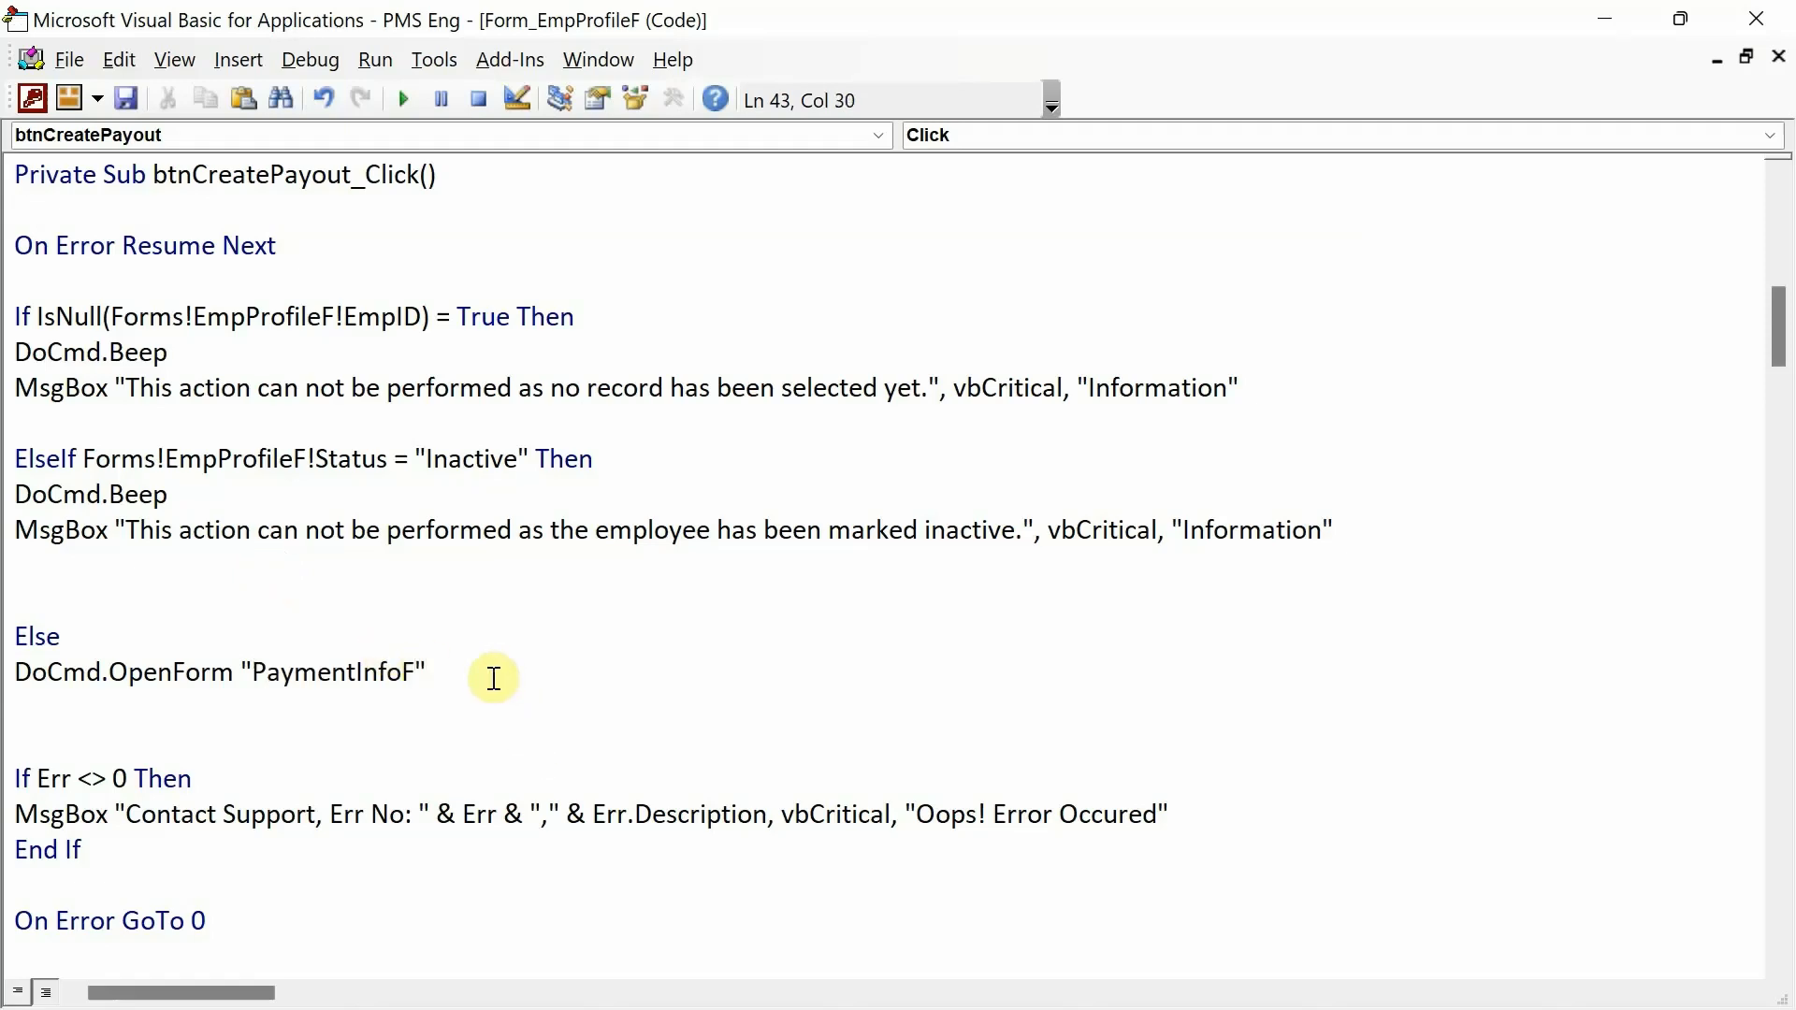
type(", ")
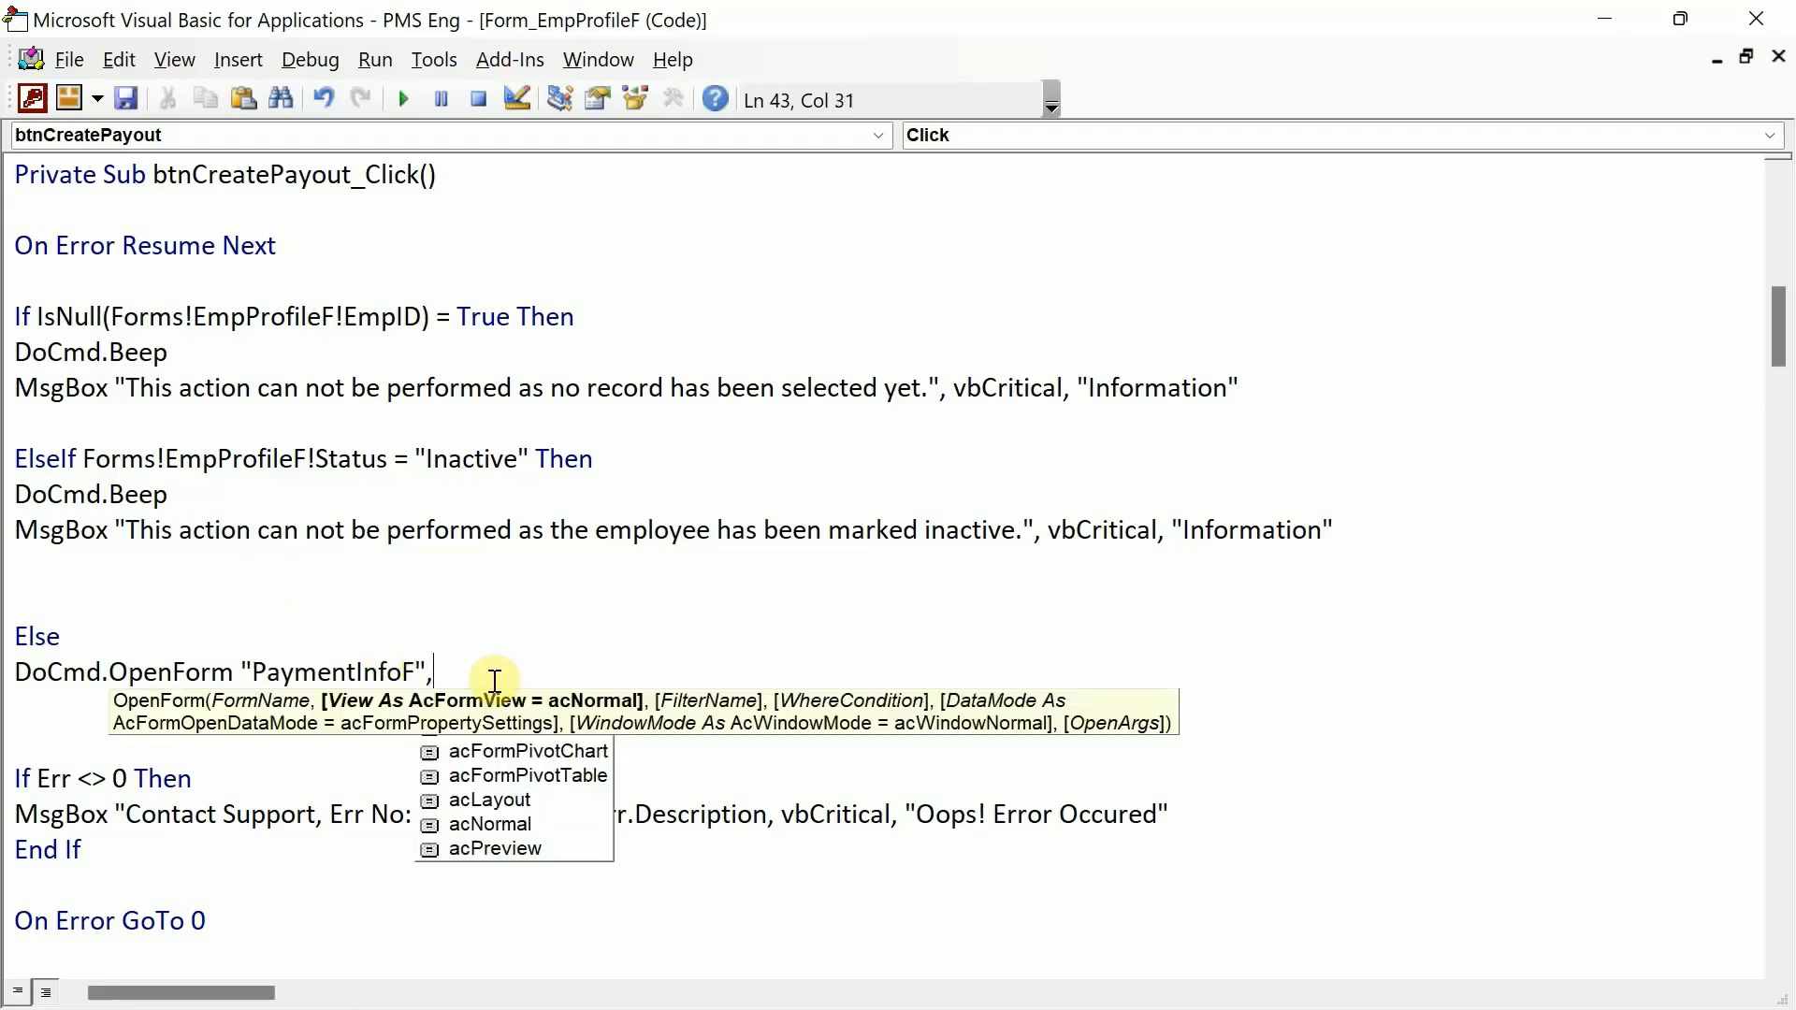
type(", , , ")
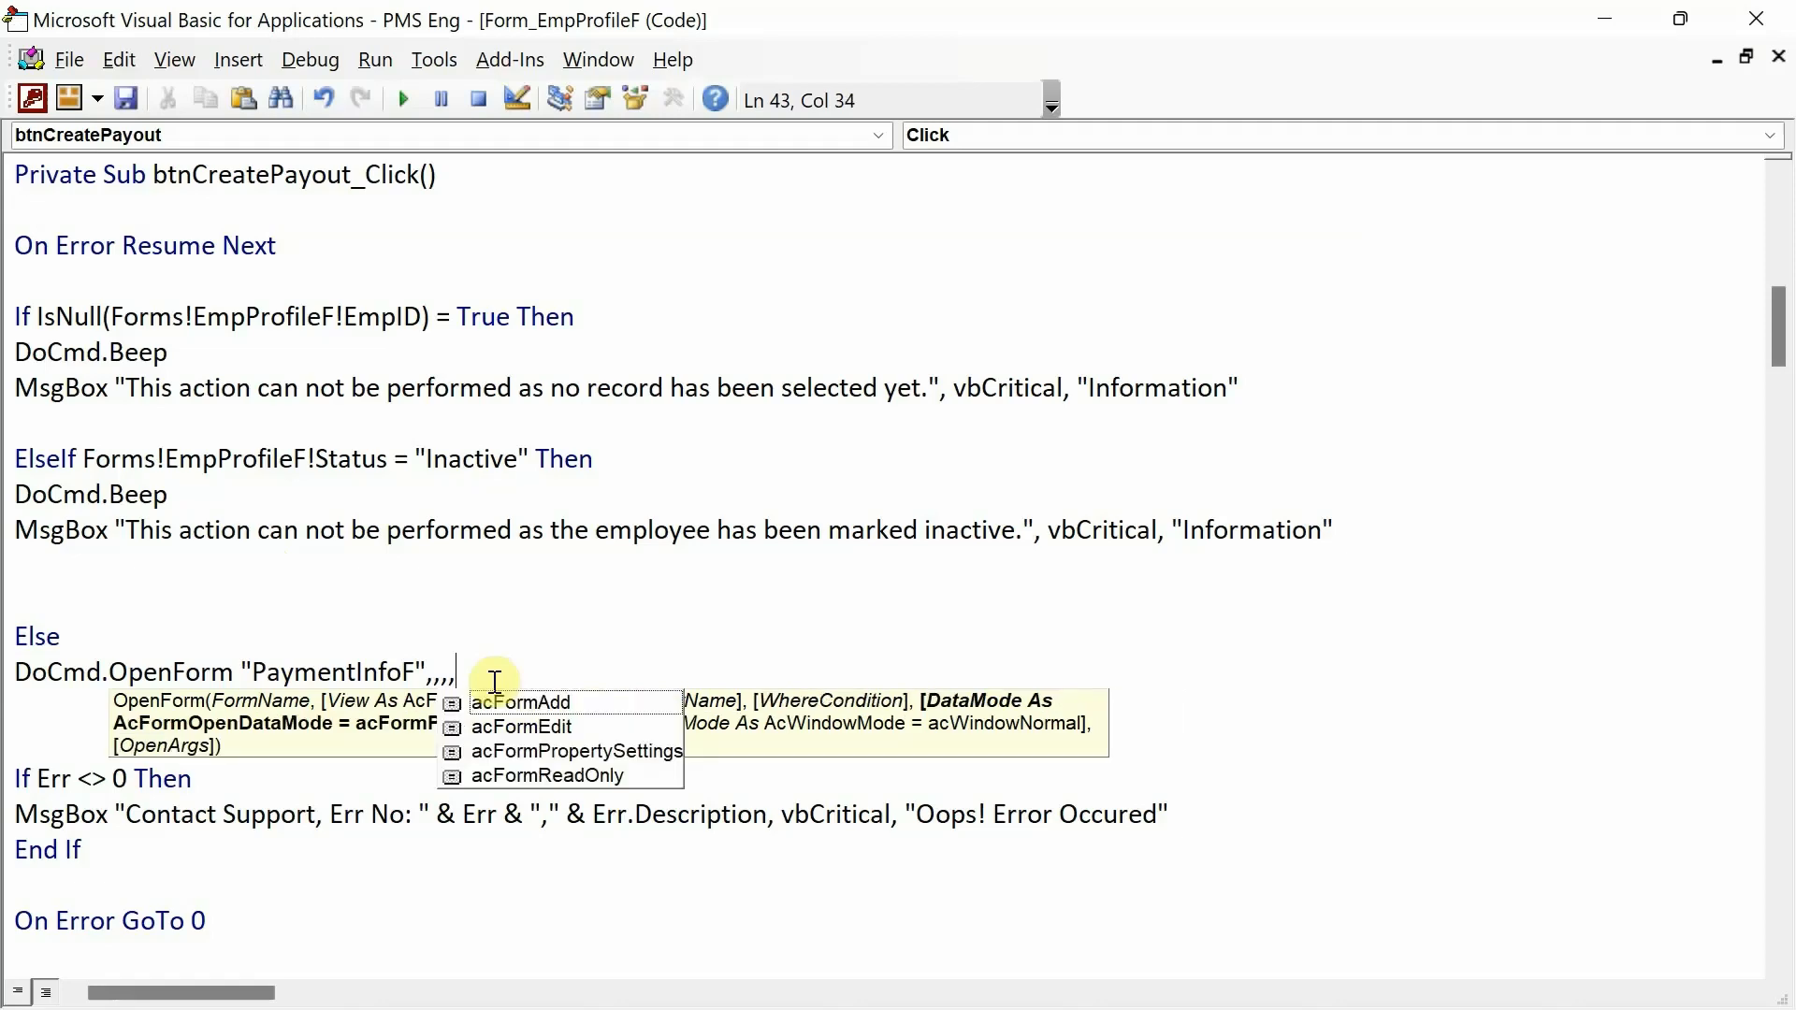
type("acFormAdd")
key("Return")
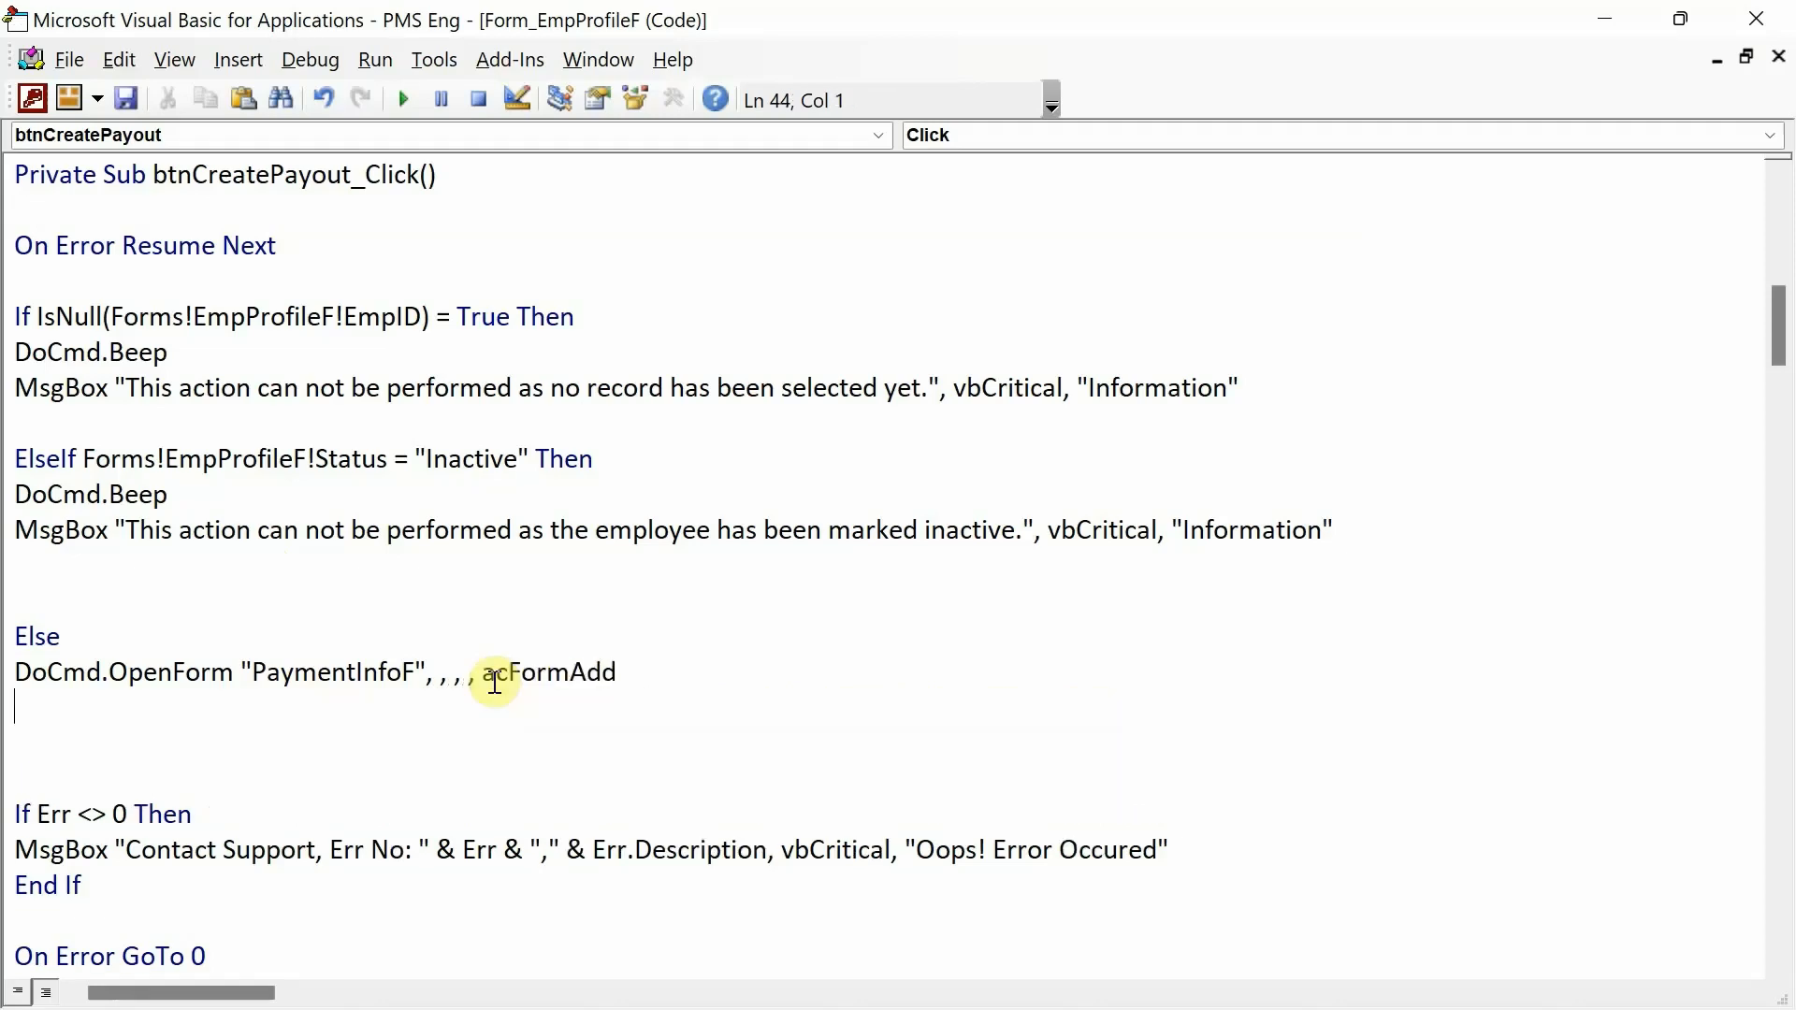
- Open PaymentInfoF in Design View and compare its Employee field's name with the Employee ID field in EmpProfileF
key("alt+F11")
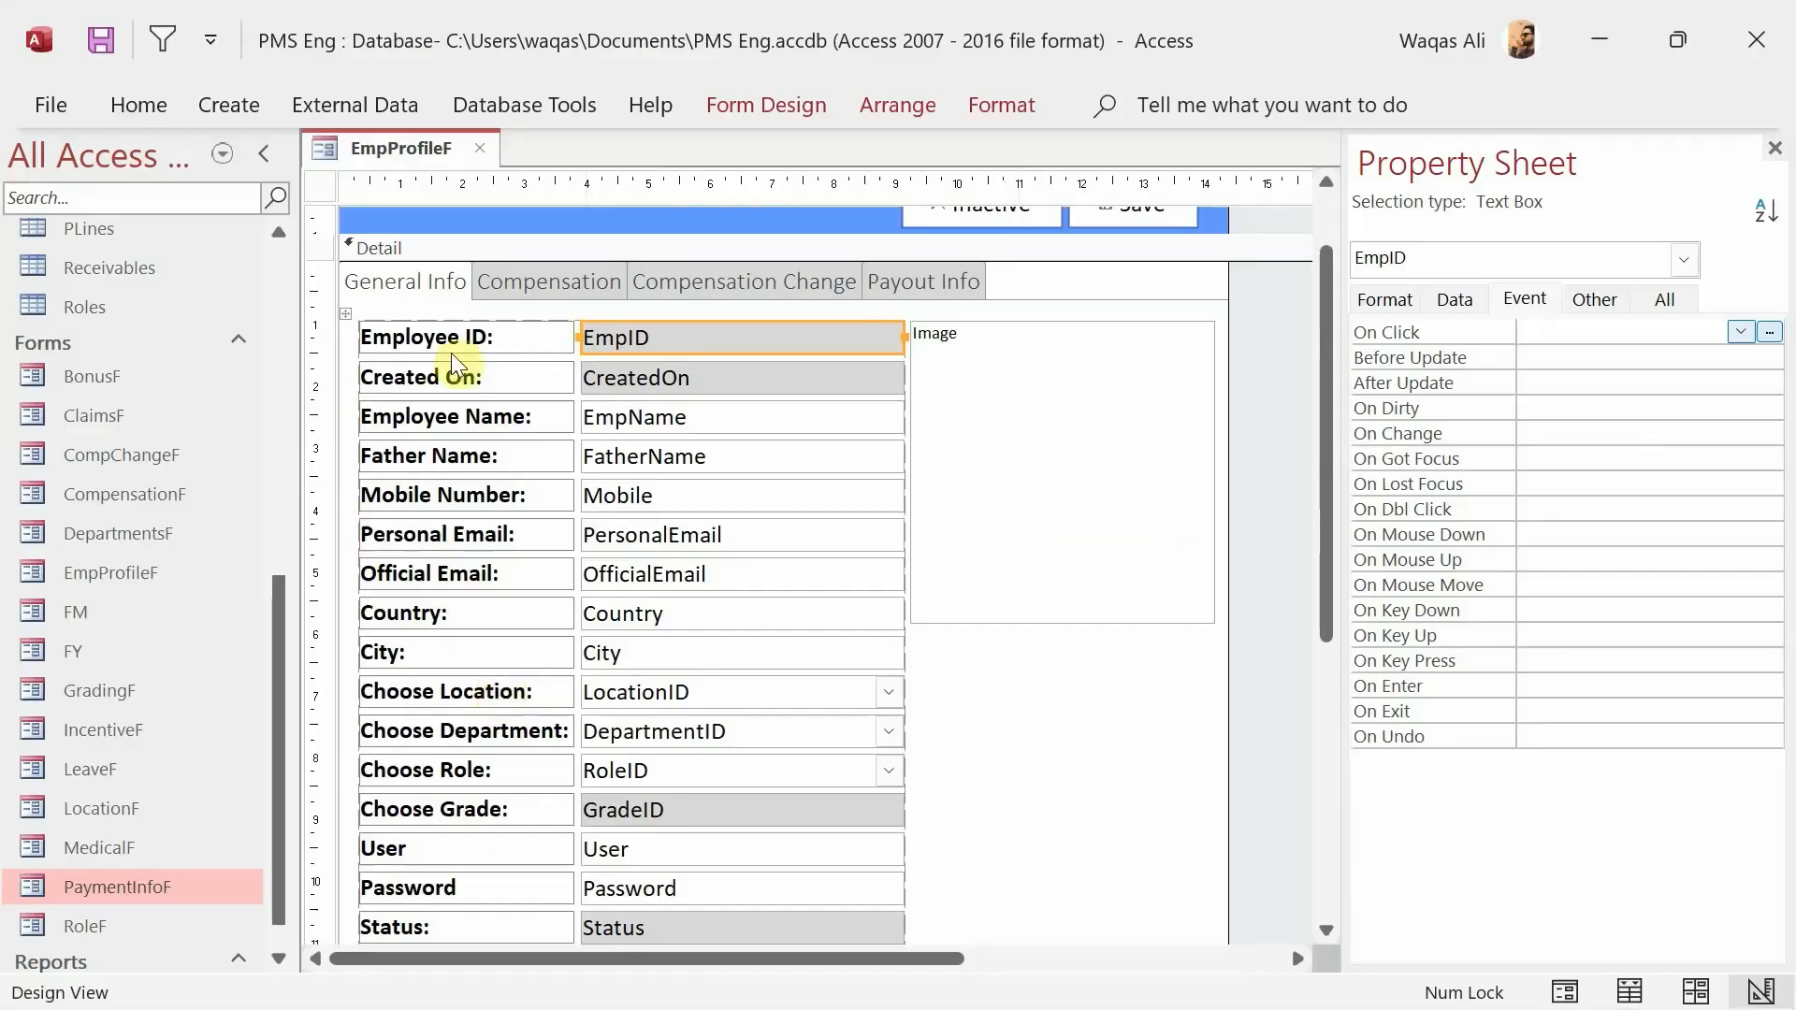
right_click(148, 890)
left_click(357, 463)
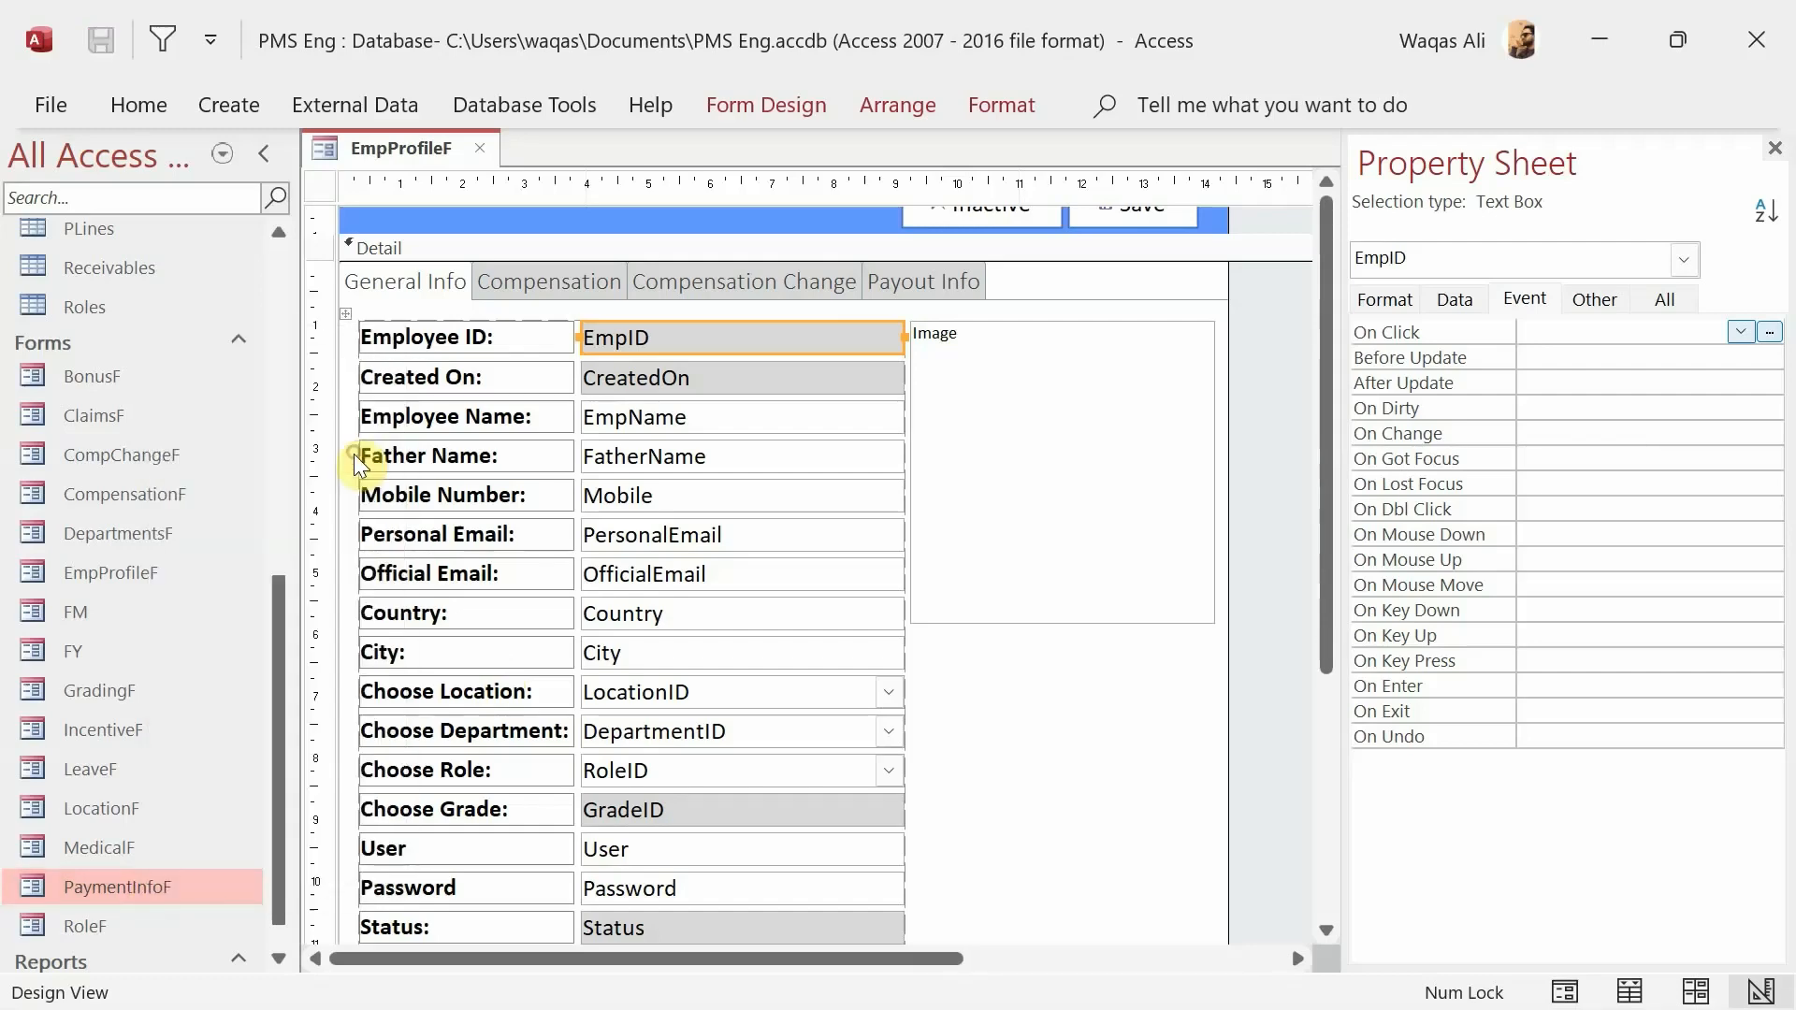
left_click(397, 148)
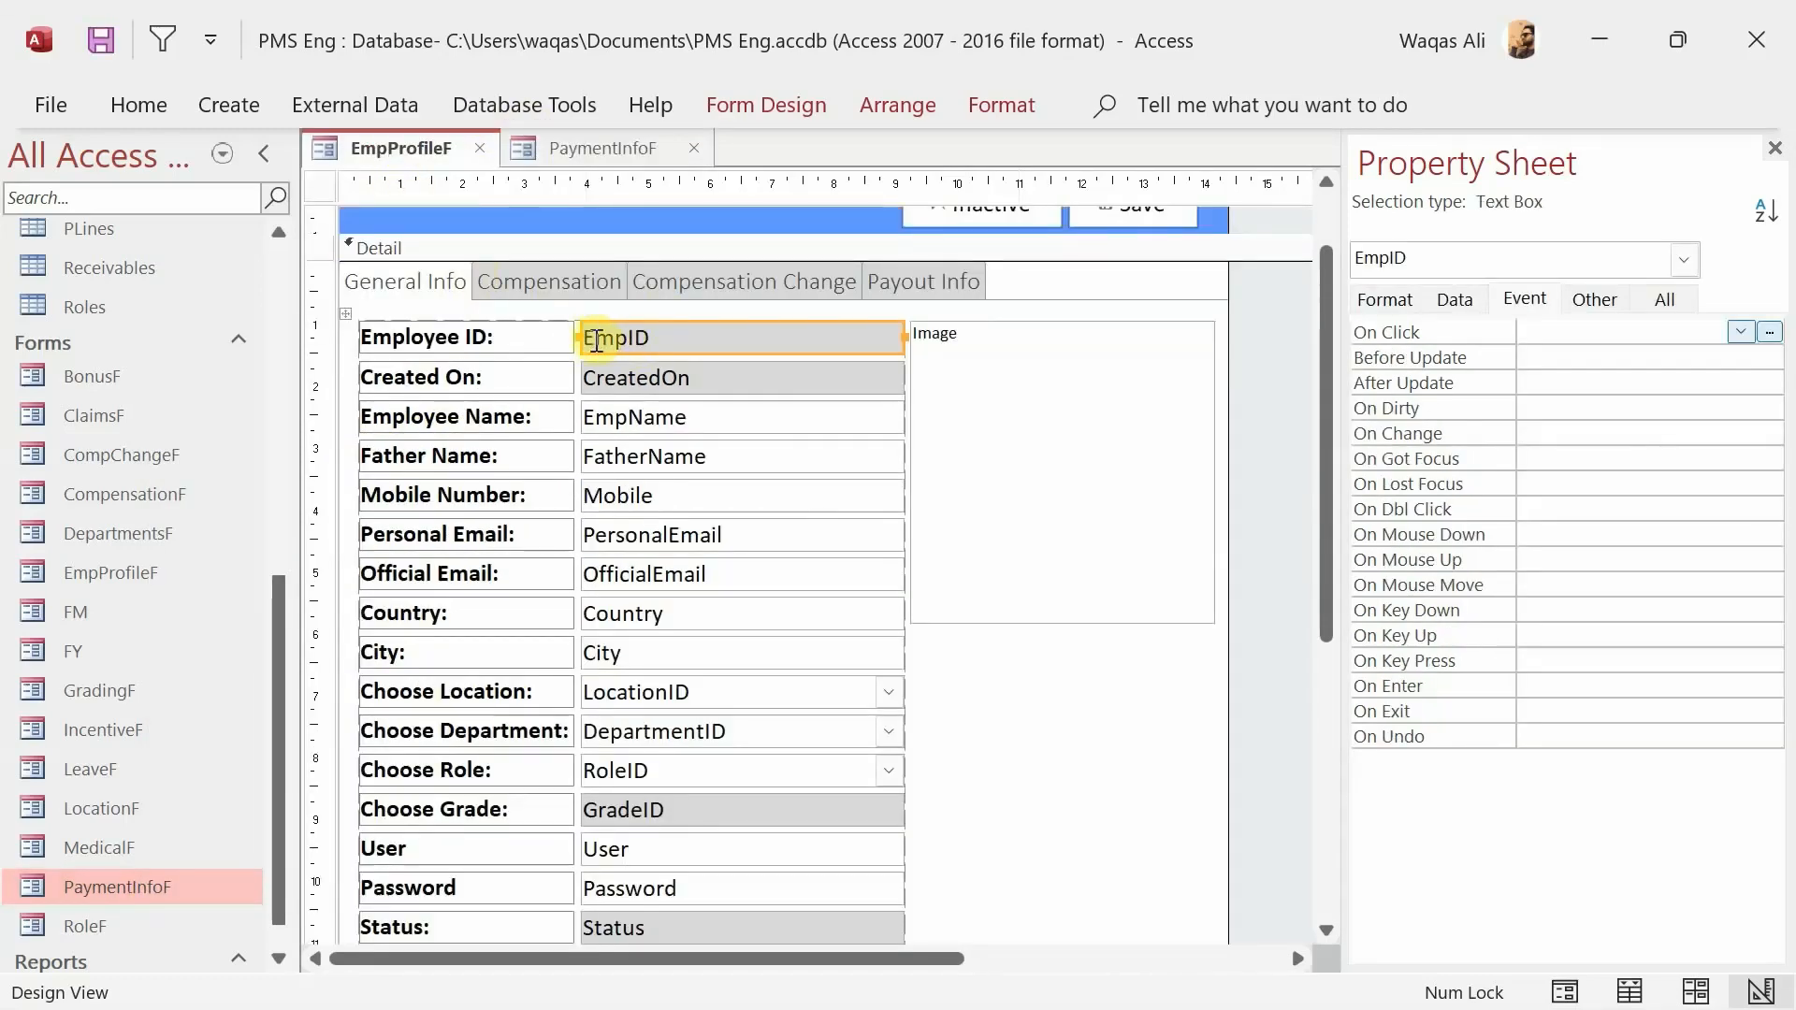
left_click(557, 156)
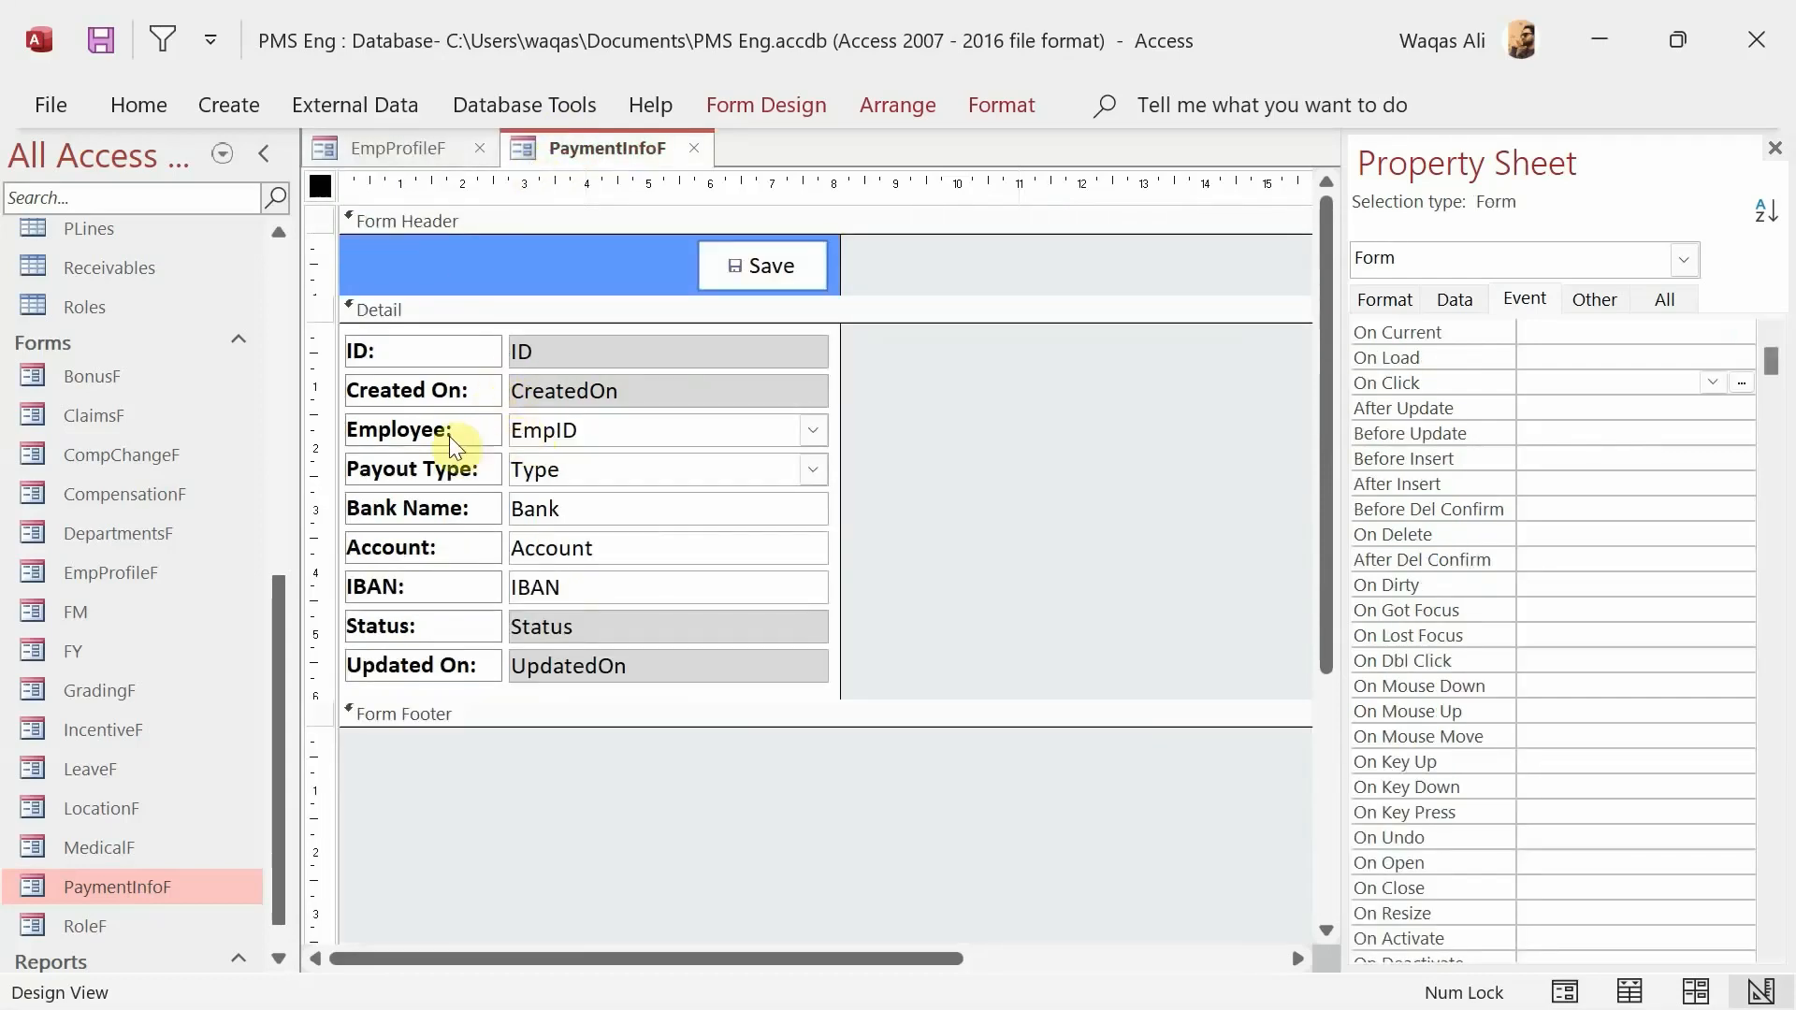
left_click(567, 443)
- Begin an assignment below the OpenForm statement with Forms!PaymentInfoF!EmpID = as its target
key("alt+F11")
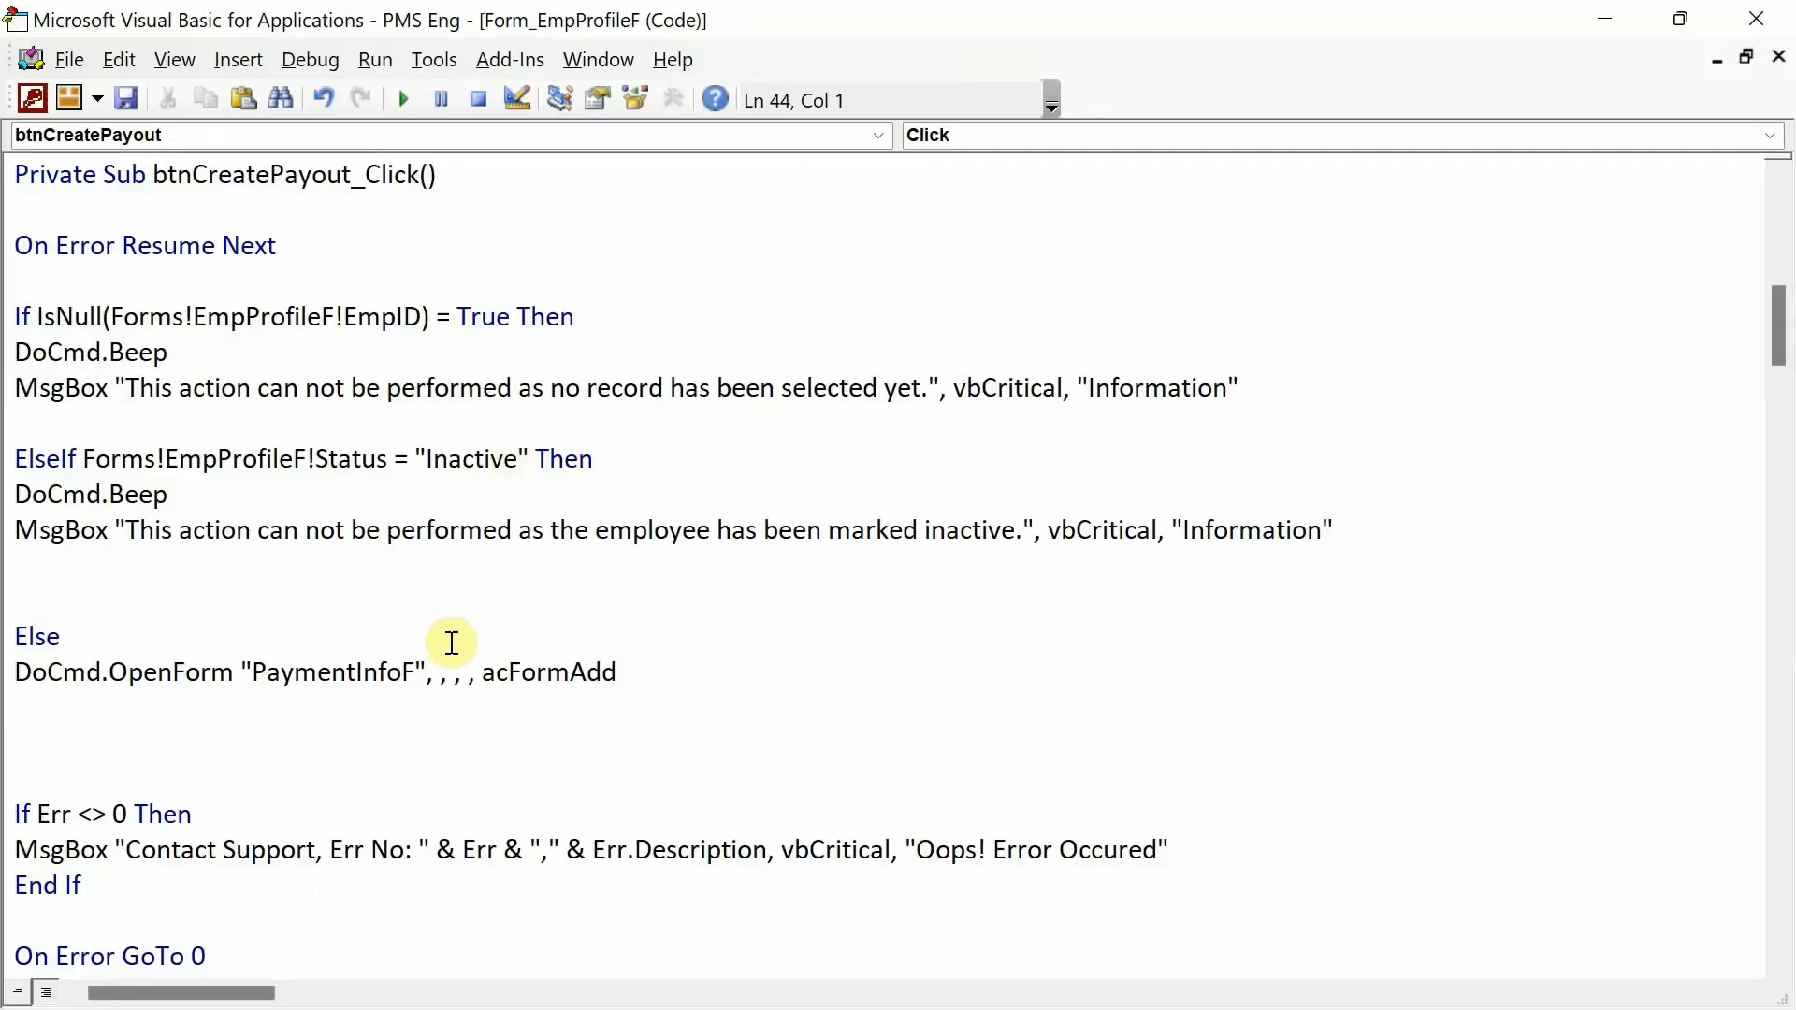
type("Forms")
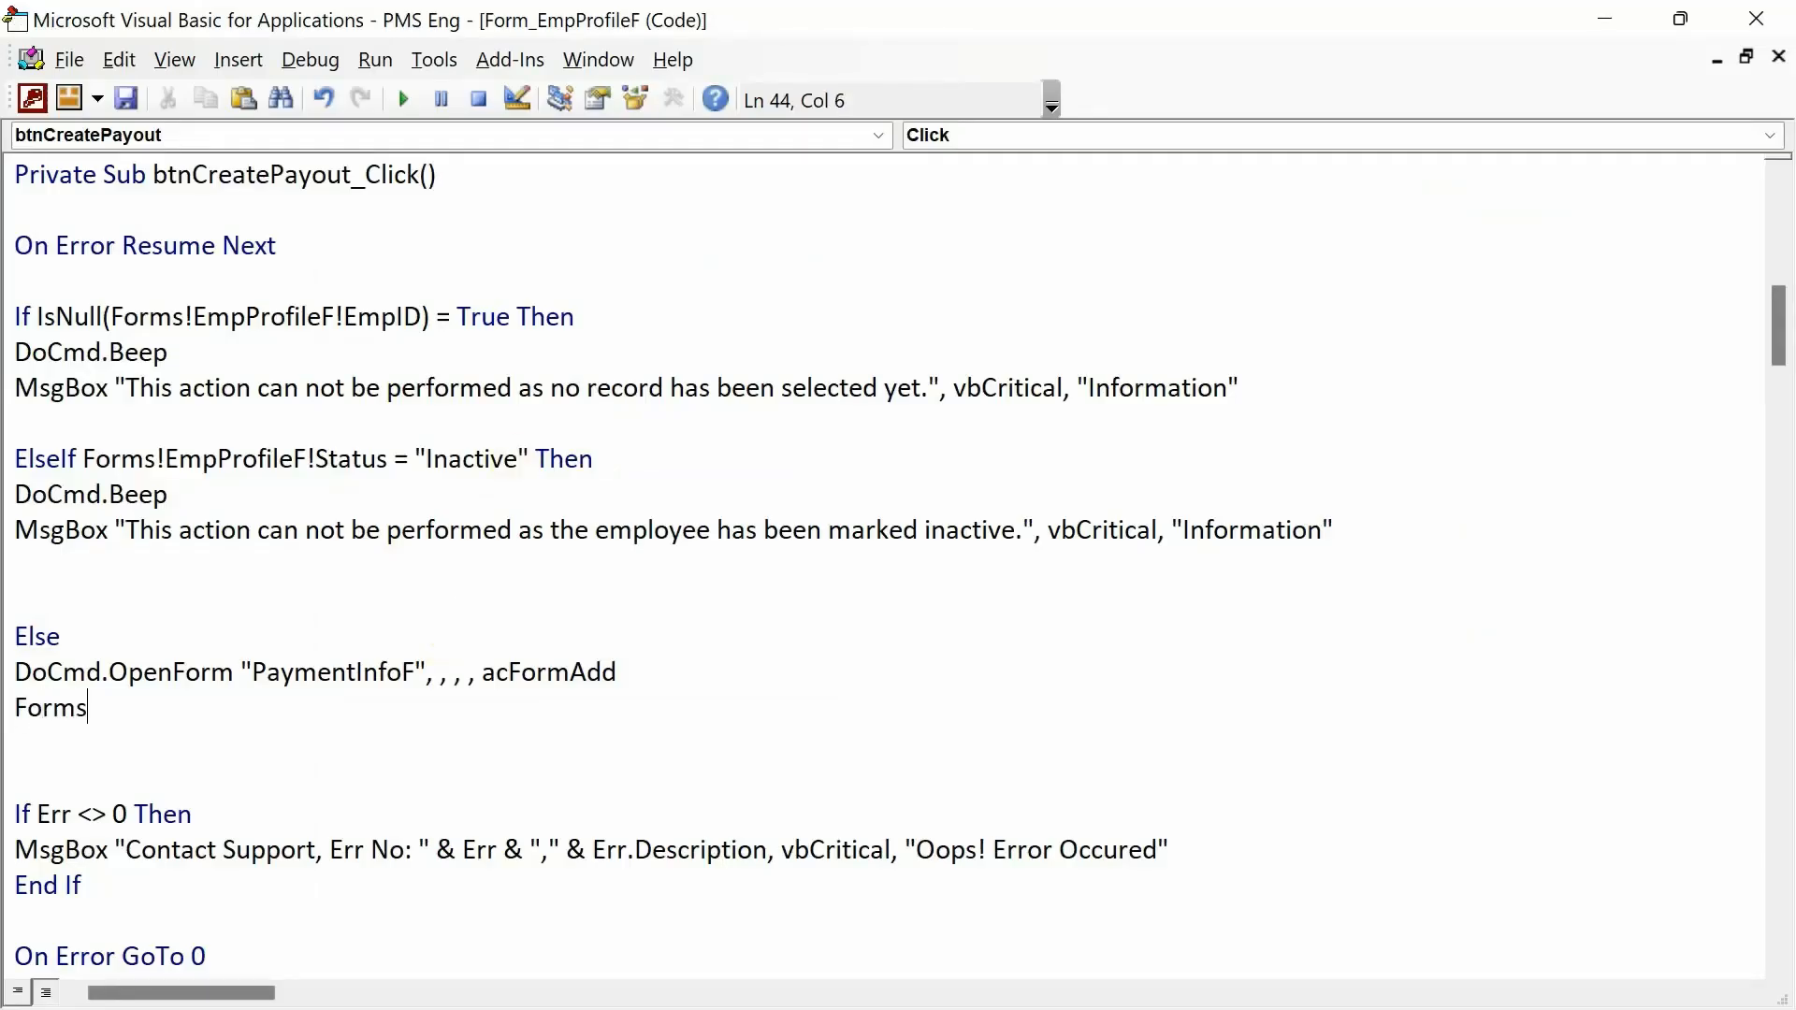
type("!")
key("alt+F11")
key("alt+F11")
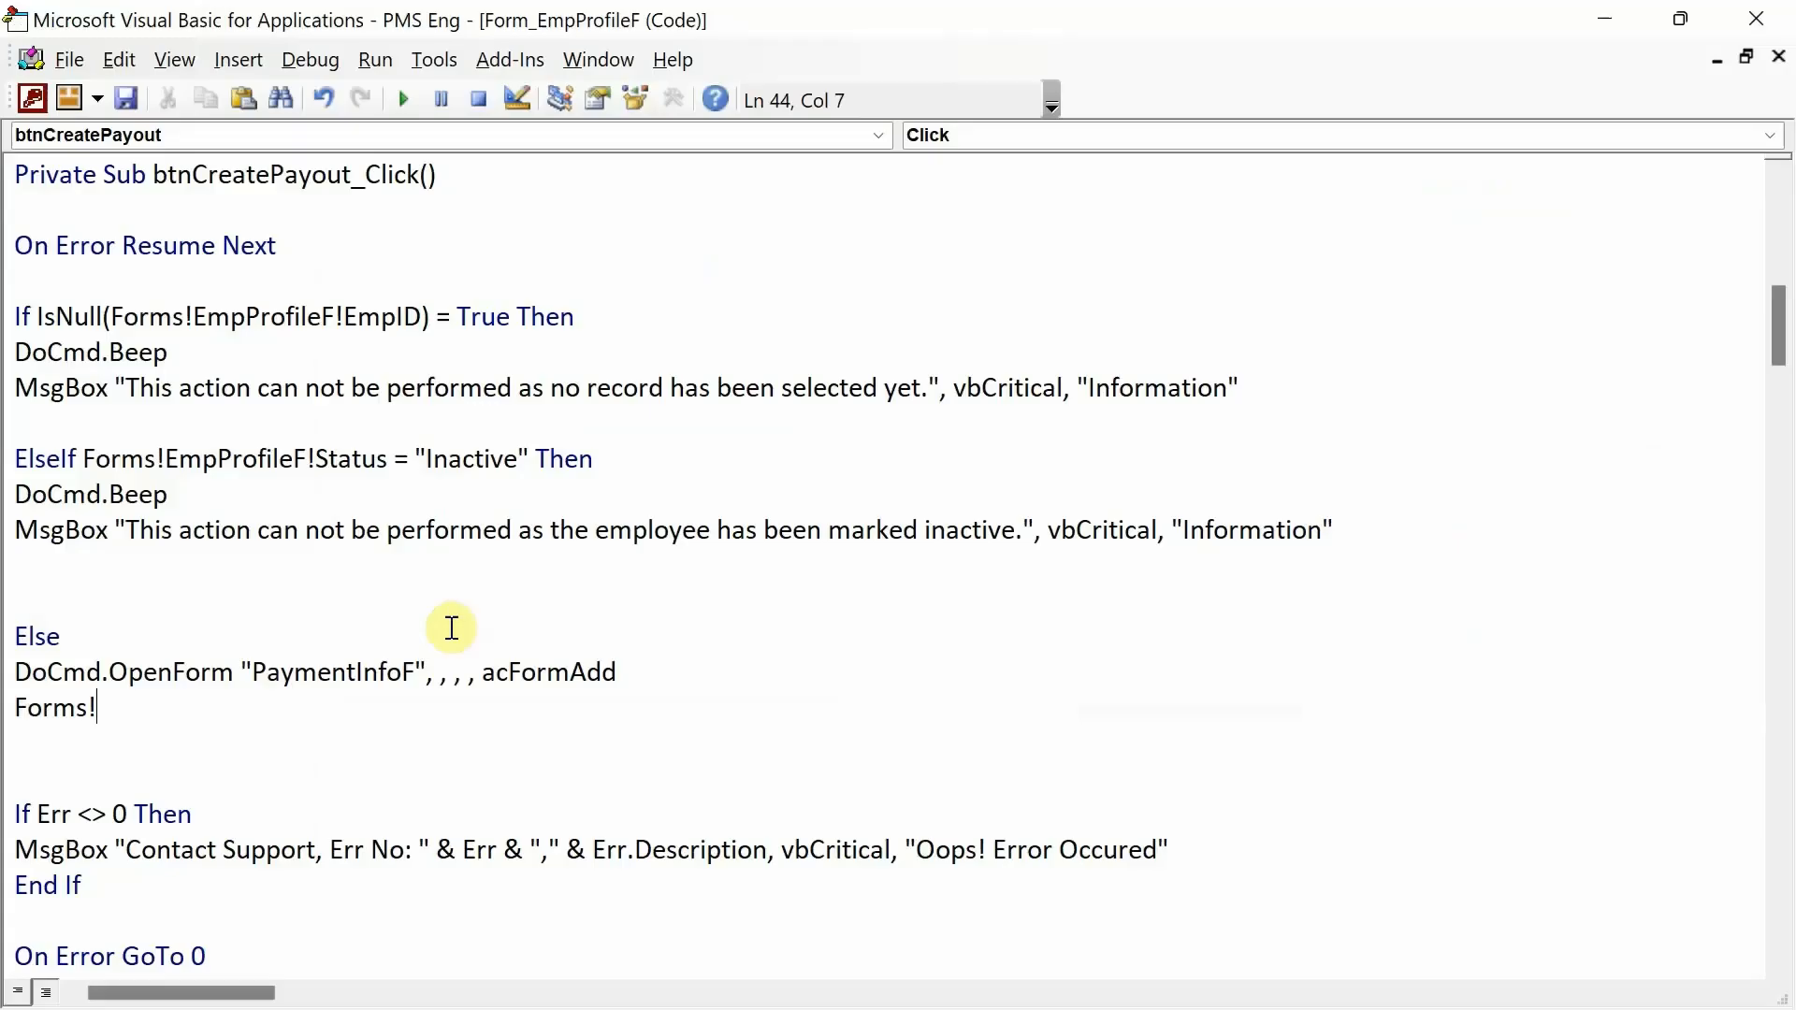
type("PaymentInfoF")
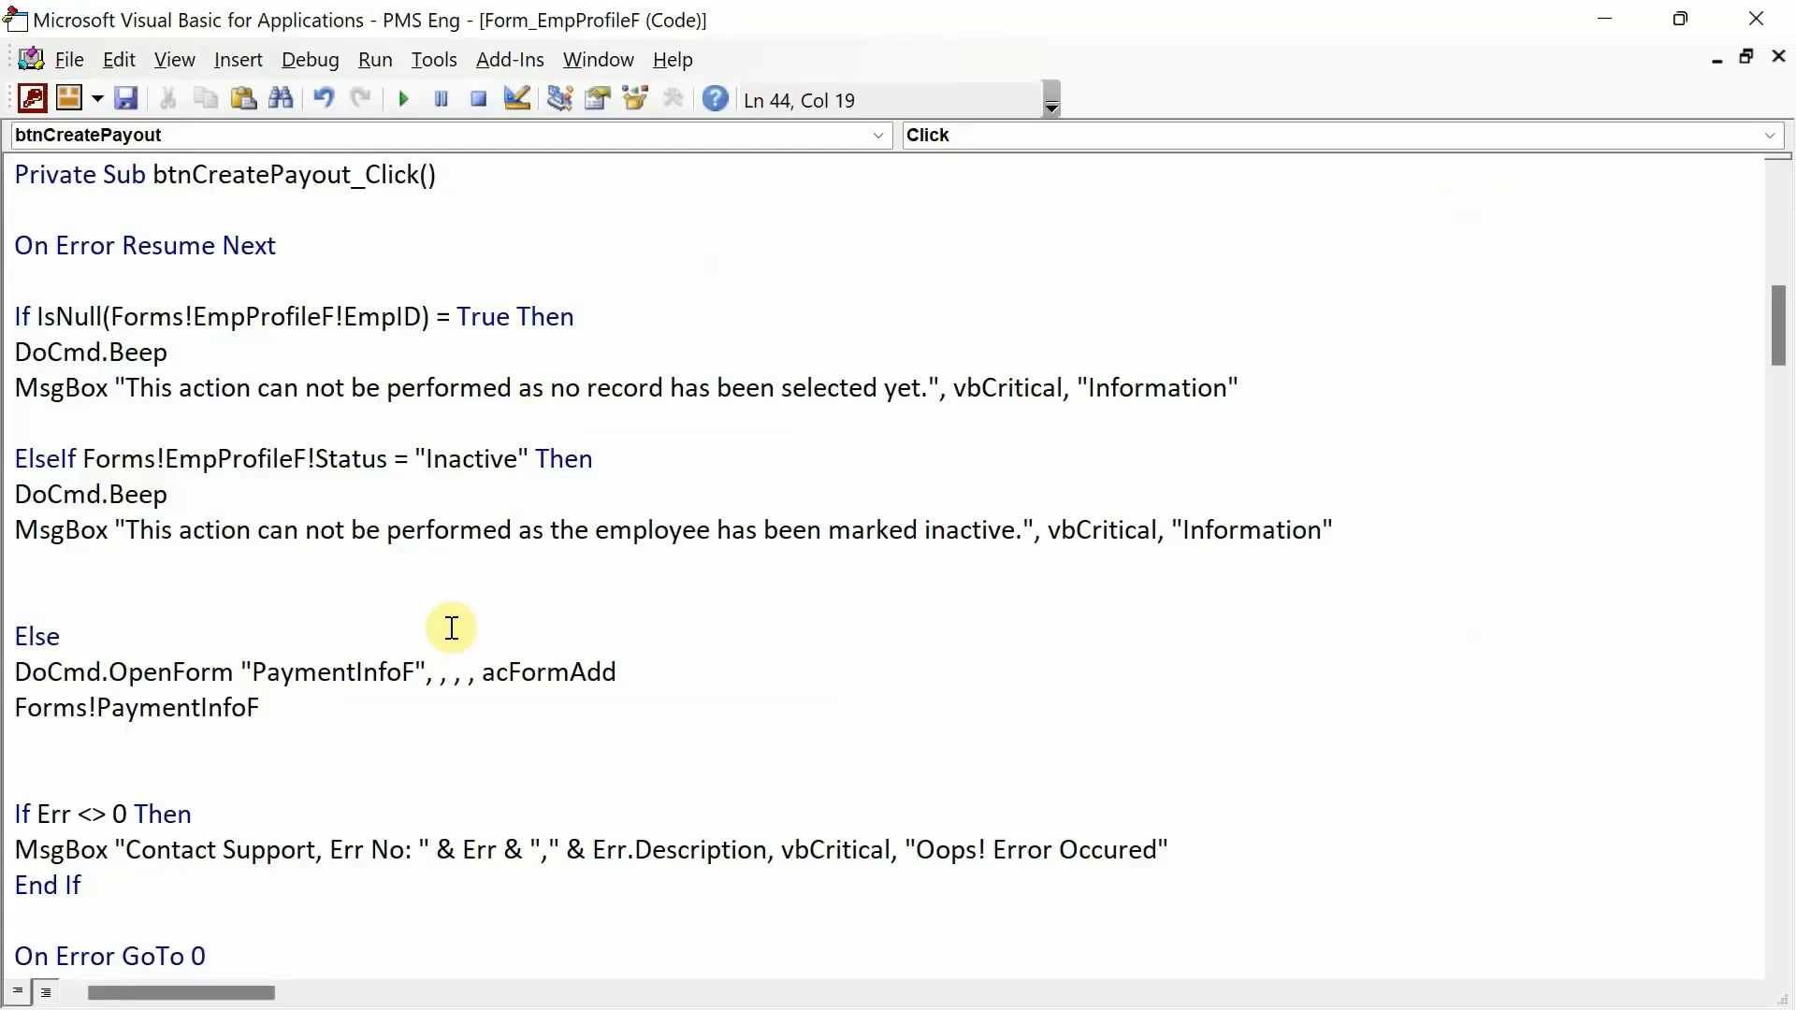
type("!EmpID = ")
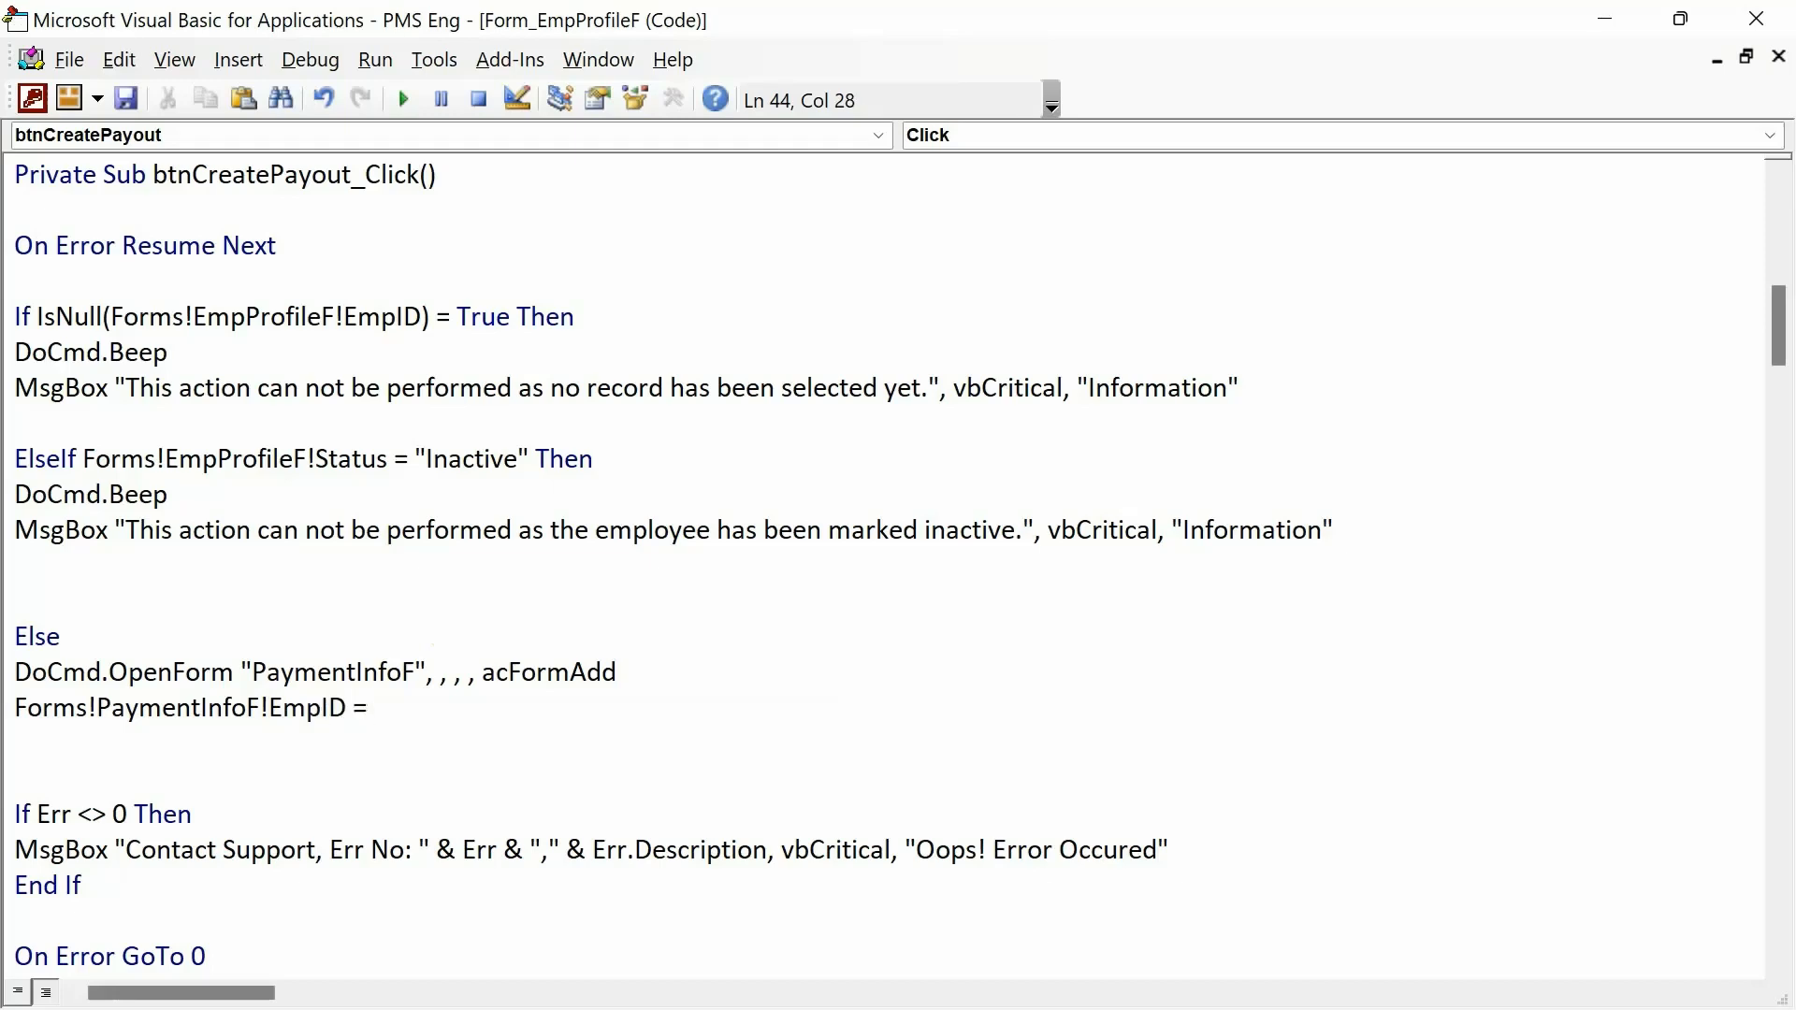
- Complete the assignment with Forms!EmpProfileF!EmpID as its source value, matching the profile form's name in the database
type("Forms!")
type("EmpP")
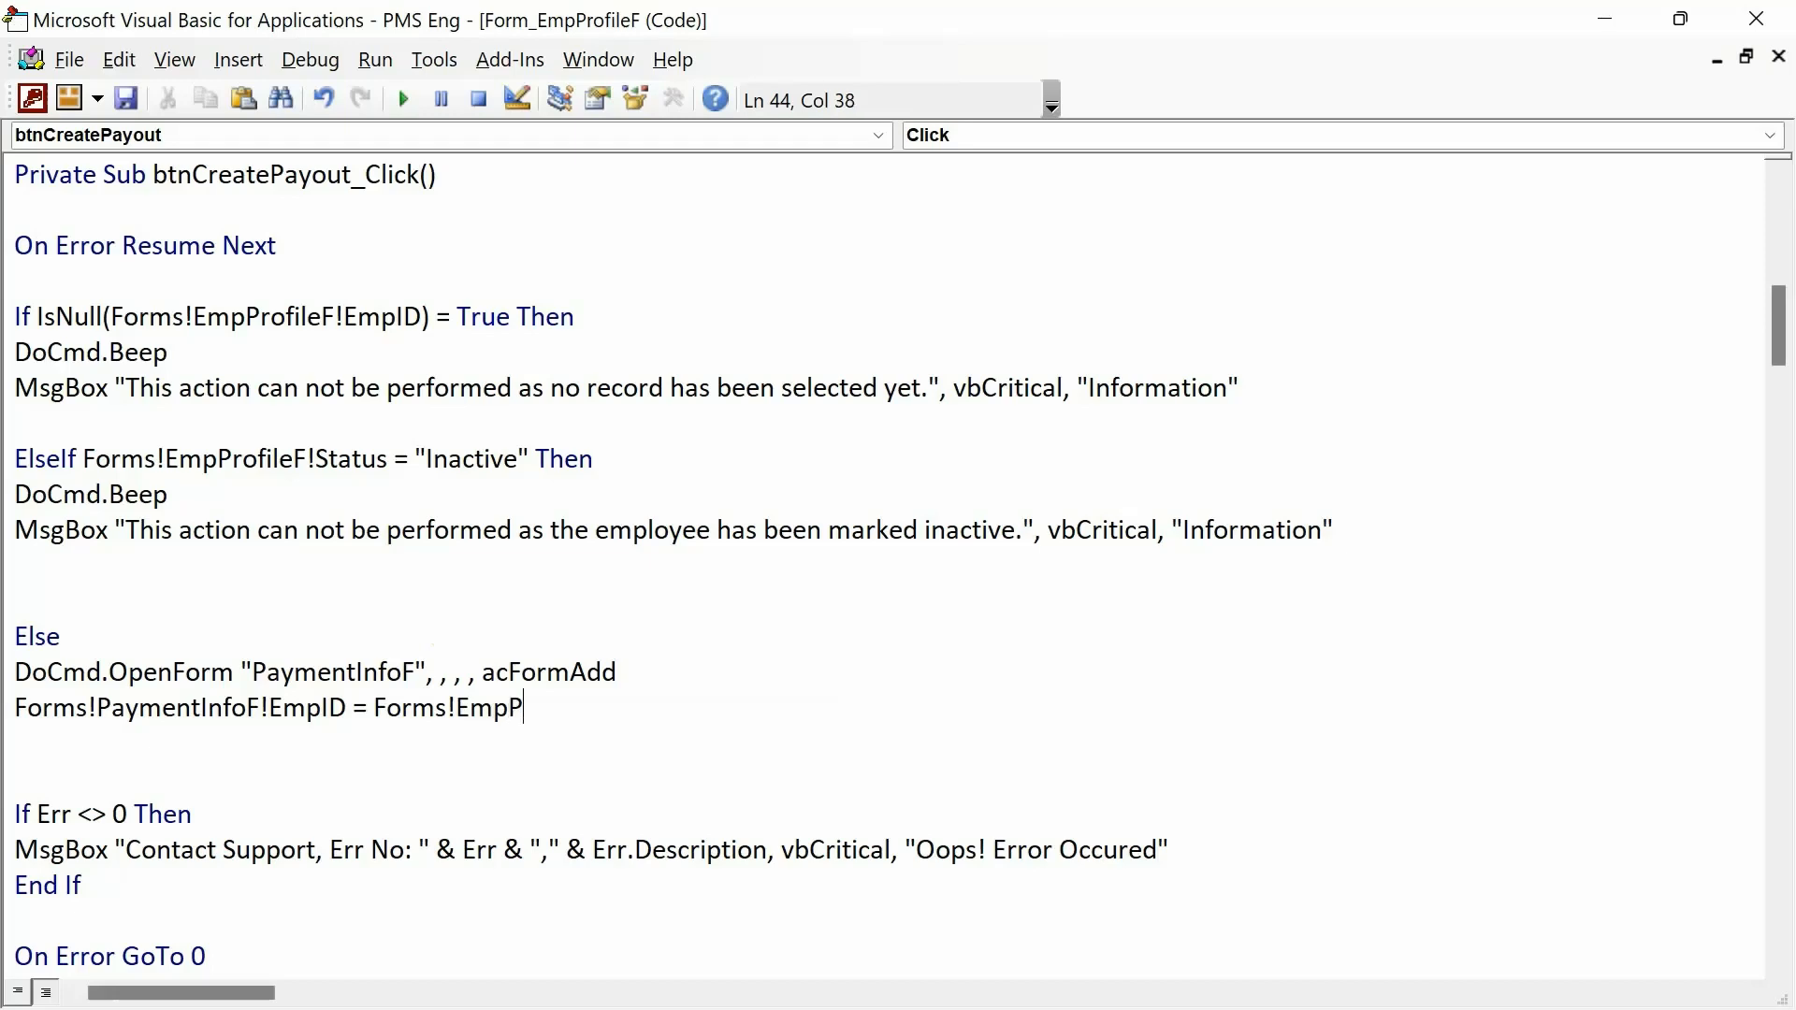
type("rofile")
key("alt+F11")
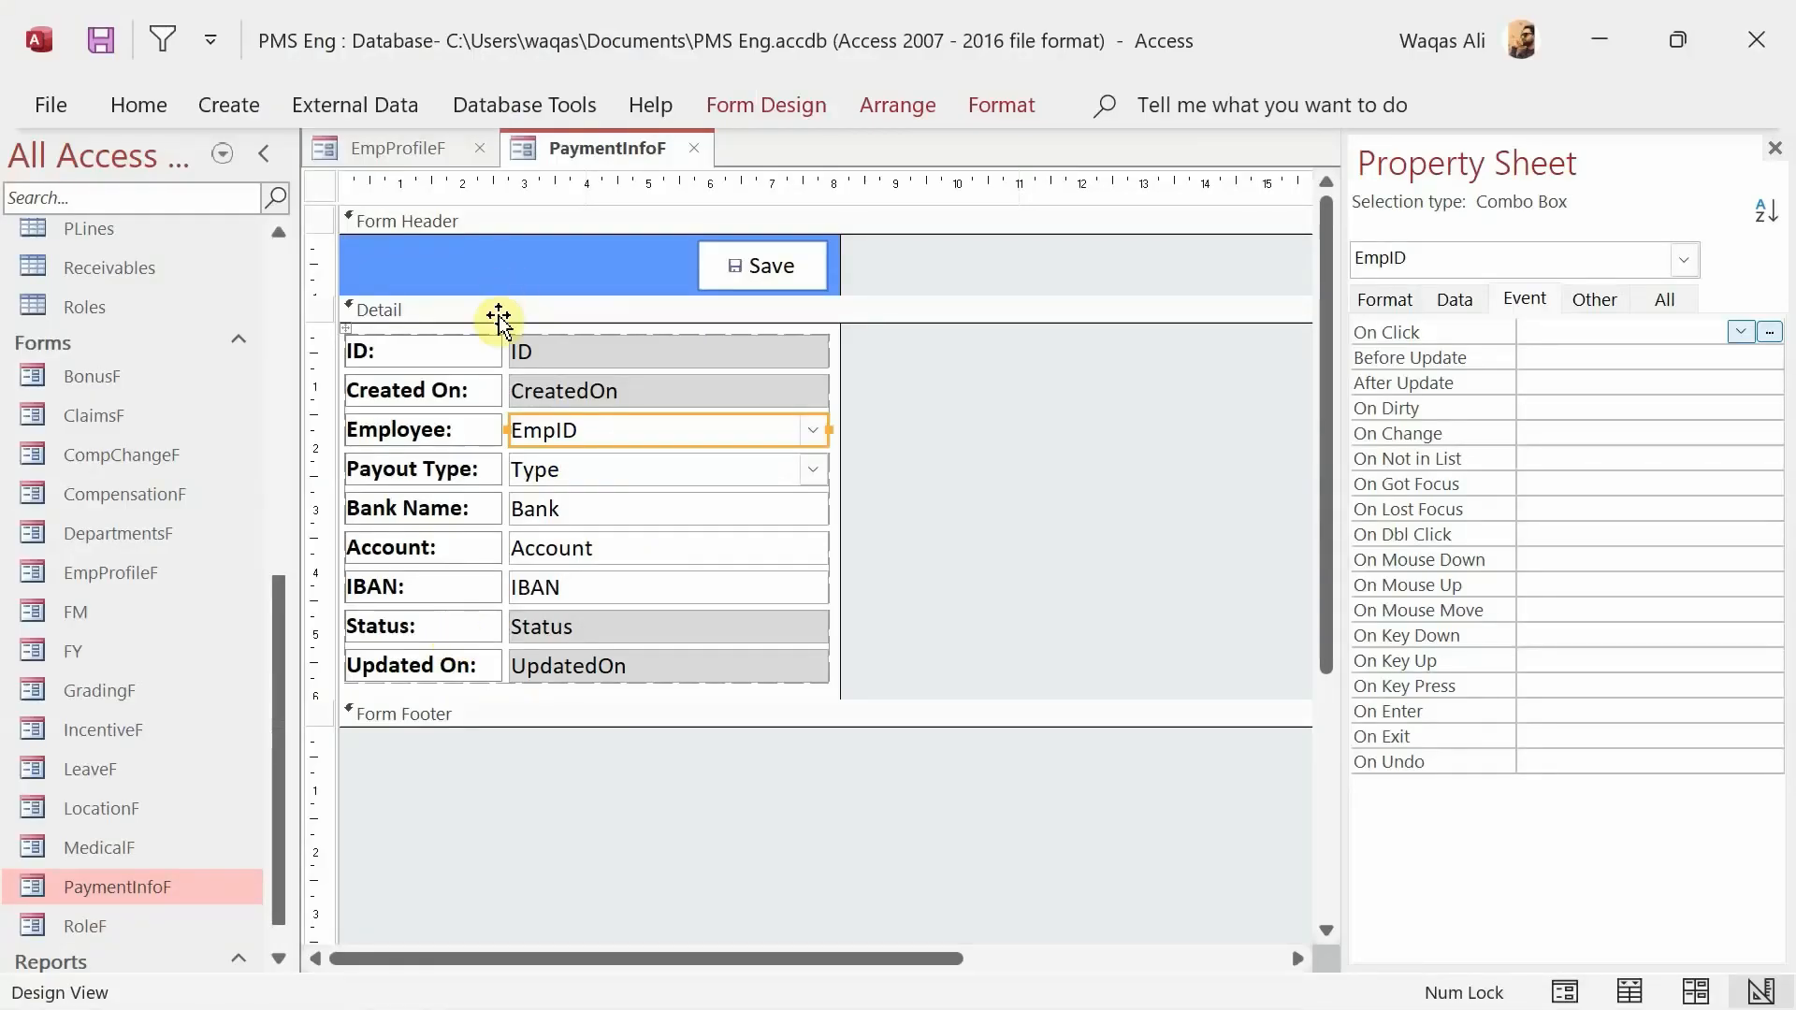
key("alt+F11")
type("F")
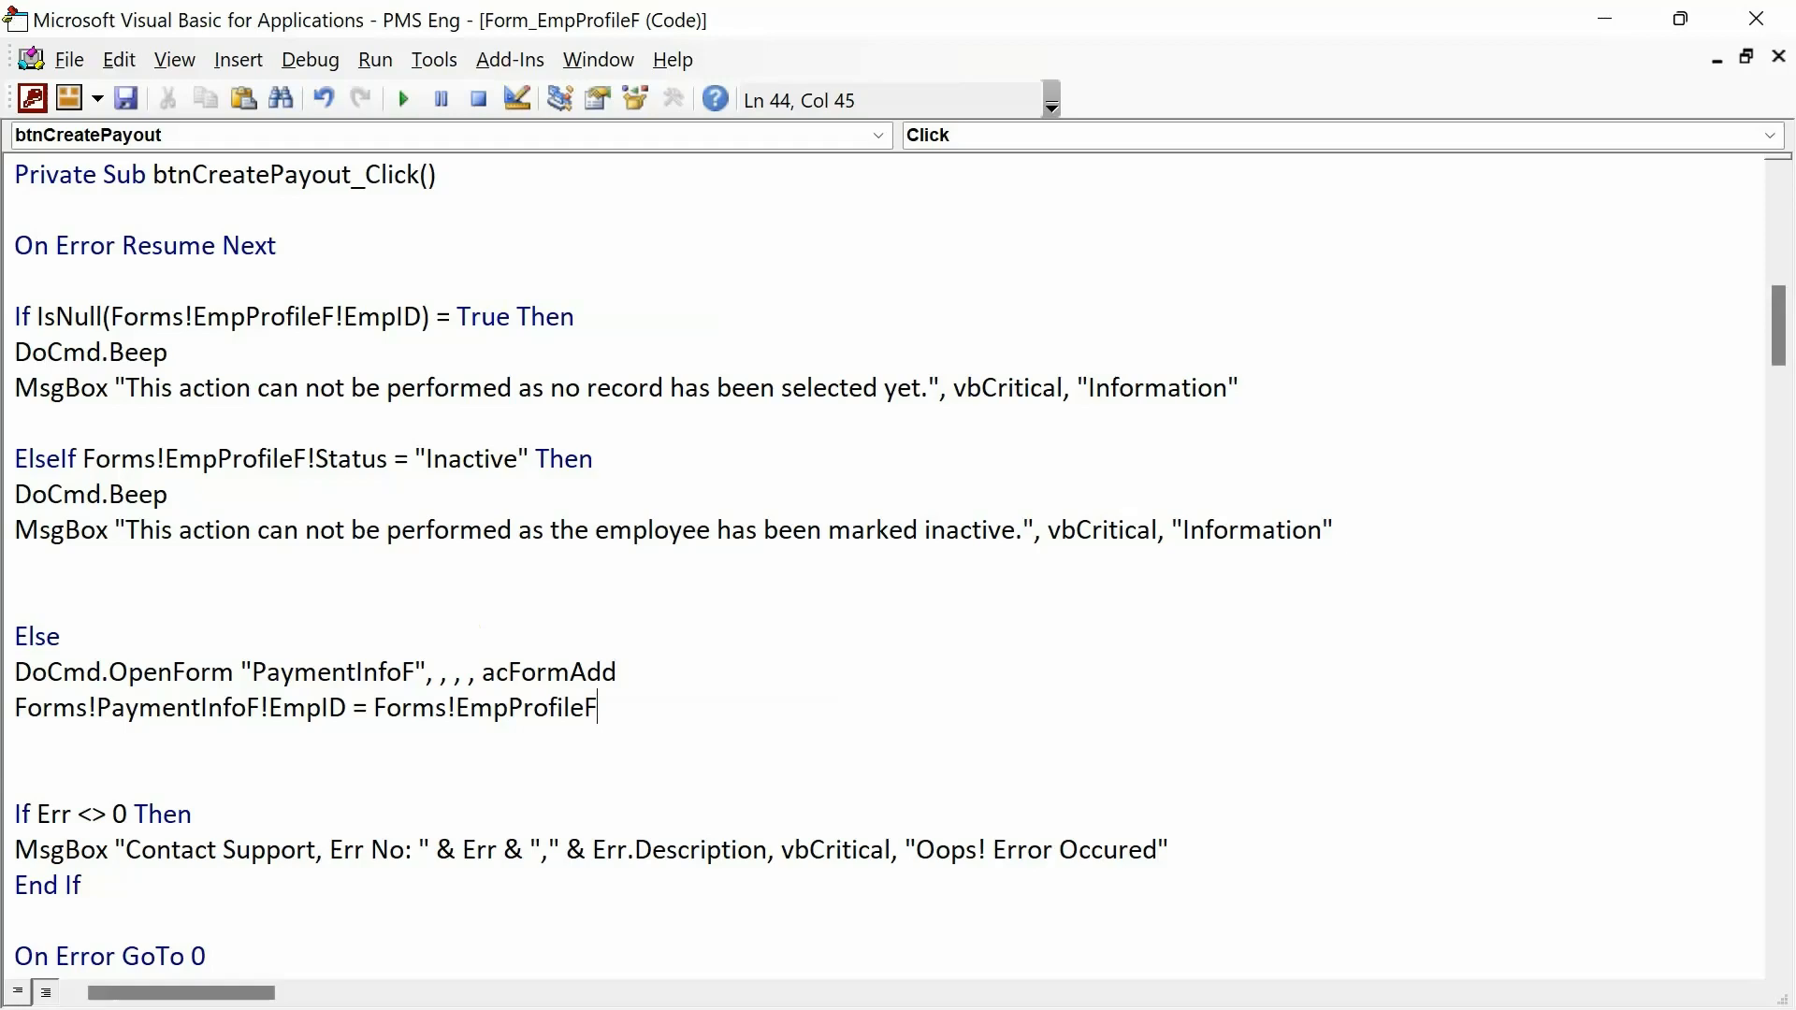
type("!Empid")
key("Return")
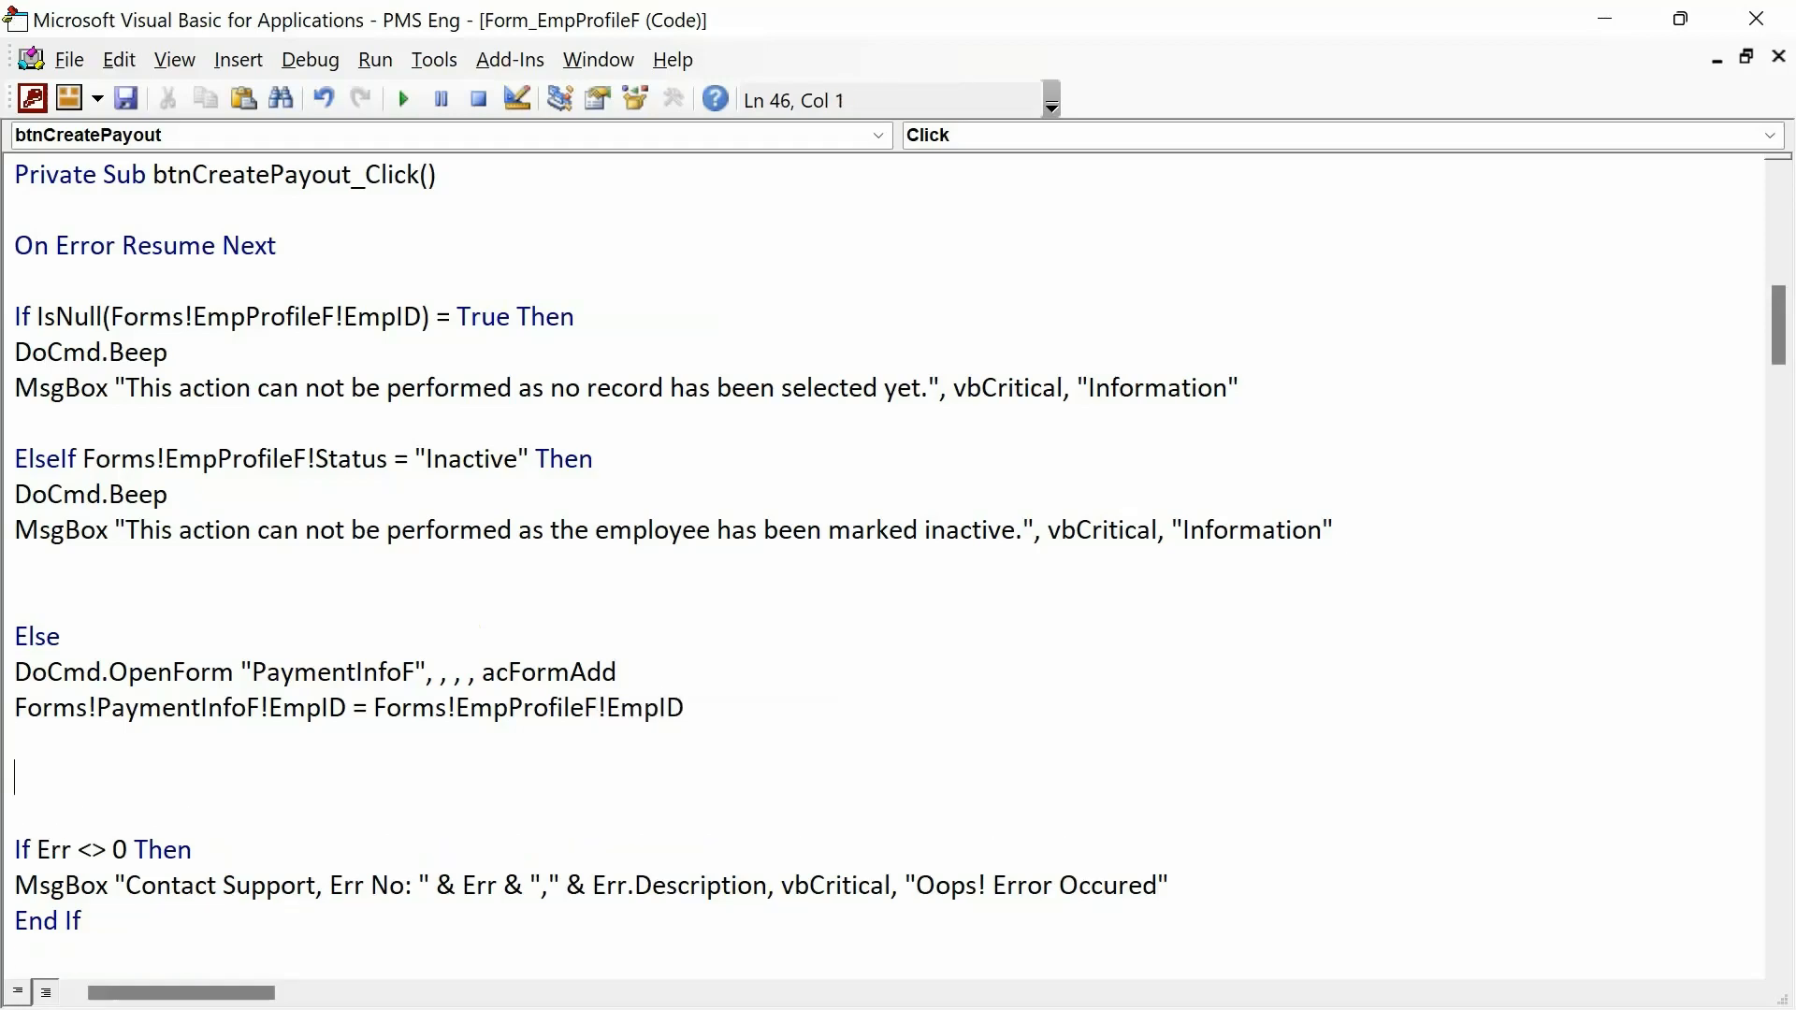
- Close the Else block with End If and remove the extra blank line below it
type("end if")
key("Down")
key("Delete")
- Review the EmpID assignment line against the EmpID fields on the EmpProfileF and PaymentInfoF forms
left_click_drag(734, 709, 5, 718)
left_click(312, 665)
key("alt+F11")
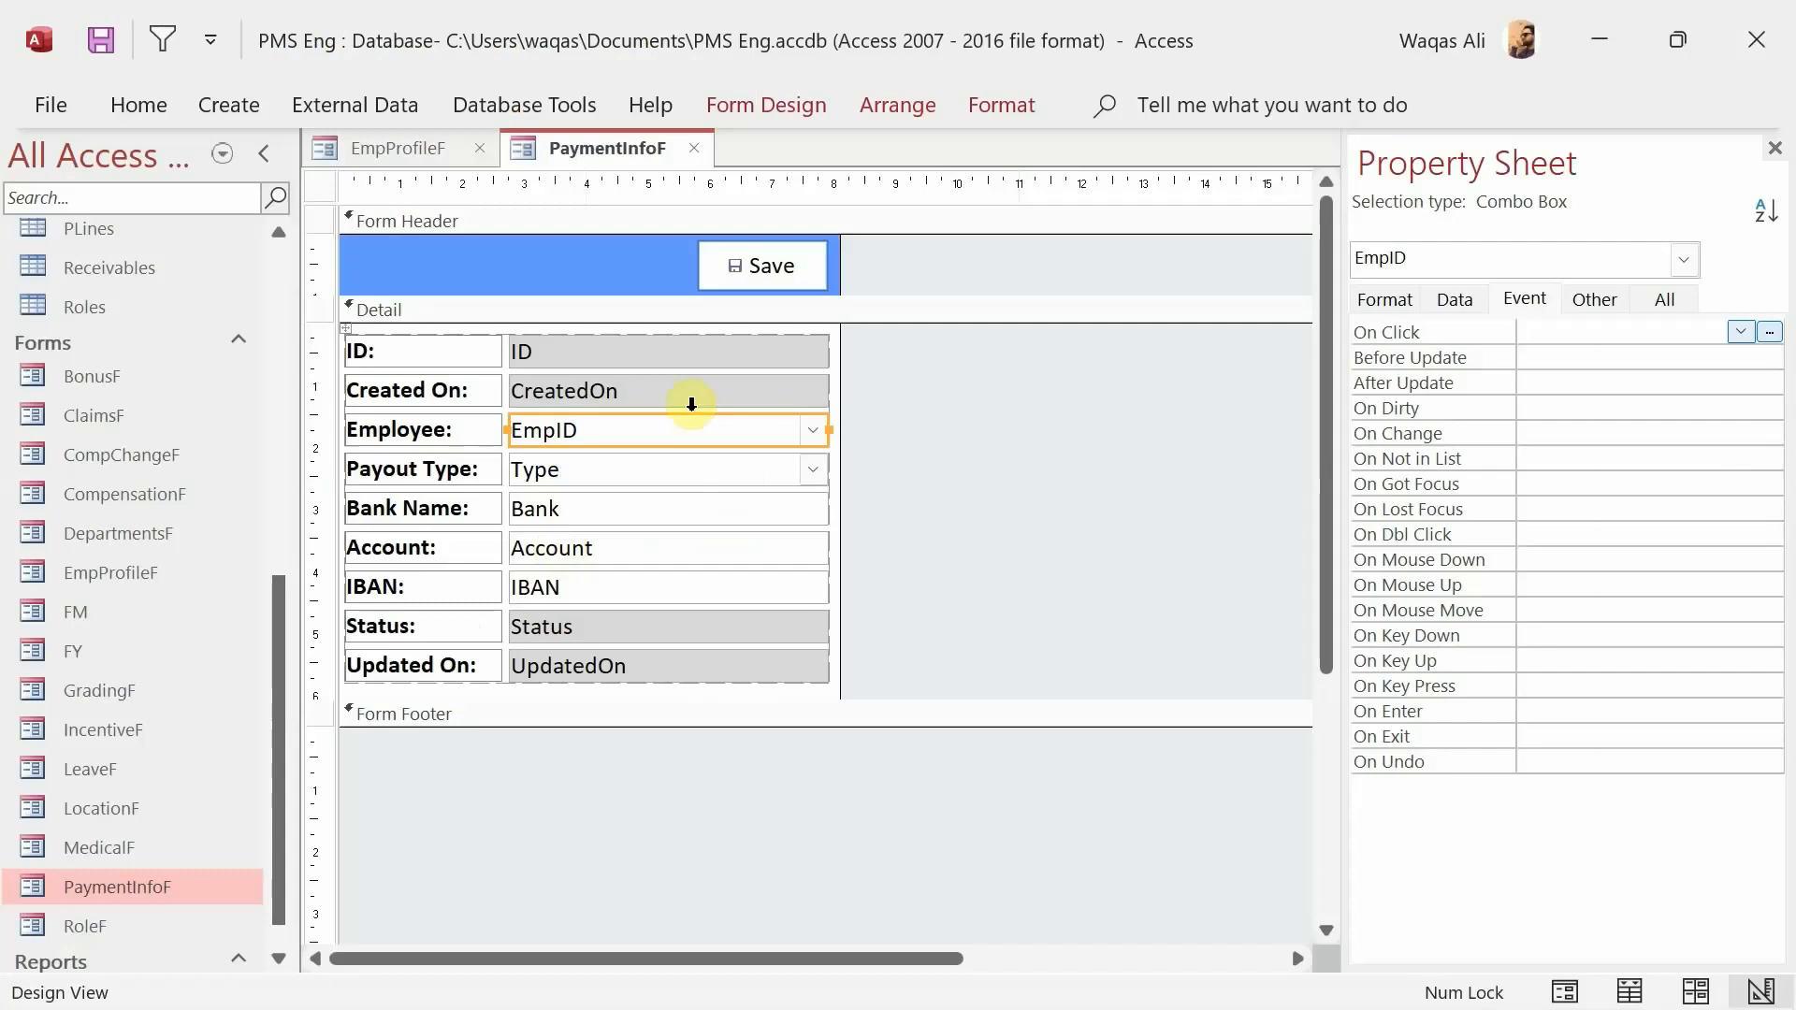
left_click(337, 147)
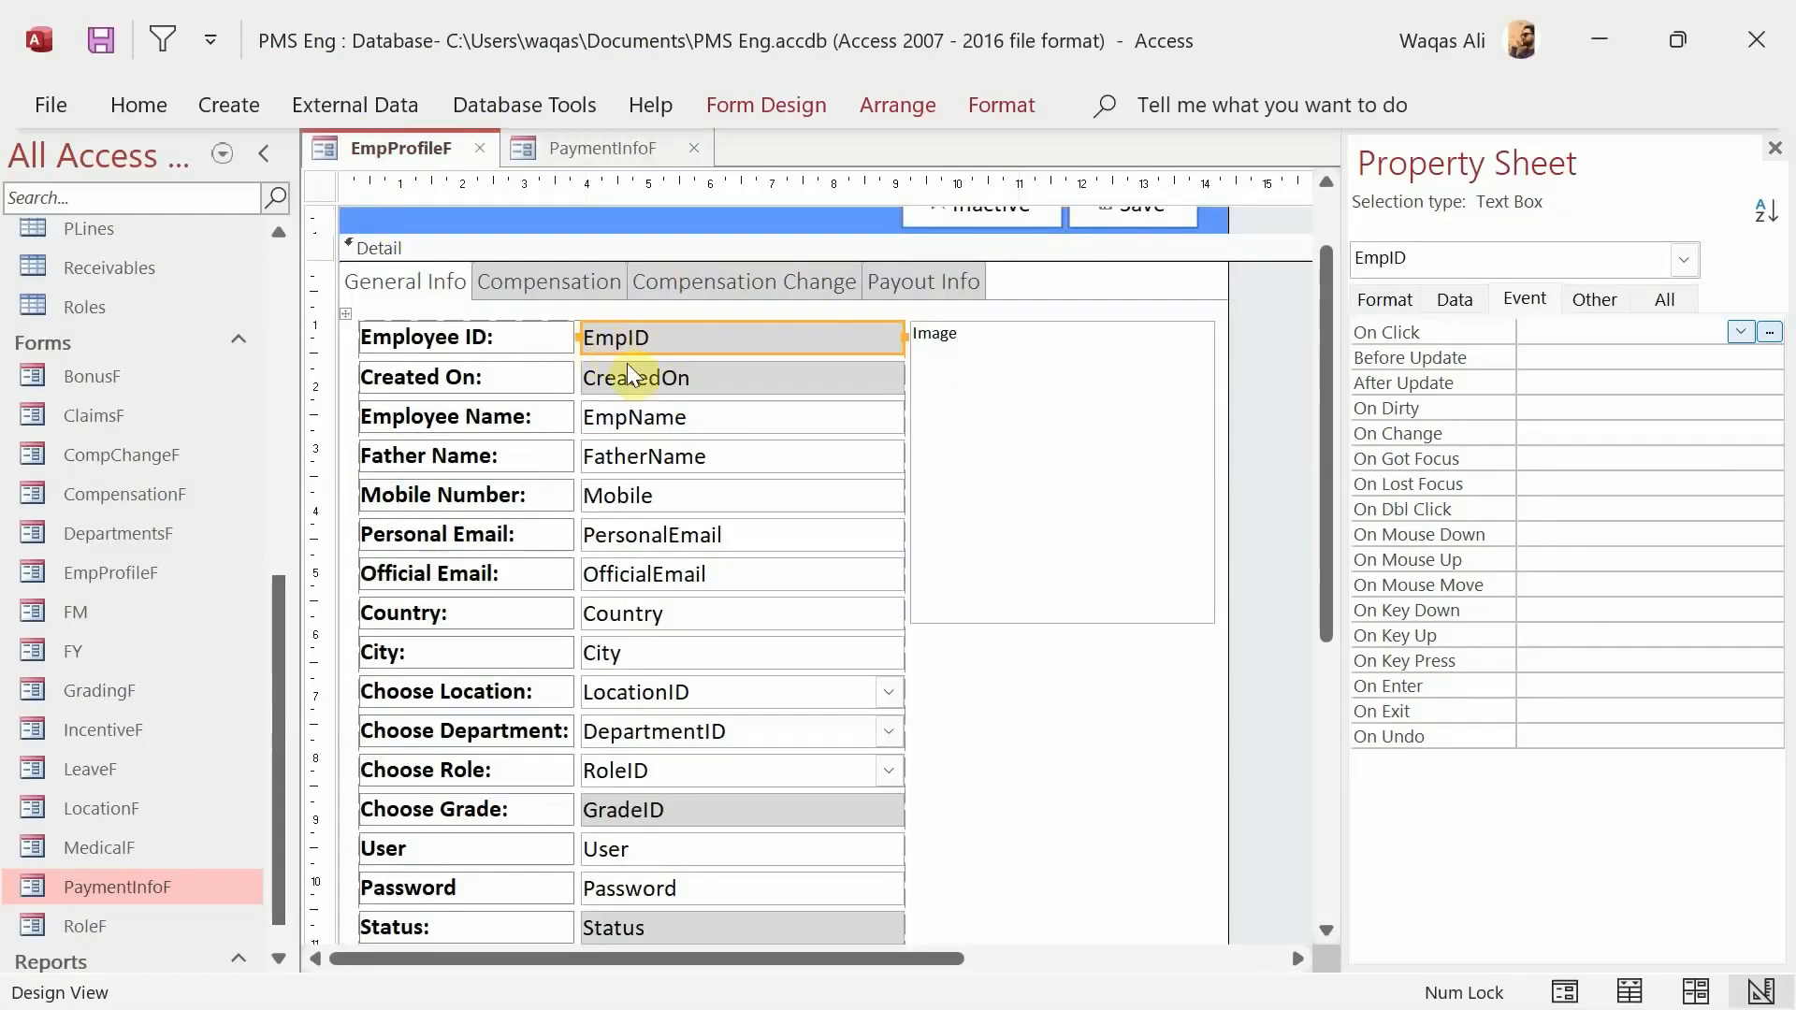
left_click(598, 146)
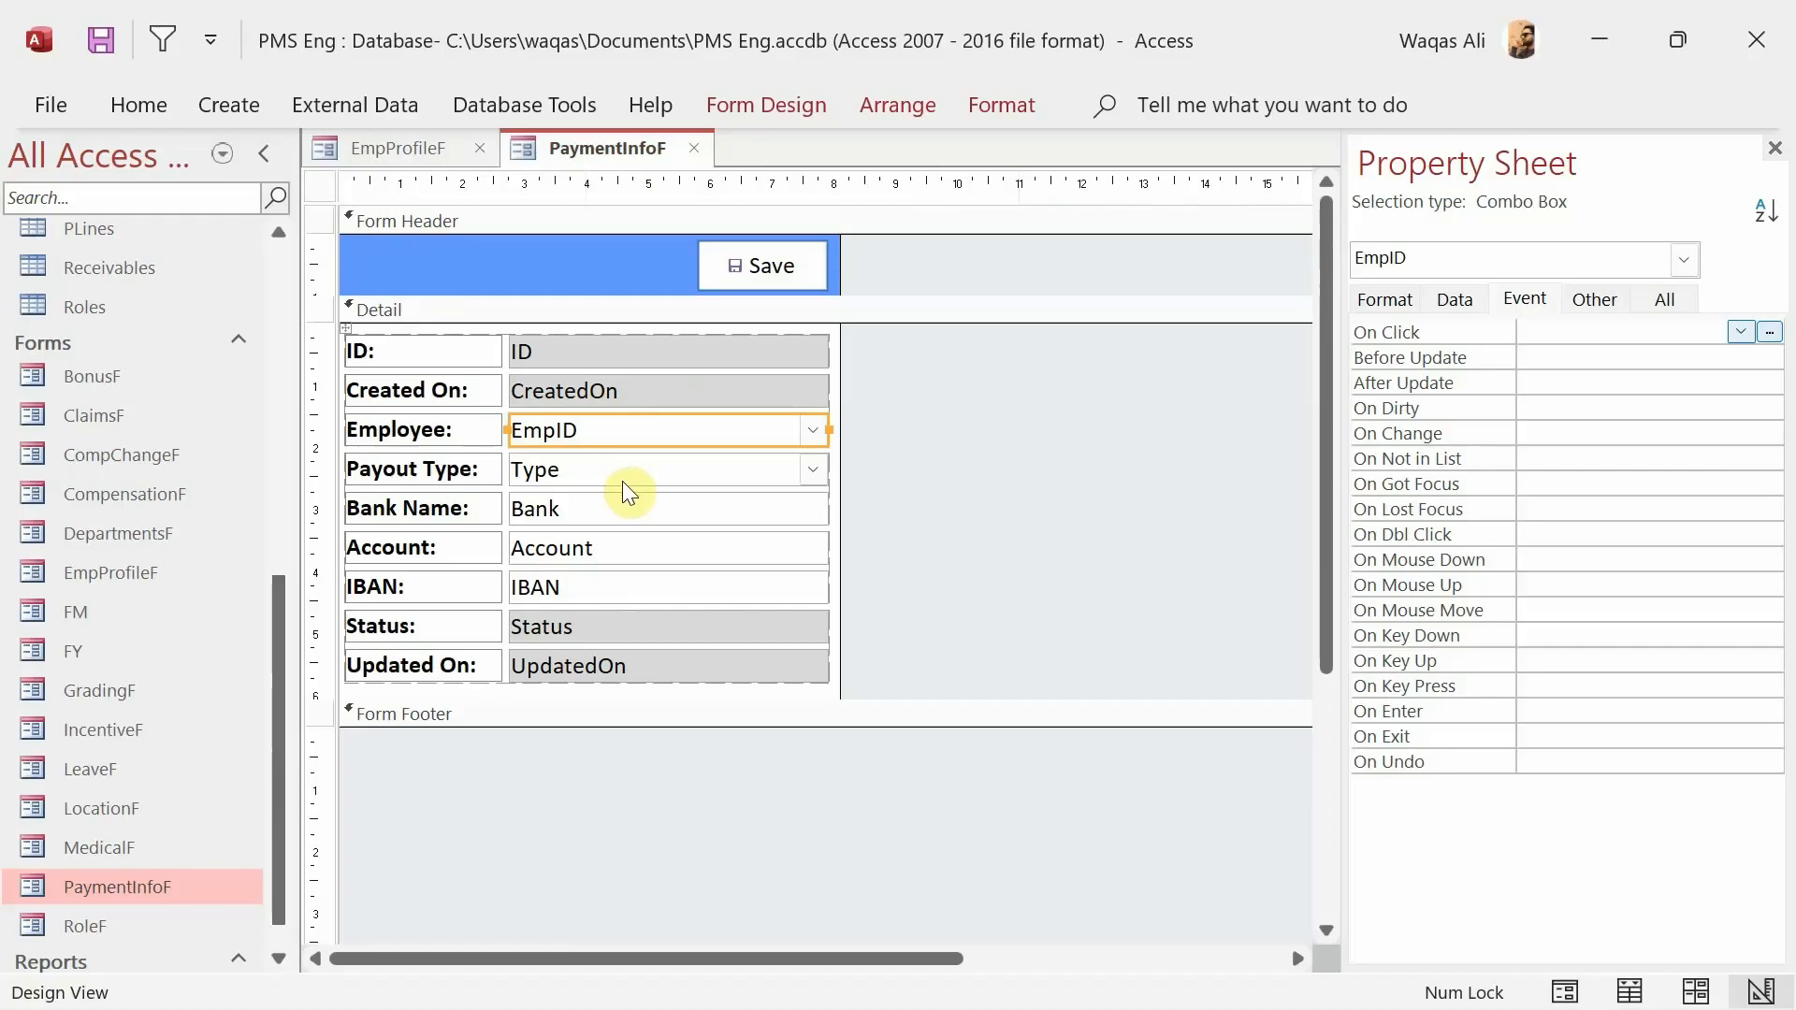
key("alt+F11")
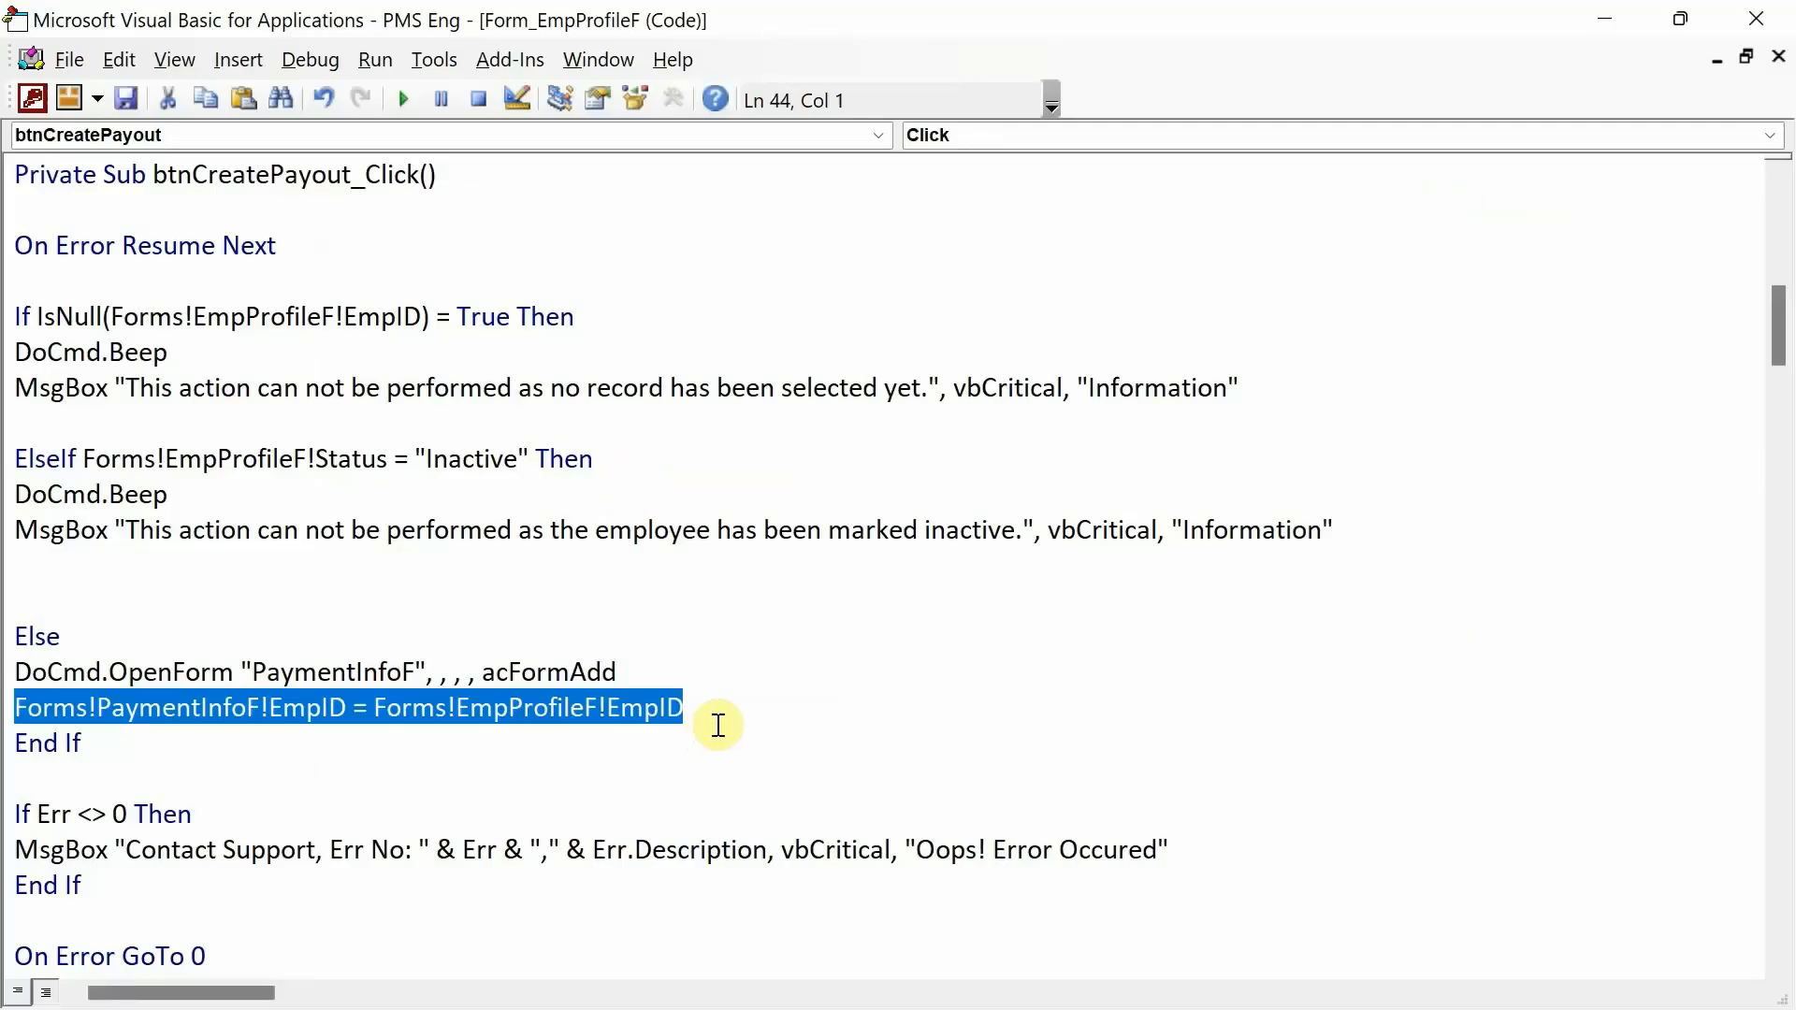
- Compile the PMS Eng project and save the btnCreatePayout code
left_click(298, 65)
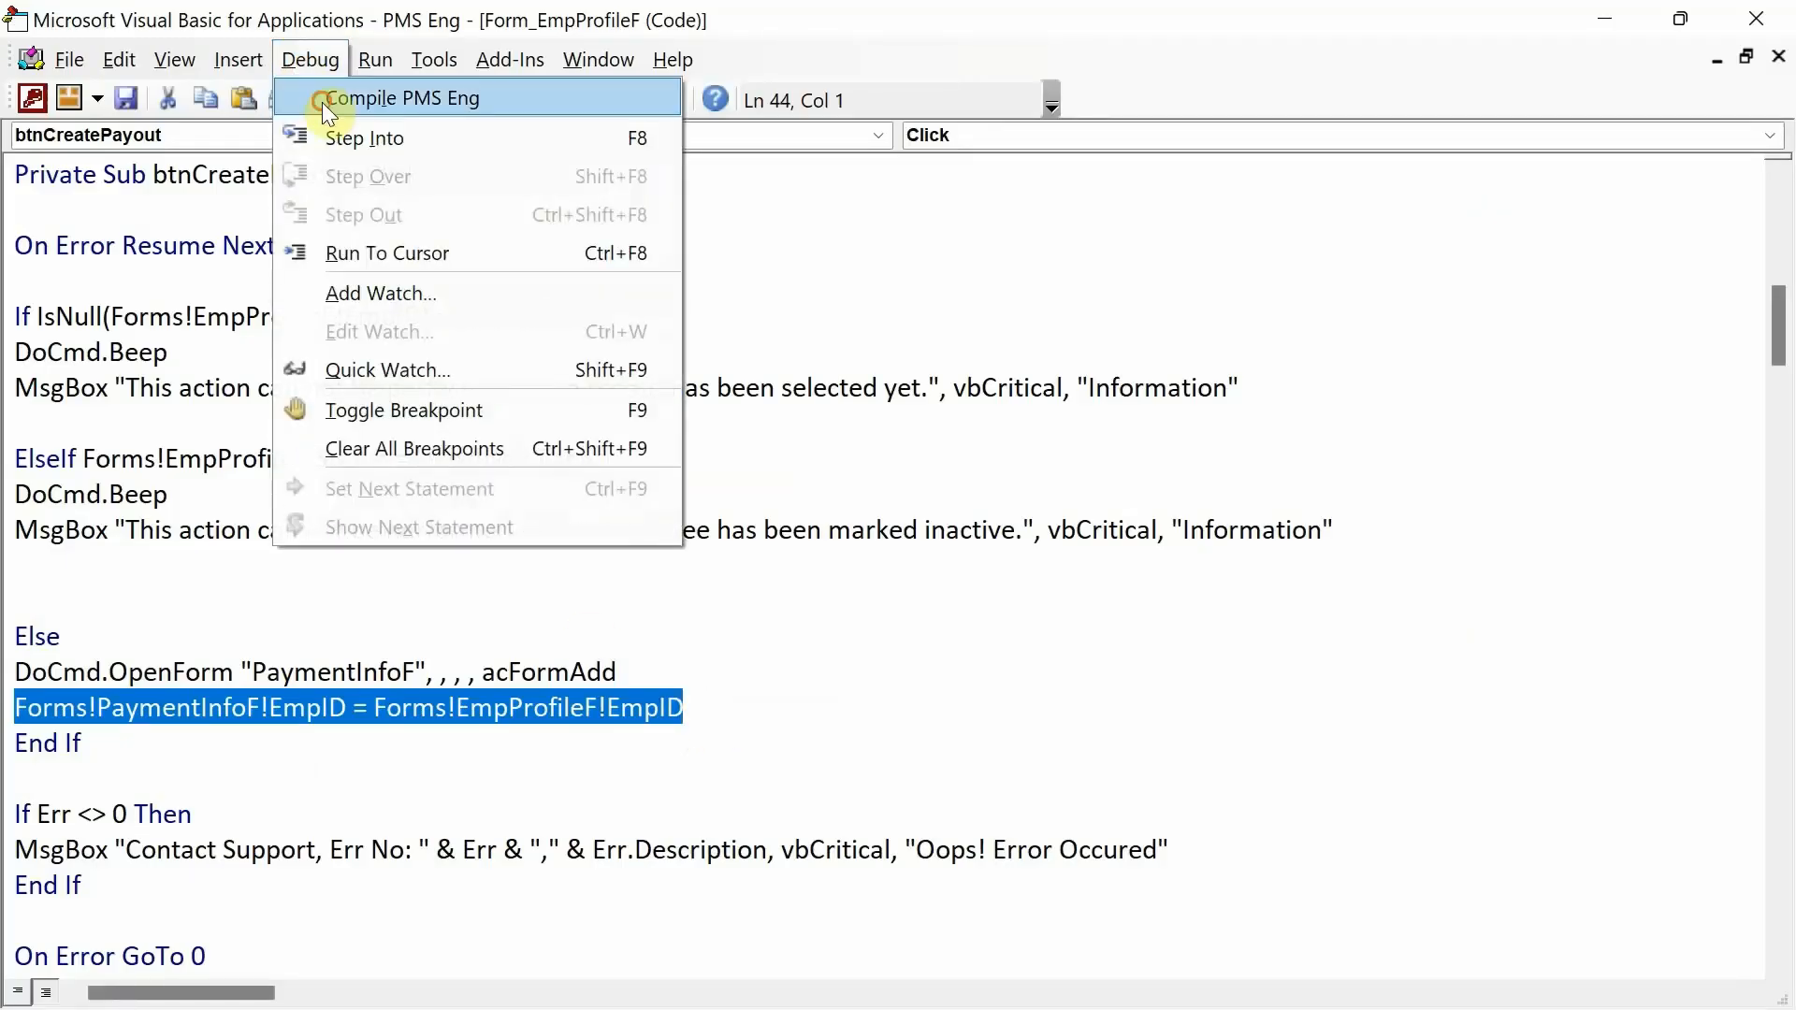
left_click(322, 99)
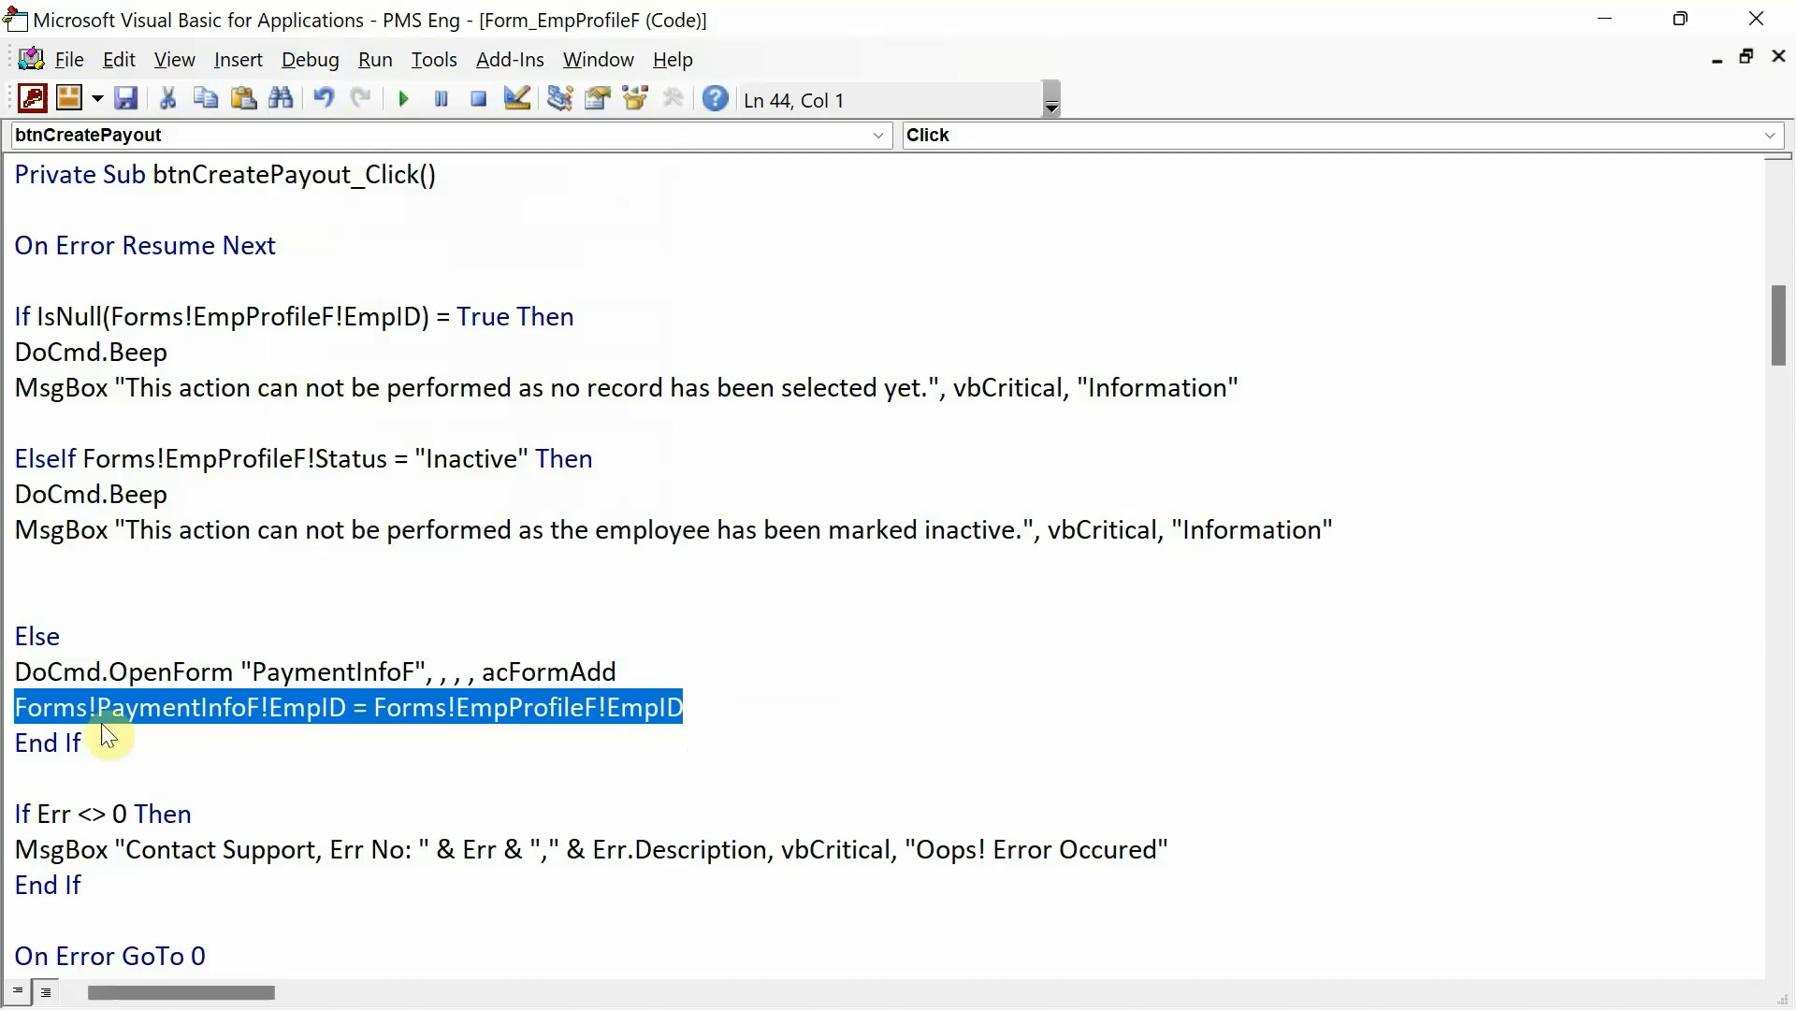
left_click(327, 62)
left_click(159, 266)
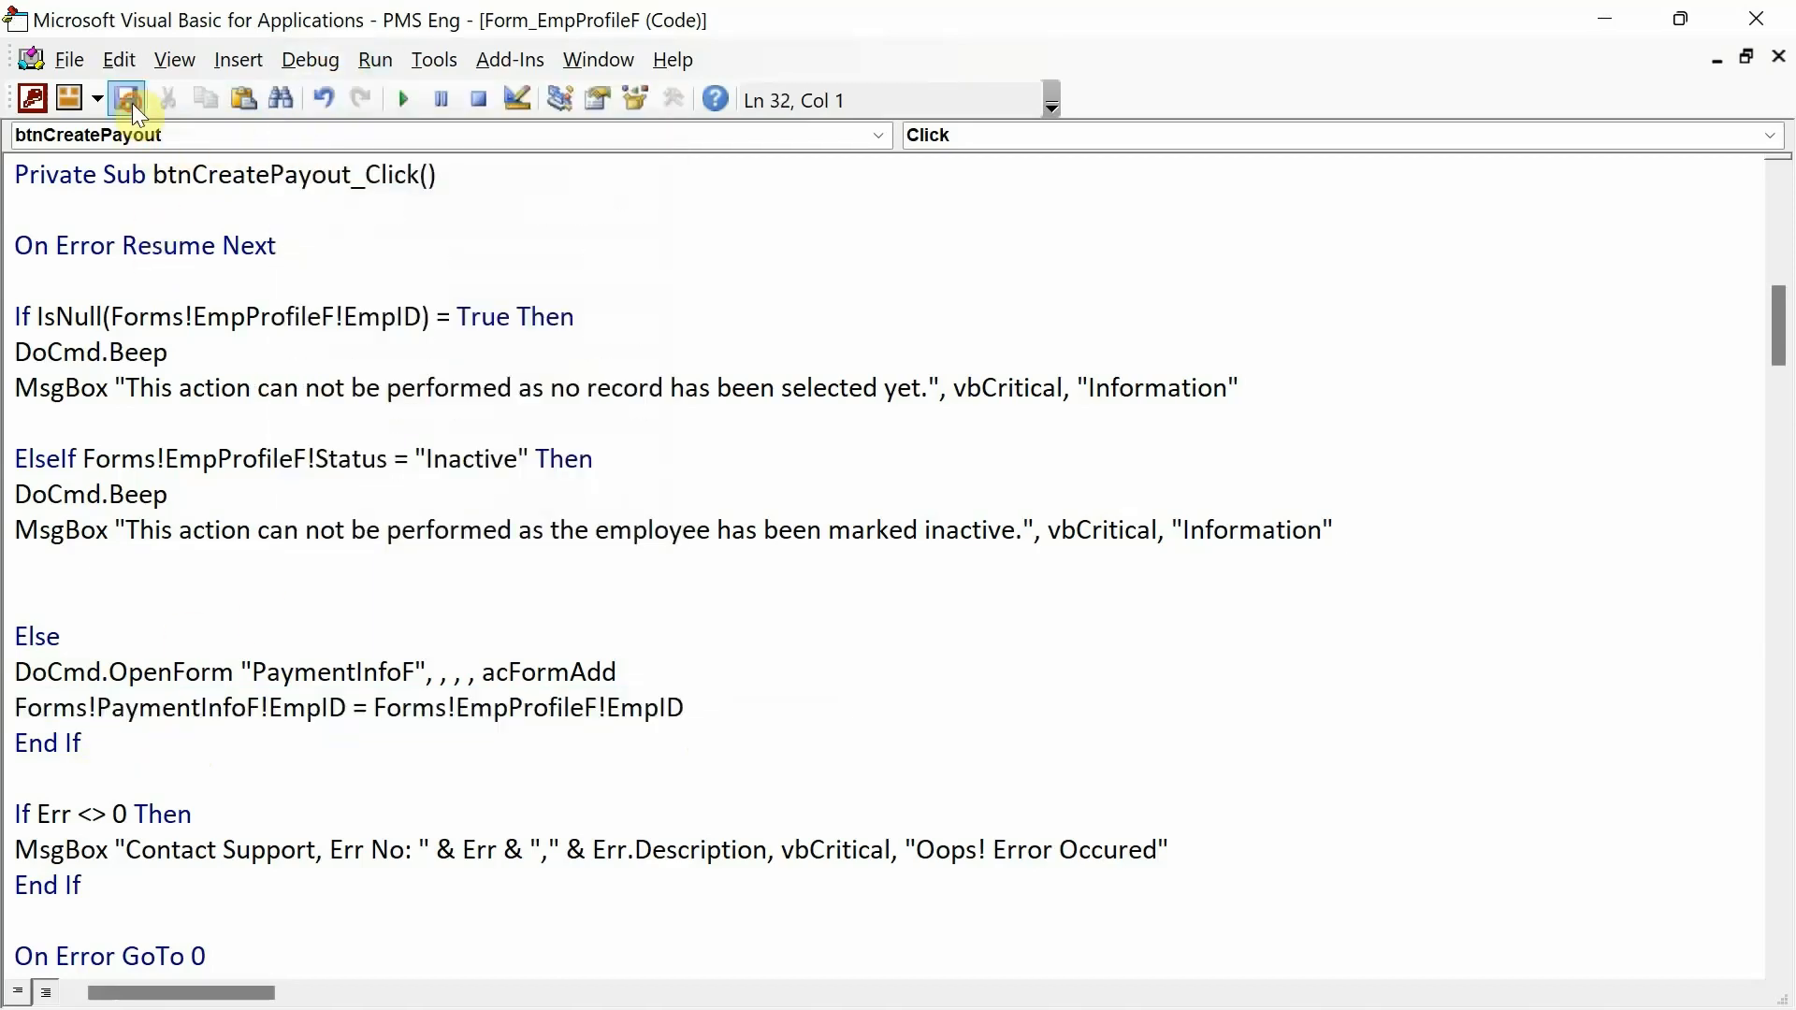
scroll(473, 491, "down", 2)
scroll(516, 505, "up", 3)
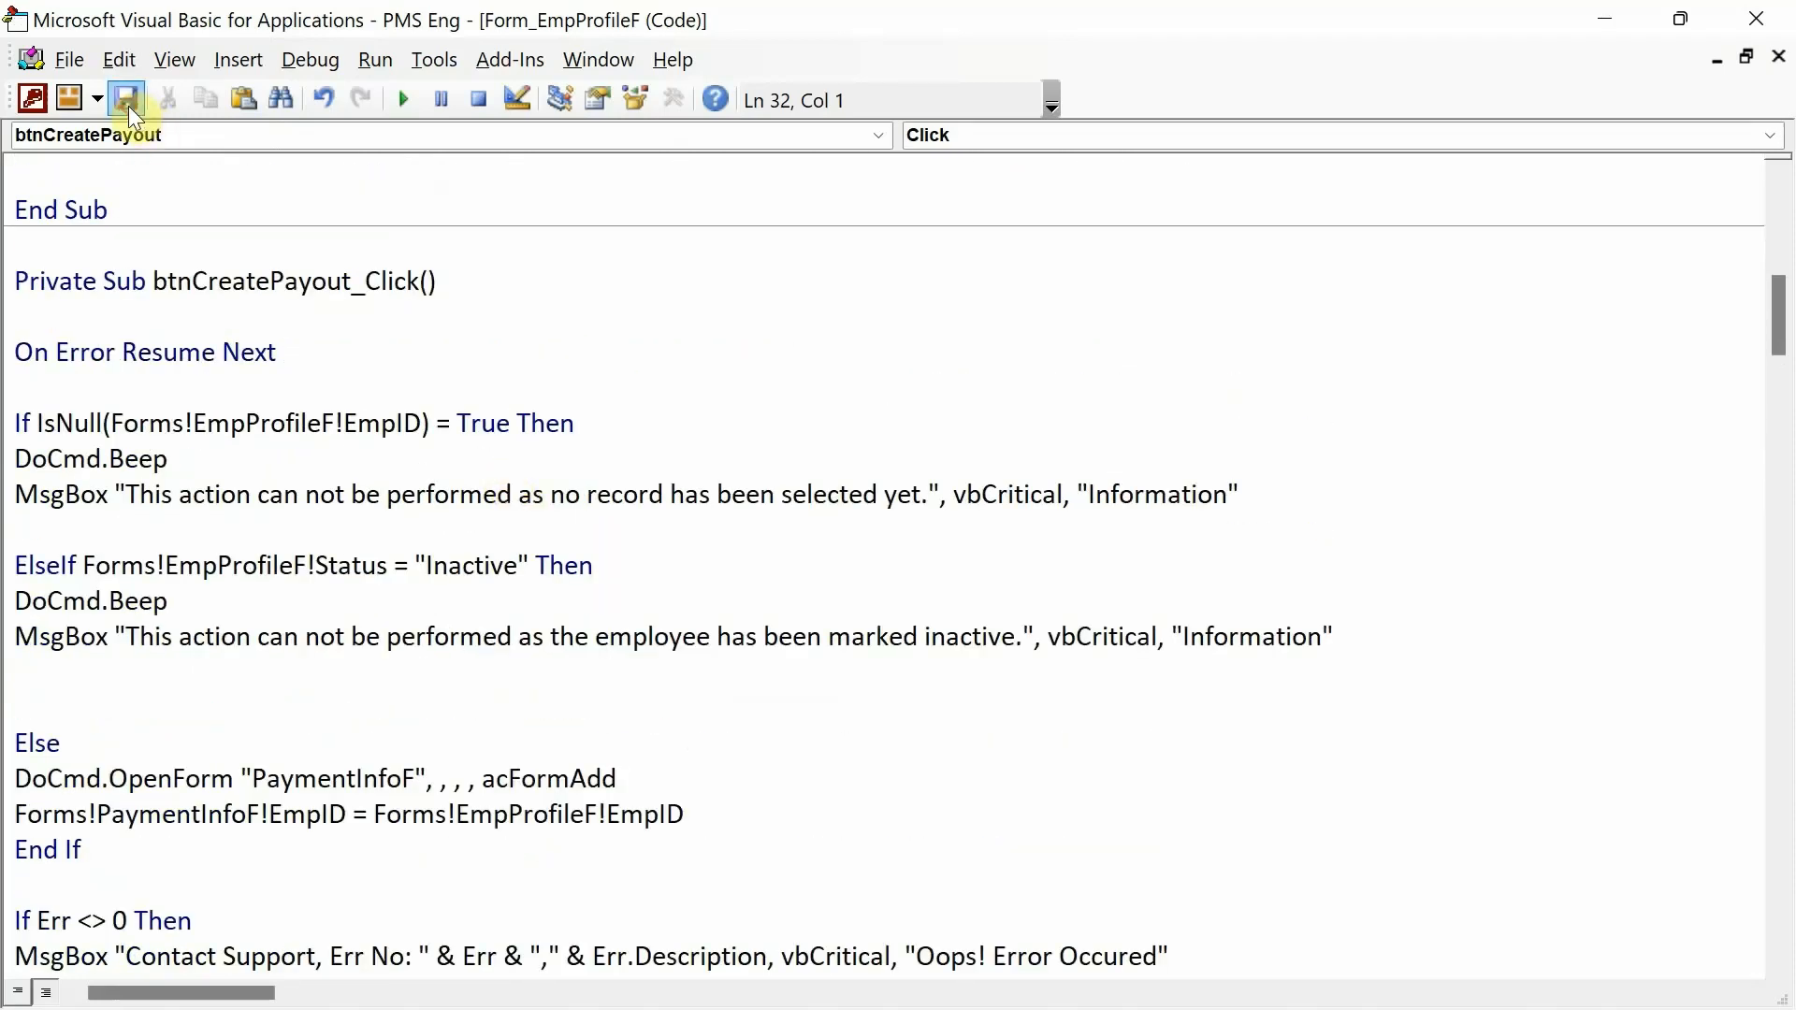
- Close the code editor and the PaymentInfoF form, and display EmpProfileF in Form View
left_click(1775, 21)
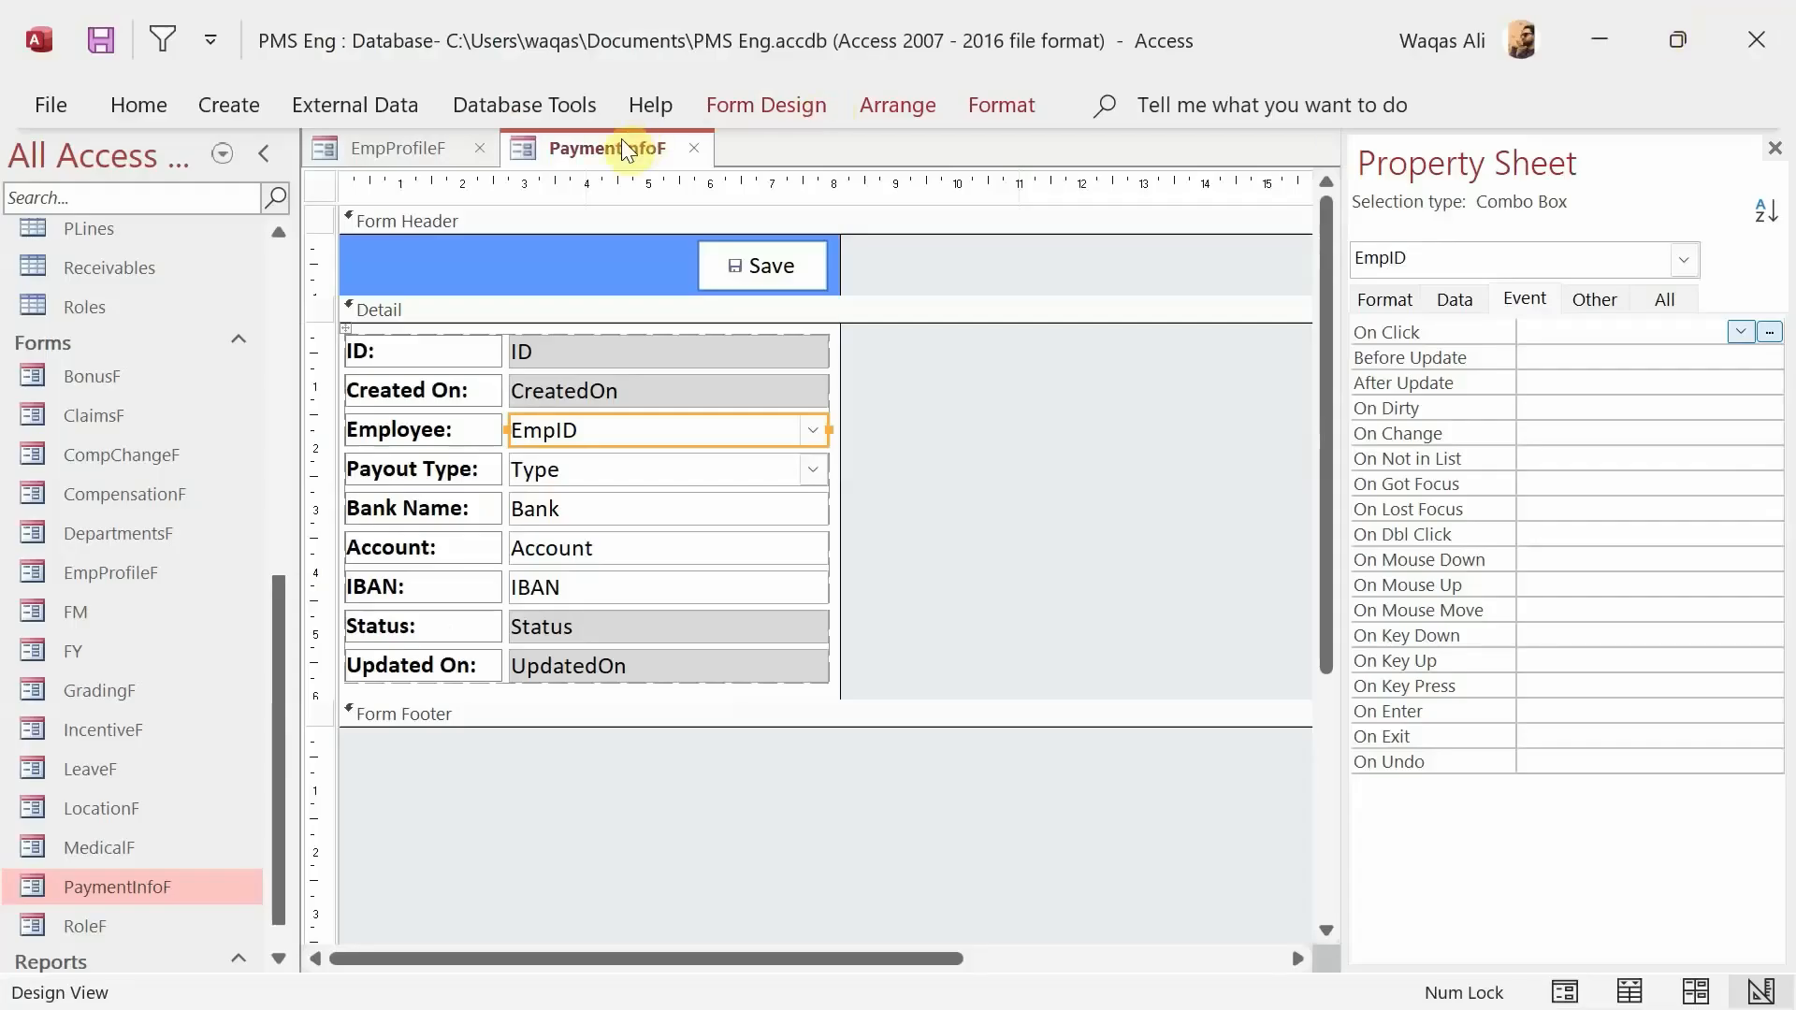
right_click(536, 150)
left_click(694, 148)
left_click(694, 147)
right_click(352, 149)
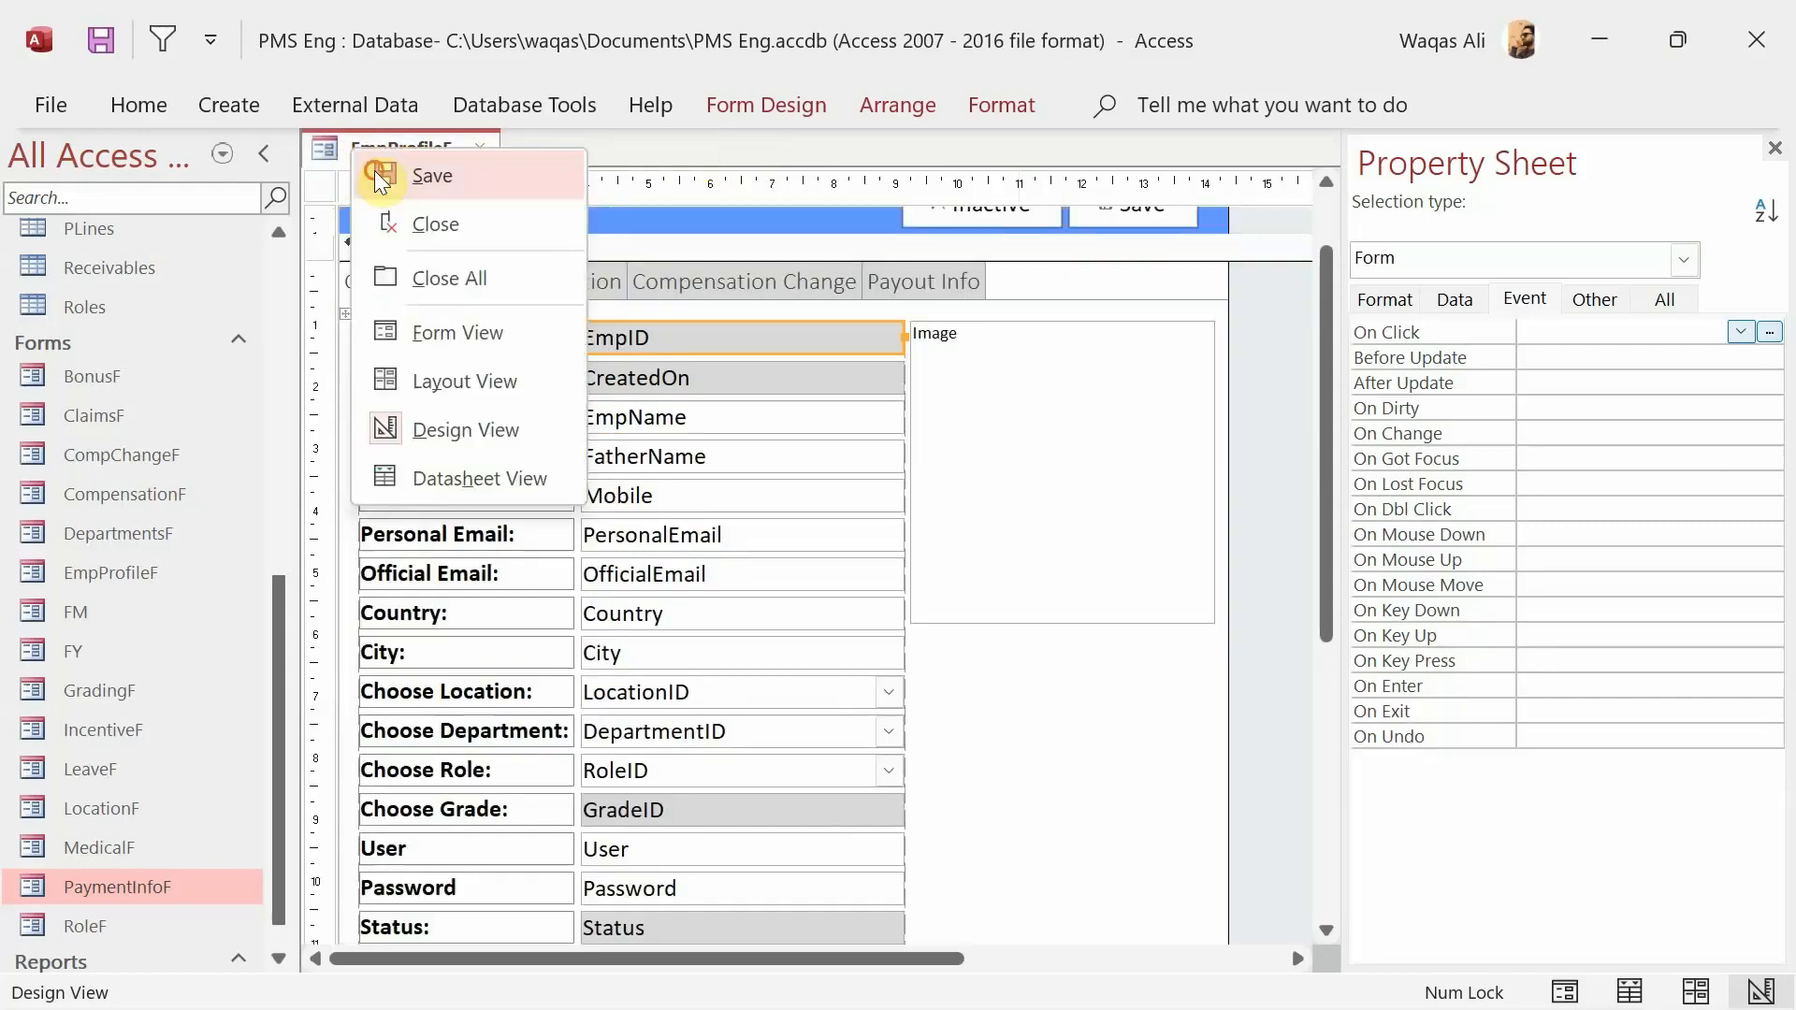
left_click(497, 329)
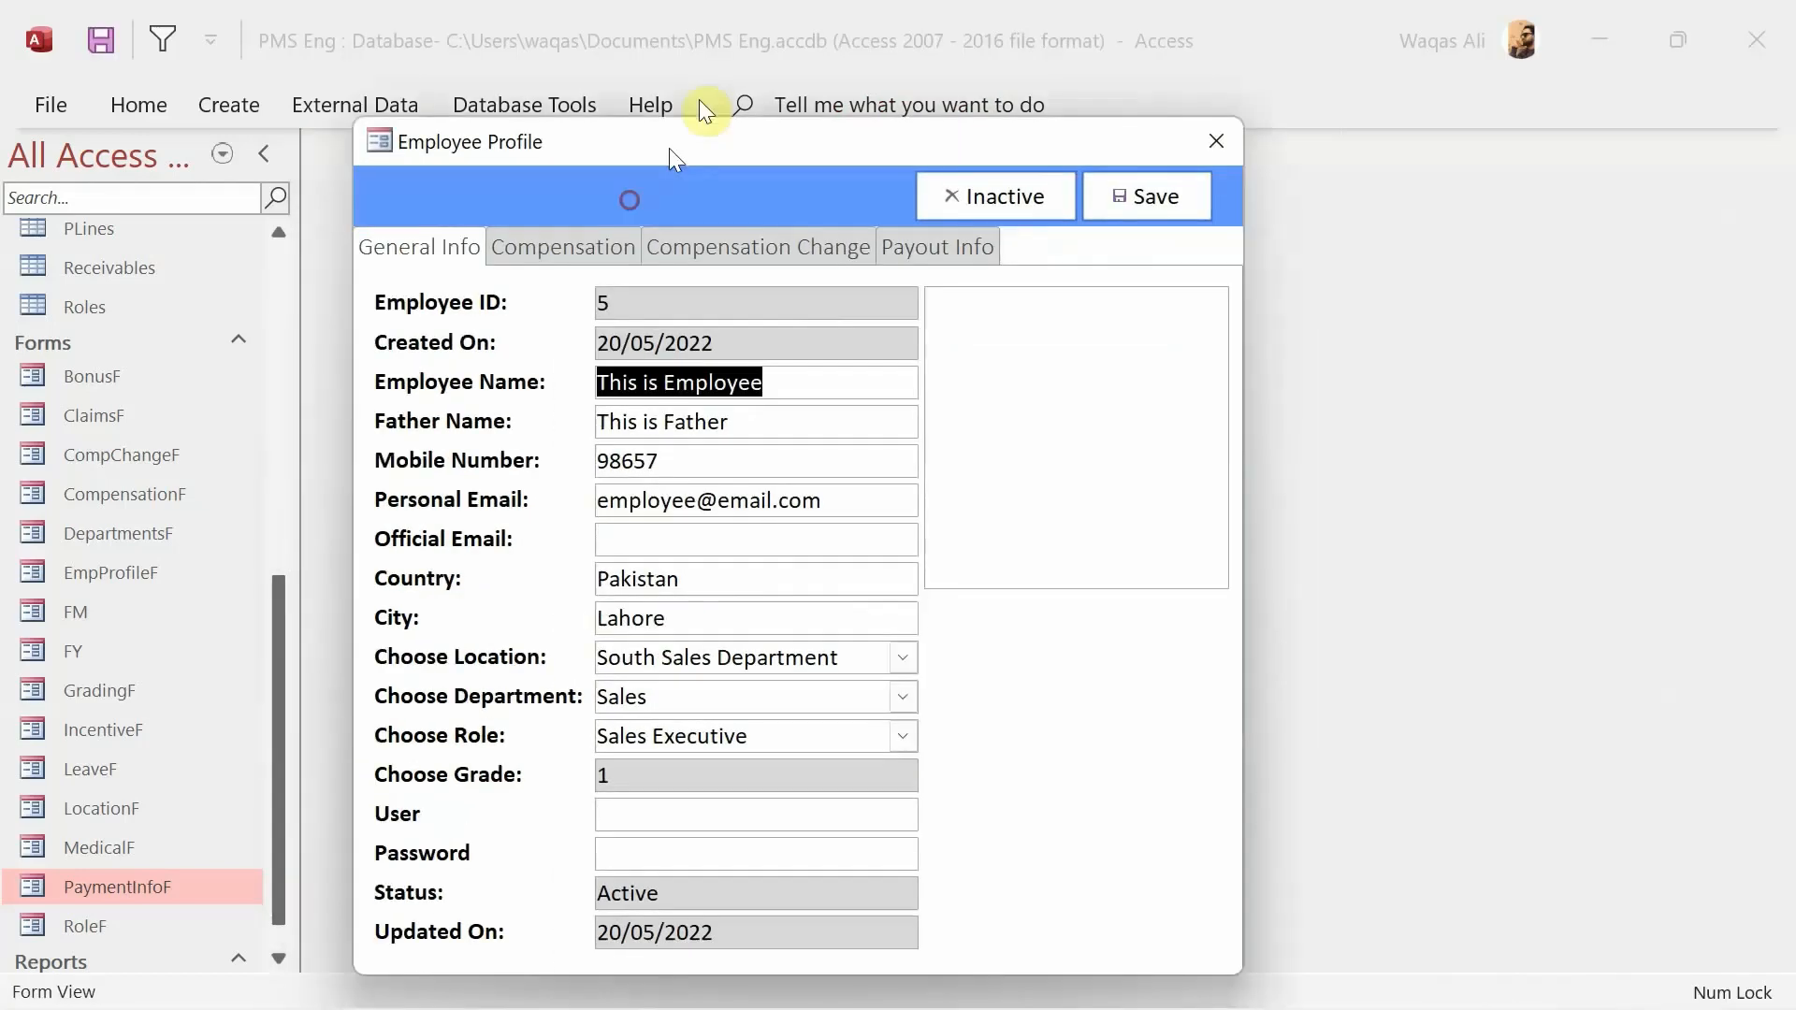
- Open the Bank Transfer record from the Payout Info list and move its form clear of the list headings
mouse_move(670, 148)
left_mouse_down()
mouse_move(690, 112)
mouse_move(689, 128)
left_mouse_up()
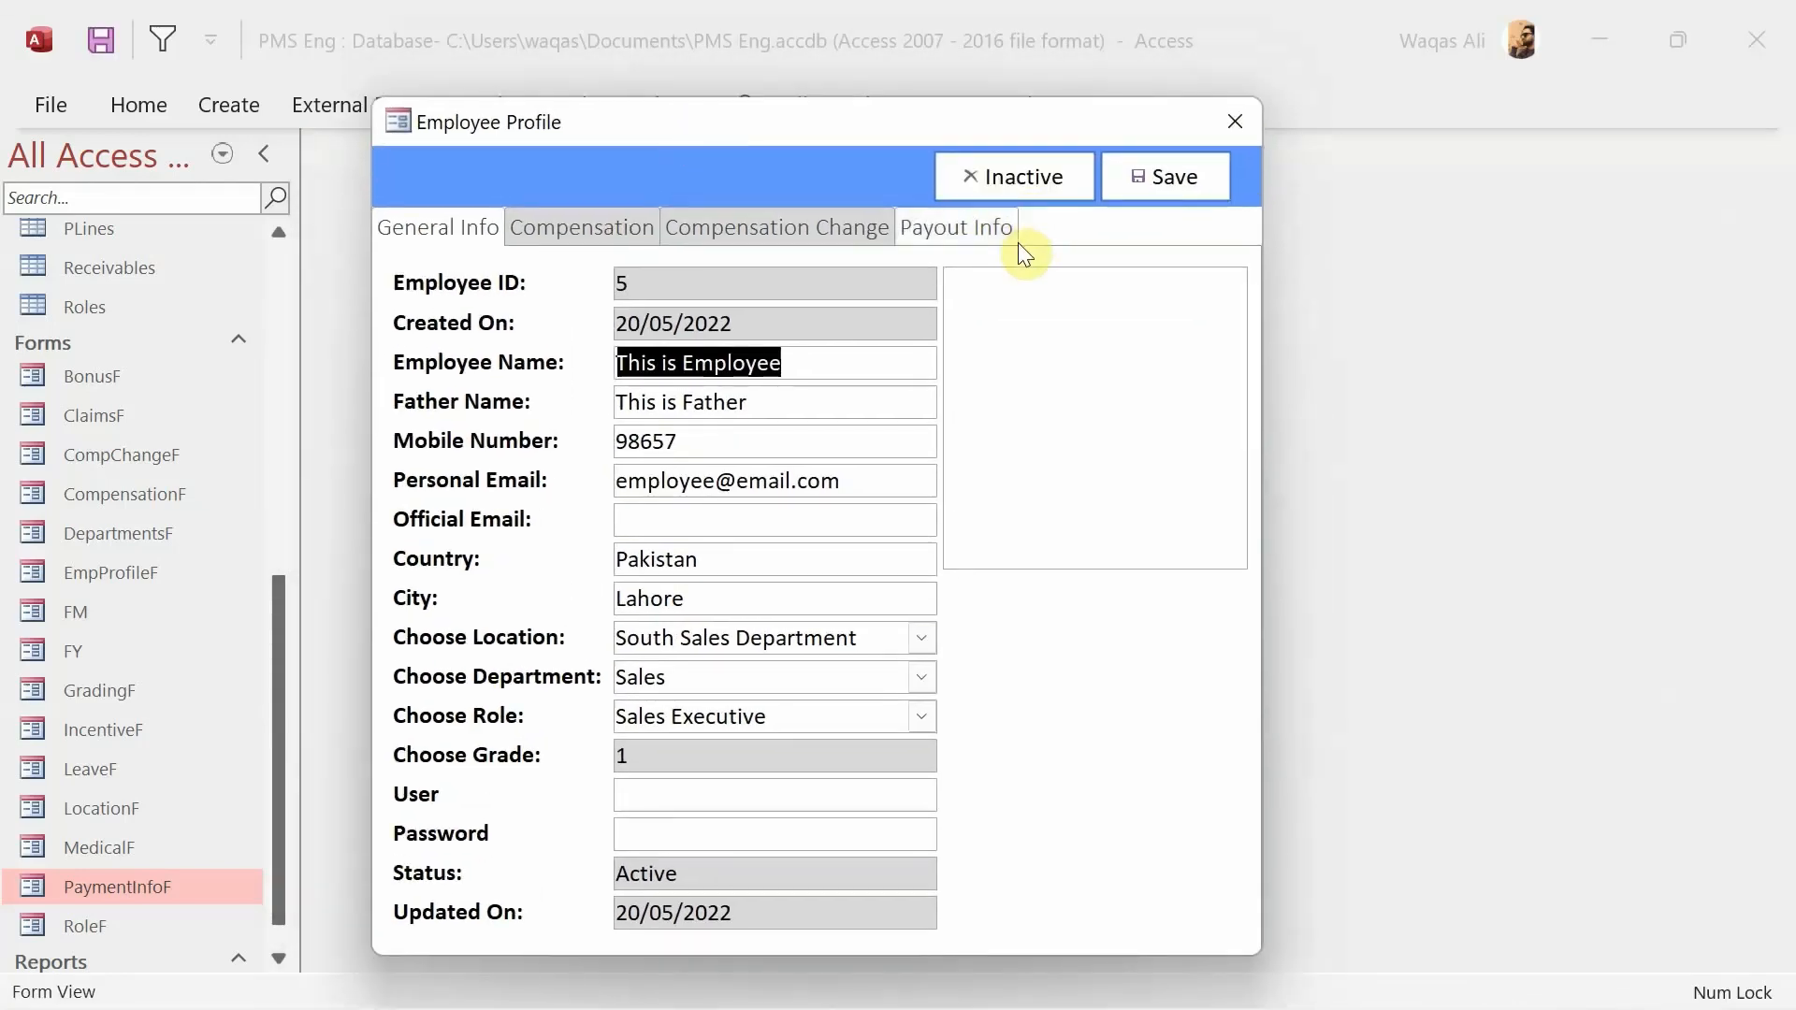
left_click(990, 245)
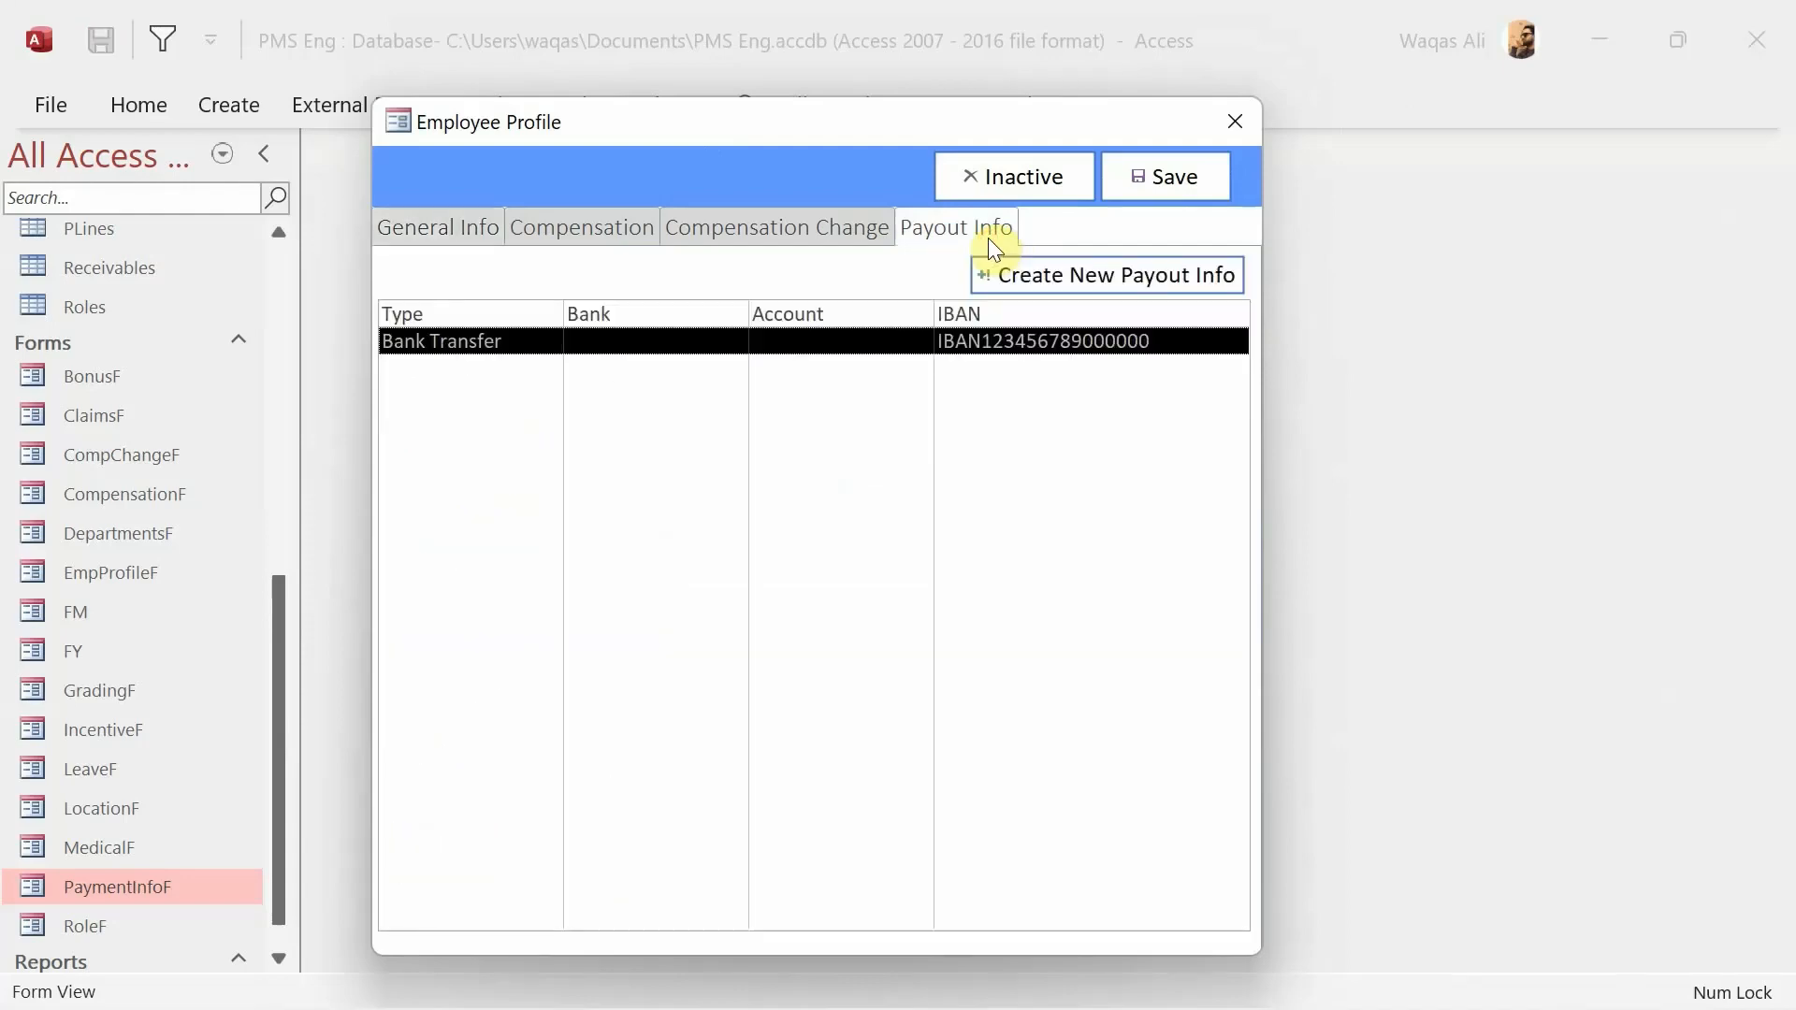
double_click(613, 341)
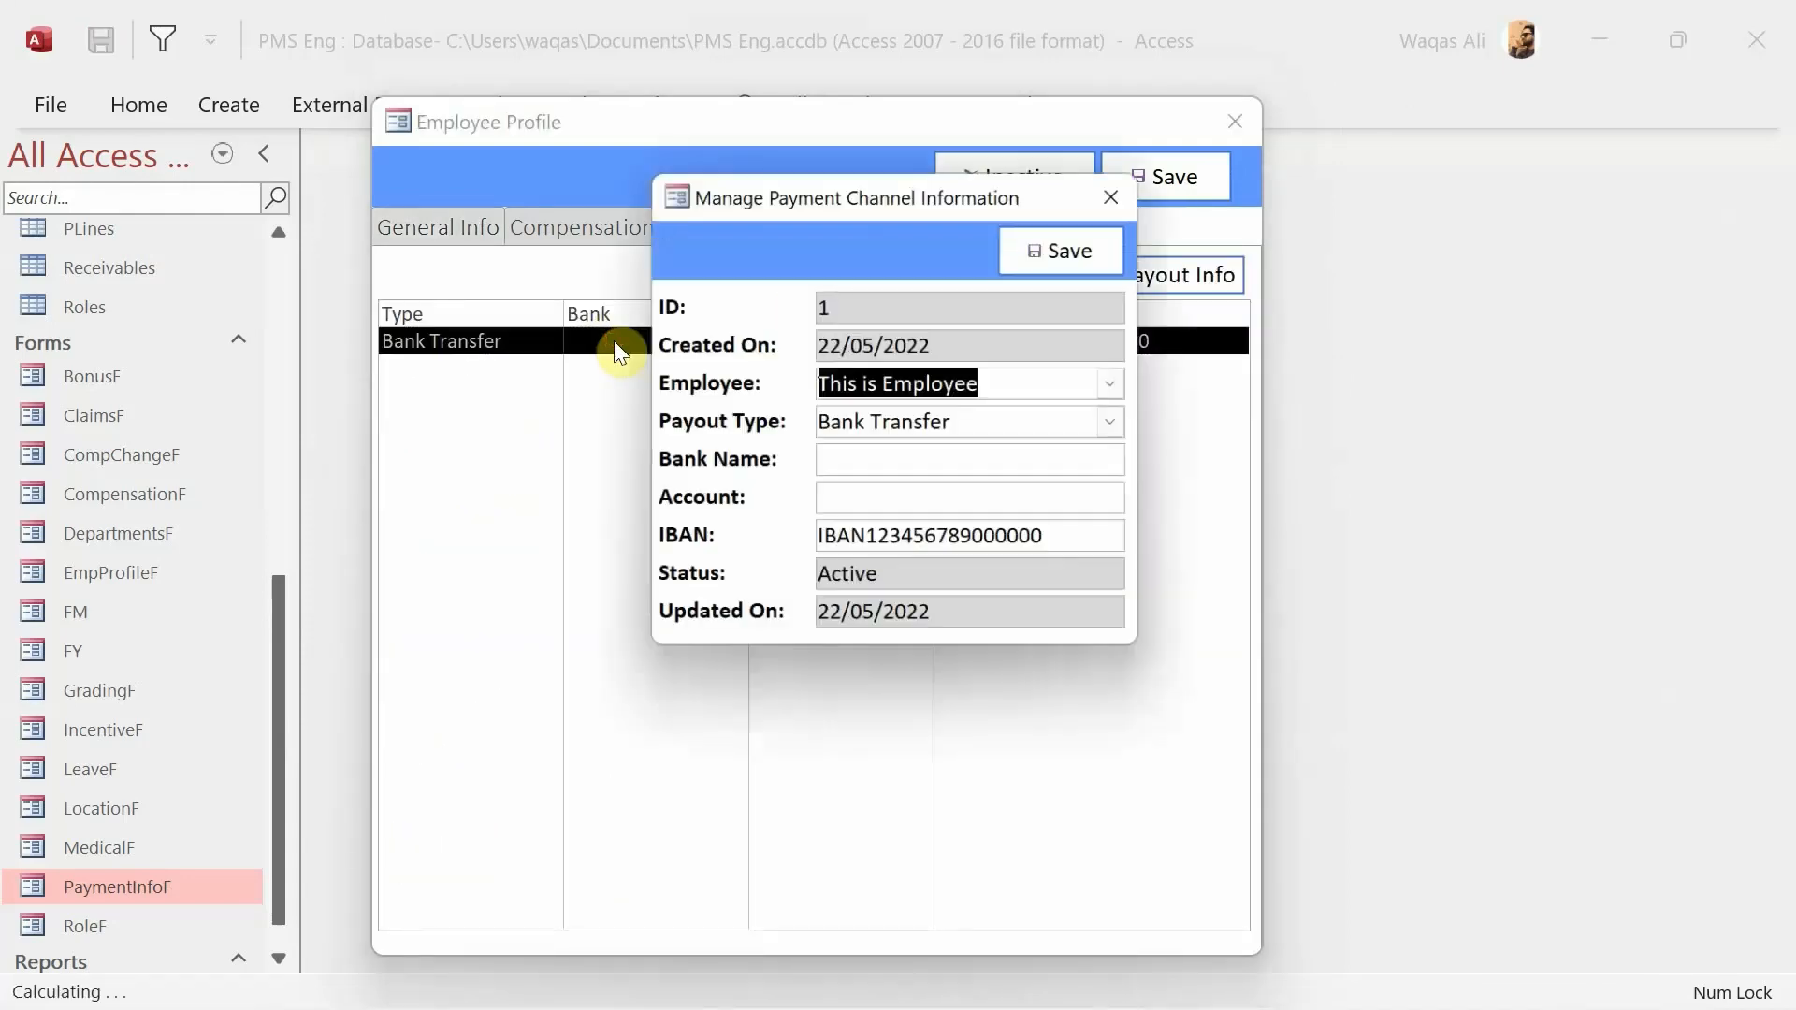
left_click_drag(885, 188, 833, 313)
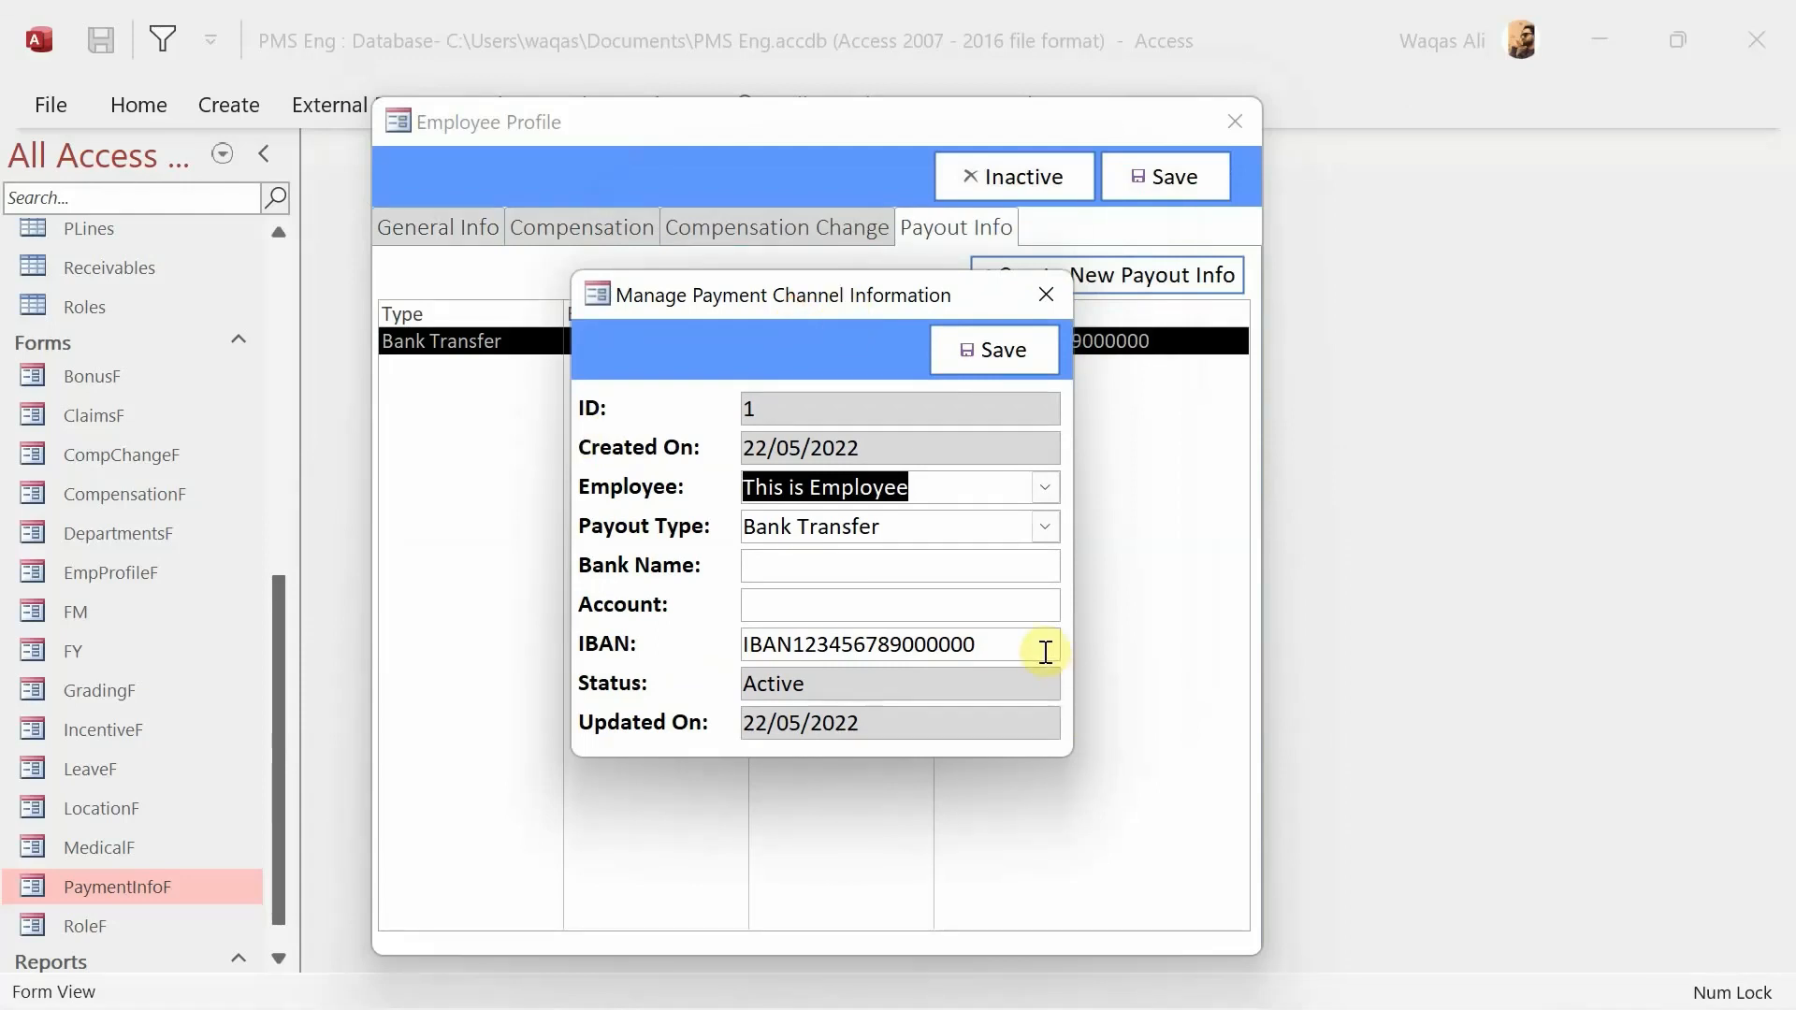
- Set the bank name to World Bank Corporation, enter the account number, and save the payout record
left_click(868, 572)
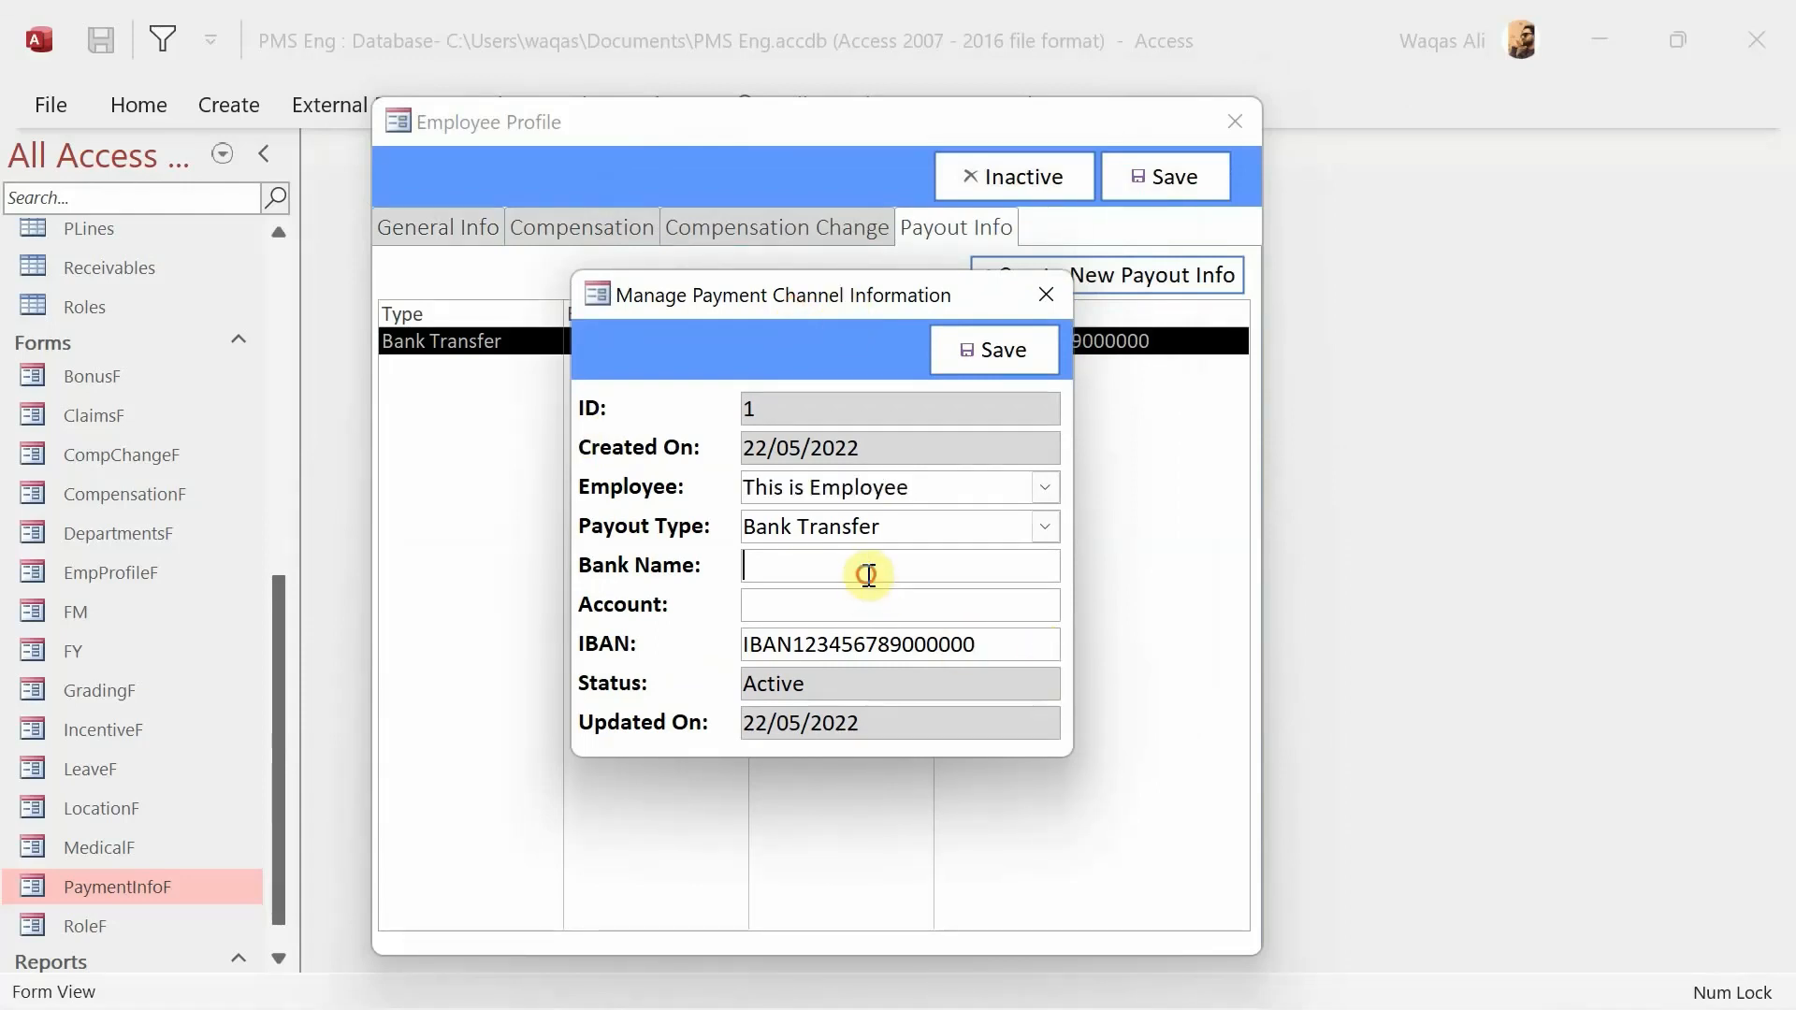
type("World Bank Corpo")
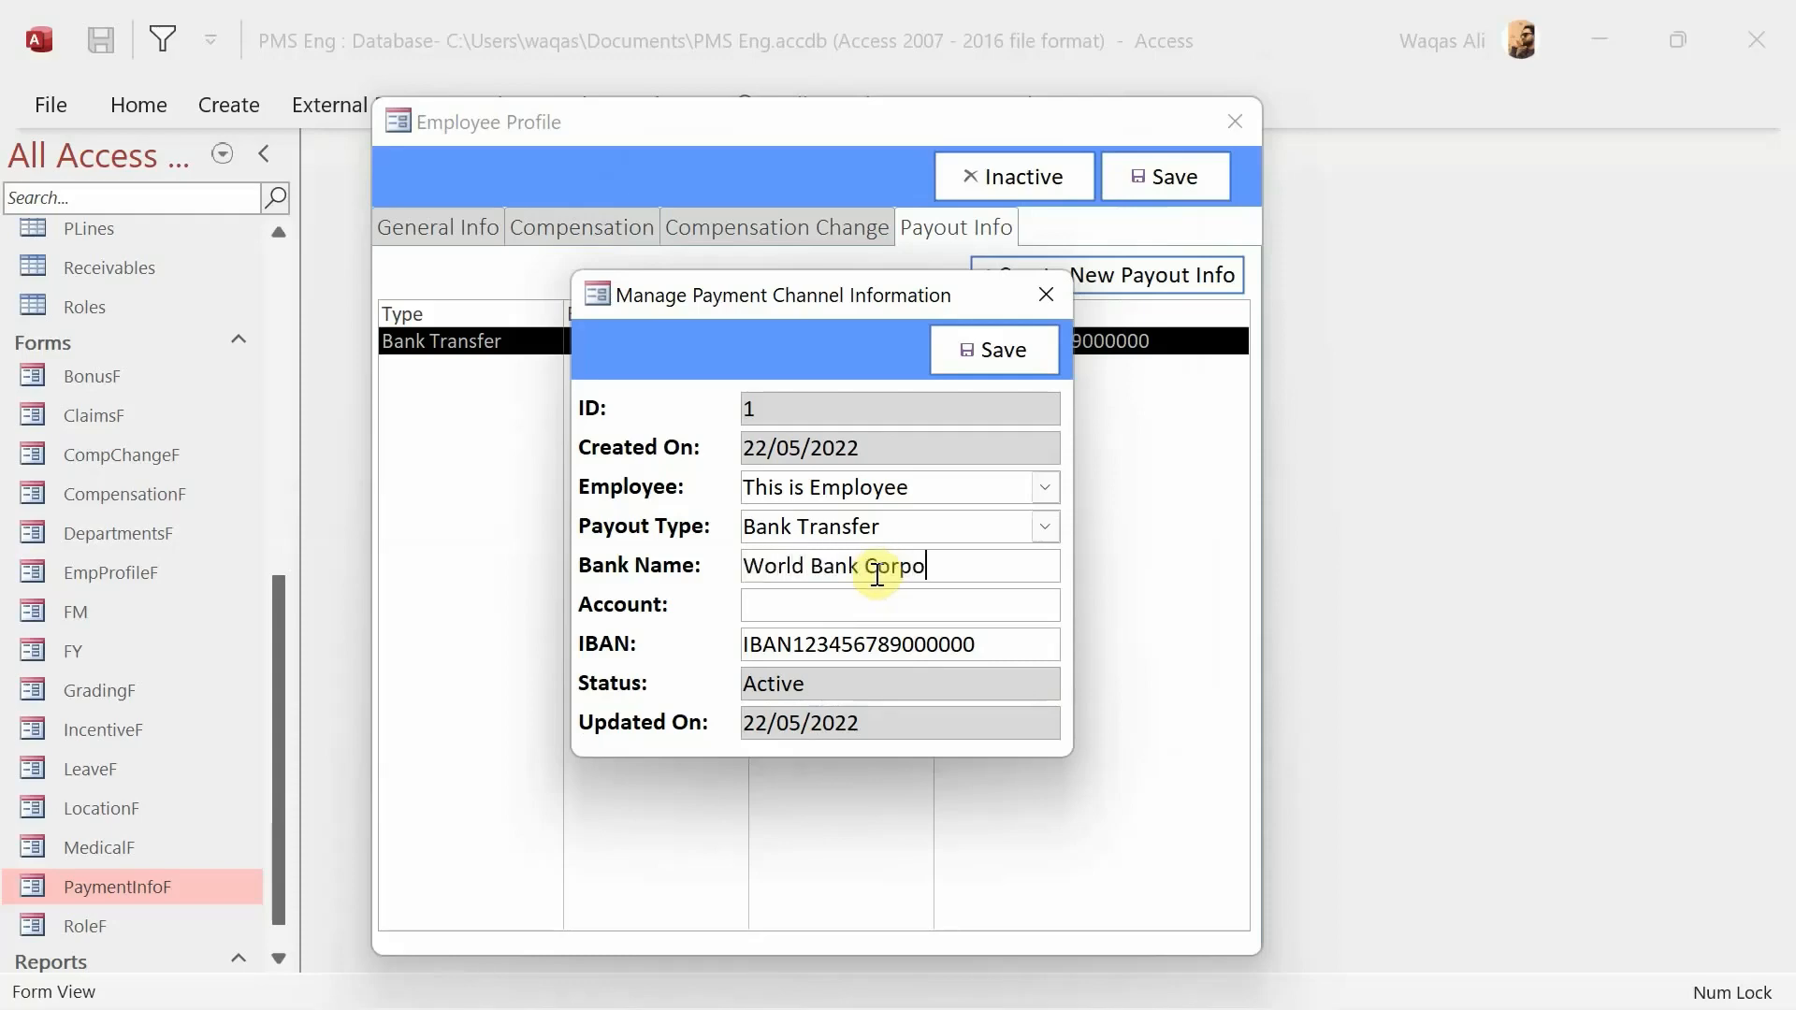
type("ration")
key("Tab")
type("WBC1111111111")
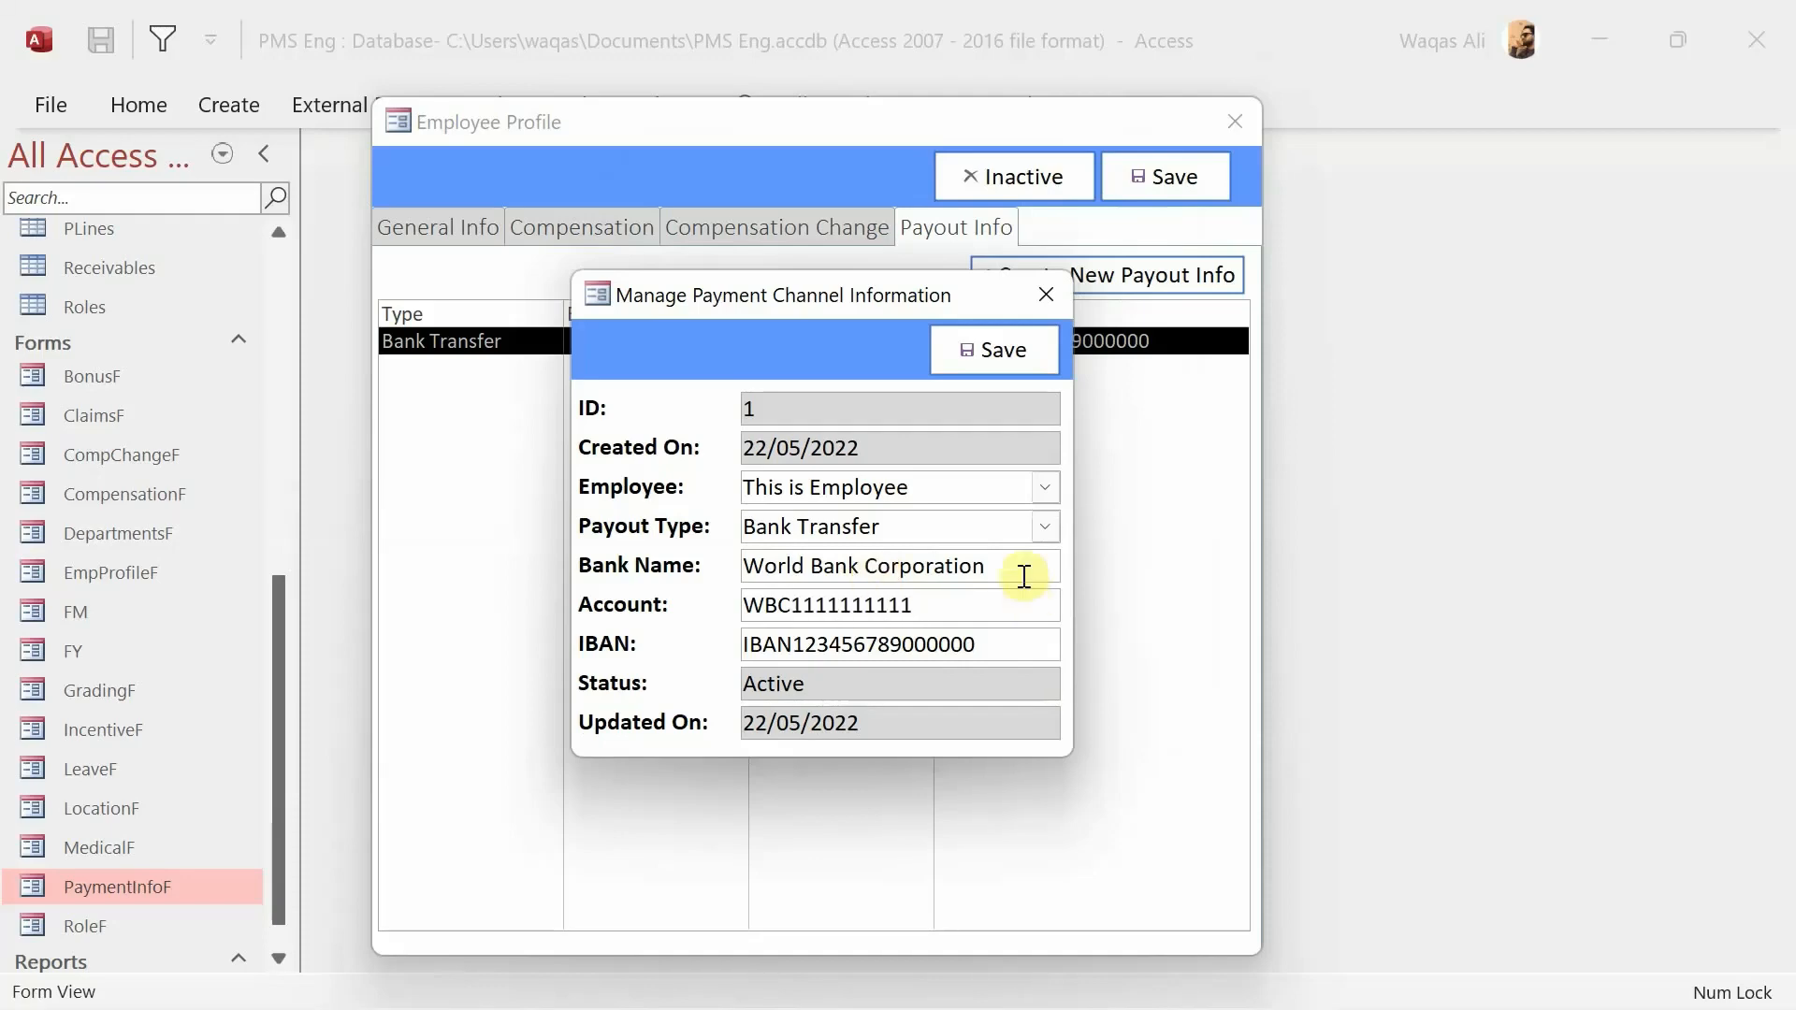
left_click(996, 368)
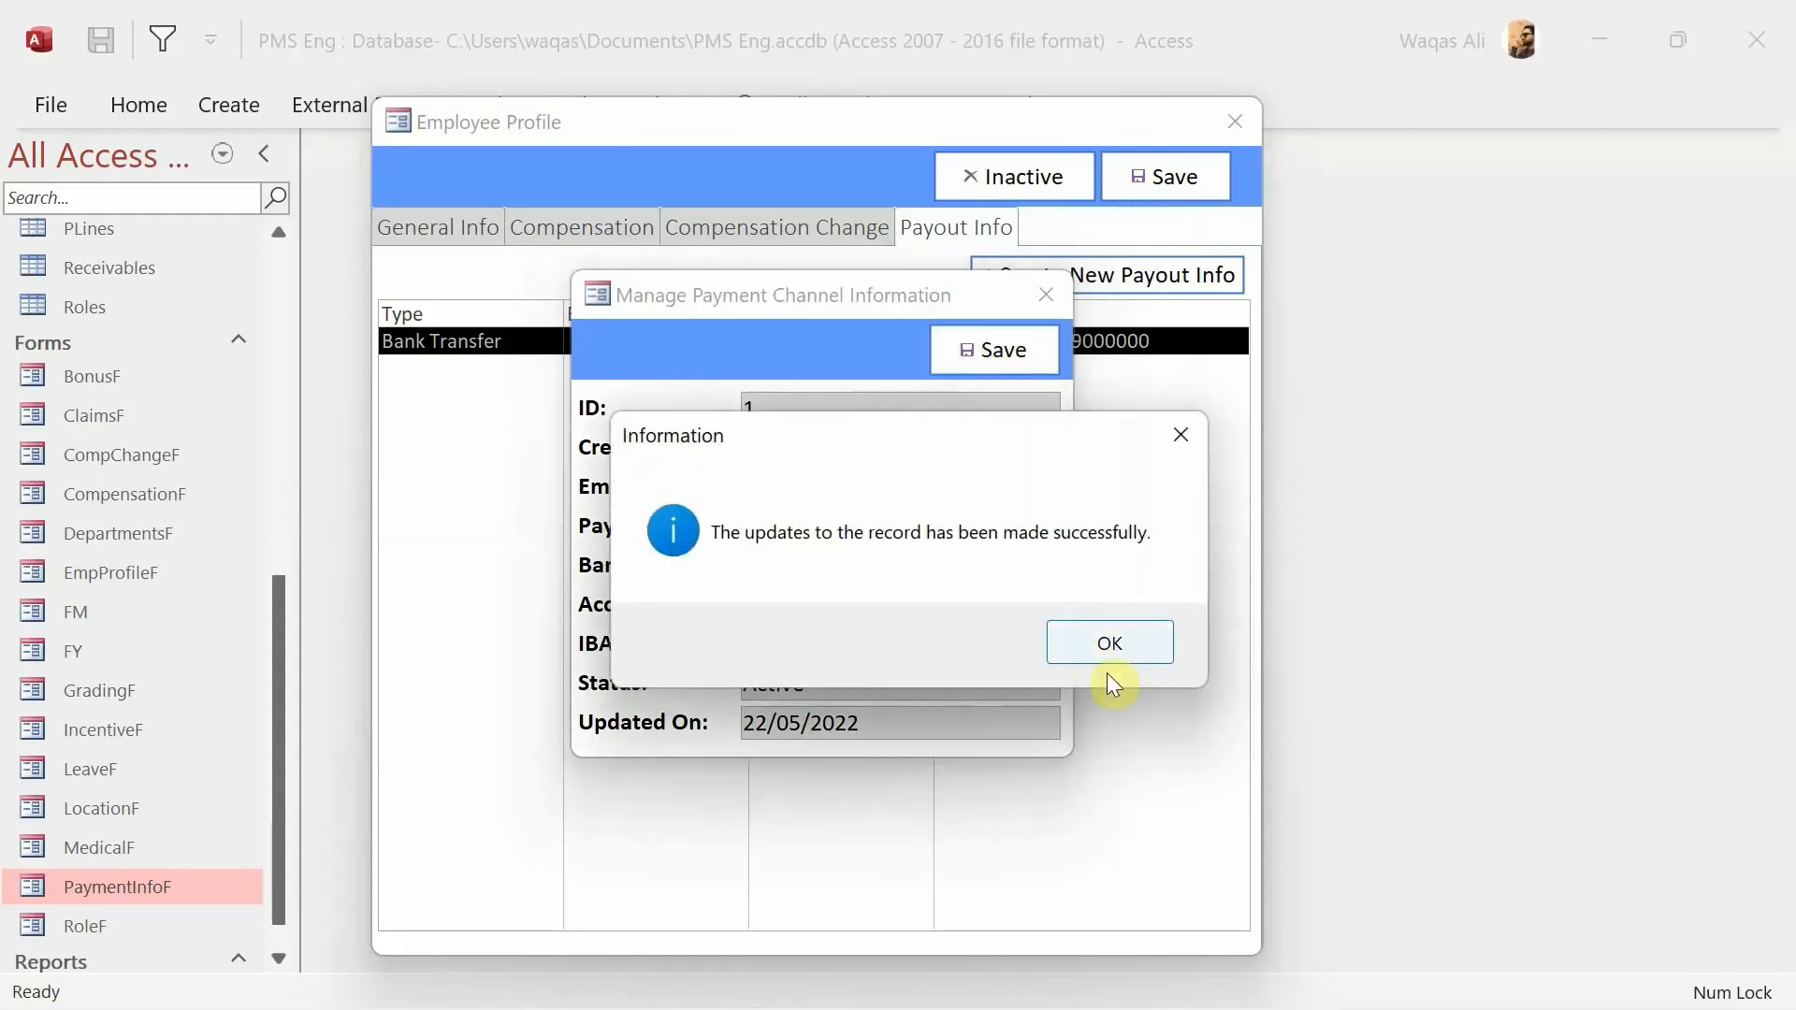
left_click(1105, 645)
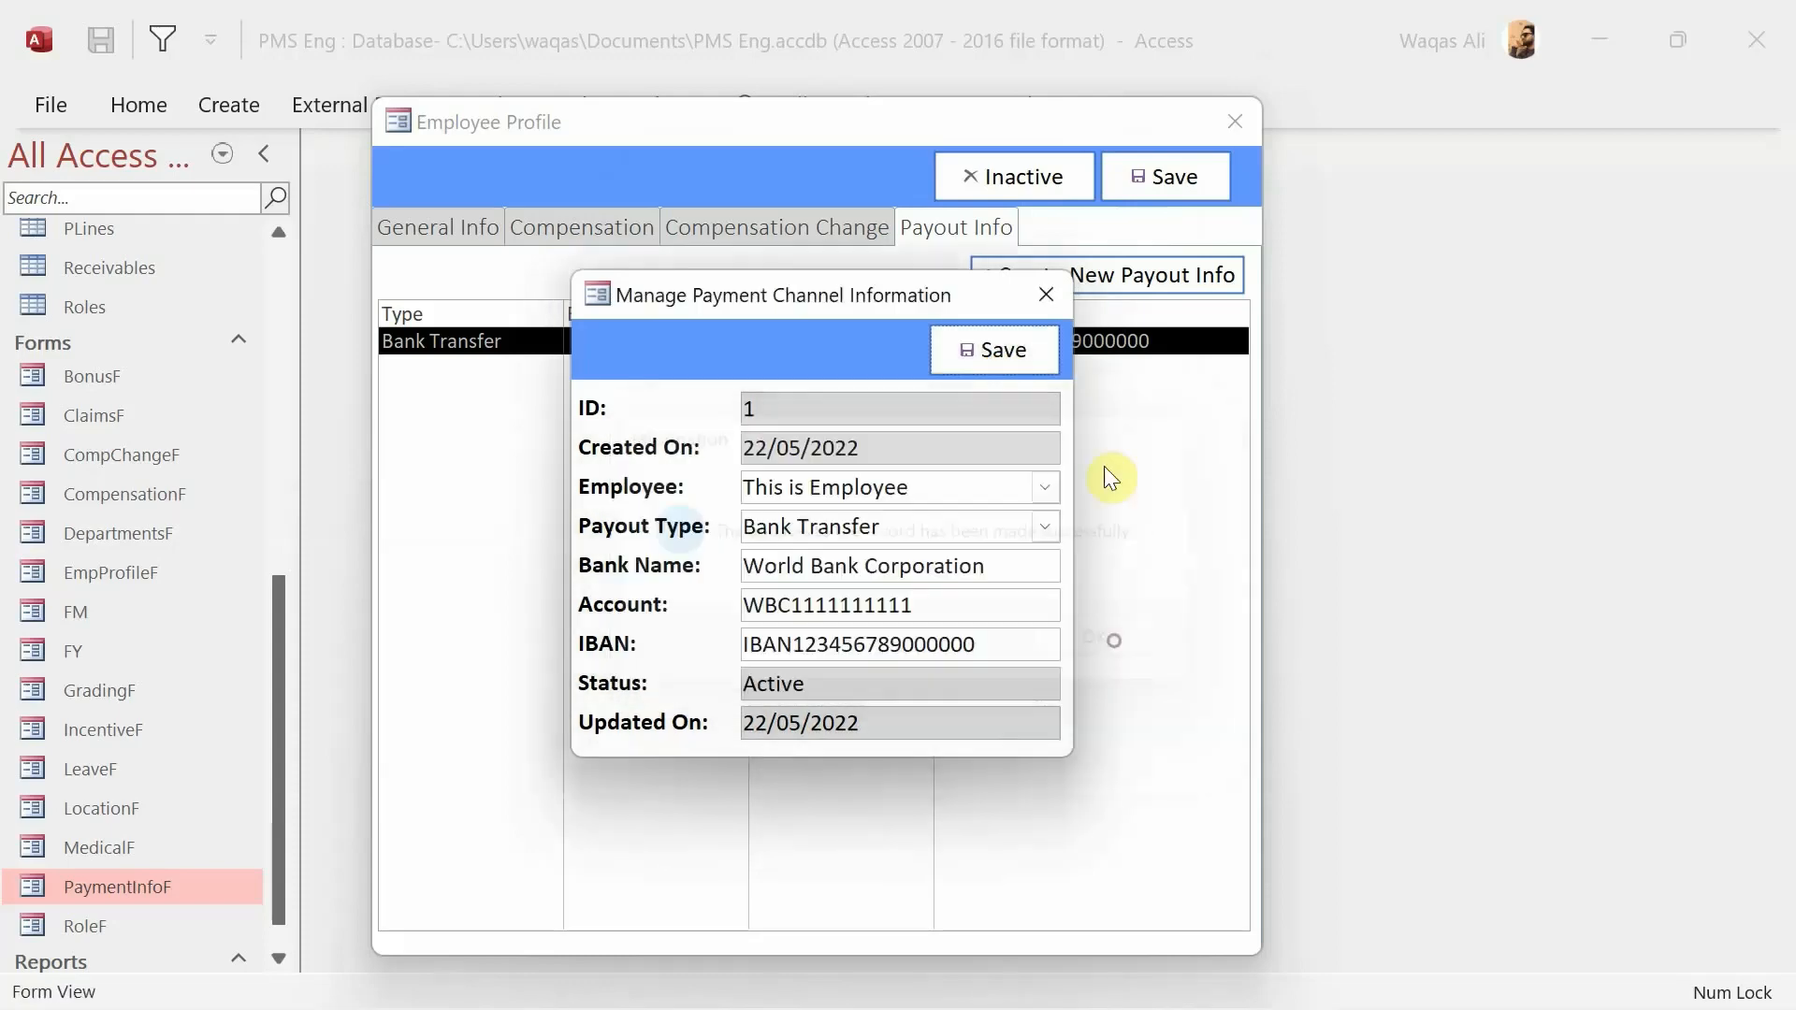
- Save the employee profile and switch through its Compensation, Compensation Change and Payout Info pages to recheck the payout list
left_click(582, 243)
left_click(940, 241)
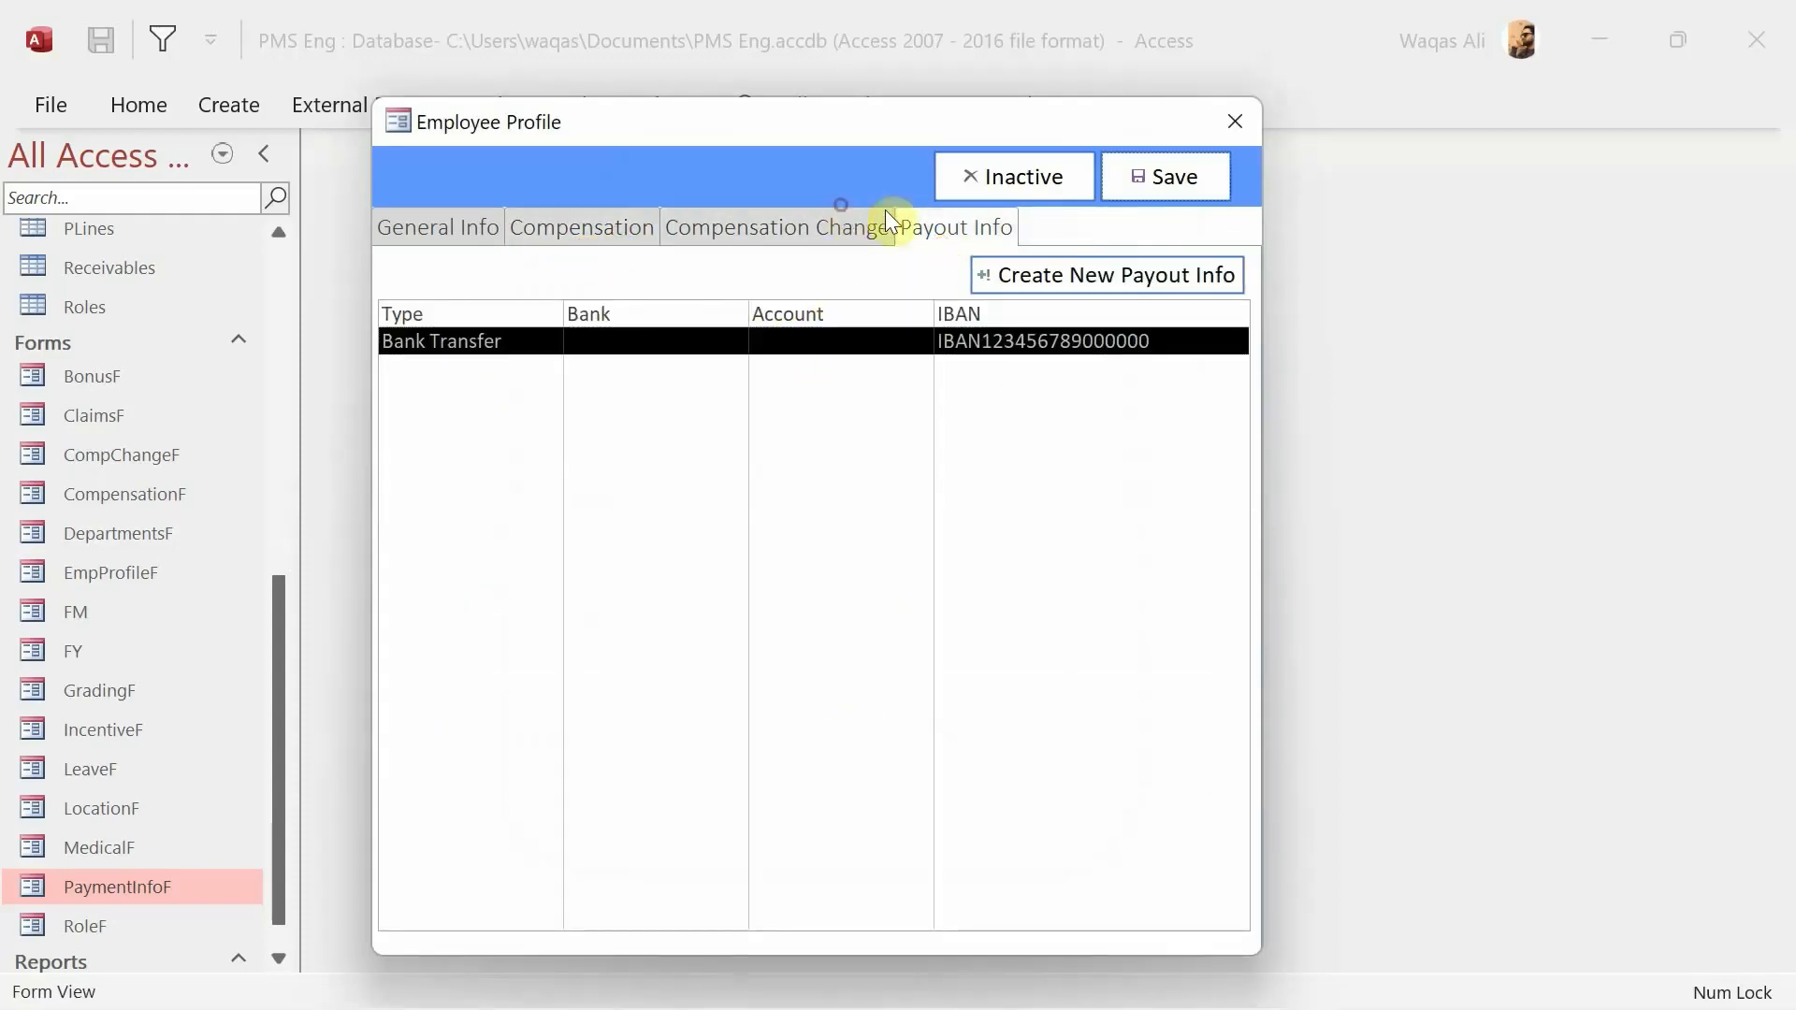
left_click(1188, 179)
left_click(1113, 653)
left_click(622, 227)
left_click(745, 227)
left_click(940, 225)
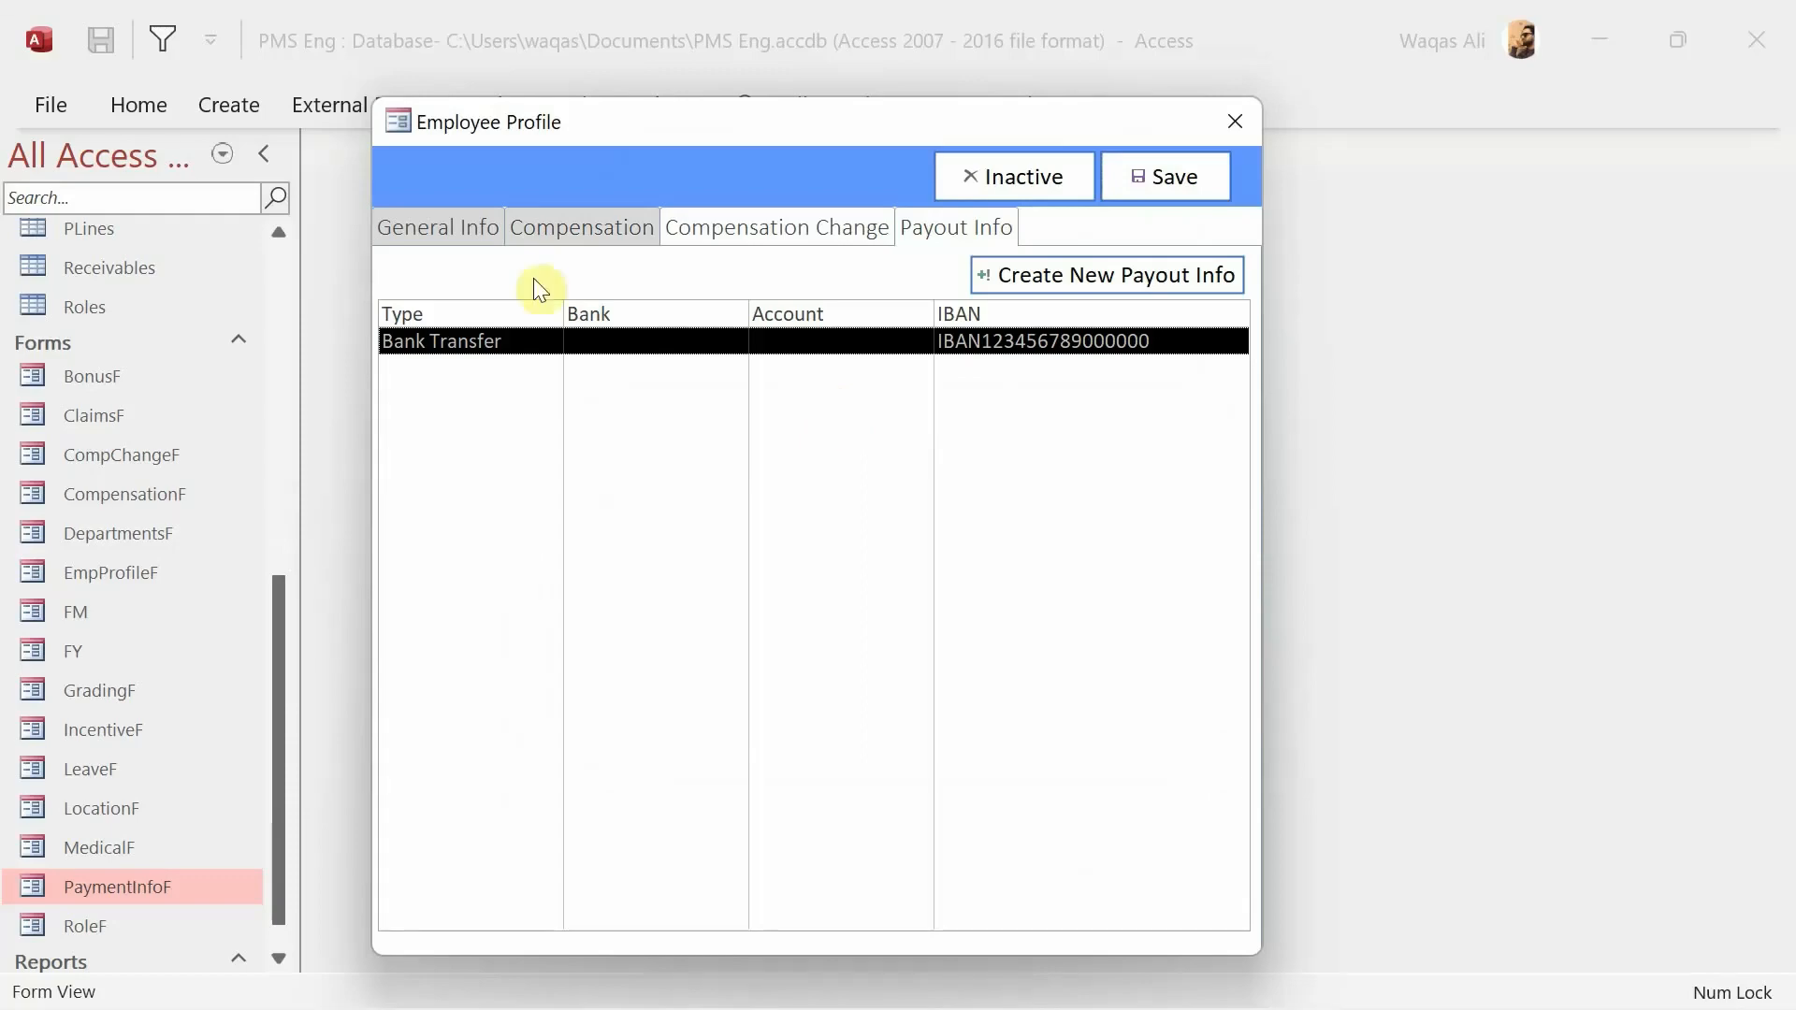
- Close and reopen the EmpProfileF form, and inspect the Bank Transfer record in the Payout Info list
left_click(453, 228)
left_click(1244, 128)
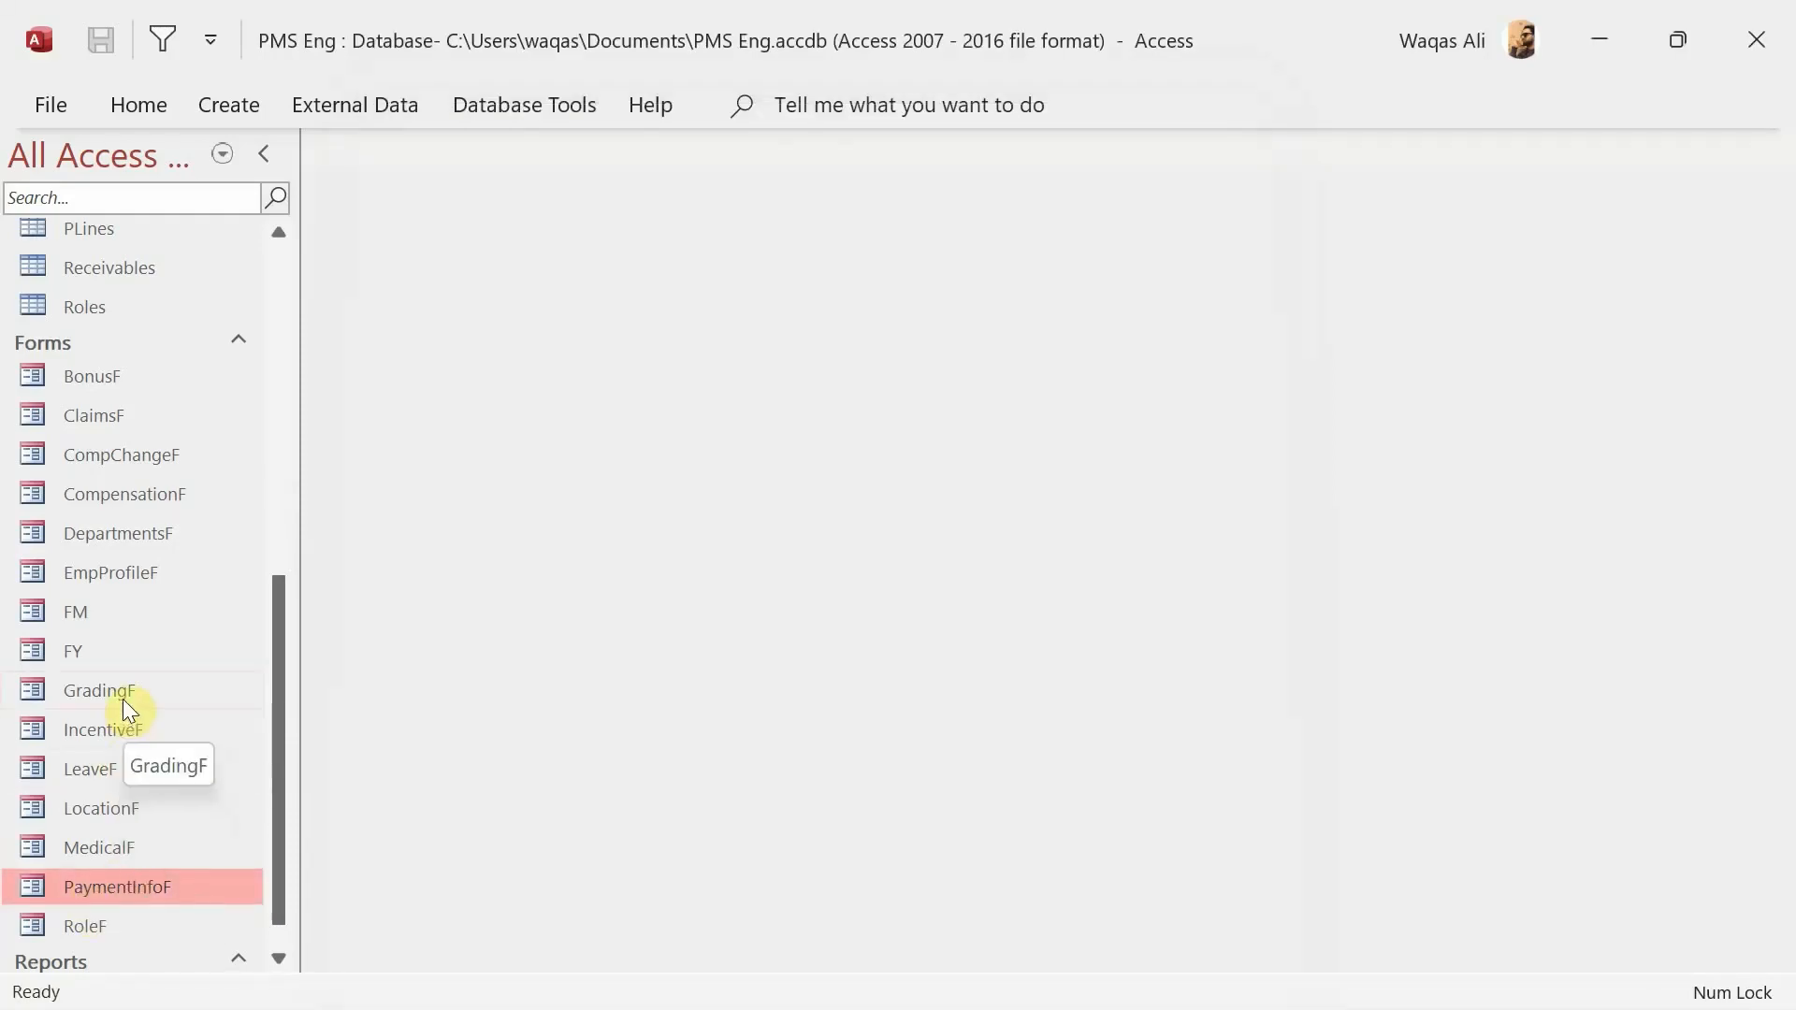
double_click(132, 575)
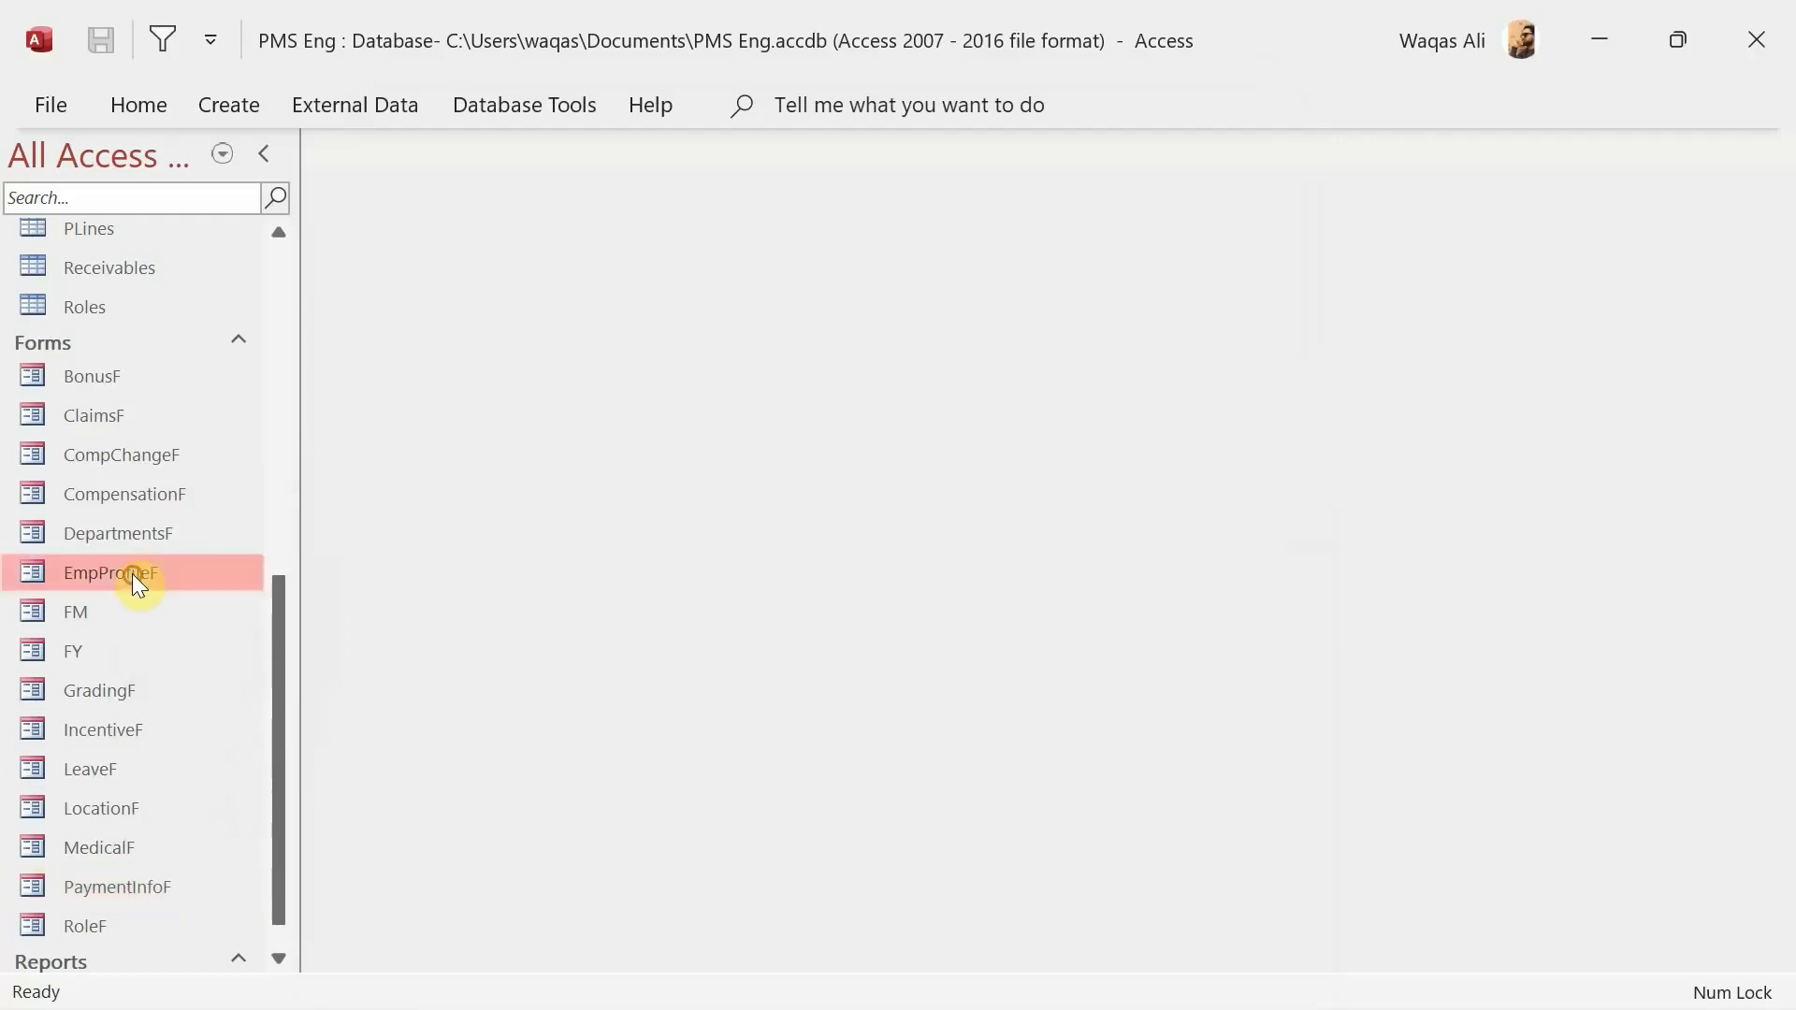
left_click(1006, 189)
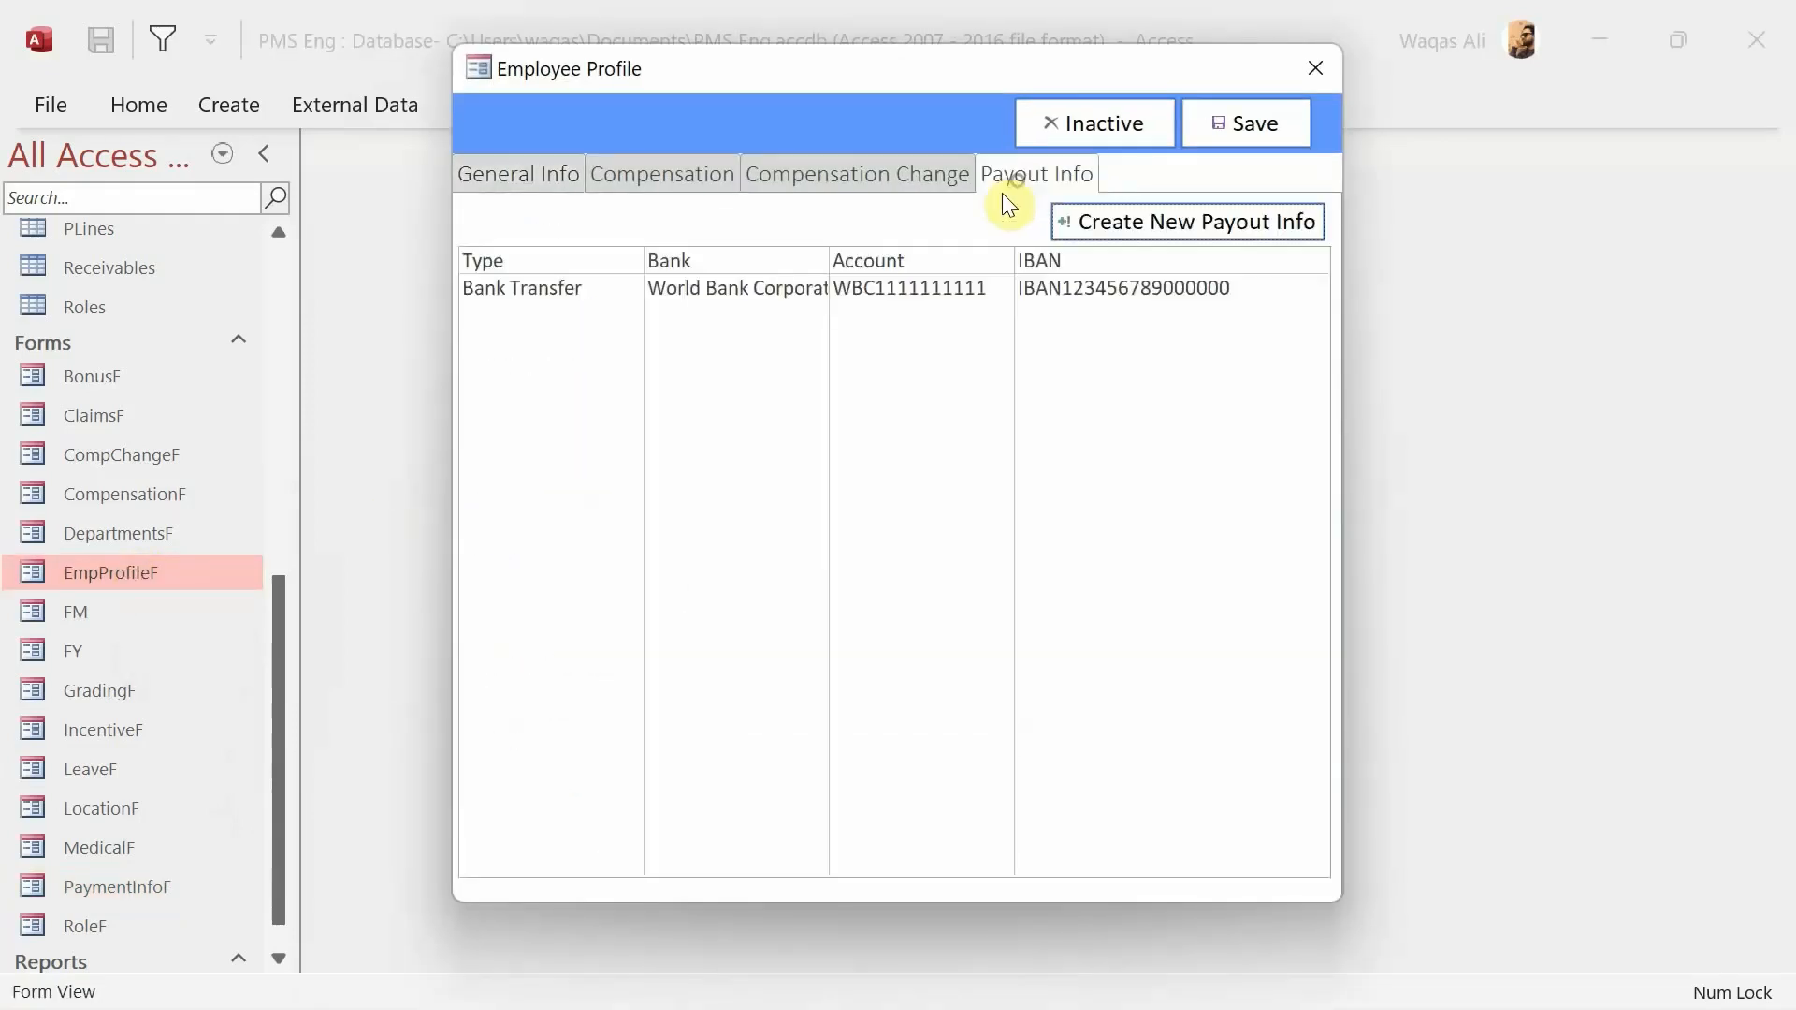
left_click(866, 296)
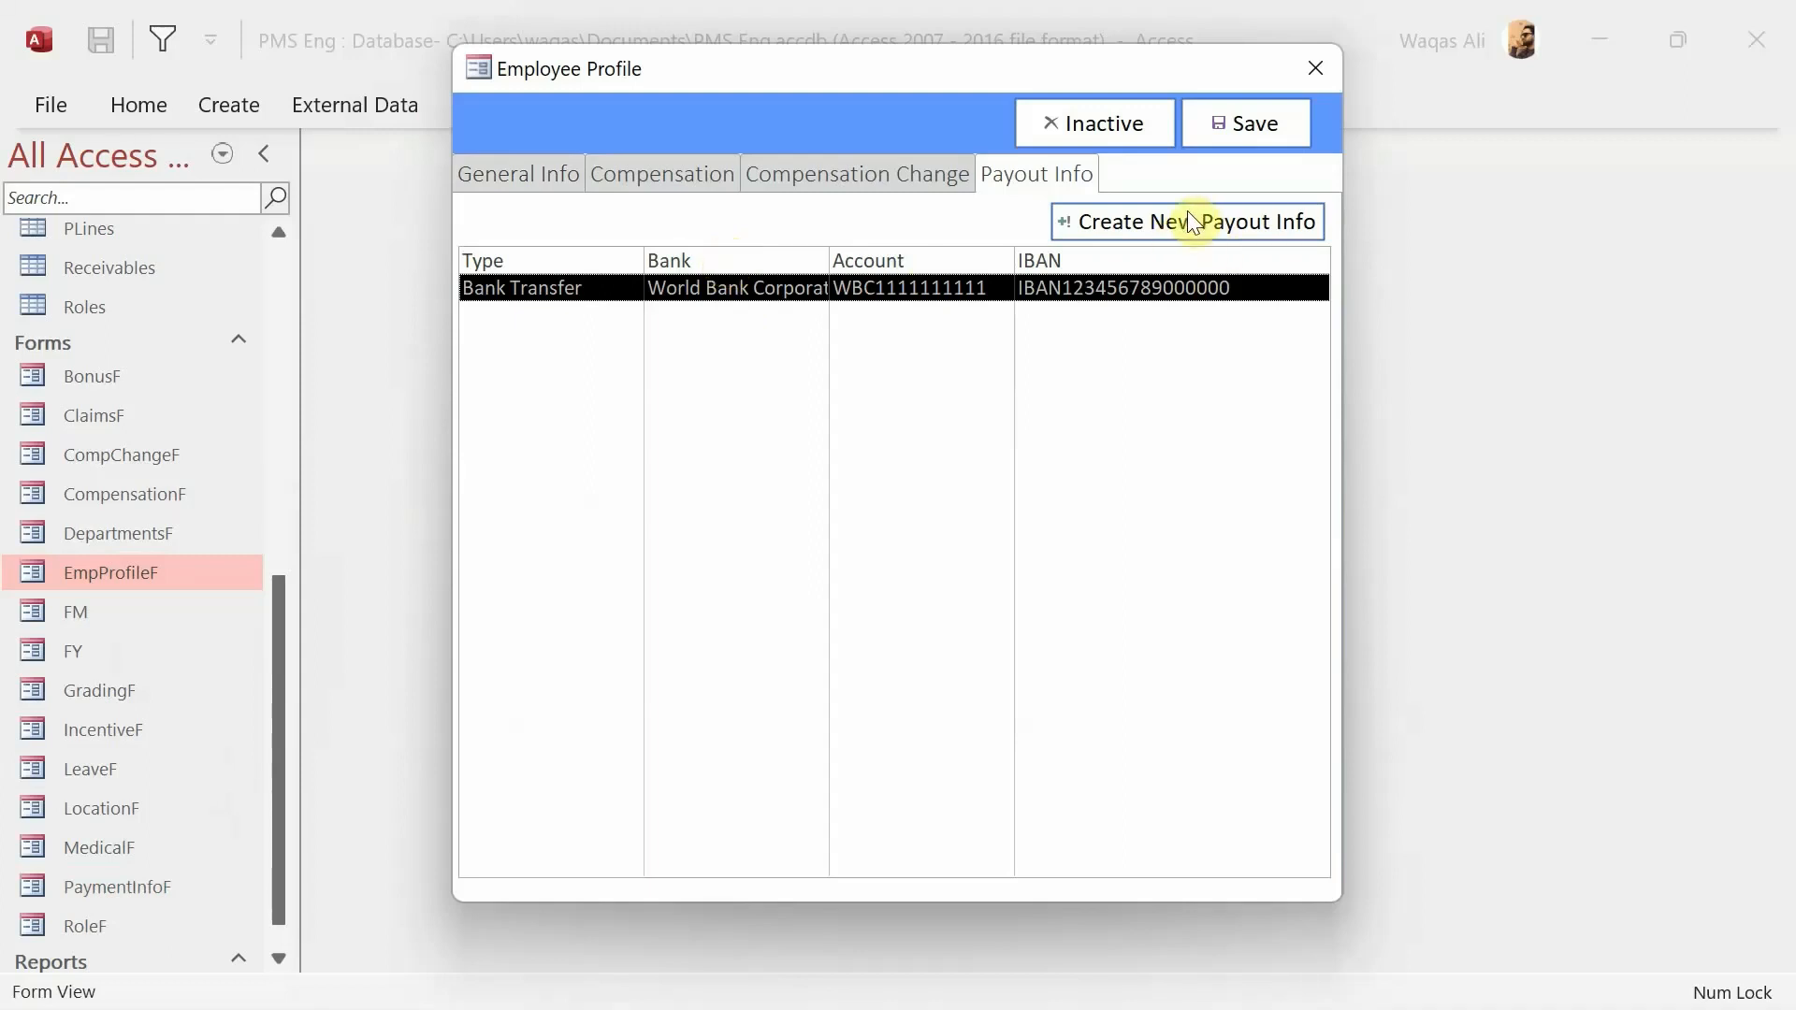
- Reopen the Bank Transfer payout record for a last check, and close both it and the employee profile form
double_click(740, 288)
left_click(1121, 192)
left_click(1331, 81)
- Open the Payroll table to review its fields, and close it
scroll(87, 707, "up", 3)
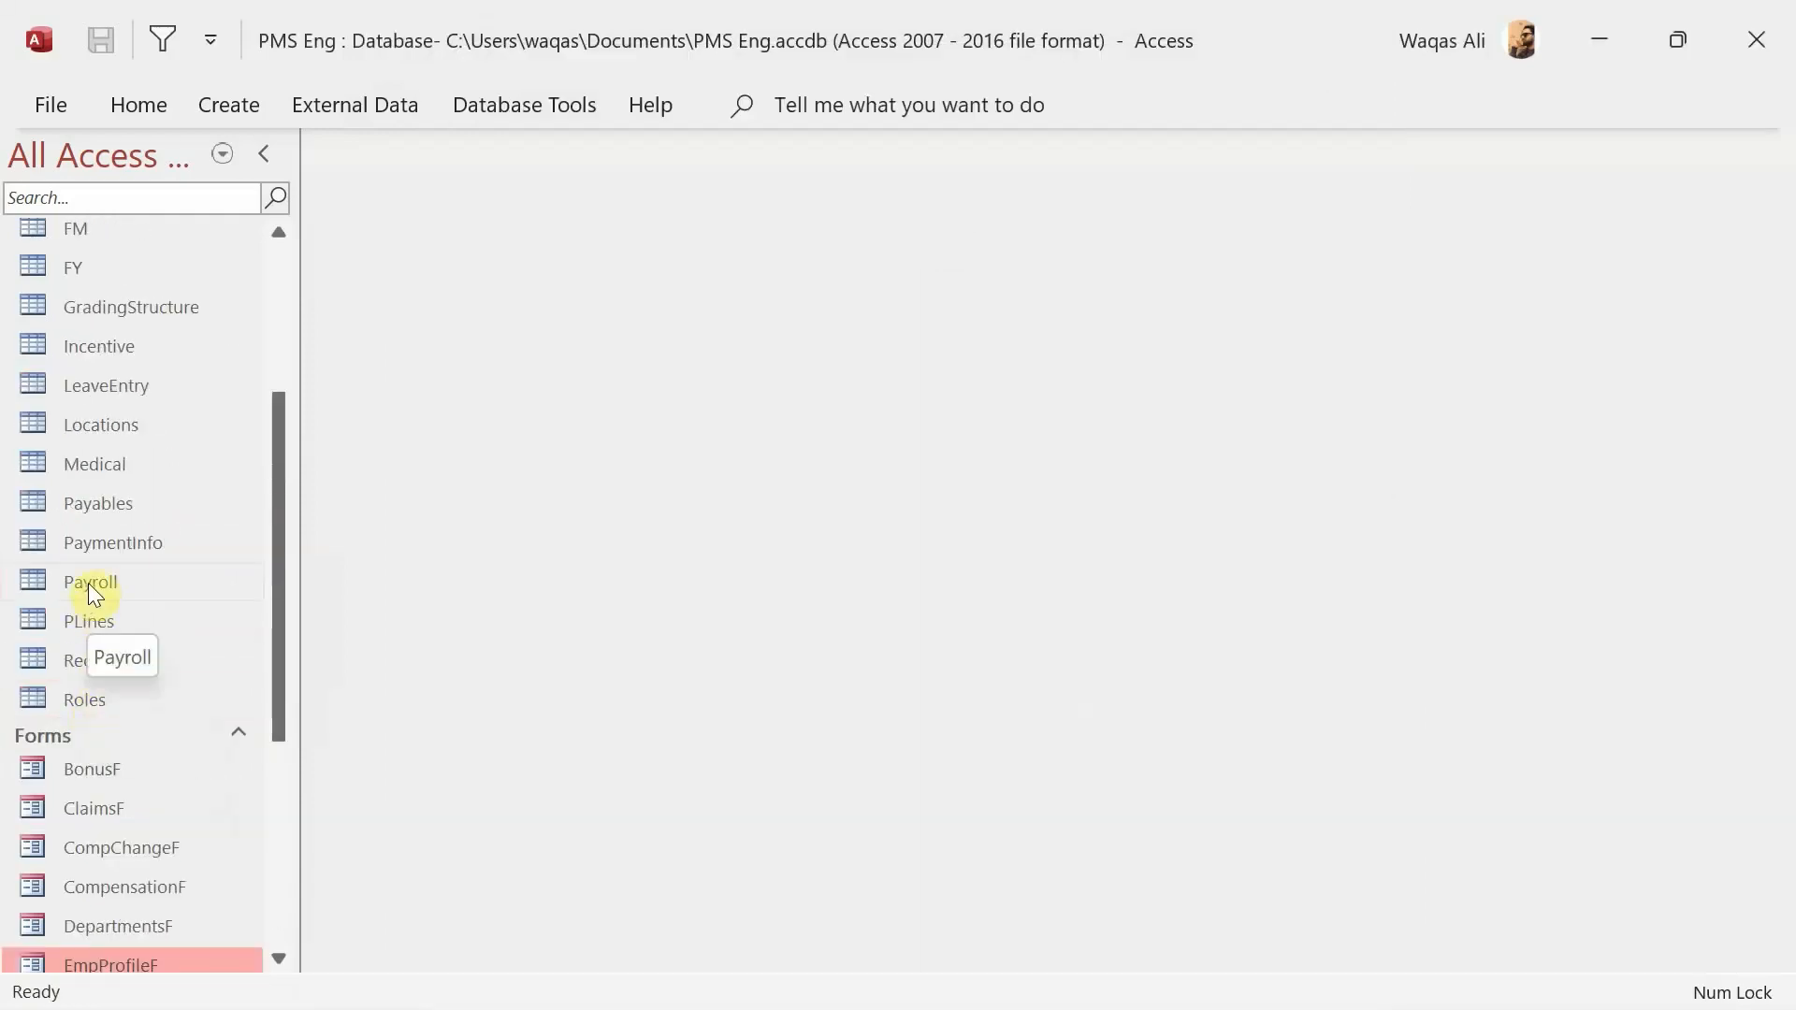
double_click(88, 582)
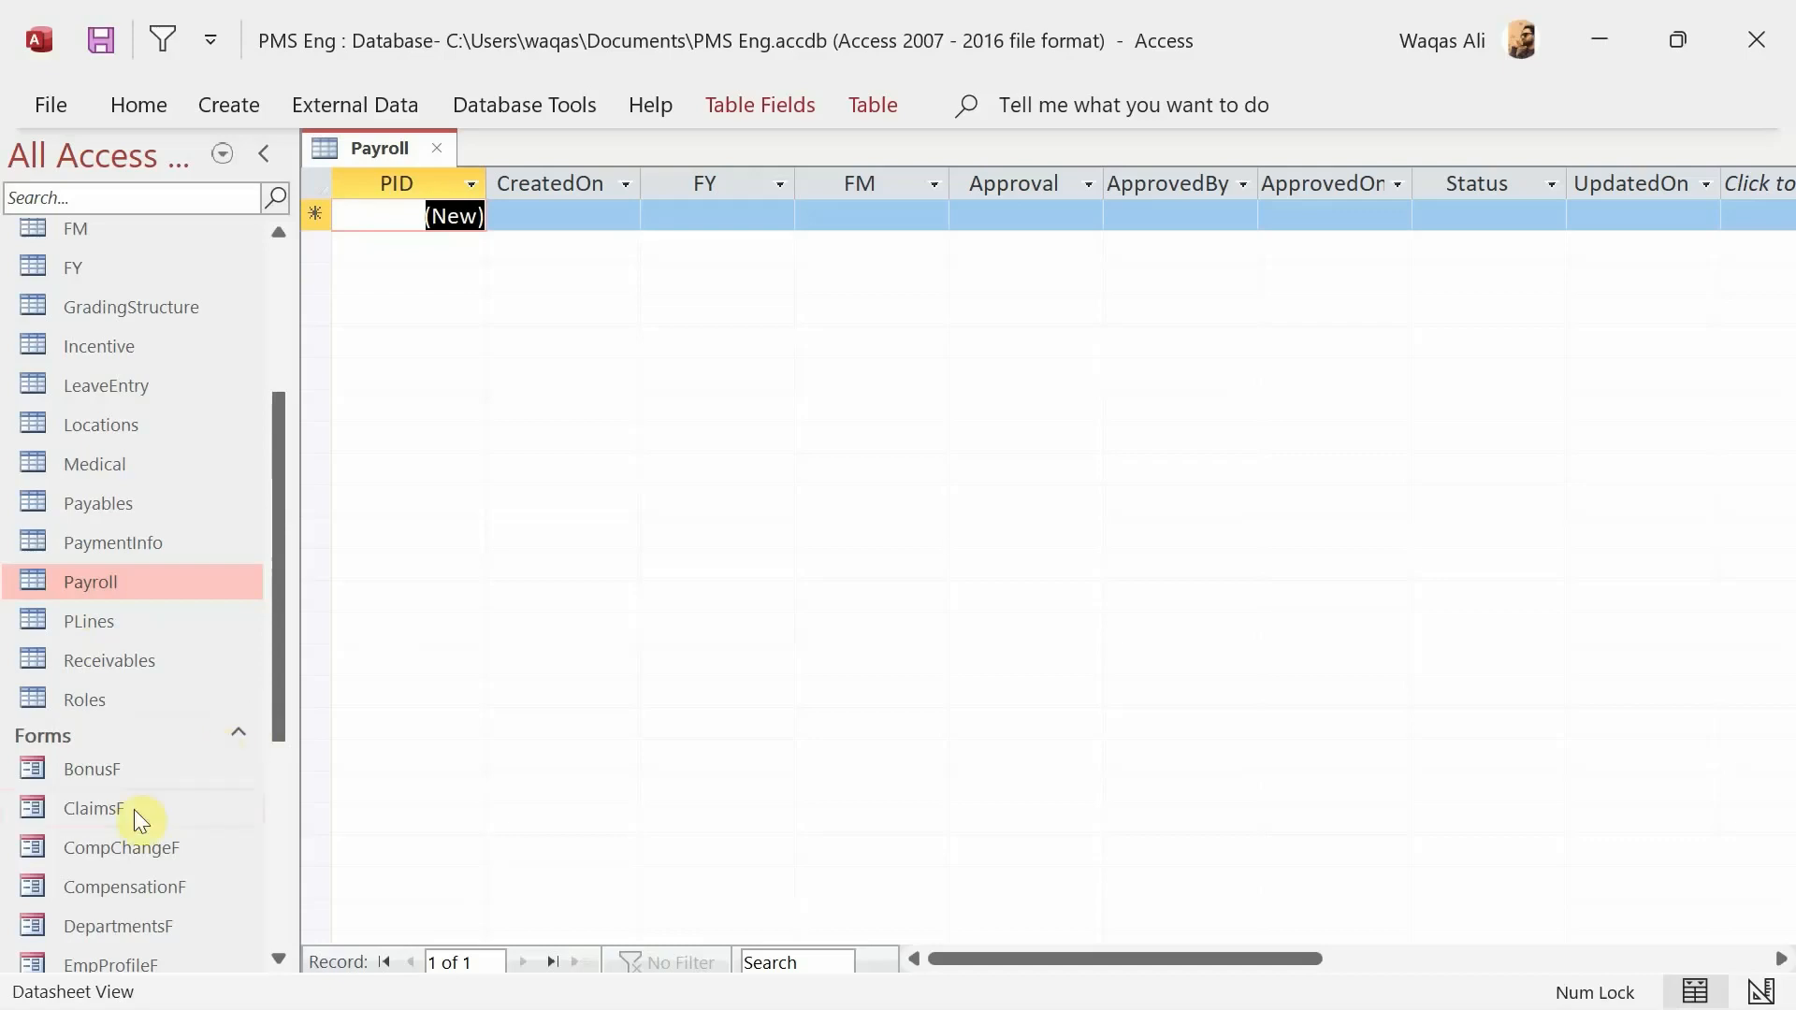
scroll(144, 811, "down", 2)
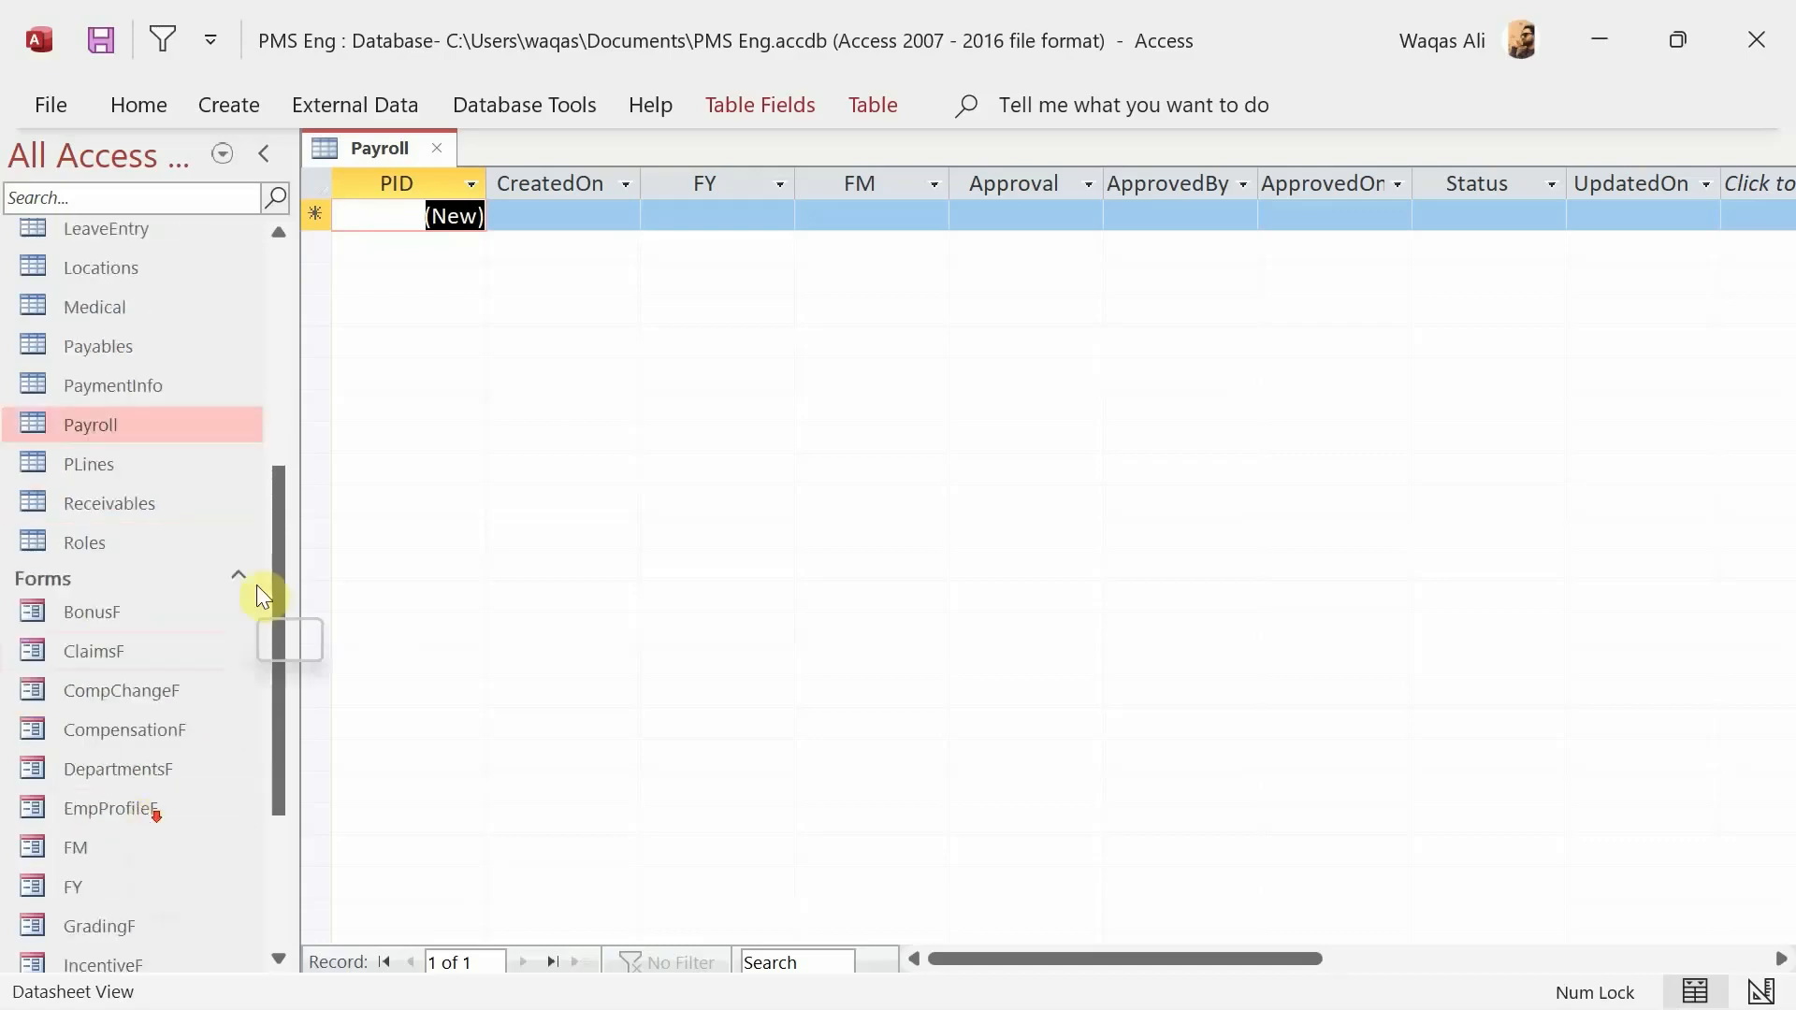
left_click(441, 148)
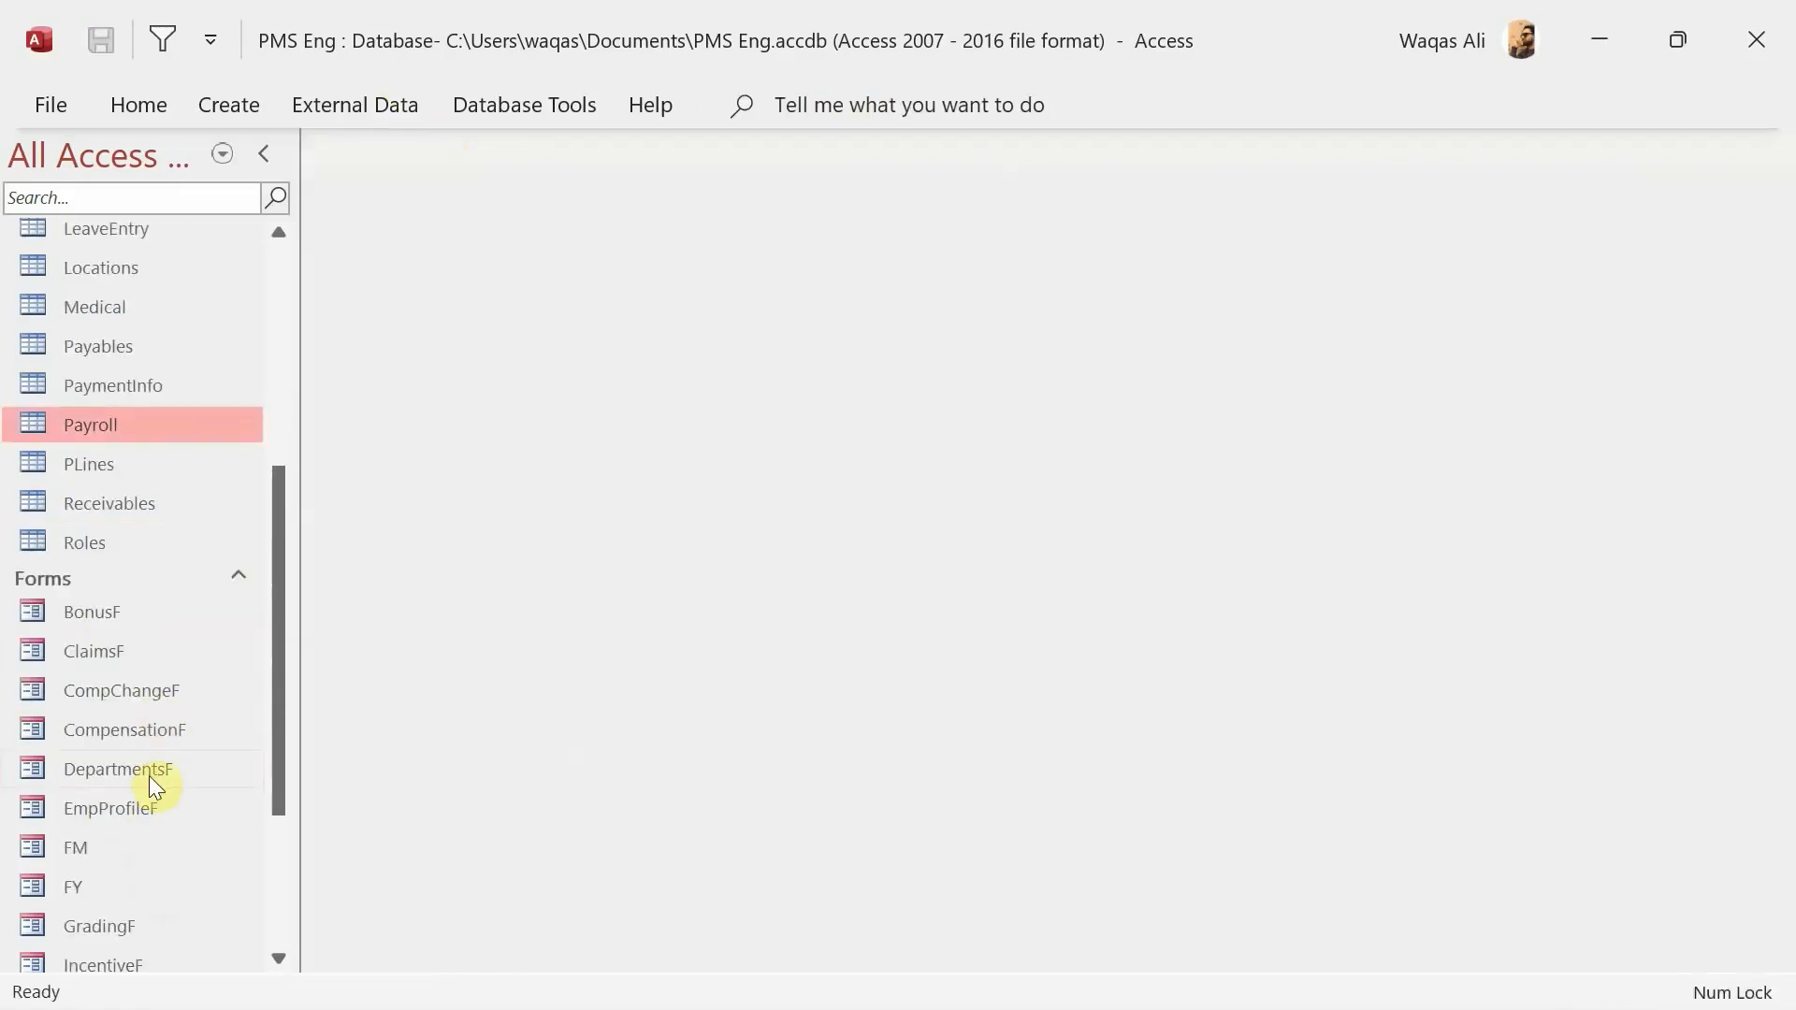
- Check the ClaimsF form and duplicate it under the name PayrollF
double_click(110, 650)
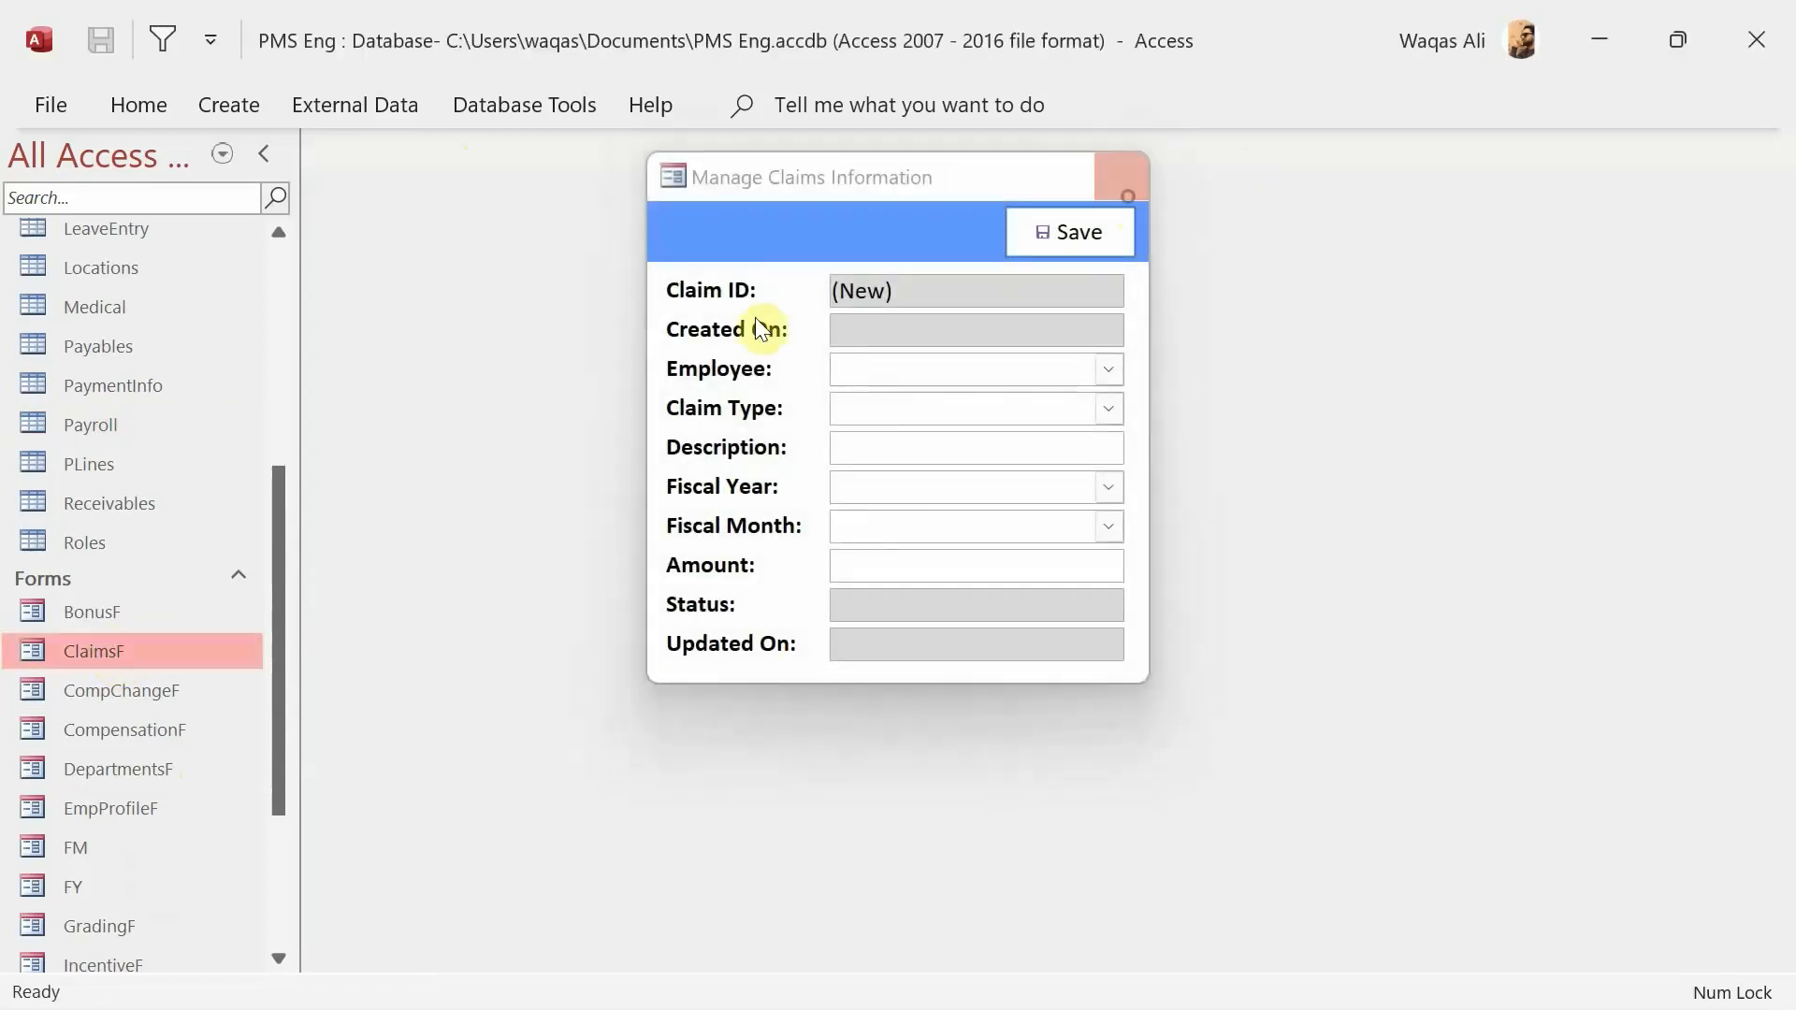
right_click(159, 641)
left_click(245, 507)
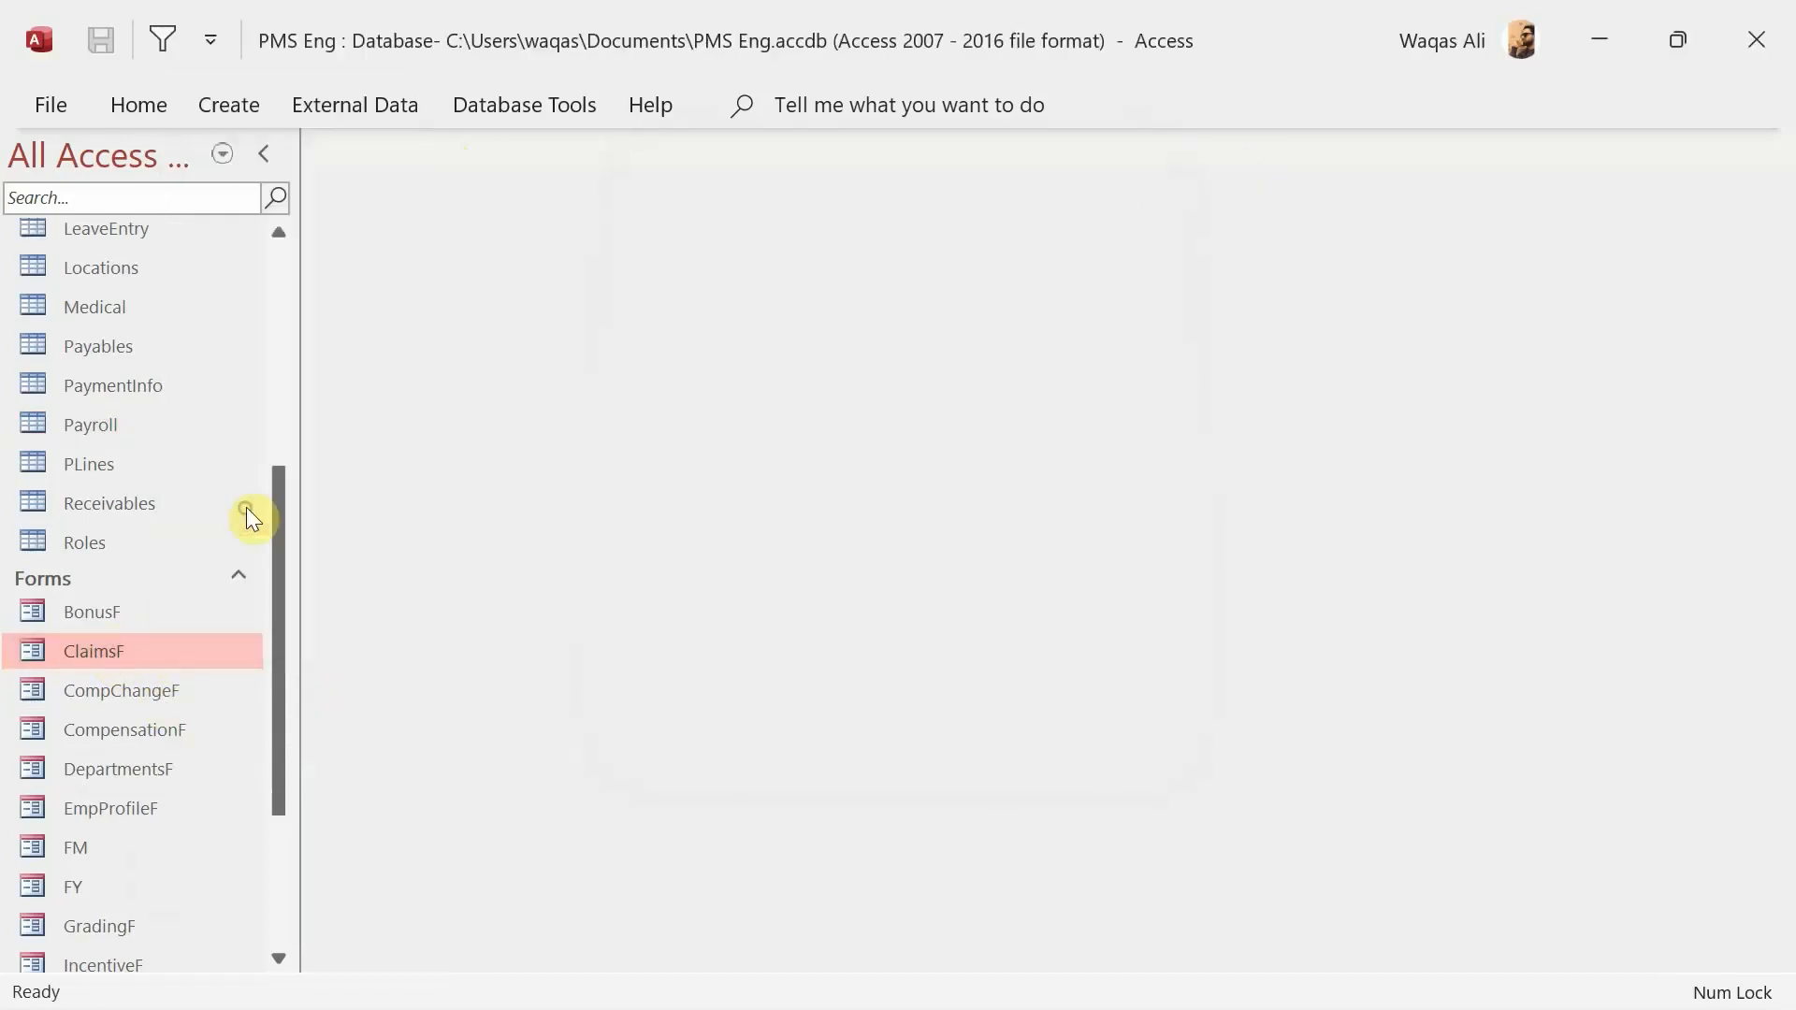
key("ctrl+v")
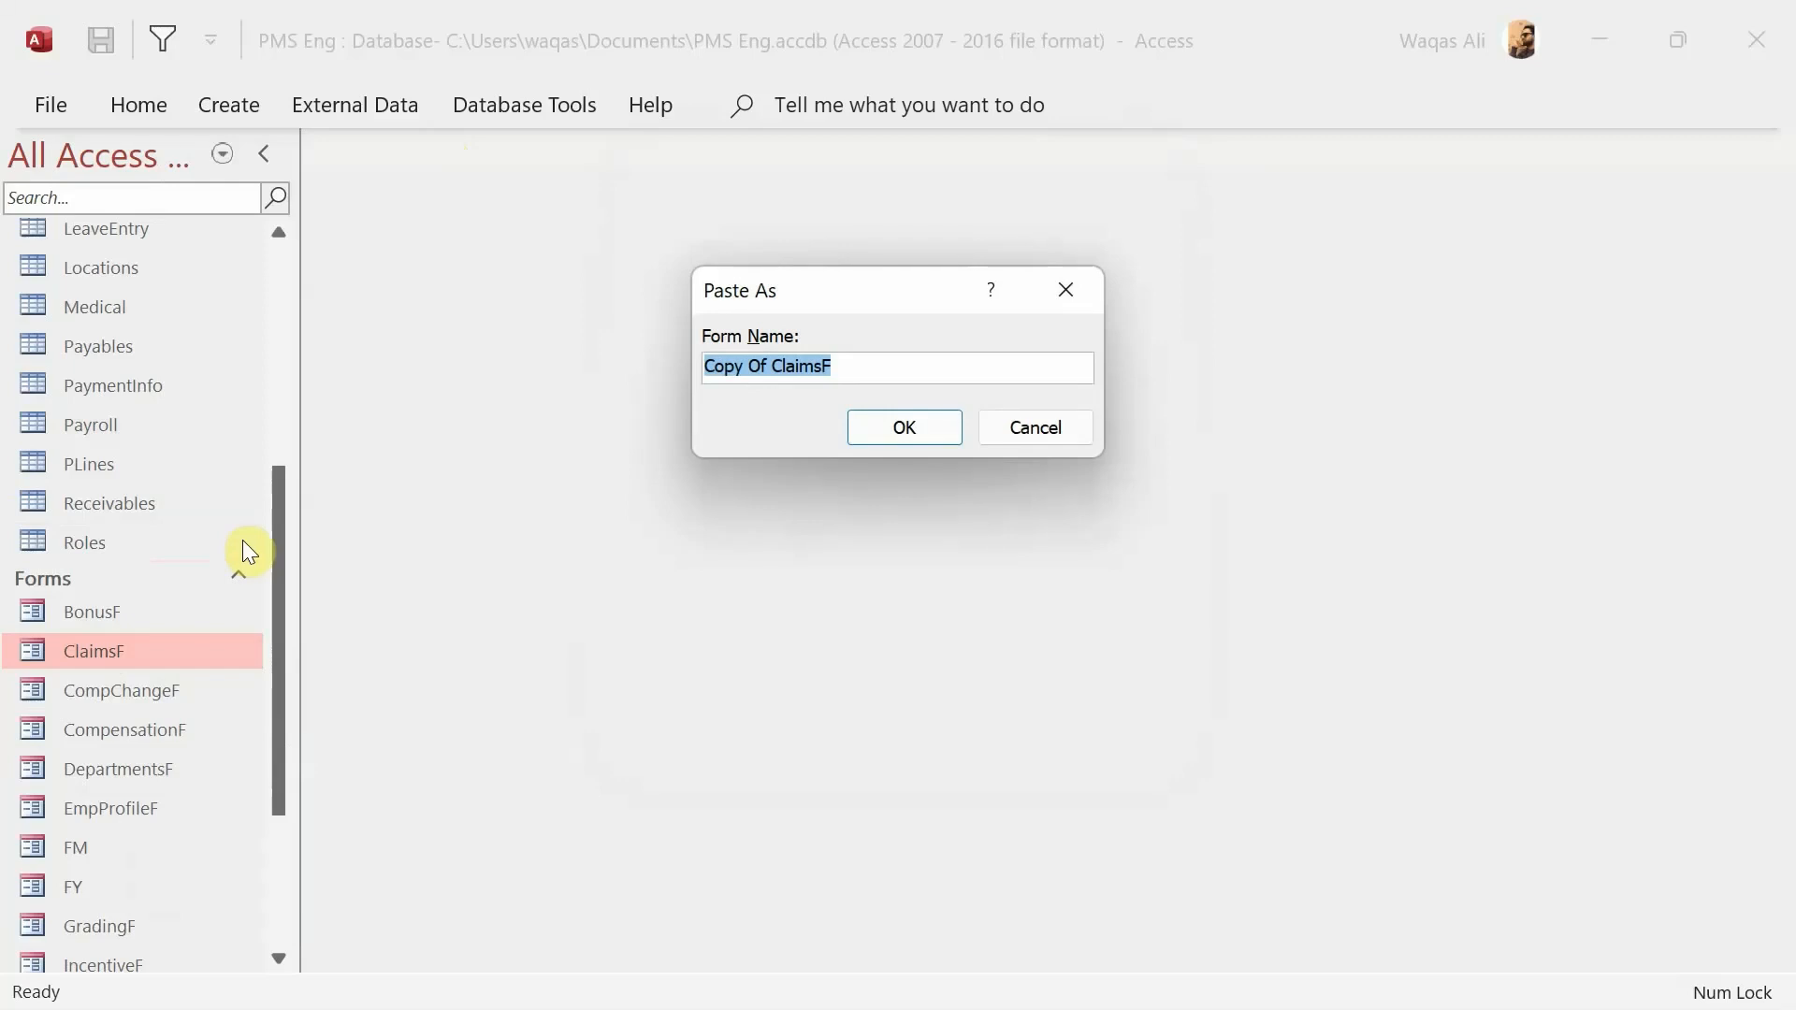
type("PayrollF")
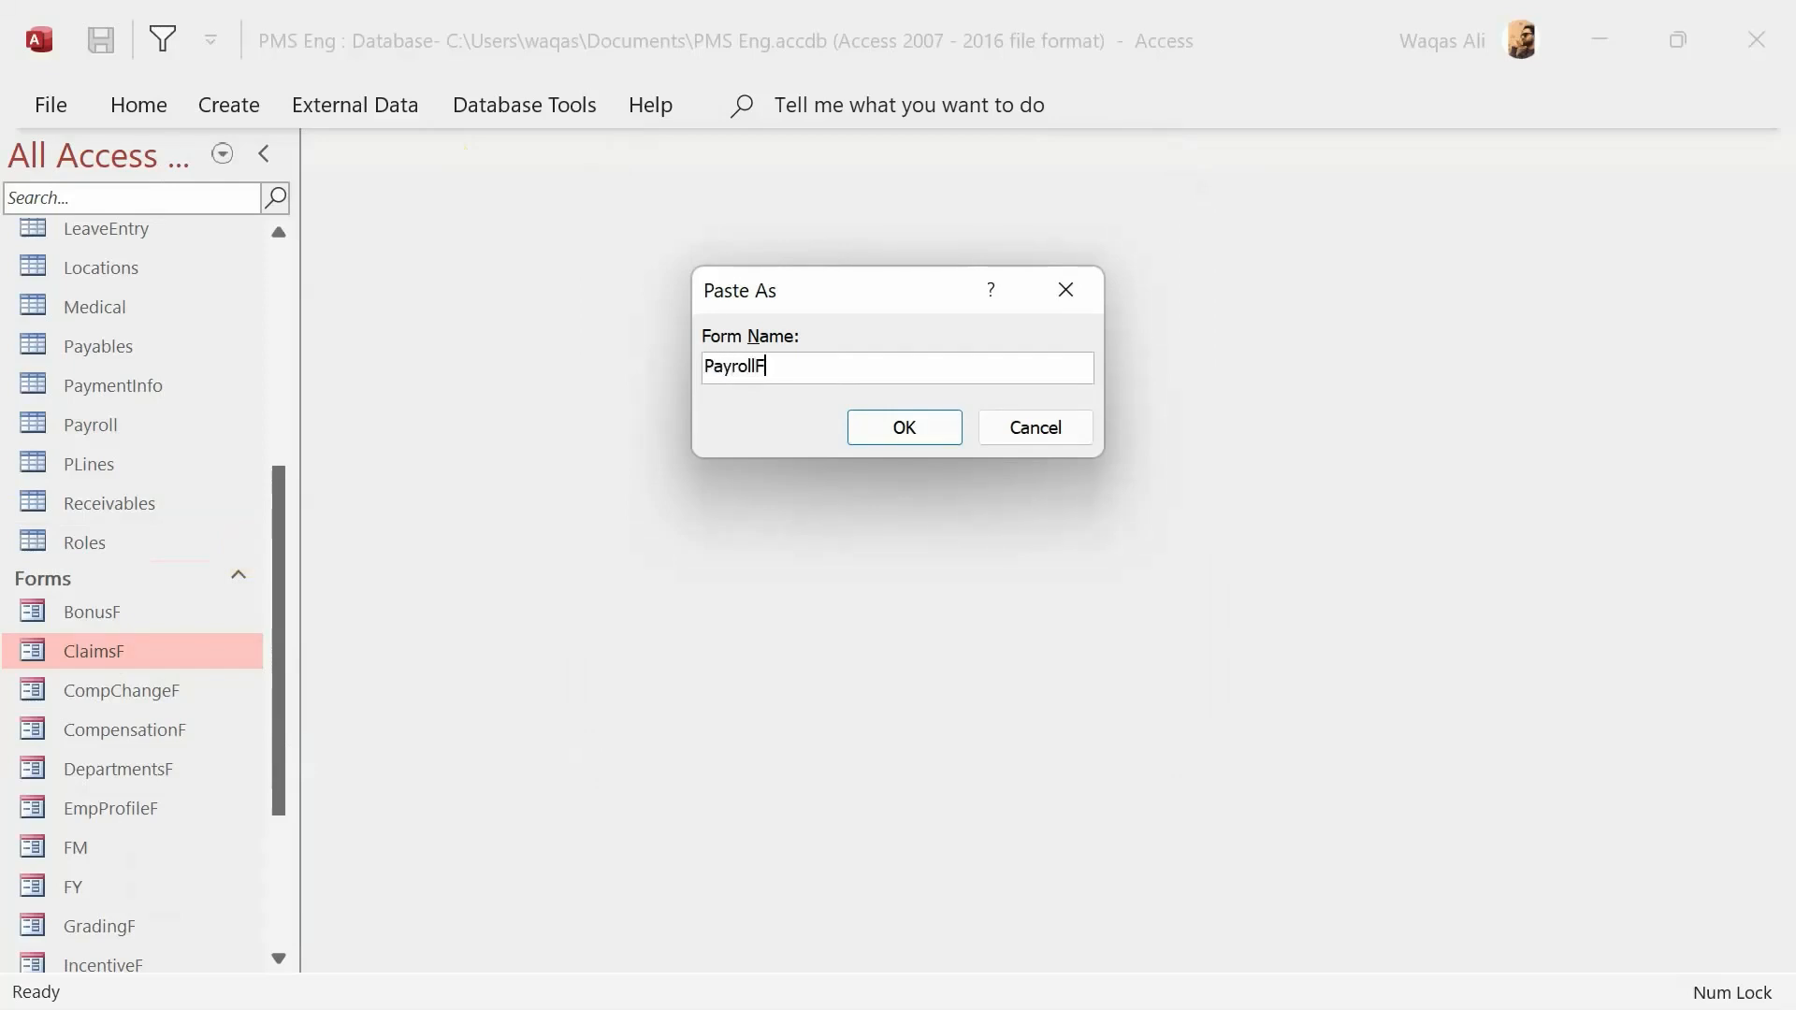
key("Return")
- Open the PayrollF form for design and delete all the claim controls from its Detail section
scroll(156, 694, "down", 2)
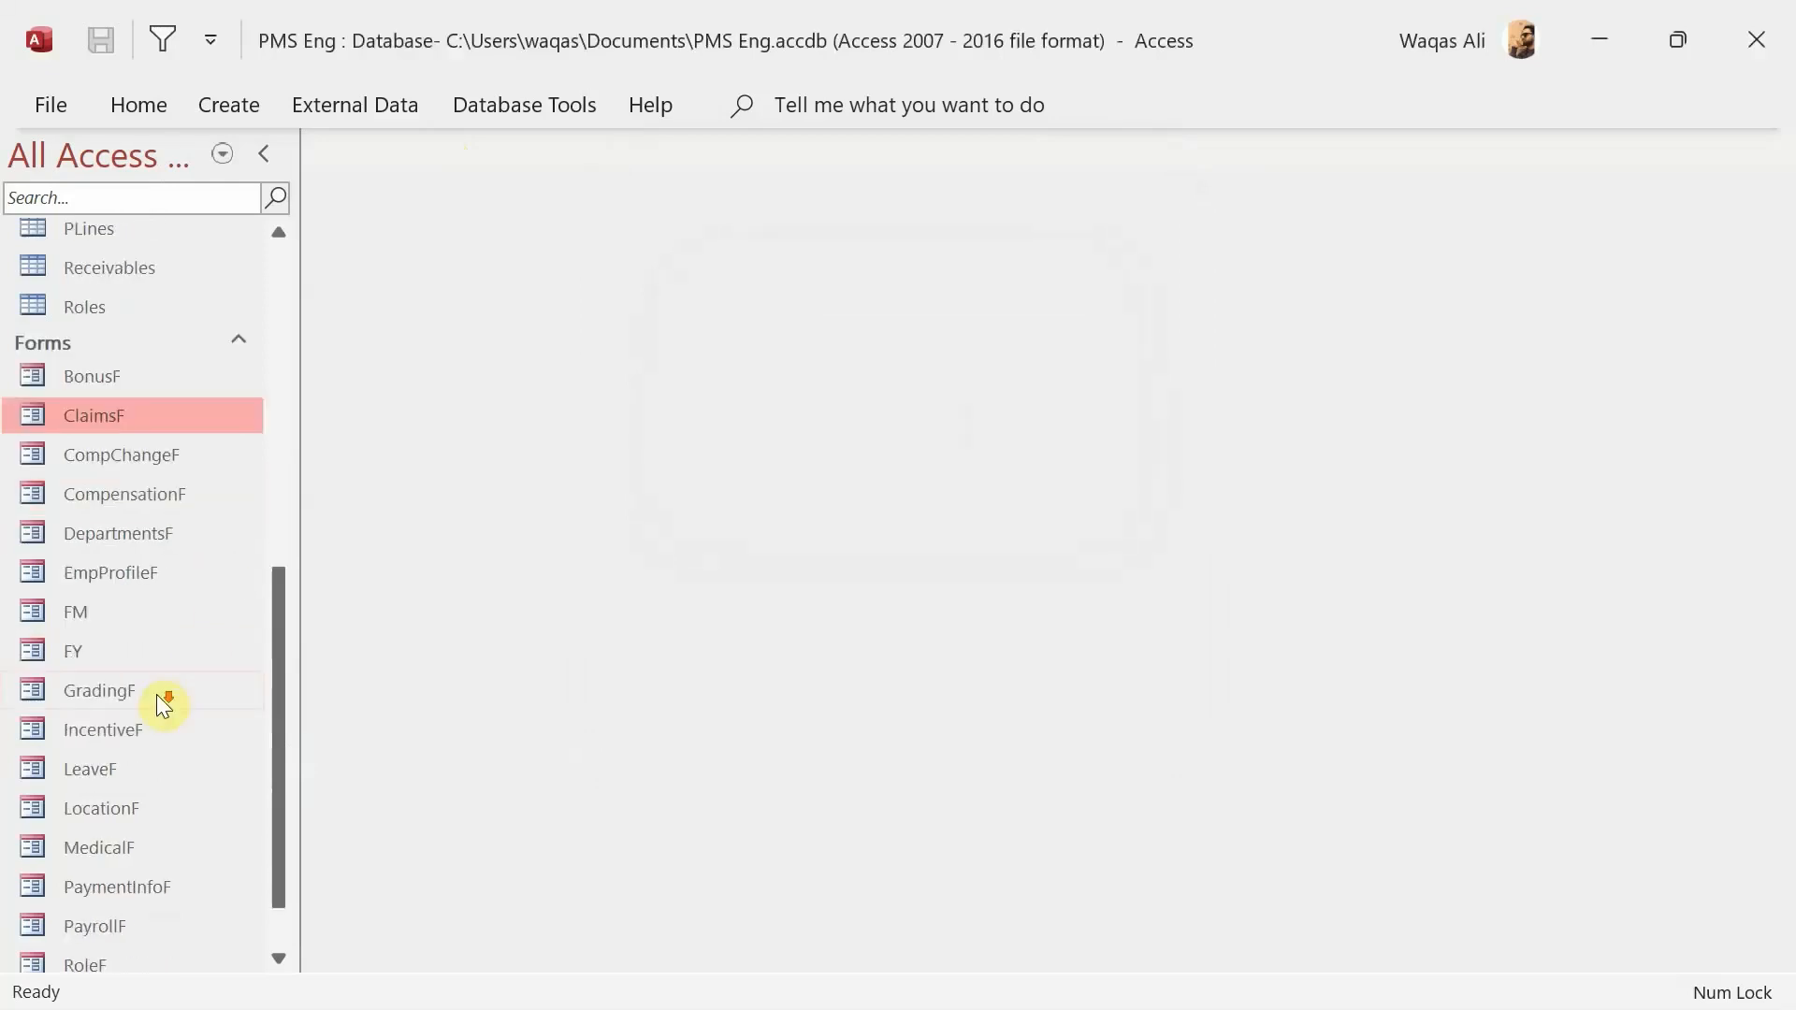
scroll(155, 773, "down", 1)
right_click(143, 847)
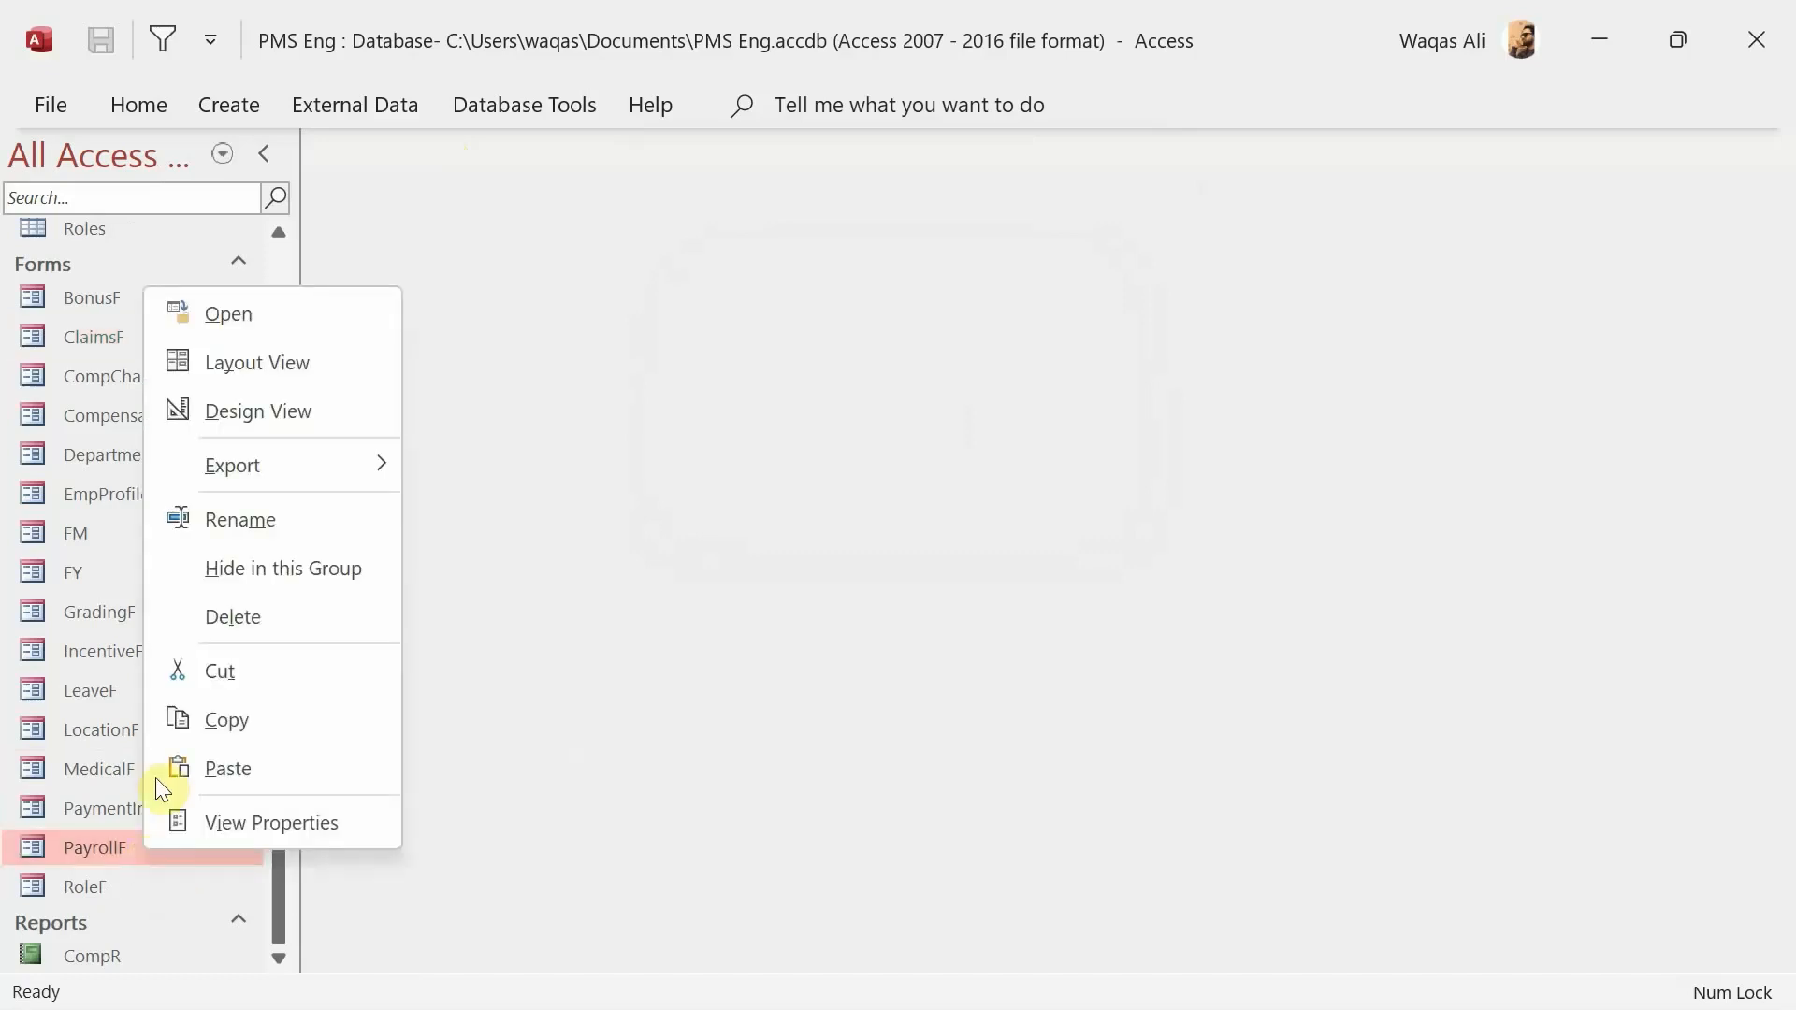
left_click(254, 419)
left_click_drag(943, 328, 135, 853)
key("Delete")
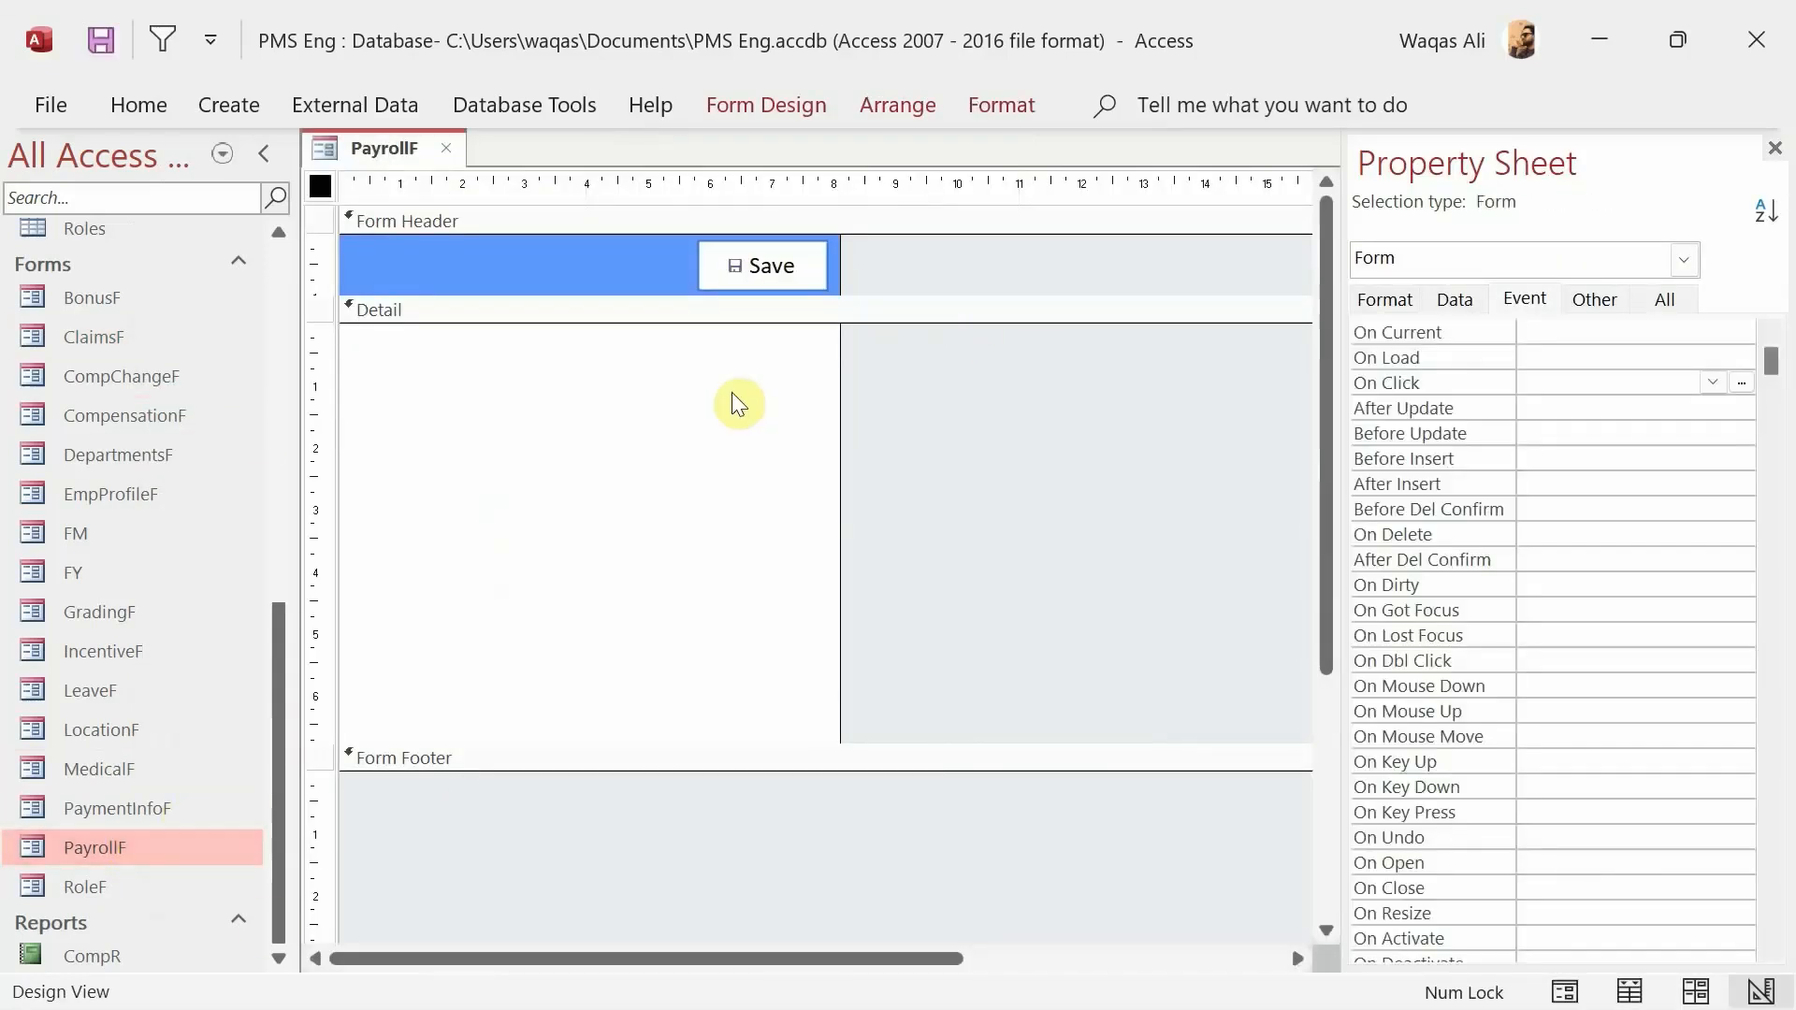
- Set the form's caption to Manage Payroll Information and its record source to the Payroll table
left_click(1382, 300)
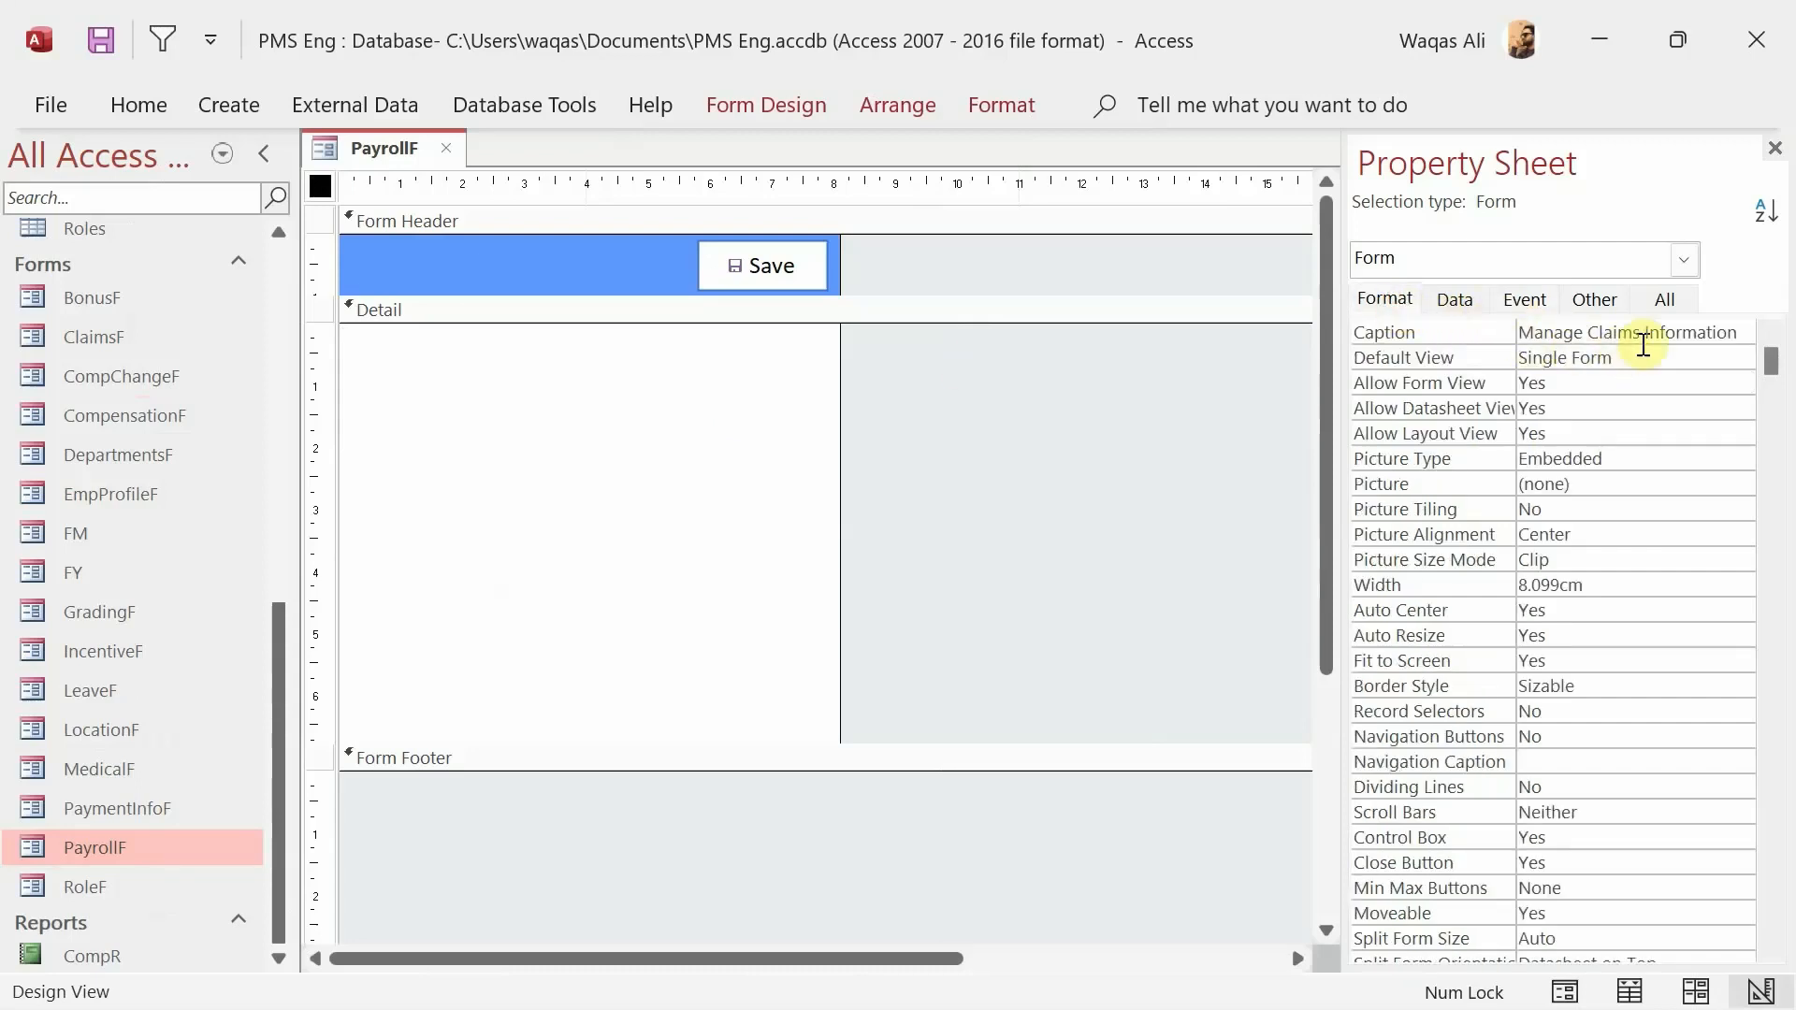
double_click(1627, 334)
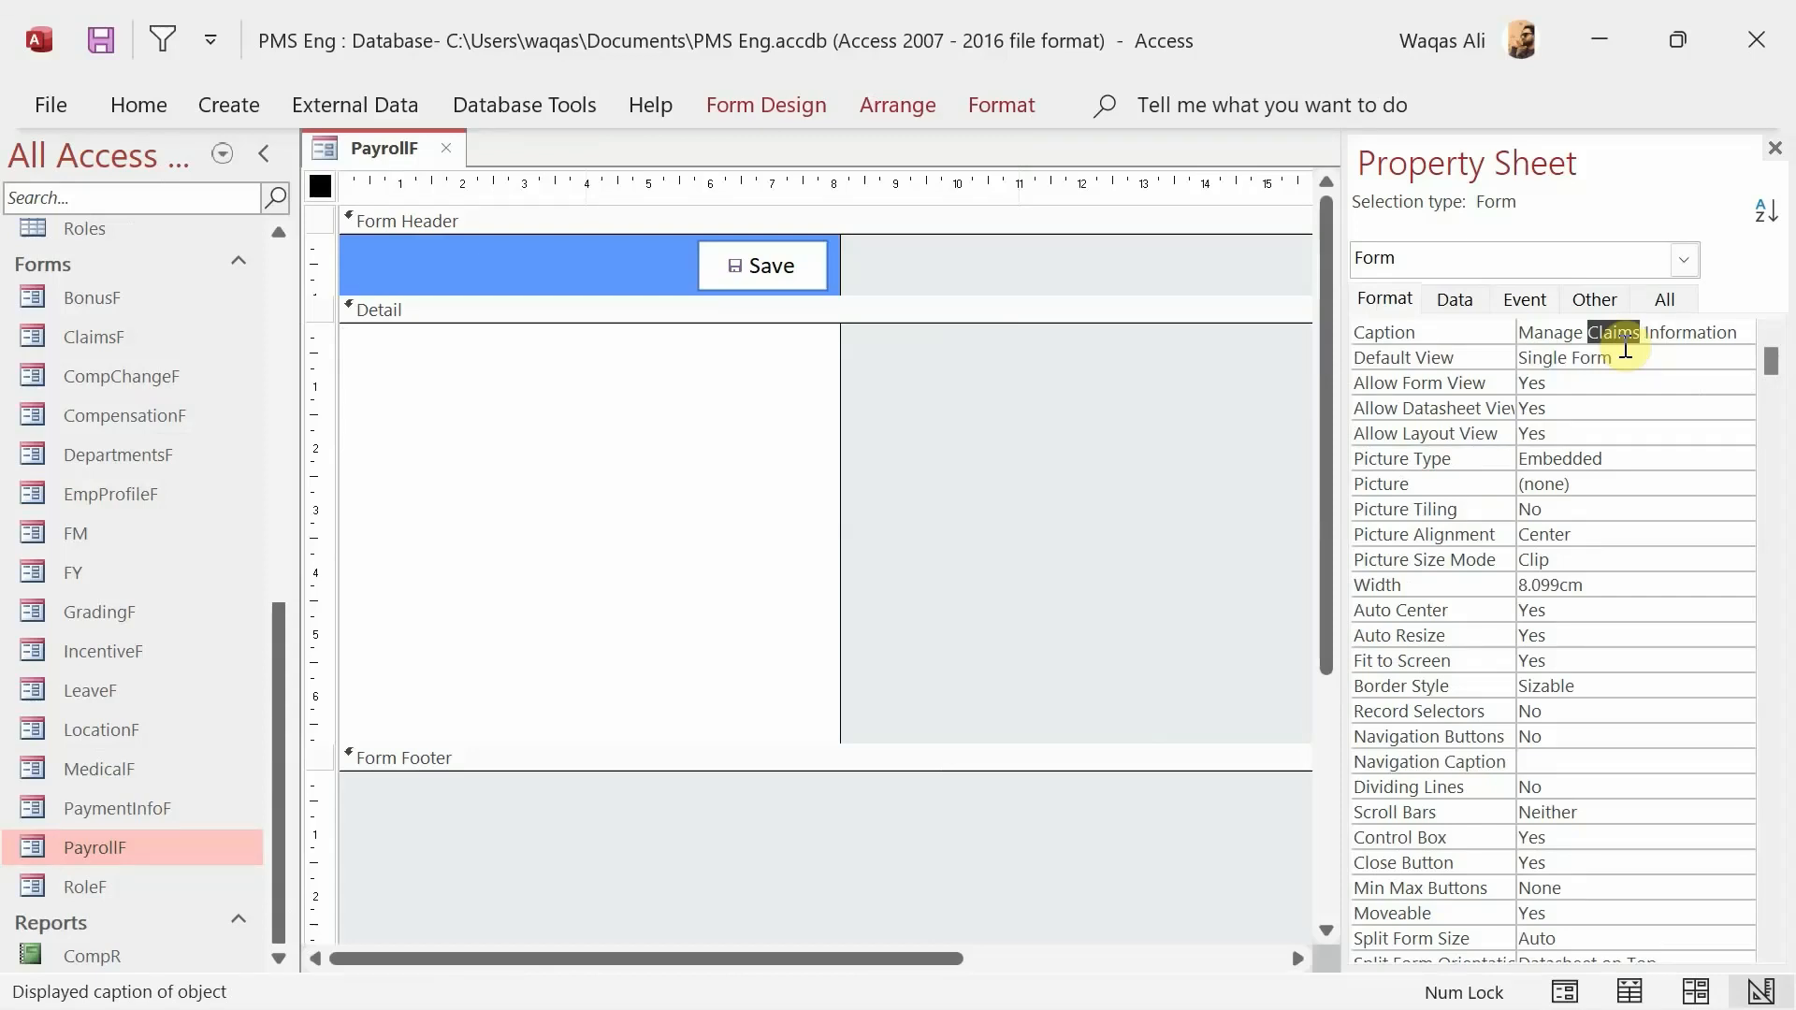
type("Payroll")
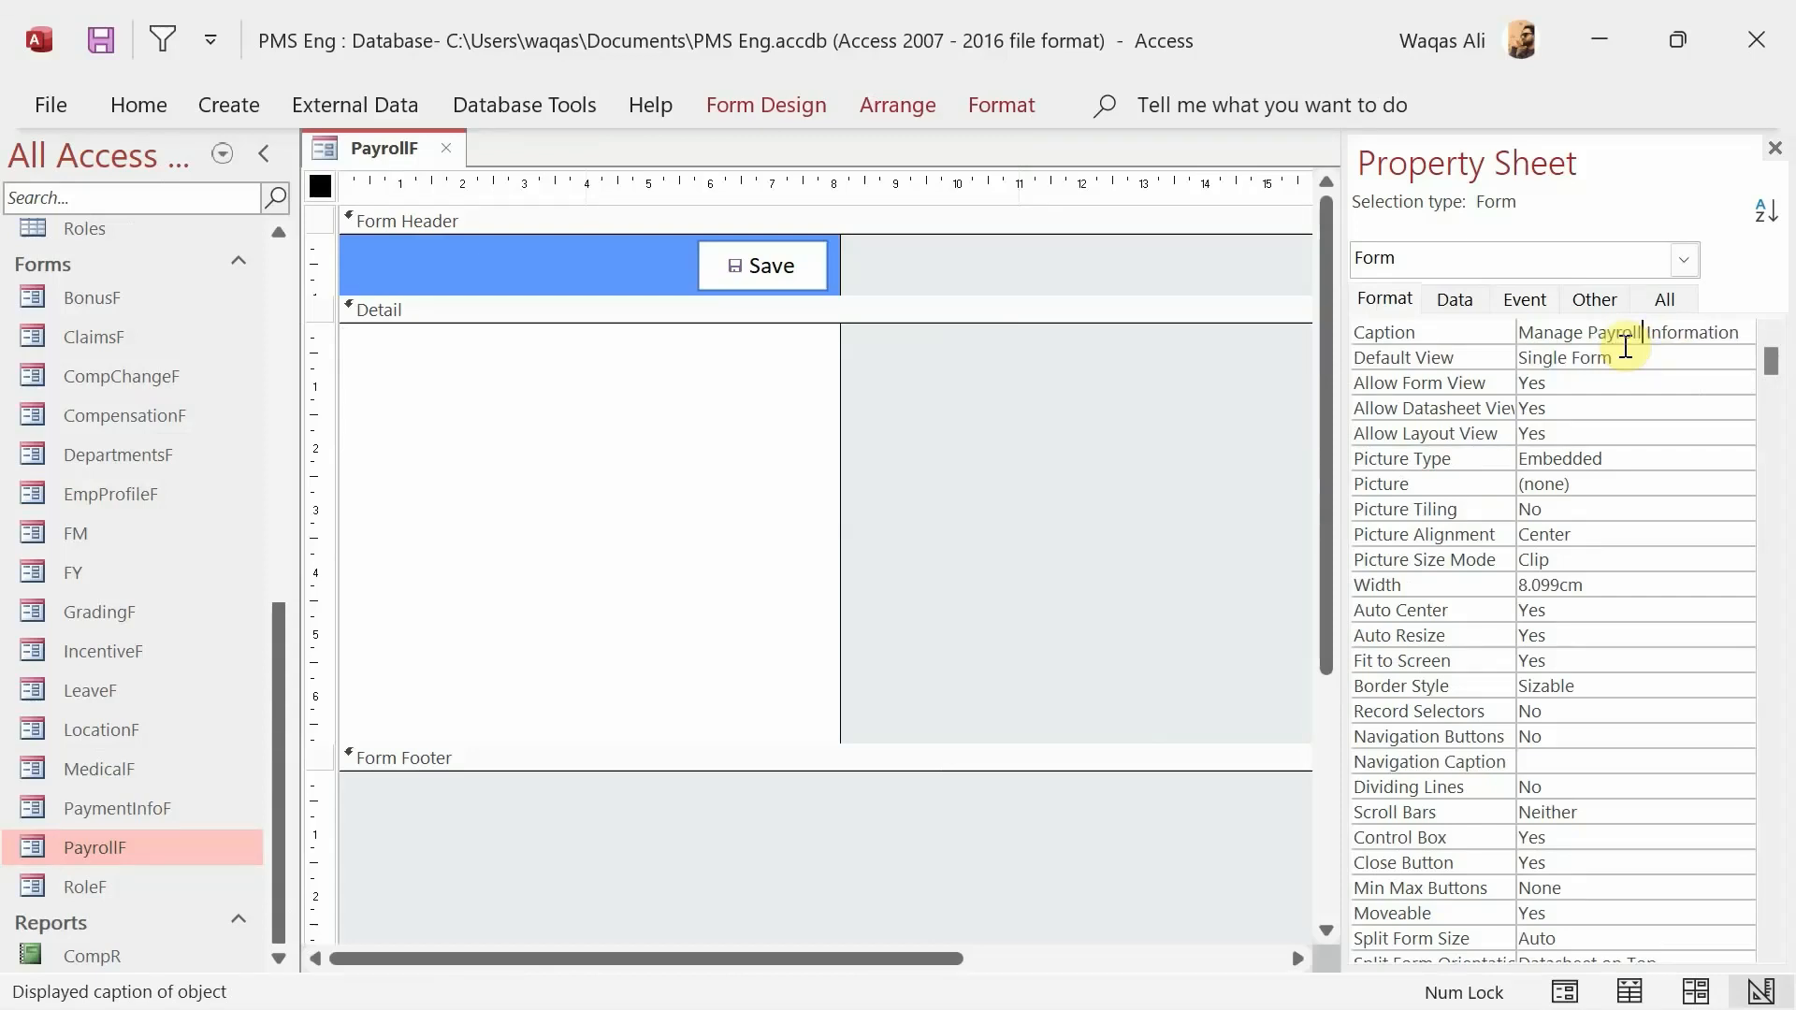
key("Return")
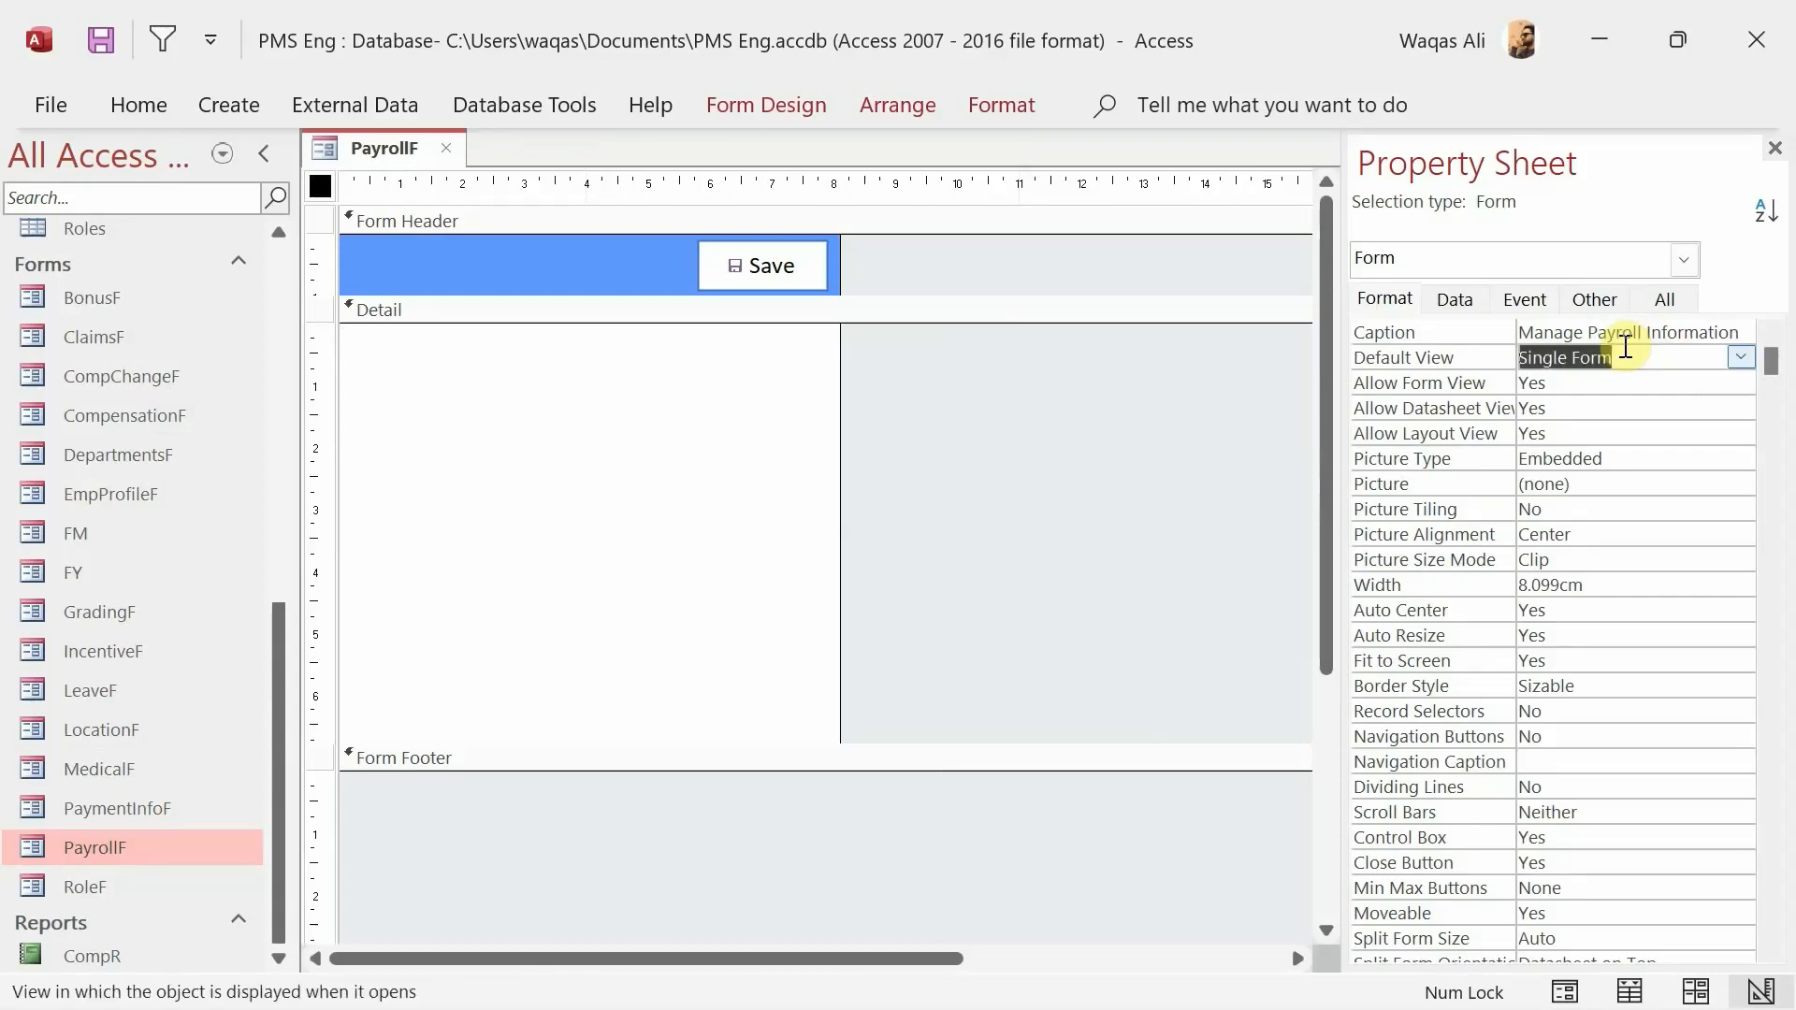
left_click(1455, 297)
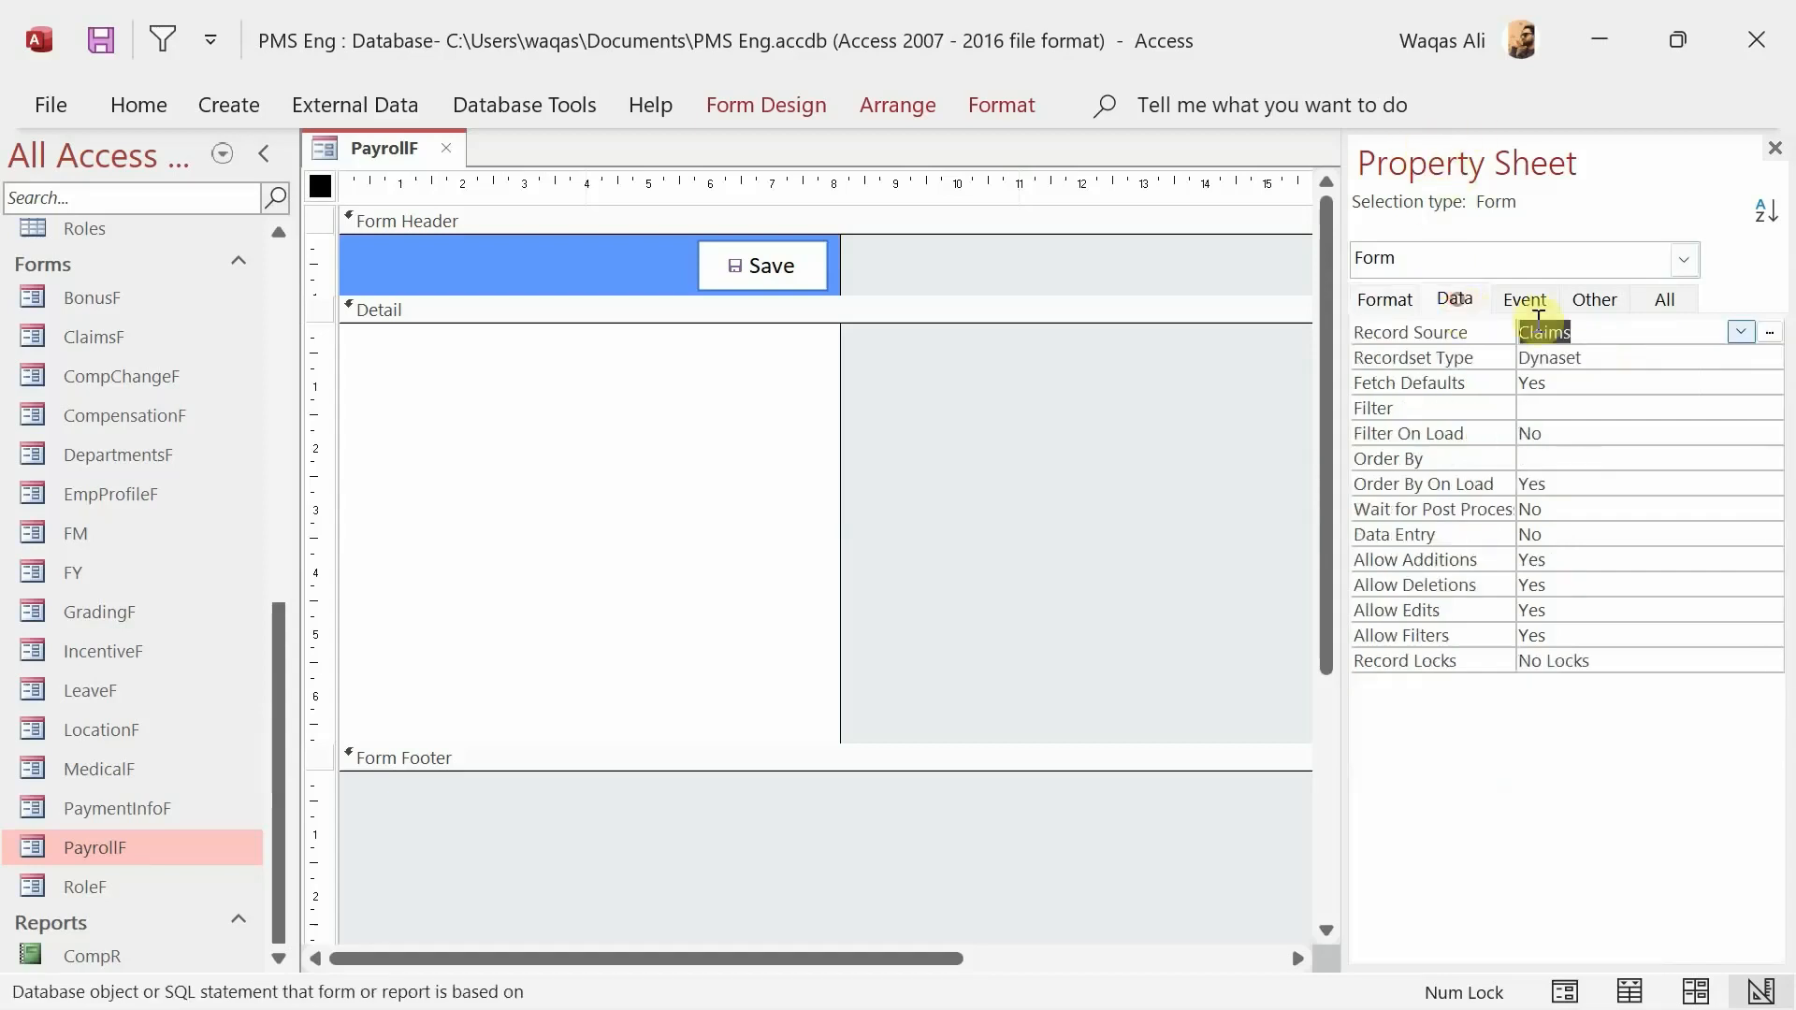
left_click(1740, 335)
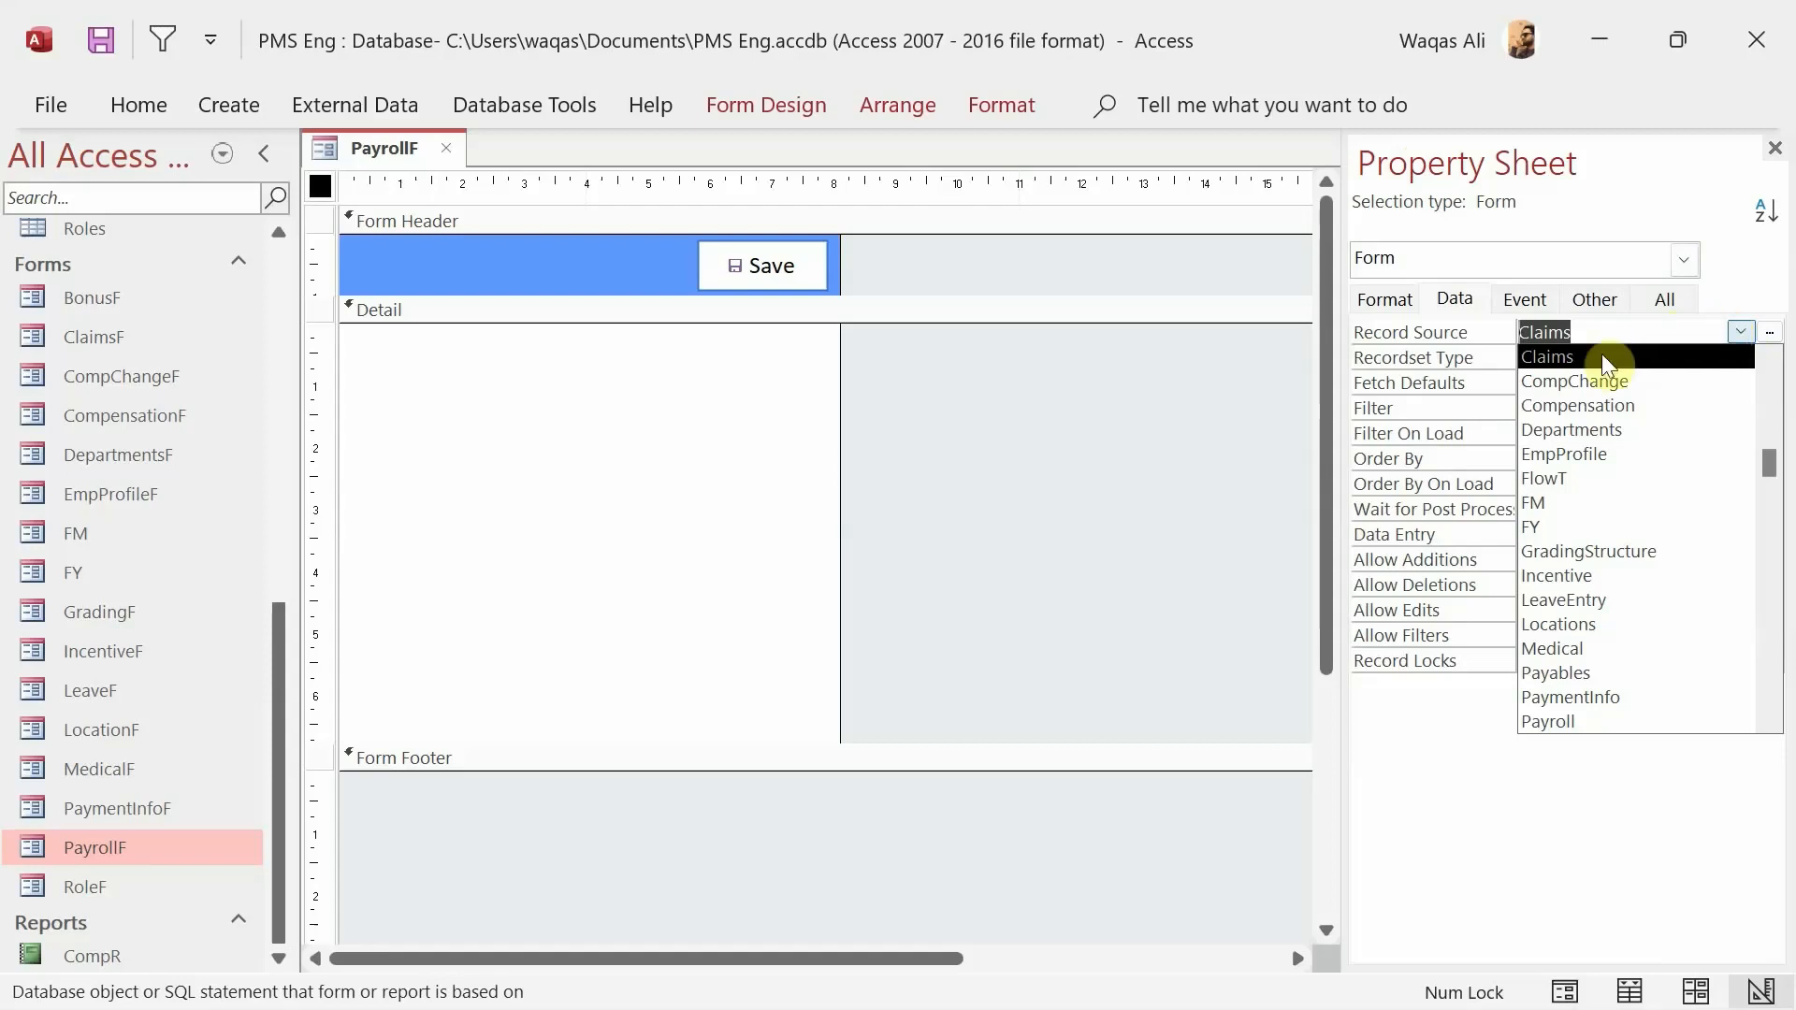
left_click(1607, 731)
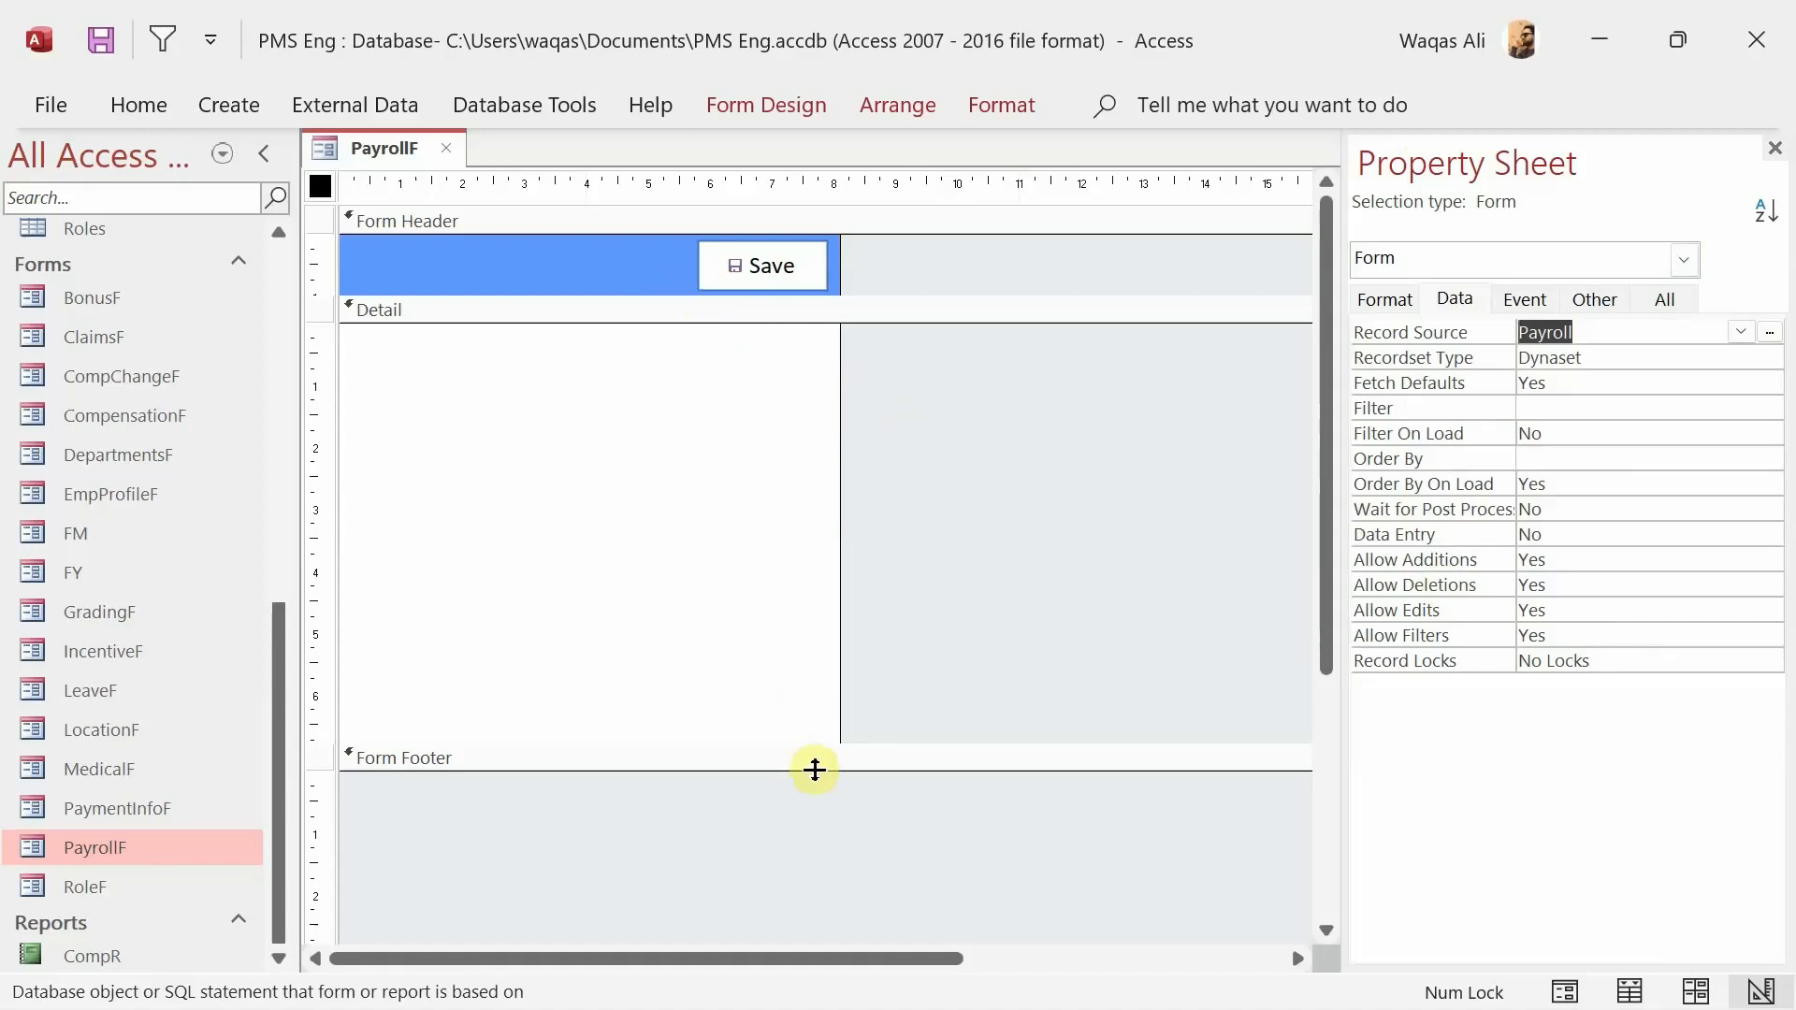
- Enlarge the form to about 17.5 cm wide with a taller Detail section, and move the Save button to the header's far right end
left_click_drag(840, 740, 1275, 850)
left_click_drag(950, 959, 629, 963)
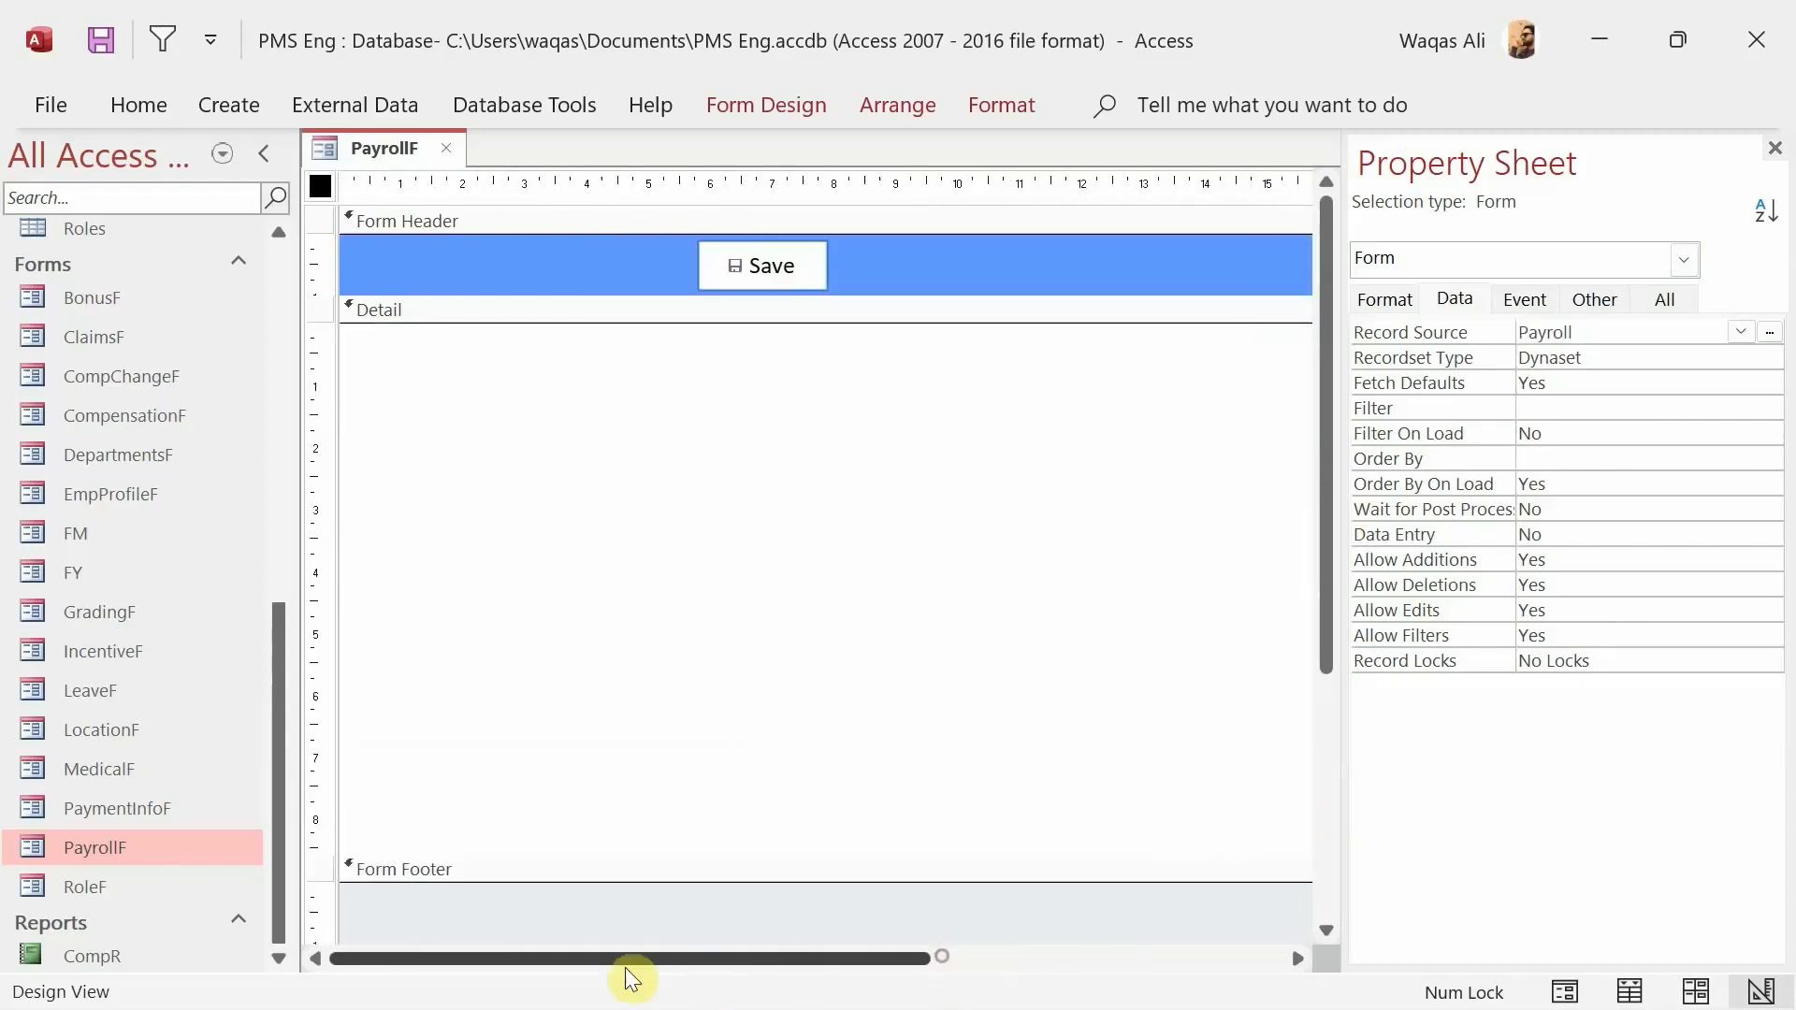
left_click(1774, 148)
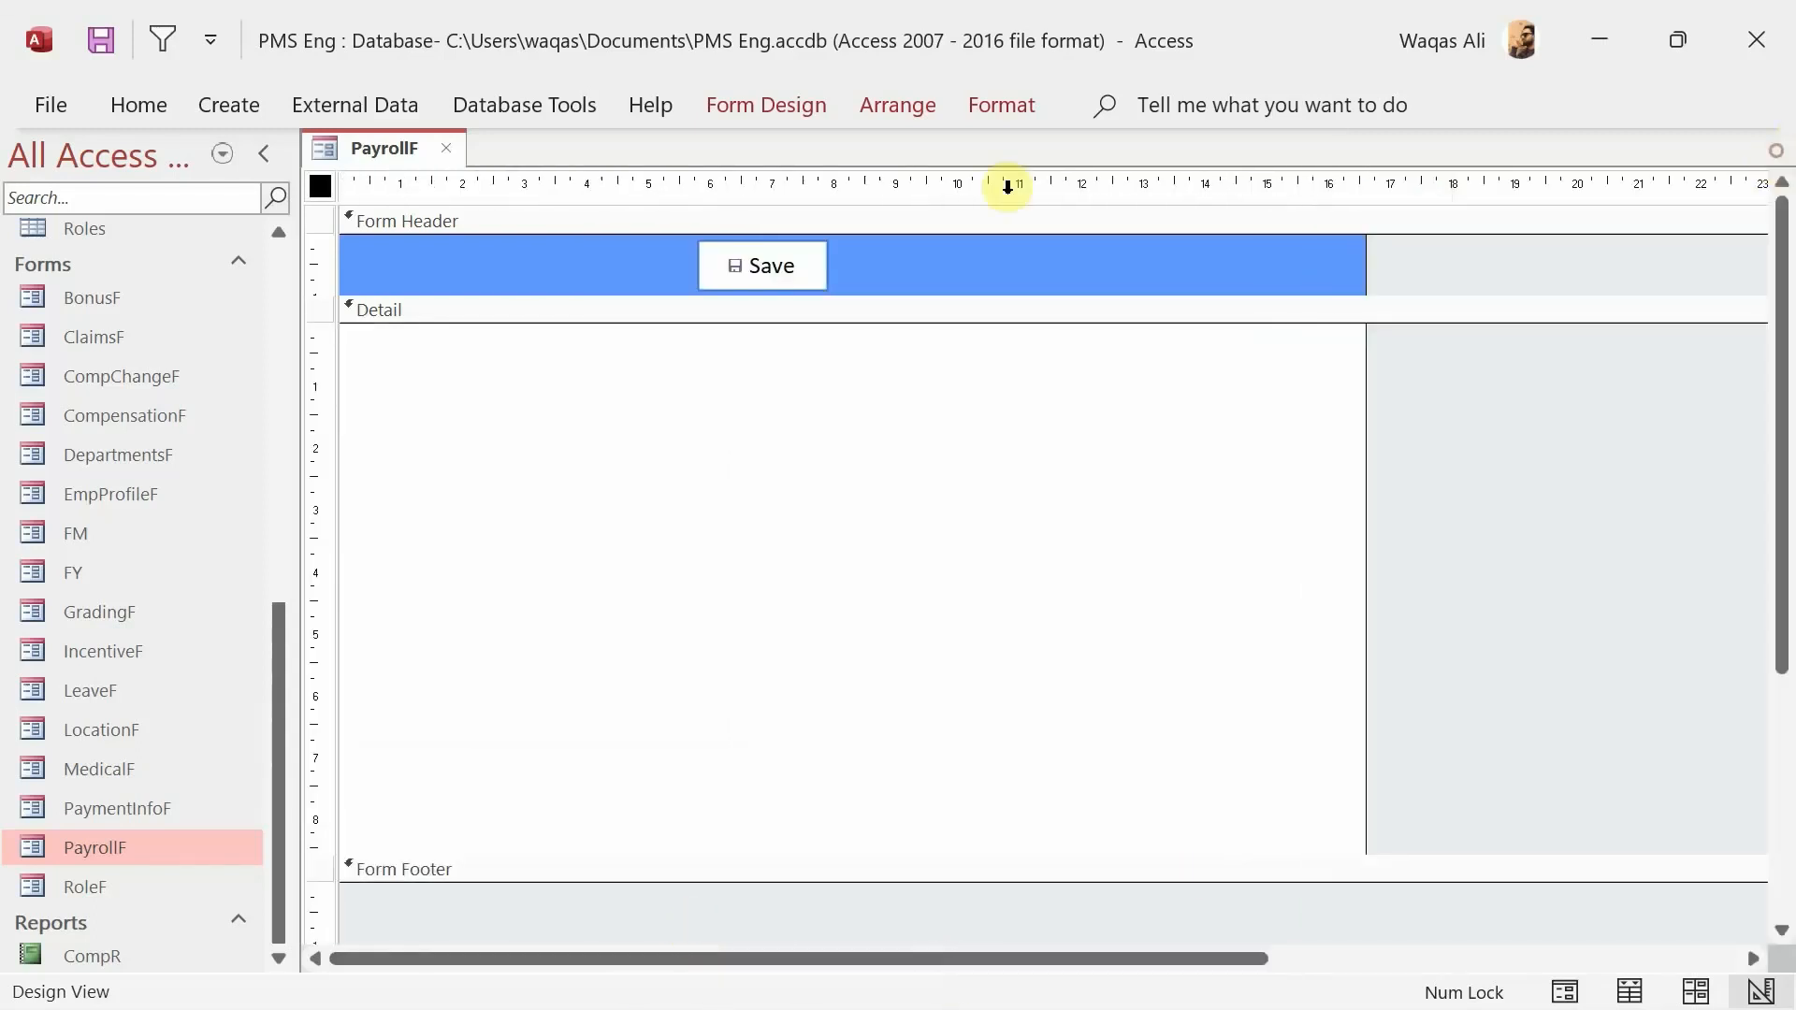
left_click(792, 278)
left_click_drag(792, 277, 1379, 288)
left_click(1344, 285)
left_click_drag(1102, 881, 1107, 928)
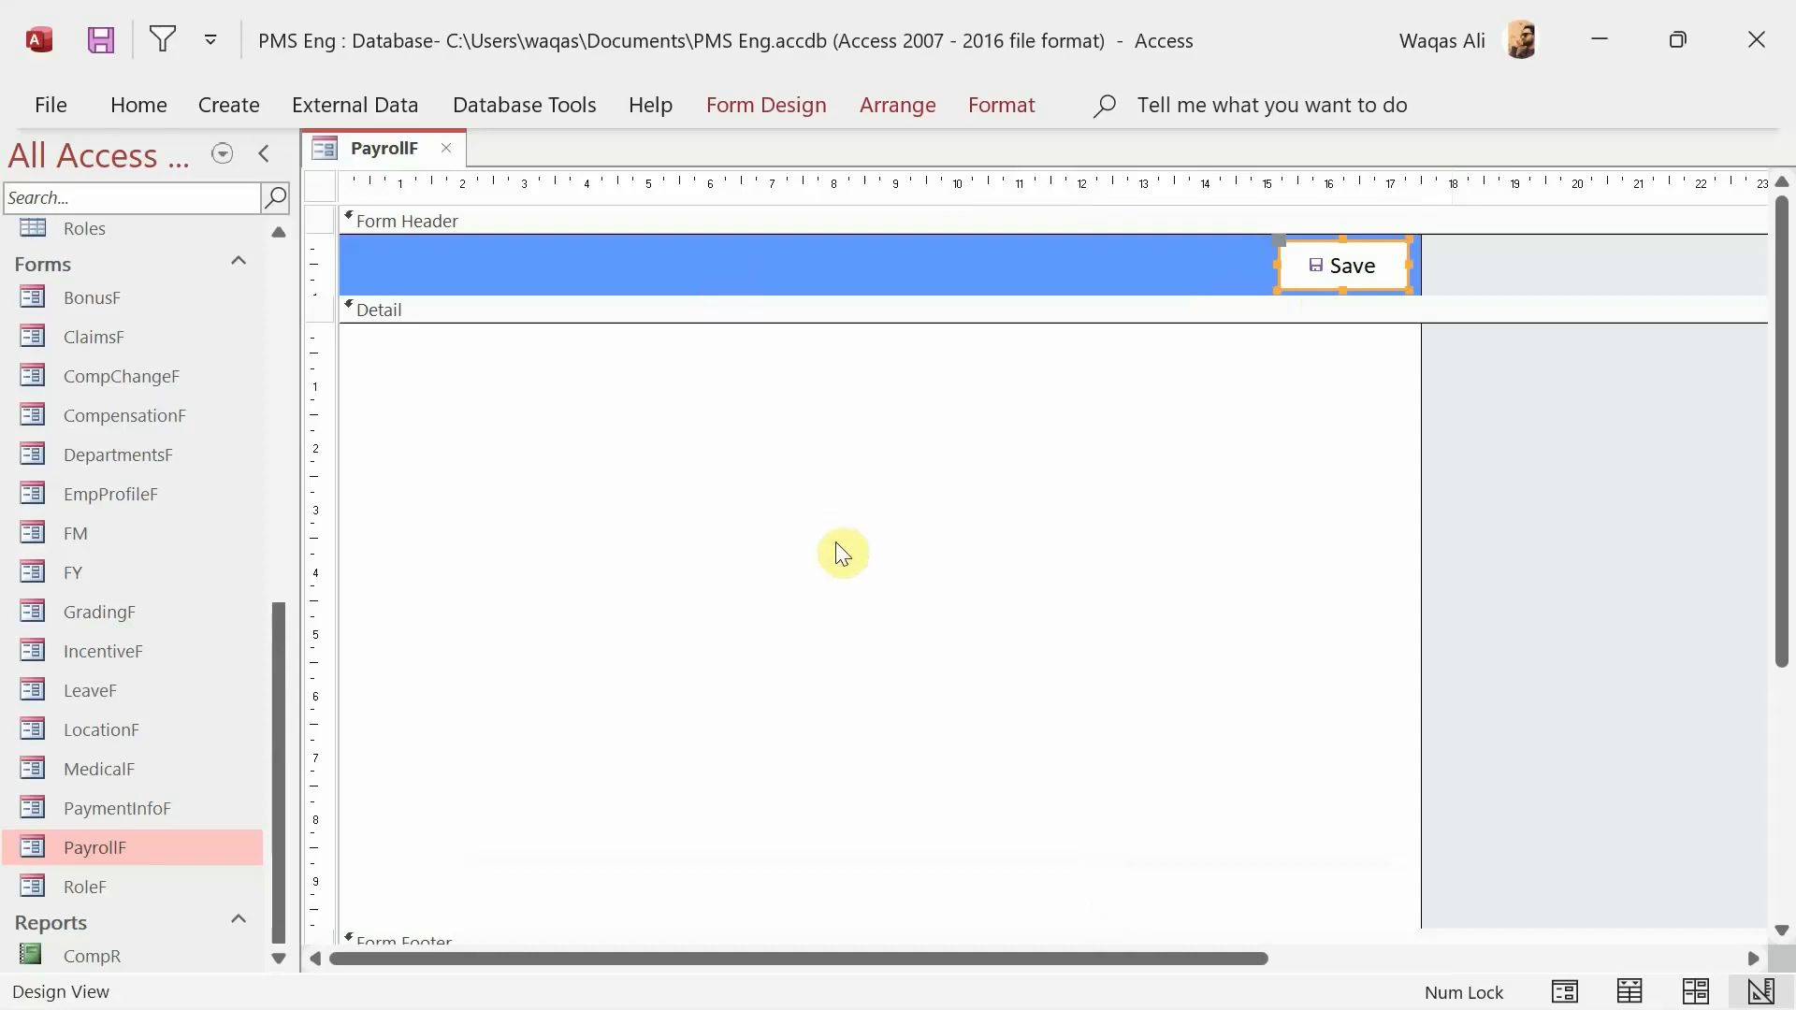
- Preview the resized payroll form in Form View and return it to Design View
right_click(360, 146)
left_click(369, 149)
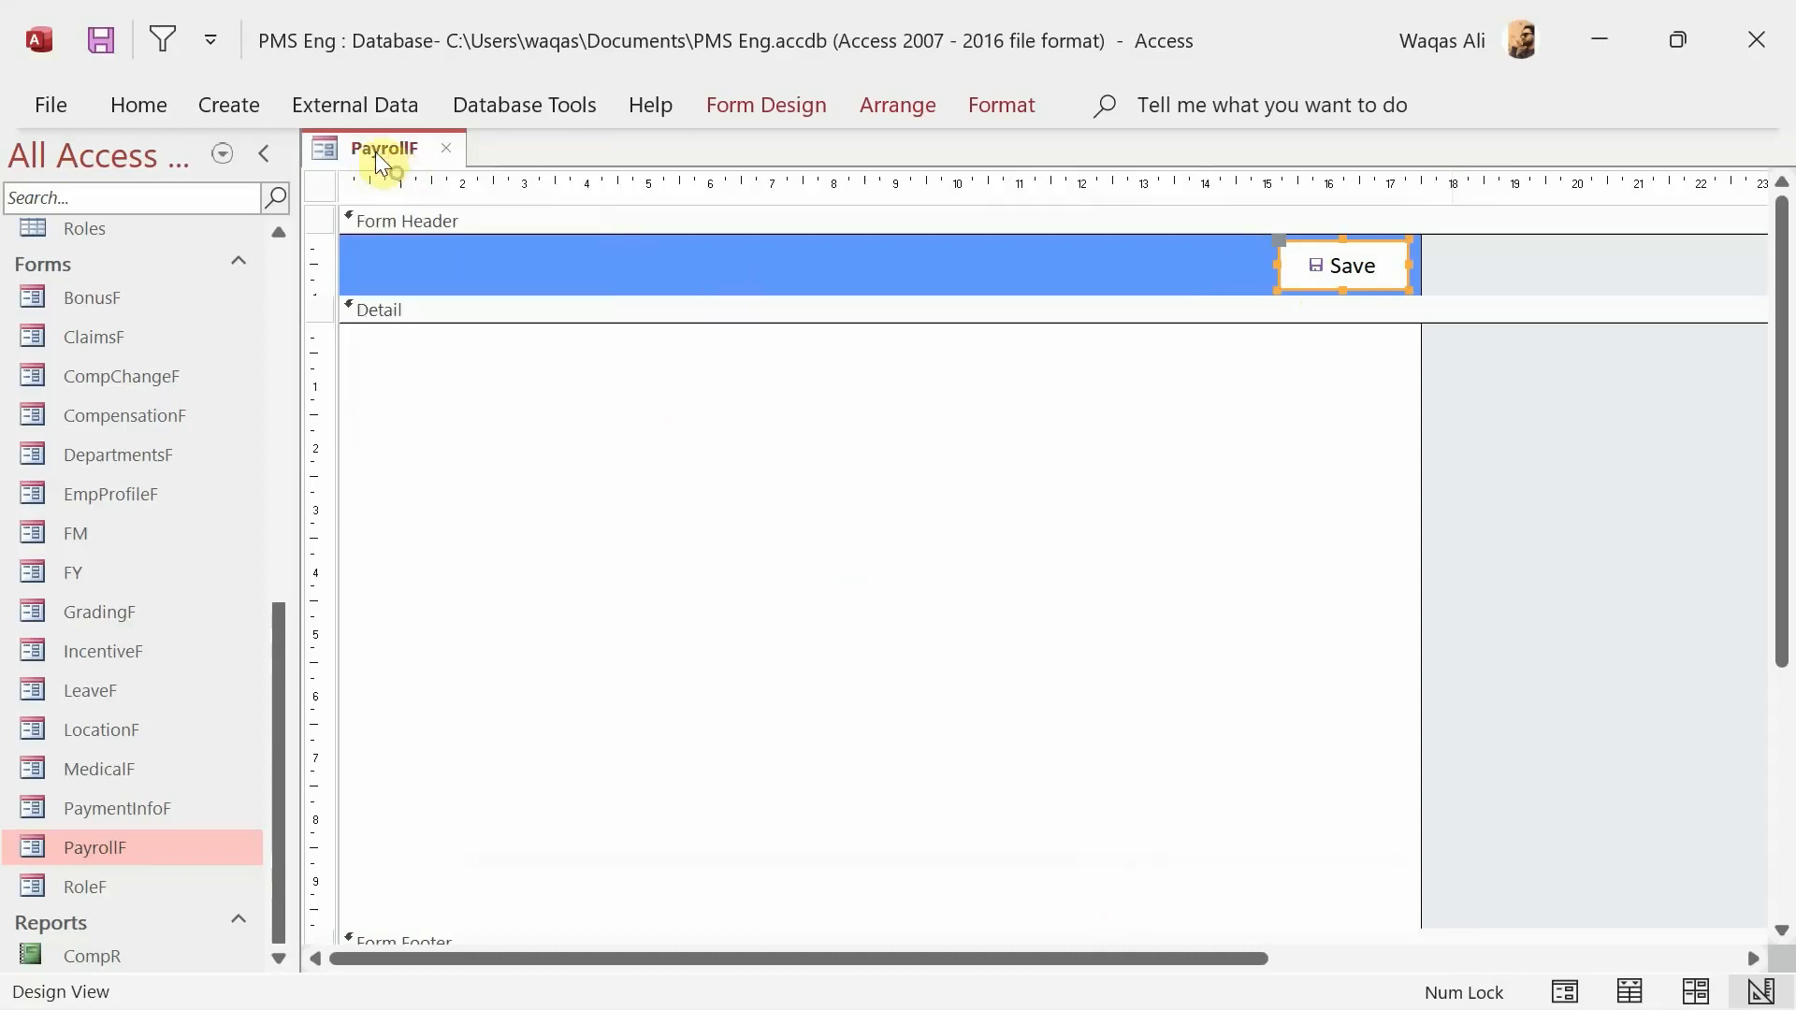
right_click(374, 150)
left_click(470, 339)
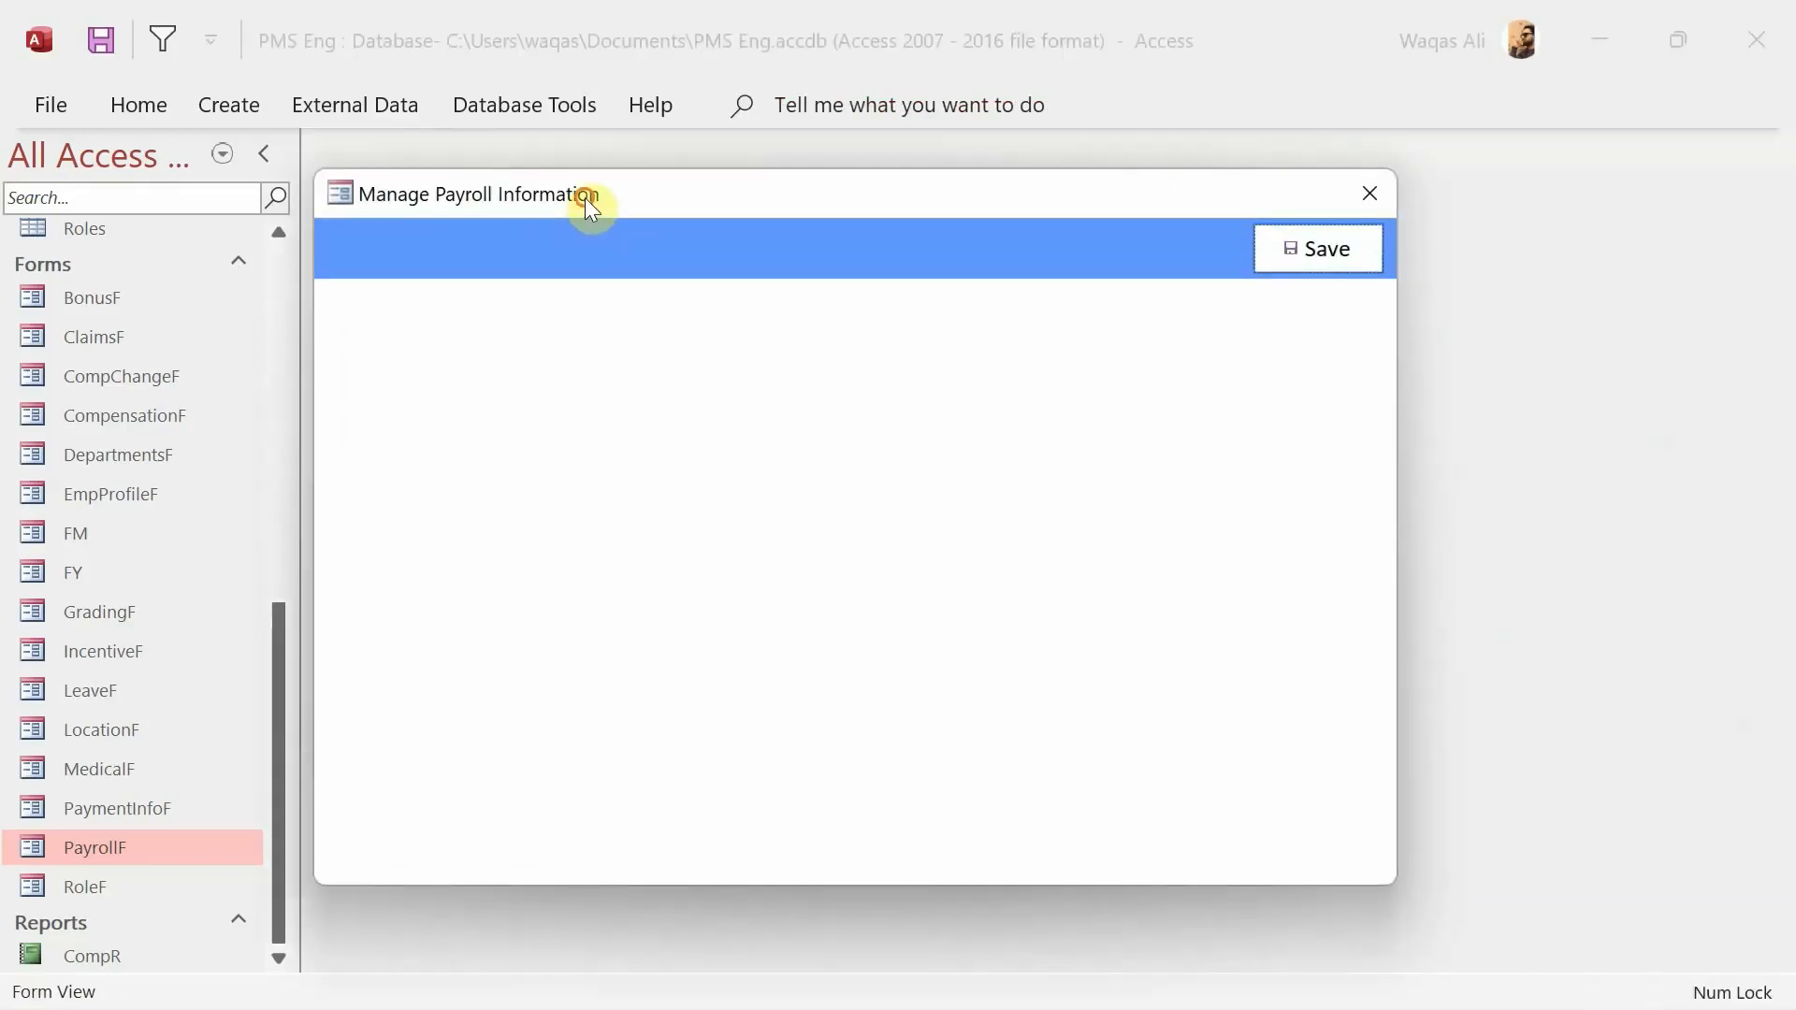
left_click_drag(587, 202, 703, 213)
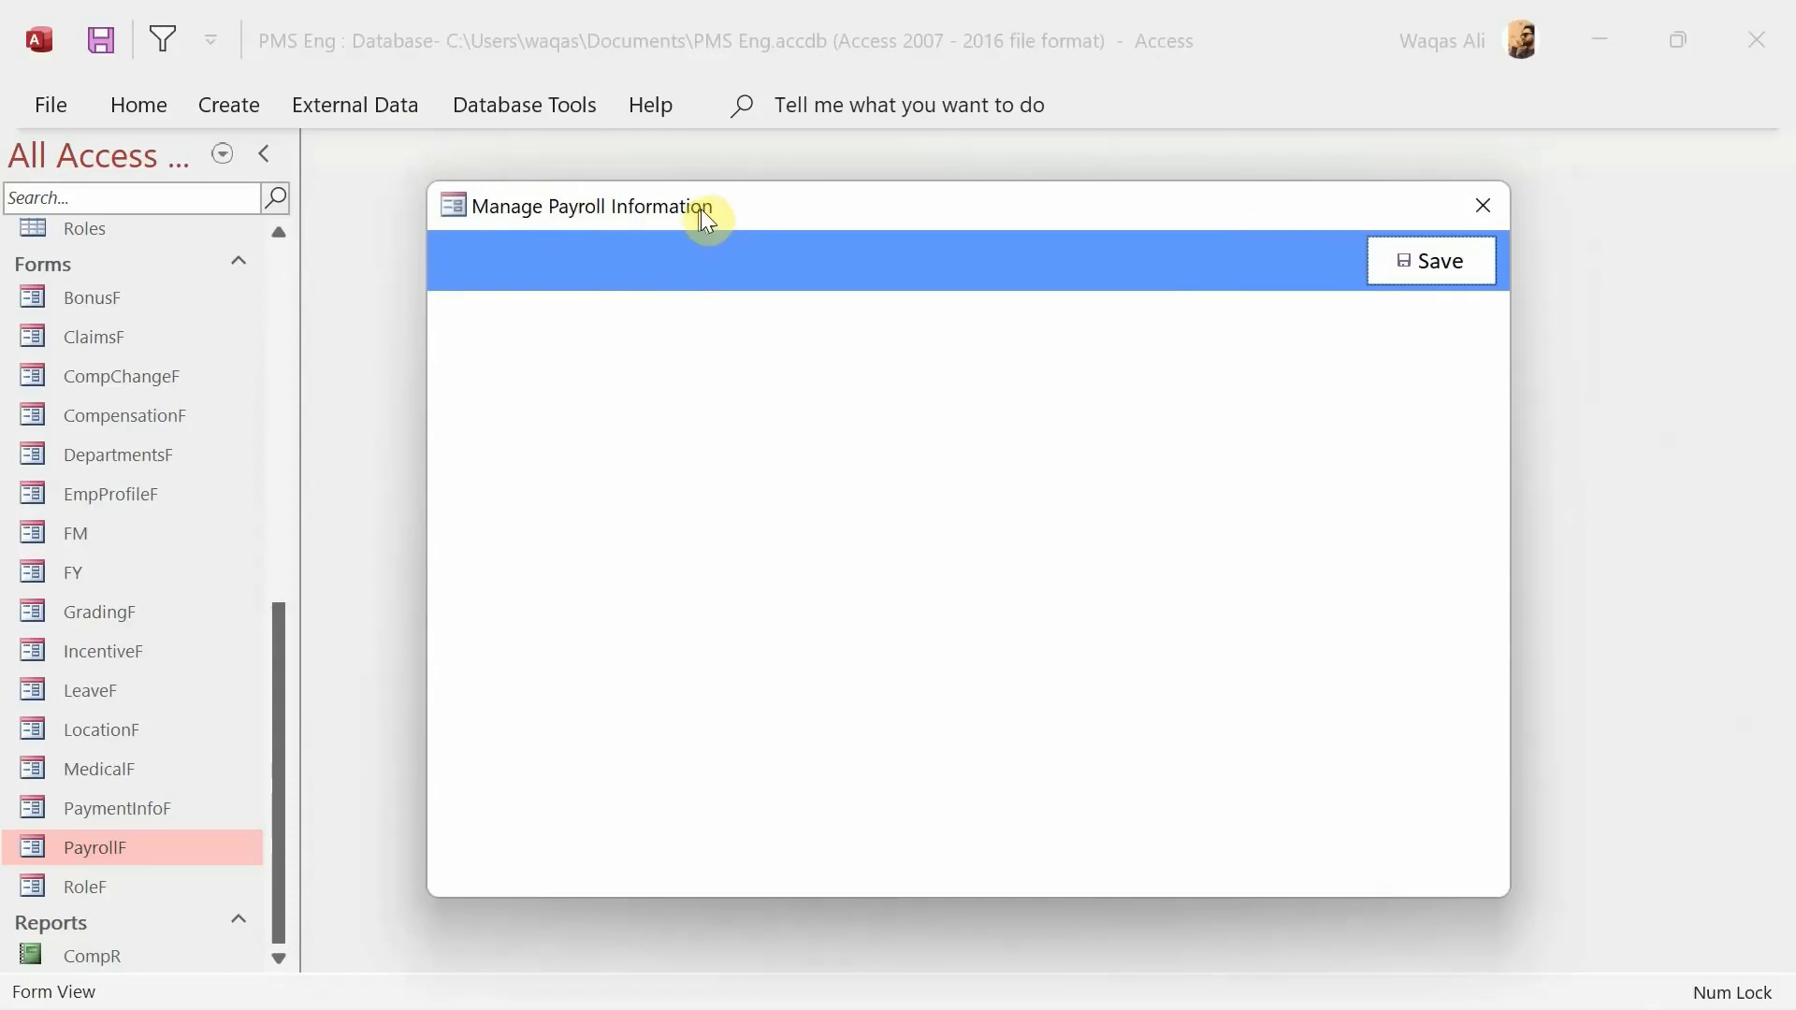
right_click(1019, 473)
left_click(1052, 554)
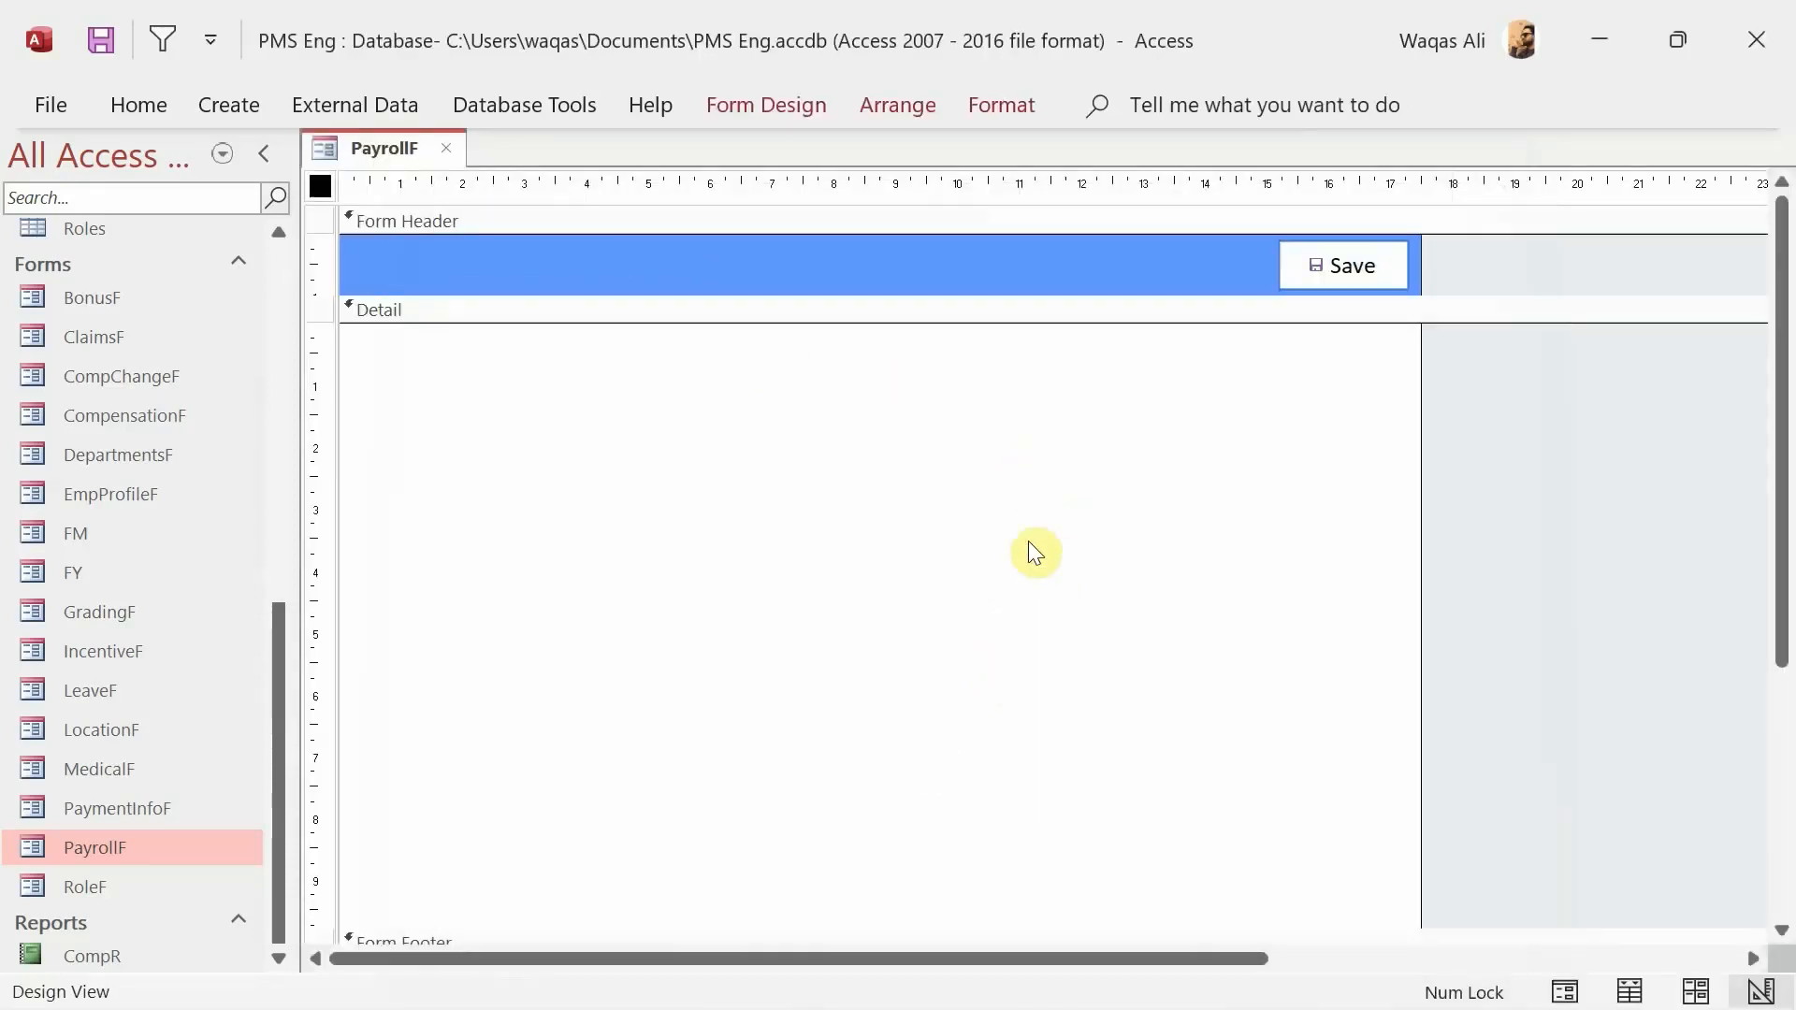
- Add all the Payroll table fields, from PID to UpdatedOn, to the form's Detail section
left_click(753, 101)
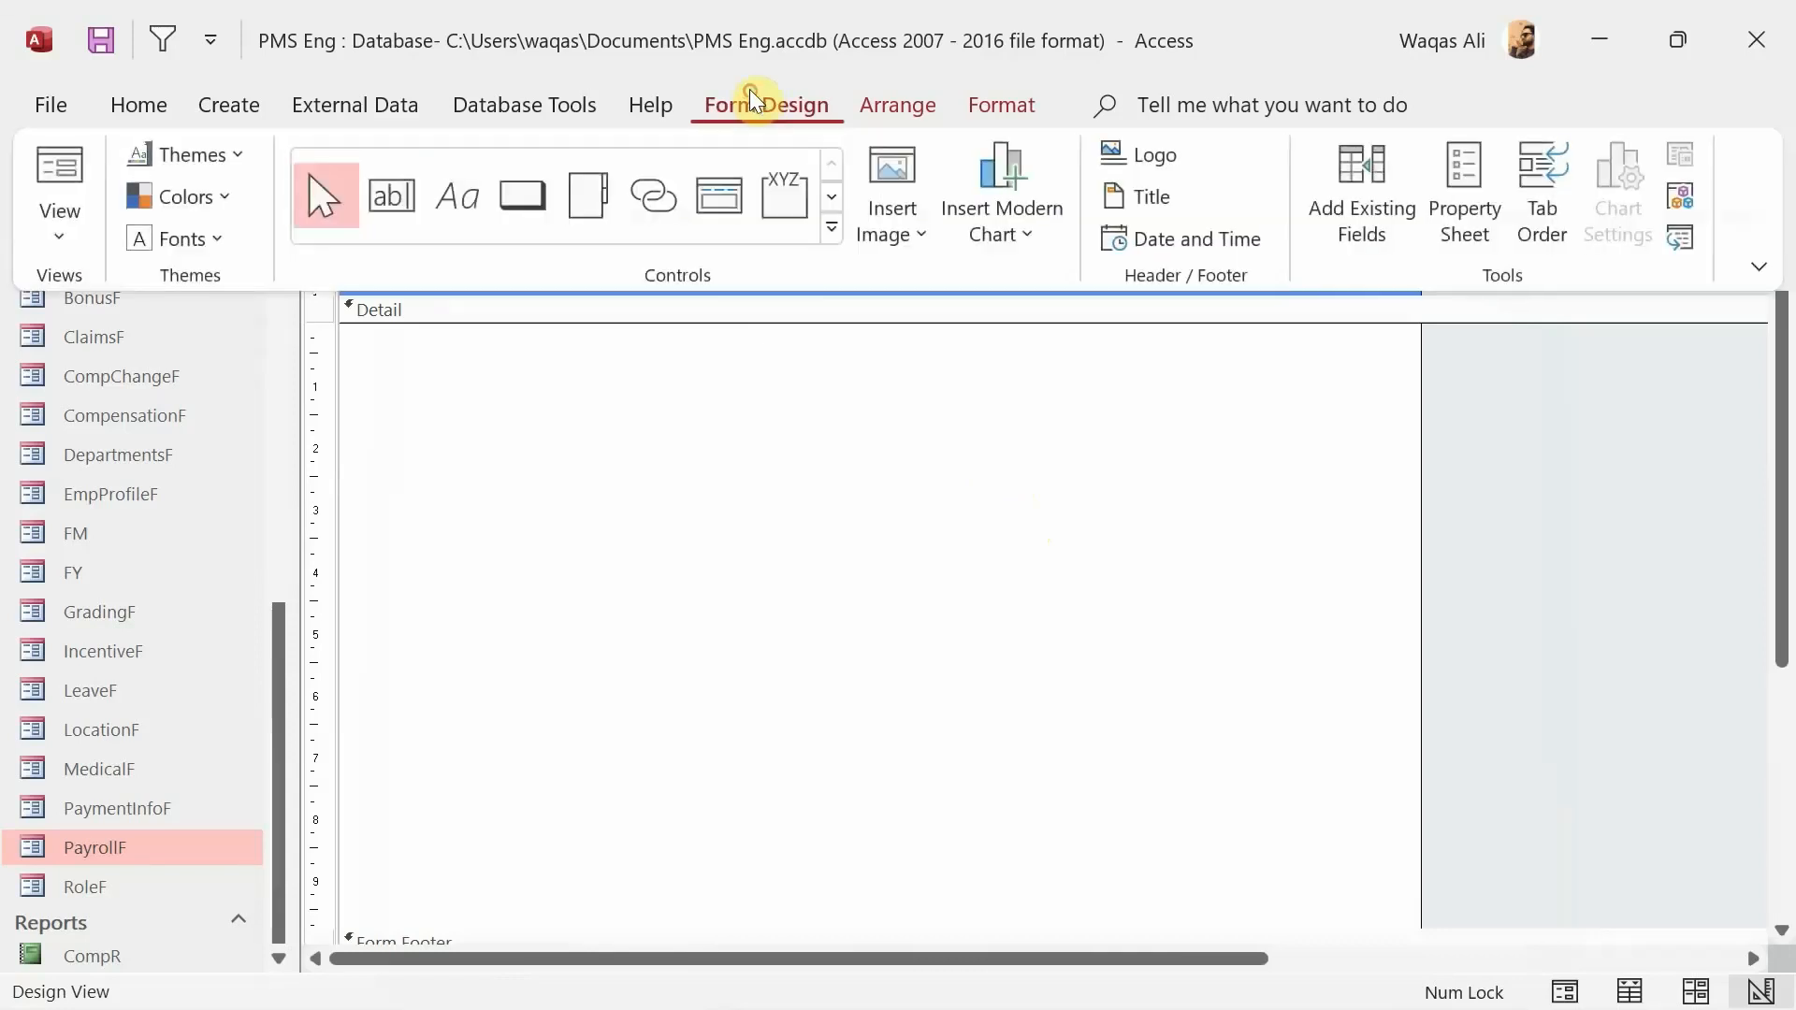
left_click(1385, 215)
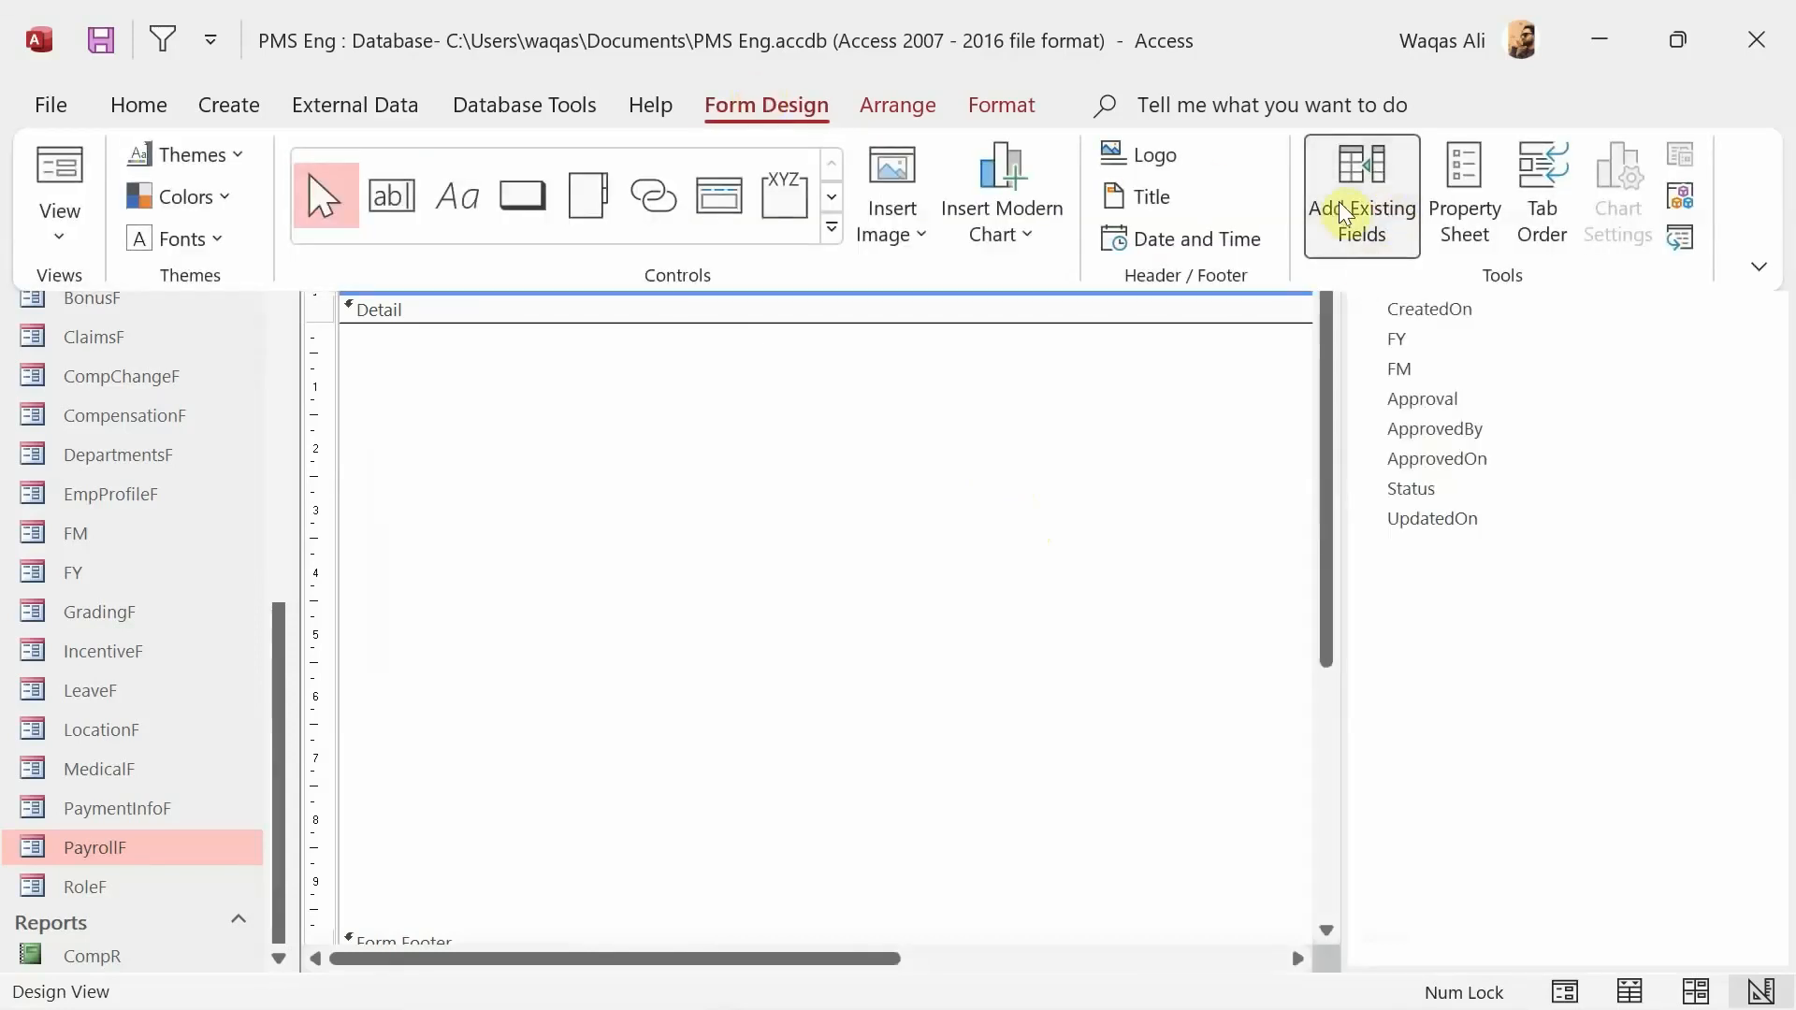
left_click(1403, 304)
left_click(1414, 278)
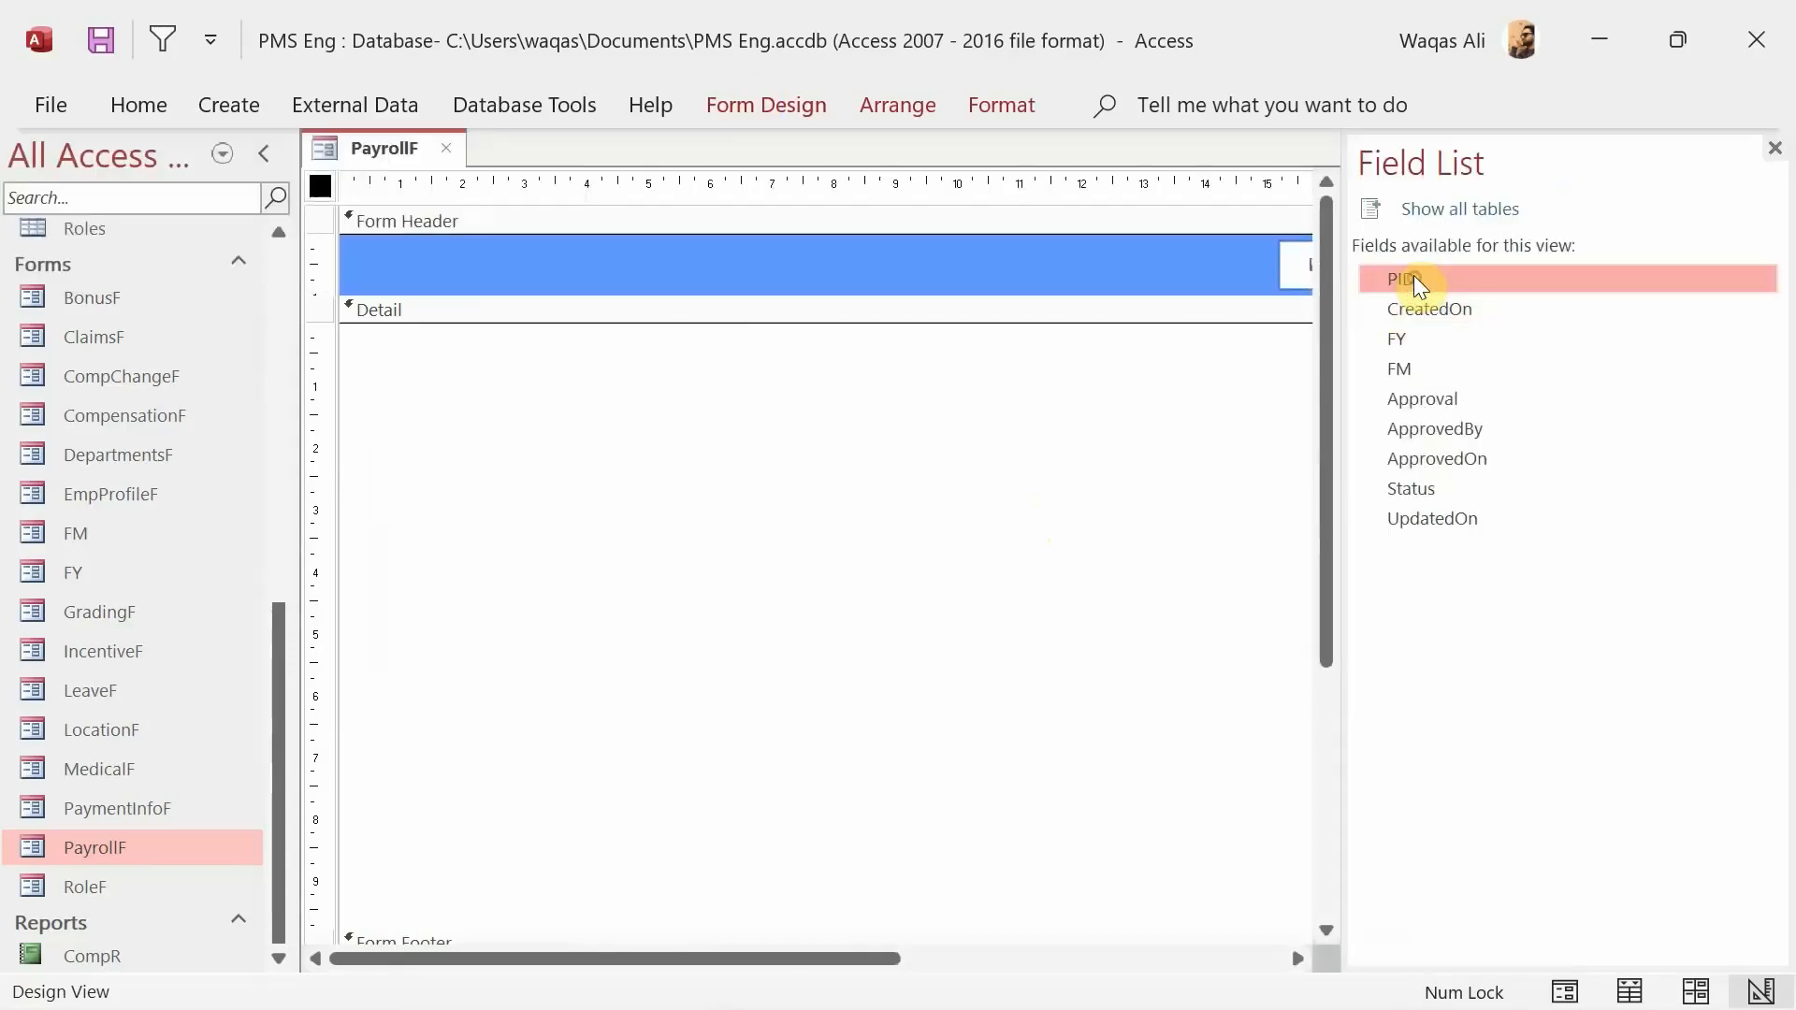
key("ctrl+a")
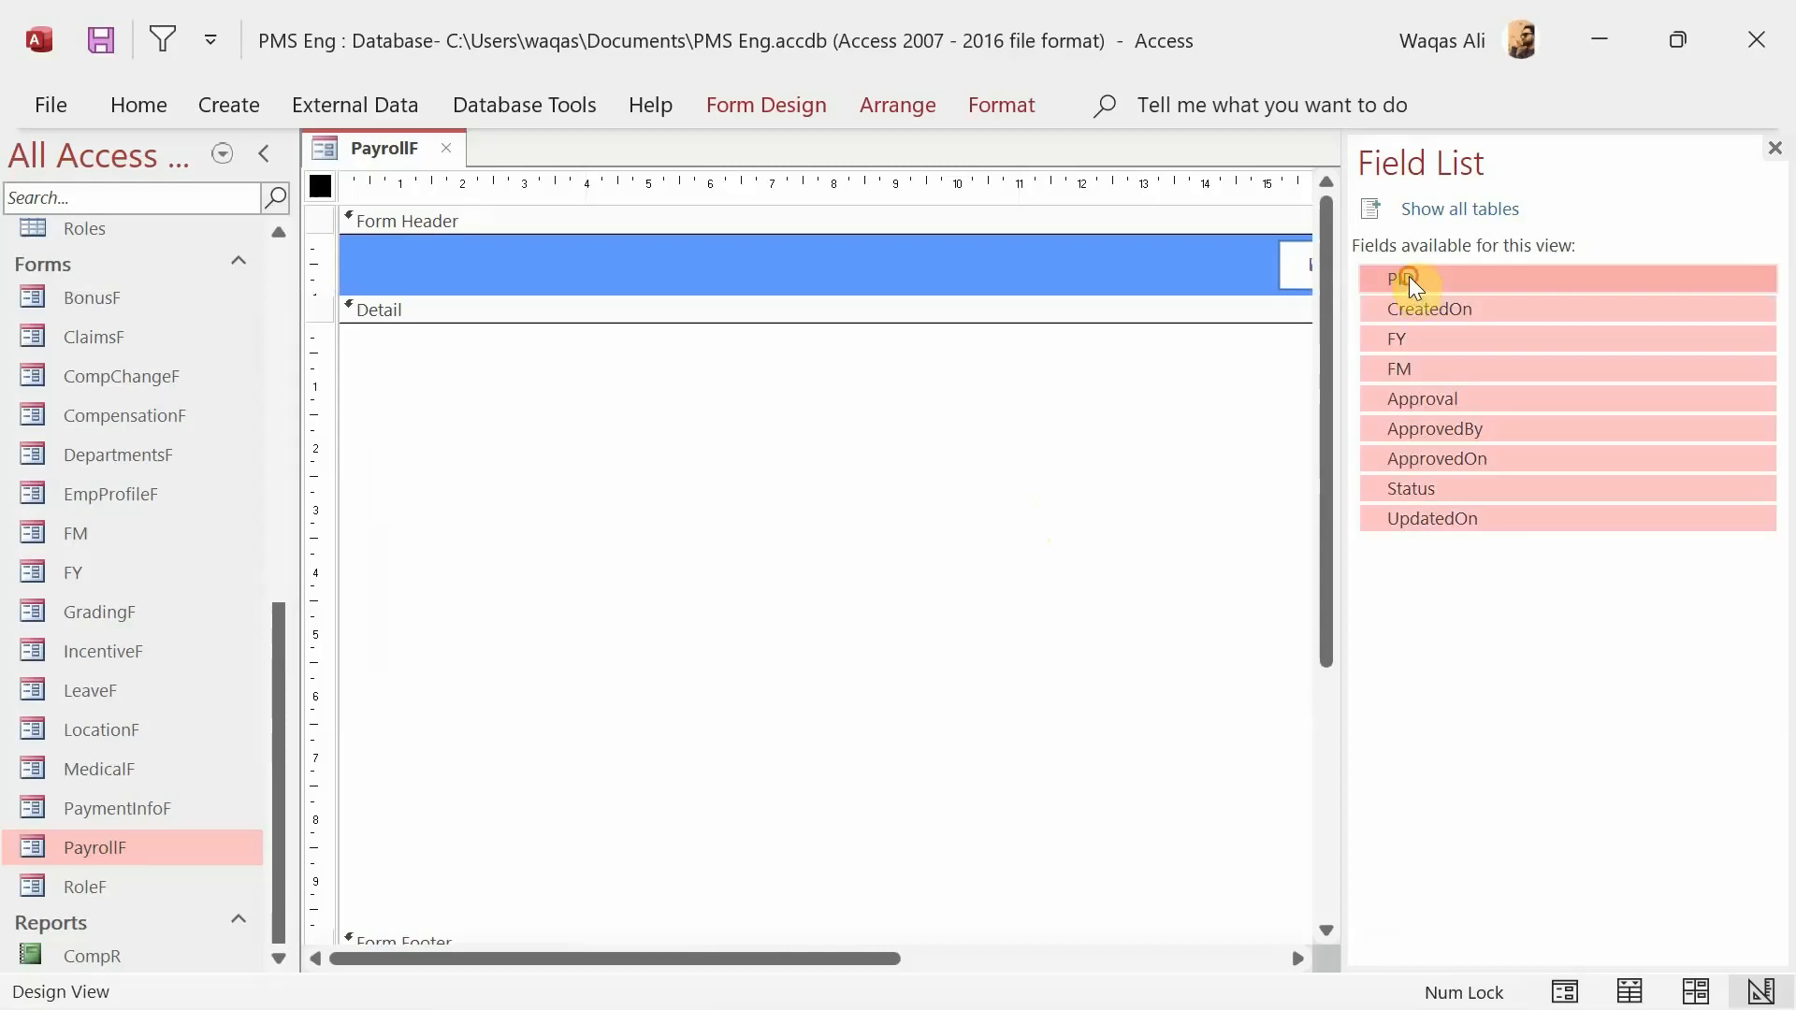
left_click_drag(1409, 277, 813, 388)
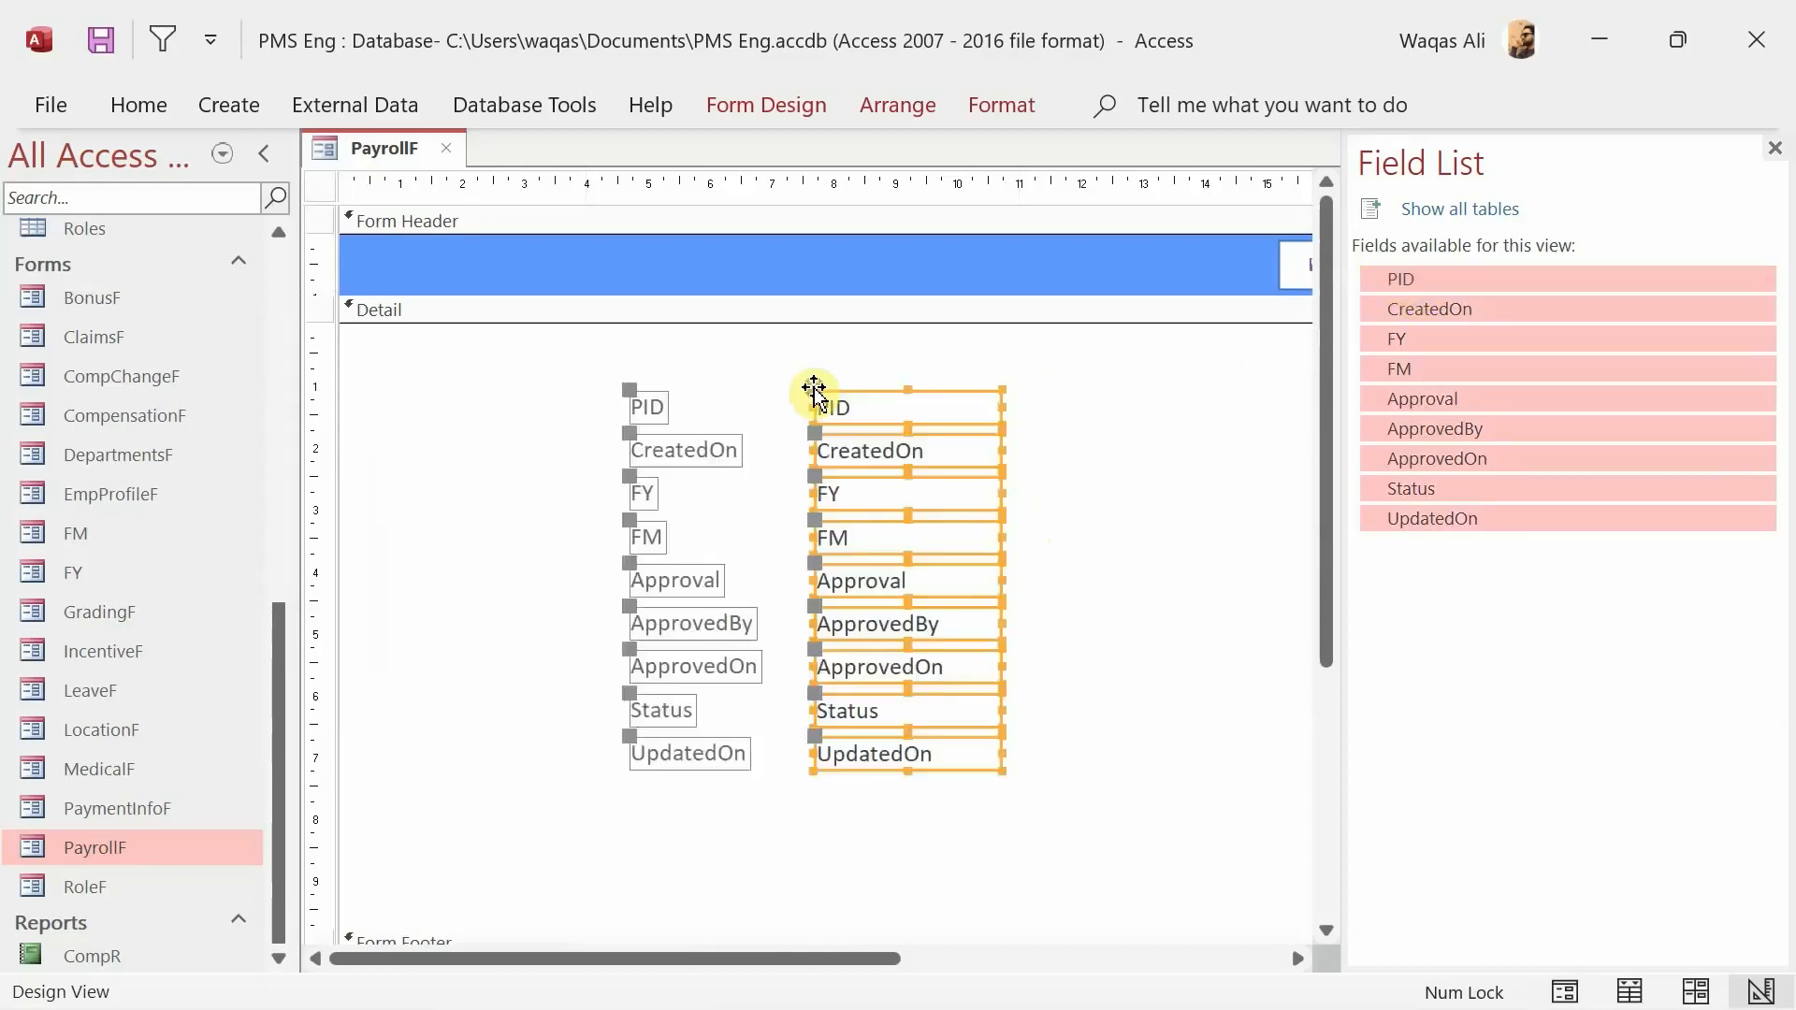
- Arrange the new payroll fields in a stacked layout and make their text black
right_click(889, 453)
left_click(1035, 417)
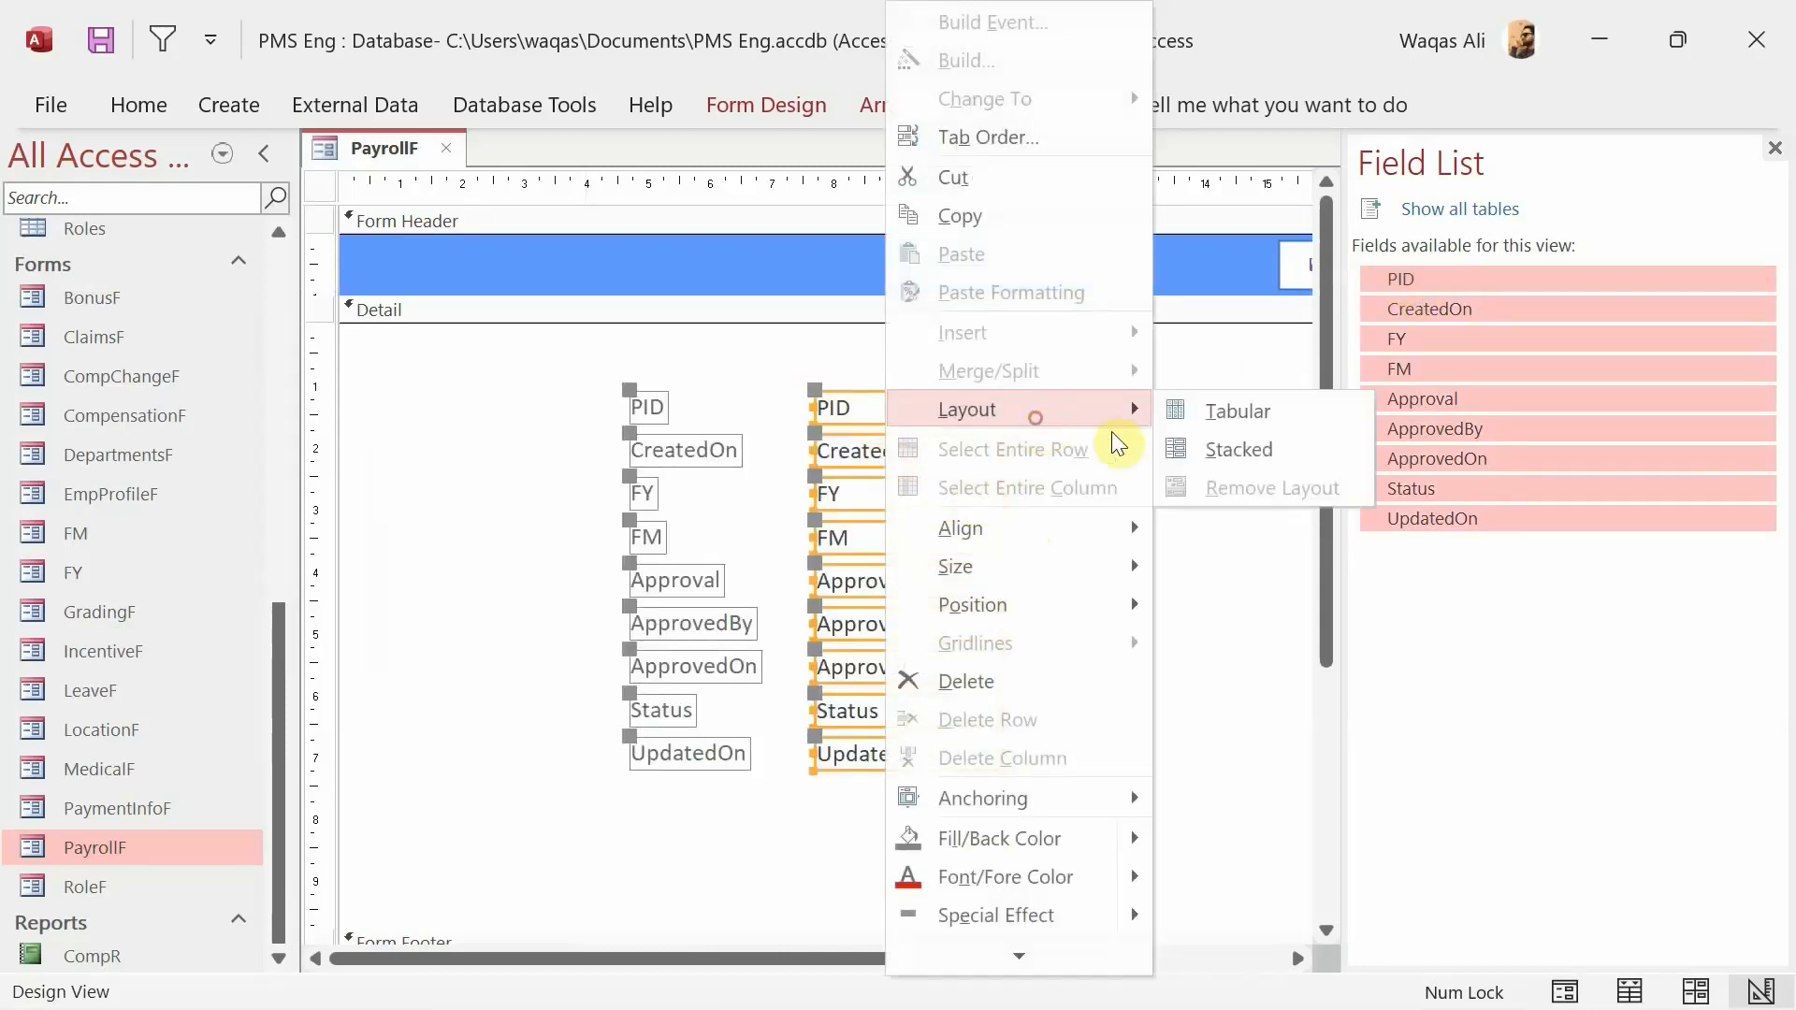
left_click(1216, 449)
left_click(131, 108)
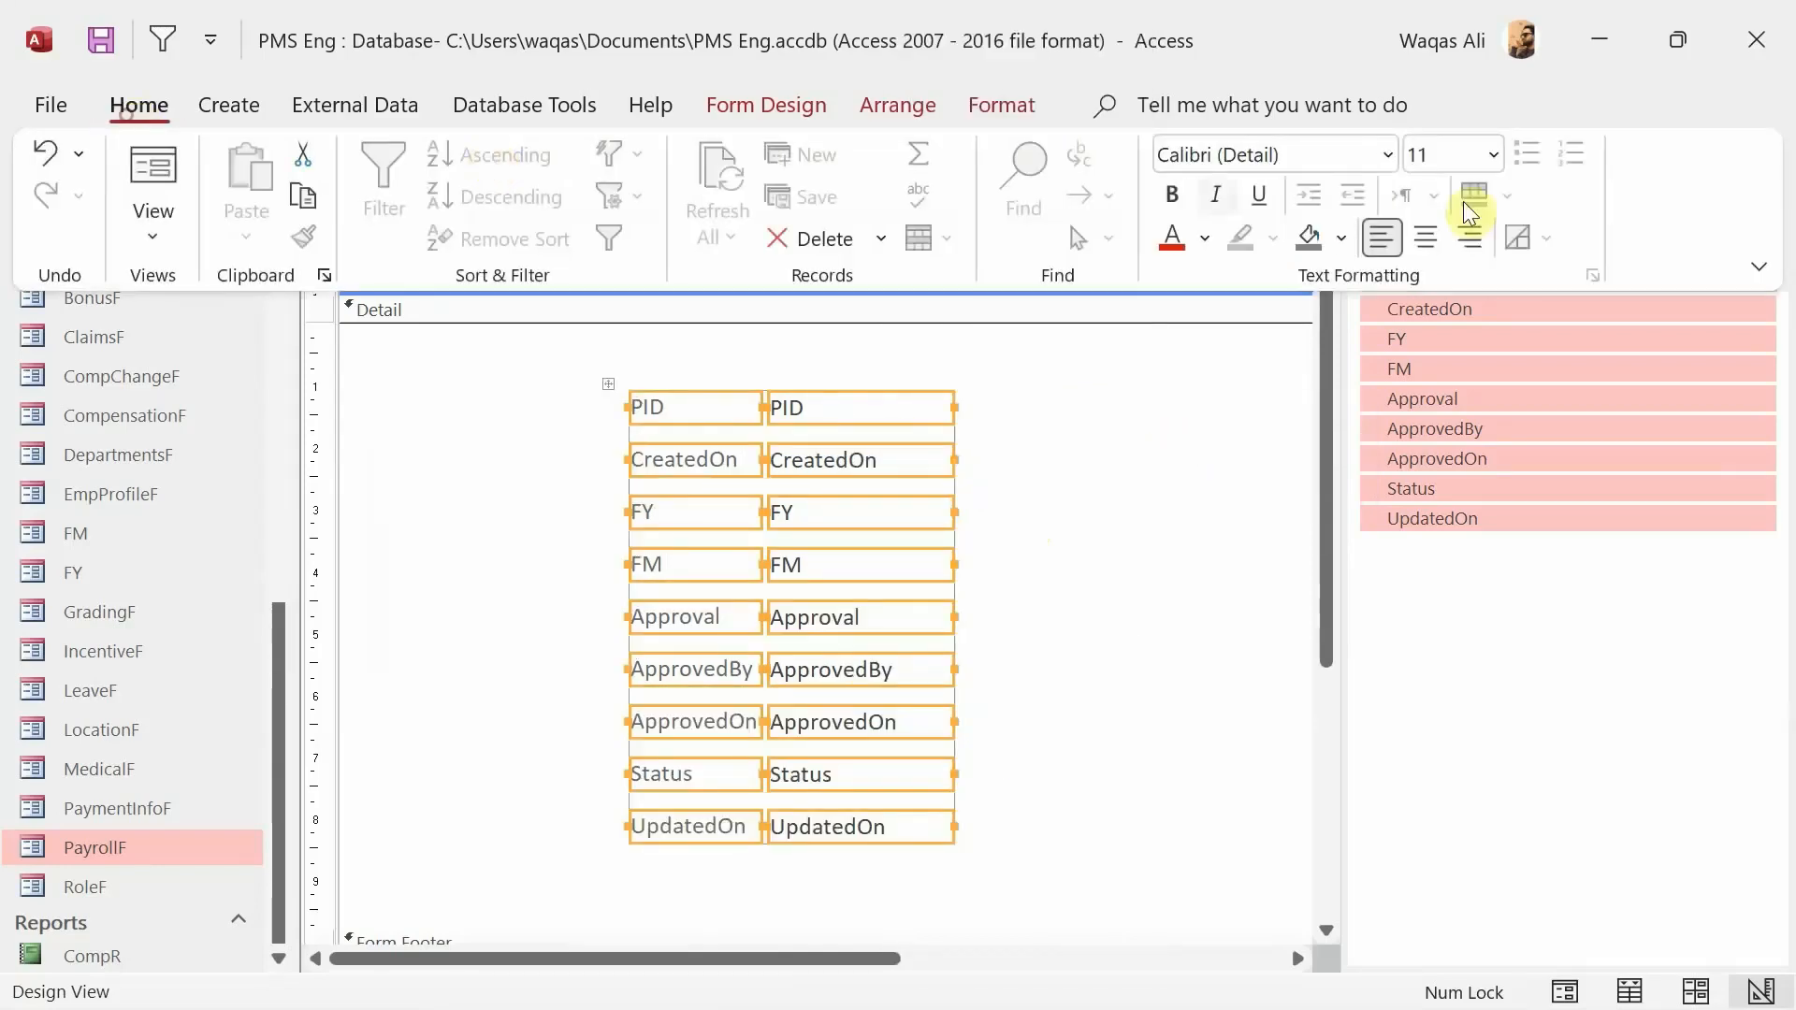
left_click(1205, 241)
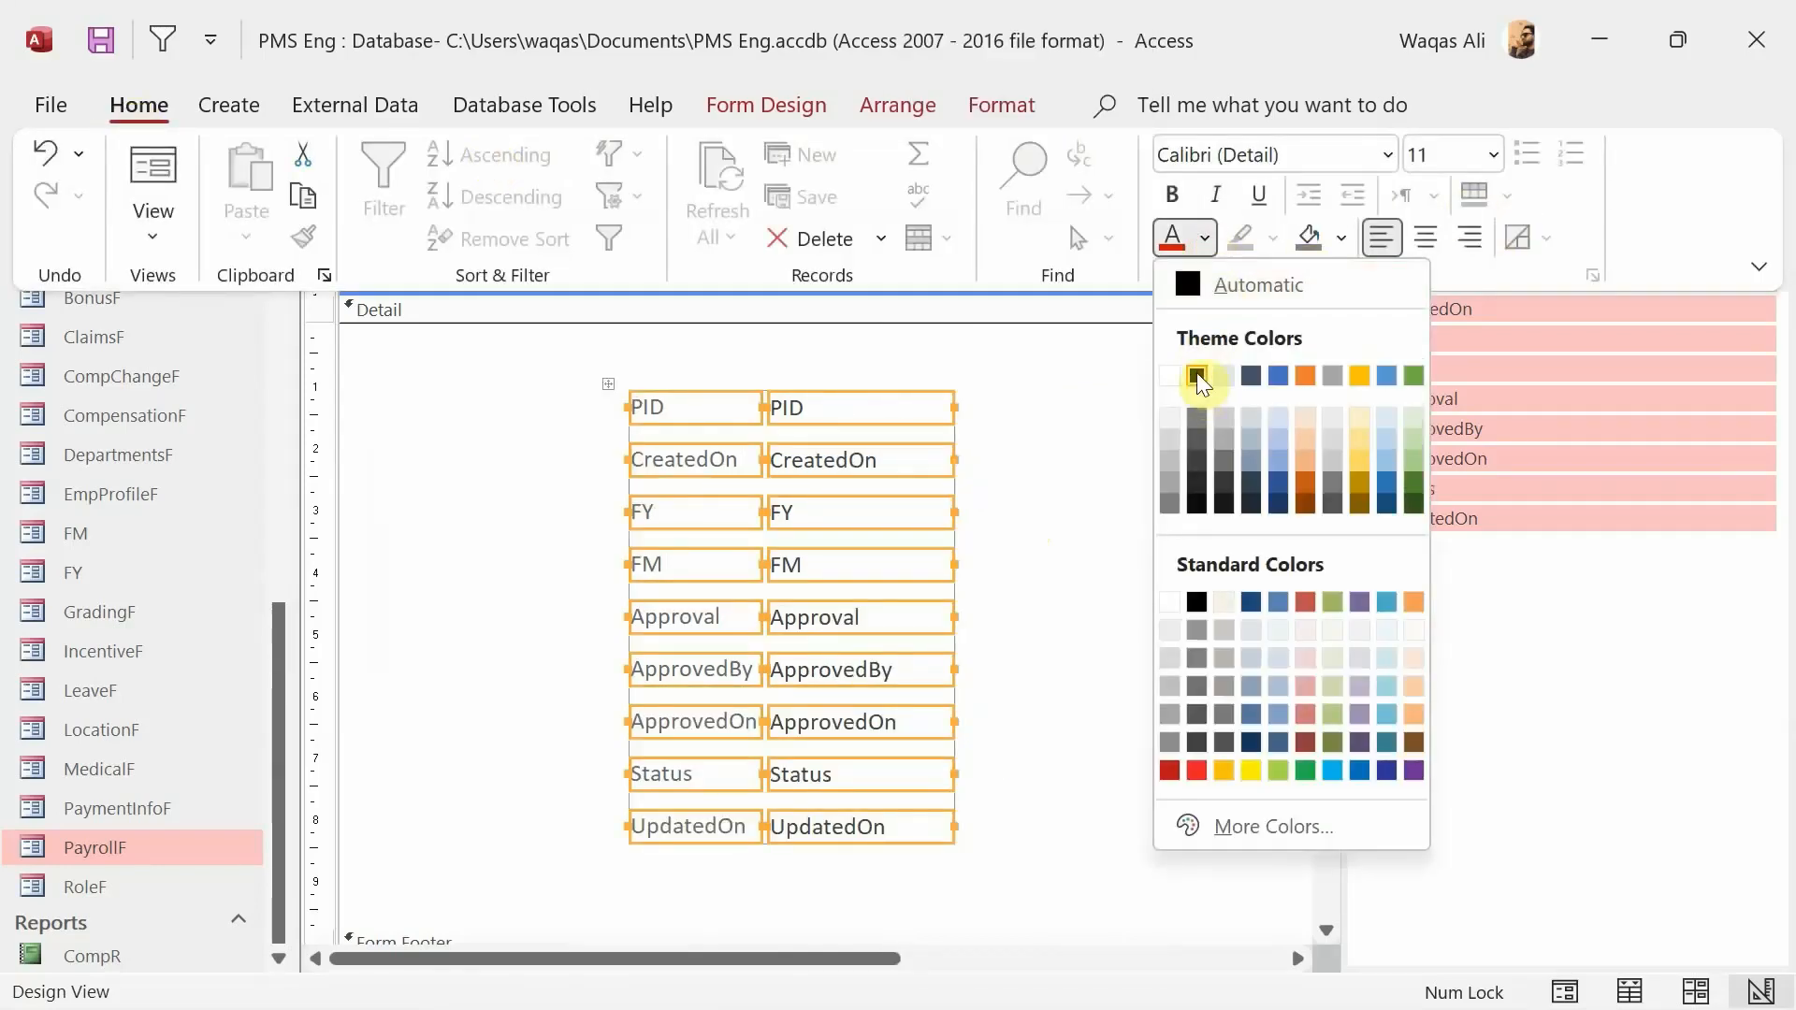
left_click(1197, 372)
- Reduce the control padding between the stacked payroll fields
left_click(932, 110)
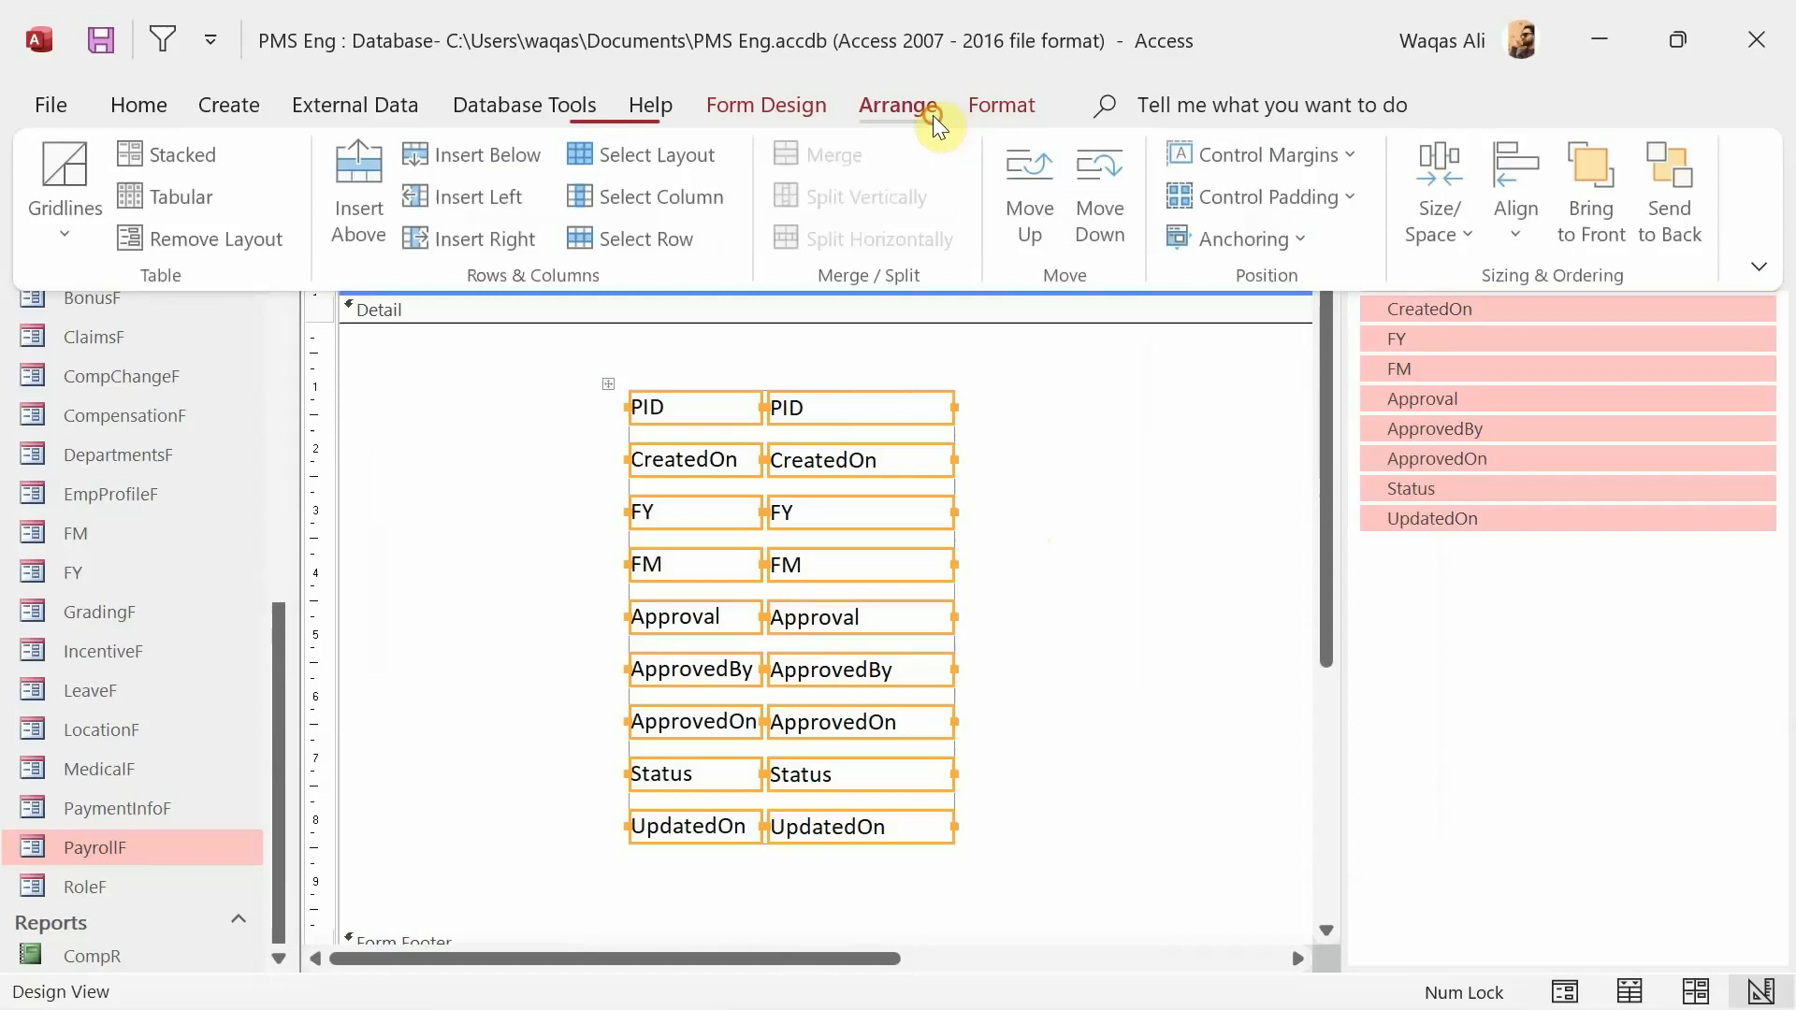
left_click(1337, 203)
left_click(1287, 342)
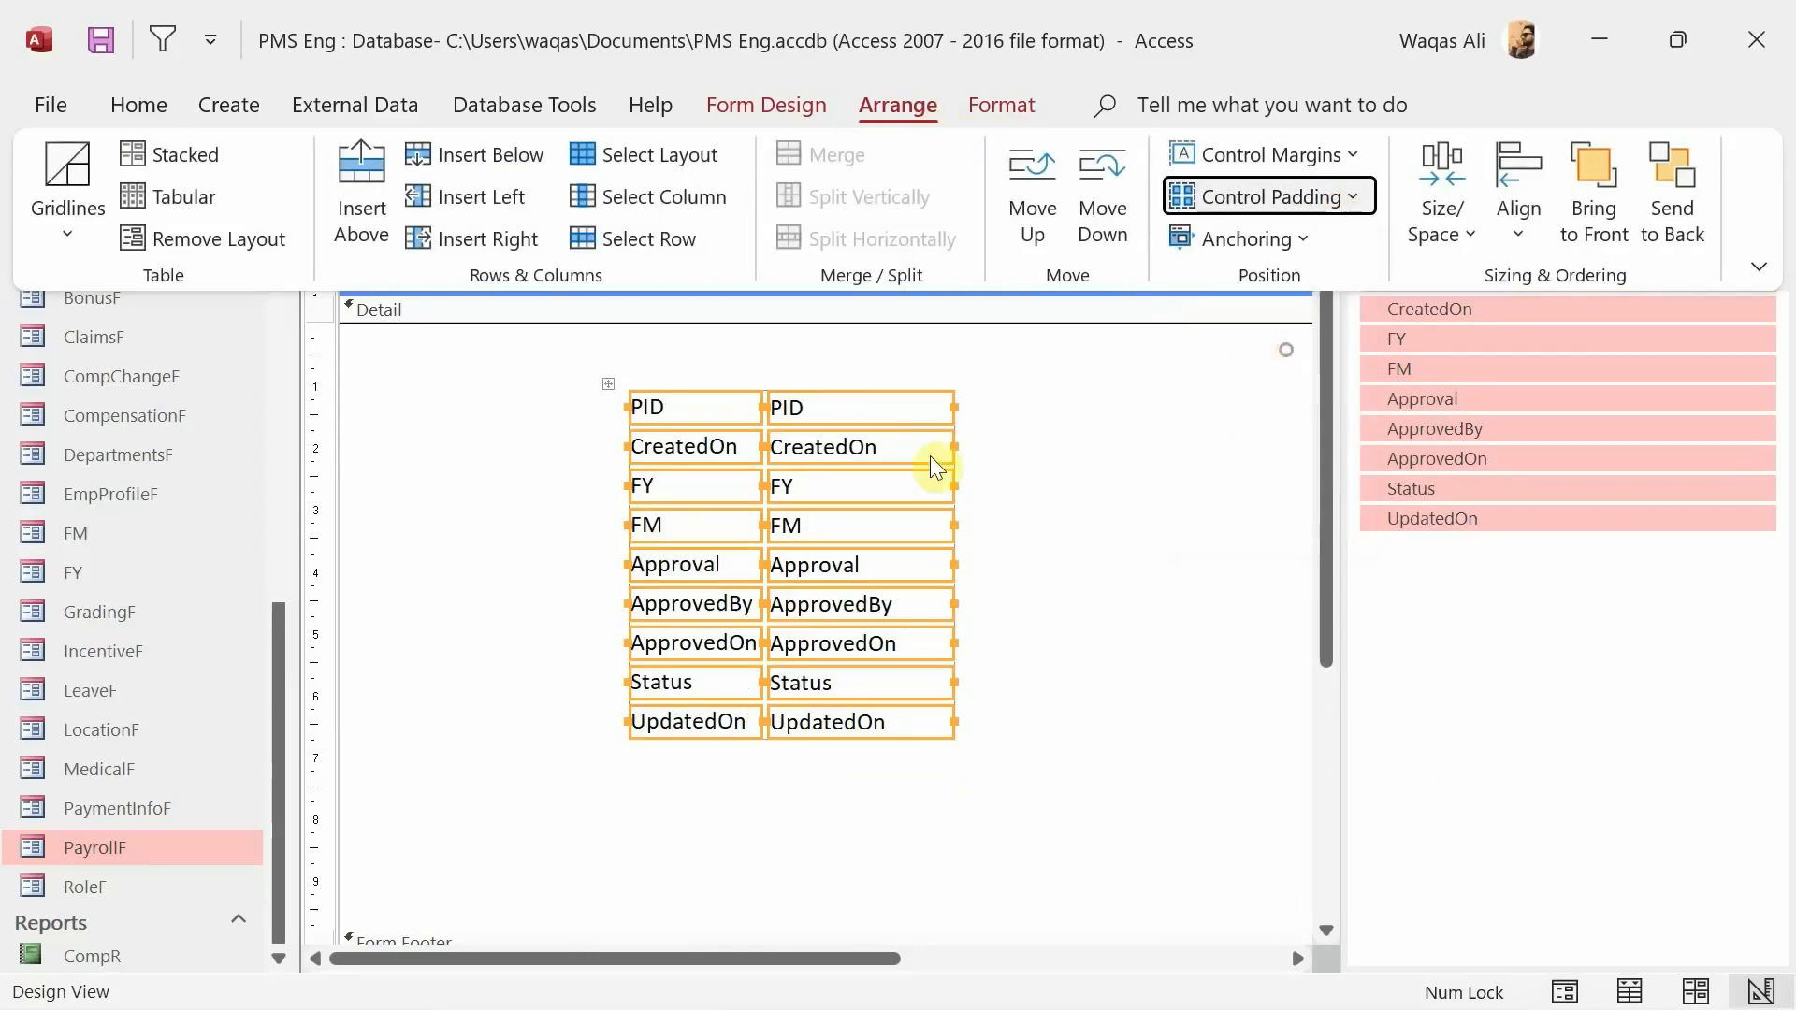
- Widen the label column of the stacked payroll fields and make all its labels bold
left_click_drag(655, 354, 701, 753)
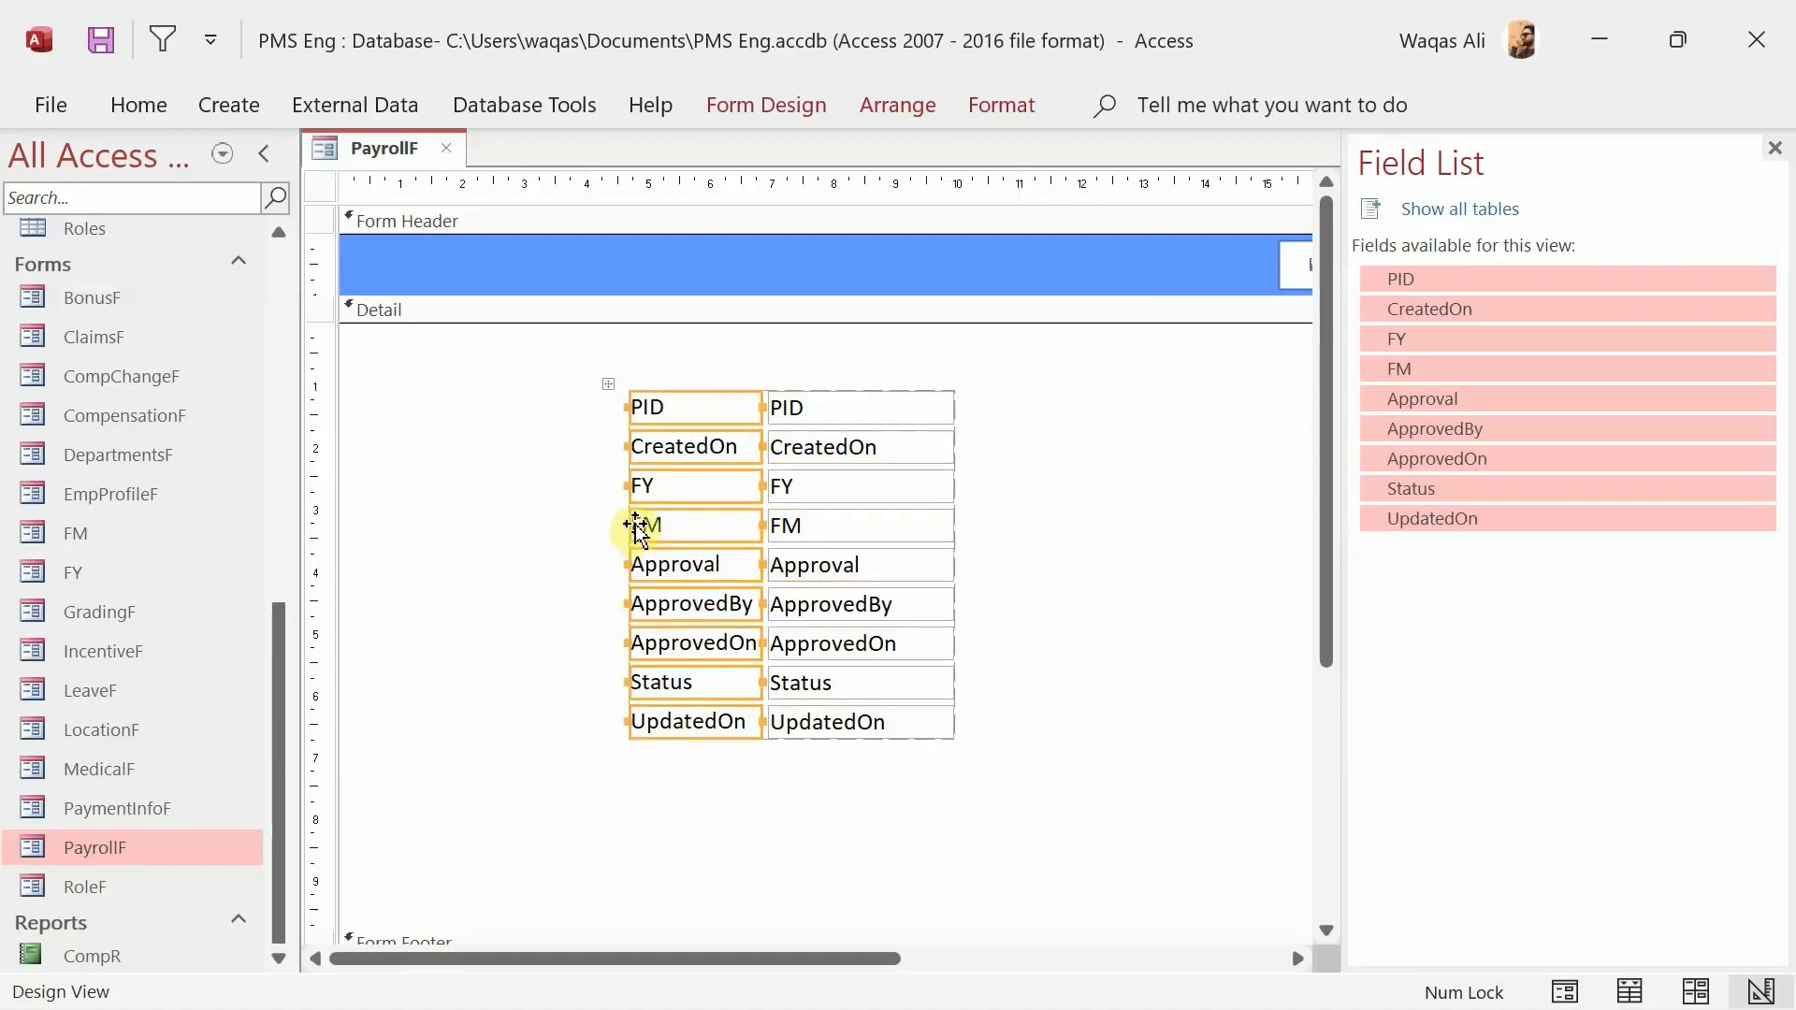
left_click_drag(635, 526, 598, 525)
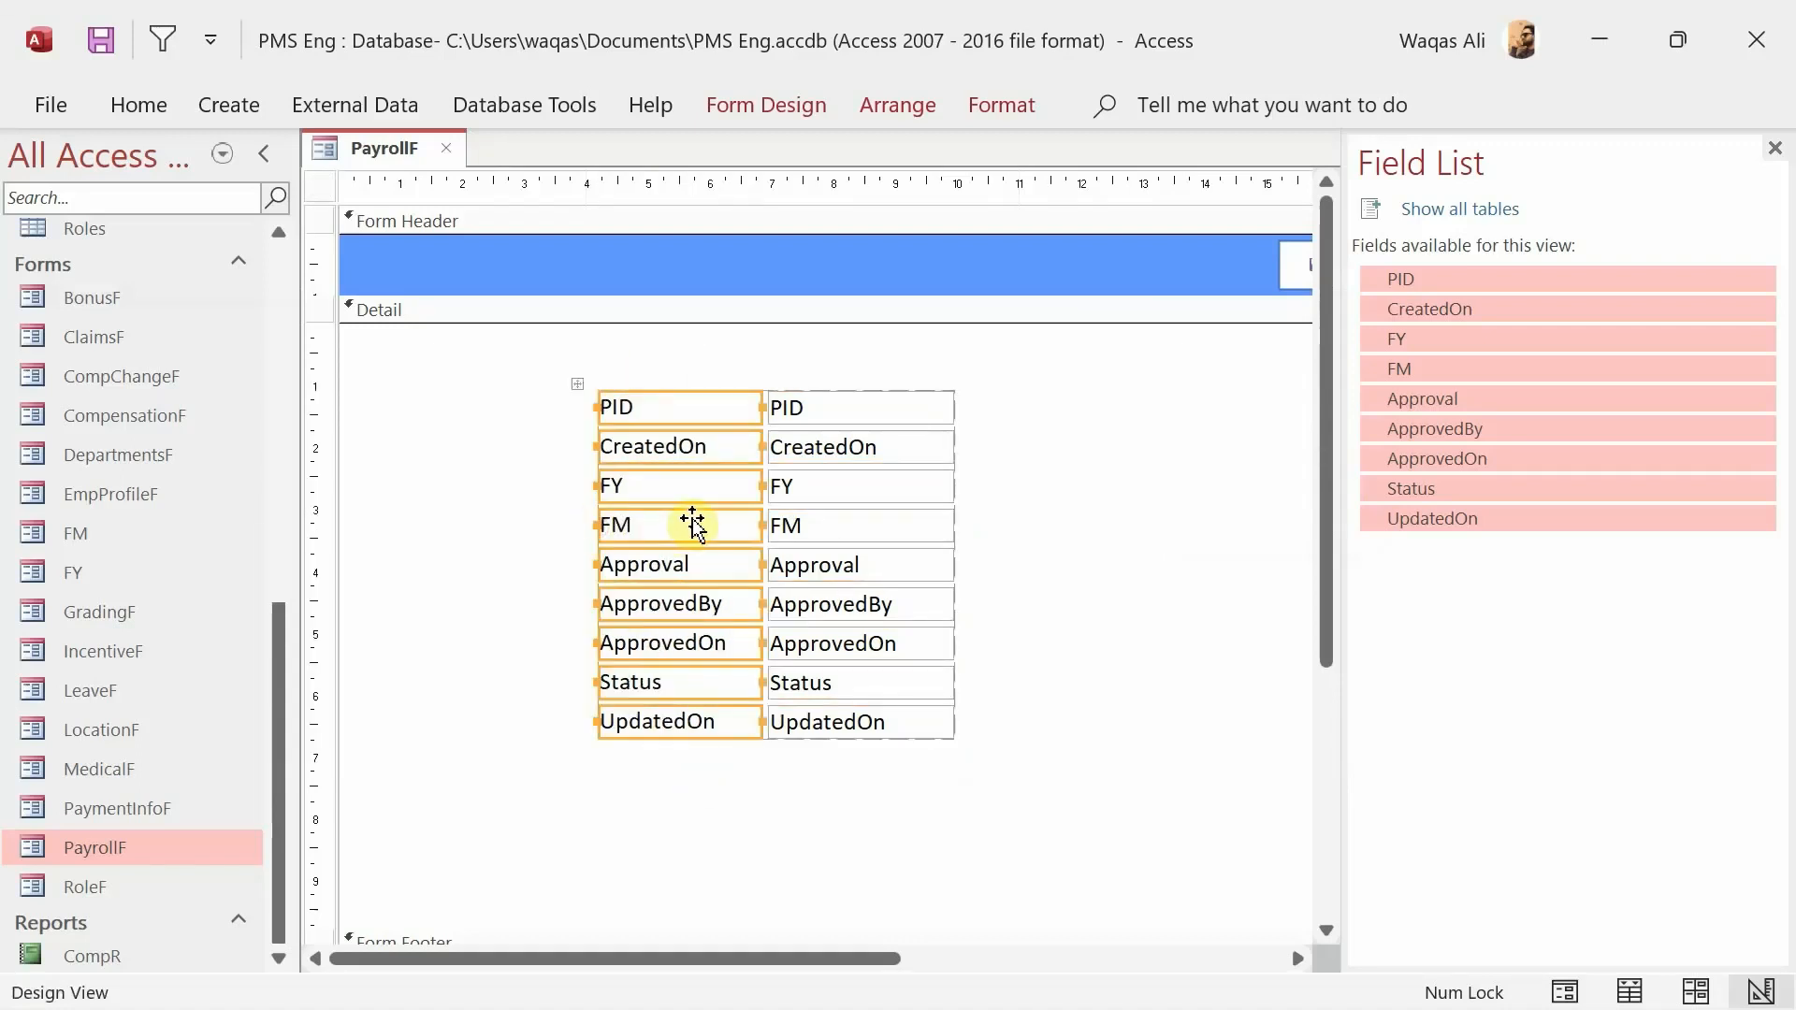
key("ctrl+b")
left_click(703, 372)
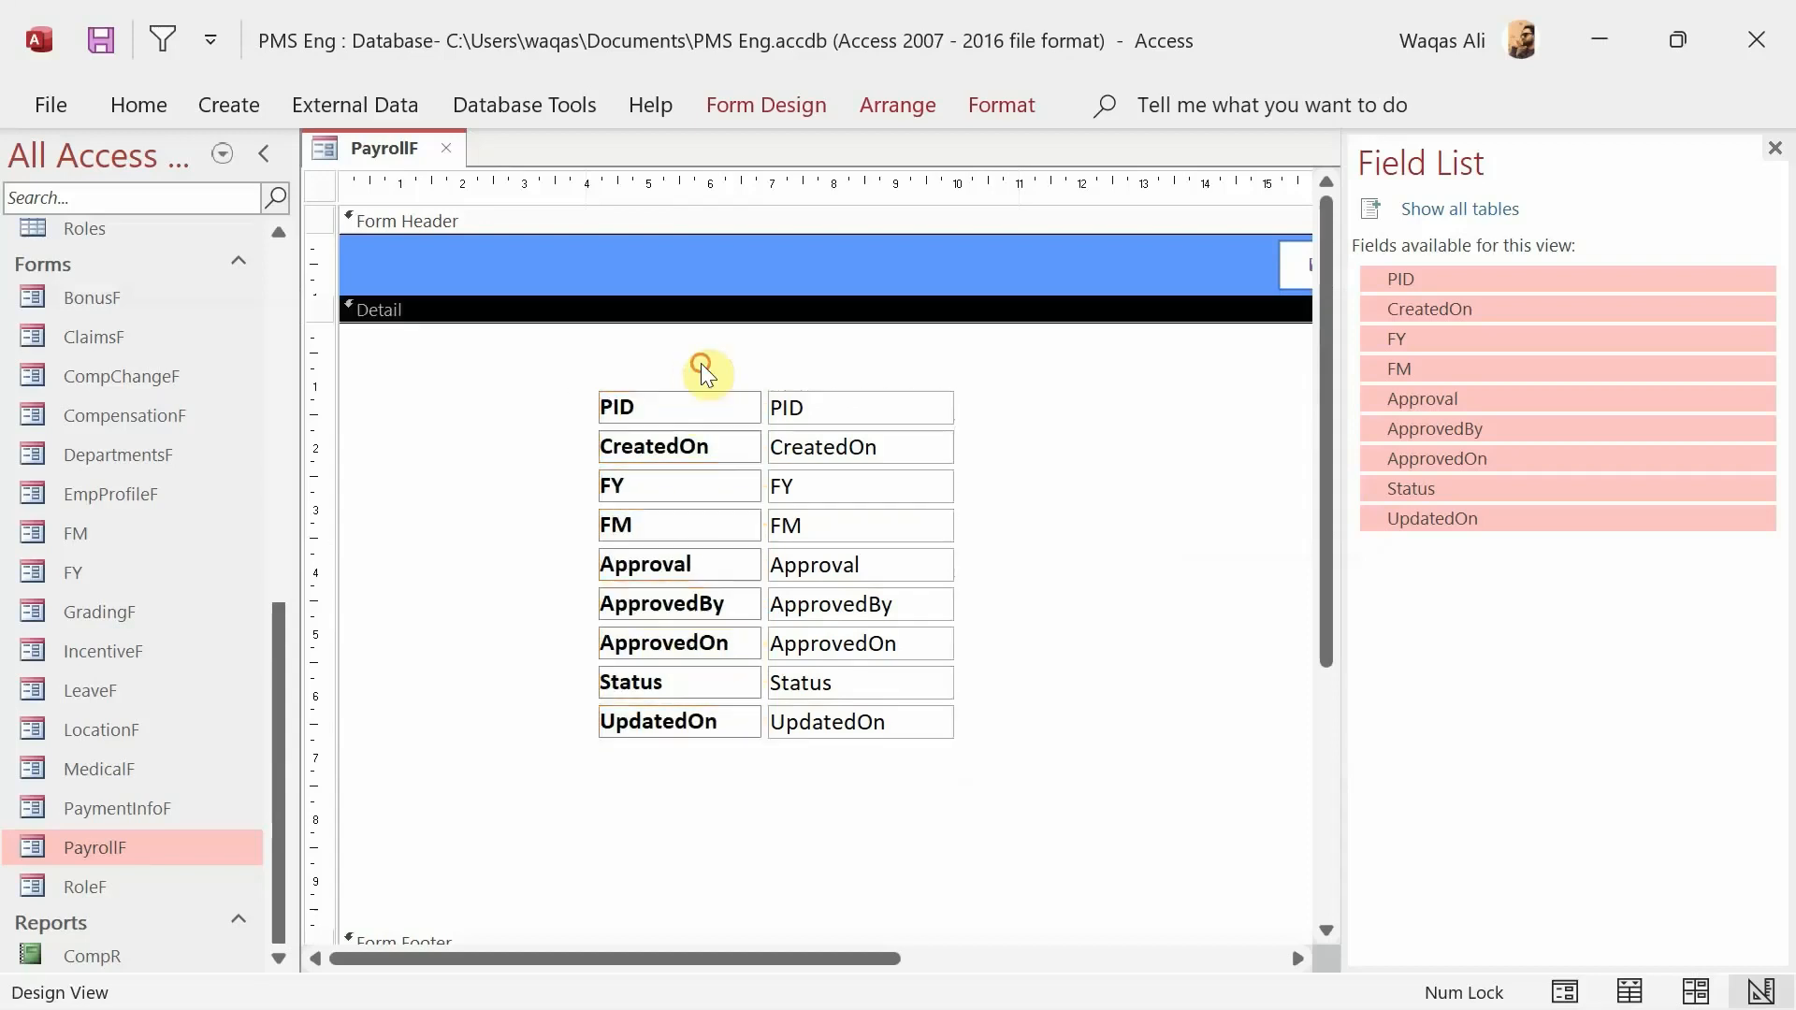
- Change the captions of the PID and CreatedOn labels to "Payroll ID:" and "Created On:"
left_click(642, 403)
left_click(609, 402)
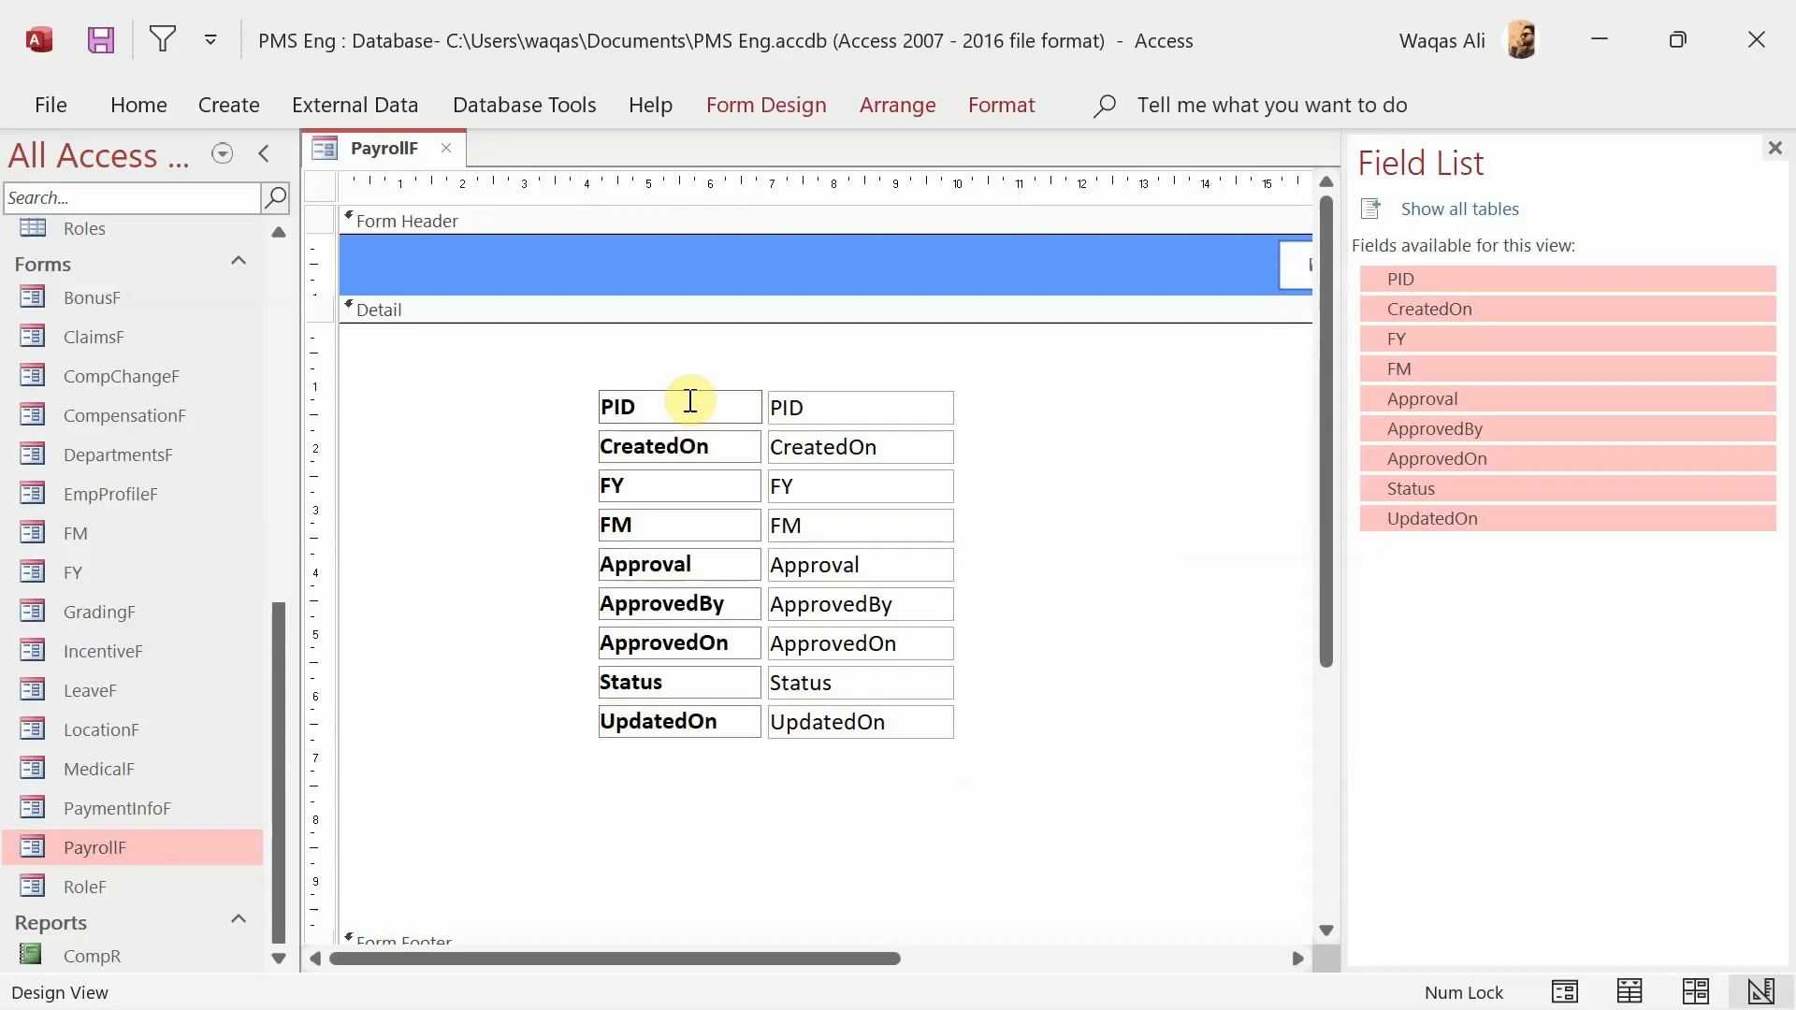
type("ayroll ID:")
key("Return")
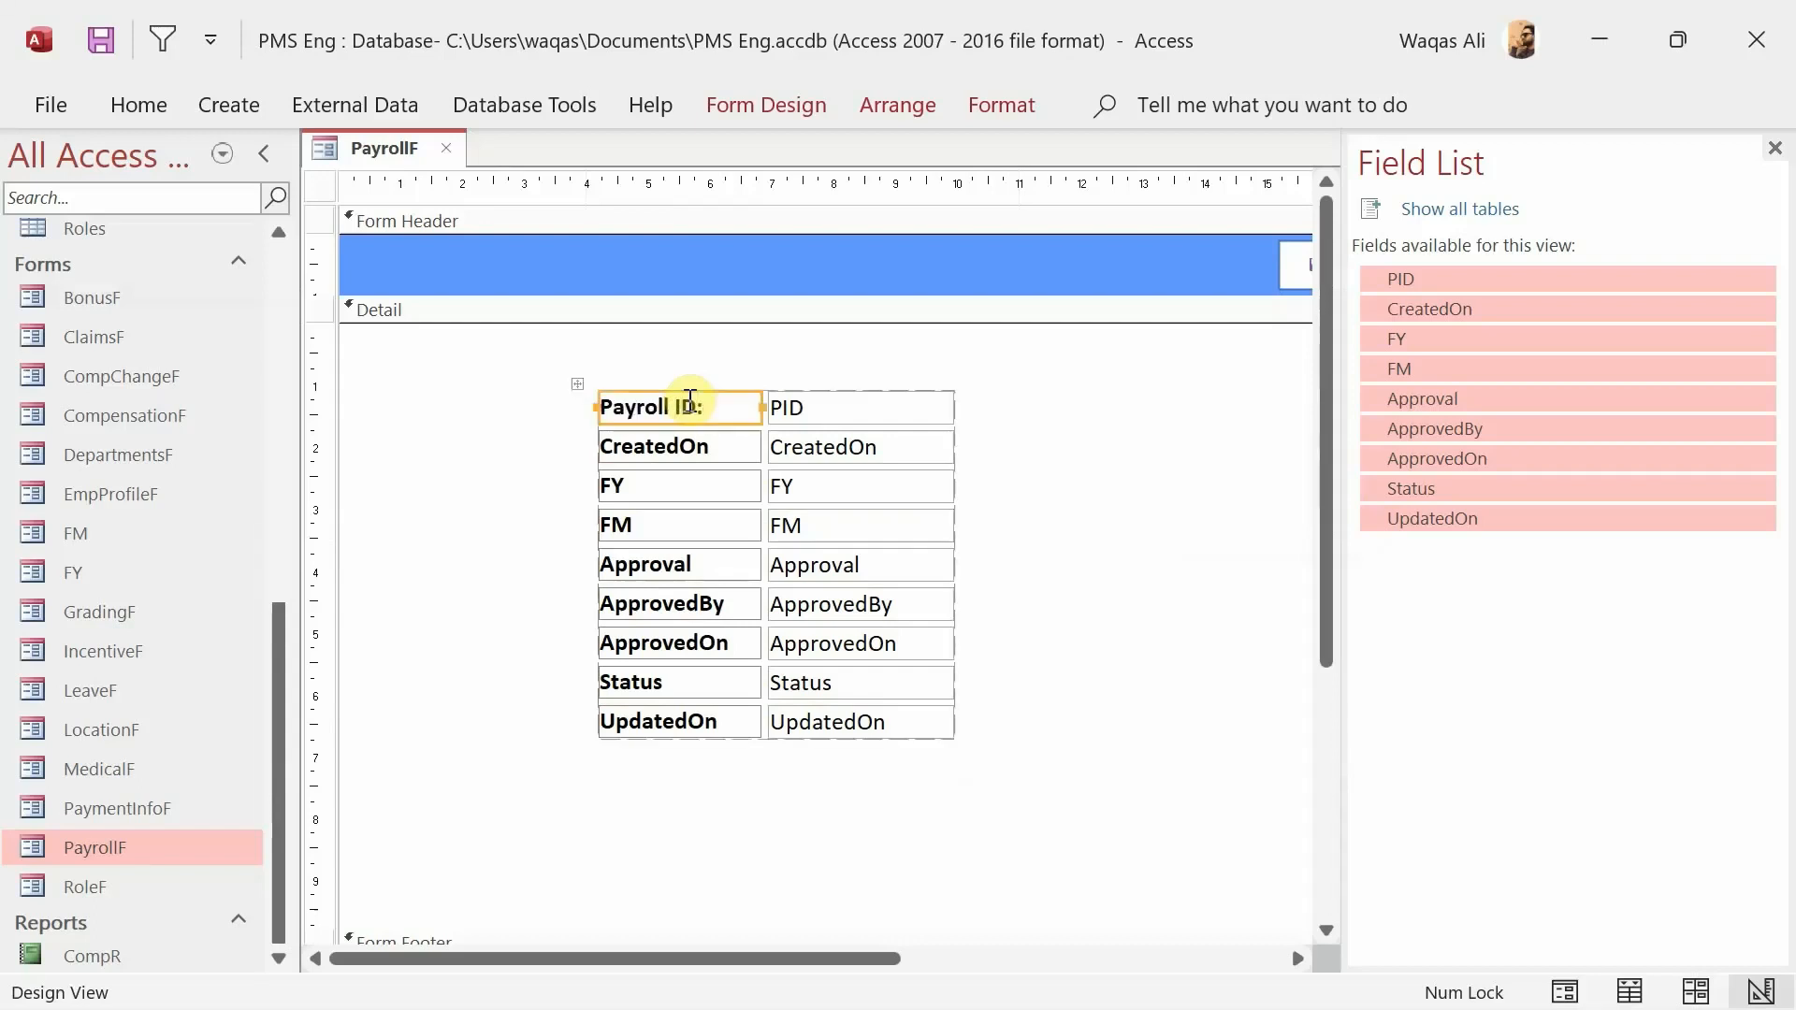
left_click(687, 445)
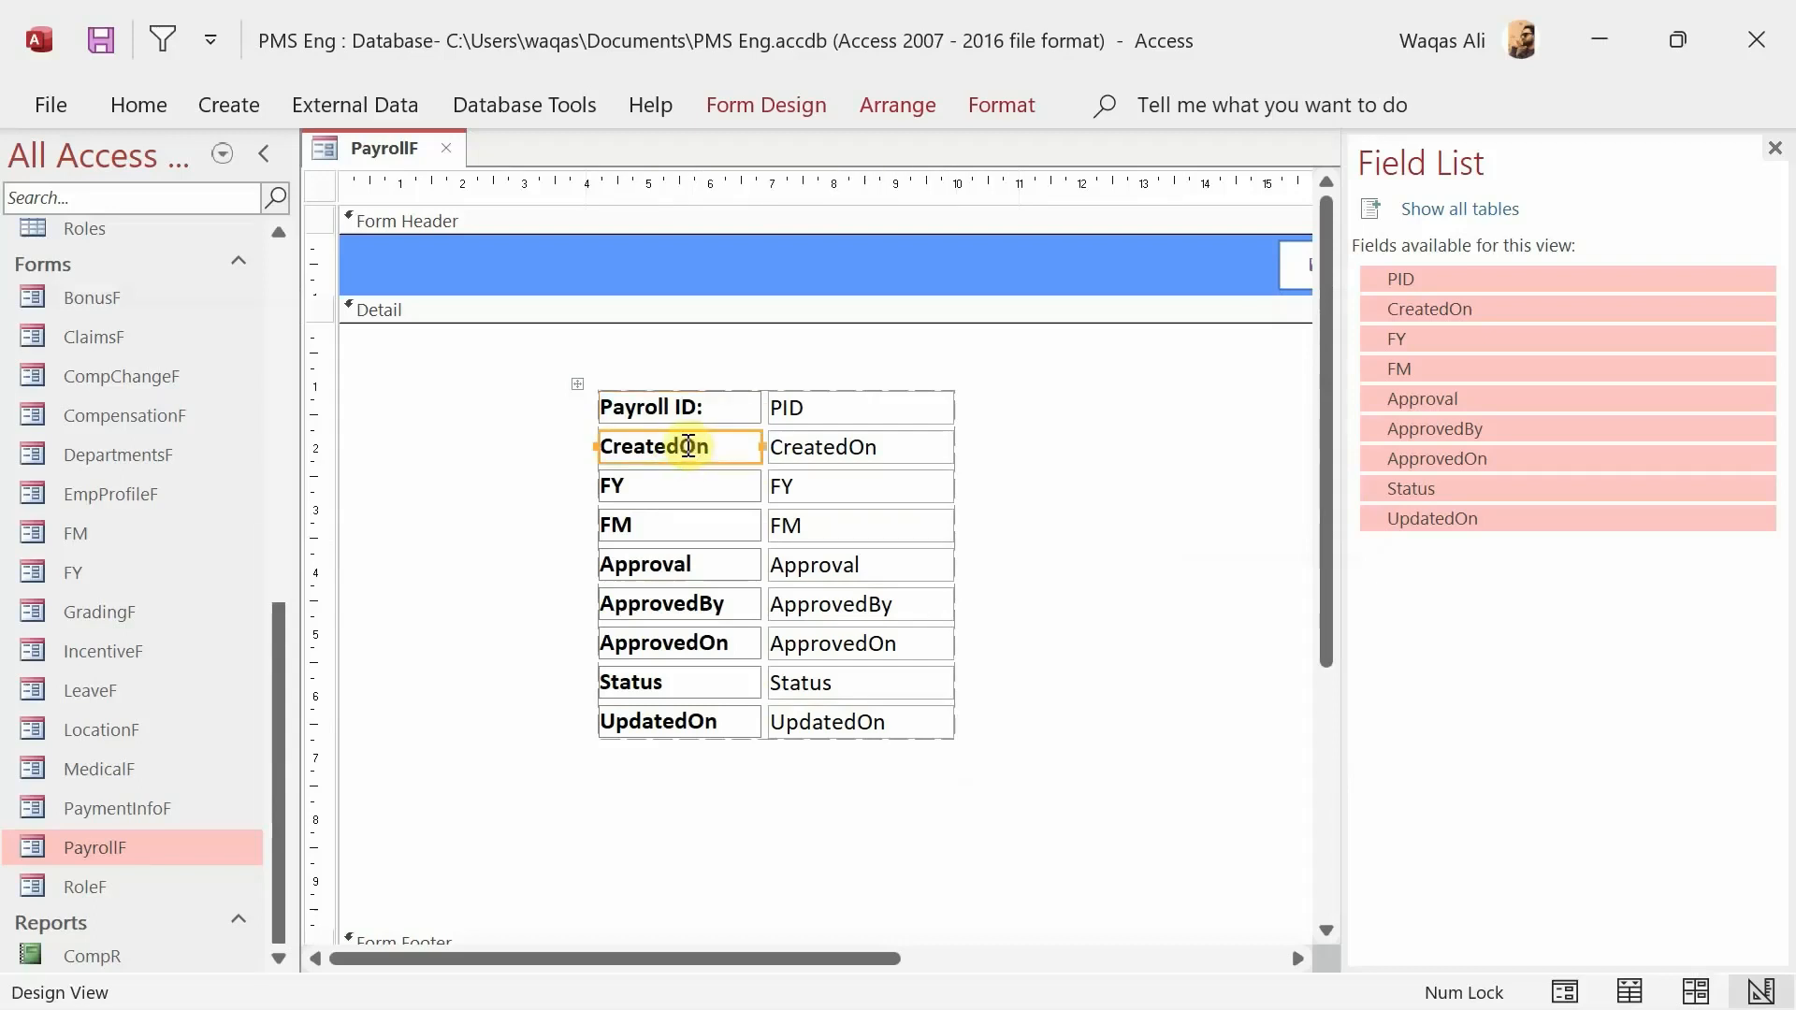
left_click(687, 445)
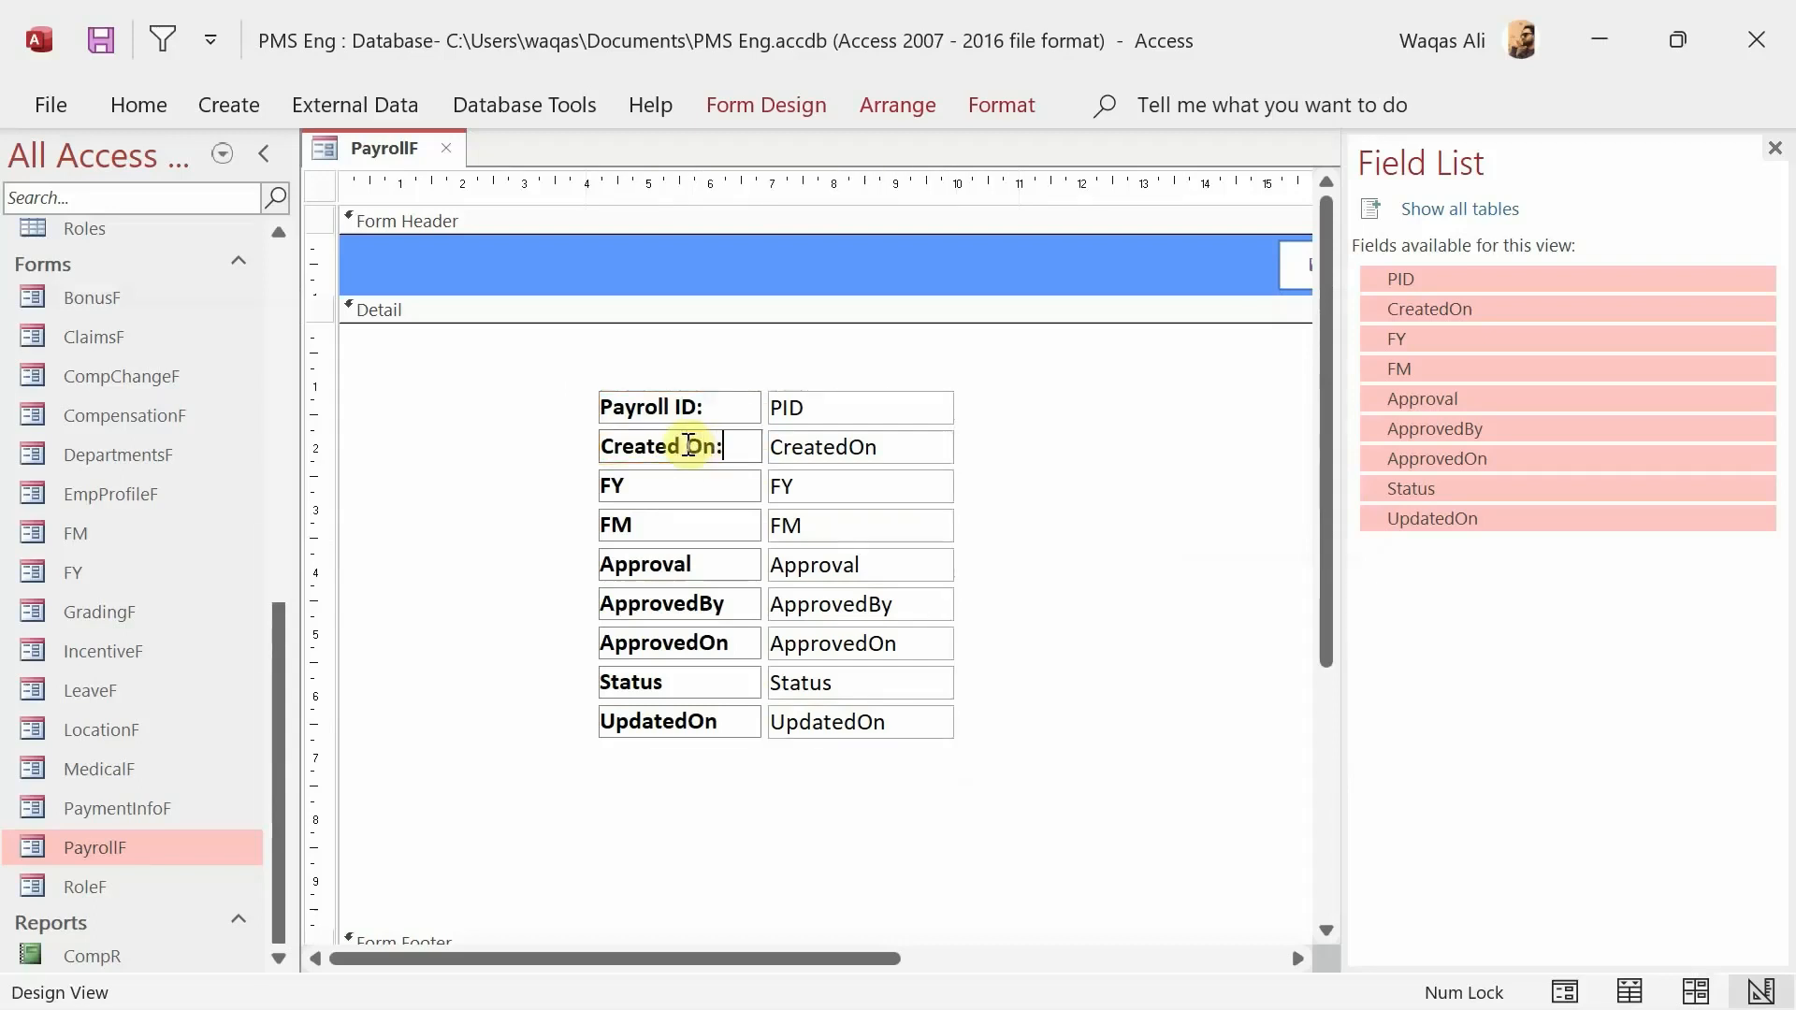
type(":")
left_click(522, 483)
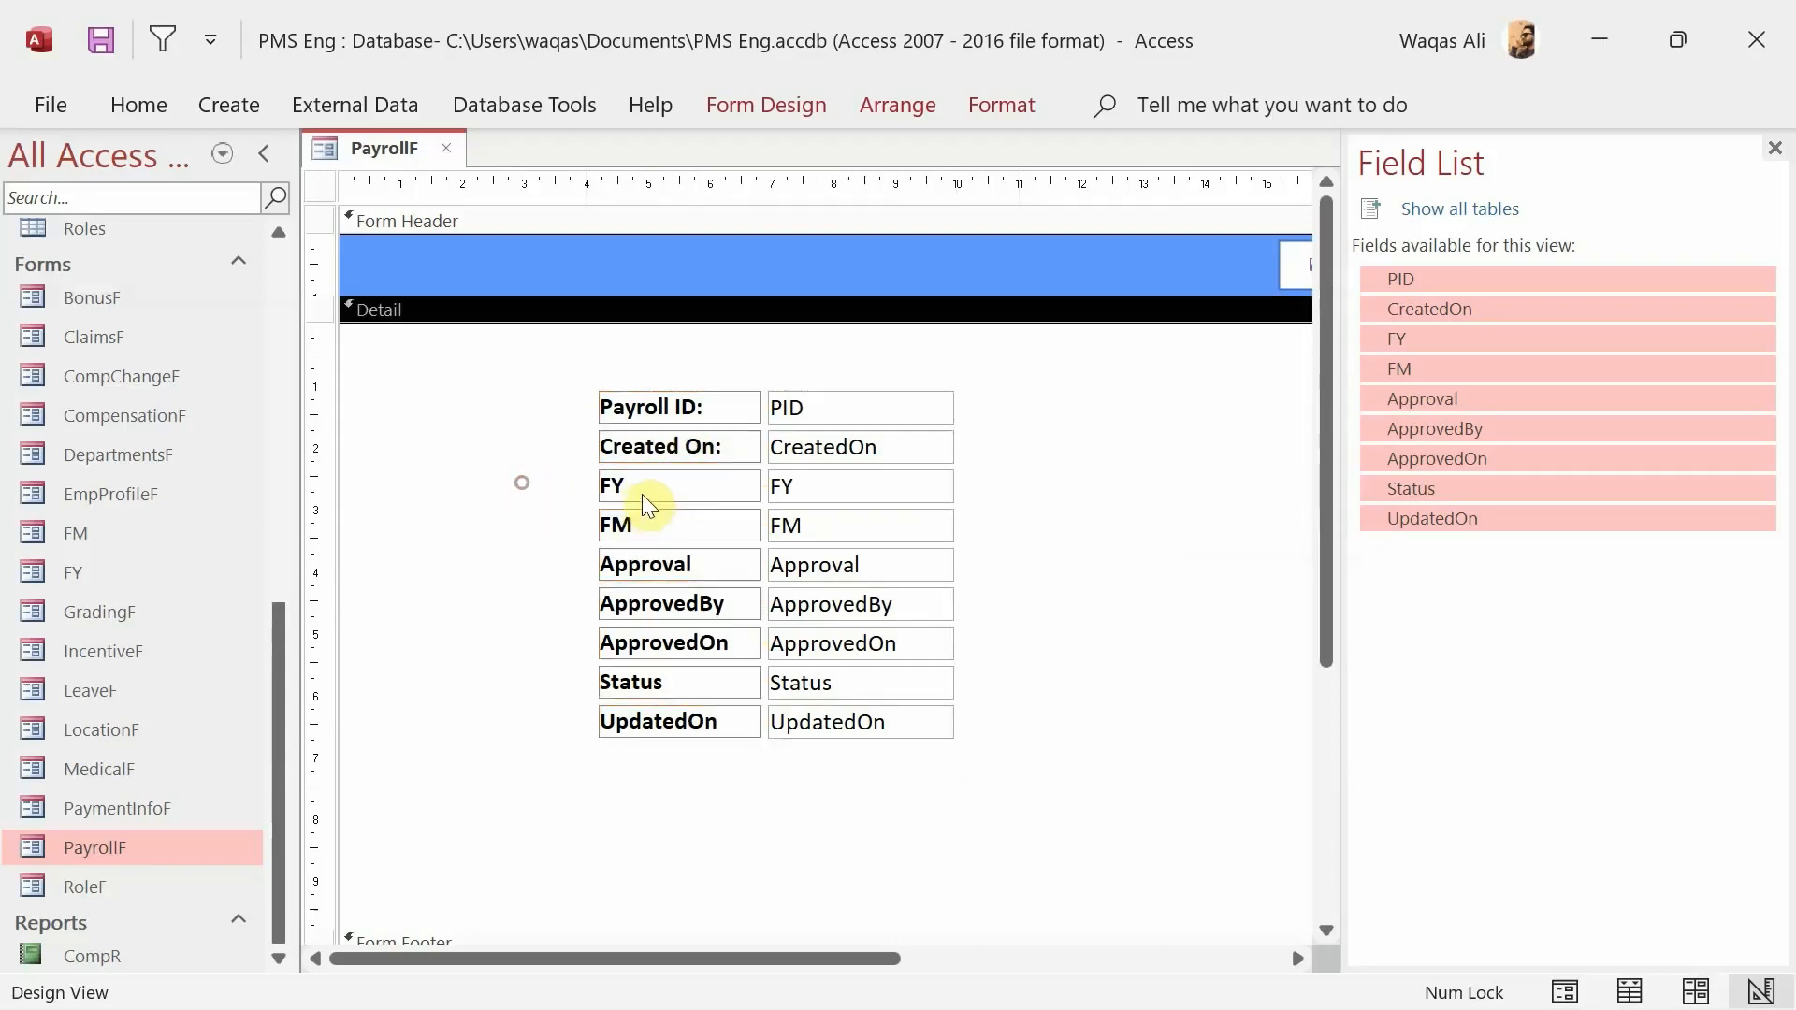
- Change the captions of the FY and FM labels to "Fiscal Year:" and "Fiscal Month:"
left_click(646, 483)
left_click(653, 483)
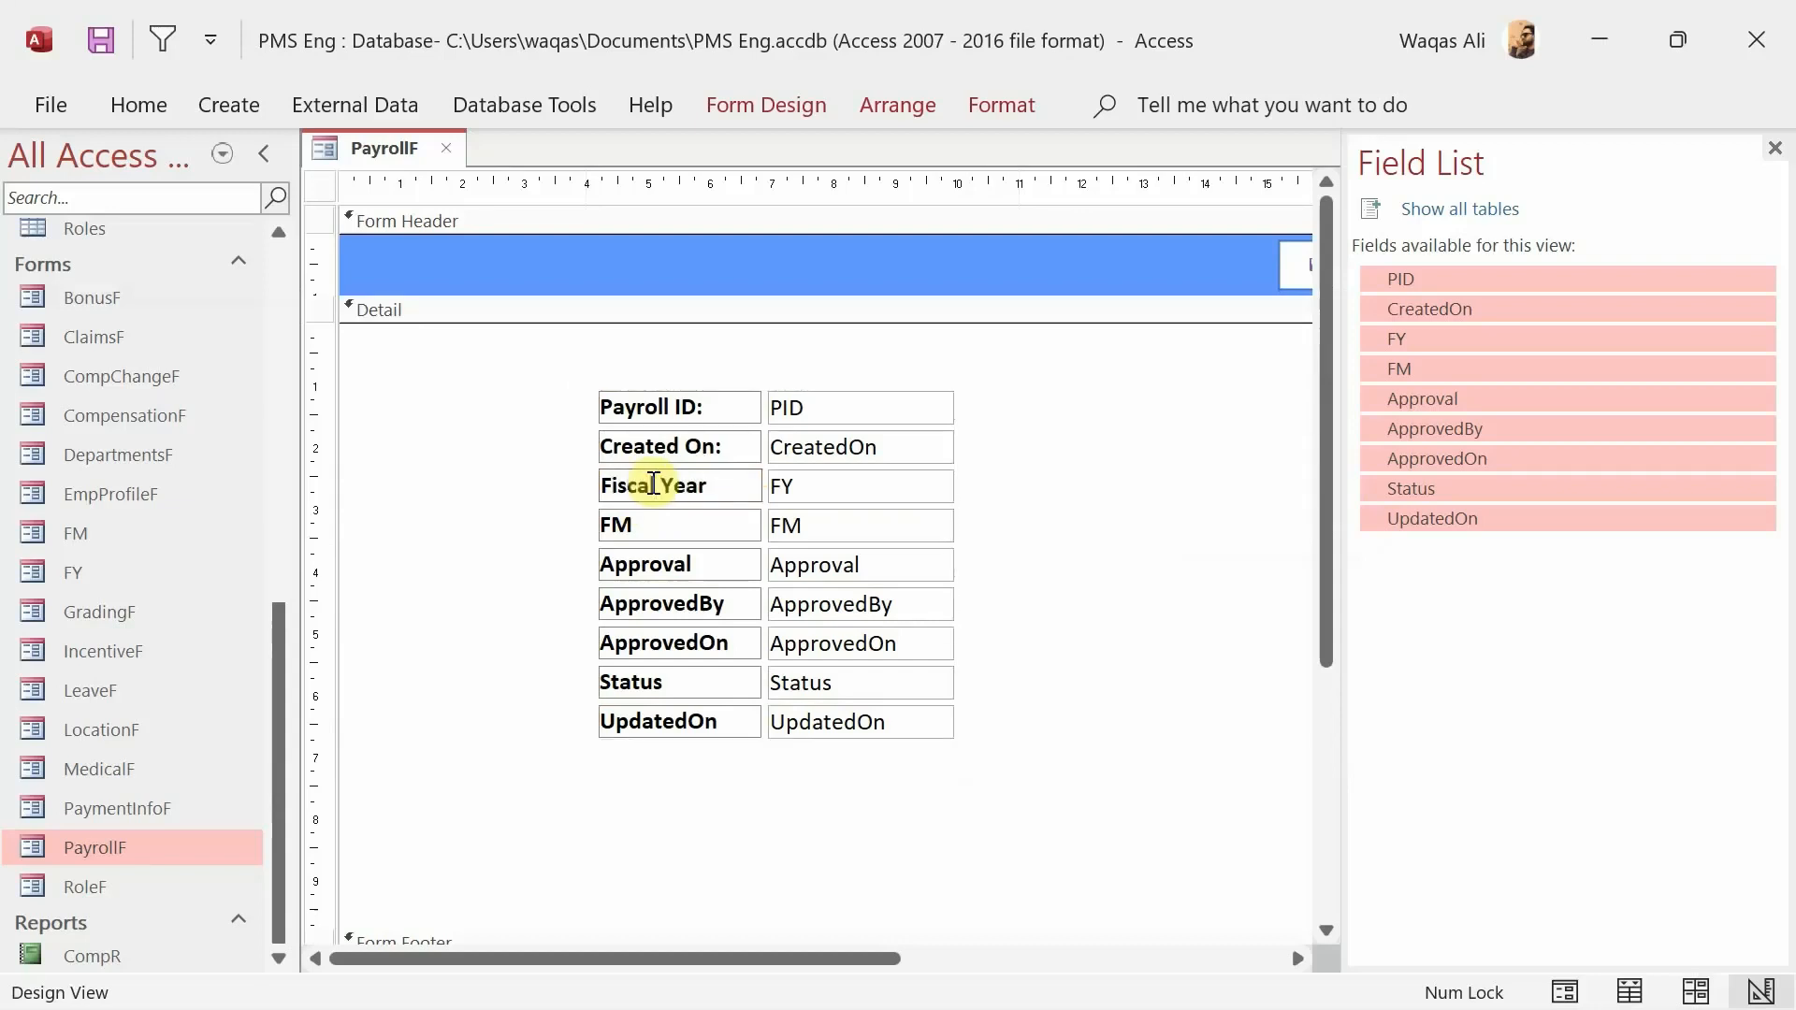
type(":")
left_click(663, 520)
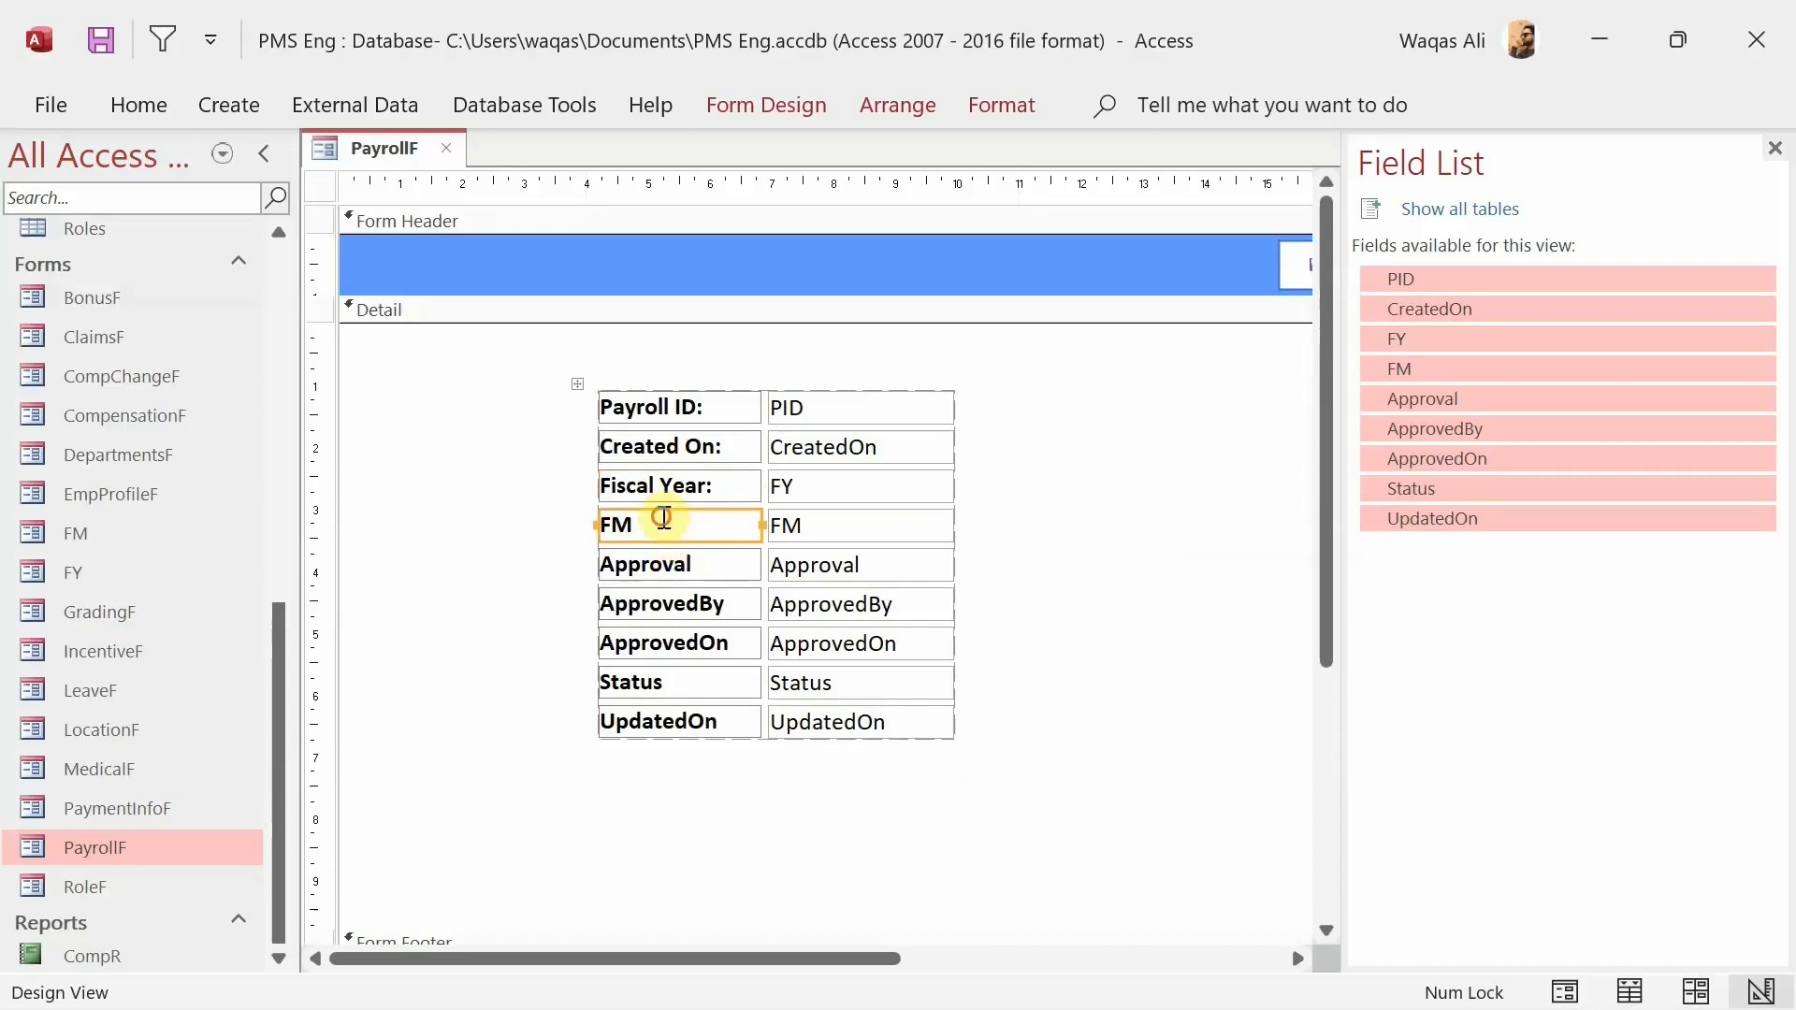
left_click(663, 520)
key("BackSpace")
type("iscal")
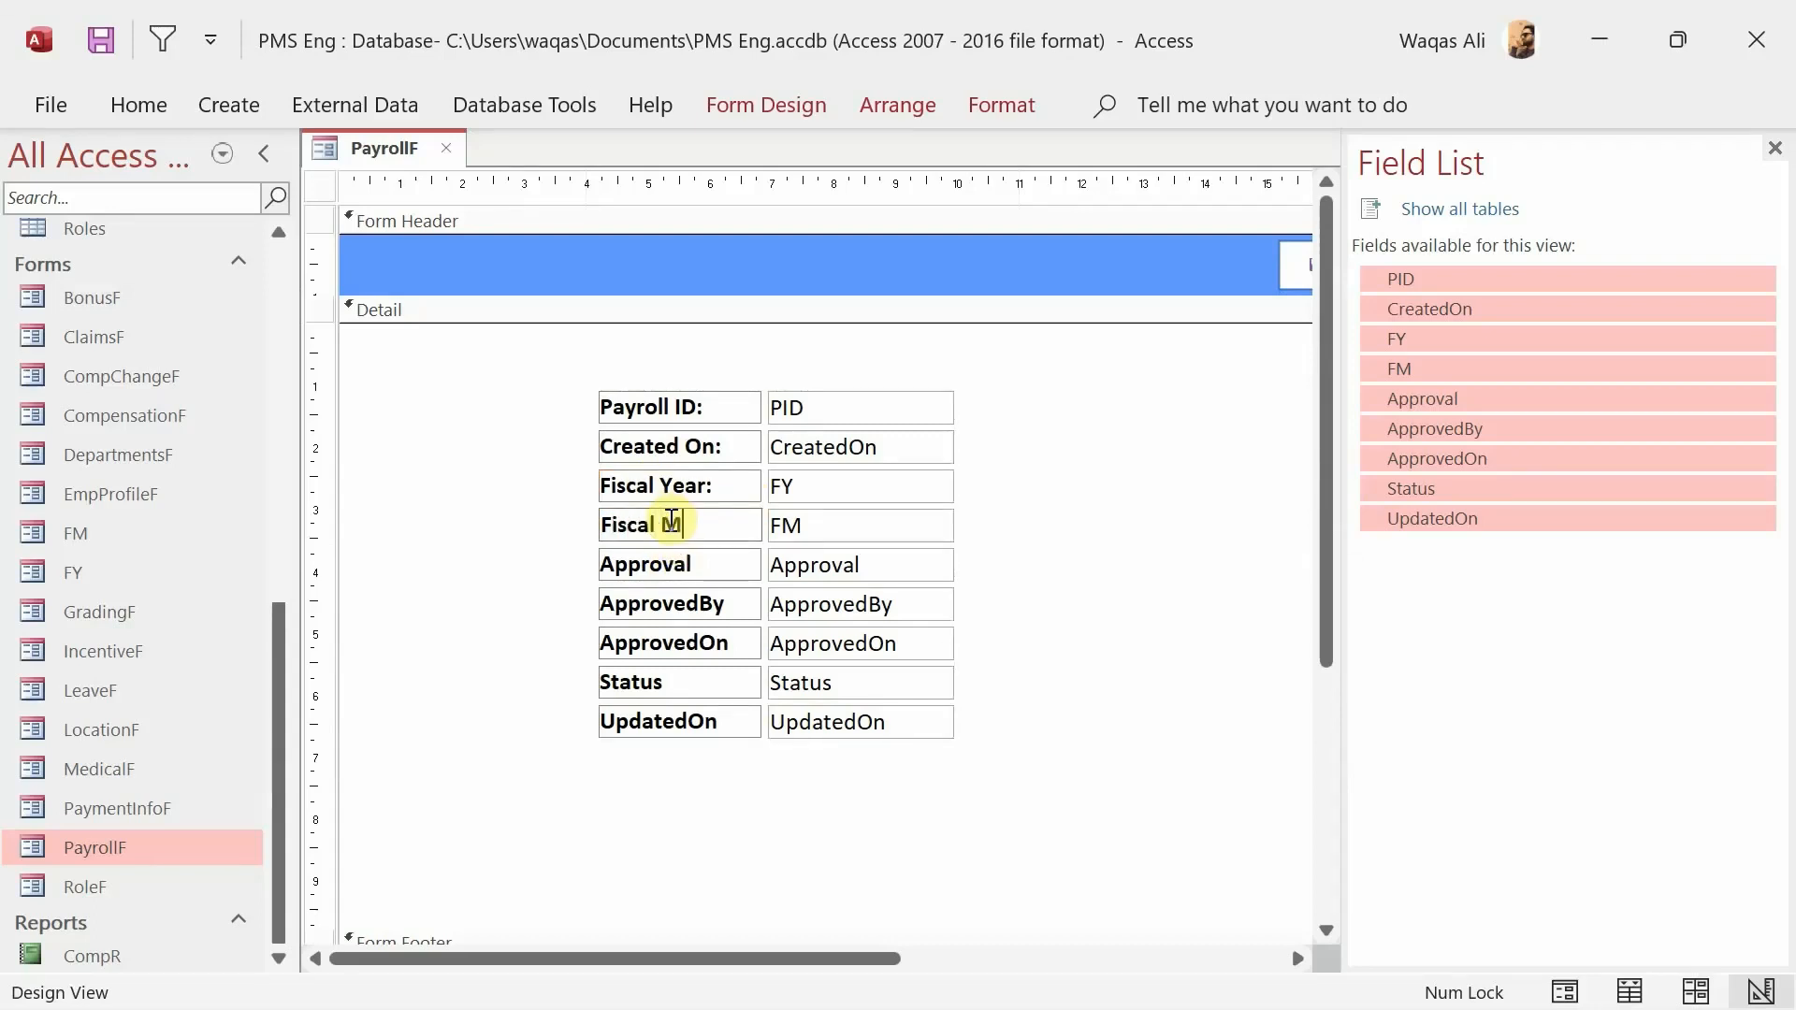
type(" Month:")
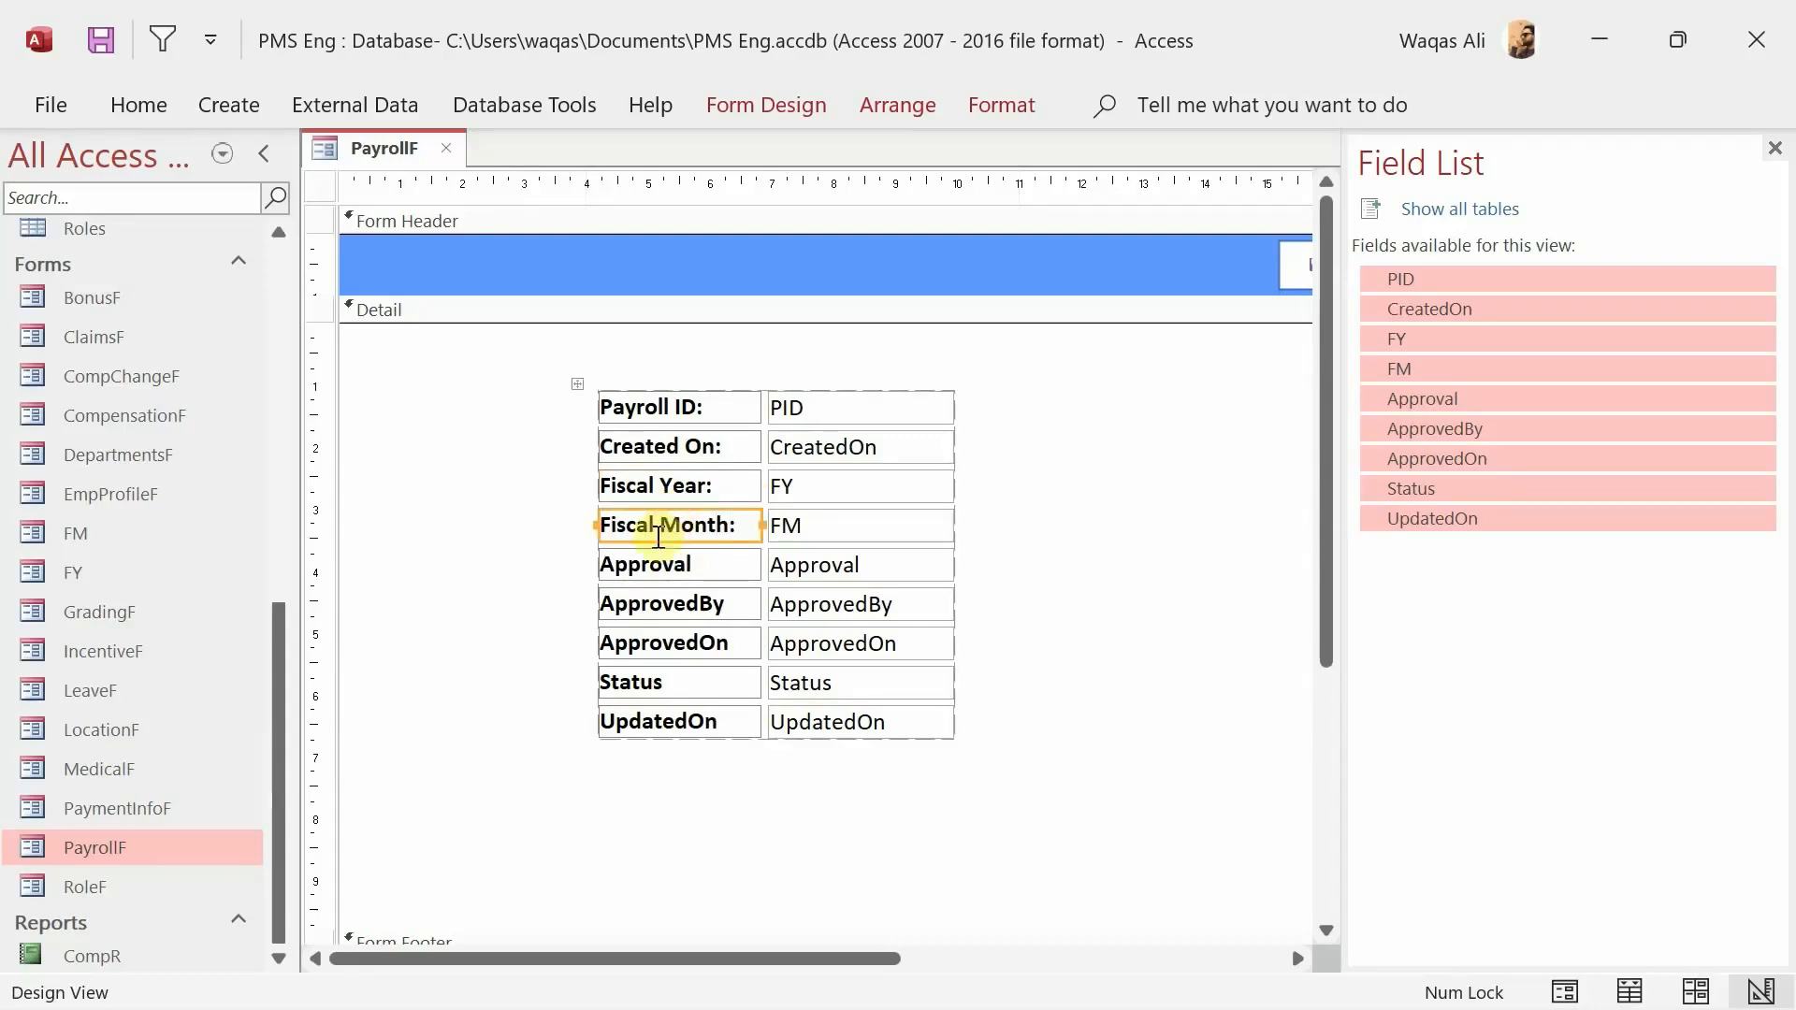
- Add a colon to the Approval label so its caption reads "Approval:"
left_click(713, 583)
left_click(1091, 600)
left_click(721, 565)
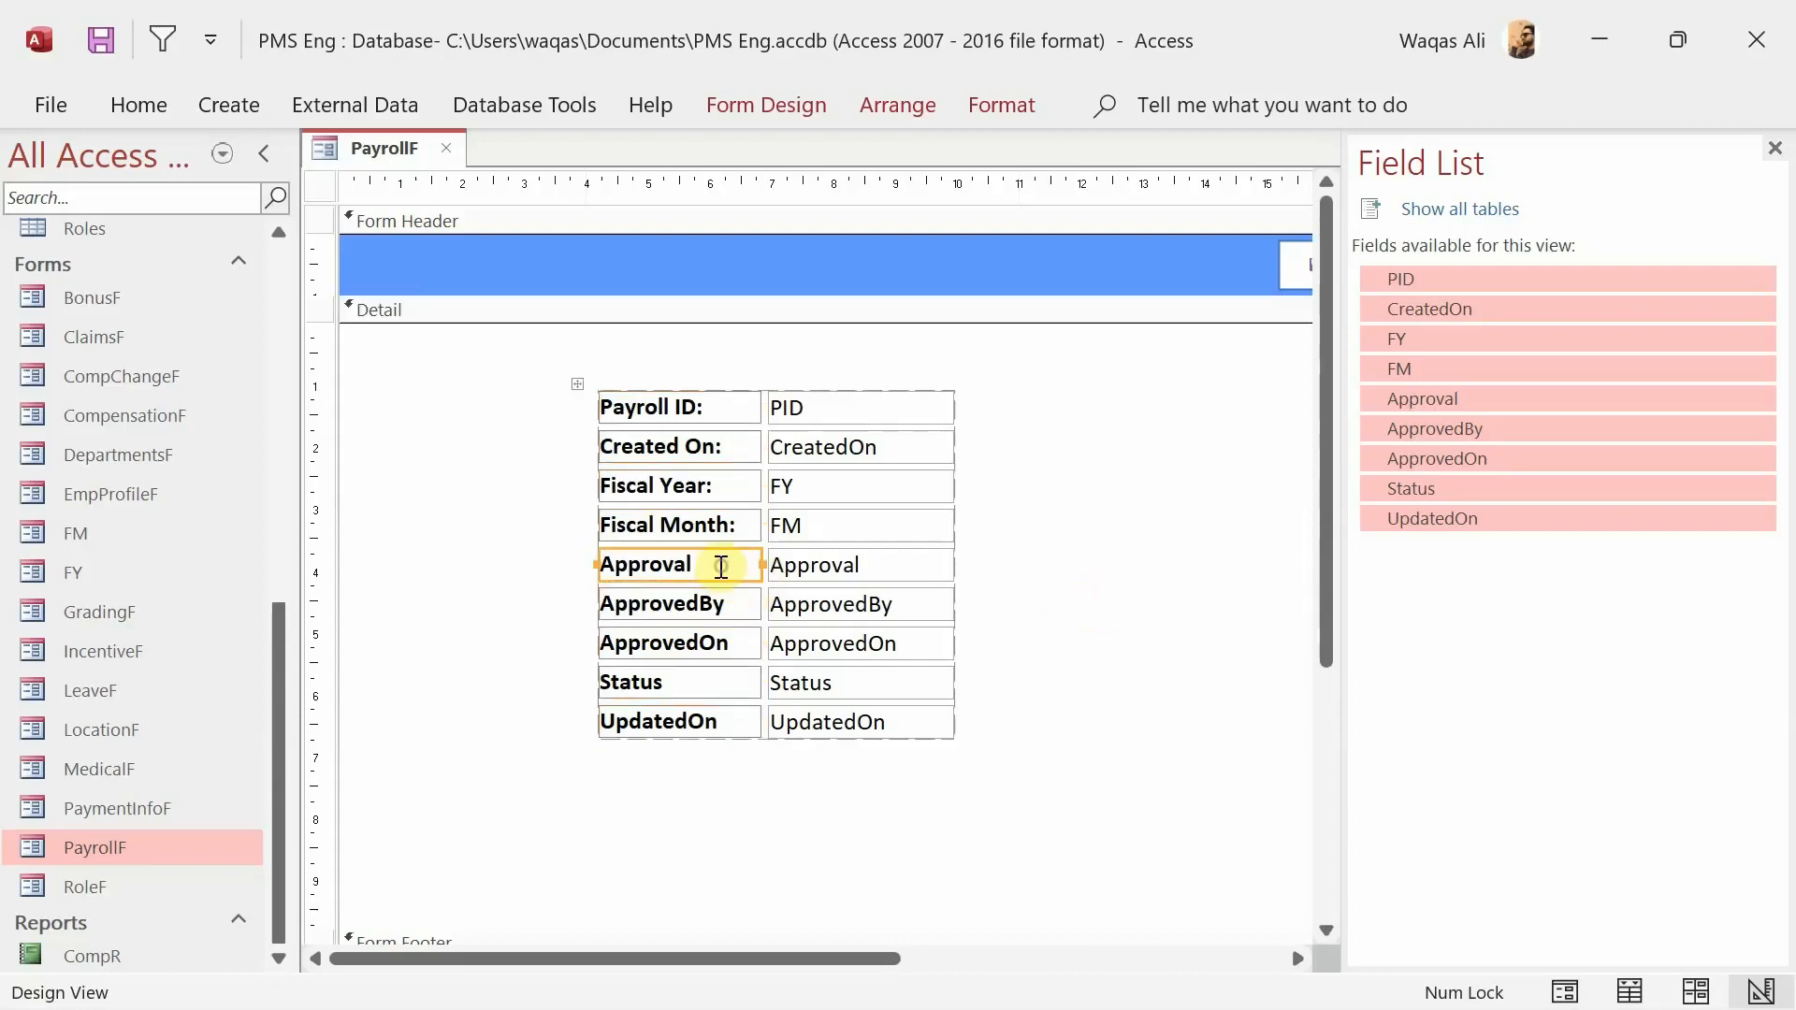
left_click(755, 561)
key("Return")
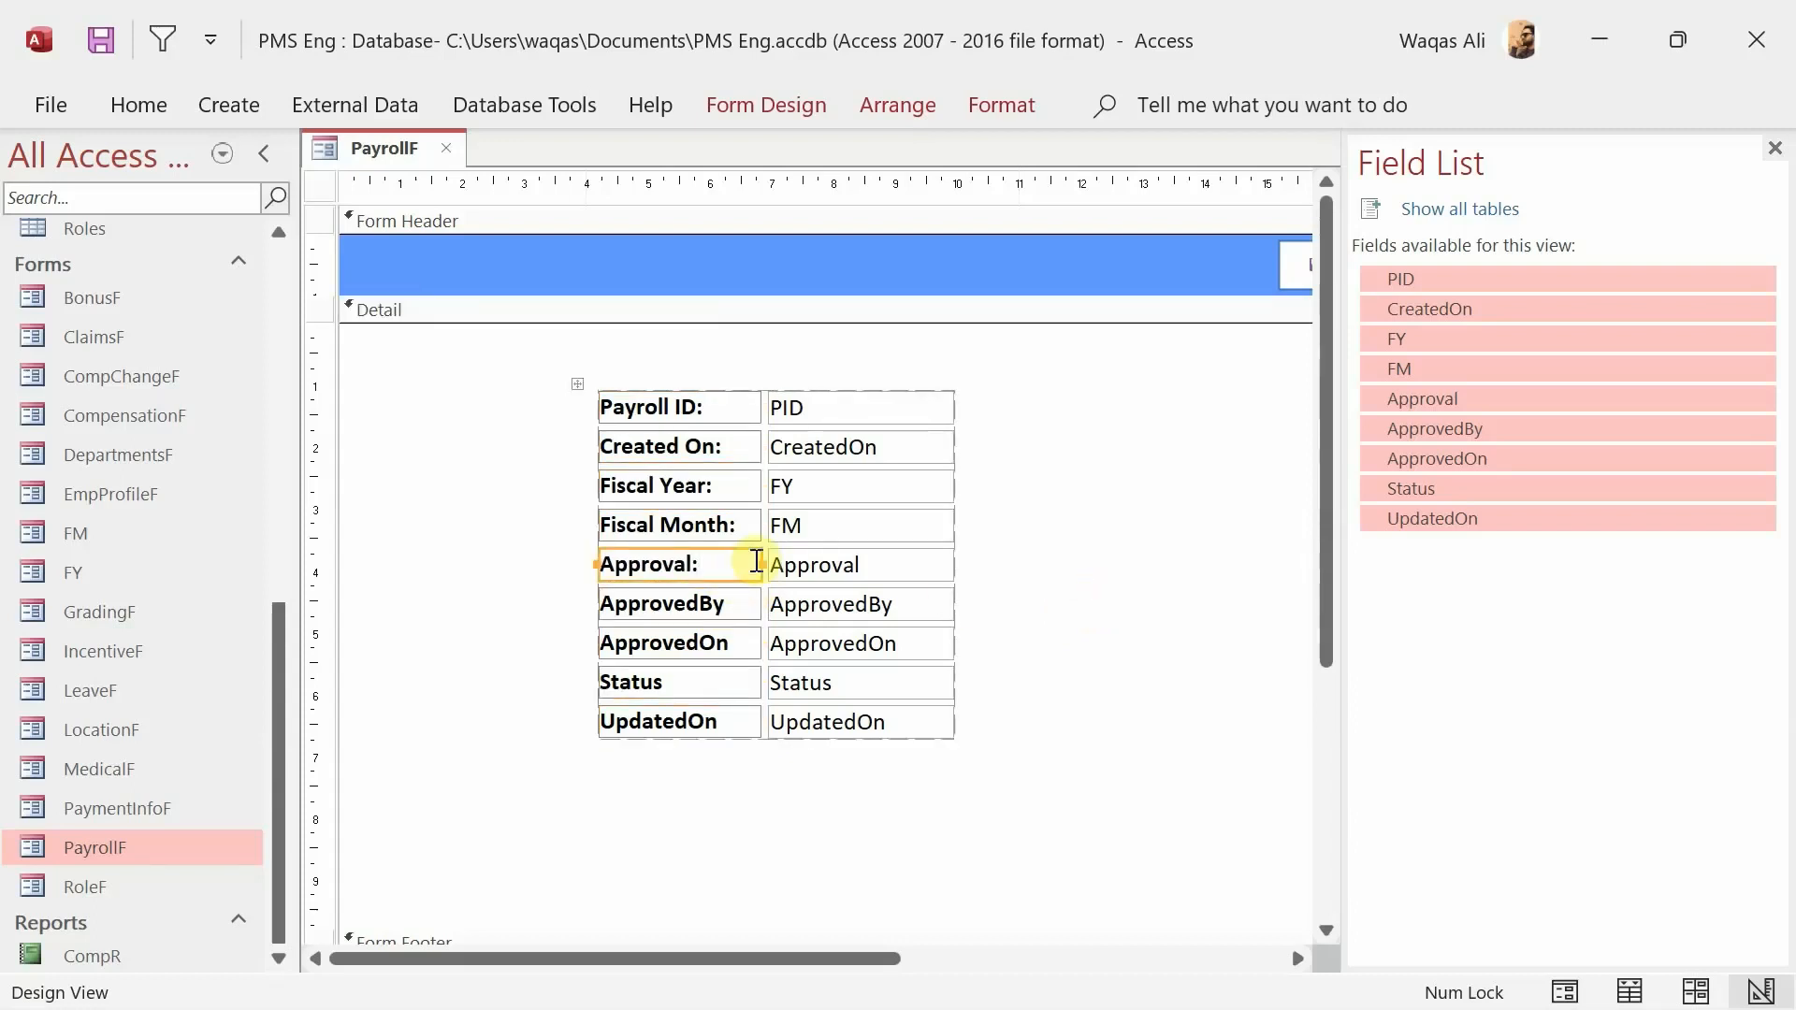
- Change the captions of the ApprovedBy and ApprovedOn labels to "Approved By:" and "Approved On:"
left_click(697, 603)
left_click(693, 601)
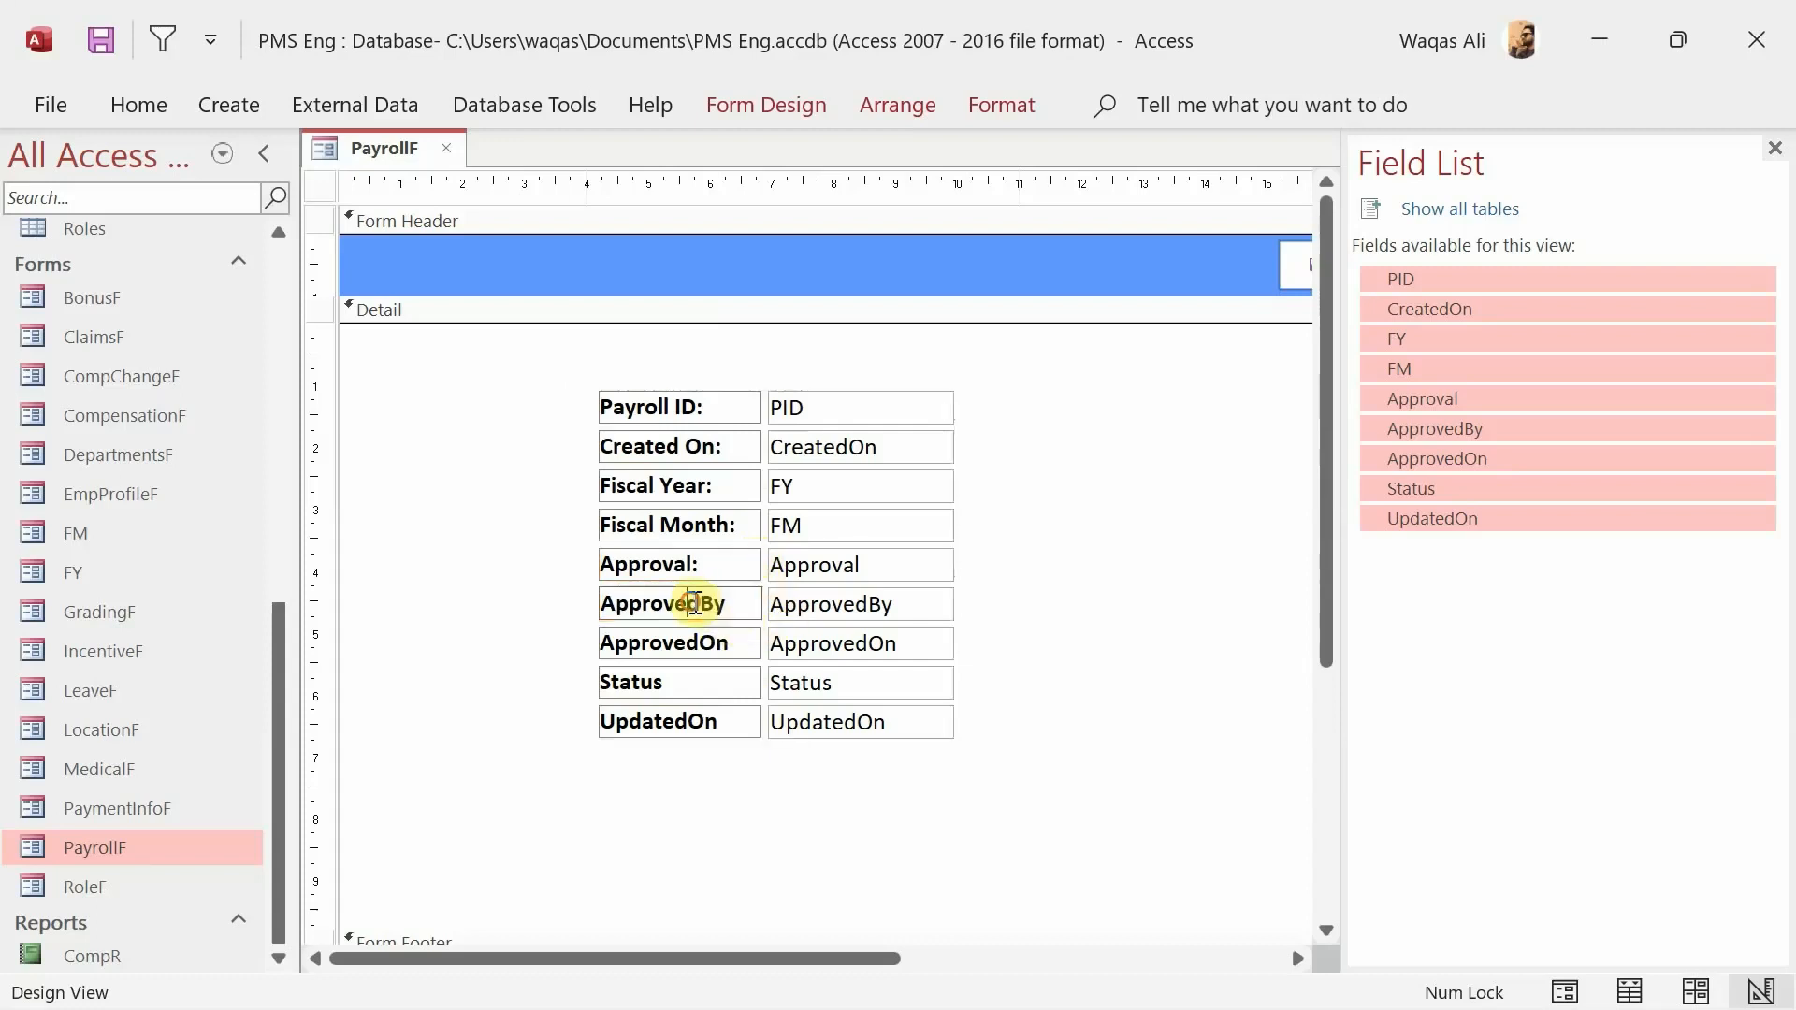
key("End")
type(":")
key("Return")
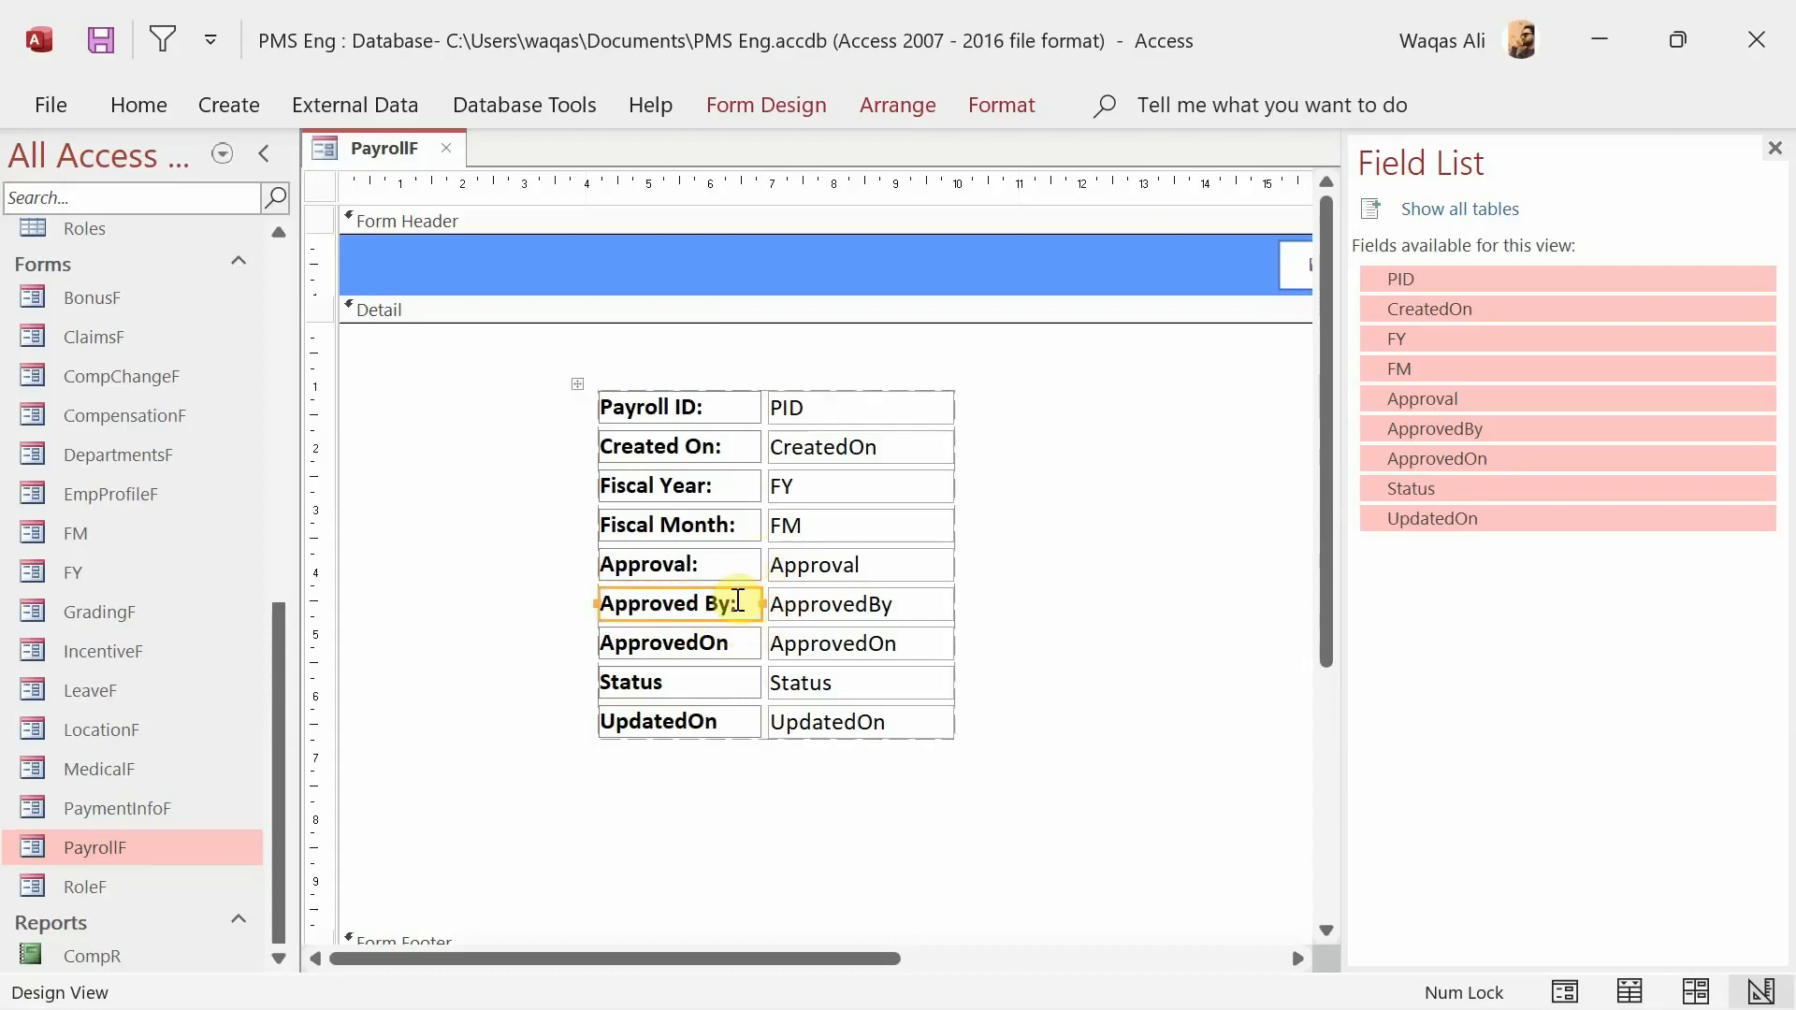
left_click(711, 644)
left_click(705, 643)
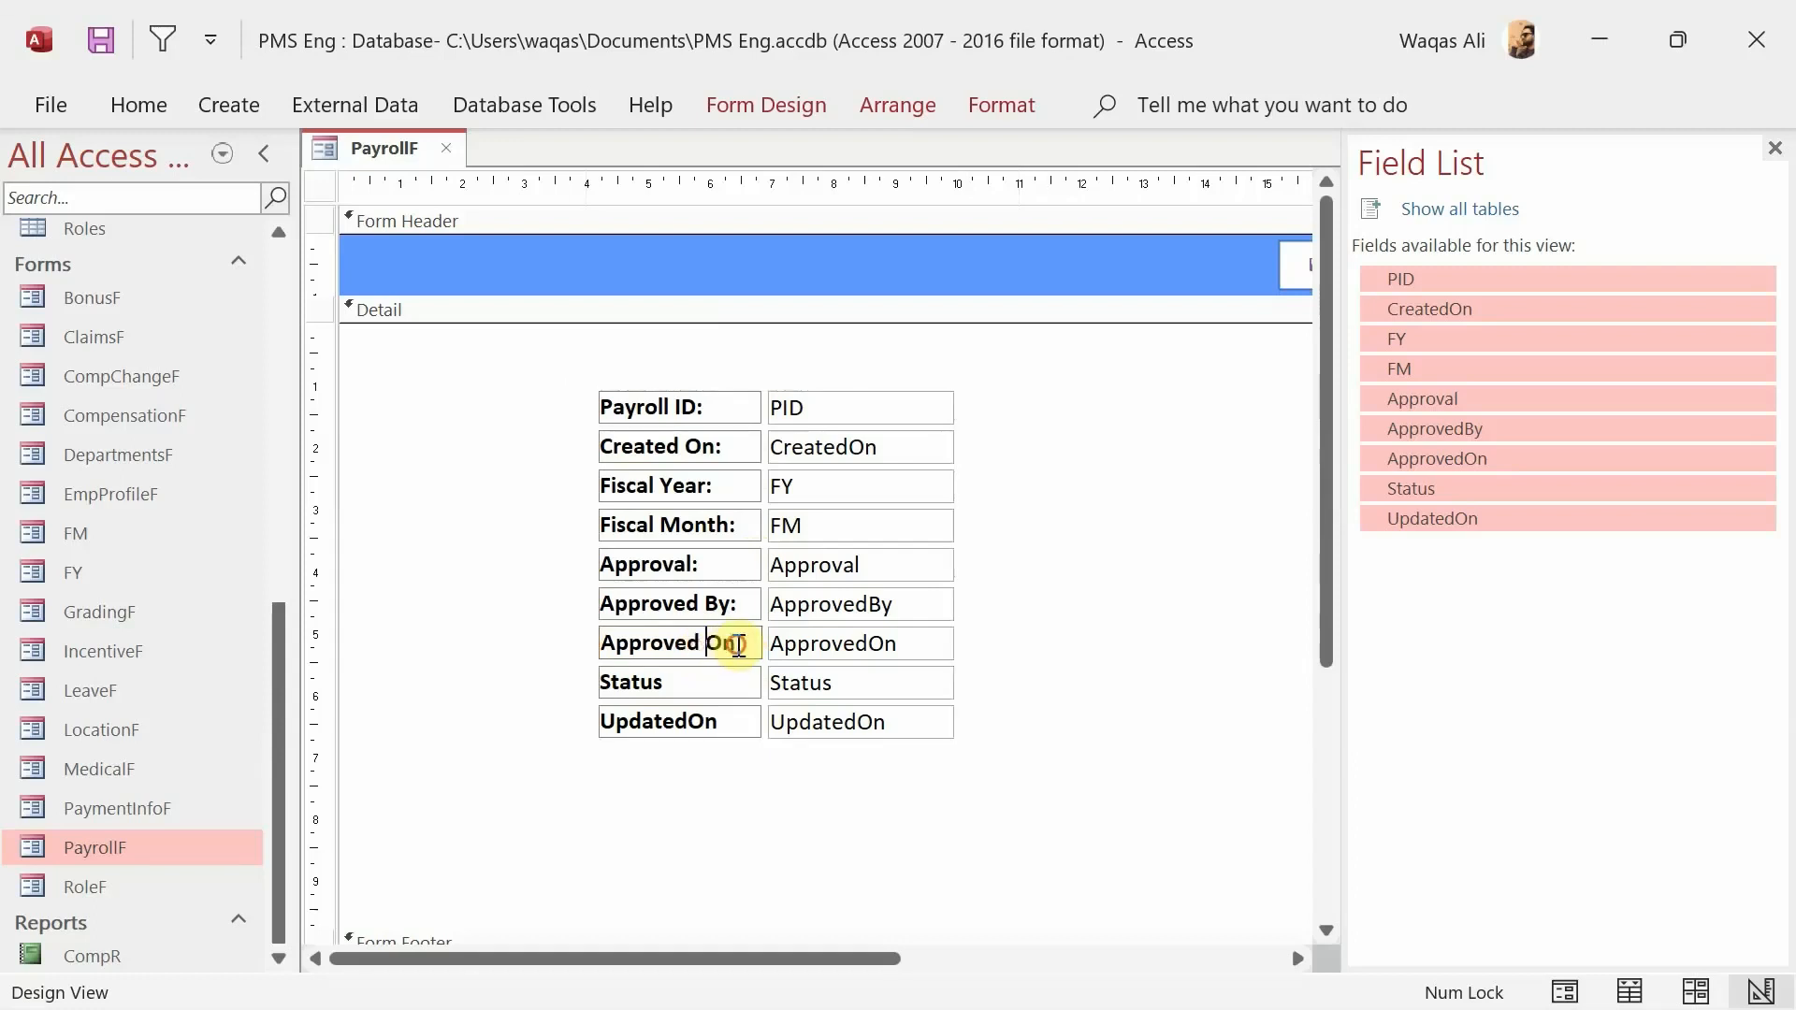
key("End")
type(":")
key("Return")
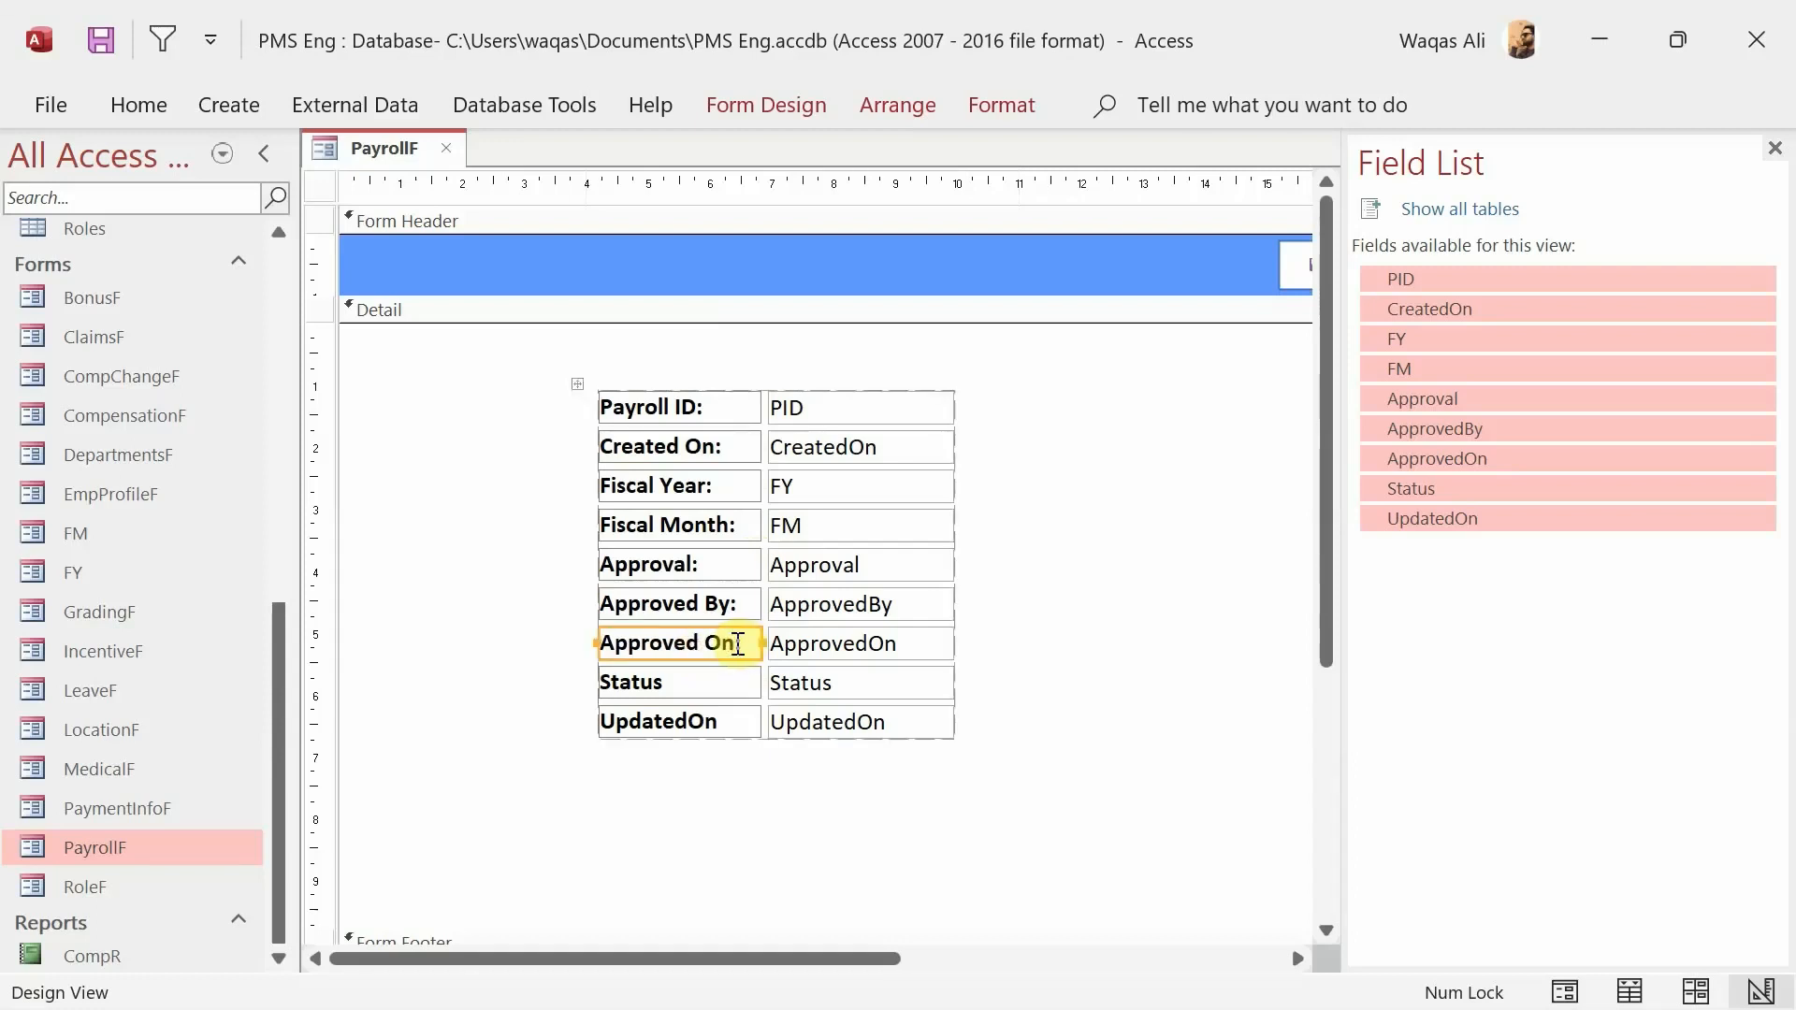
- Change the captions of the Status and UpdatedOn labels to "Status:" and "Updated On:"
left_click(694, 681)
left_click(679, 680)
type(":")
key("Return")
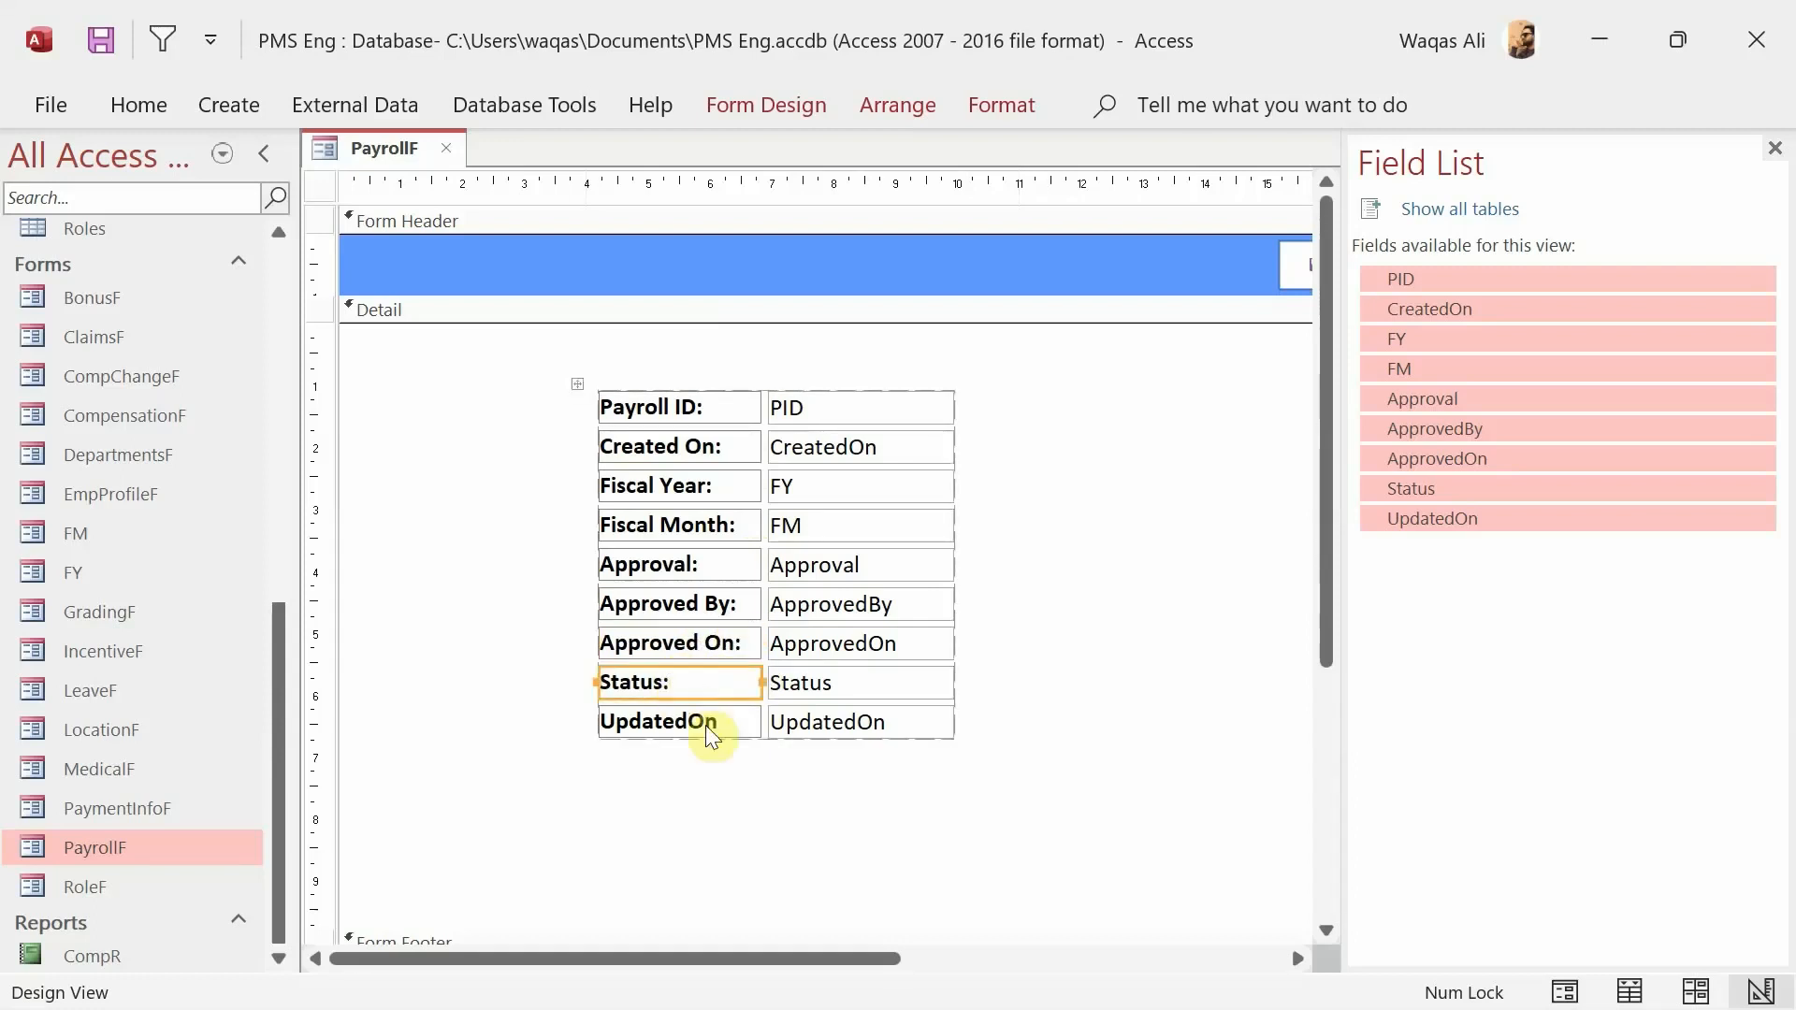
left_click(692, 721)
left_click(690, 720)
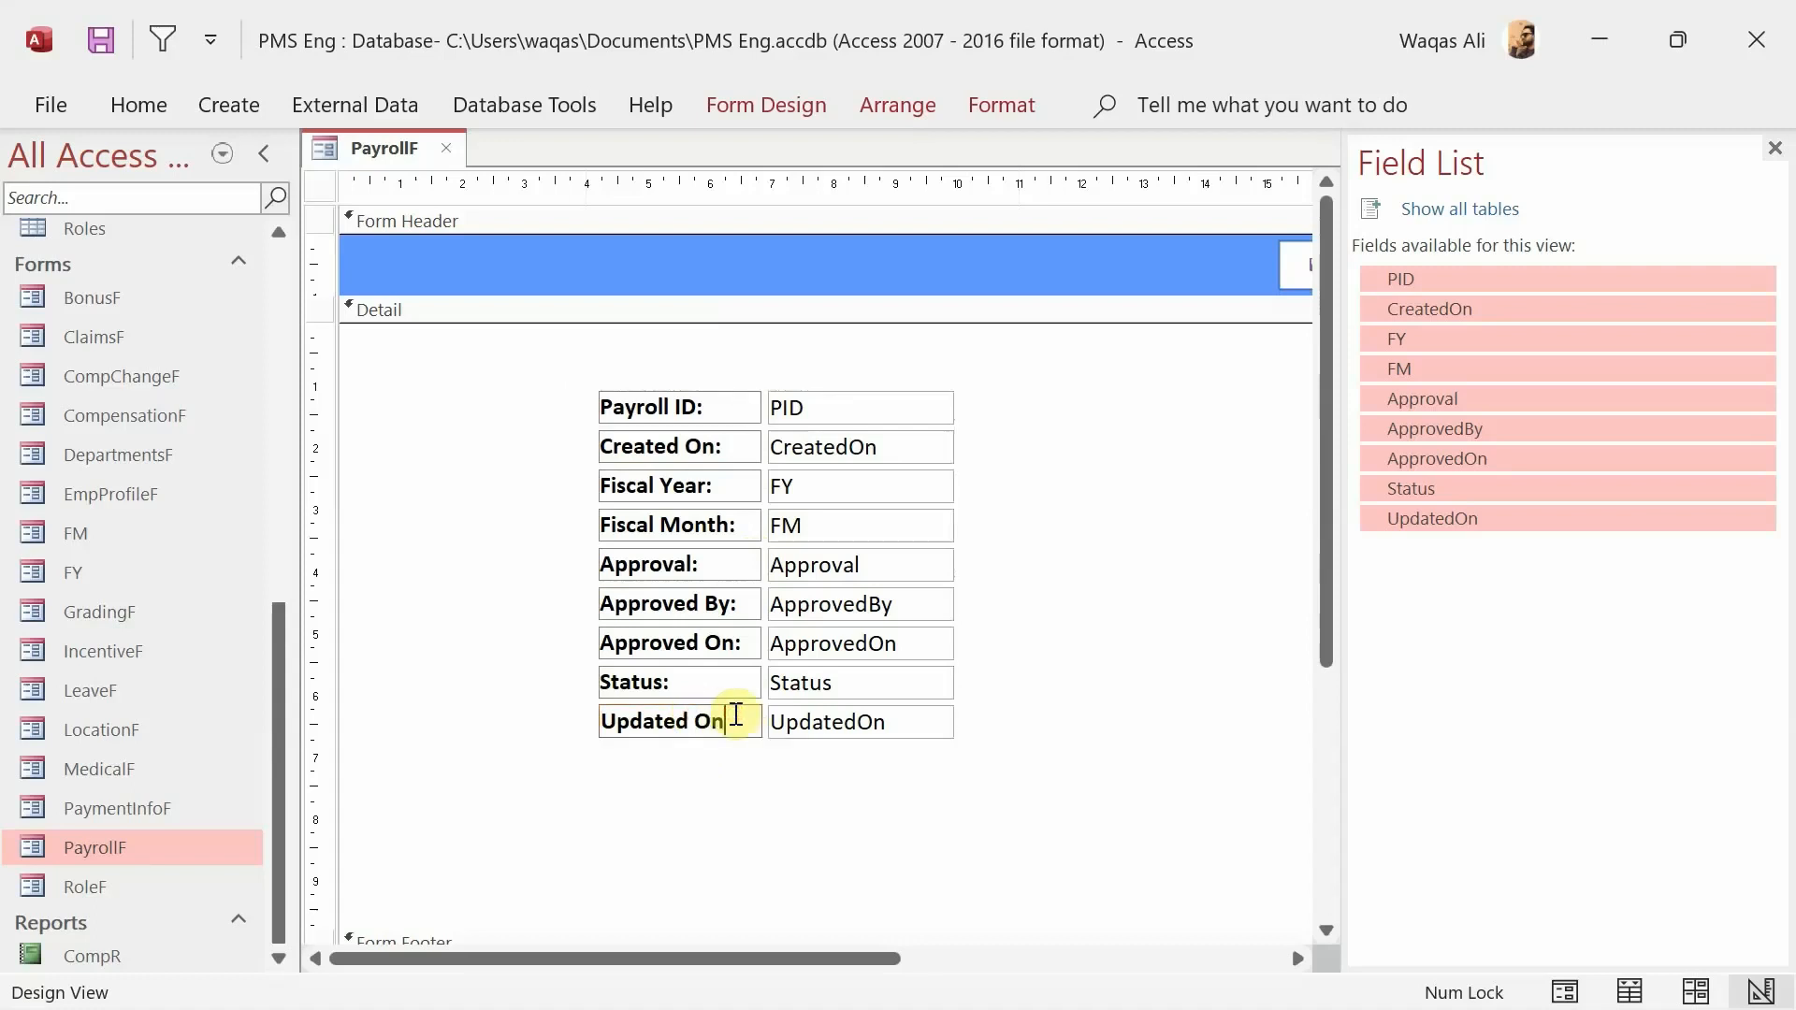
type(":")
key("Return")
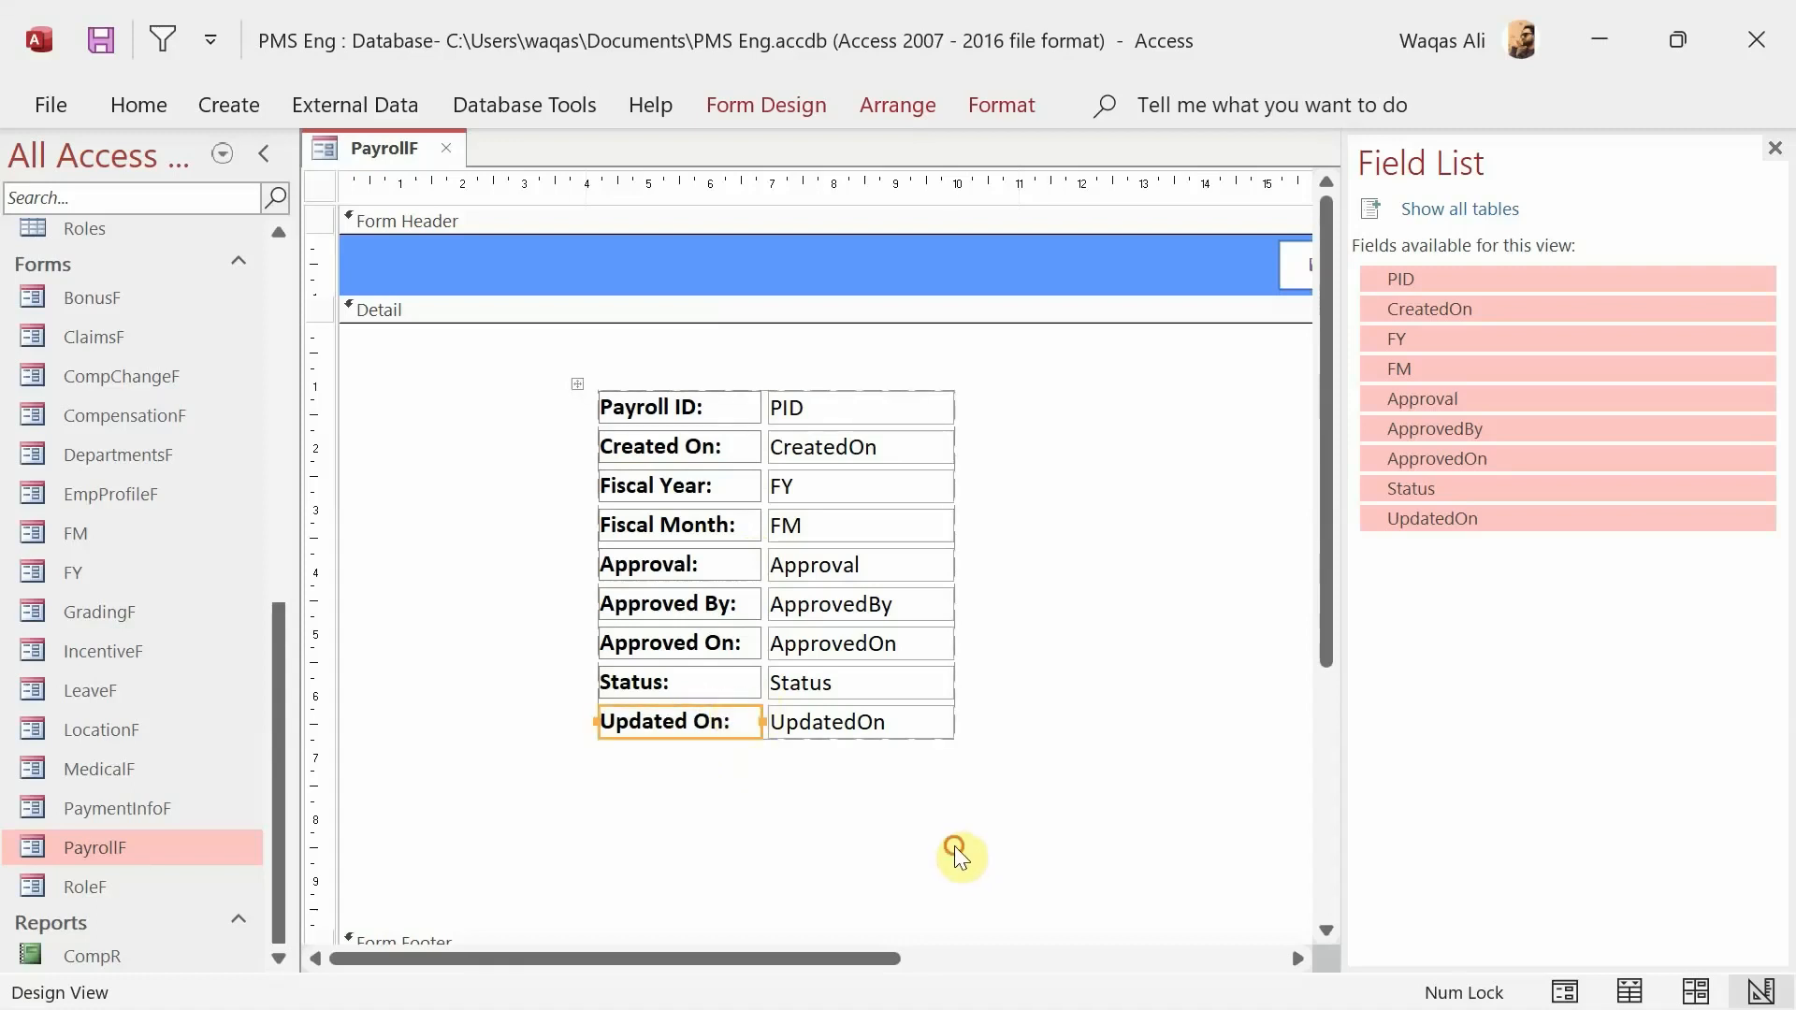
- Narrow the label column so it just fits the longest caption, "Approved On:"
left_click_drag(956, 853, 614, 740)
left_click_drag(665, 827, 713, 369)
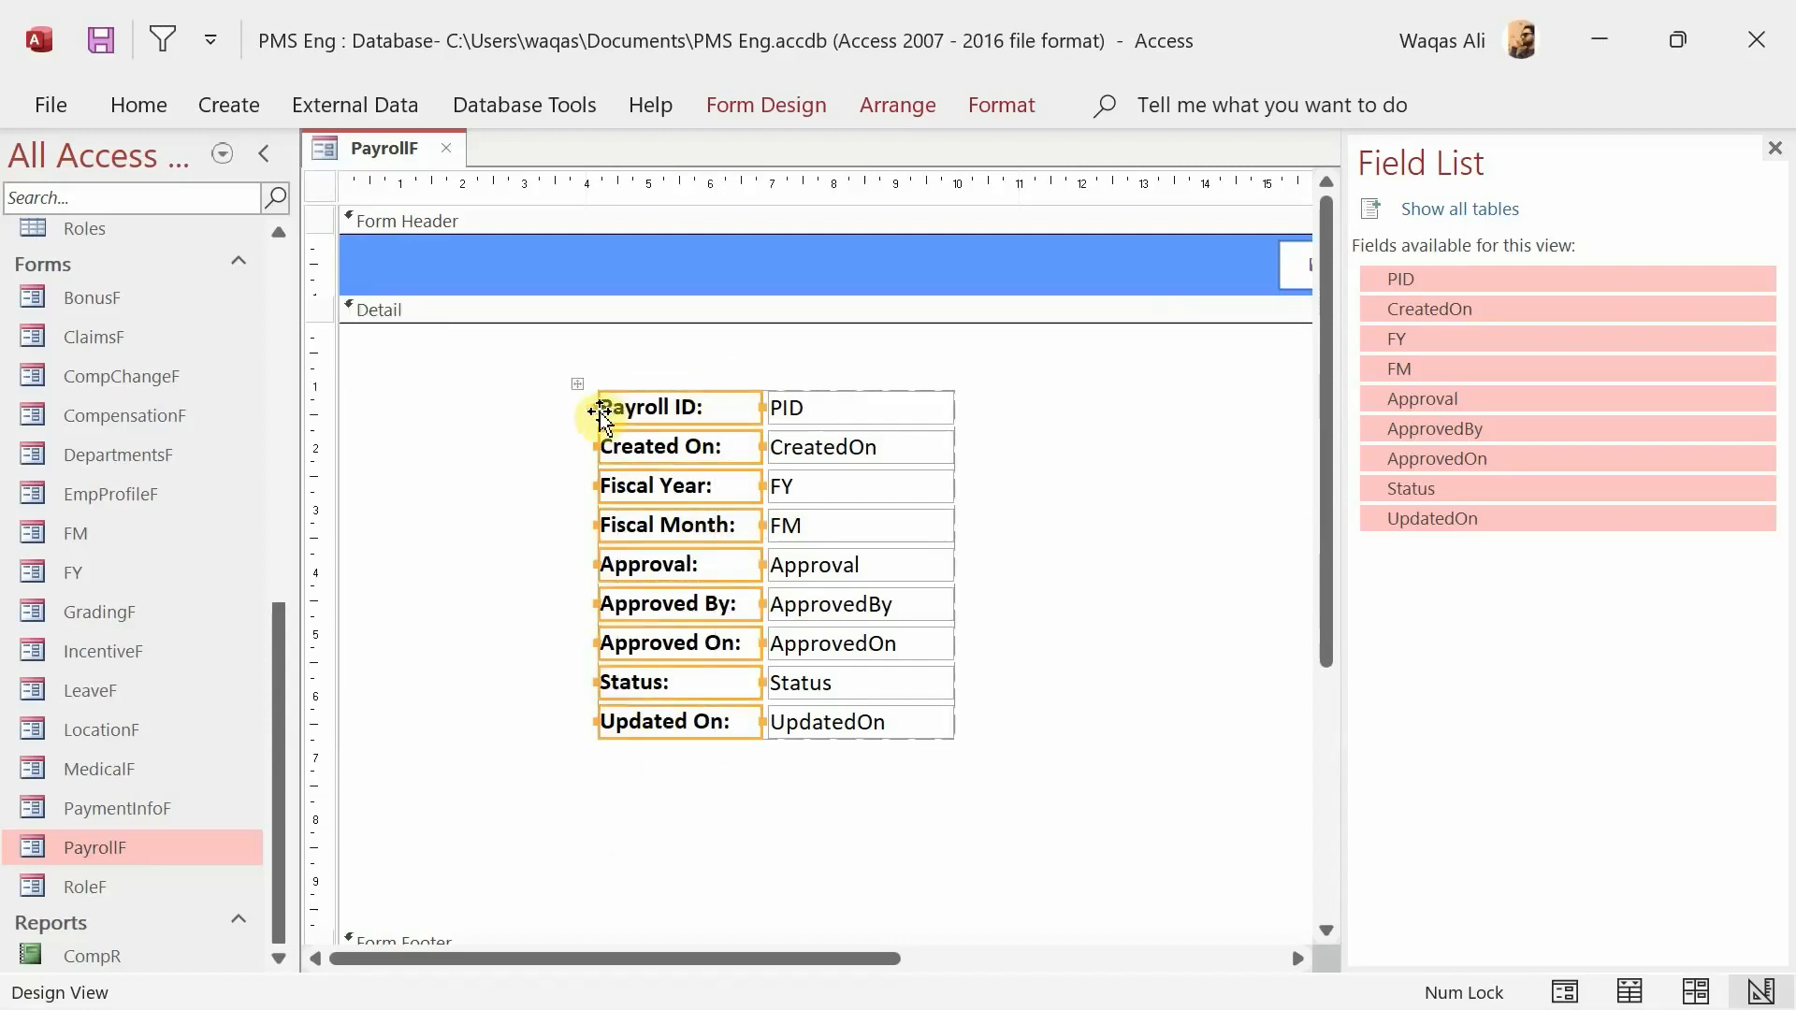
left_click_drag(600, 405, 623, 405)
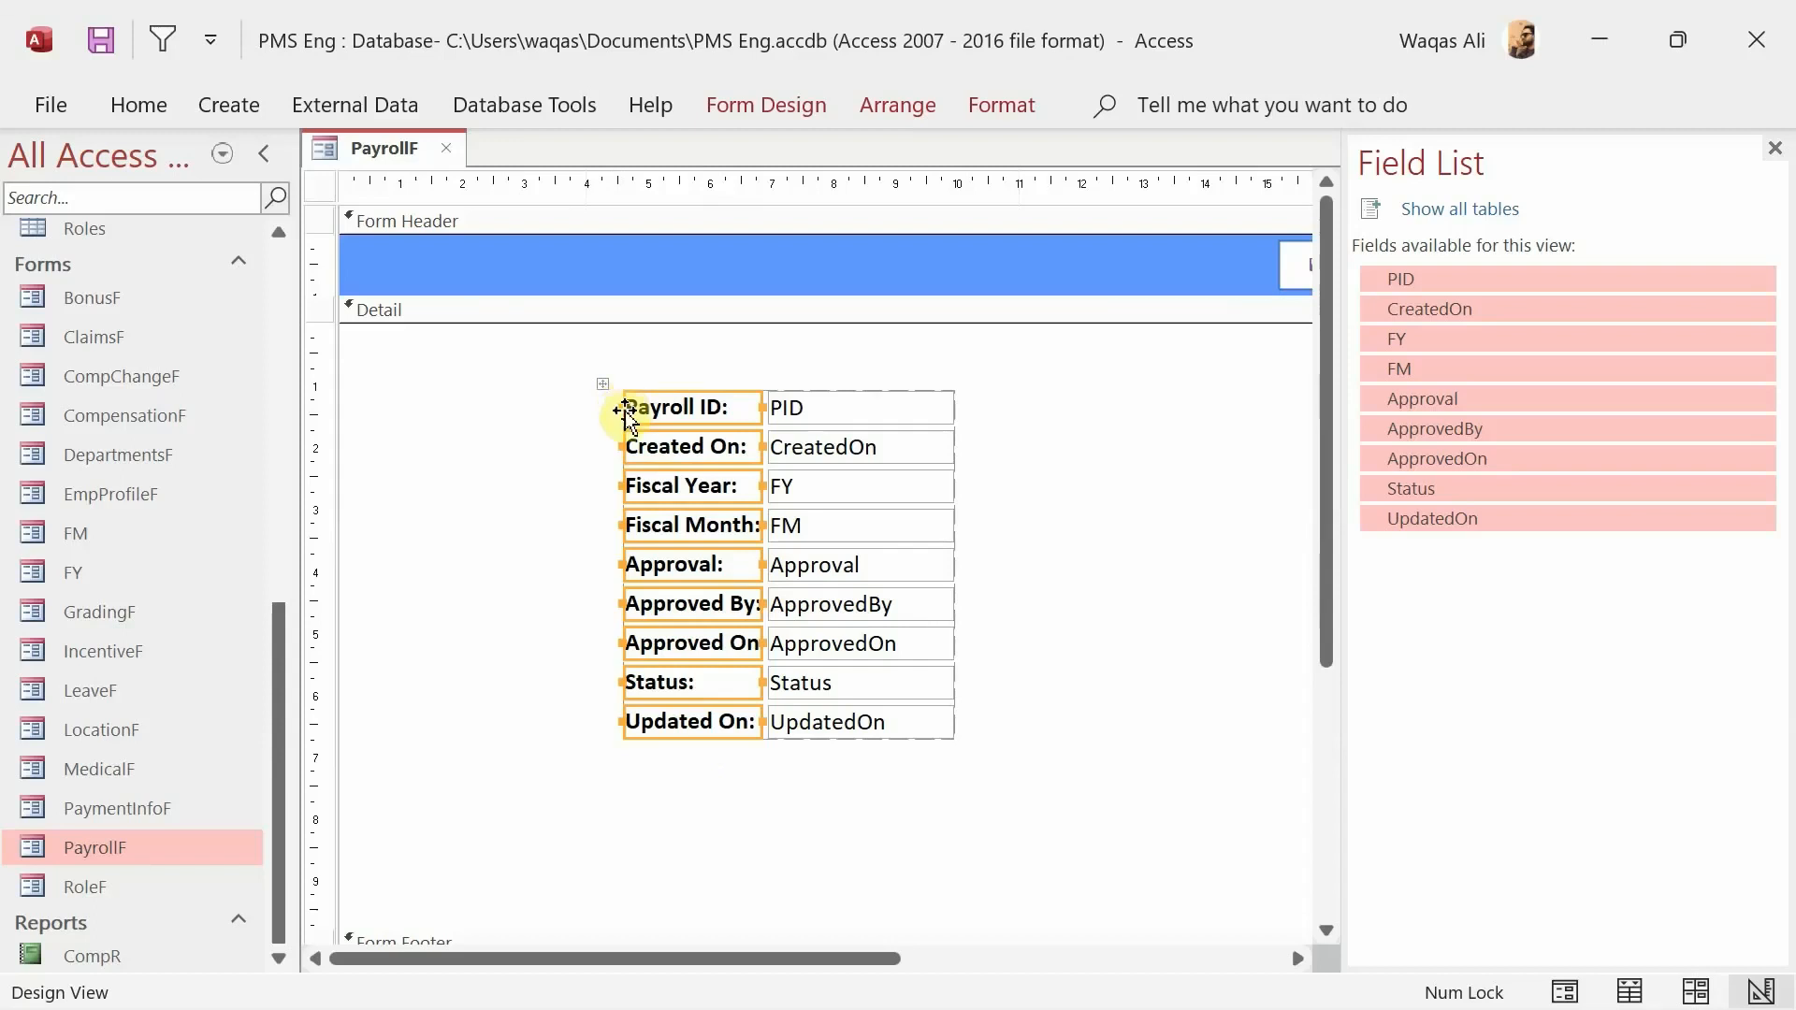
left_click_drag(625, 405, 610, 405)
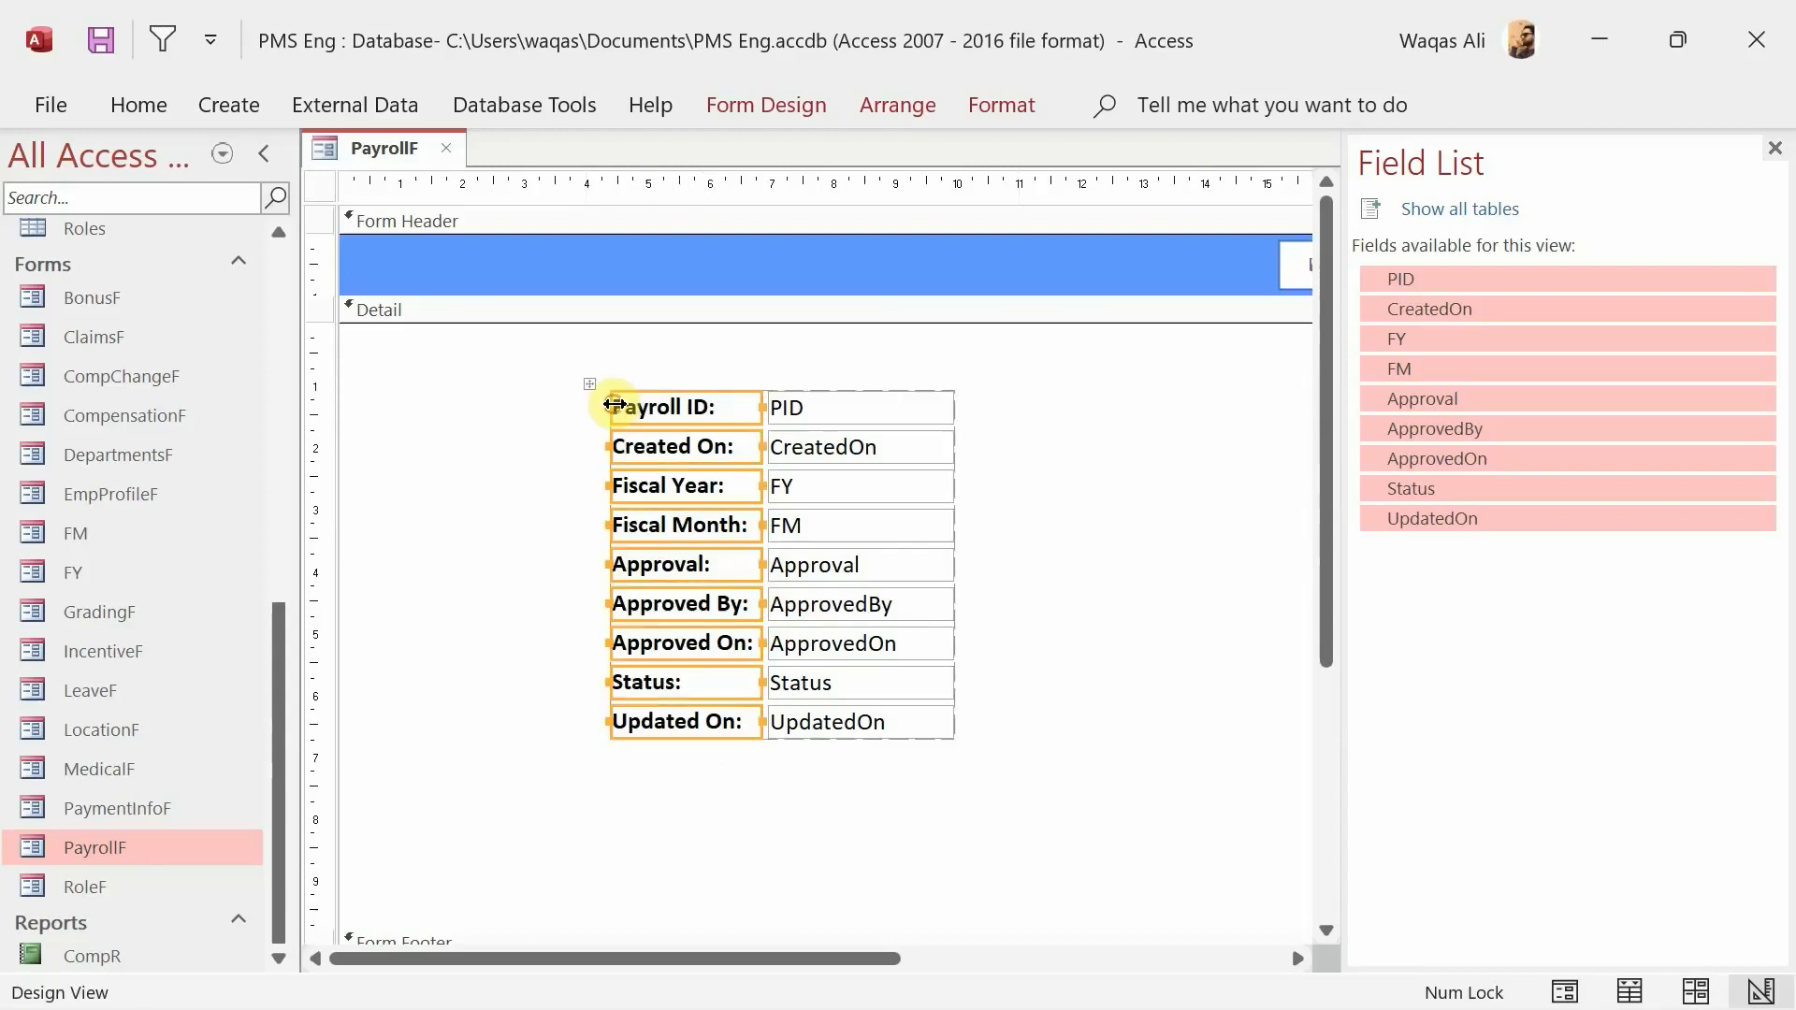
- Remove the stacked layout from all the payroll labels and fields
left_click_drag(1059, 391, 563, 861)
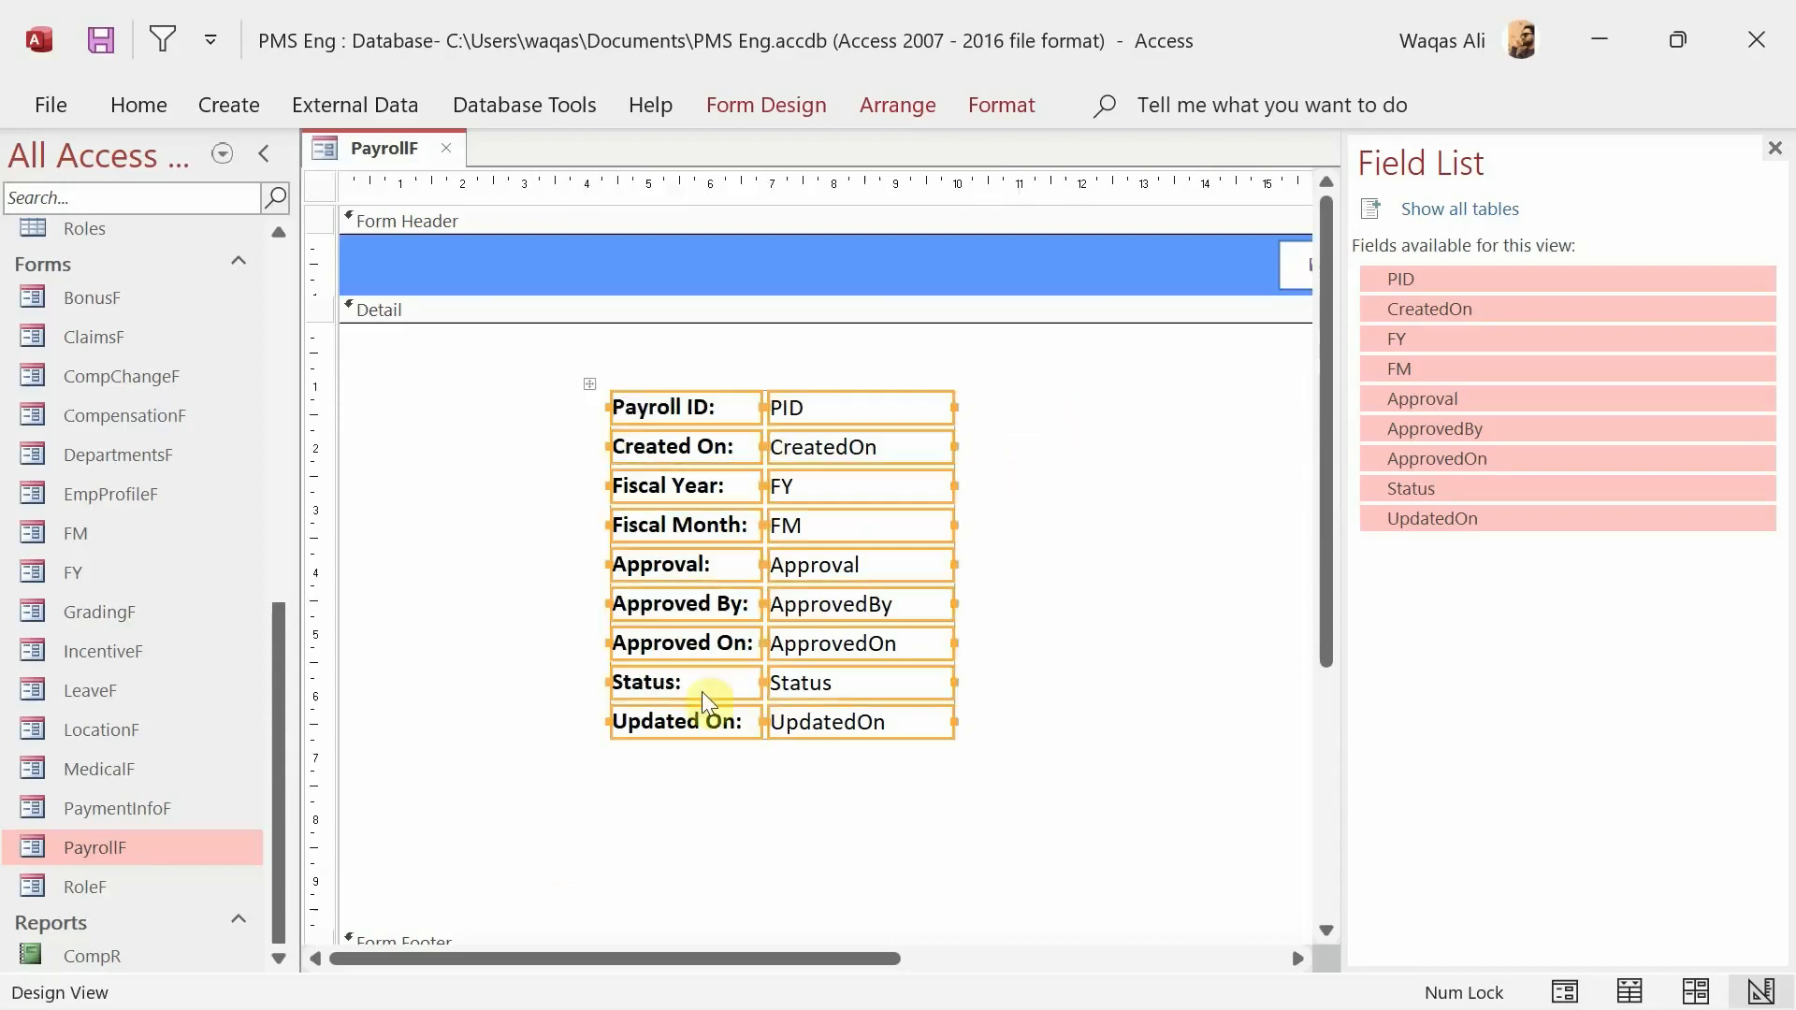
right_click(823, 573)
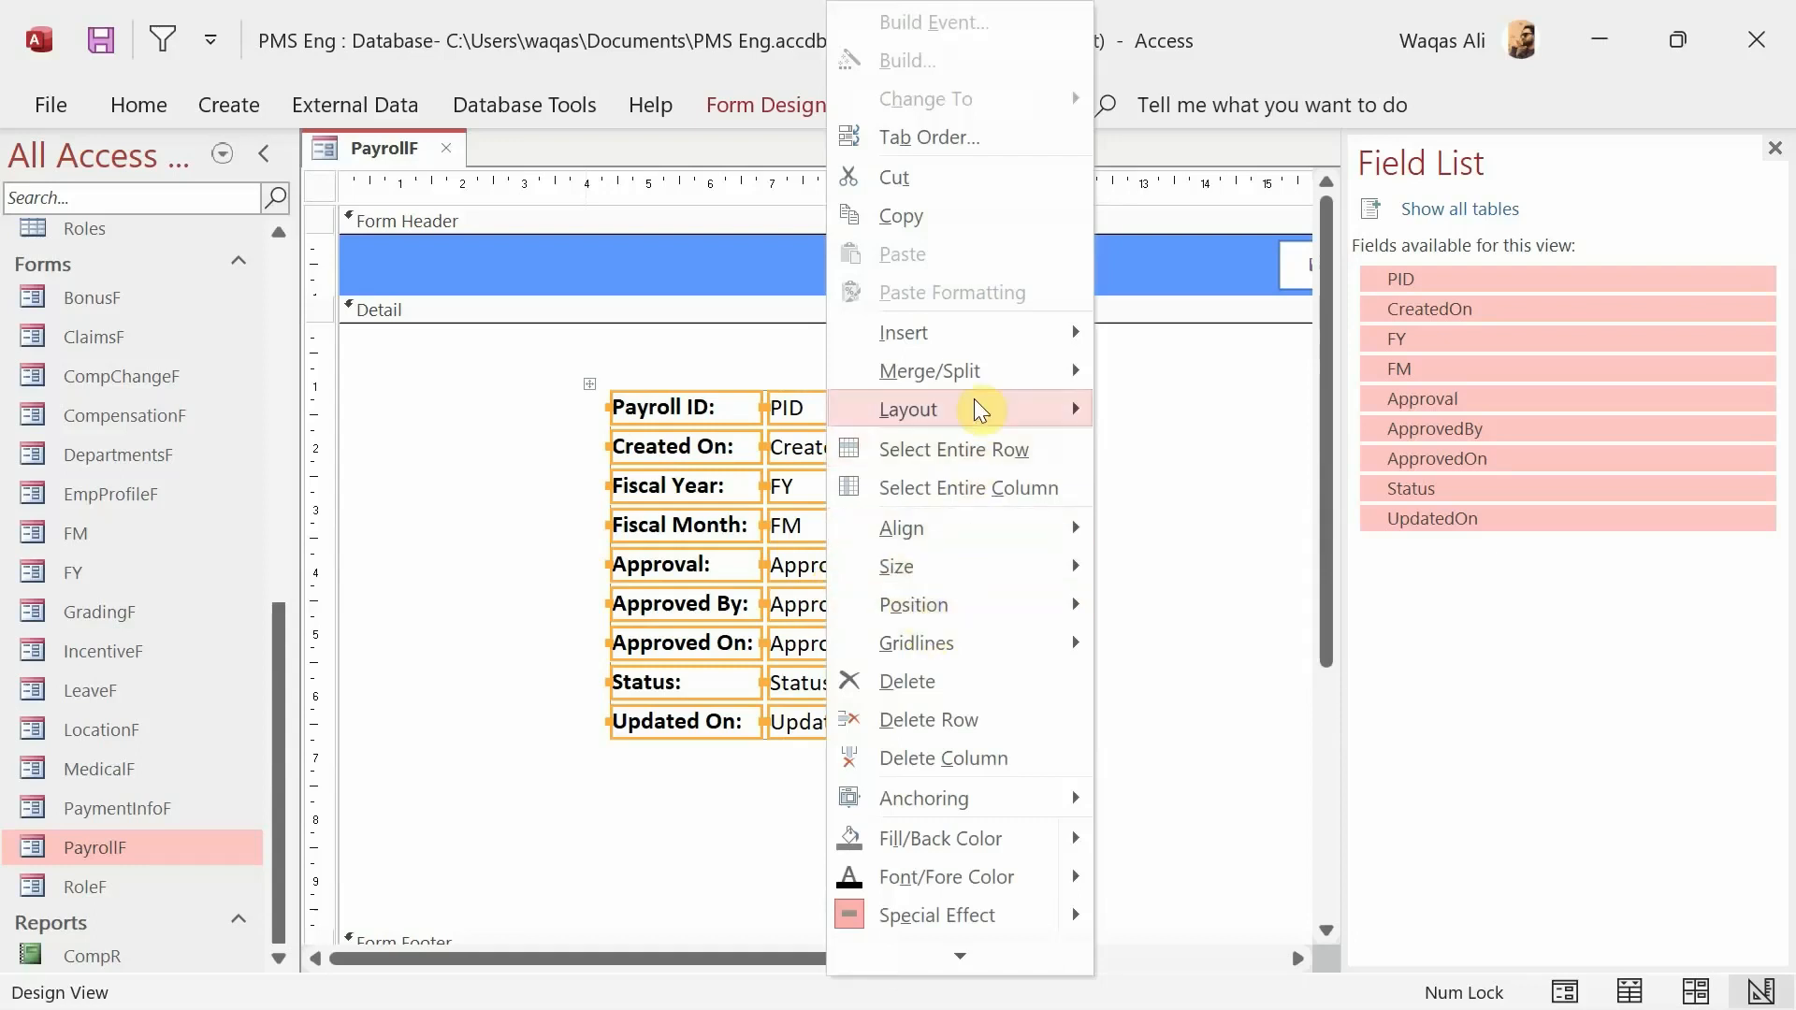
mouse_move(978, 409)
left_click(1160, 483)
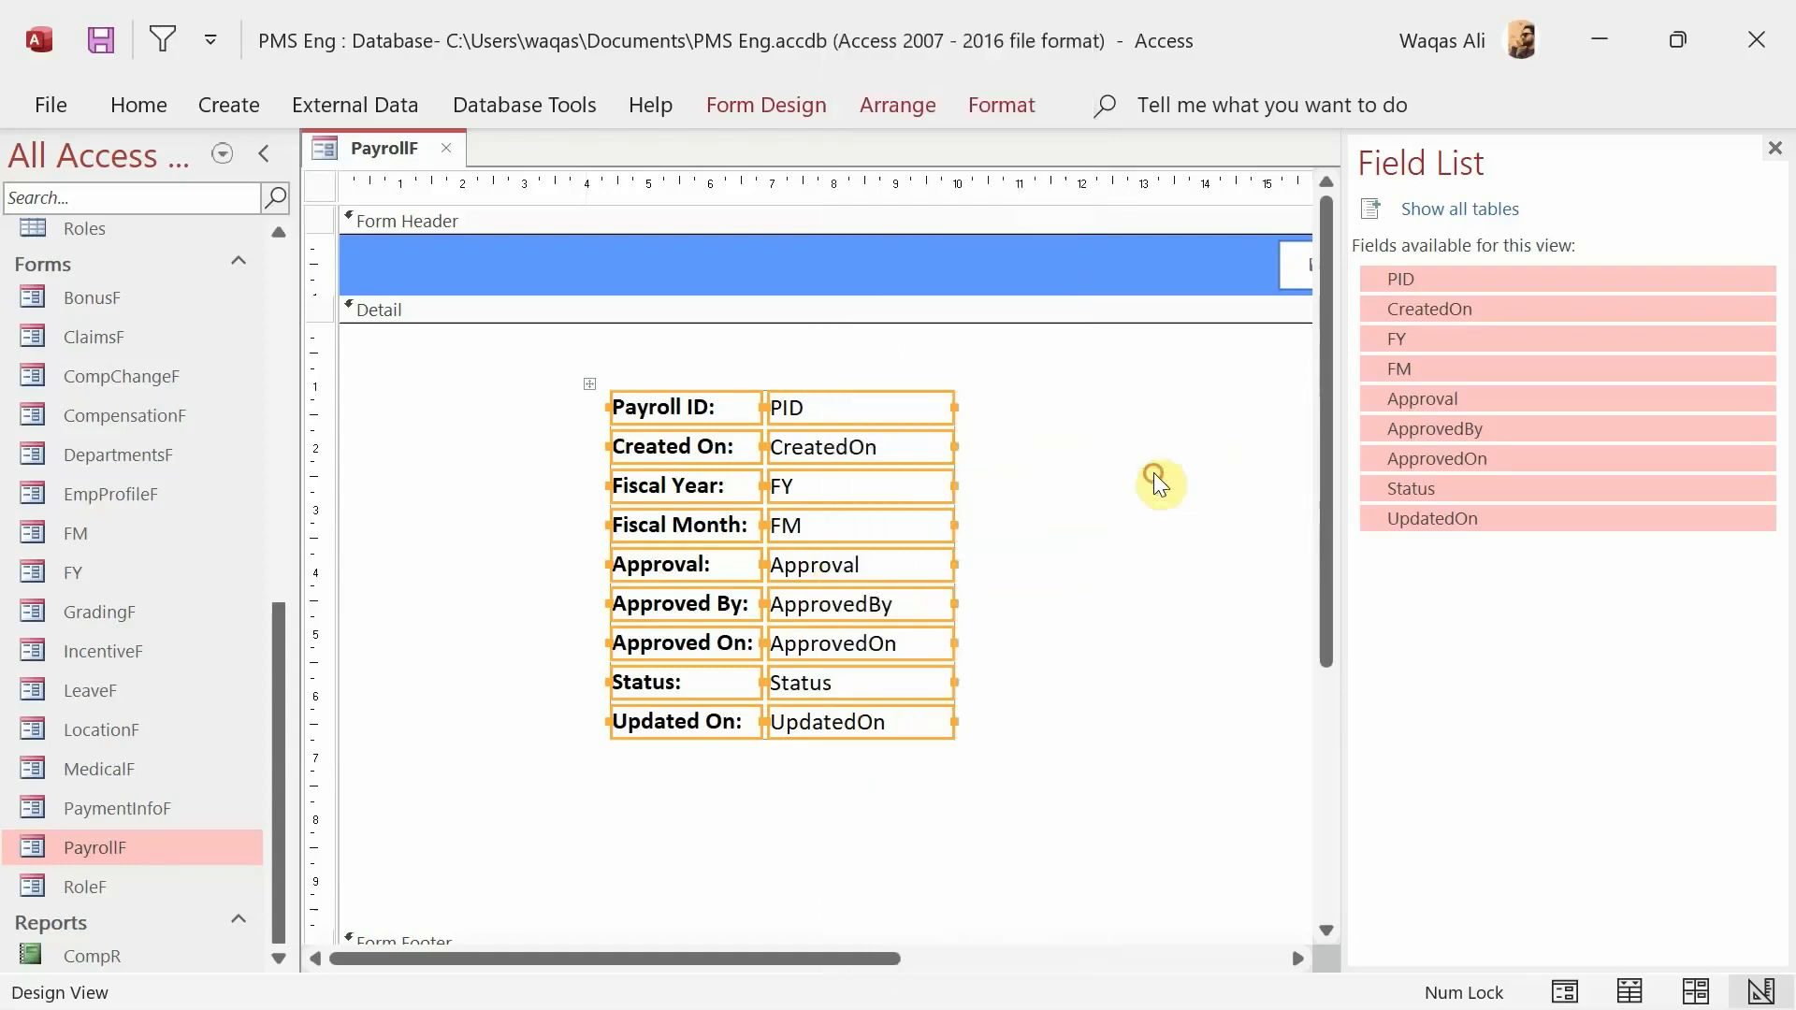
left_click(1074, 612)
- Place the Payroll ID pair, the Fiscal Year pair and the three Approval fields side by side as columns along the Detail section's upper edge
left_click_drag(697, 355, 554, 385)
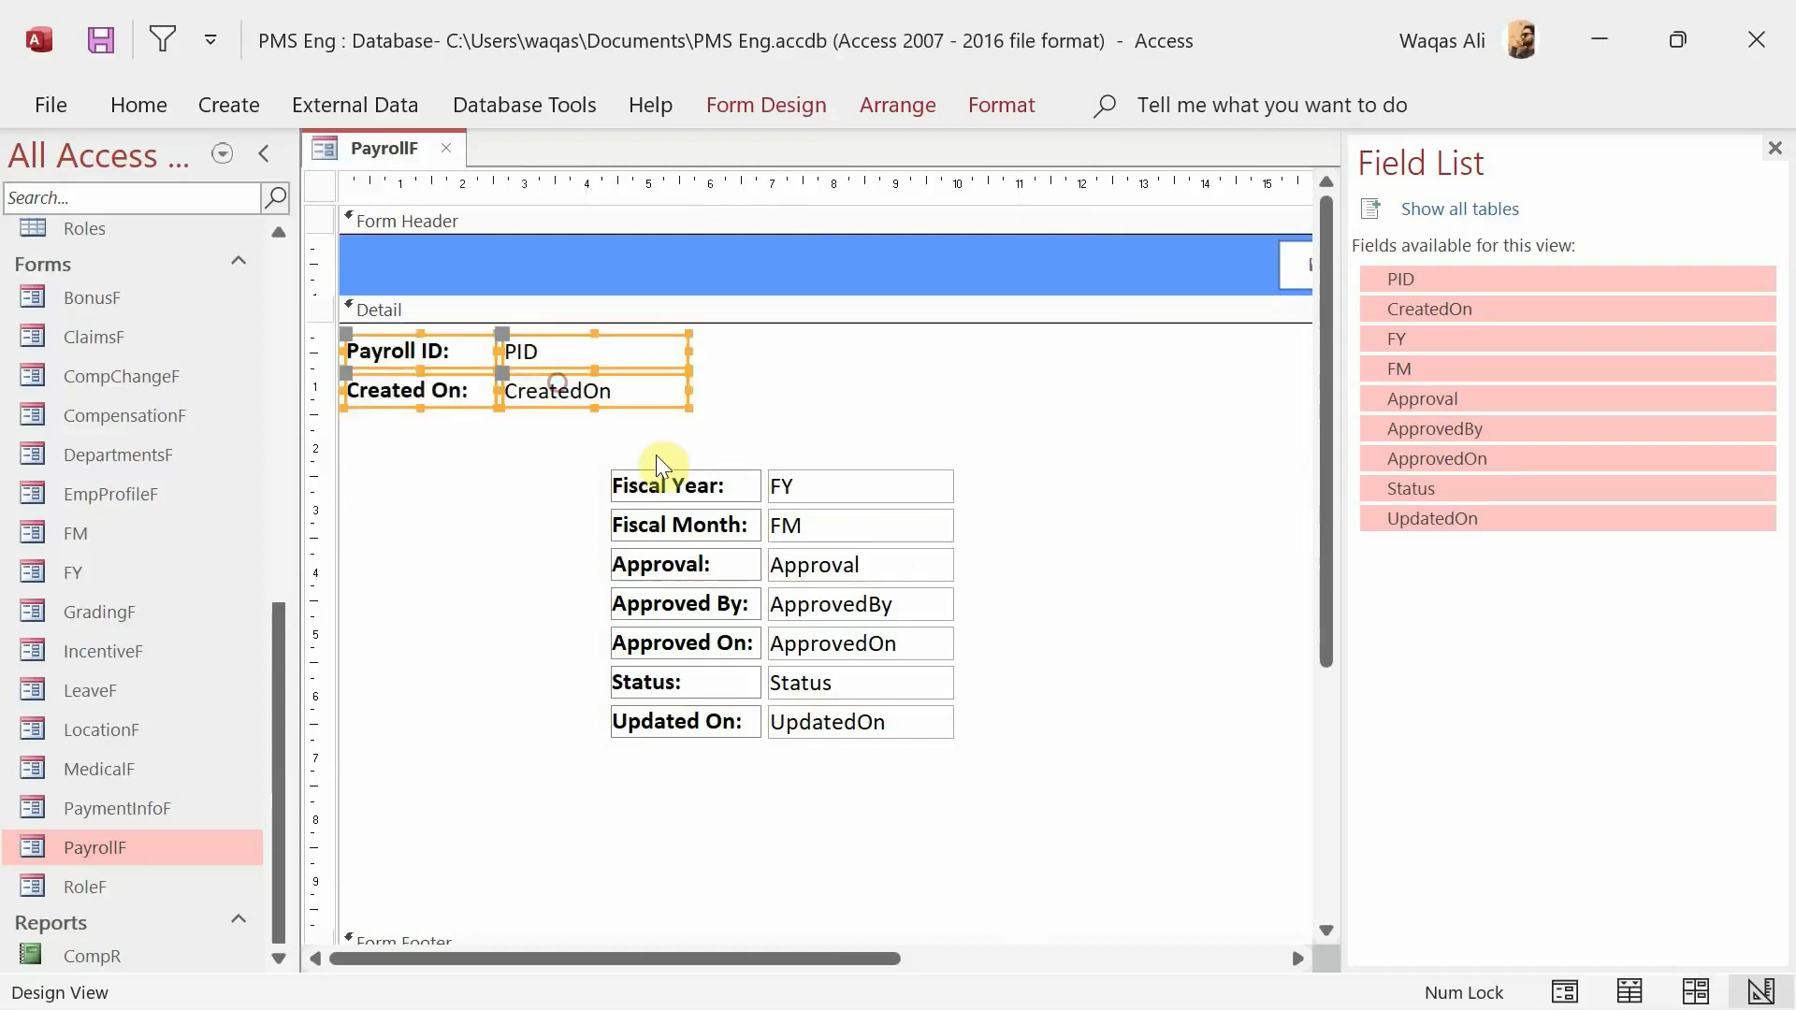
left_click_drag(572, 463, 905, 392)
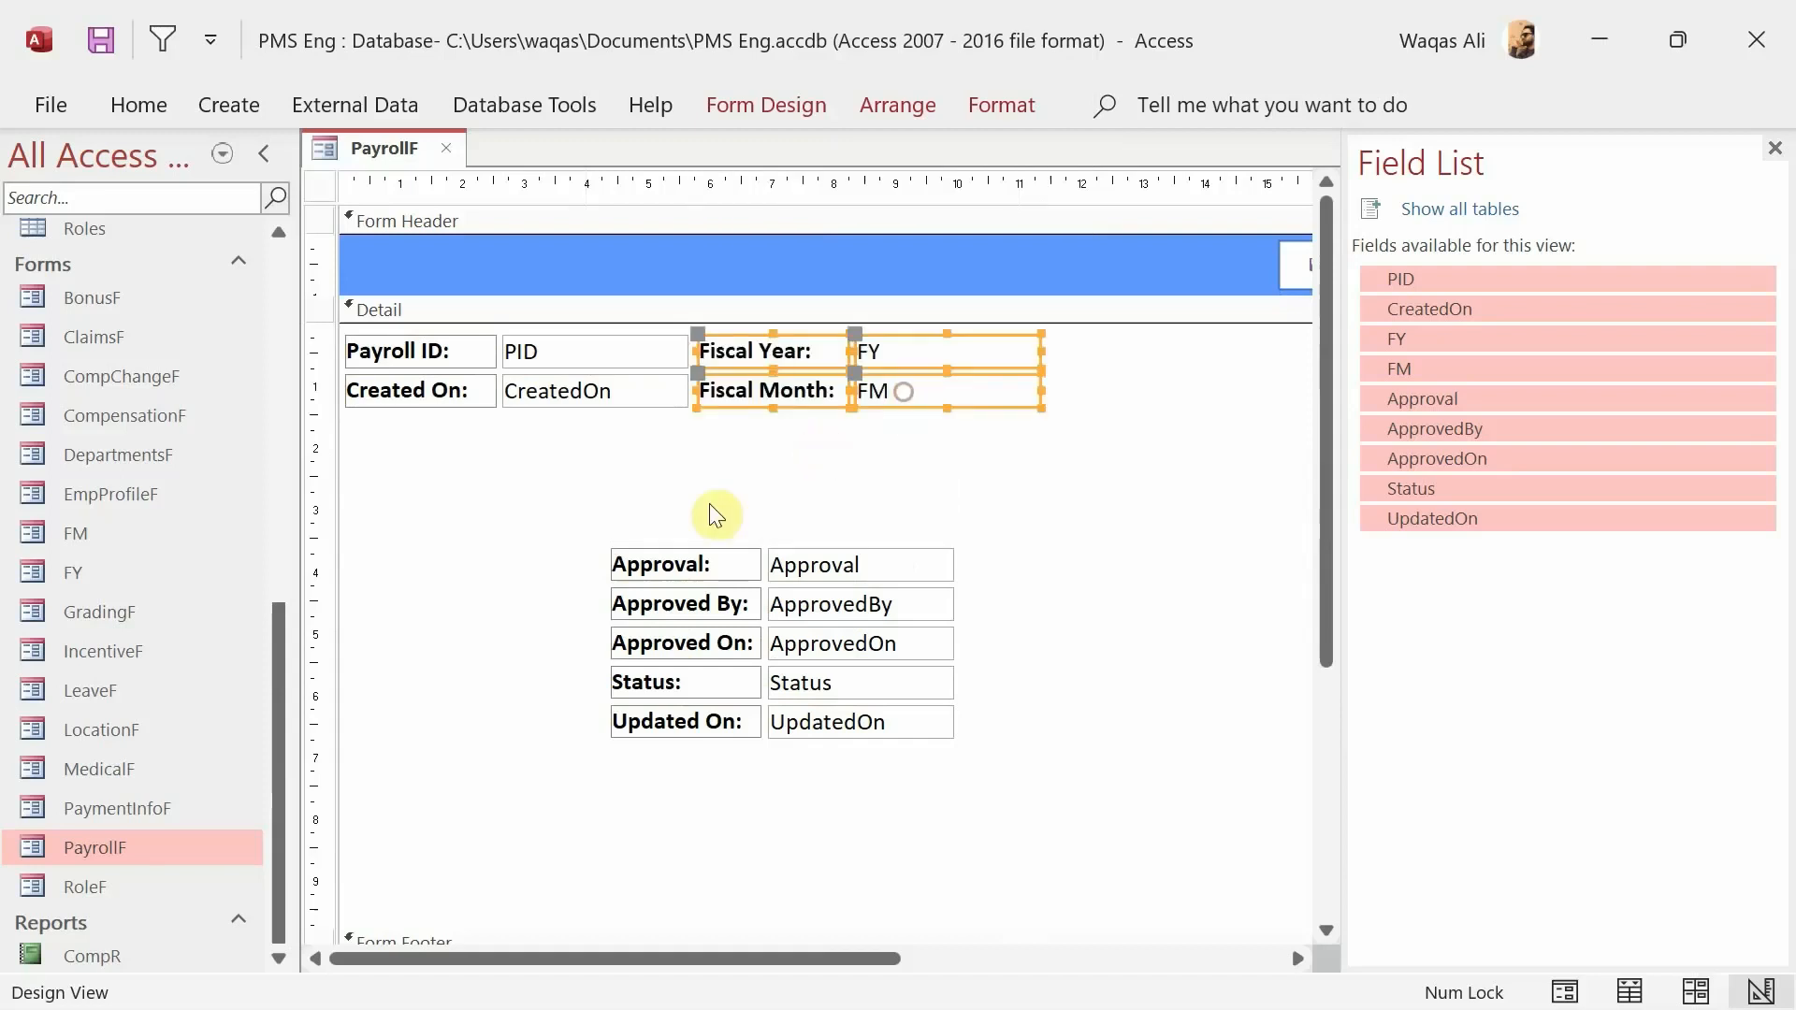
left_click_drag(662, 515, 1298, 423)
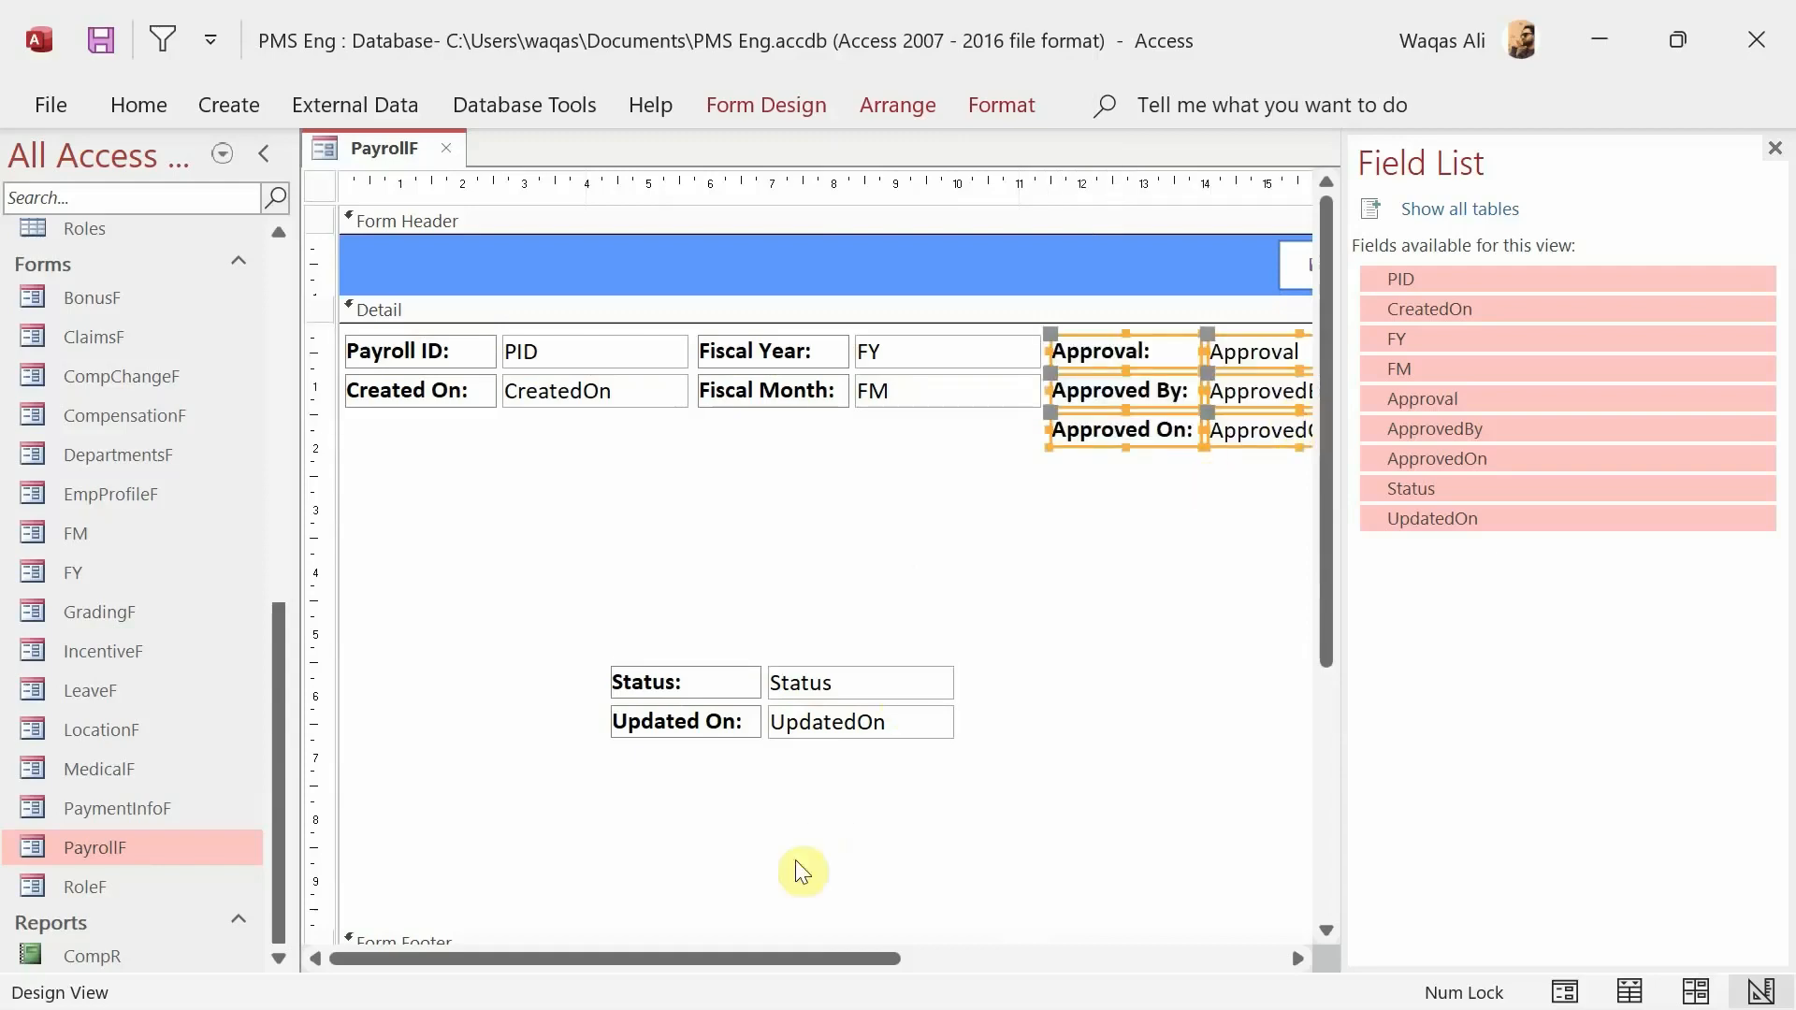
- Move the Status field below Created On and the Updated On field below Fiscal Month
left_click_drag(793, 960, 391, 956)
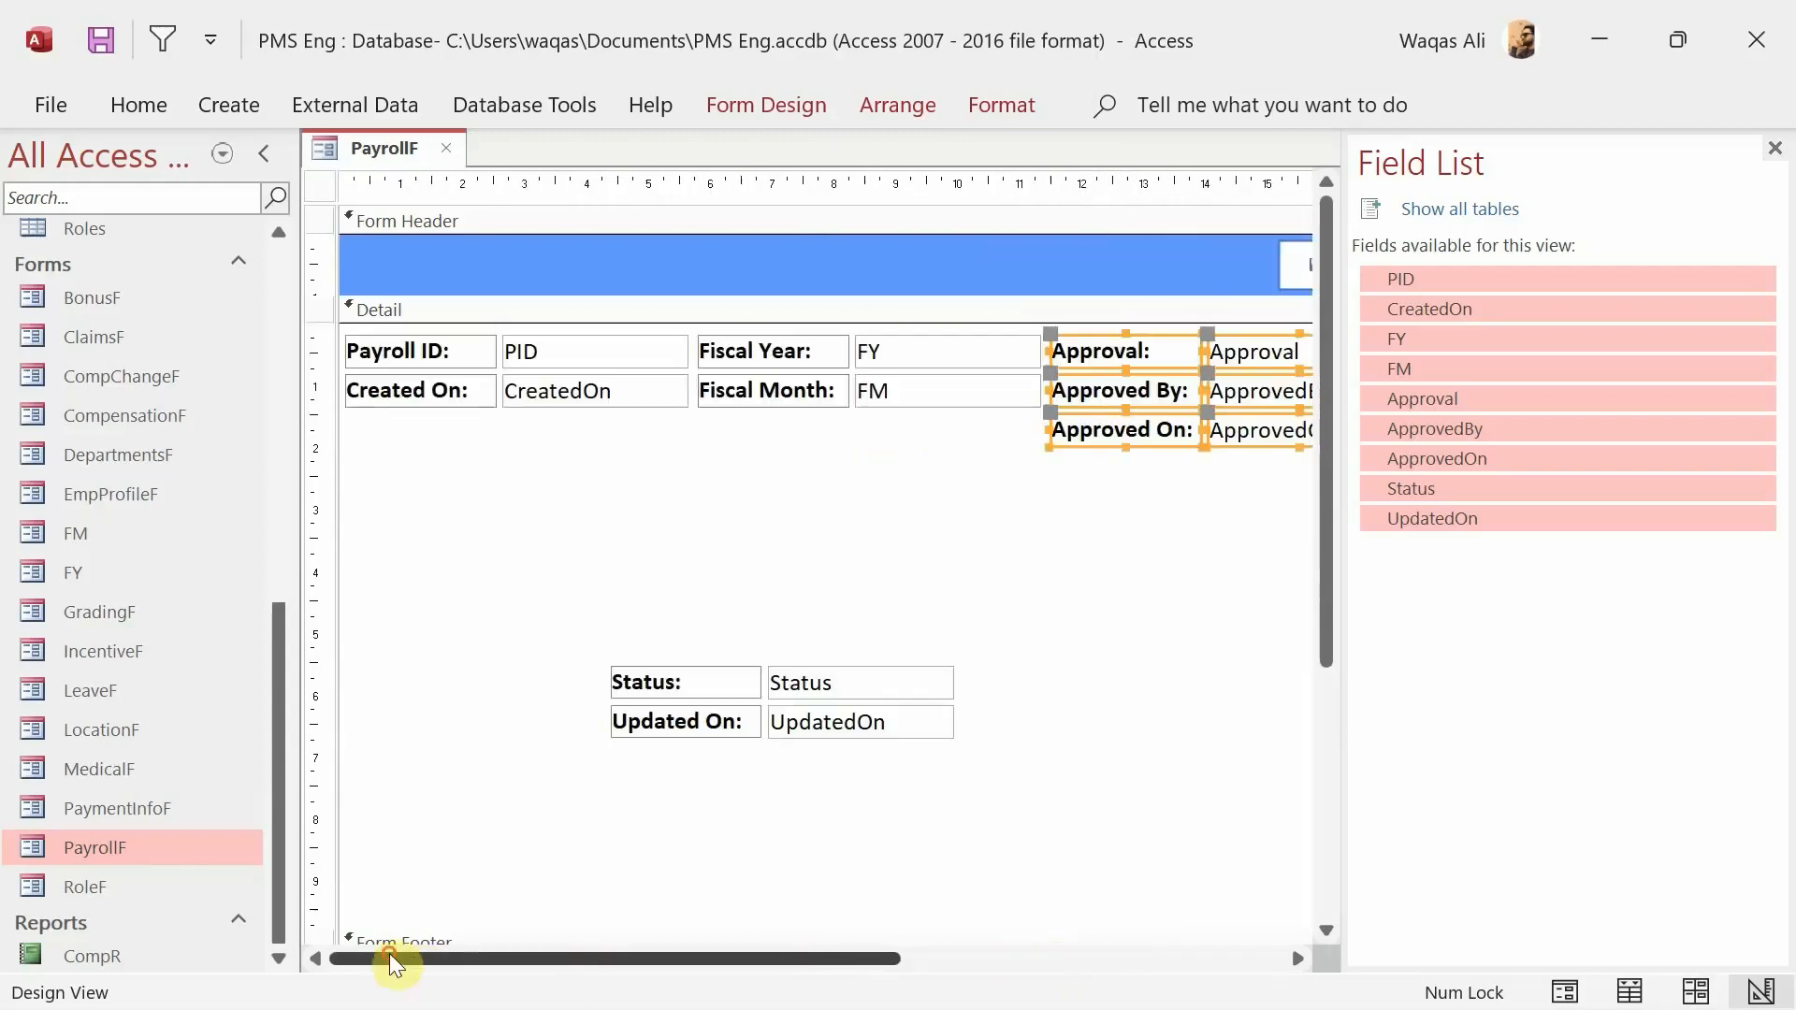
left_click_drag(559, 645, 872, 679)
left_click_drag(872, 679, 605, 433)
left_click_drag(654, 617, 980, 778)
left_click_drag(882, 717, 982, 427)
- Arrange the Payroll ID, Created On and Status fields with their labels in a stacked layout
left_click_drag(395, 520, 544, 336)
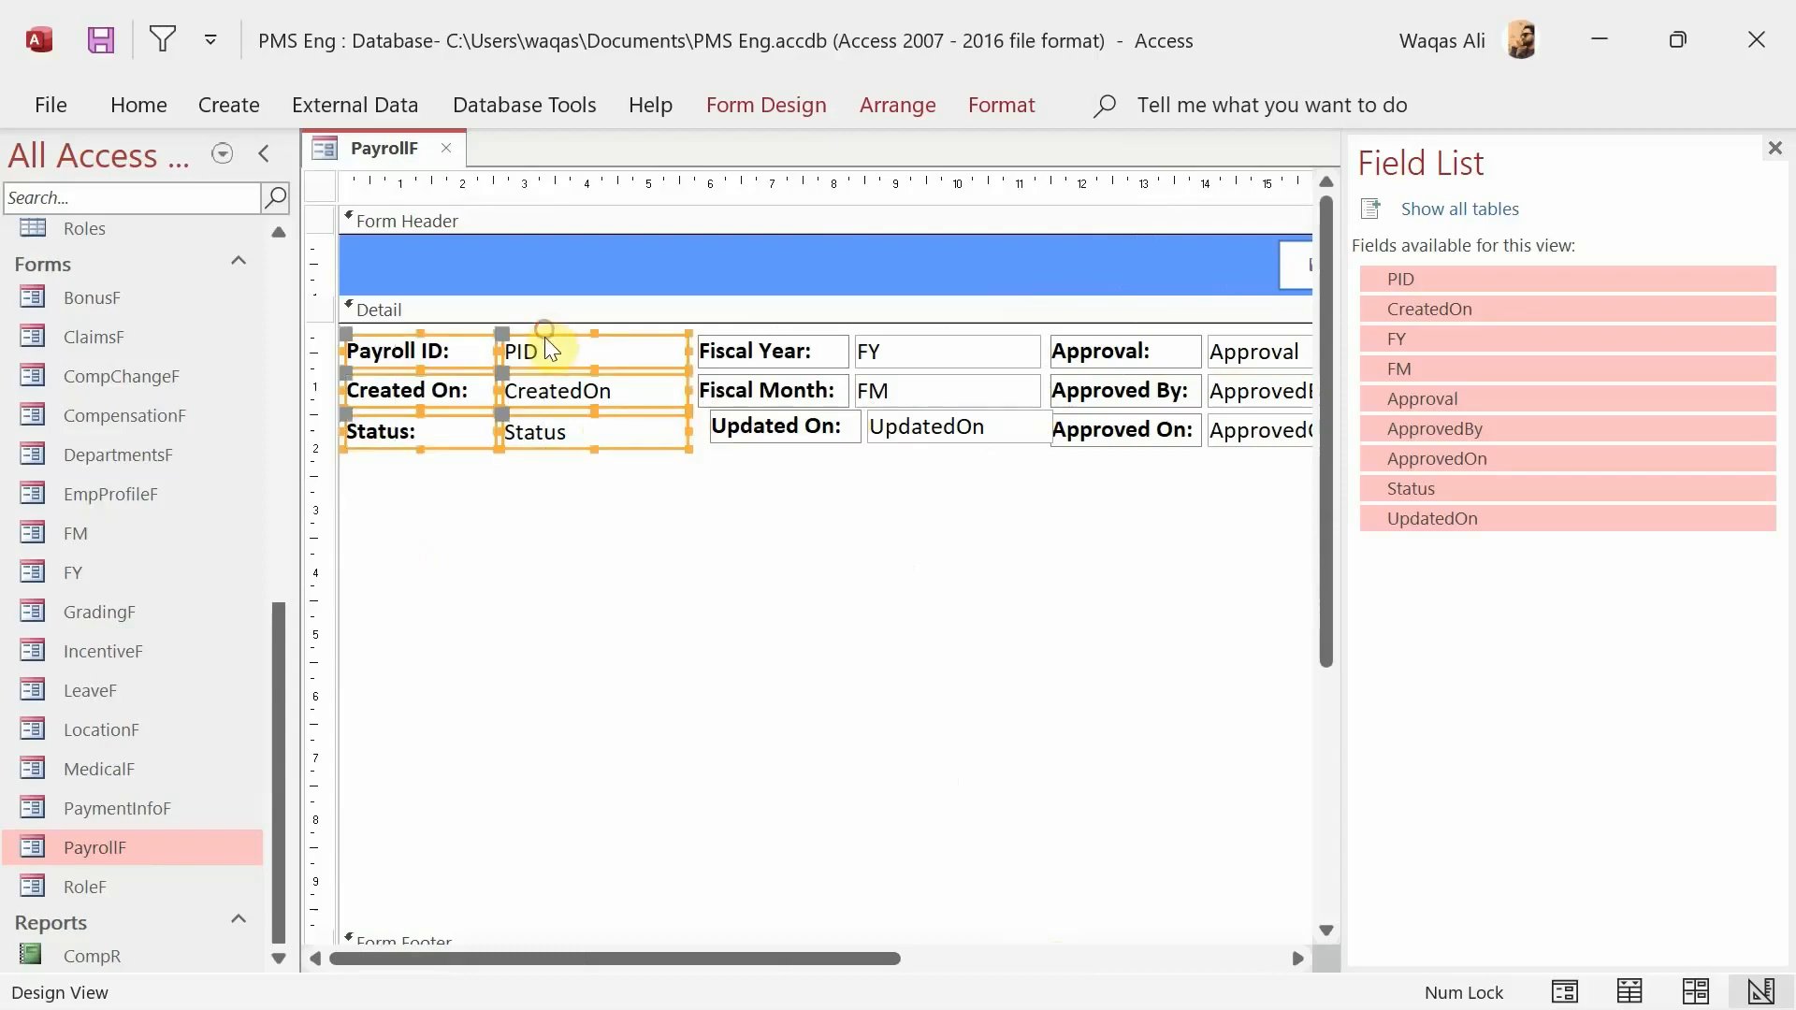
right_click(545, 336)
mouse_move(628, 409)
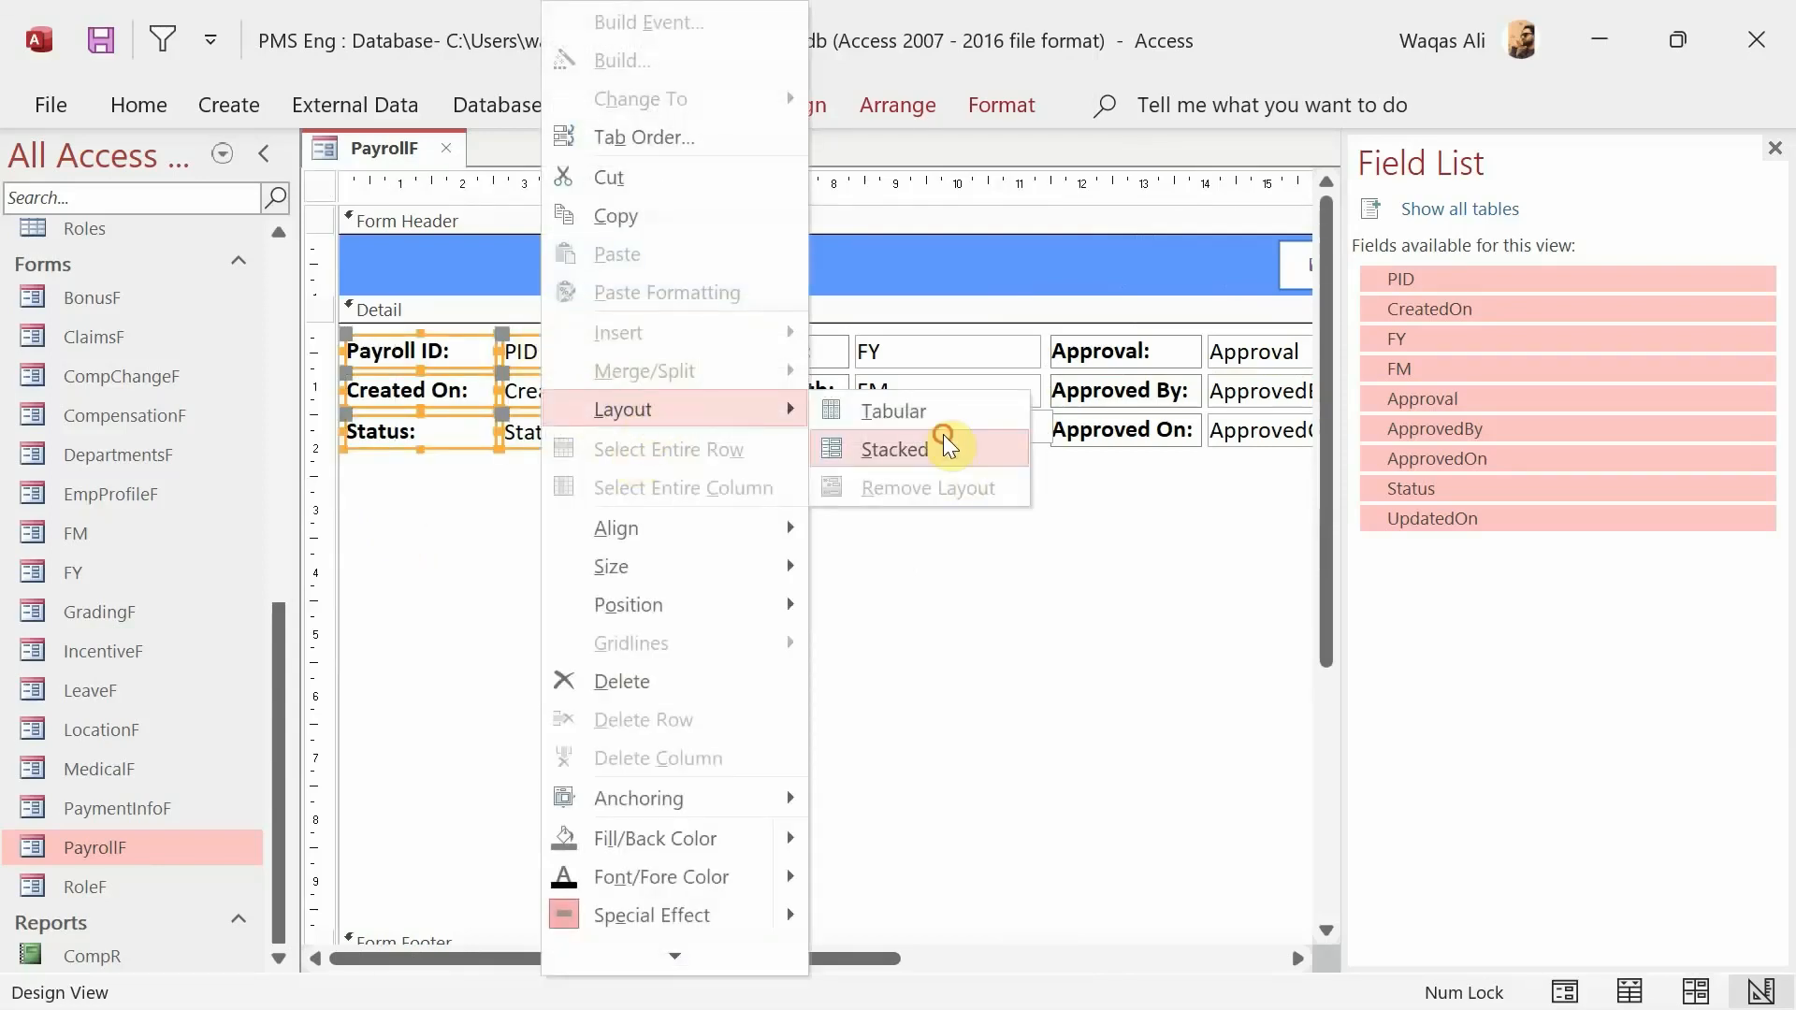
left_click(945, 447)
- Set the Payroll ID, Created On and Status stack to Narrow control padding and narrow its label column
left_click(924, 90)
left_click(1277, 209)
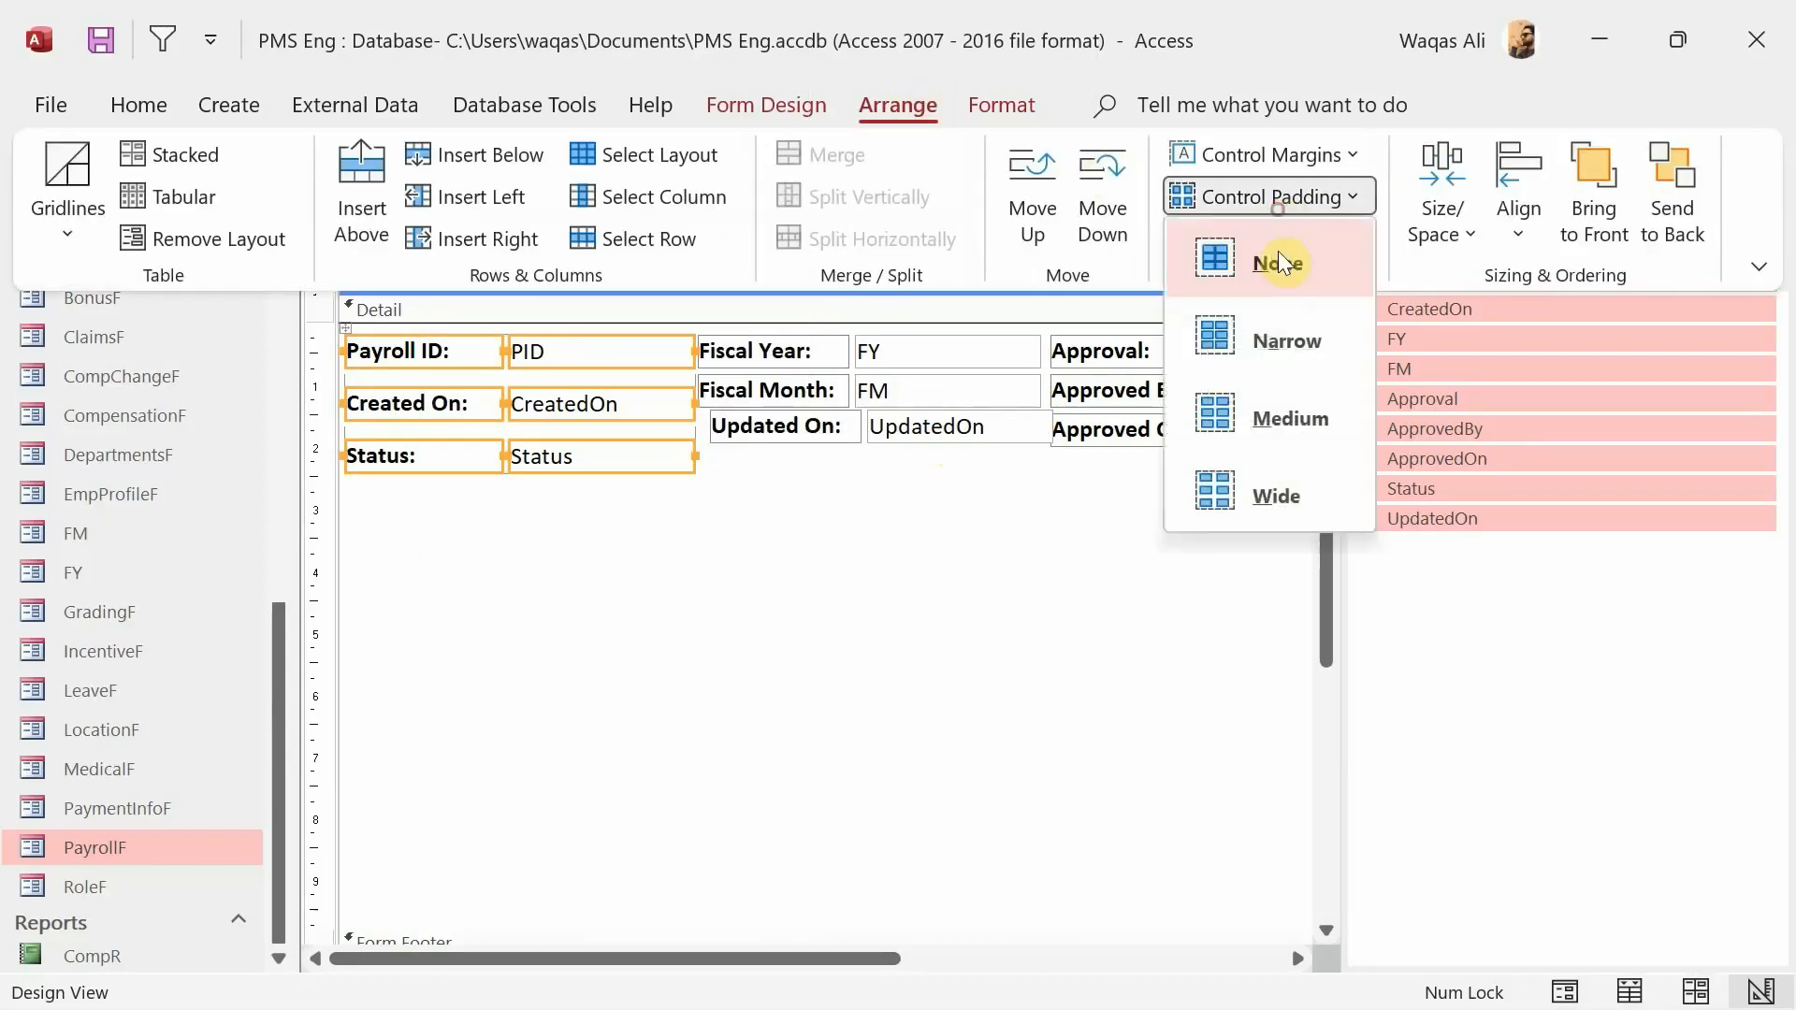
left_click(1282, 334)
left_click_drag(453, 569, 370, 349)
left_click_drag(587, 485, 426, 349)
- Arrange the Fiscal Year, Fiscal Month and Updated On fields with their labels in a stacked layout
left_click_drag(762, 341, 934, 474)
right_click(784, 394)
mouse_move(870, 408)
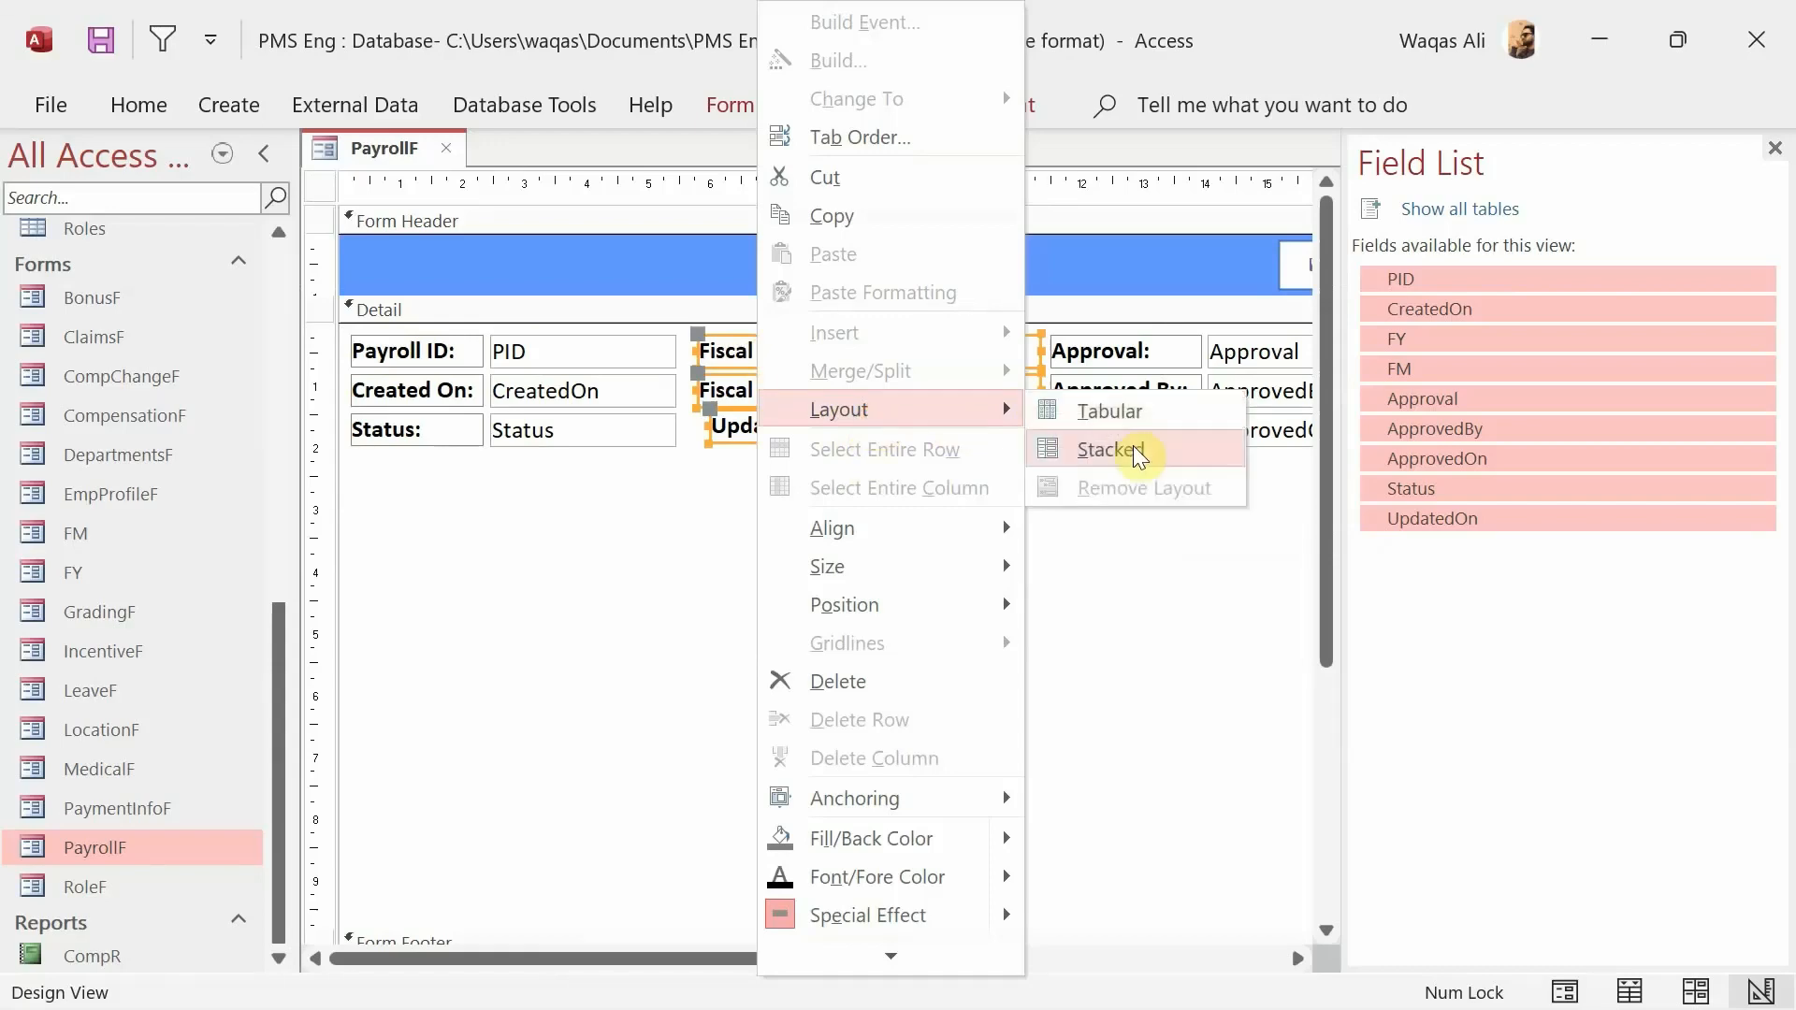
left_click(1122, 448)
- Set the Fiscal Year, Fiscal Month and Updated On stack to Narrow control padding and shift it slightly towards the Payroll ID stack
left_click(861, 98)
left_click(1284, 193)
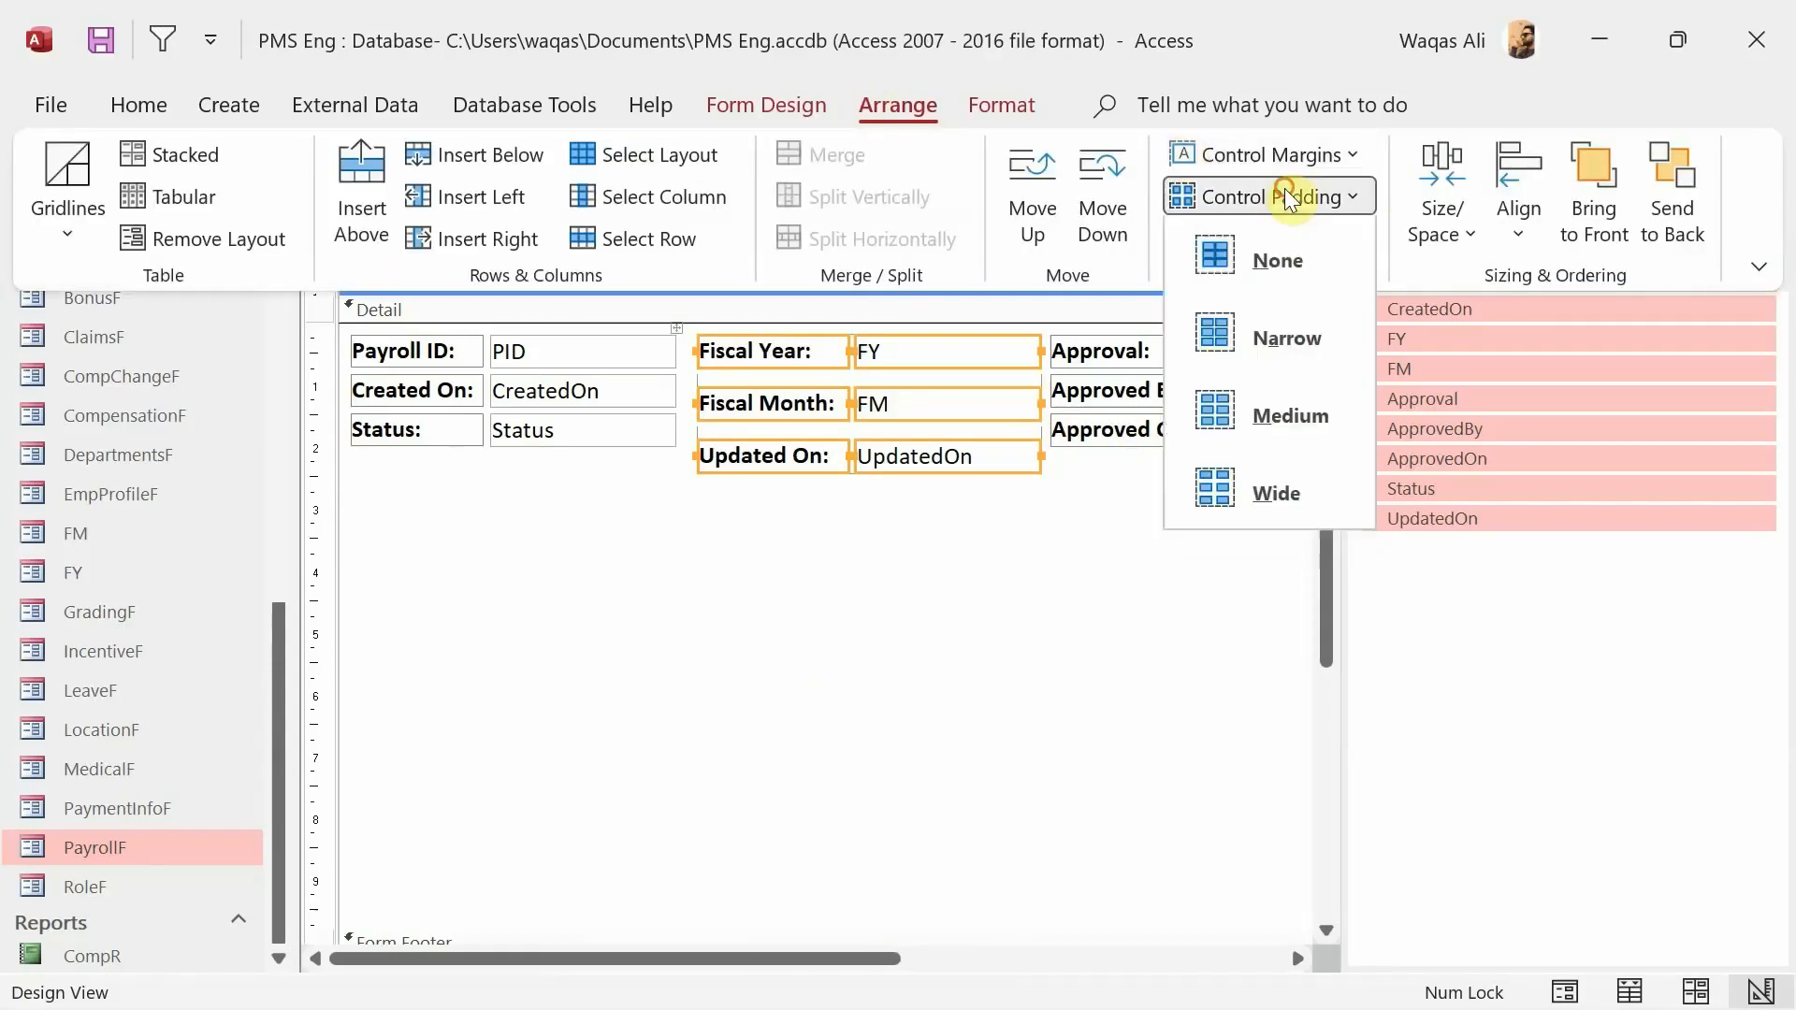
left_click(1290, 340)
left_click(982, 542)
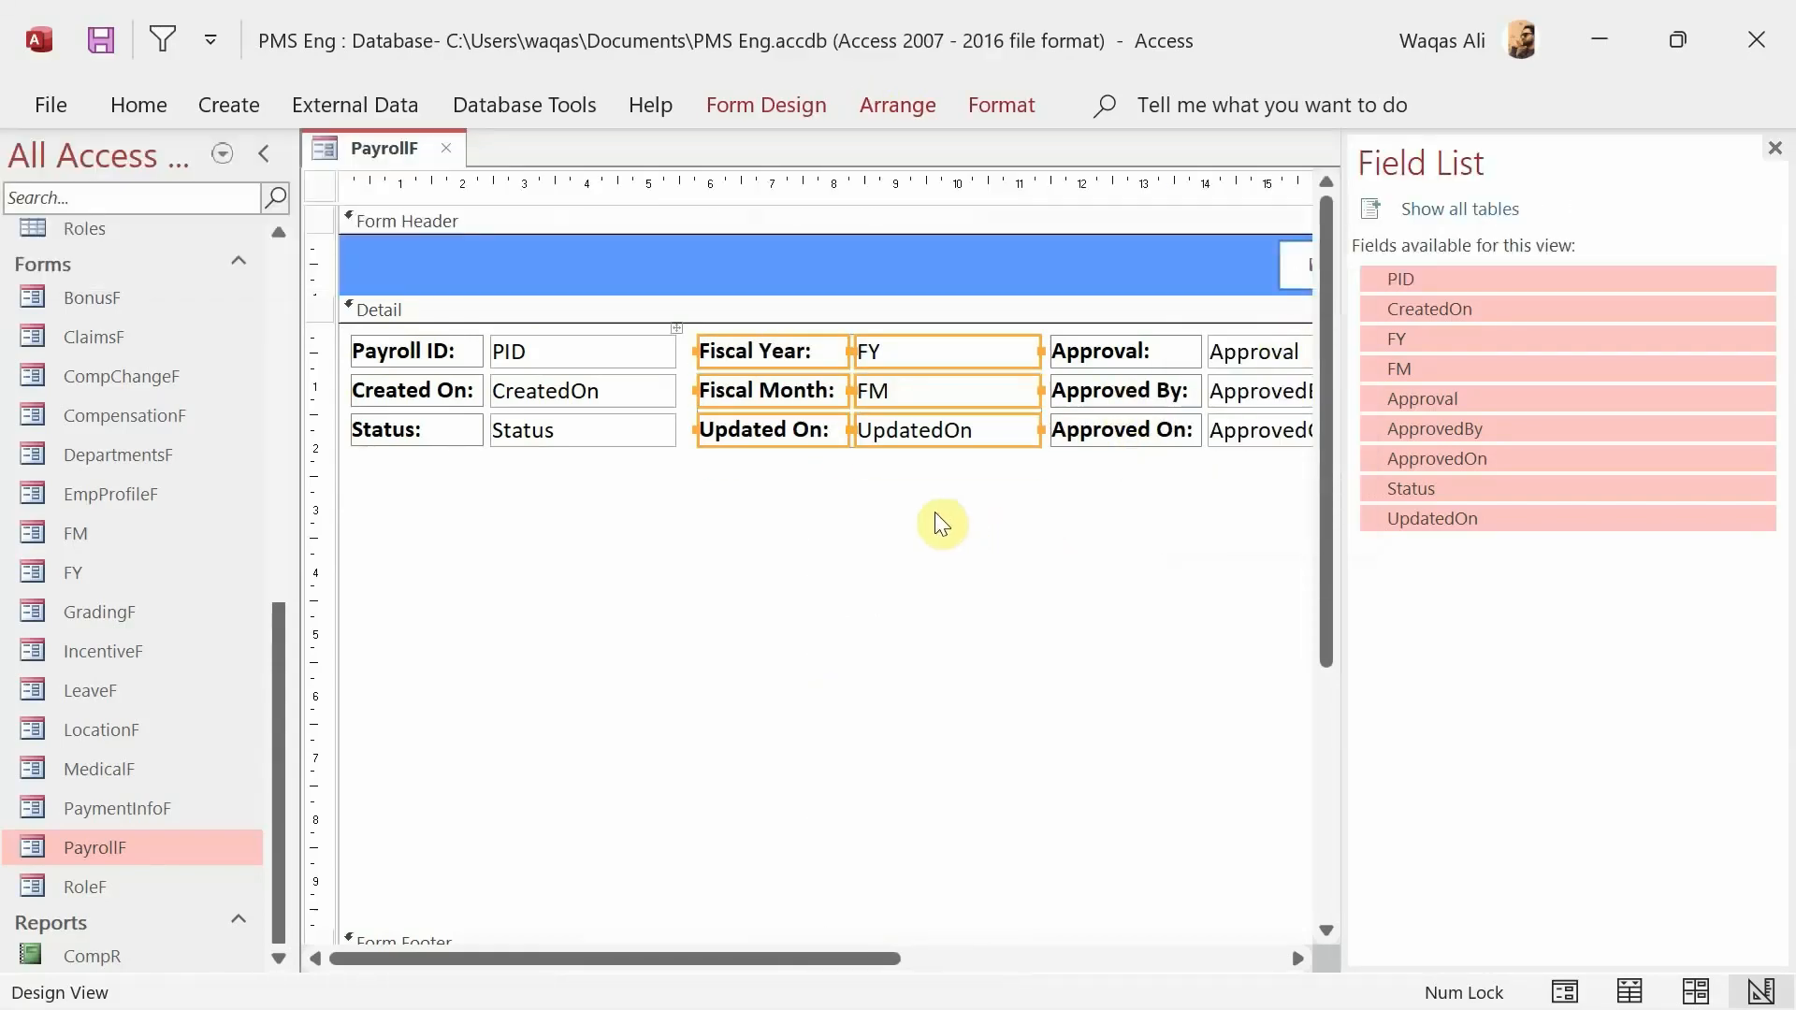
left_click_drag(785, 426, 771, 426)
- Arrange the Approval, Approved By and Approved On fields in a stacked layout with Narrow control padding
left_click_drag(1104, 487, 1270, 344)
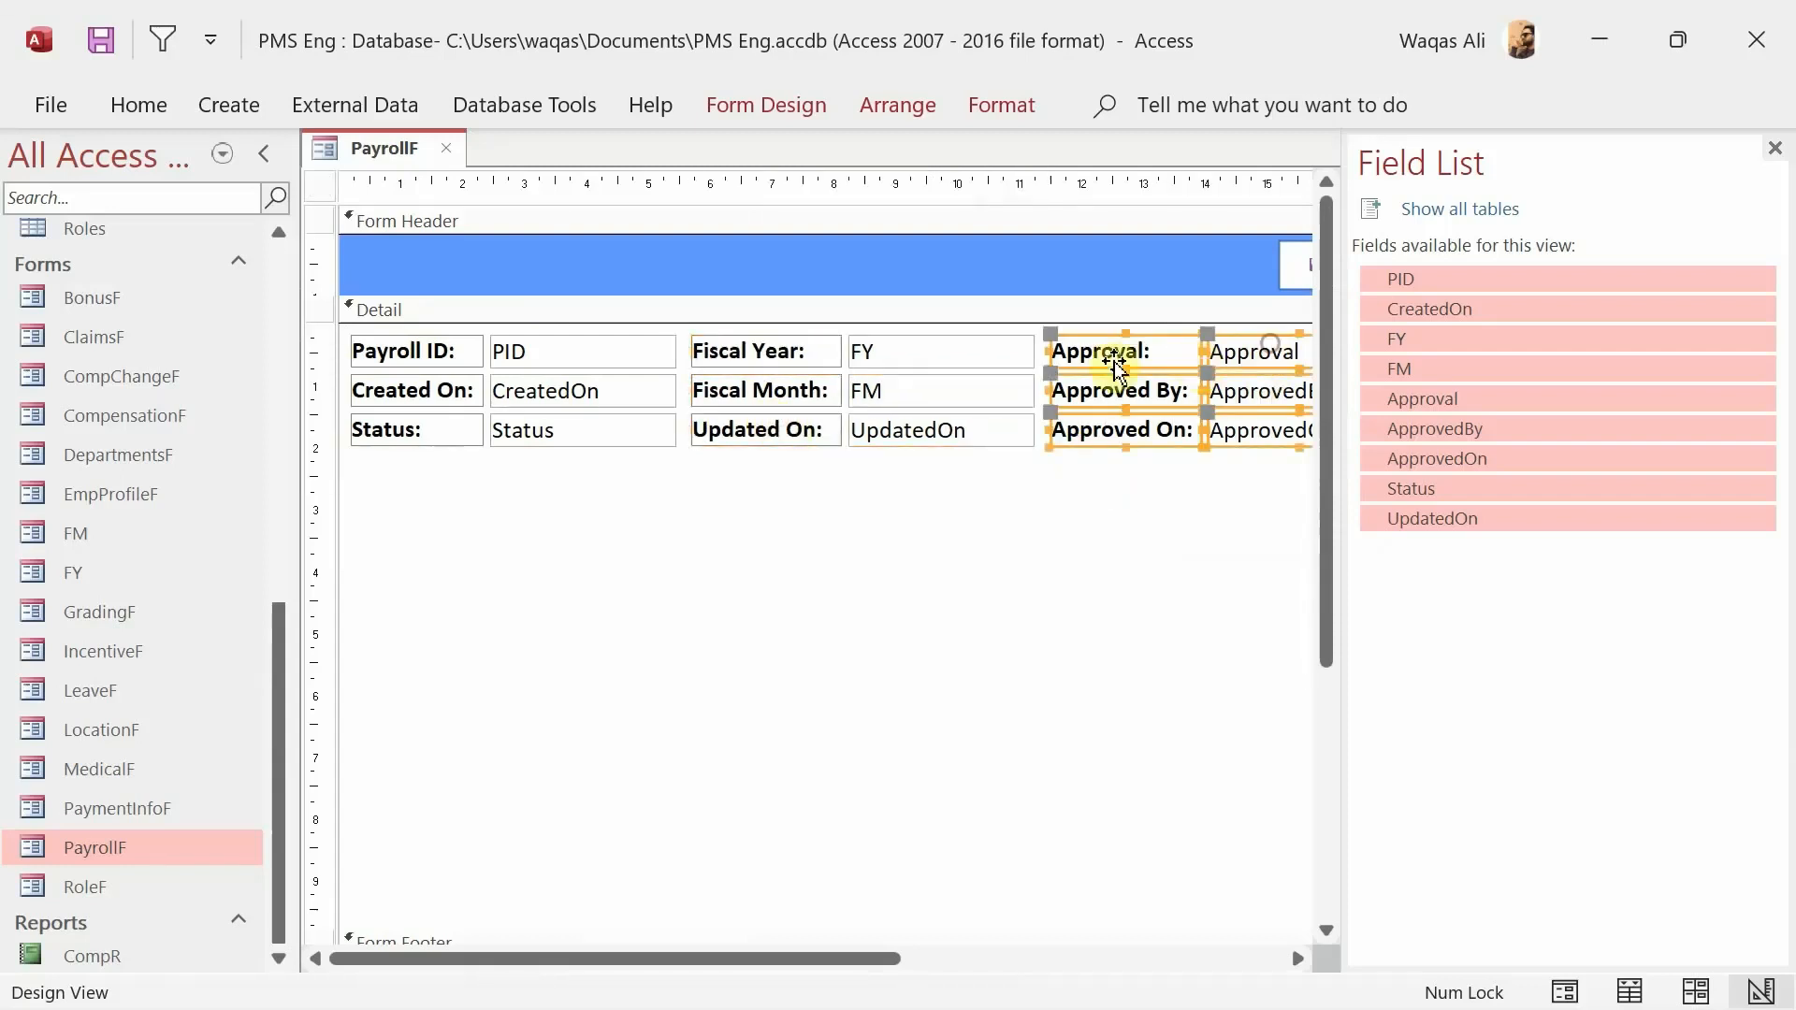
right_click(1116, 364)
mouse_move(1216, 408)
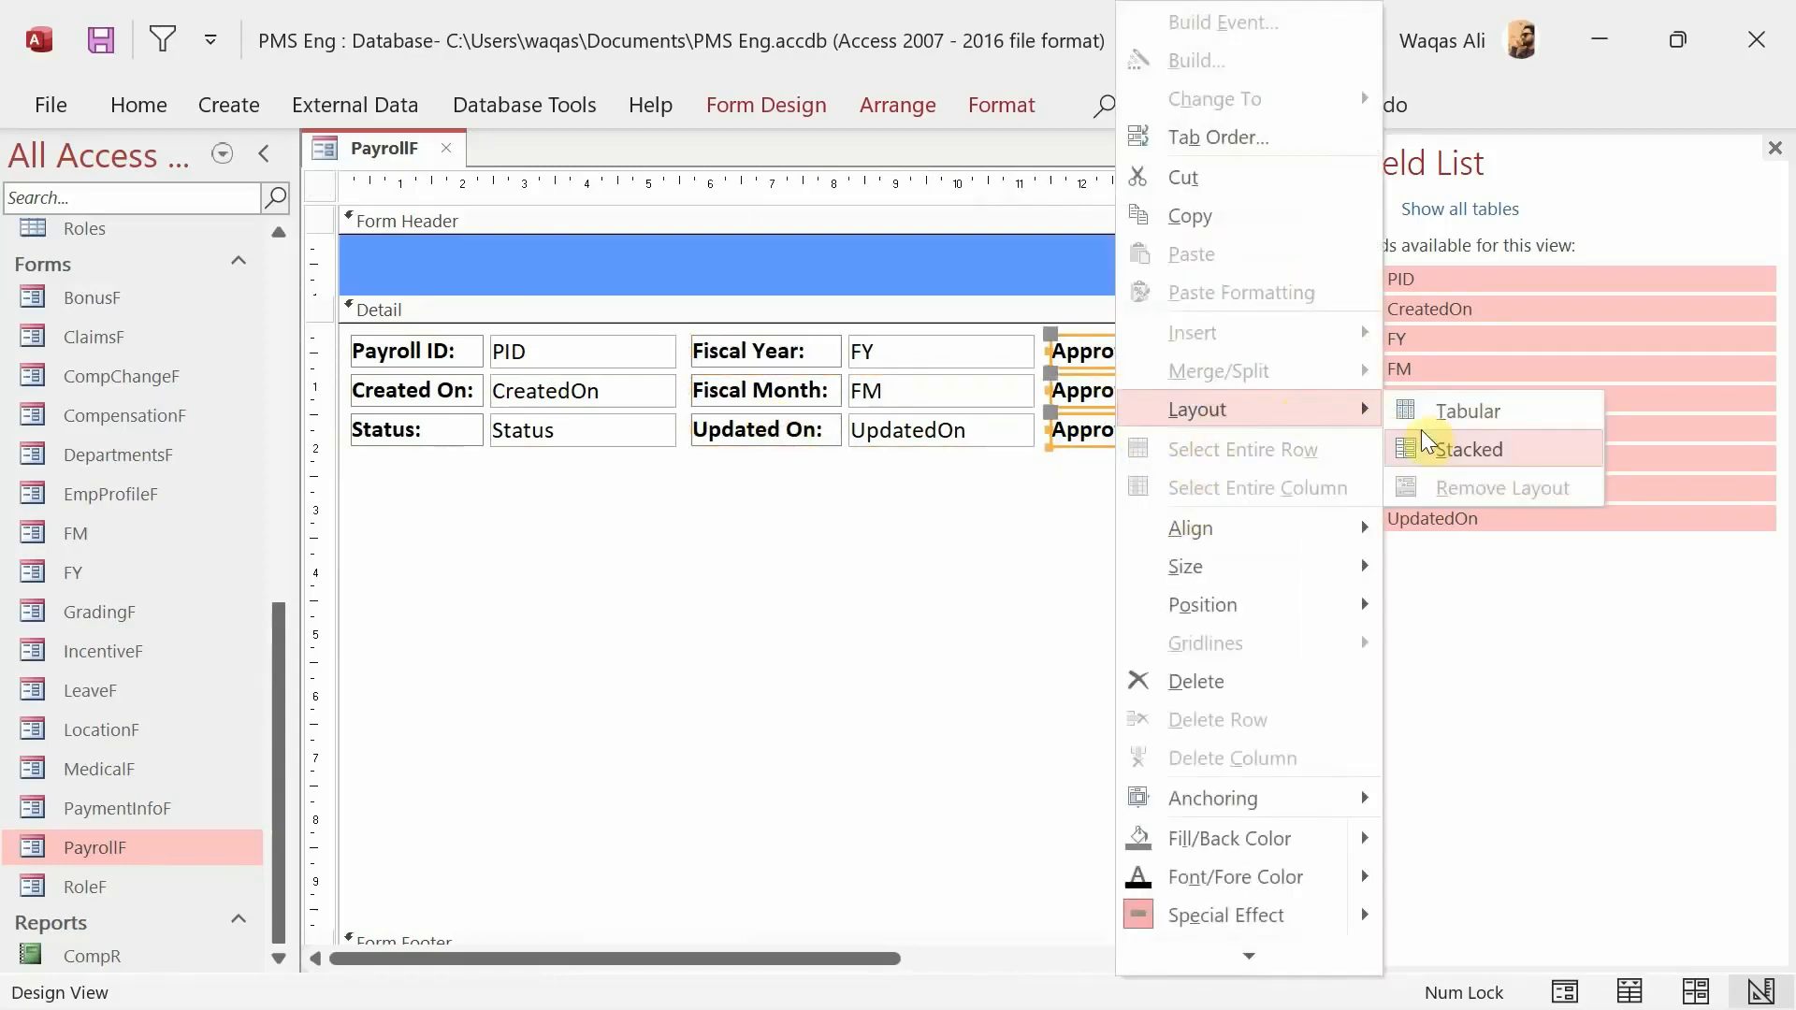
left_click(1423, 441)
left_click(898, 107)
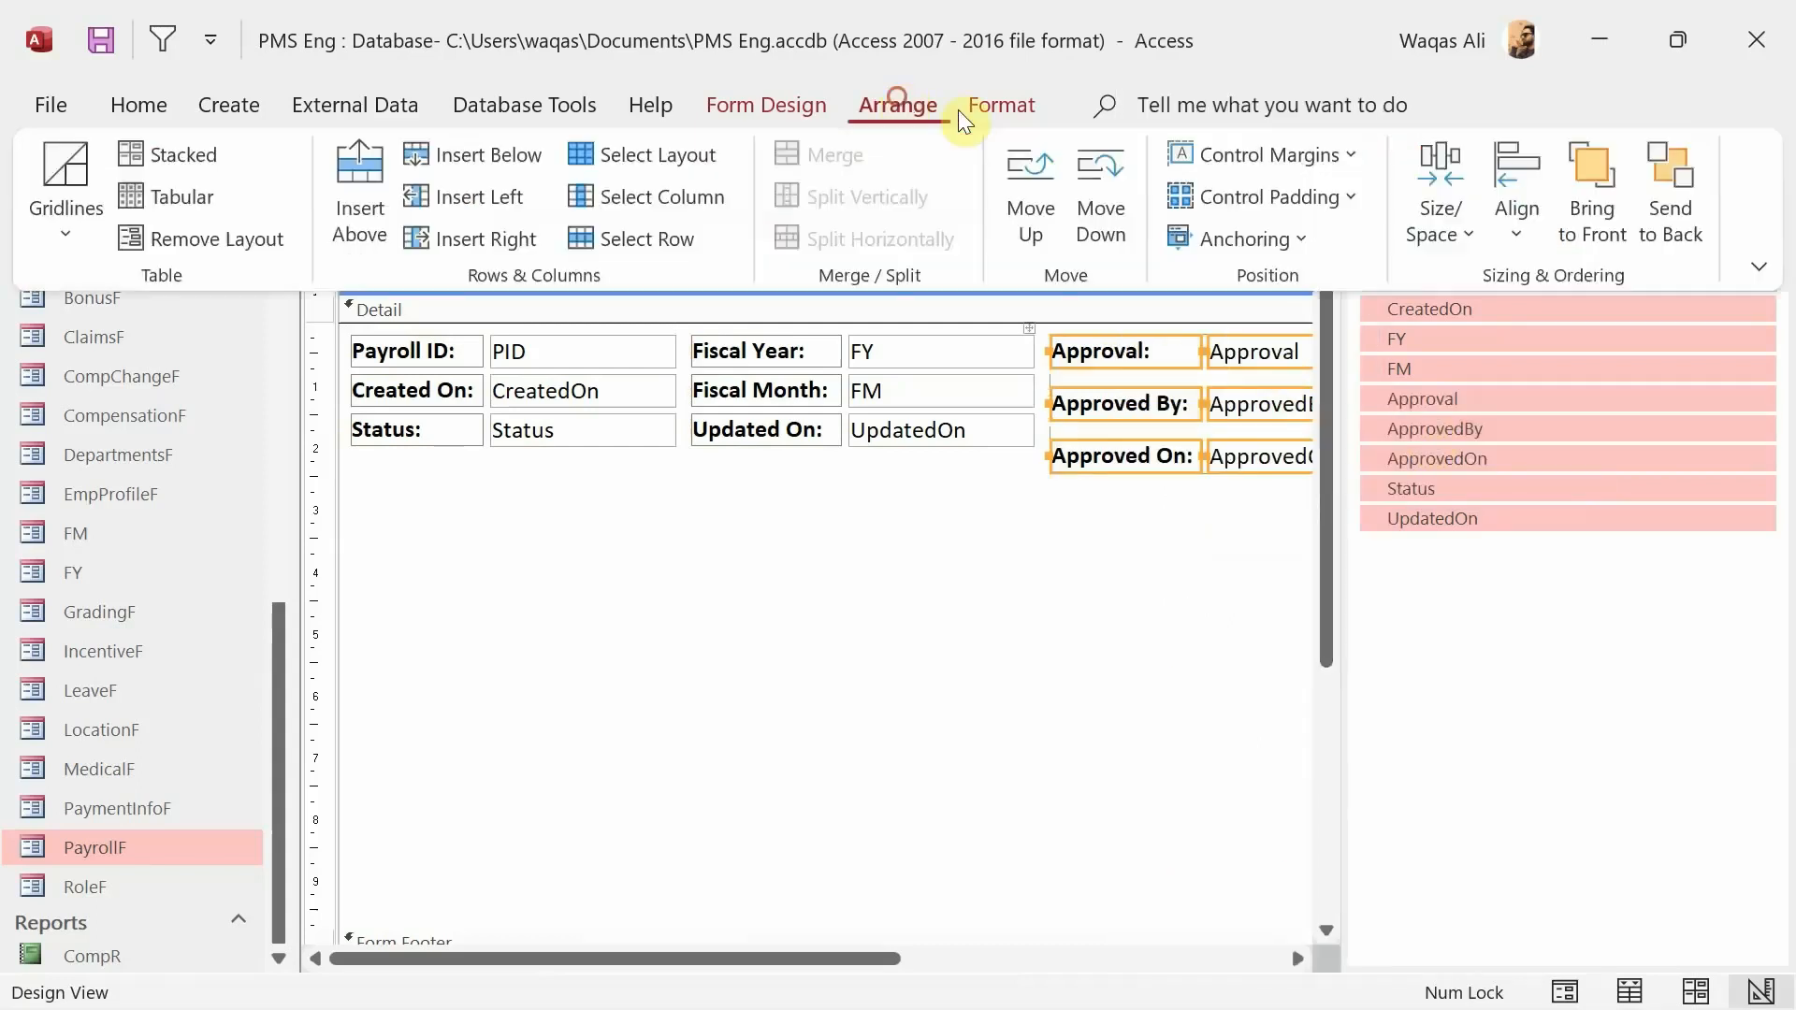
left_click(1247, 187)
left_click(1272, 327)
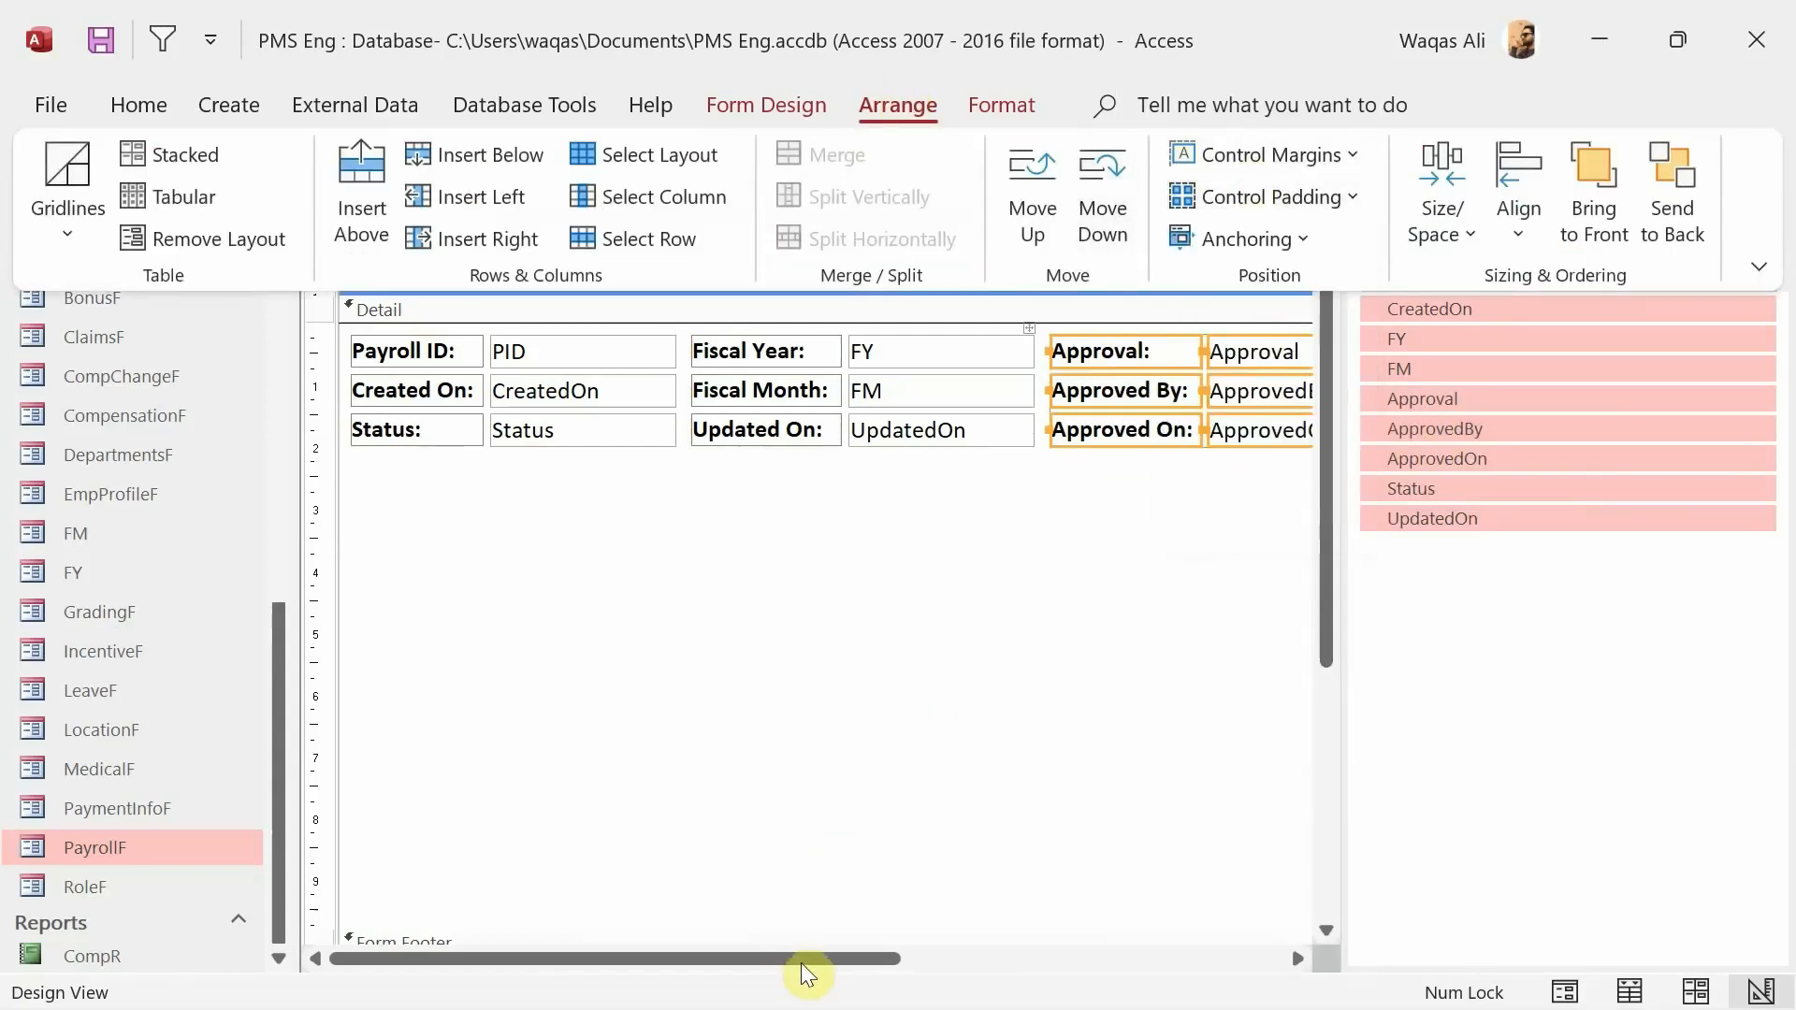
- Set Enabled to No and Locked to Yes for every field's text box in the Detail section except FY and FM
left_click_drag(801, 962, 1036, 901)
left_click(1123, 619)
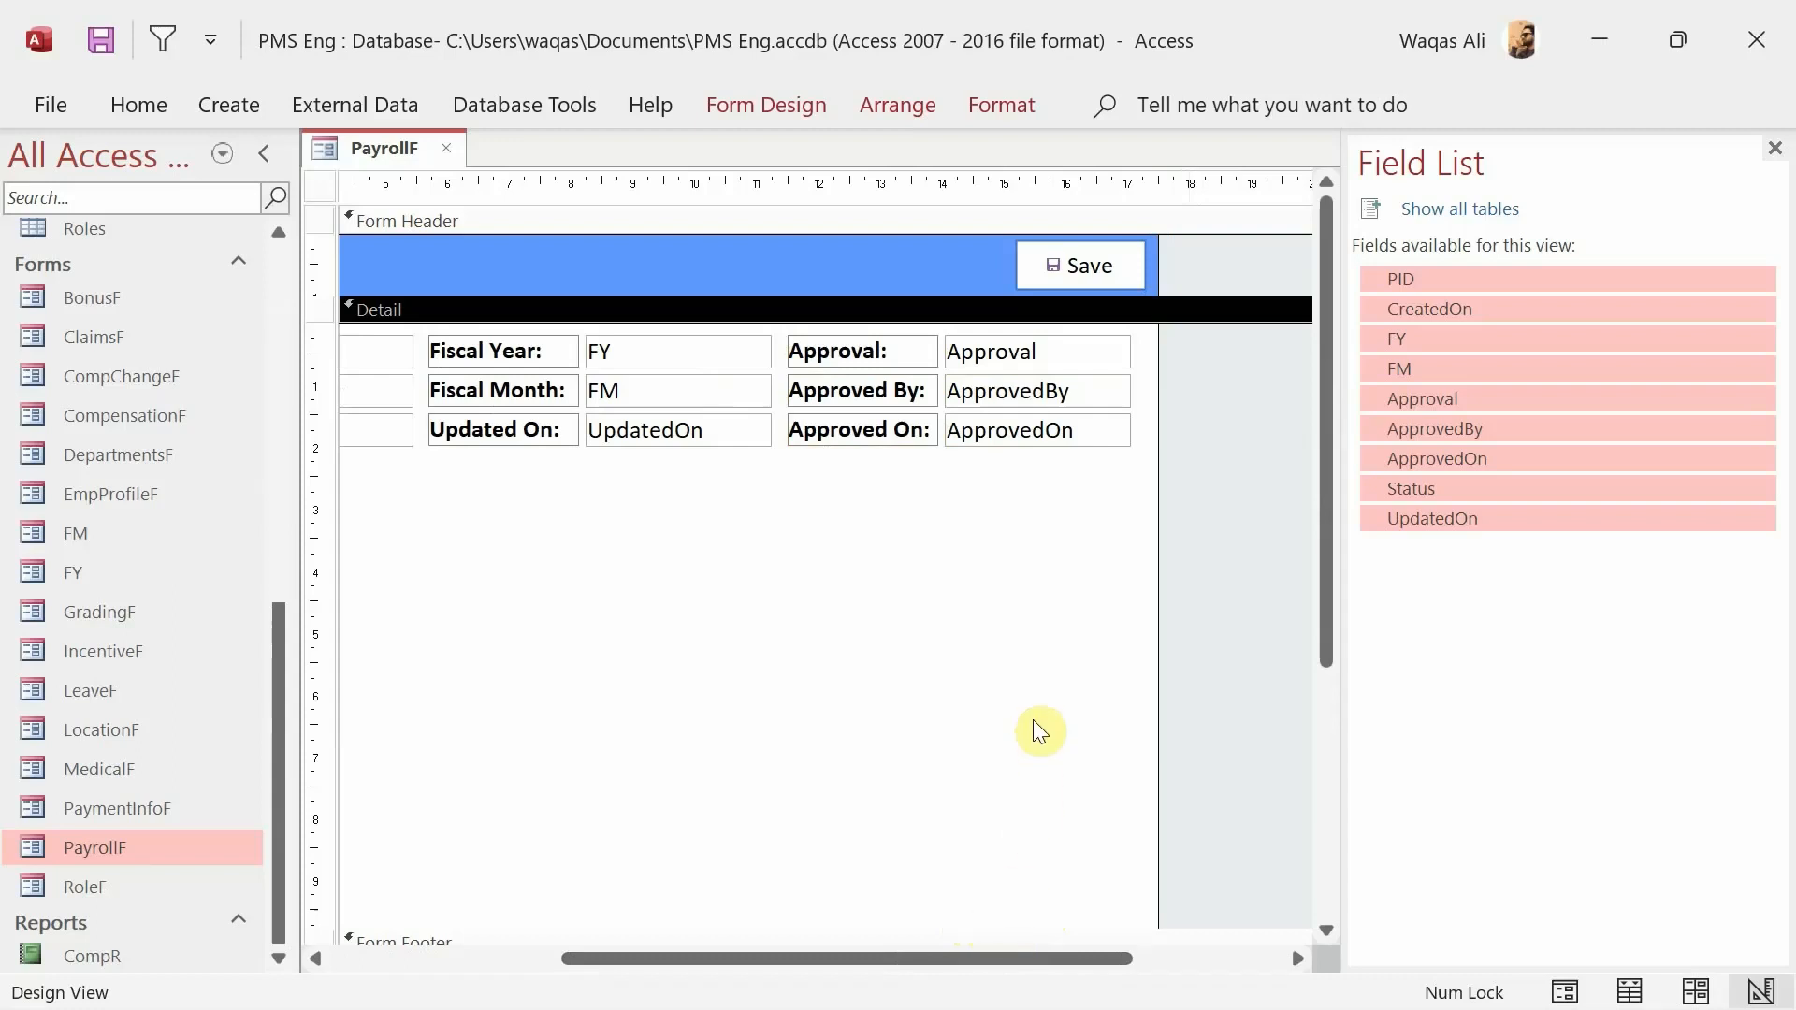
left_click_drag(1042, 545, 1043, 329)
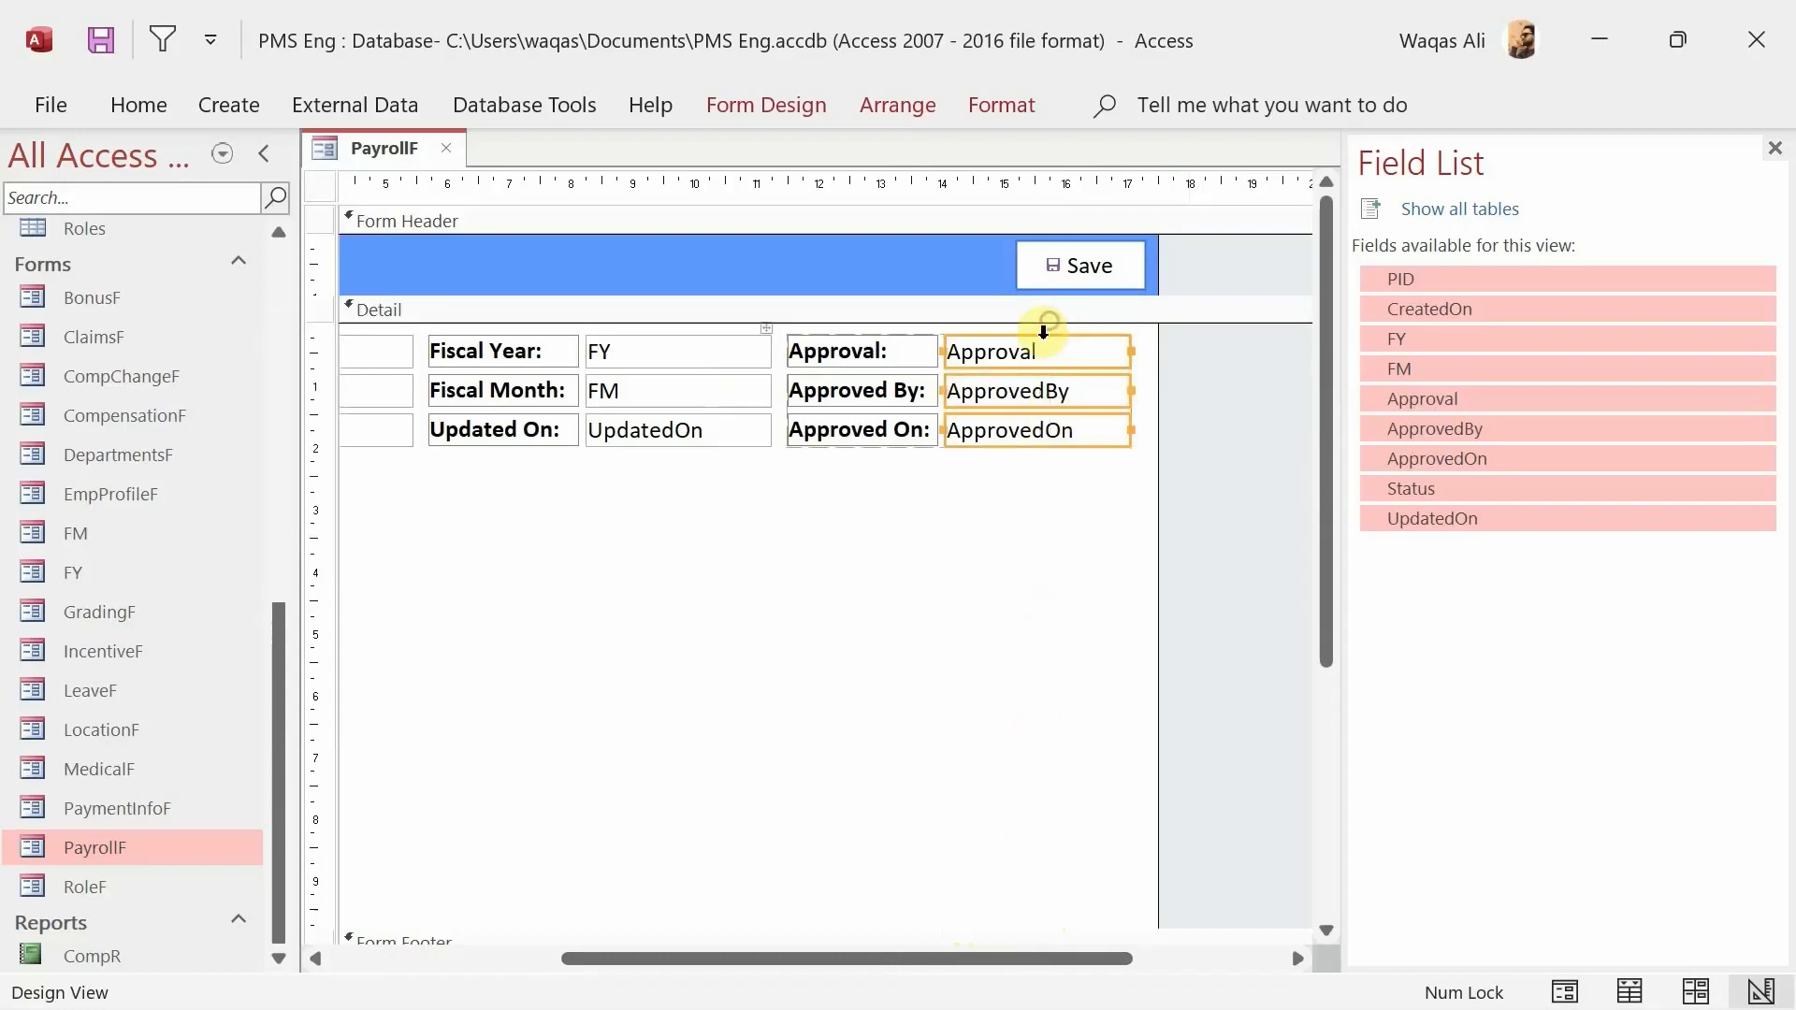
left_click(717, 432, "shift")
left_click_drag(760, 957, 528, 958)
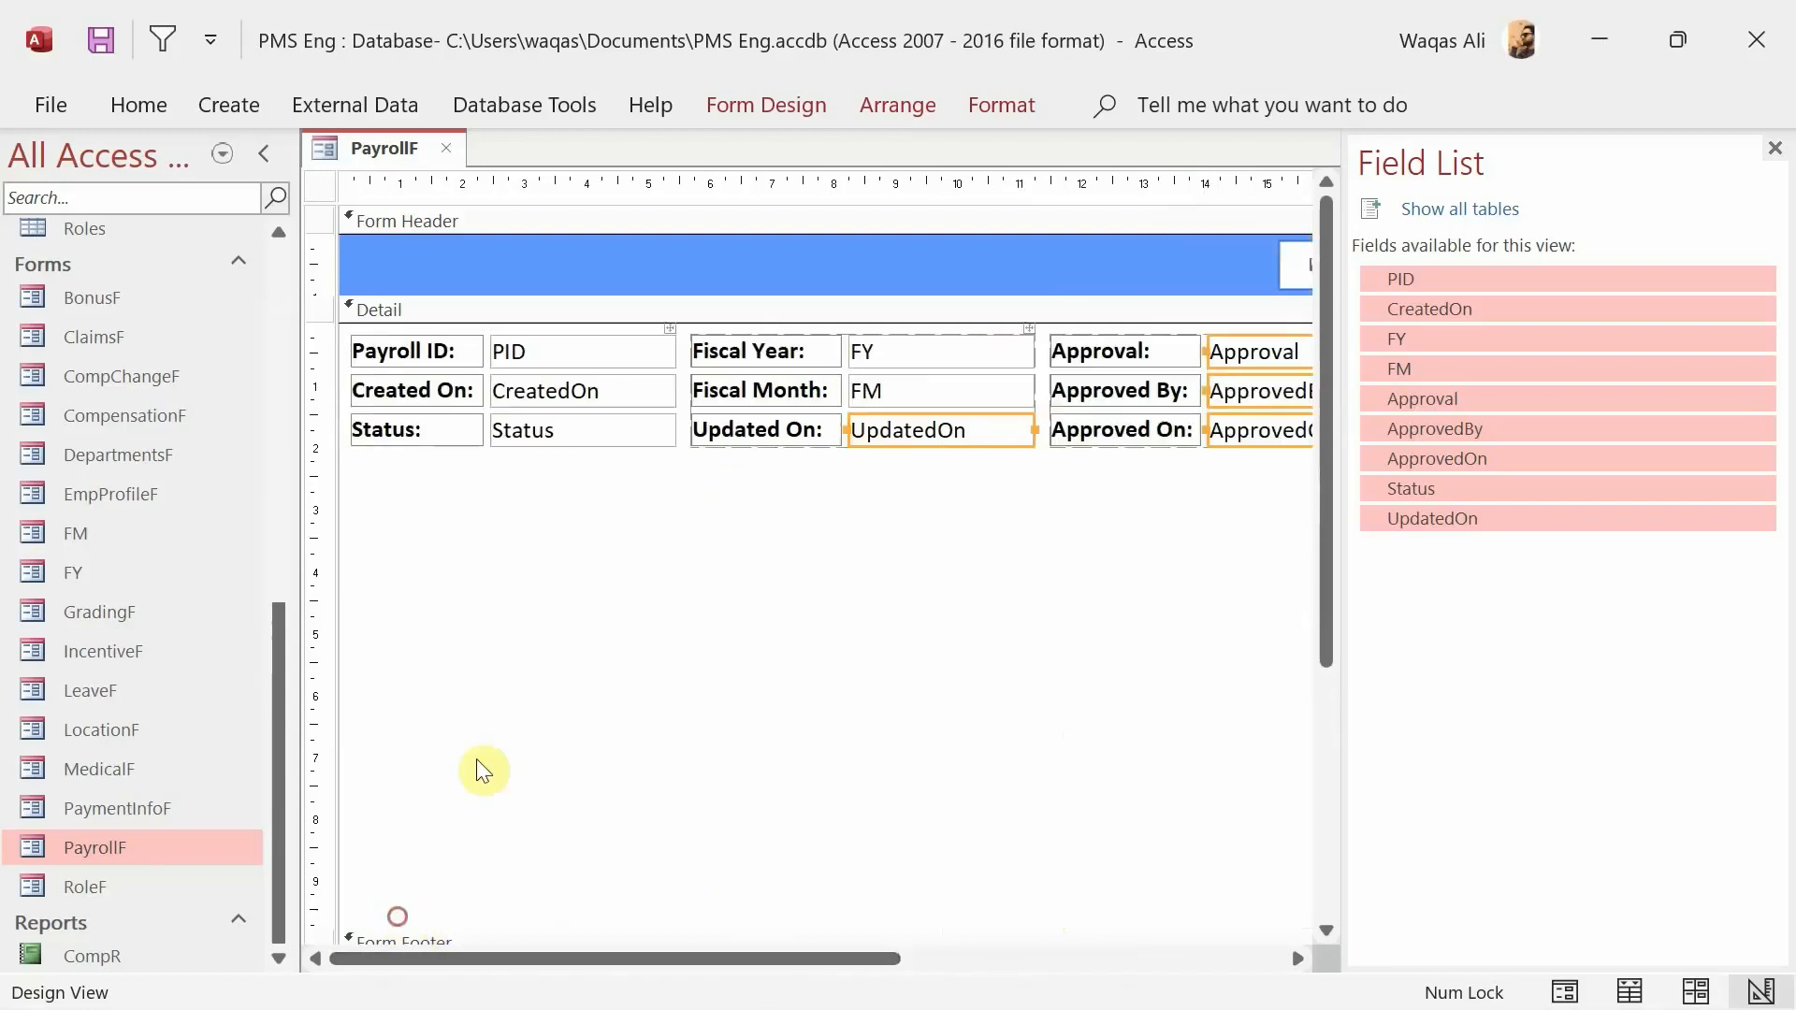
left_click(581, 327, "shift")
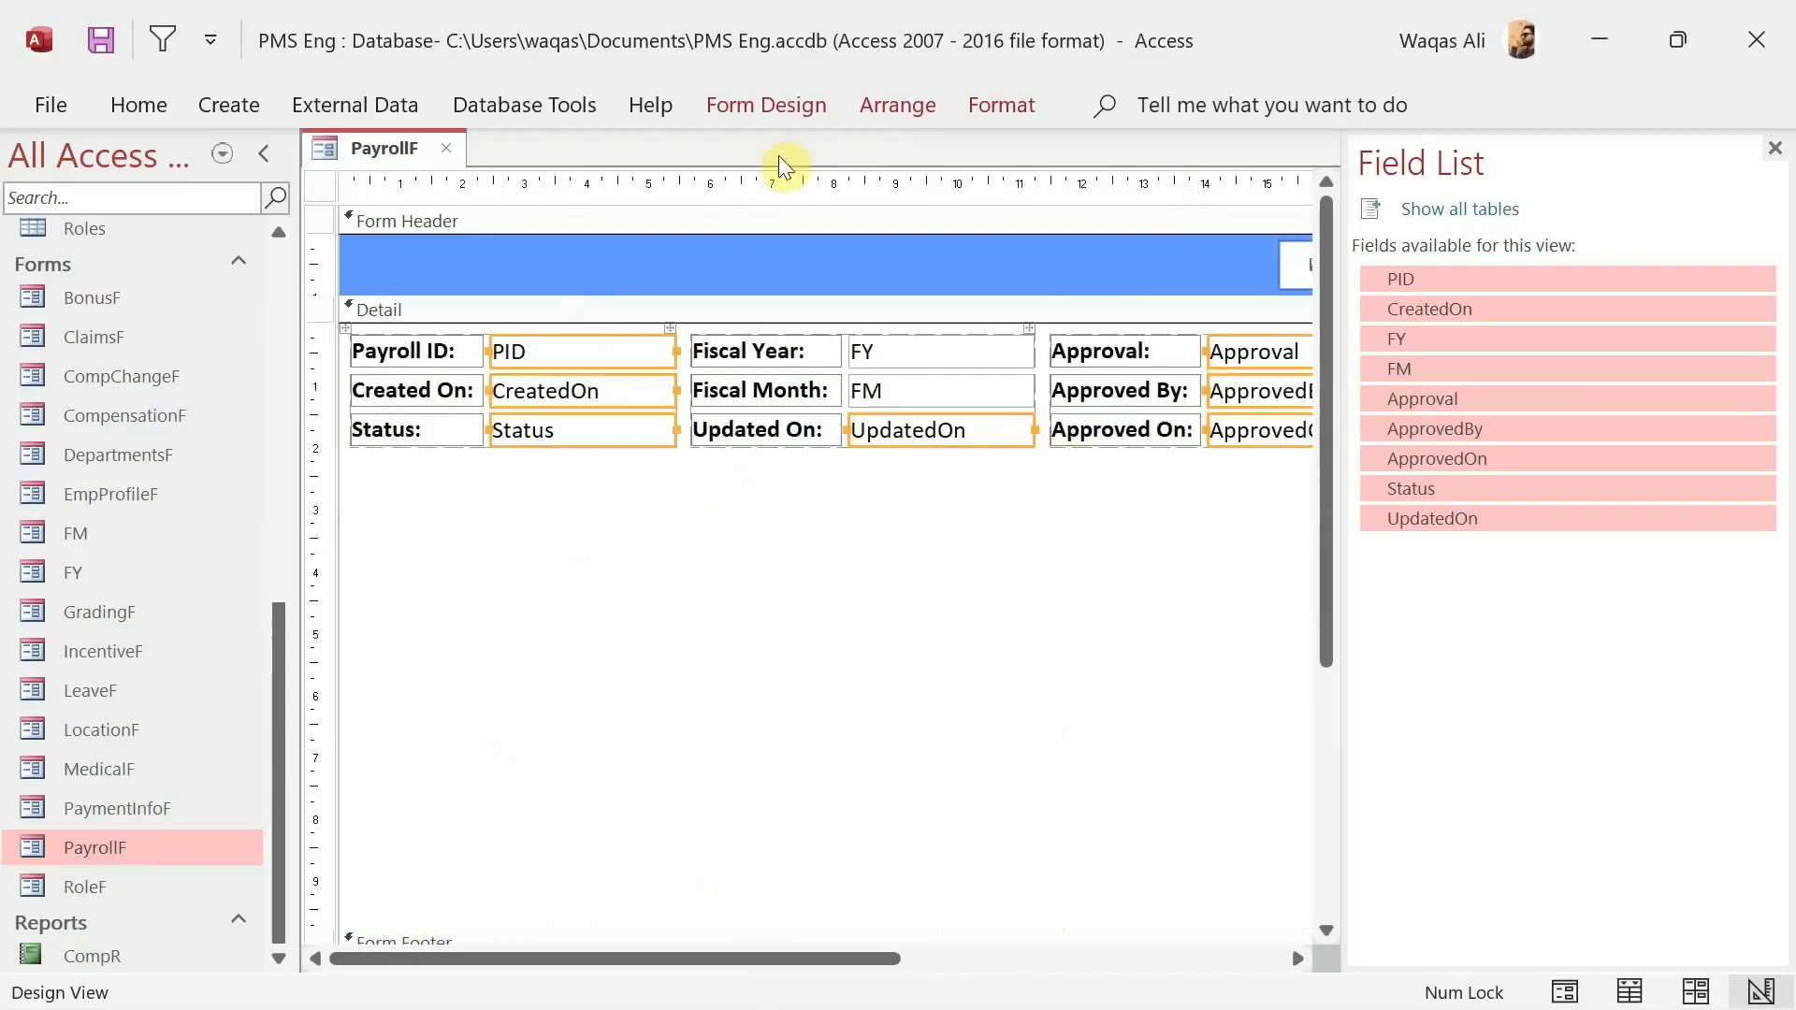
right_click(519, 391)
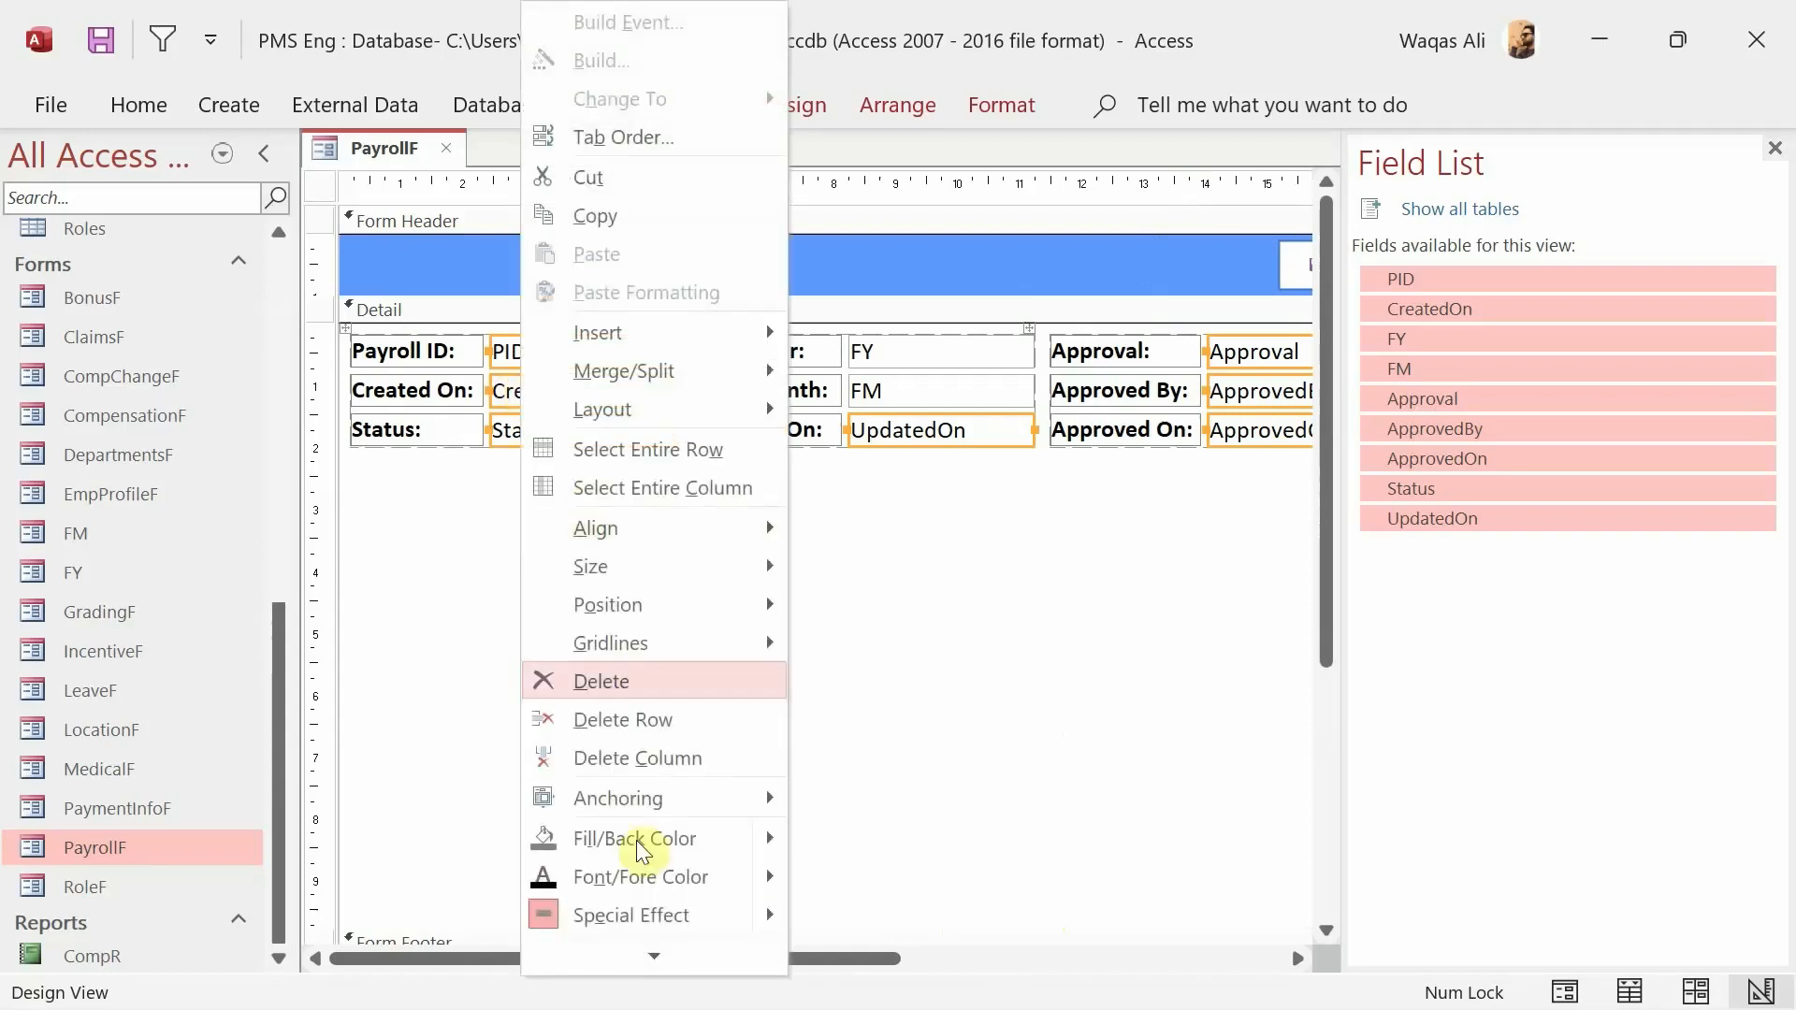
left_click(654, 966)
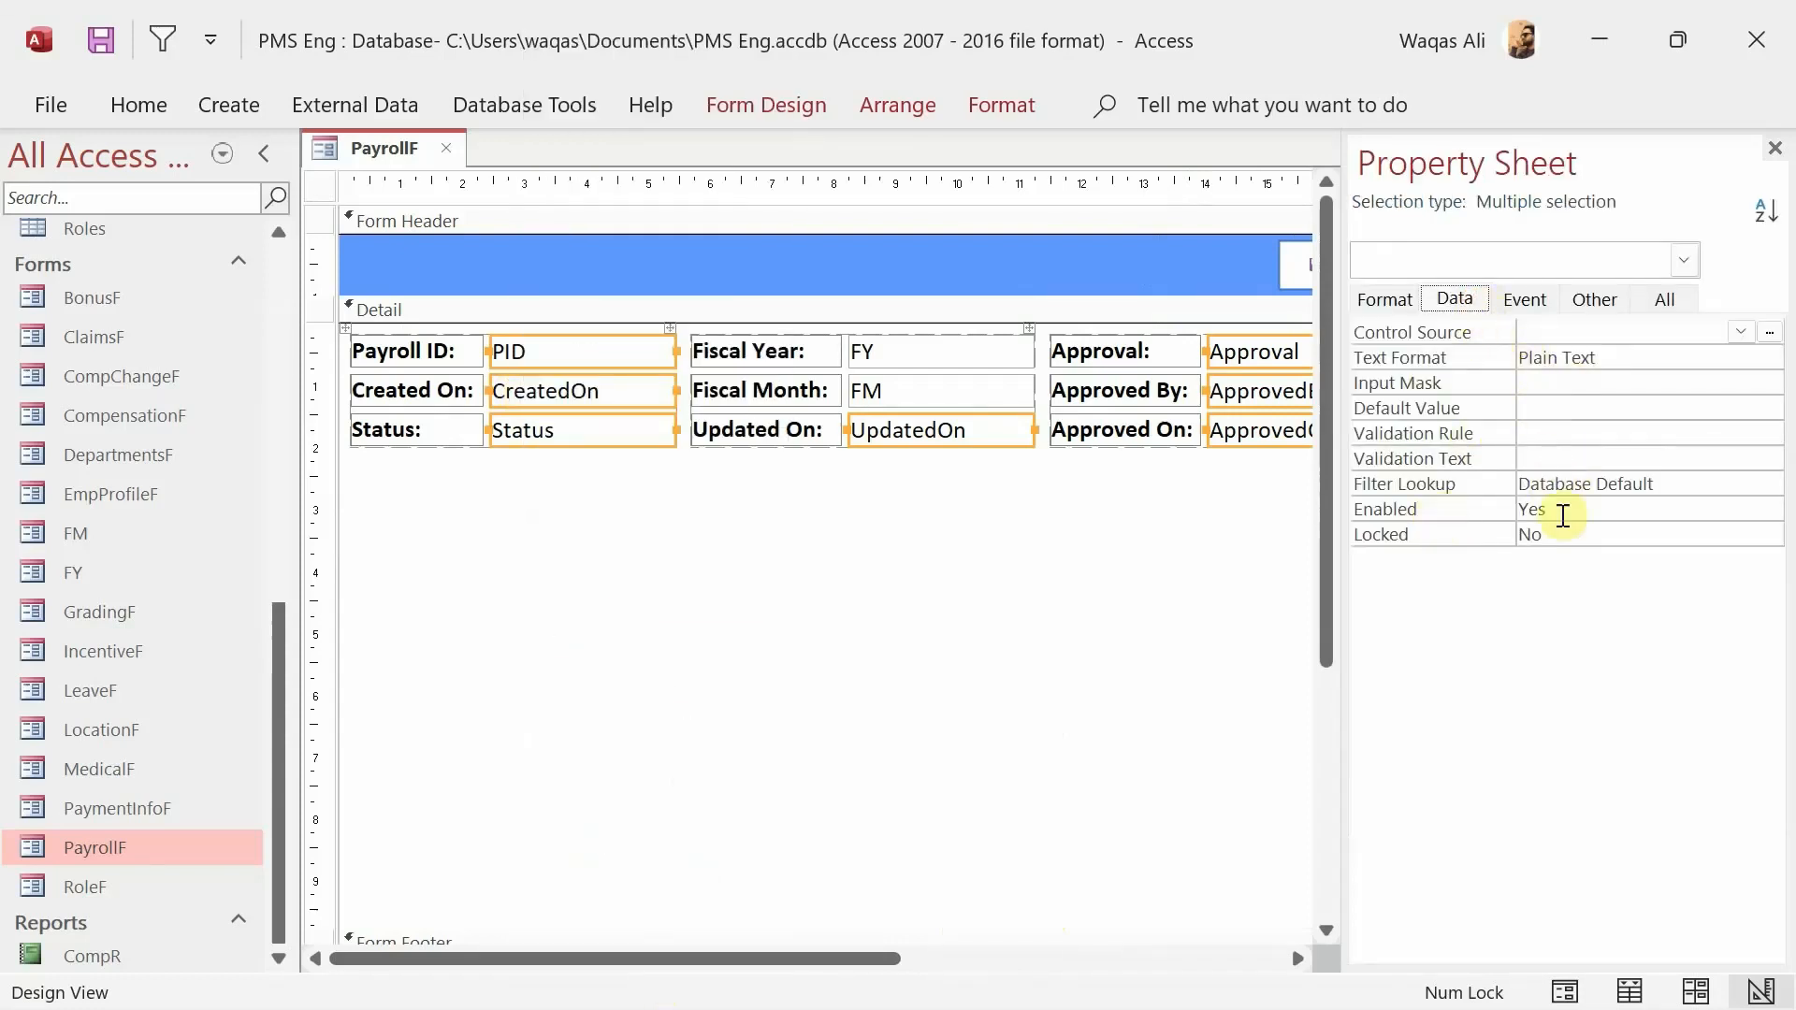
double_click(1611, 508)
double_click(1587, 533)
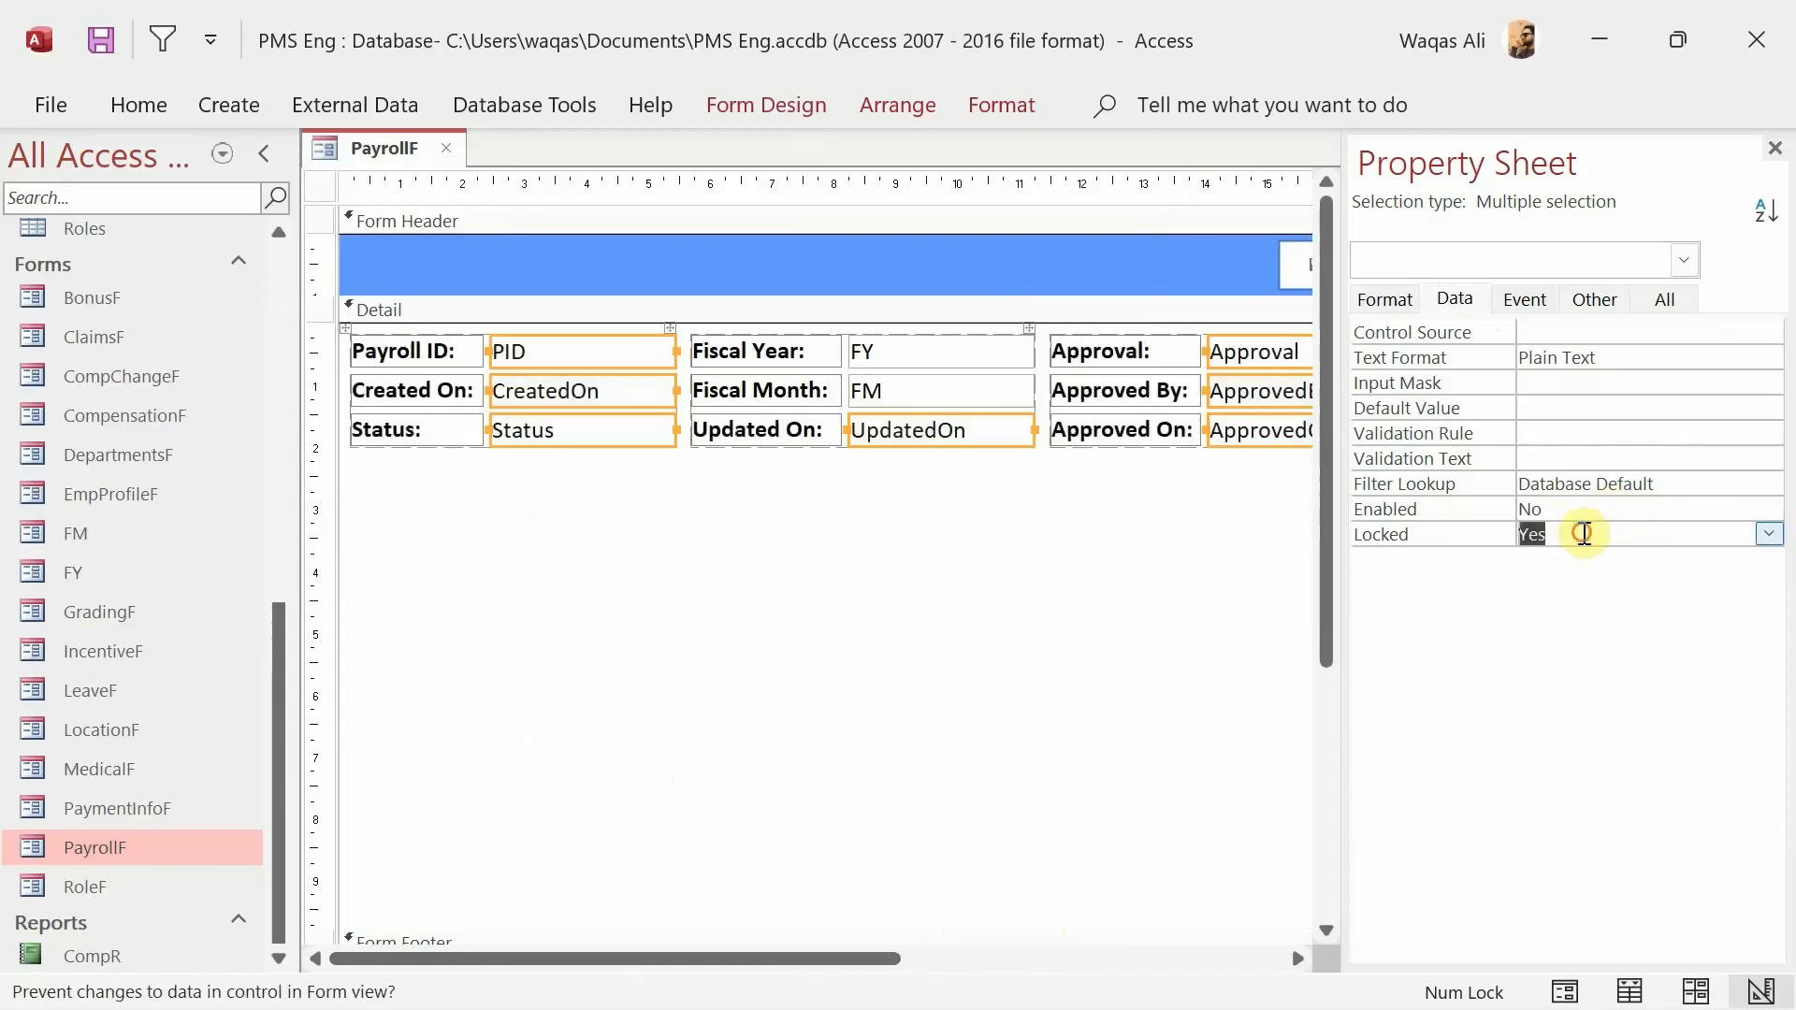
- Fill the locked text boxes with a medium grey theme colour
left_click(1020, 108)
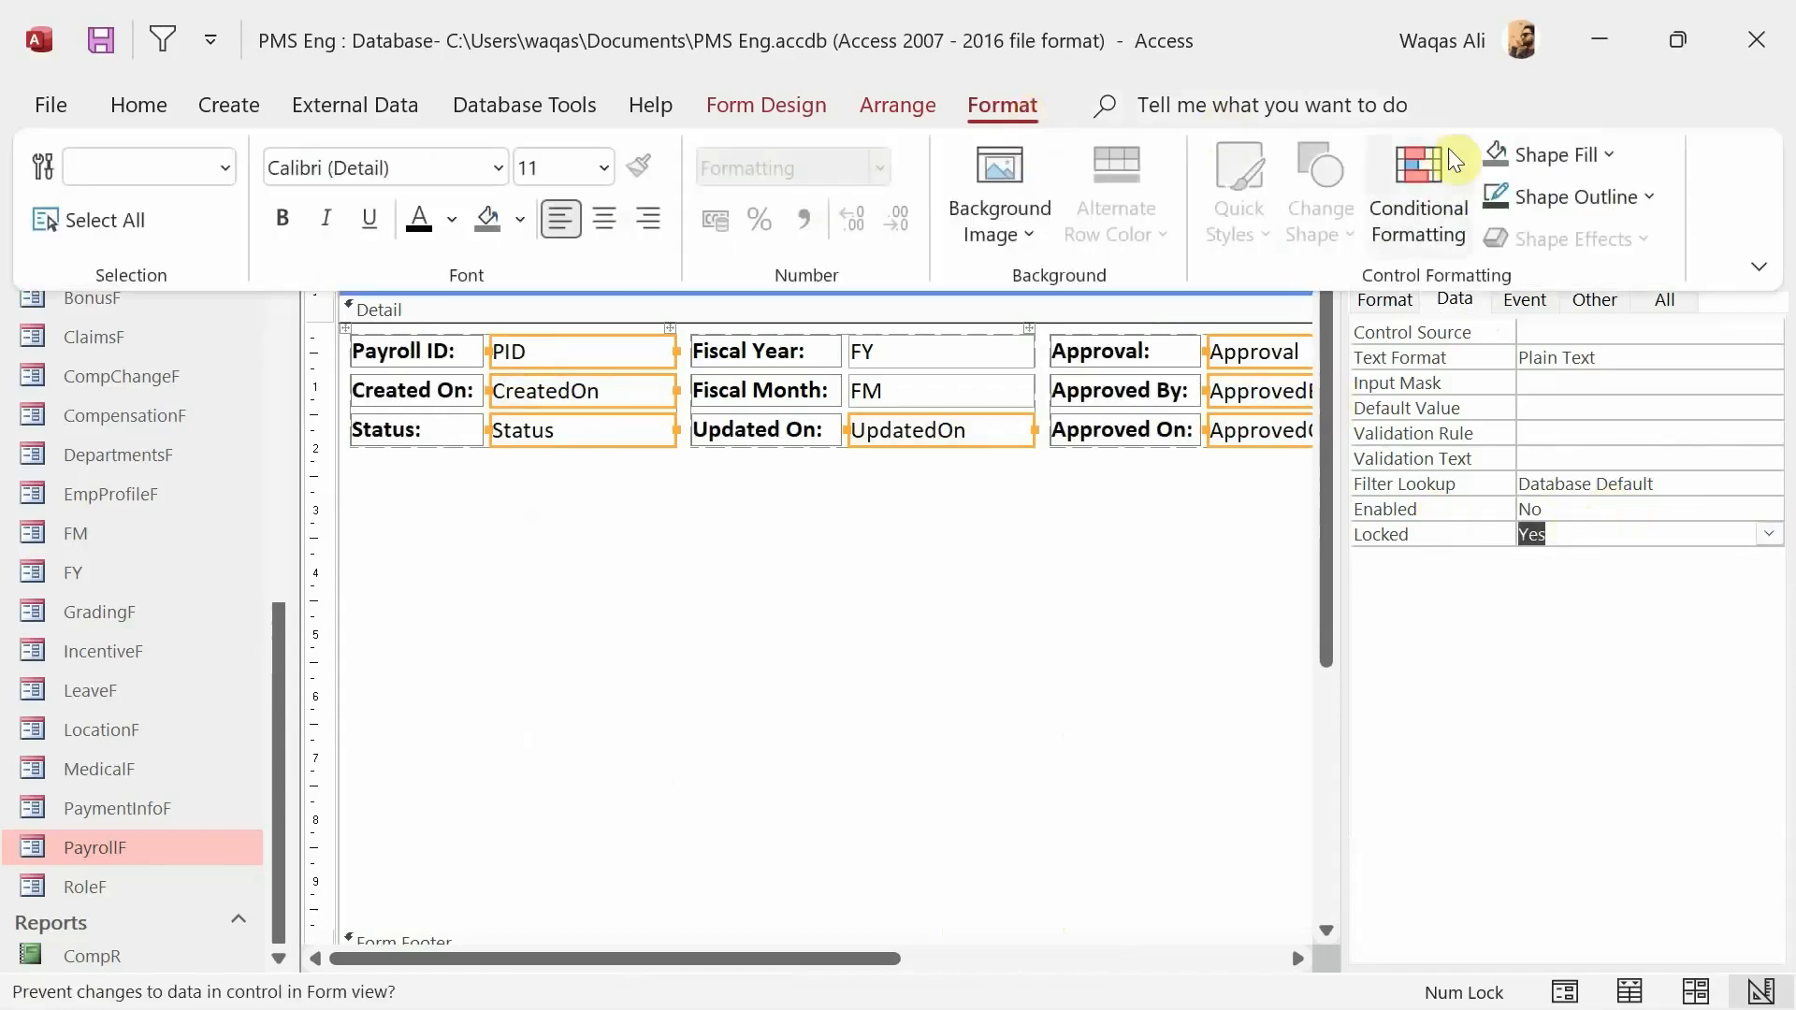
left_click(1595, 157)
left_click(1494, 348)
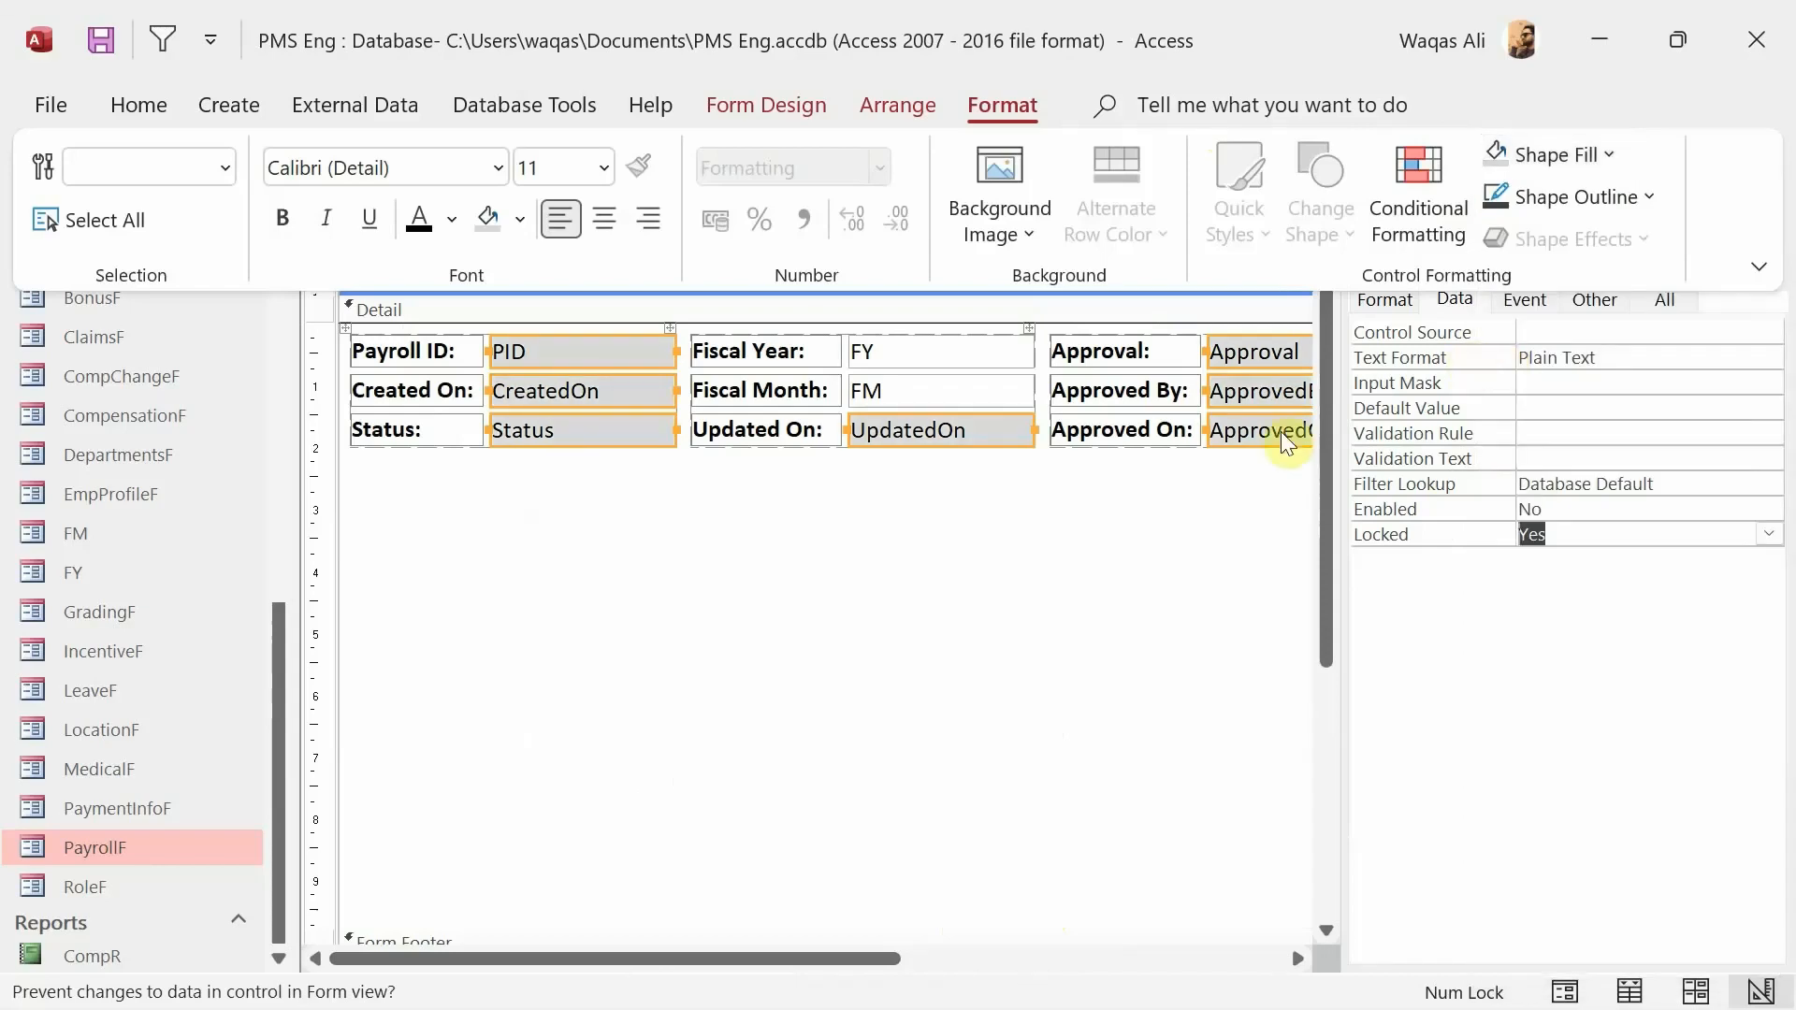
left_click(982, 560)
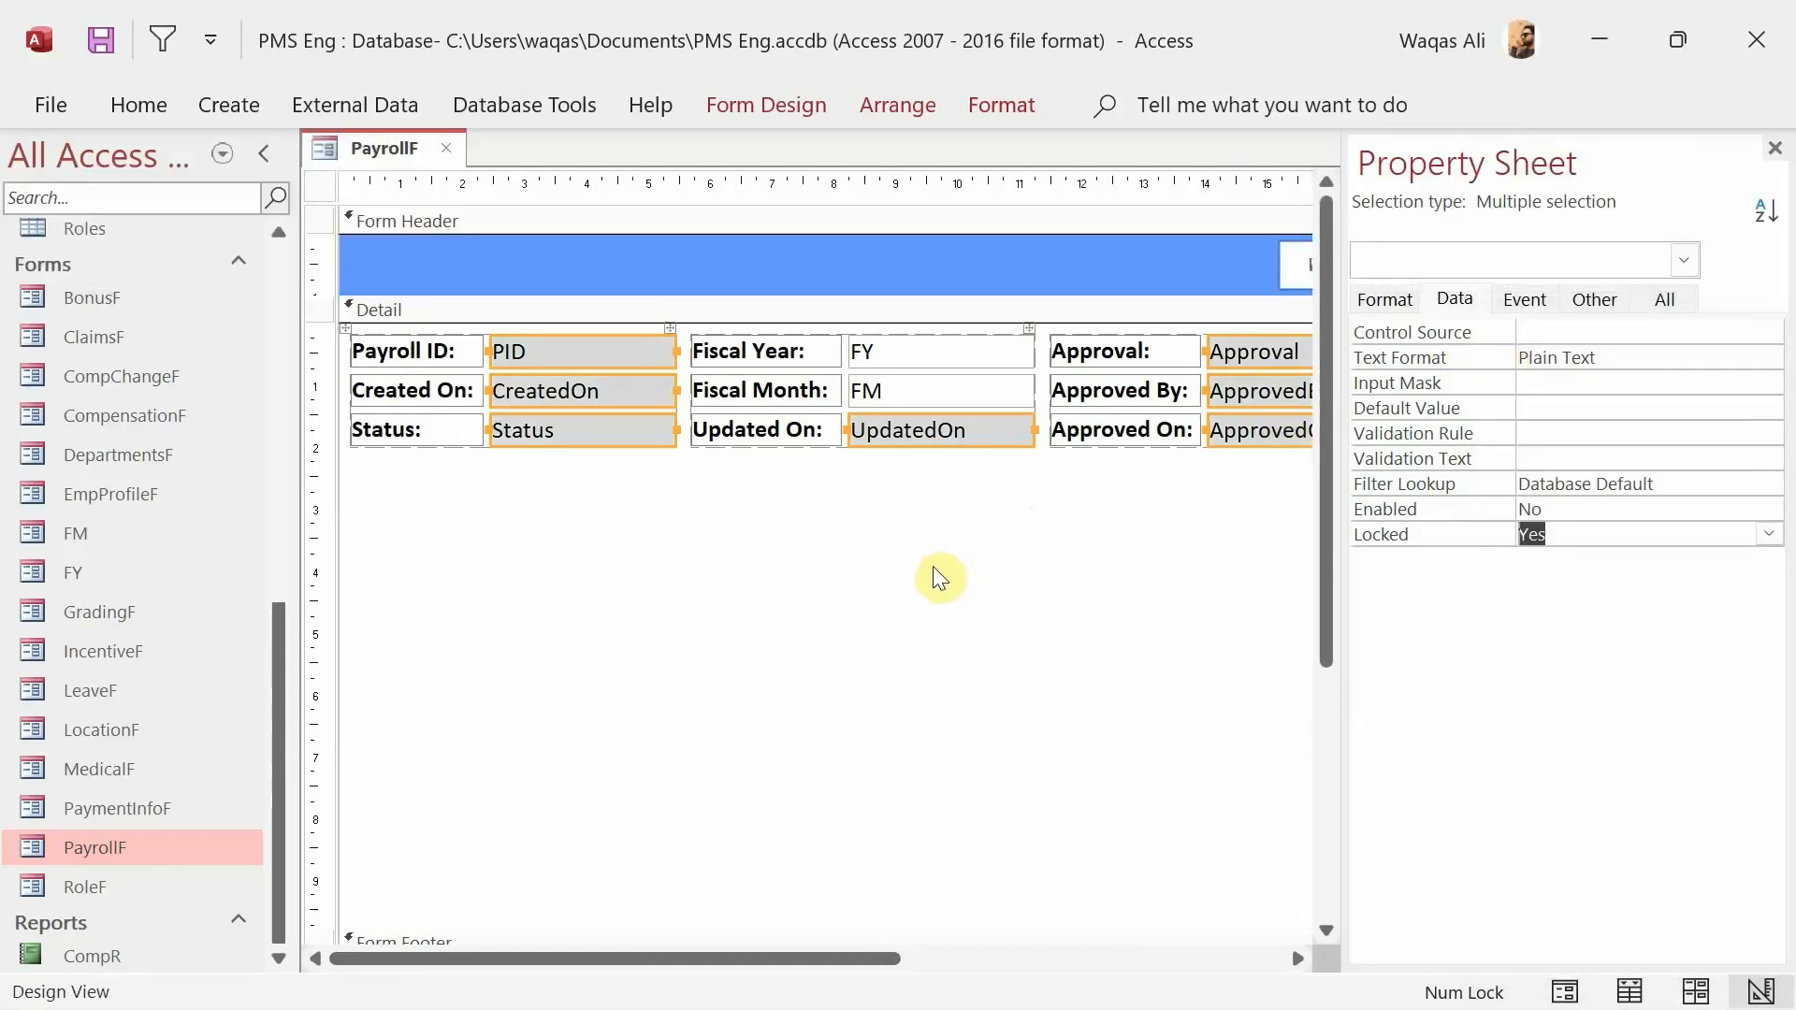
- Change the fill of the locked text boxes to the lightest grey theme colour
left_click(993, 101)
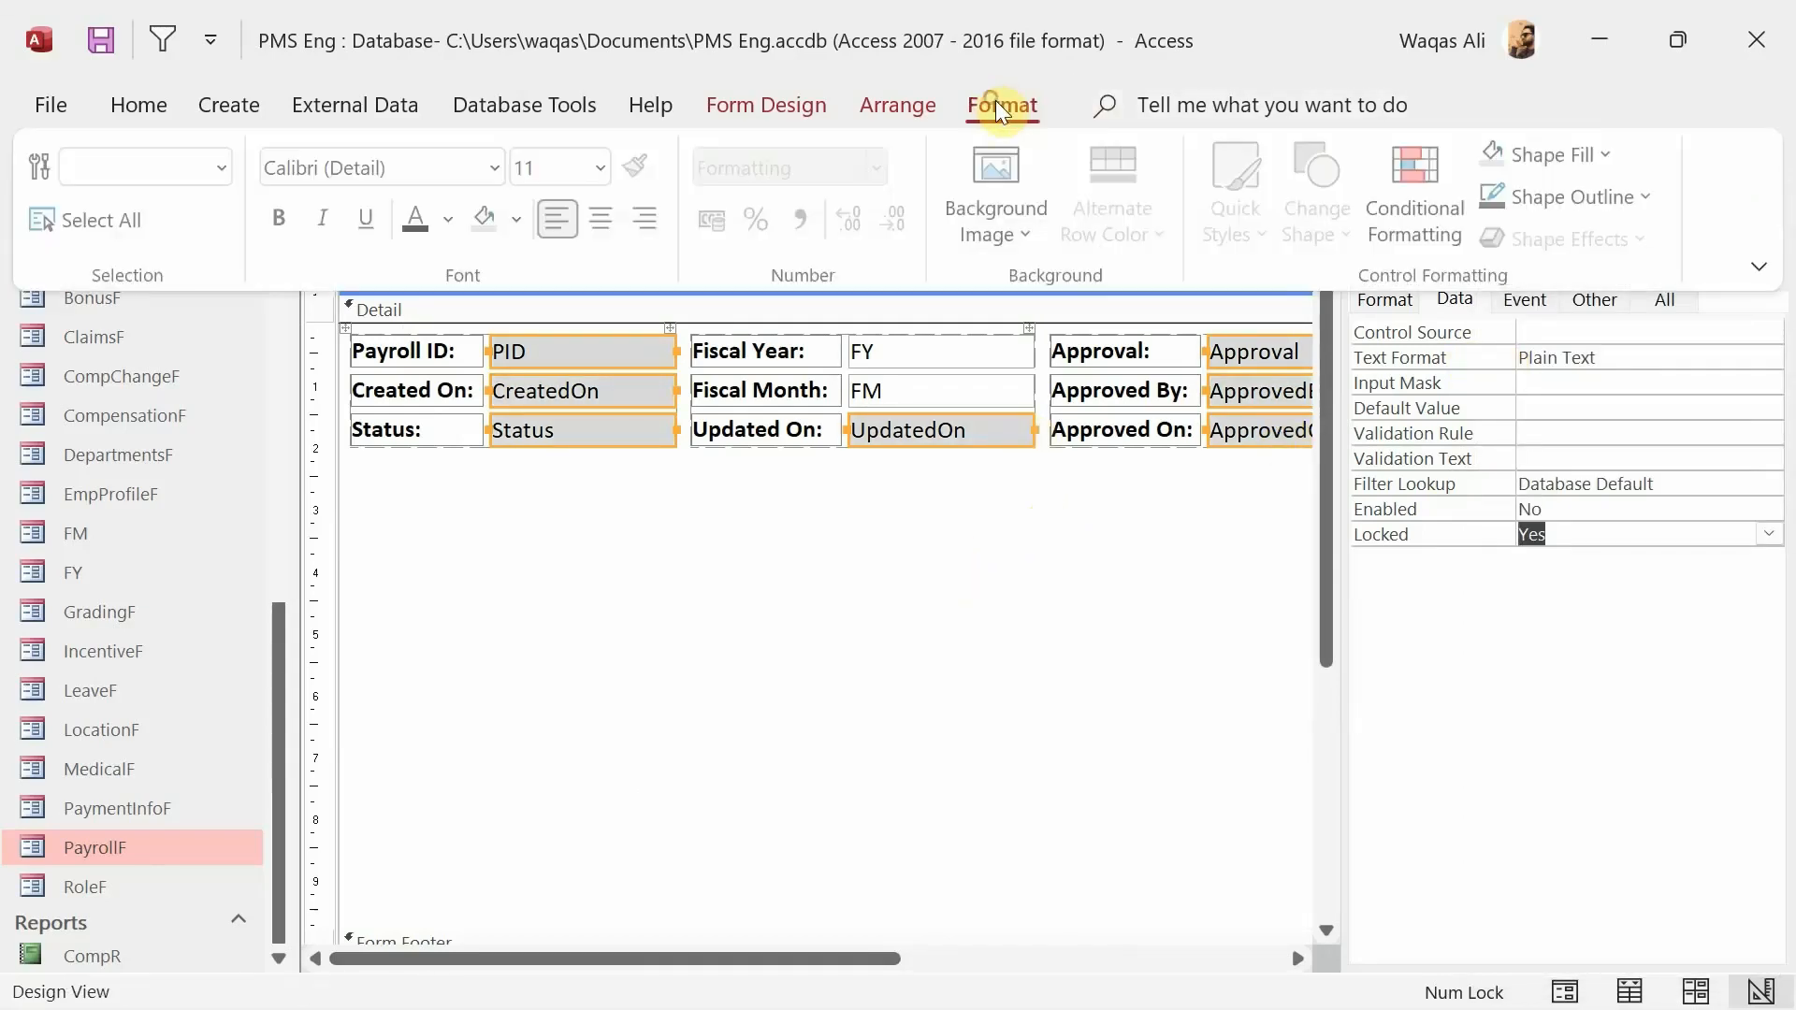
left_click(1572, 153)
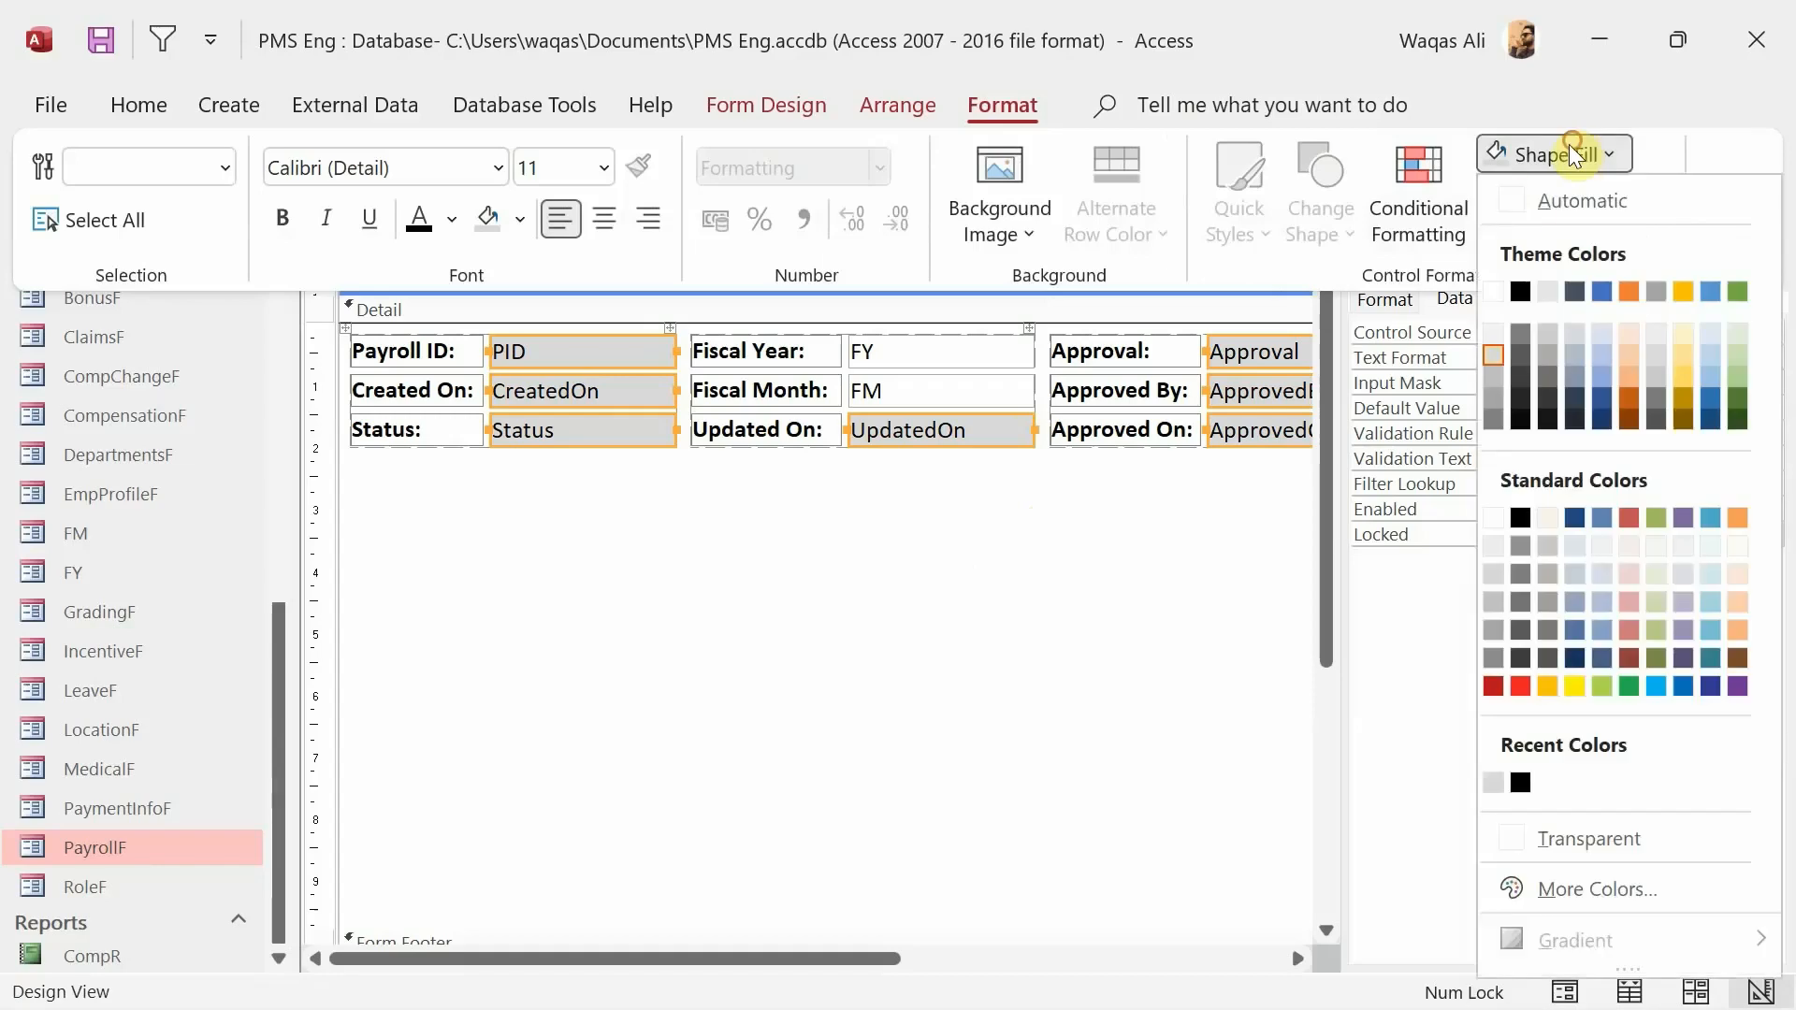
left_click(1506, 333)
left_click(675, 524)
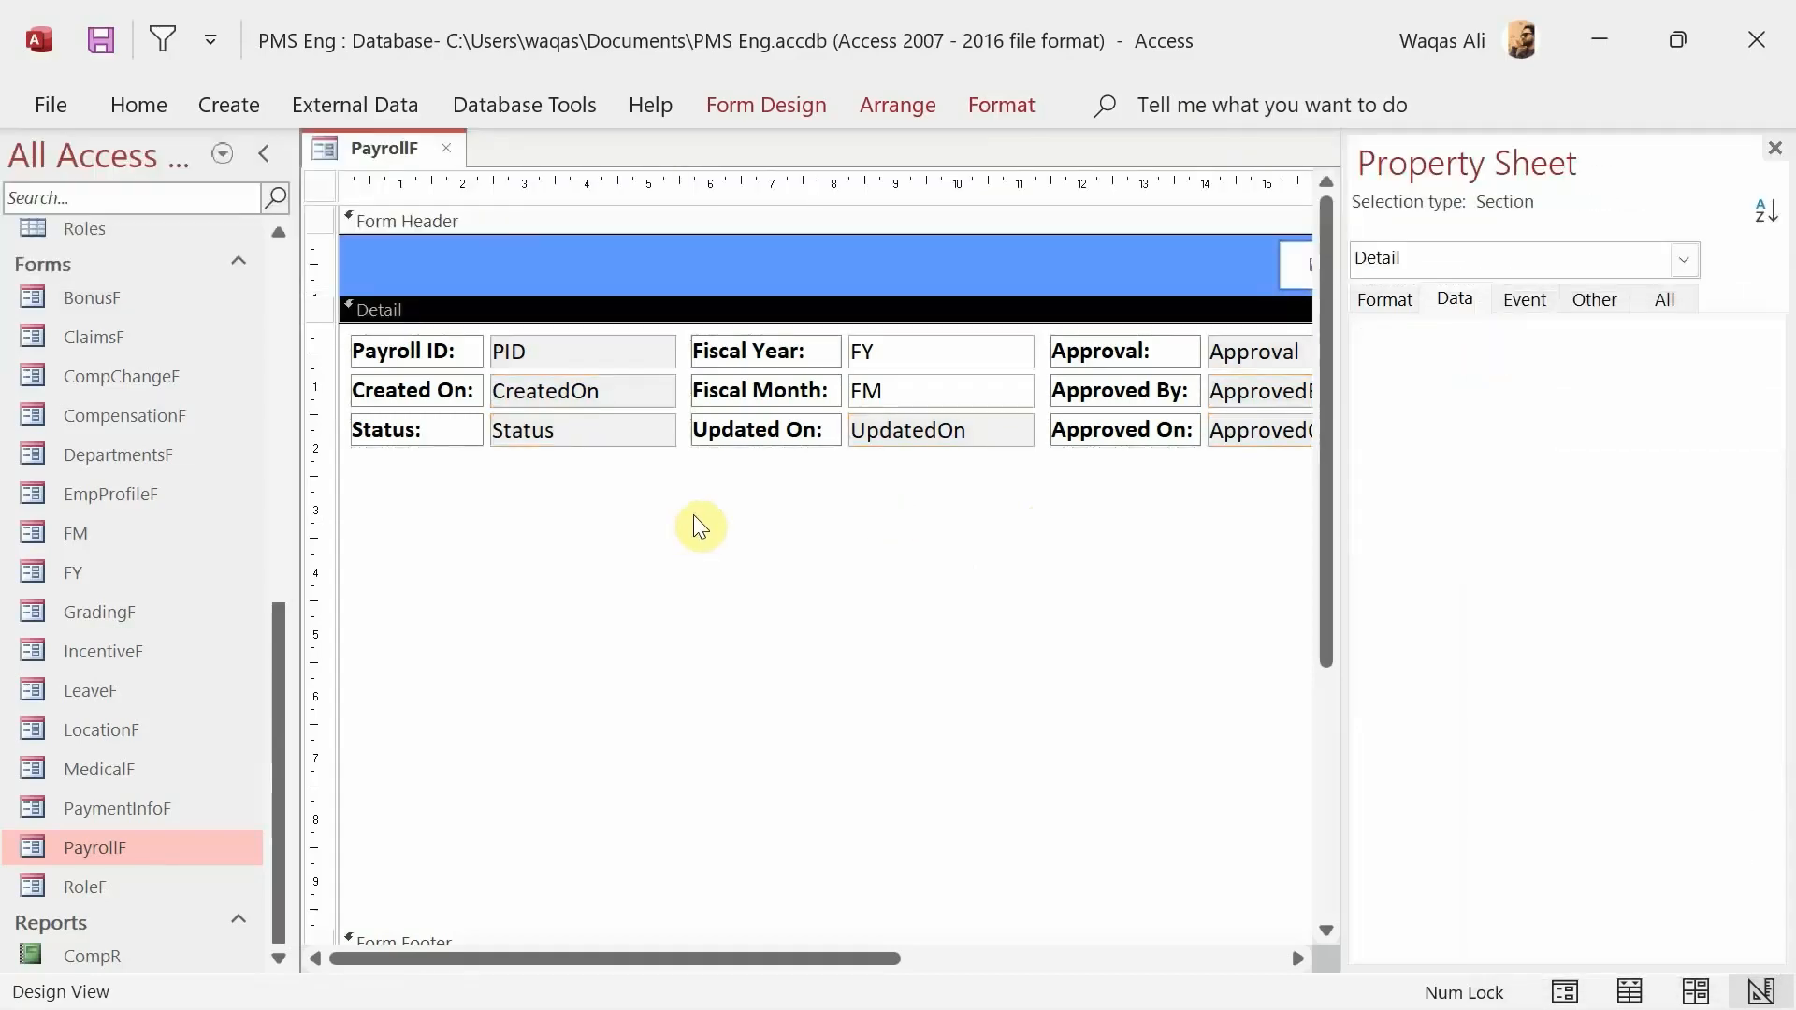
left_click(999, 283)
left_click(974, 395)
left_click(962, 580)
- Change the FY text box beside the Fiscal Year label to a combo box
right_click(1025, 346)
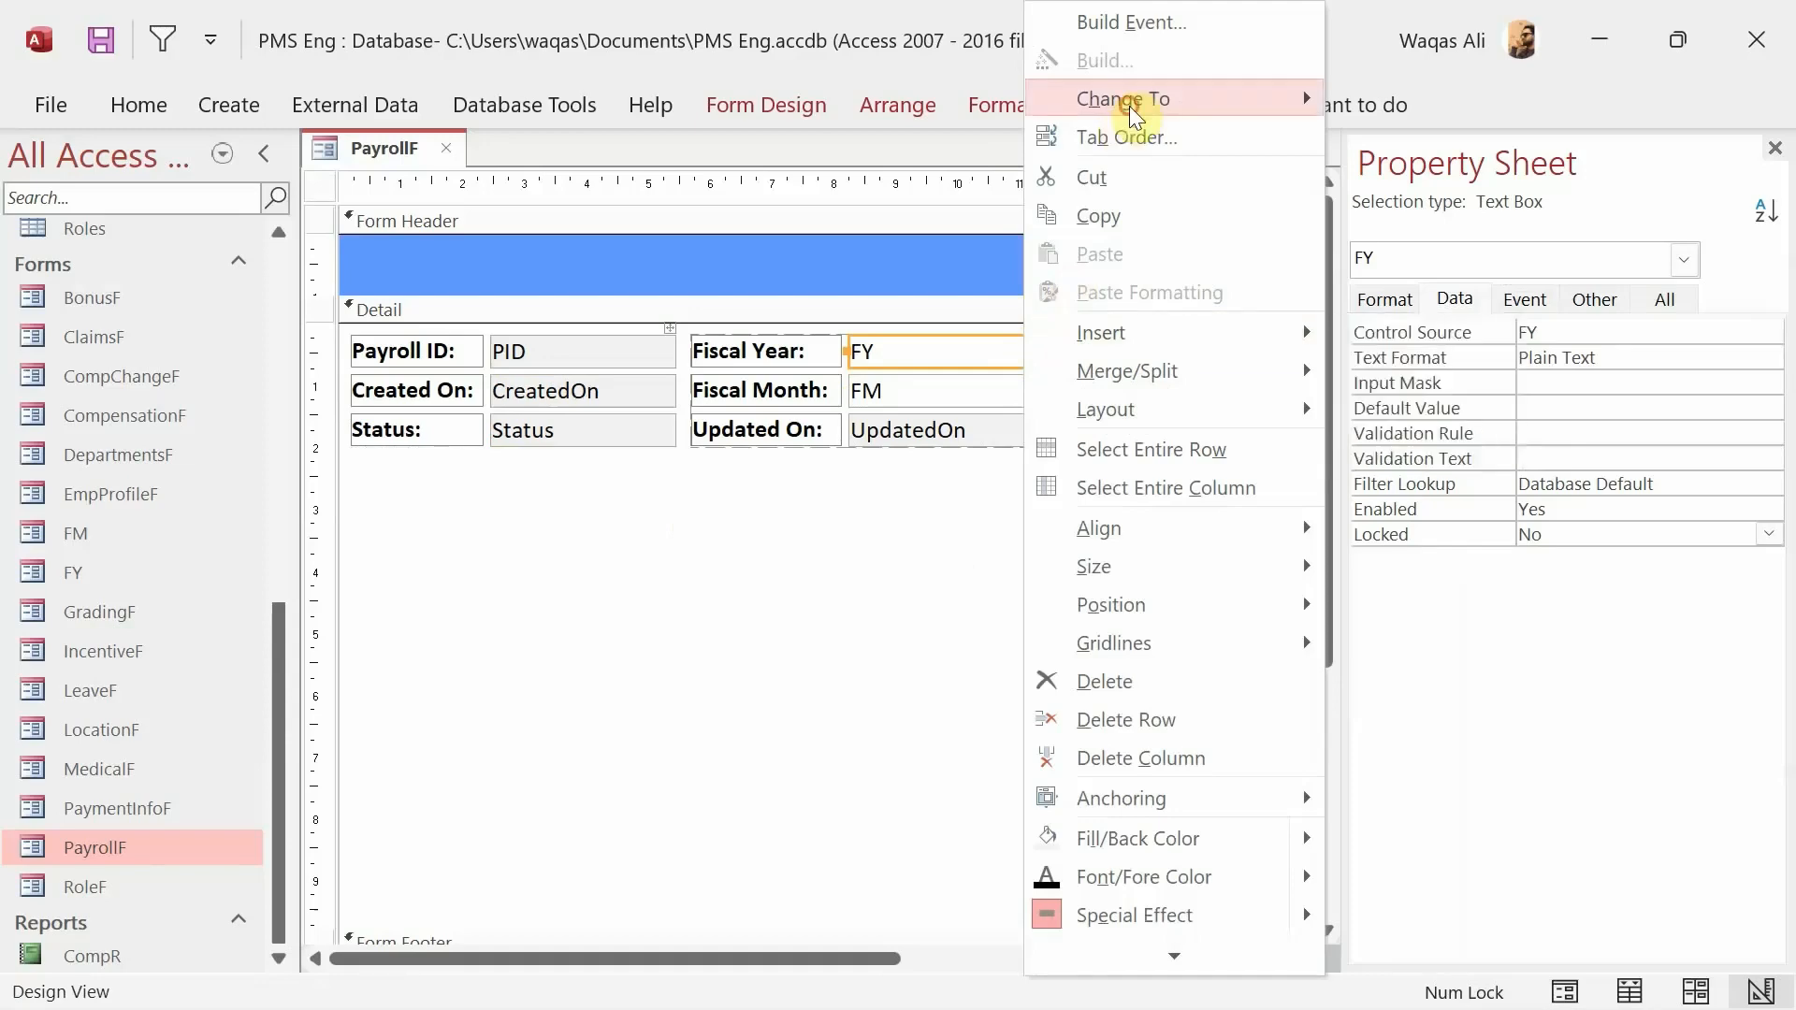
mouse_move(1131, 98)
left_click(1416, 217)
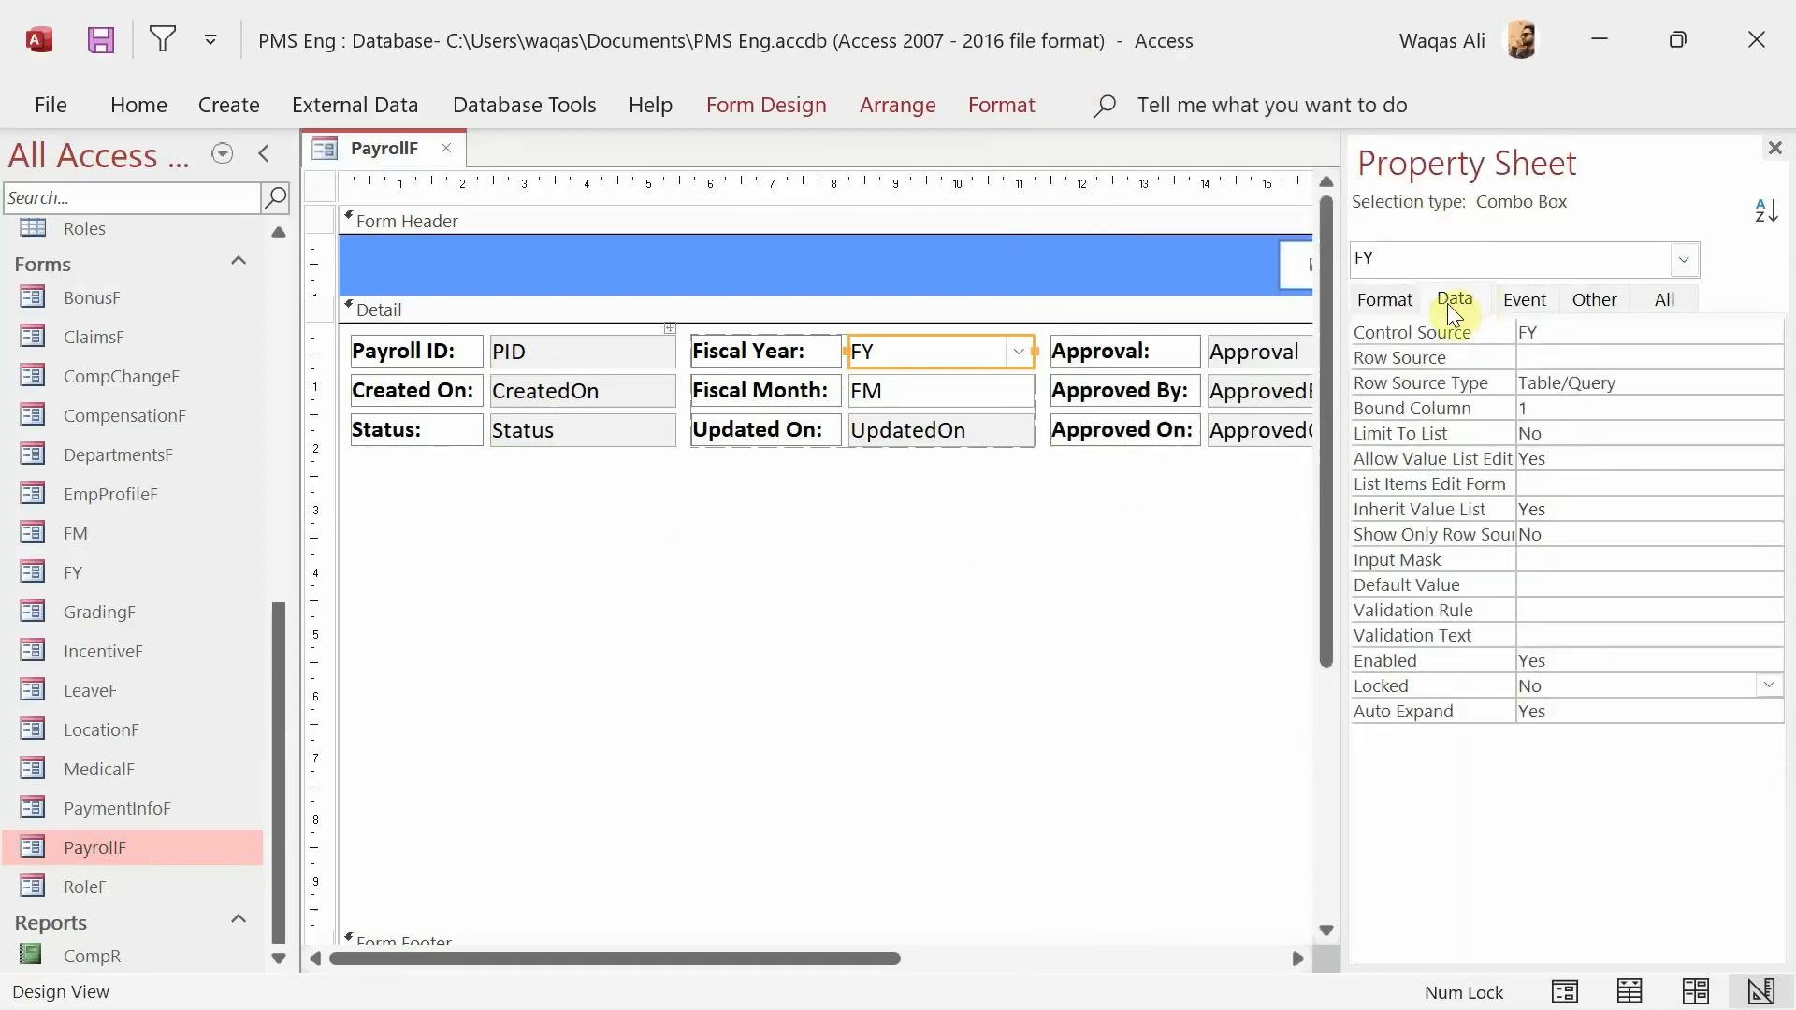
- Build the FY combo box's row source query from the FY table with the ID and FY fields, then save and close it
left_click(1543, 361)
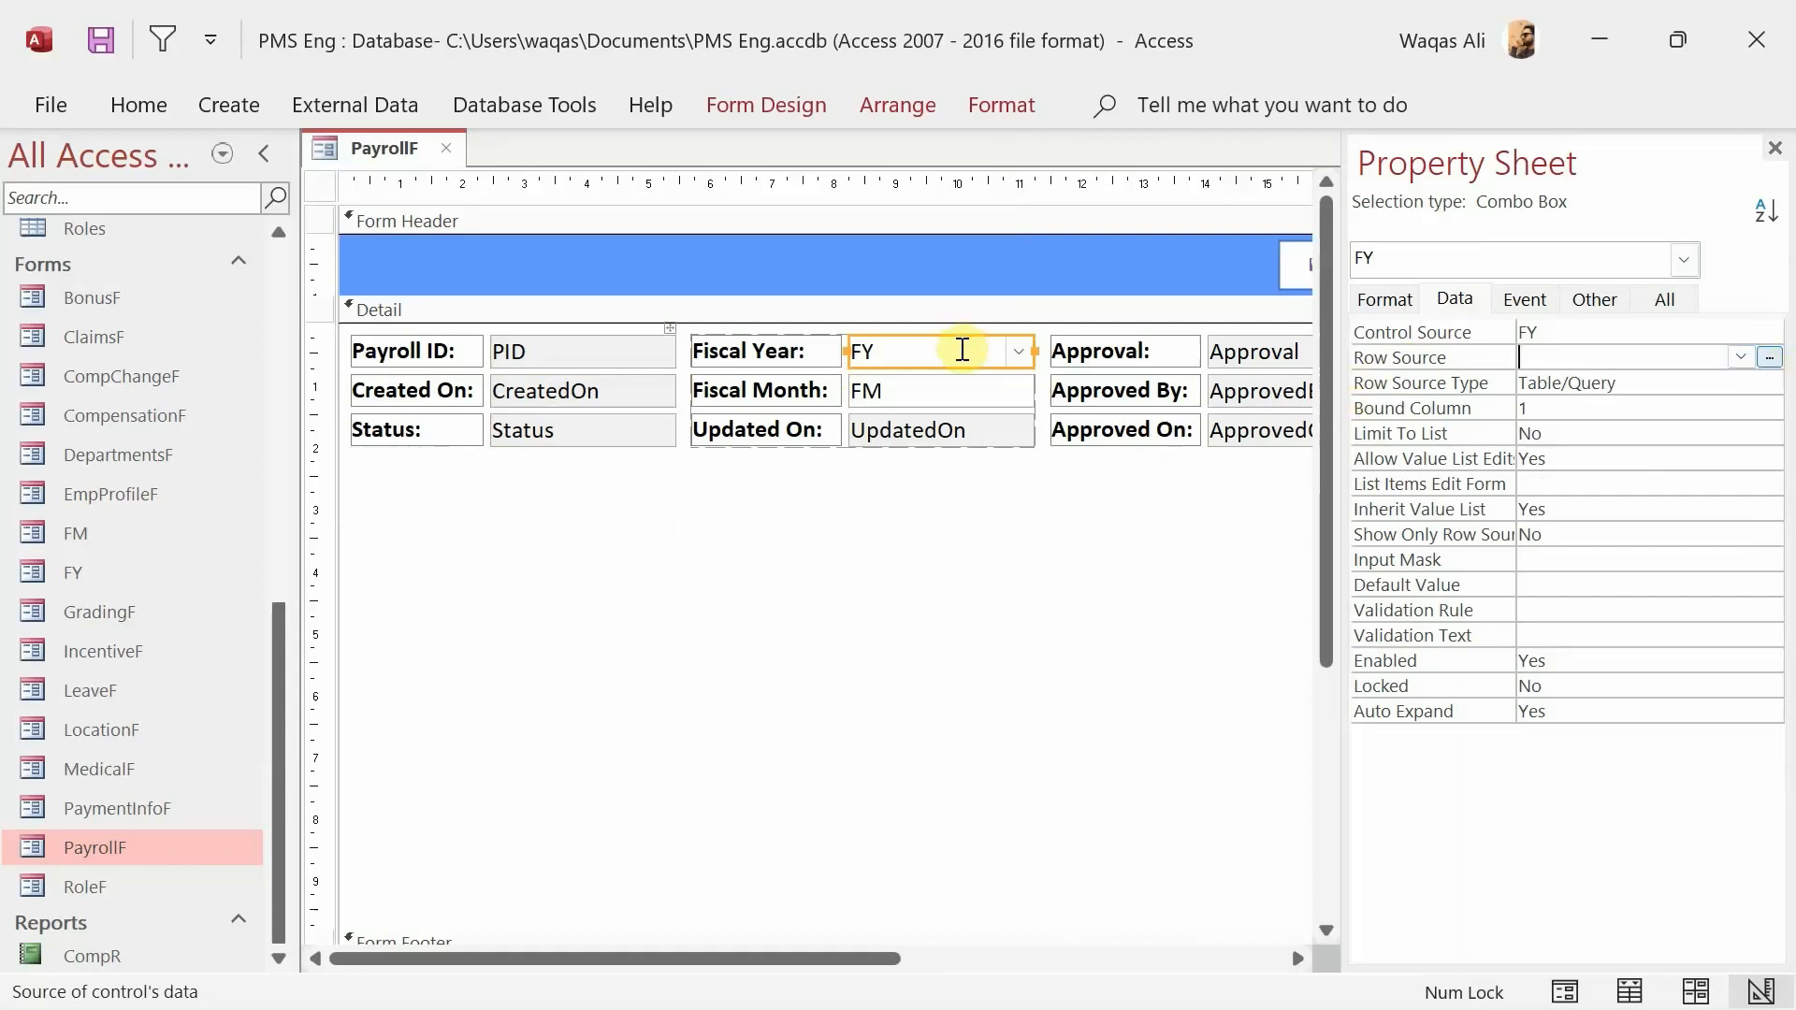
left_click(1772, 363)
left_click(1380, 312)
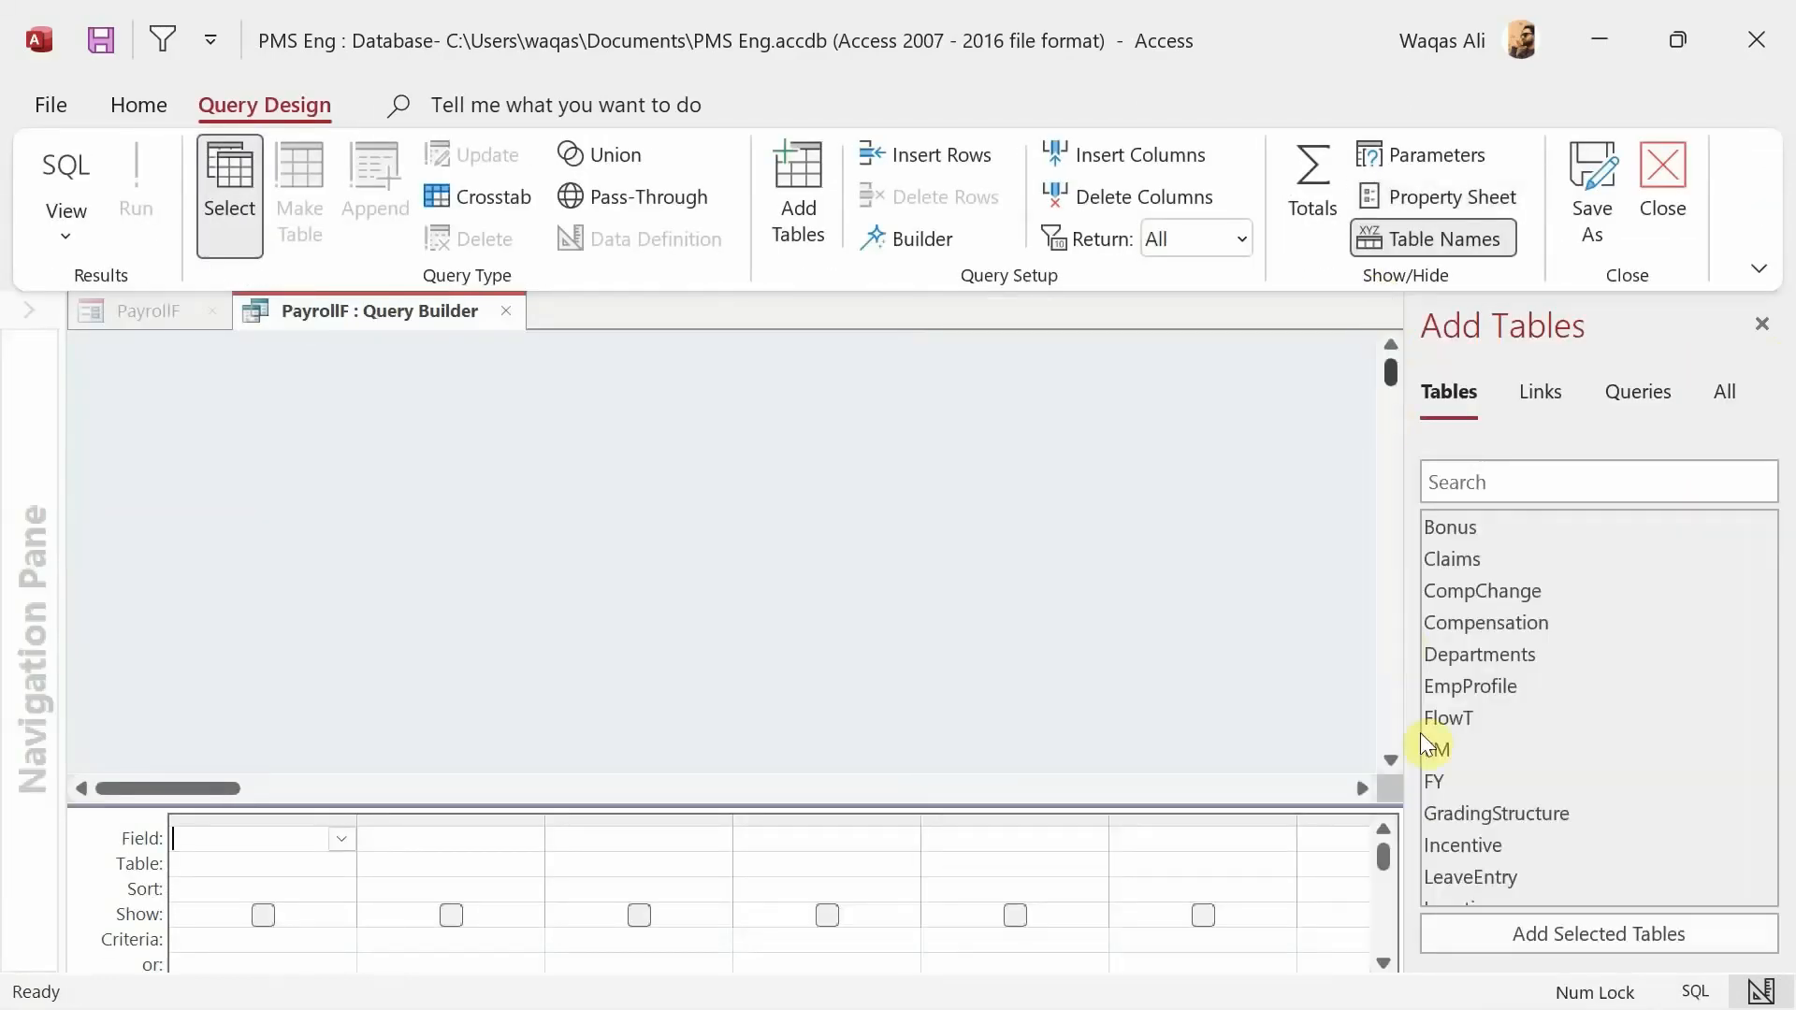
double_click(1442, 771)
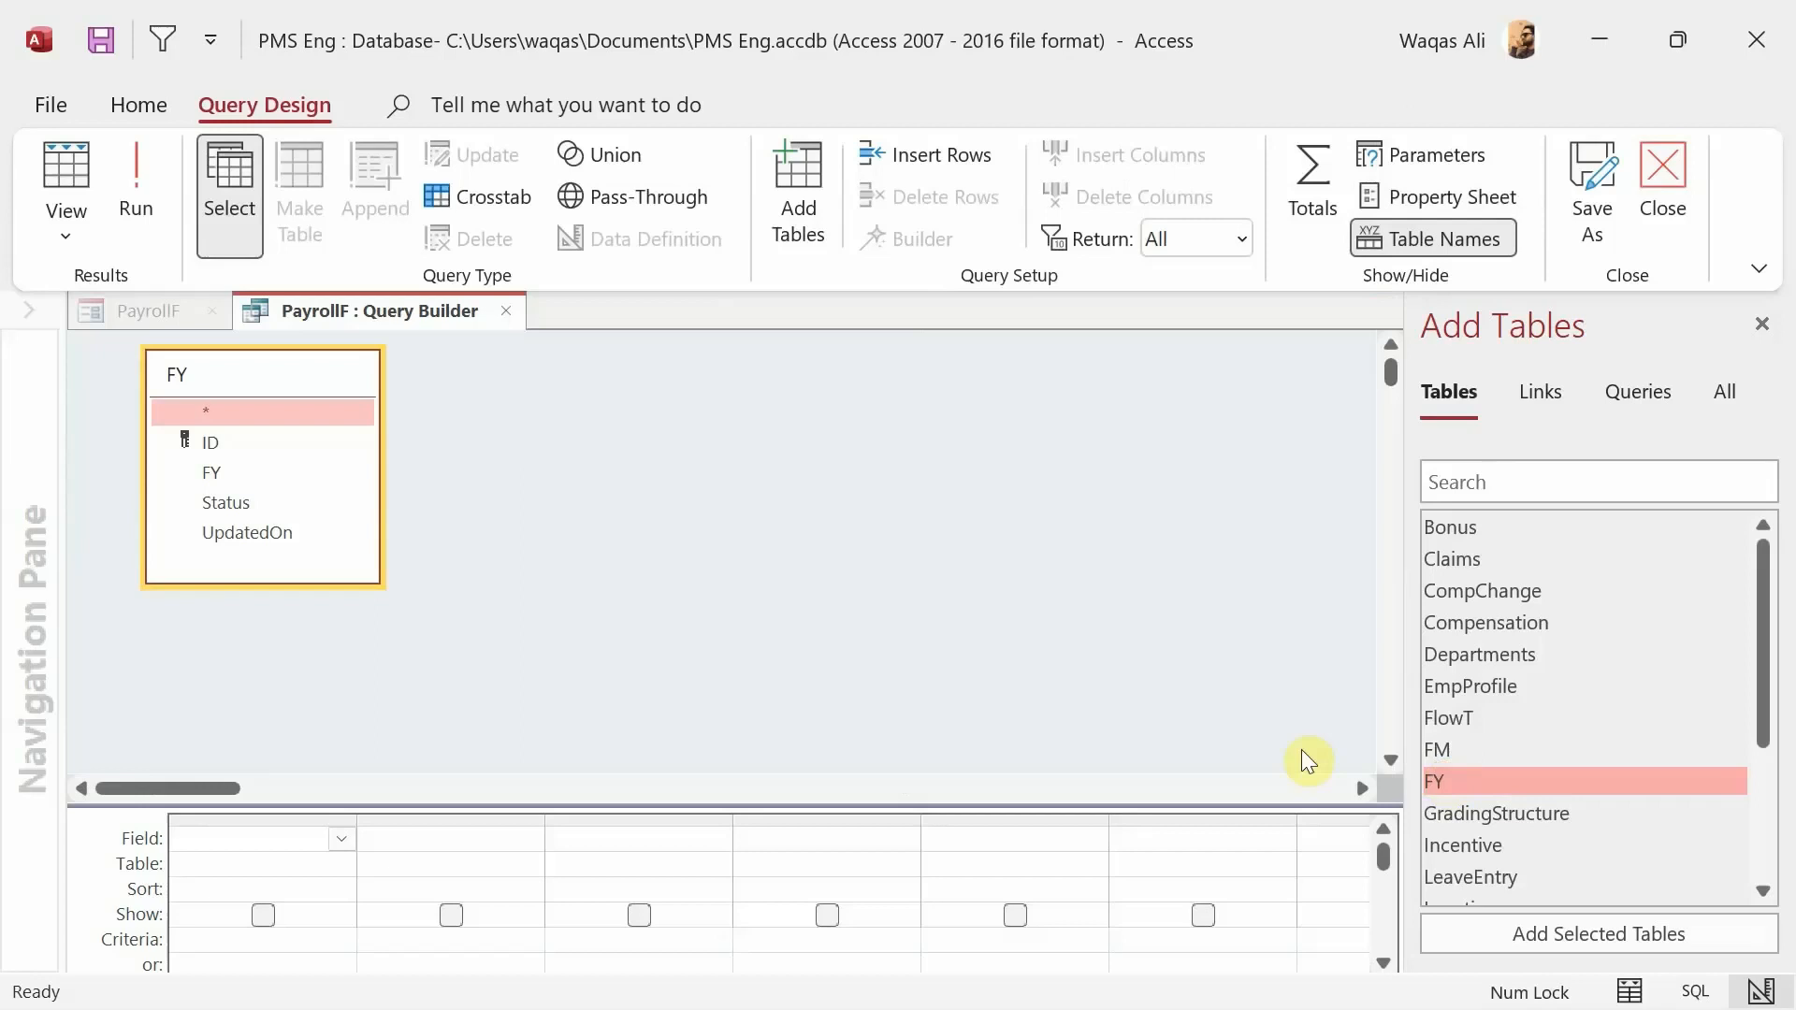
left_click(209, 439)
double_click(209, 439)
double_click(211, 472)
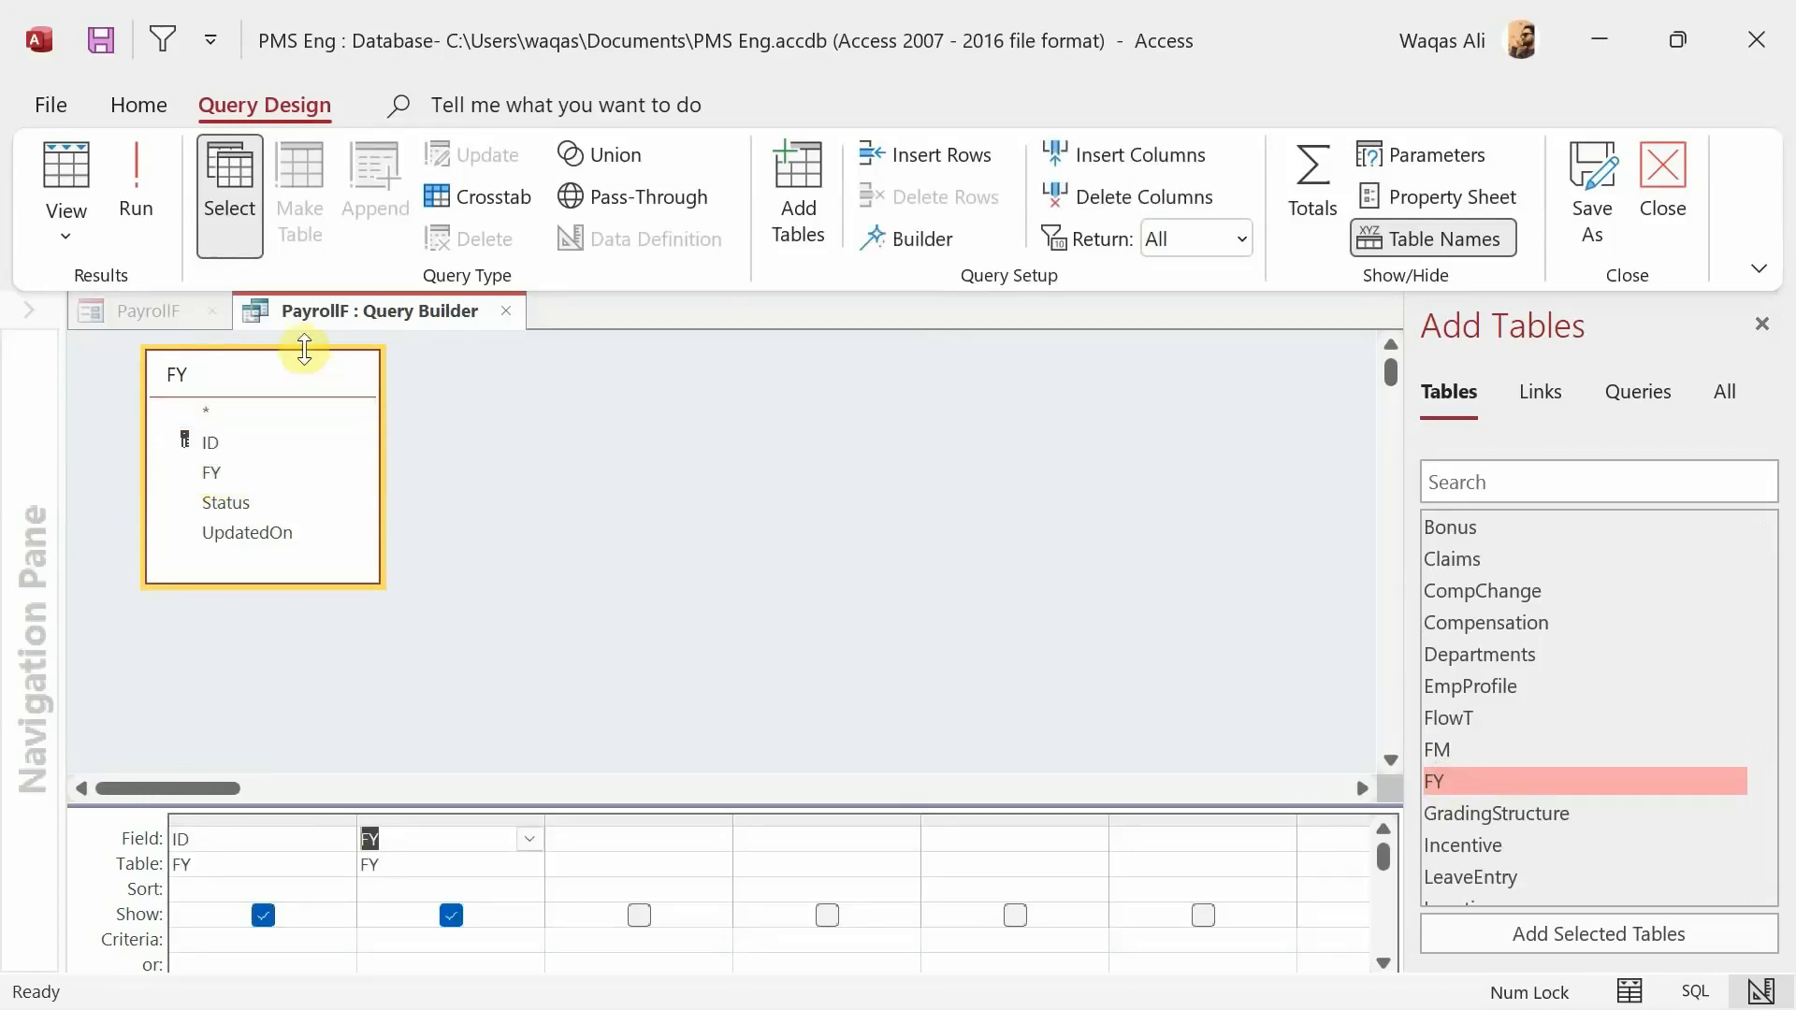
right_click(335, 311)
left_click(397, 337)
left_click(508, 309)
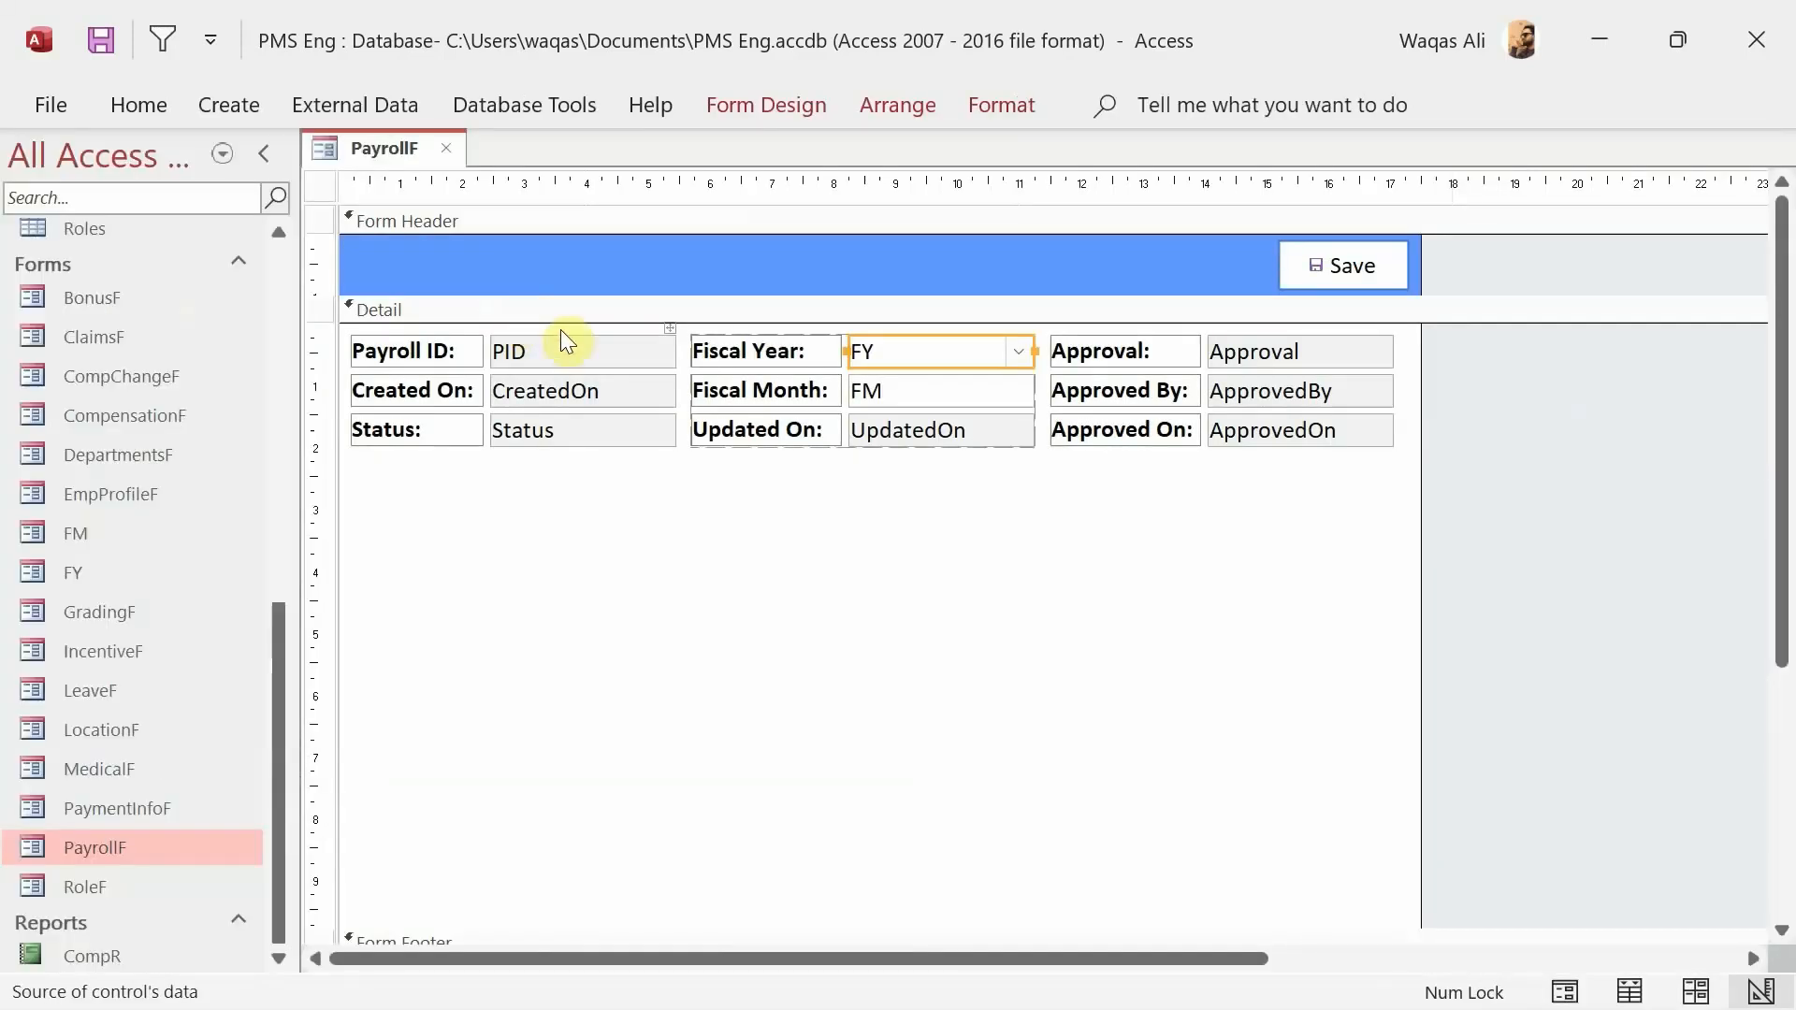
- Set the FY combo box's Column Count to 2 and its Column Widths to 0cm;1cm
left_click(790, 105)
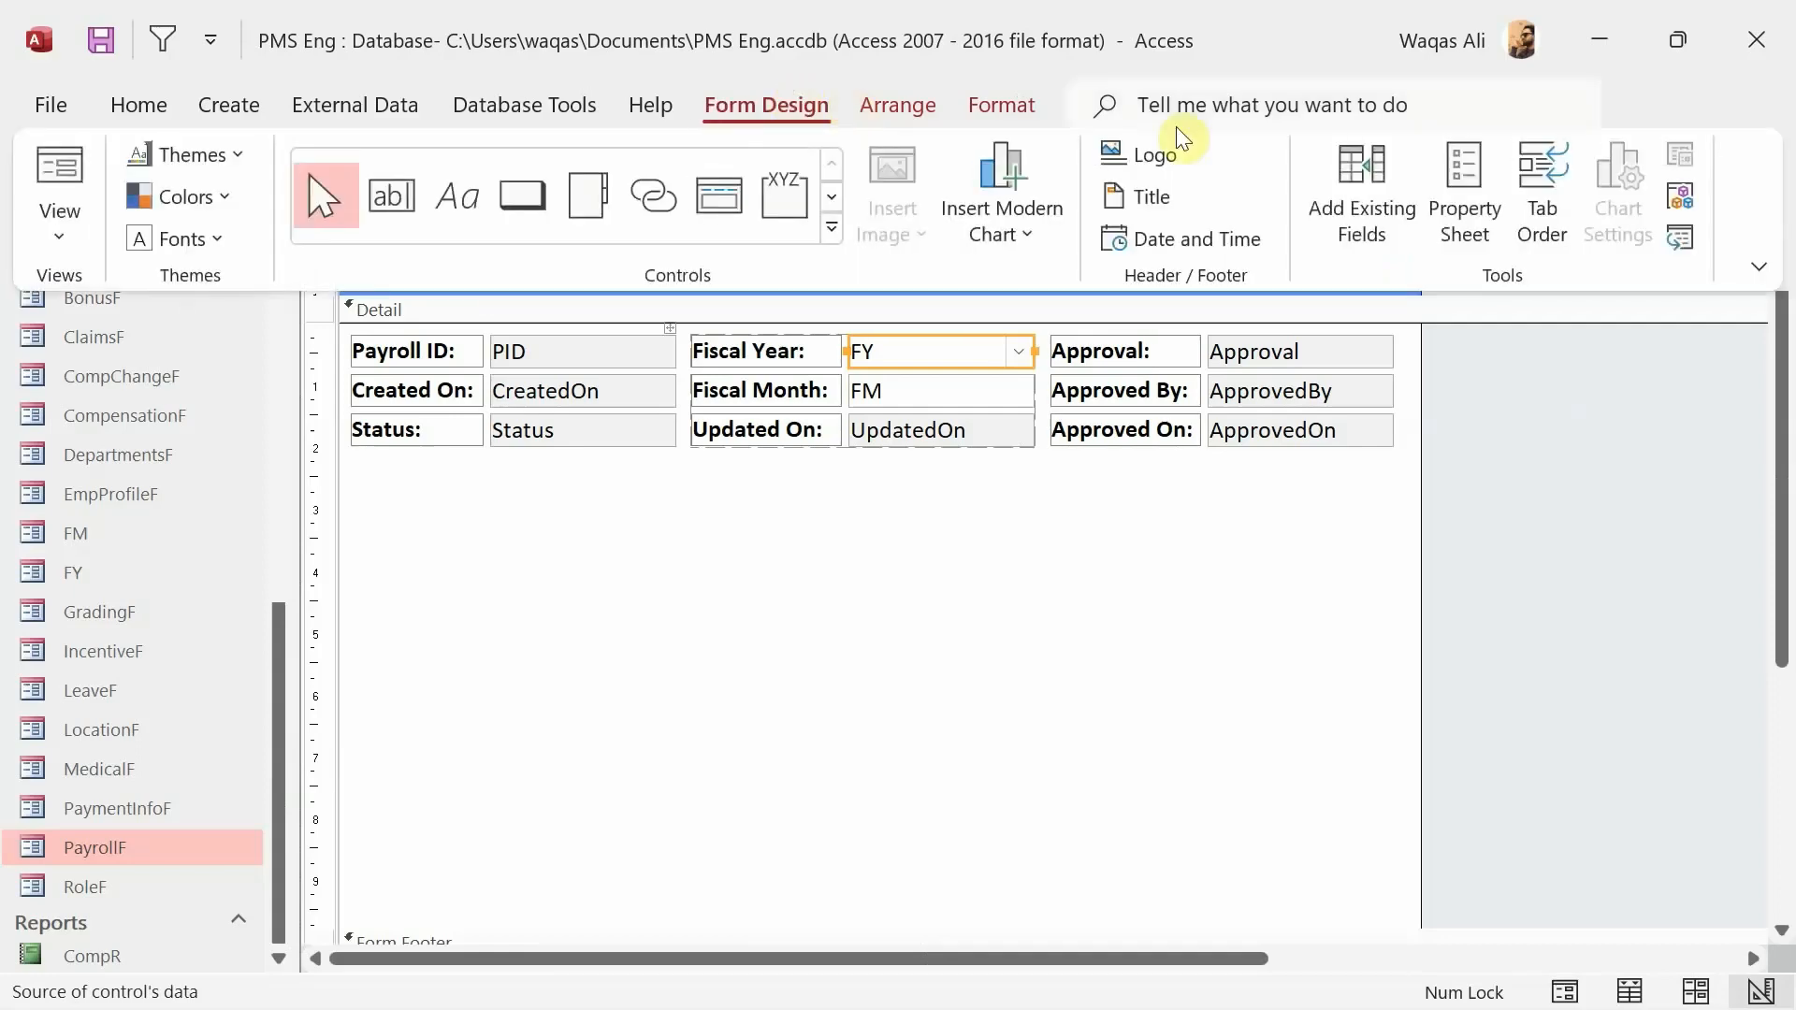
left_click(1429, 187)
left_click(1400, 298)
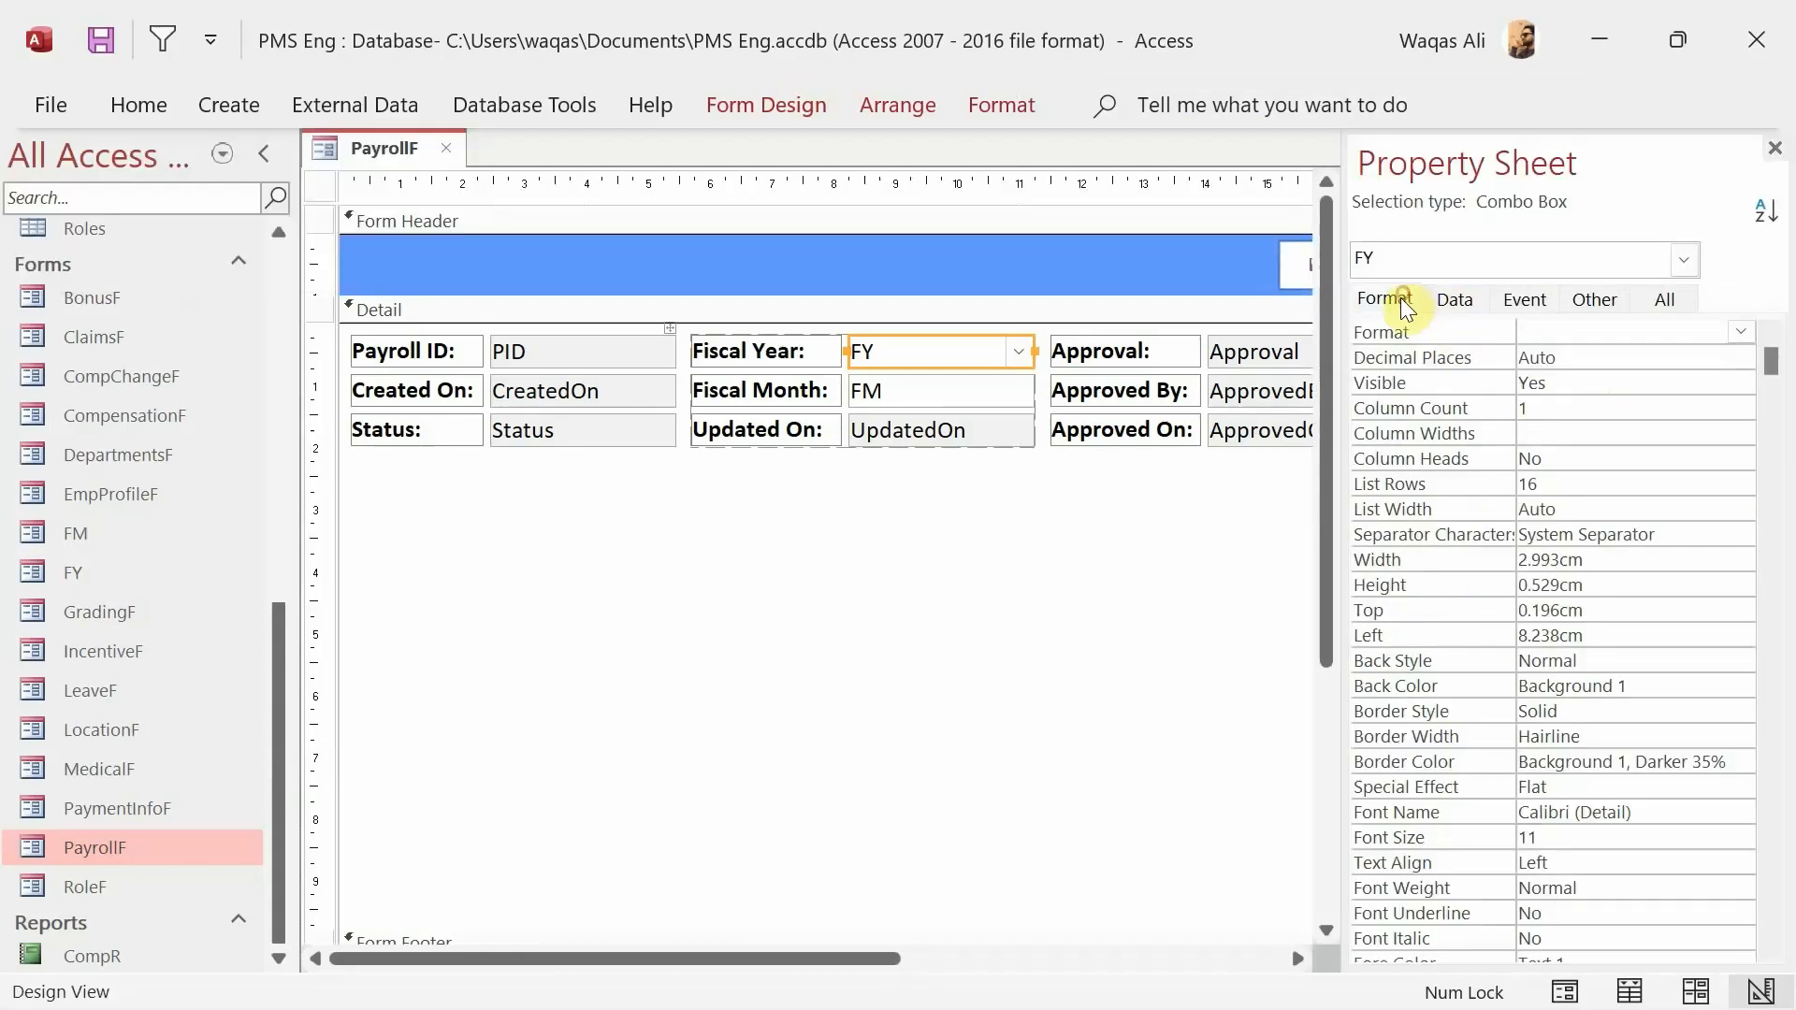
double_click(1530, 409)
type("2")
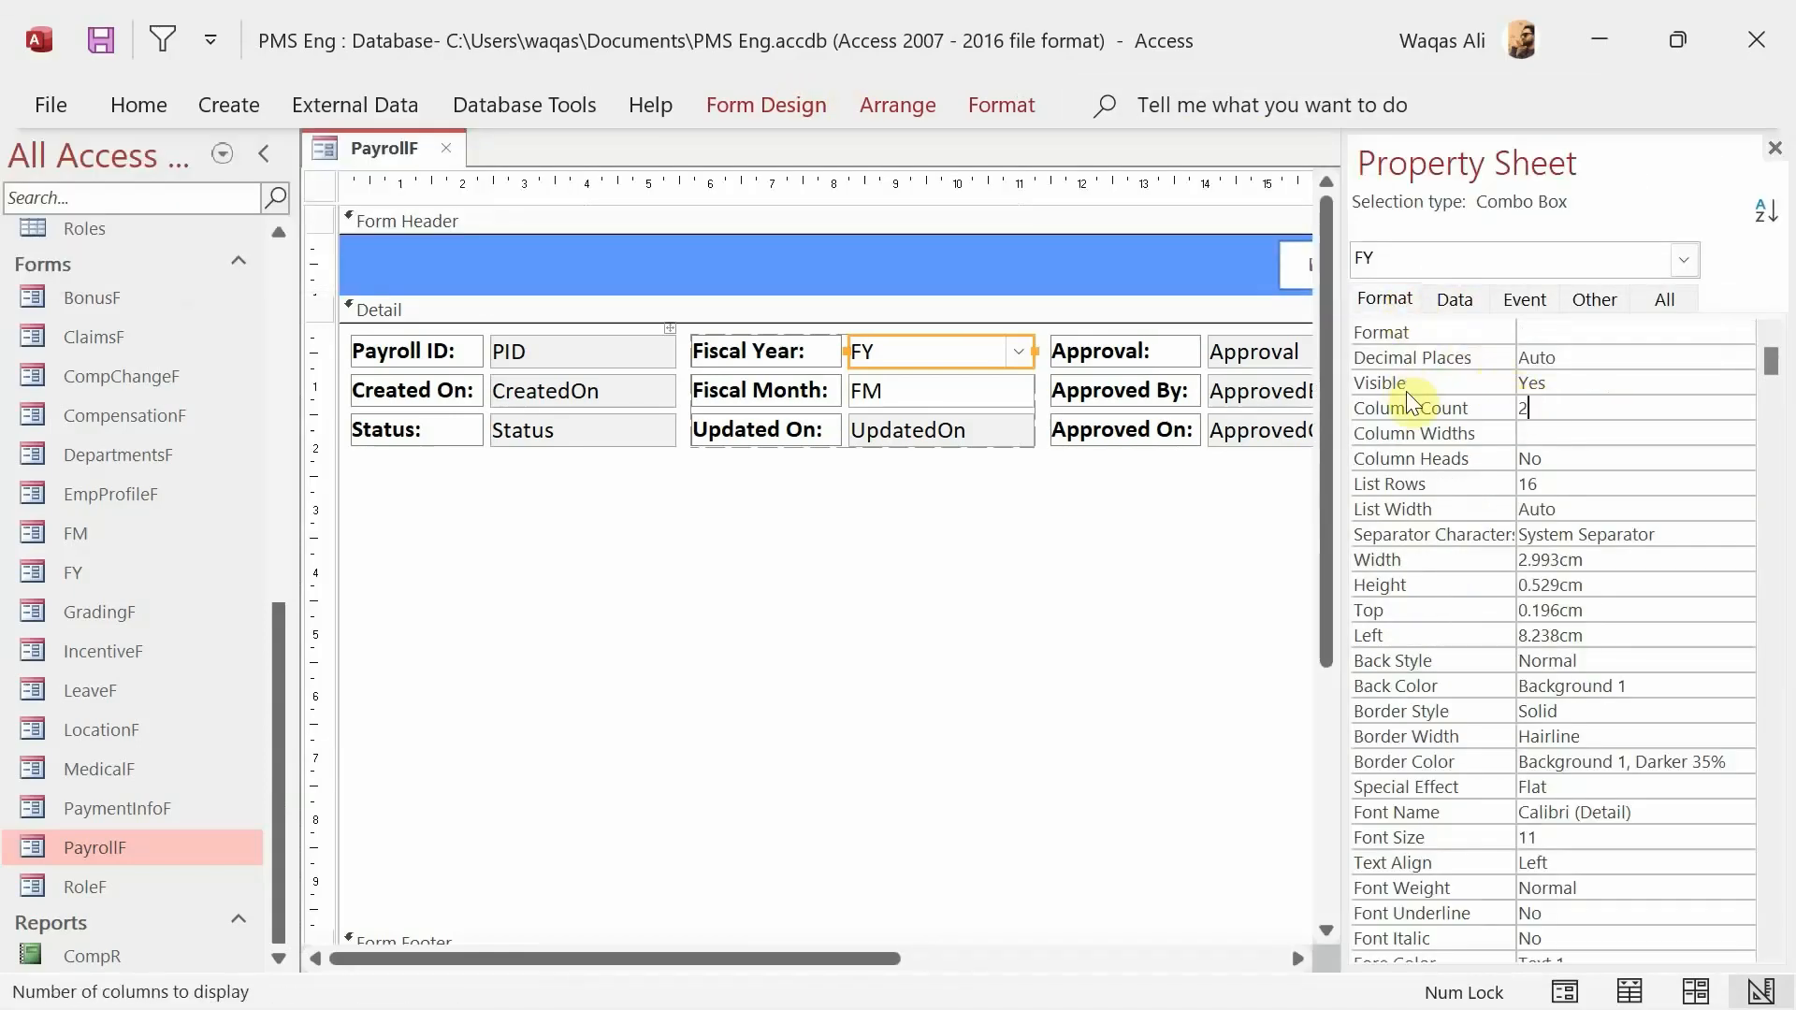
key("Return")
type("0cm;1")
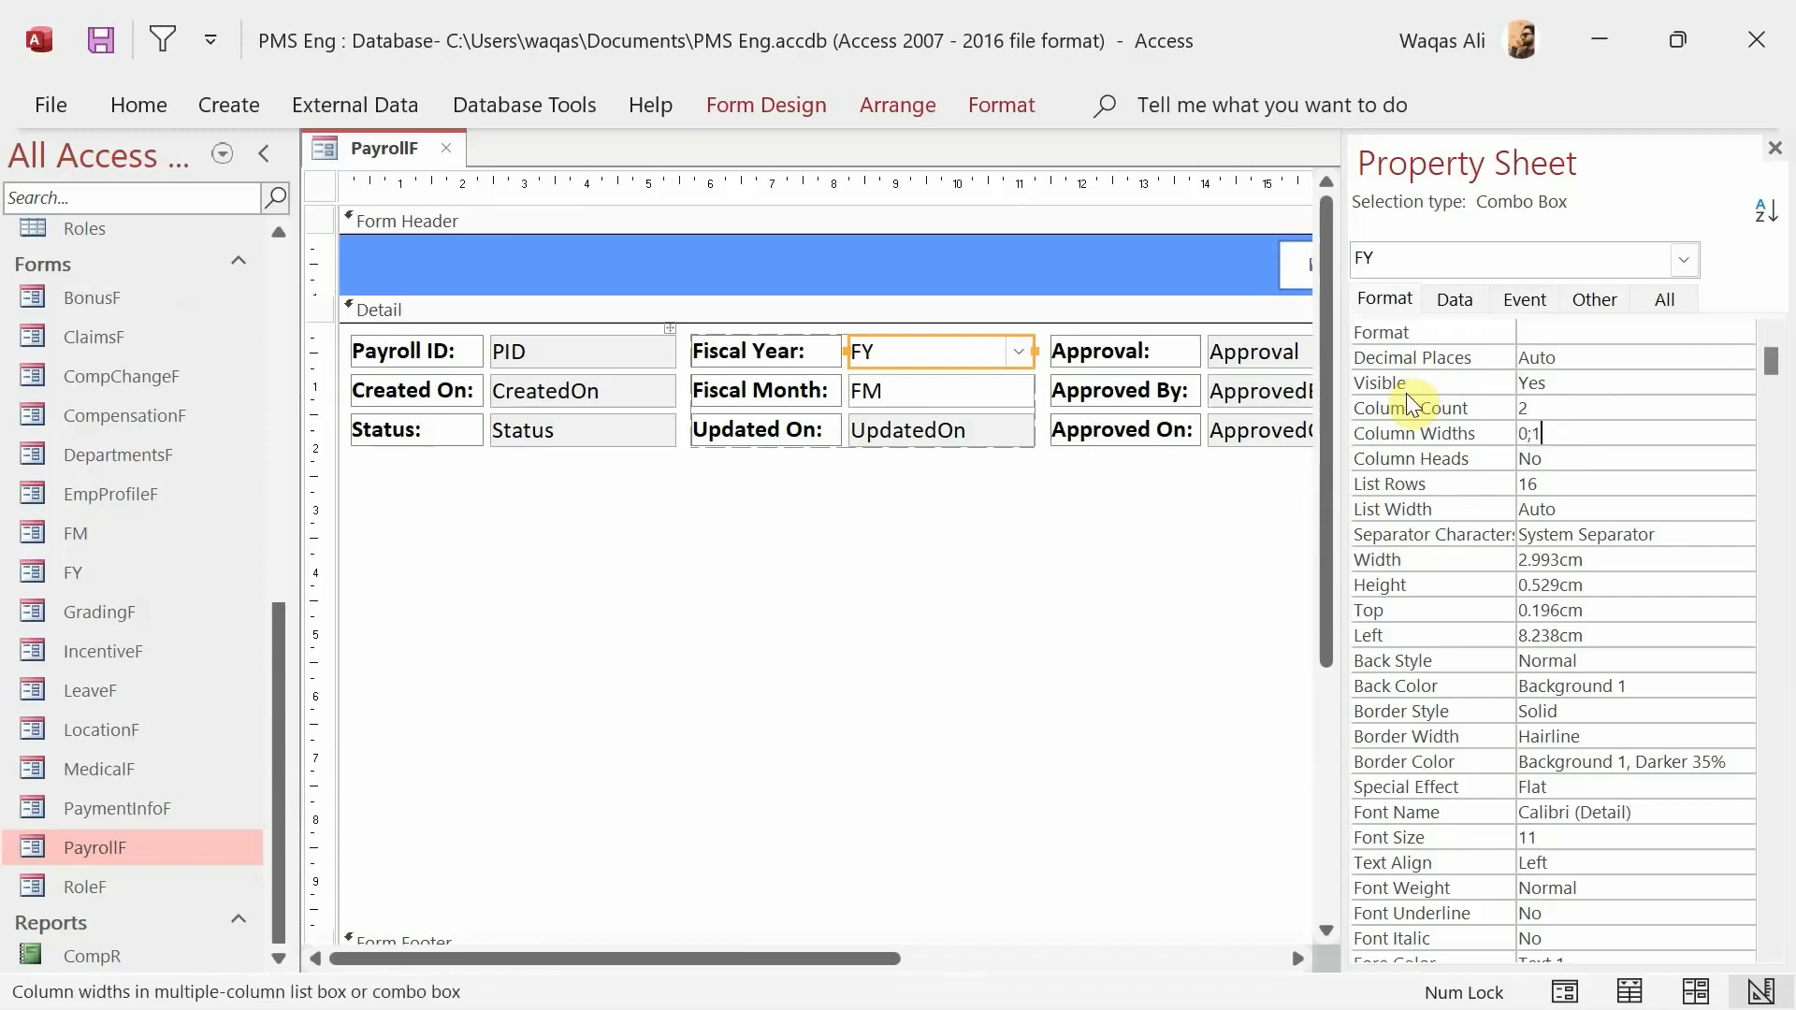
key("Return")
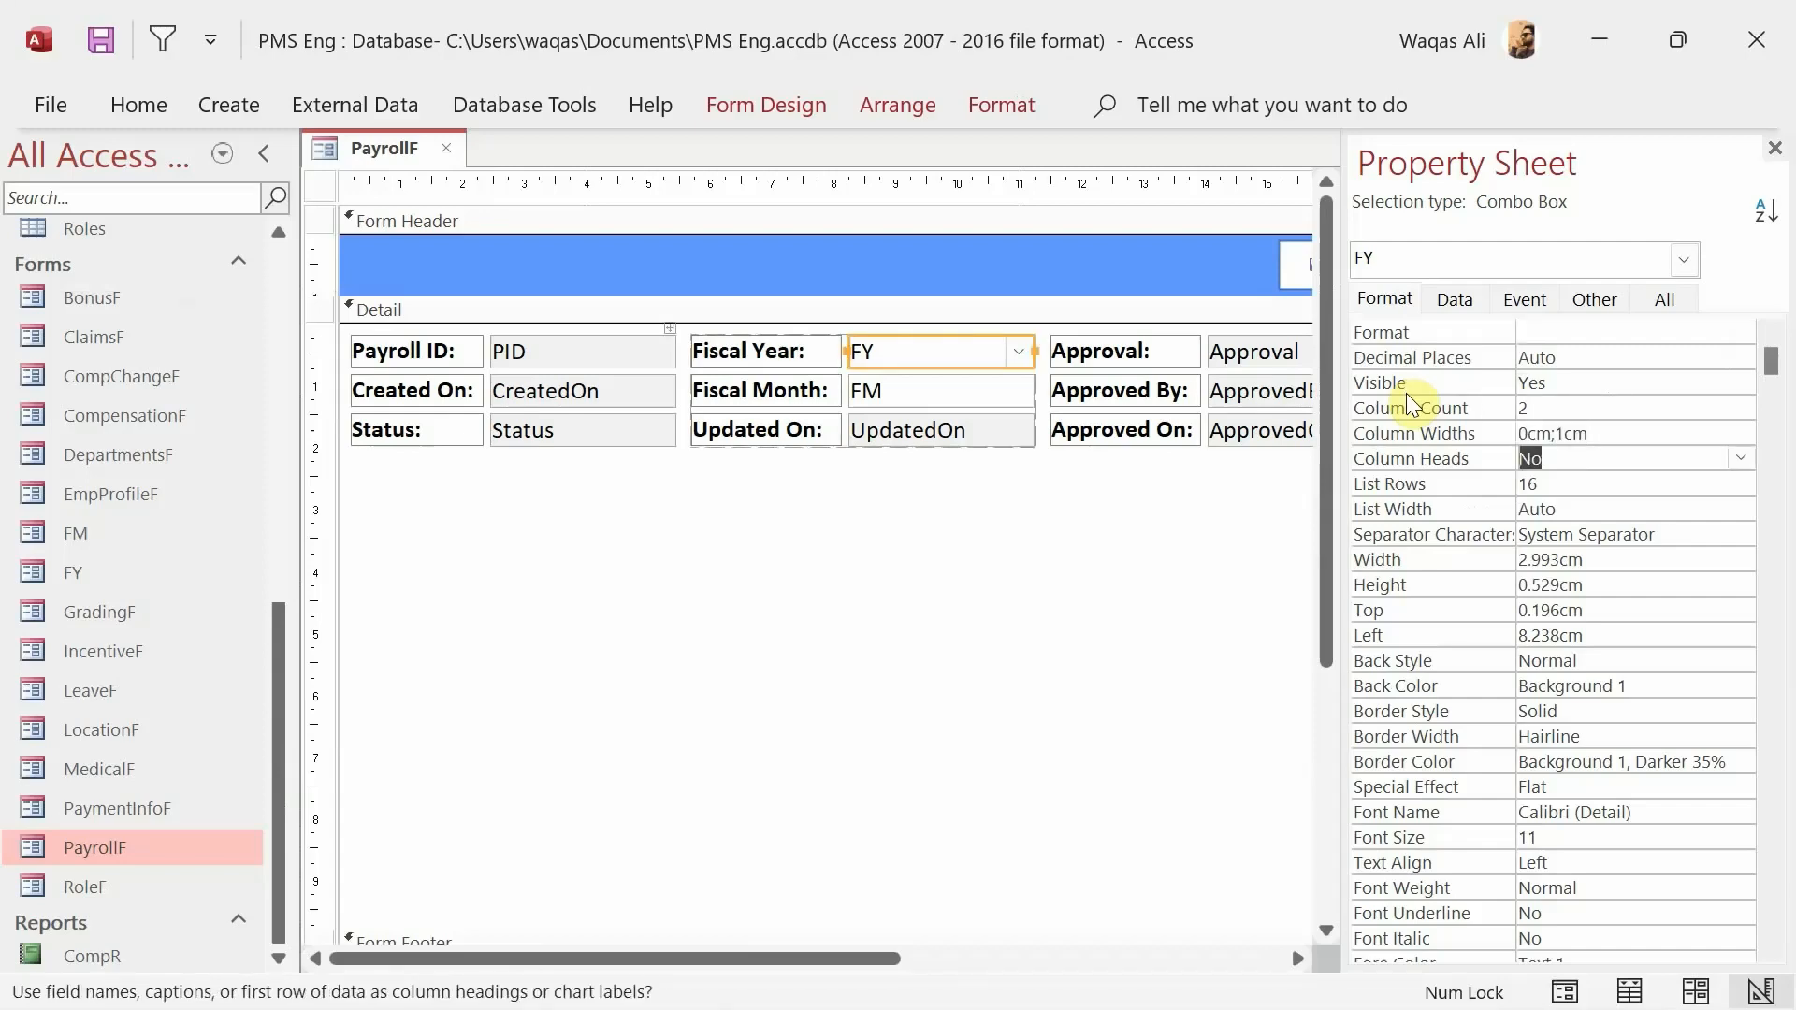
- Change the FM text box beside the Fiscal Month label to a combo box and show its data properties
left_click(1002, 395)
right_click(1003, 393)
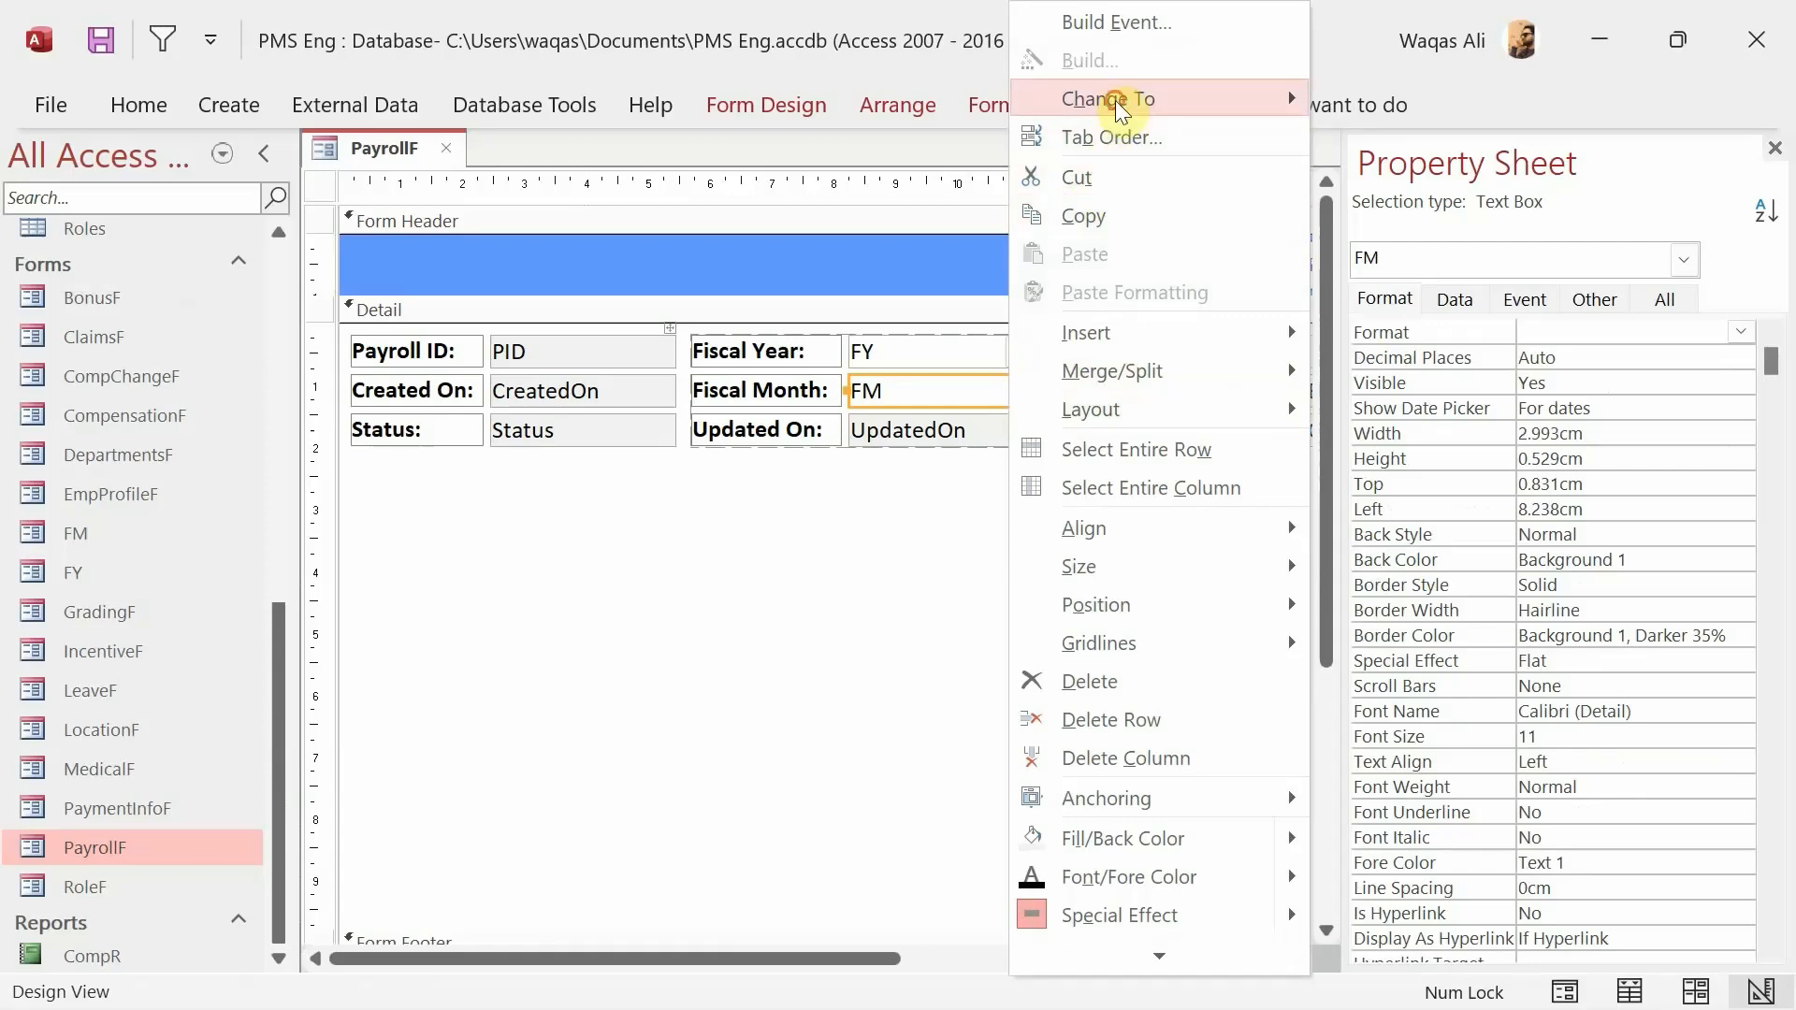
mouse_move(1120, 110)
left_click(1459, 218)
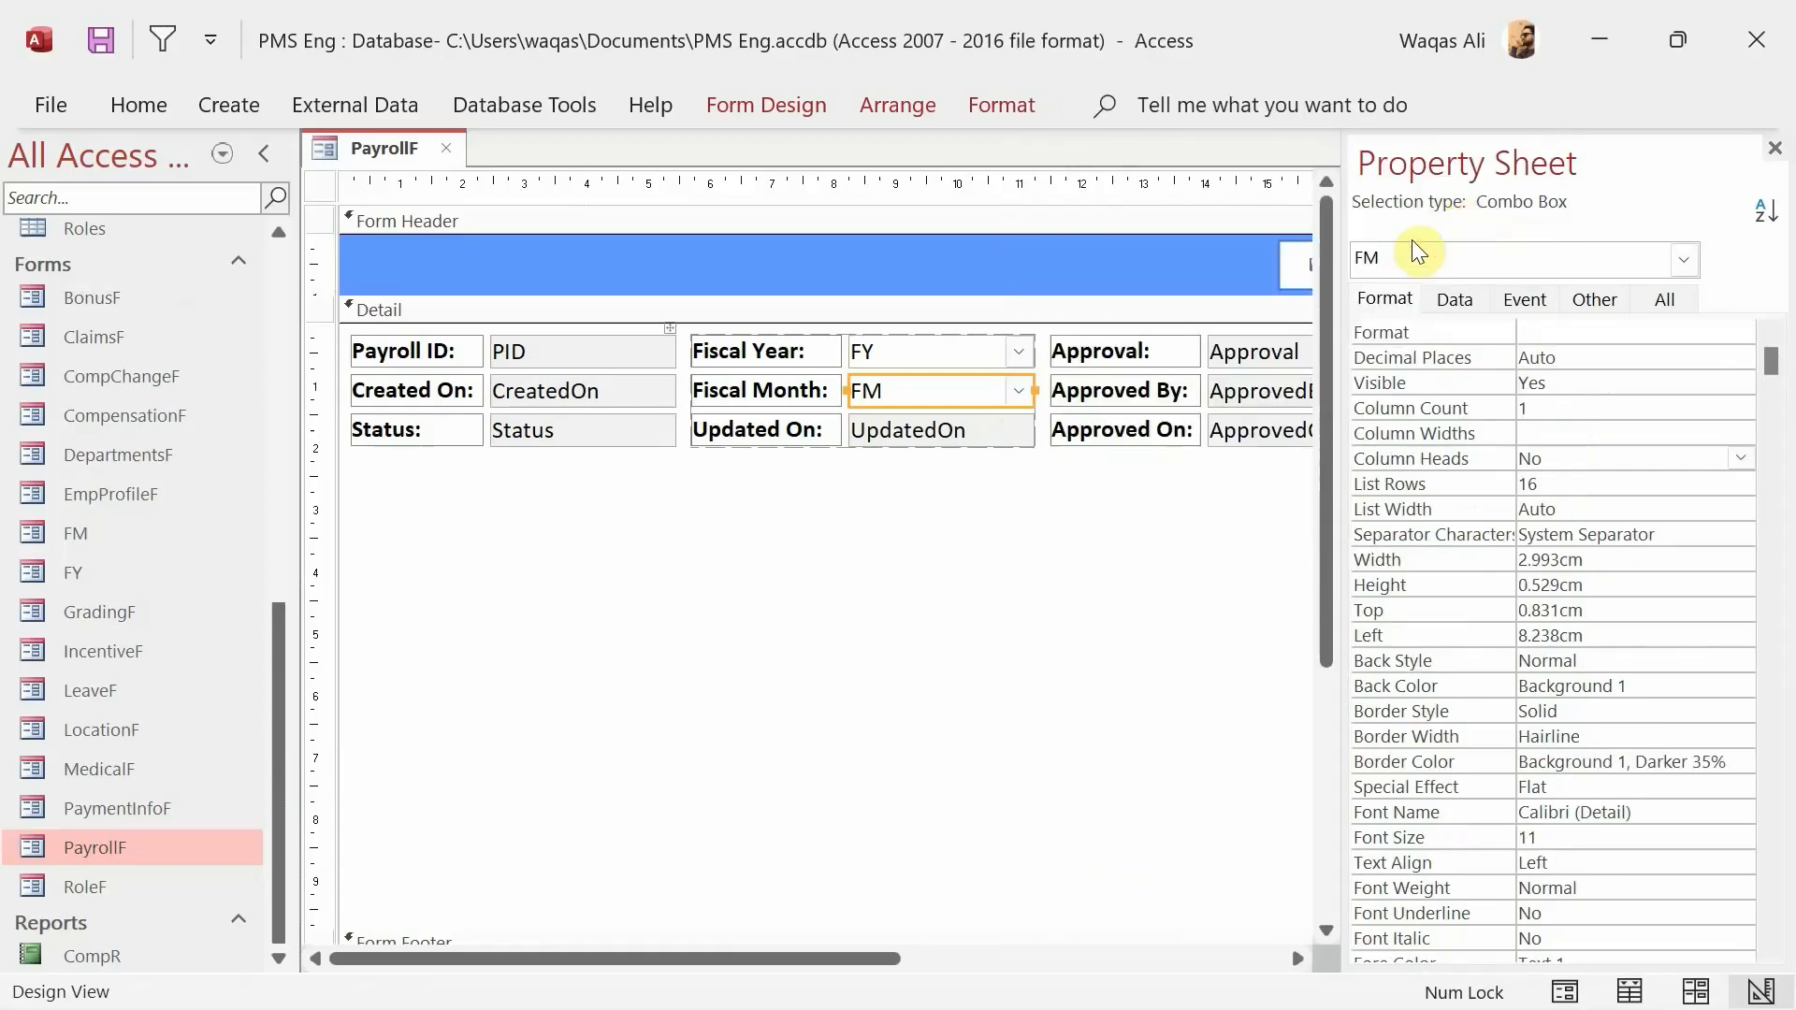
left_click(1454, 299)
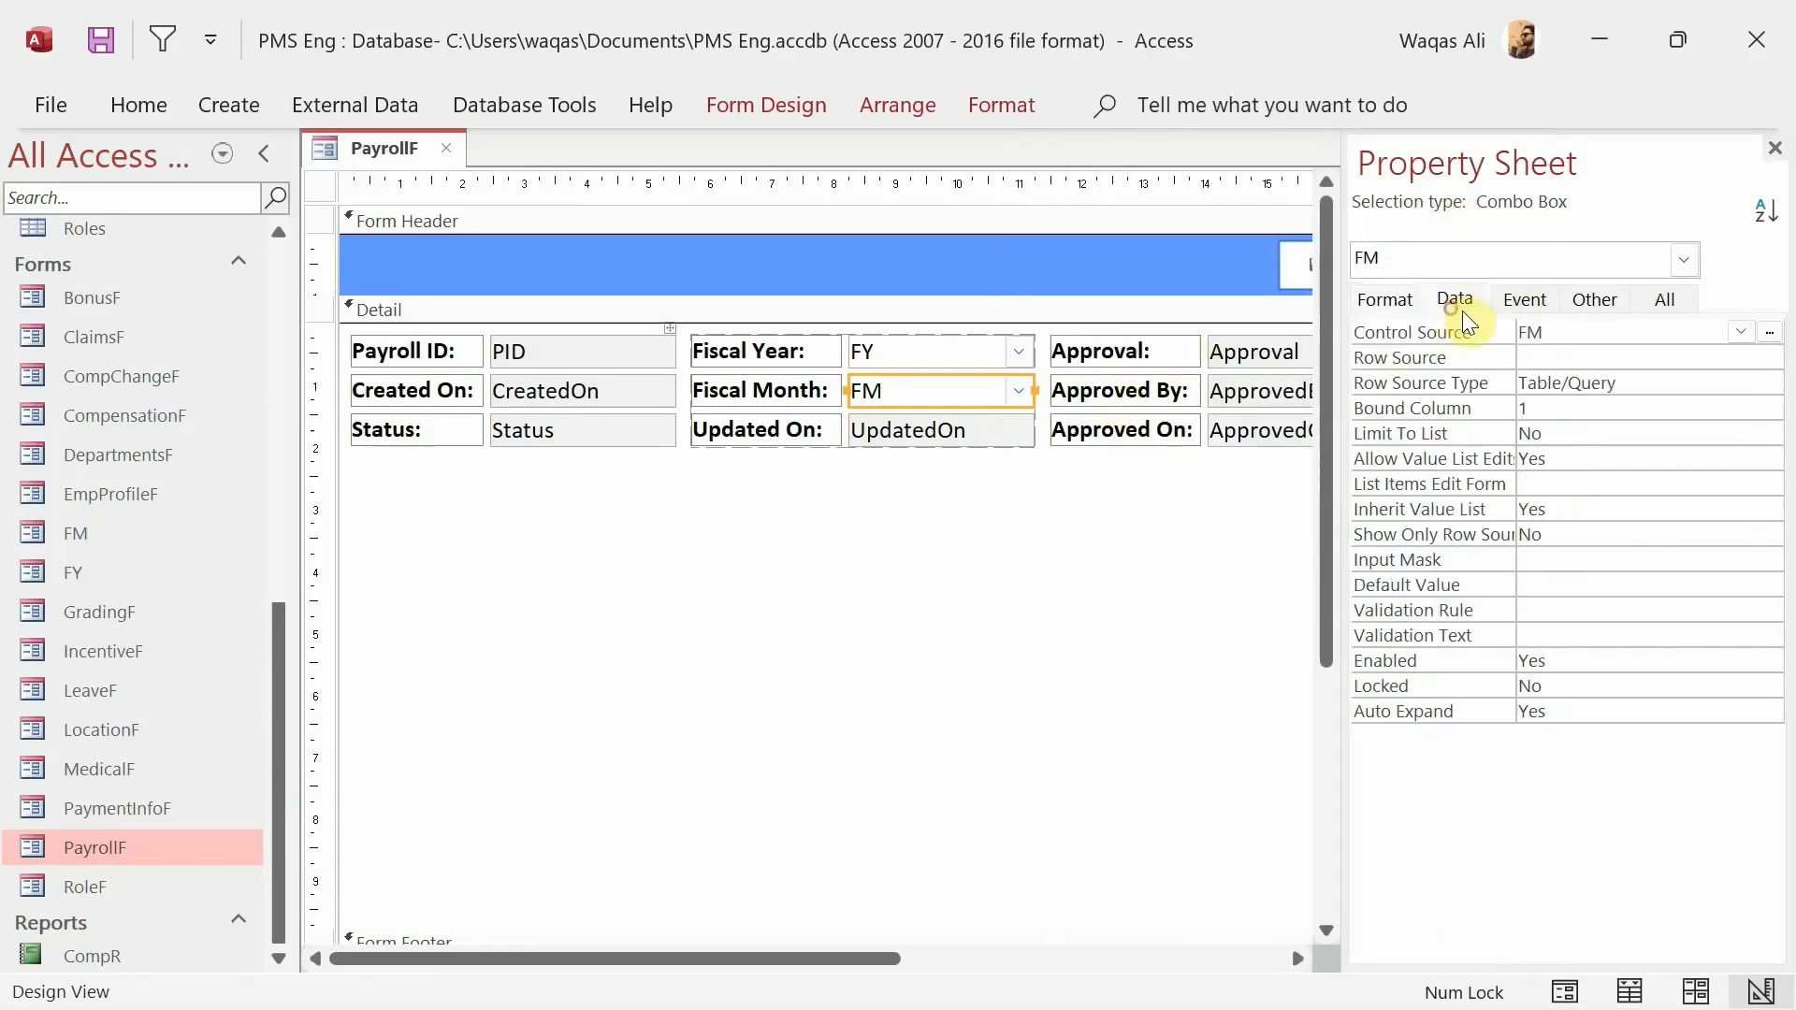
- Build the FM combo box's row source query from the FM table with the ID and FM fields, run it, then save and close it
left_click(1590, 358)
left_click(1769, 361)
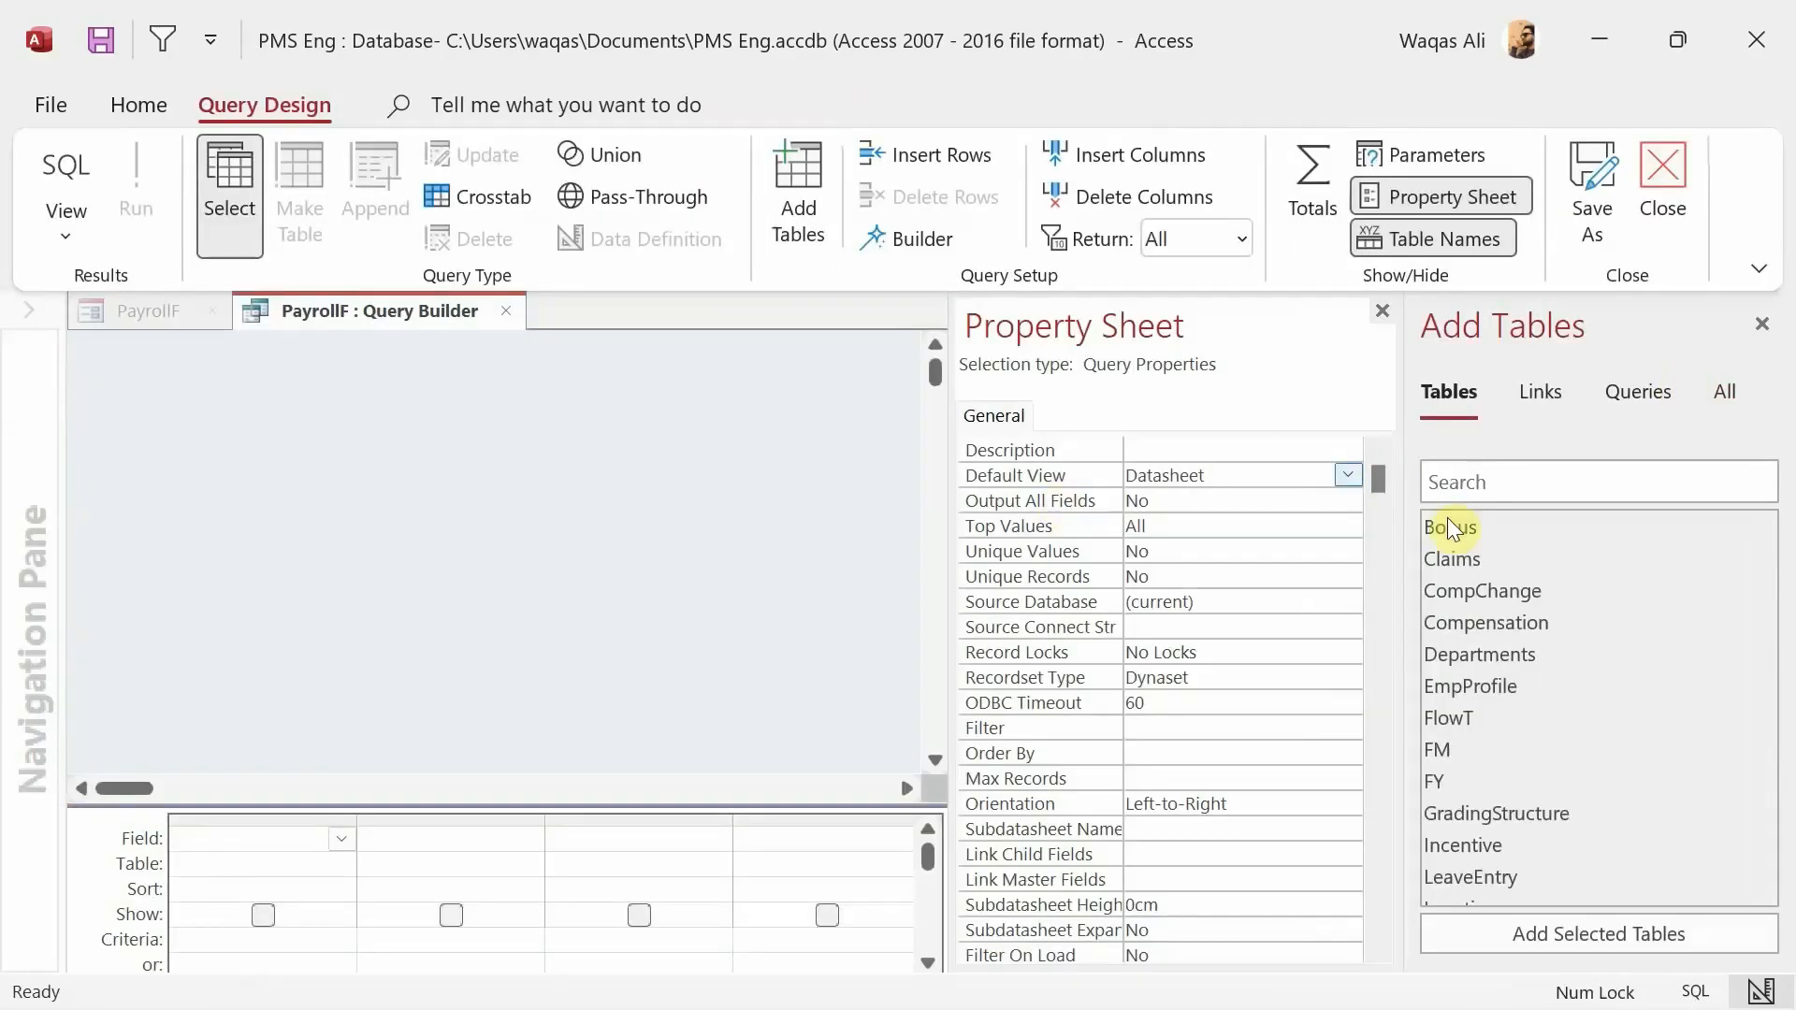
double_click(1510, 759)
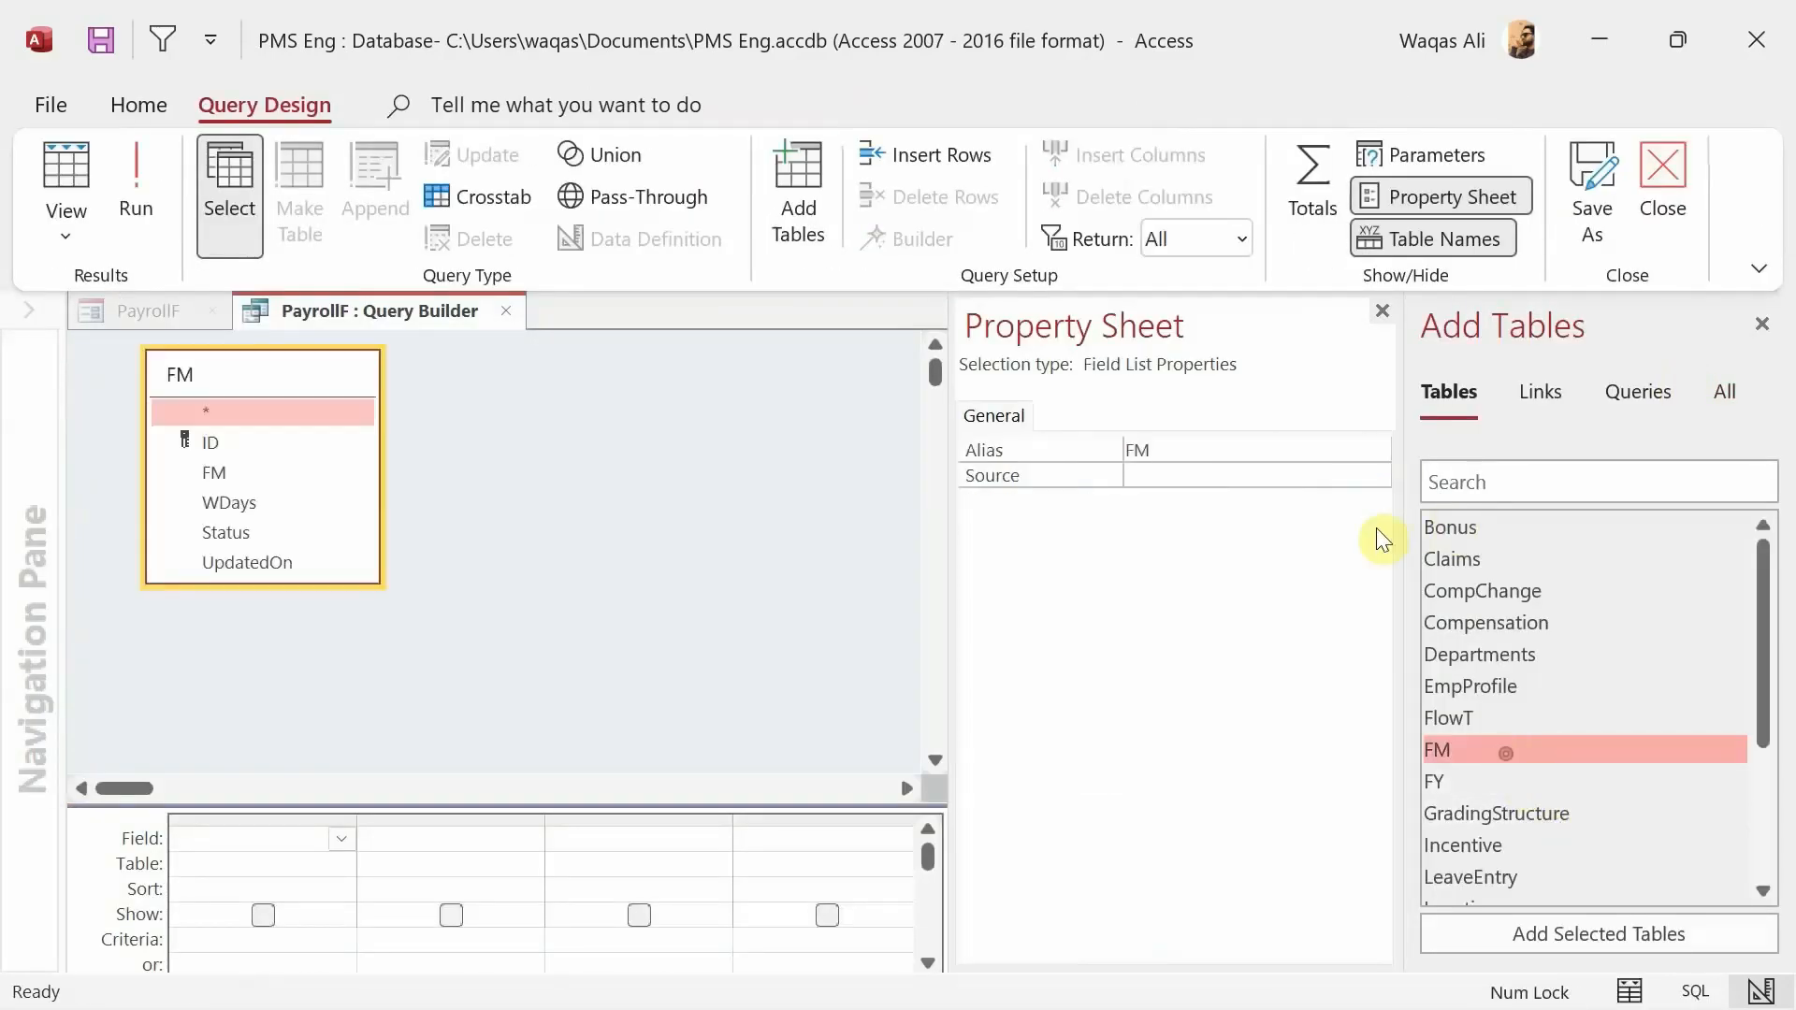
left_click(1381, 310)
double_click(213, 443)
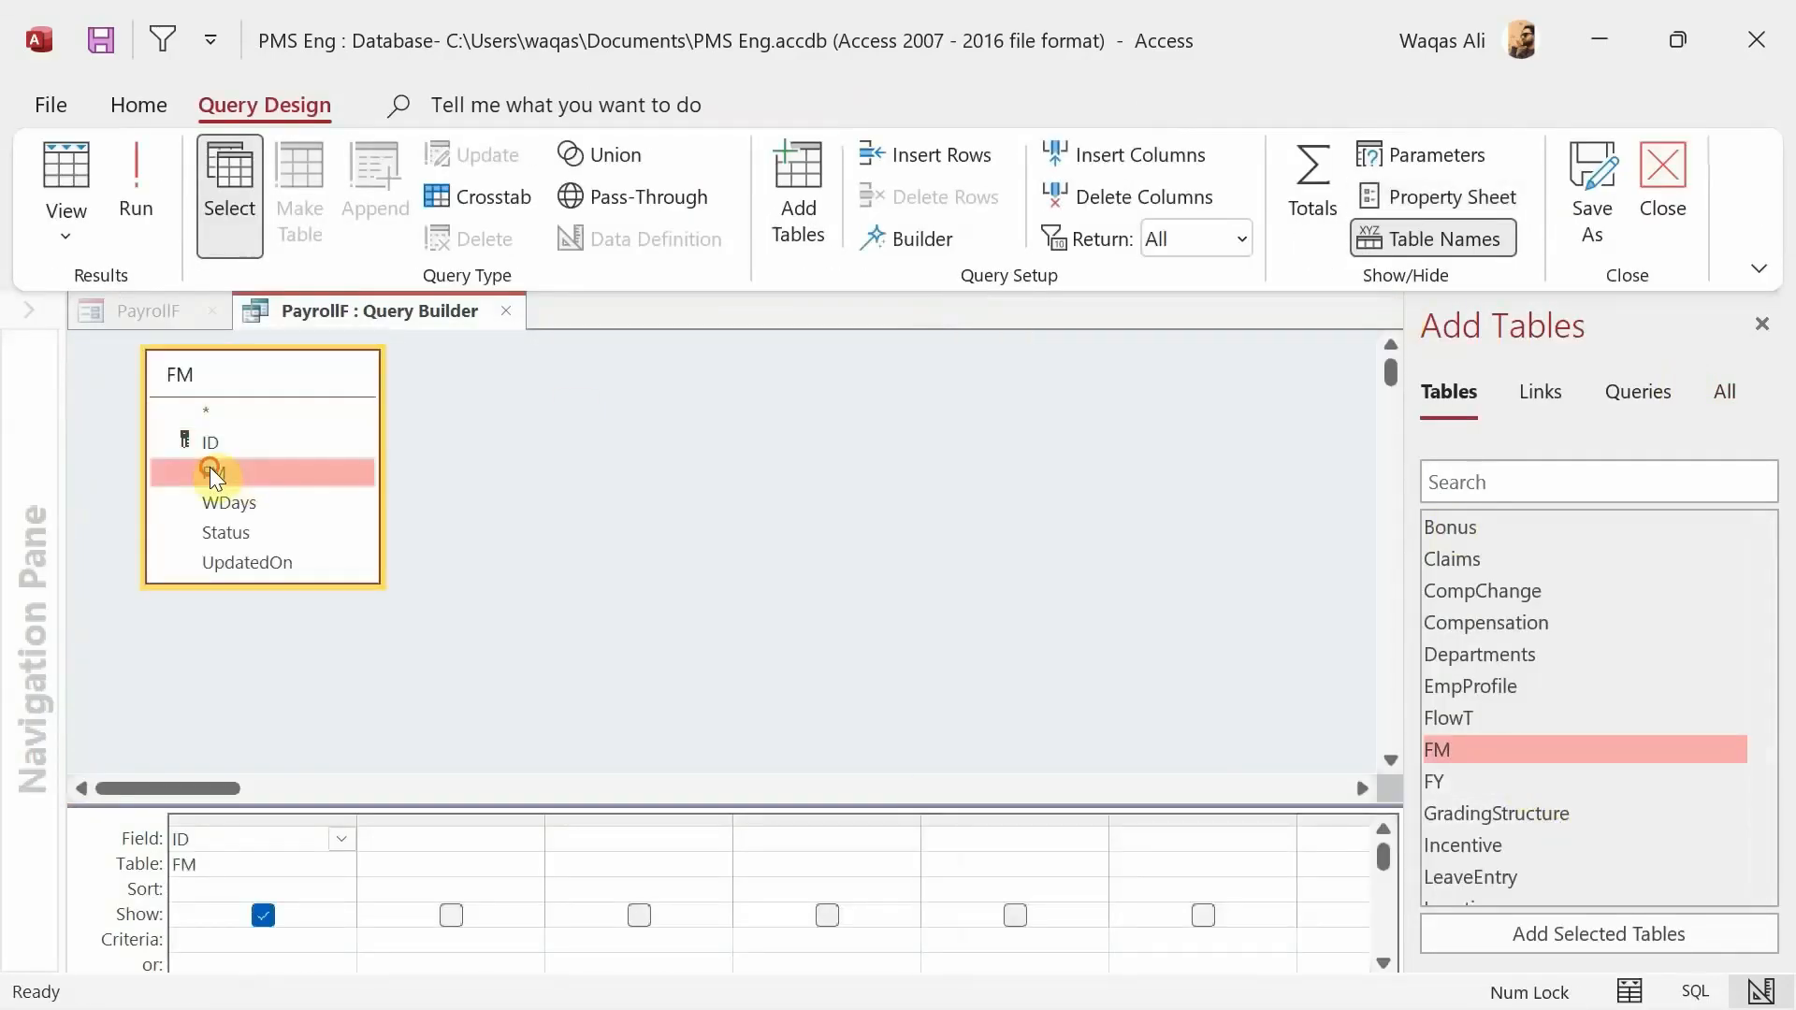
double_click(209, 468)
left_click(146, 215)
right_click(322, 310)
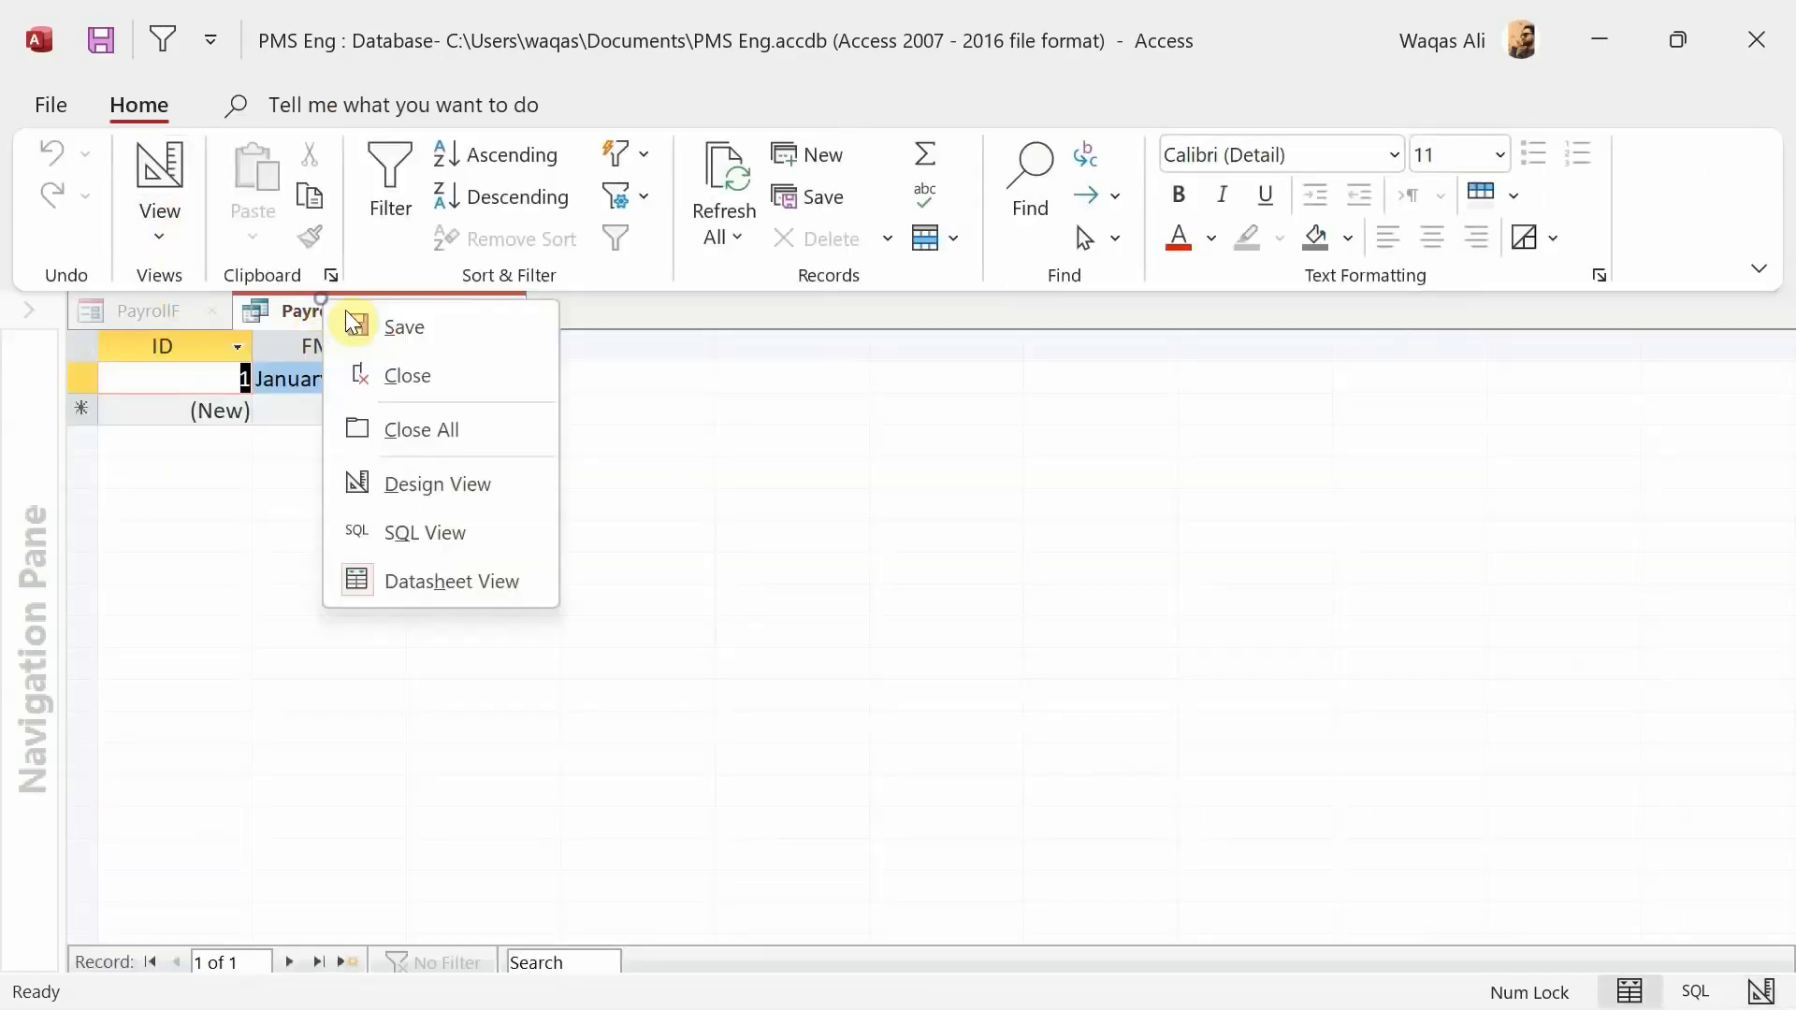
left_click(553, 301)
left_click(497, 311)
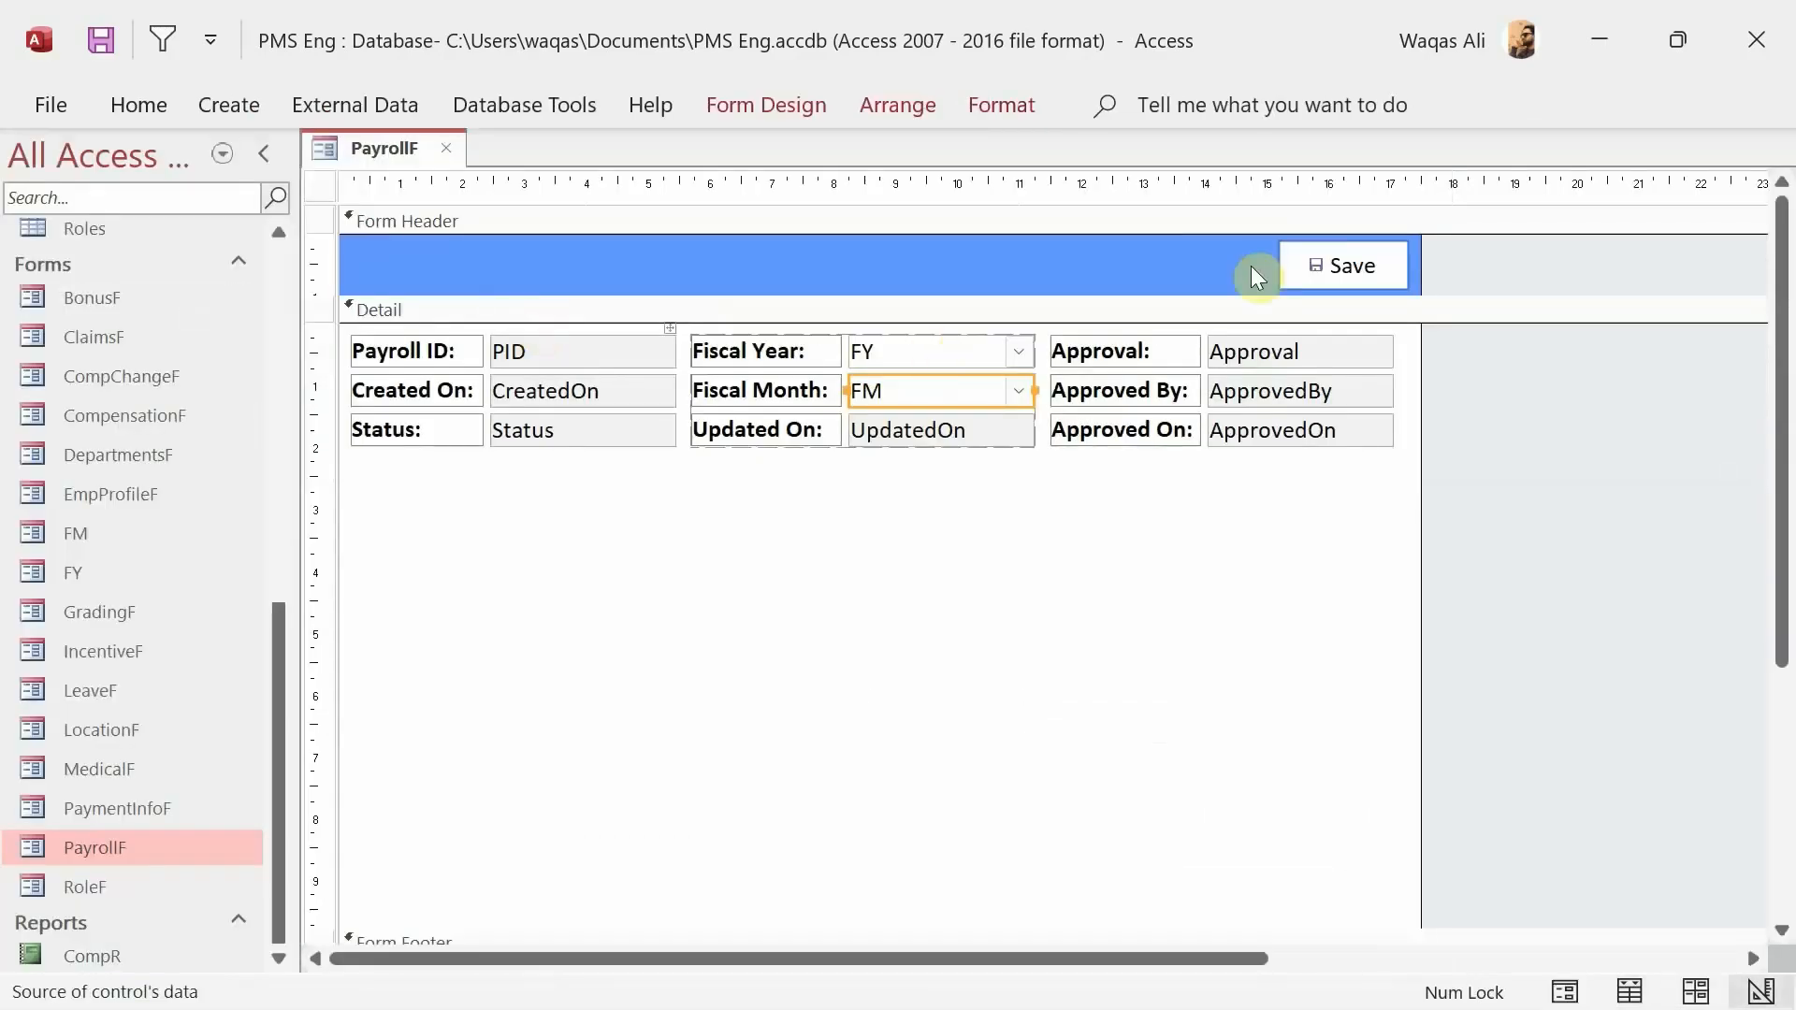
- Set the FM combo box's Column Count to 2 and its Column Widths to 0cm;1cm, then save the form
left_click(818, 116)
left_click(1464, 201)
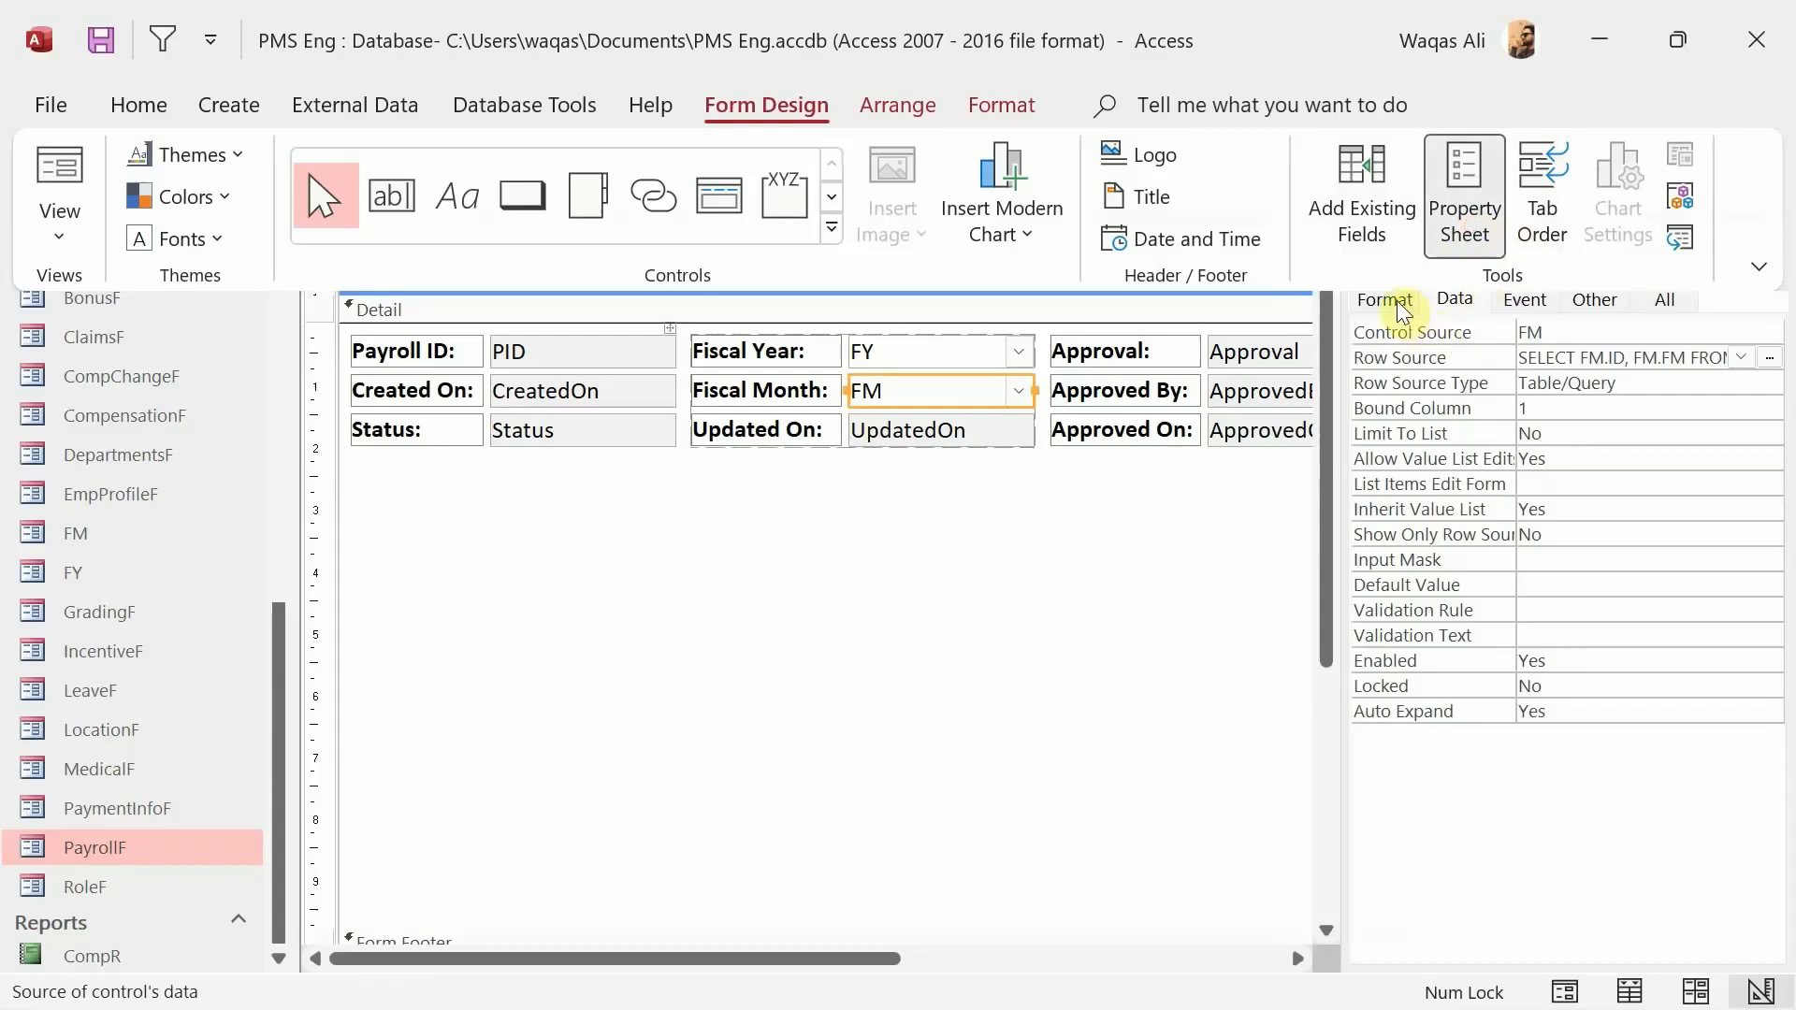
left_click(1391, 300)
left_click(1441, 408)
type("2")
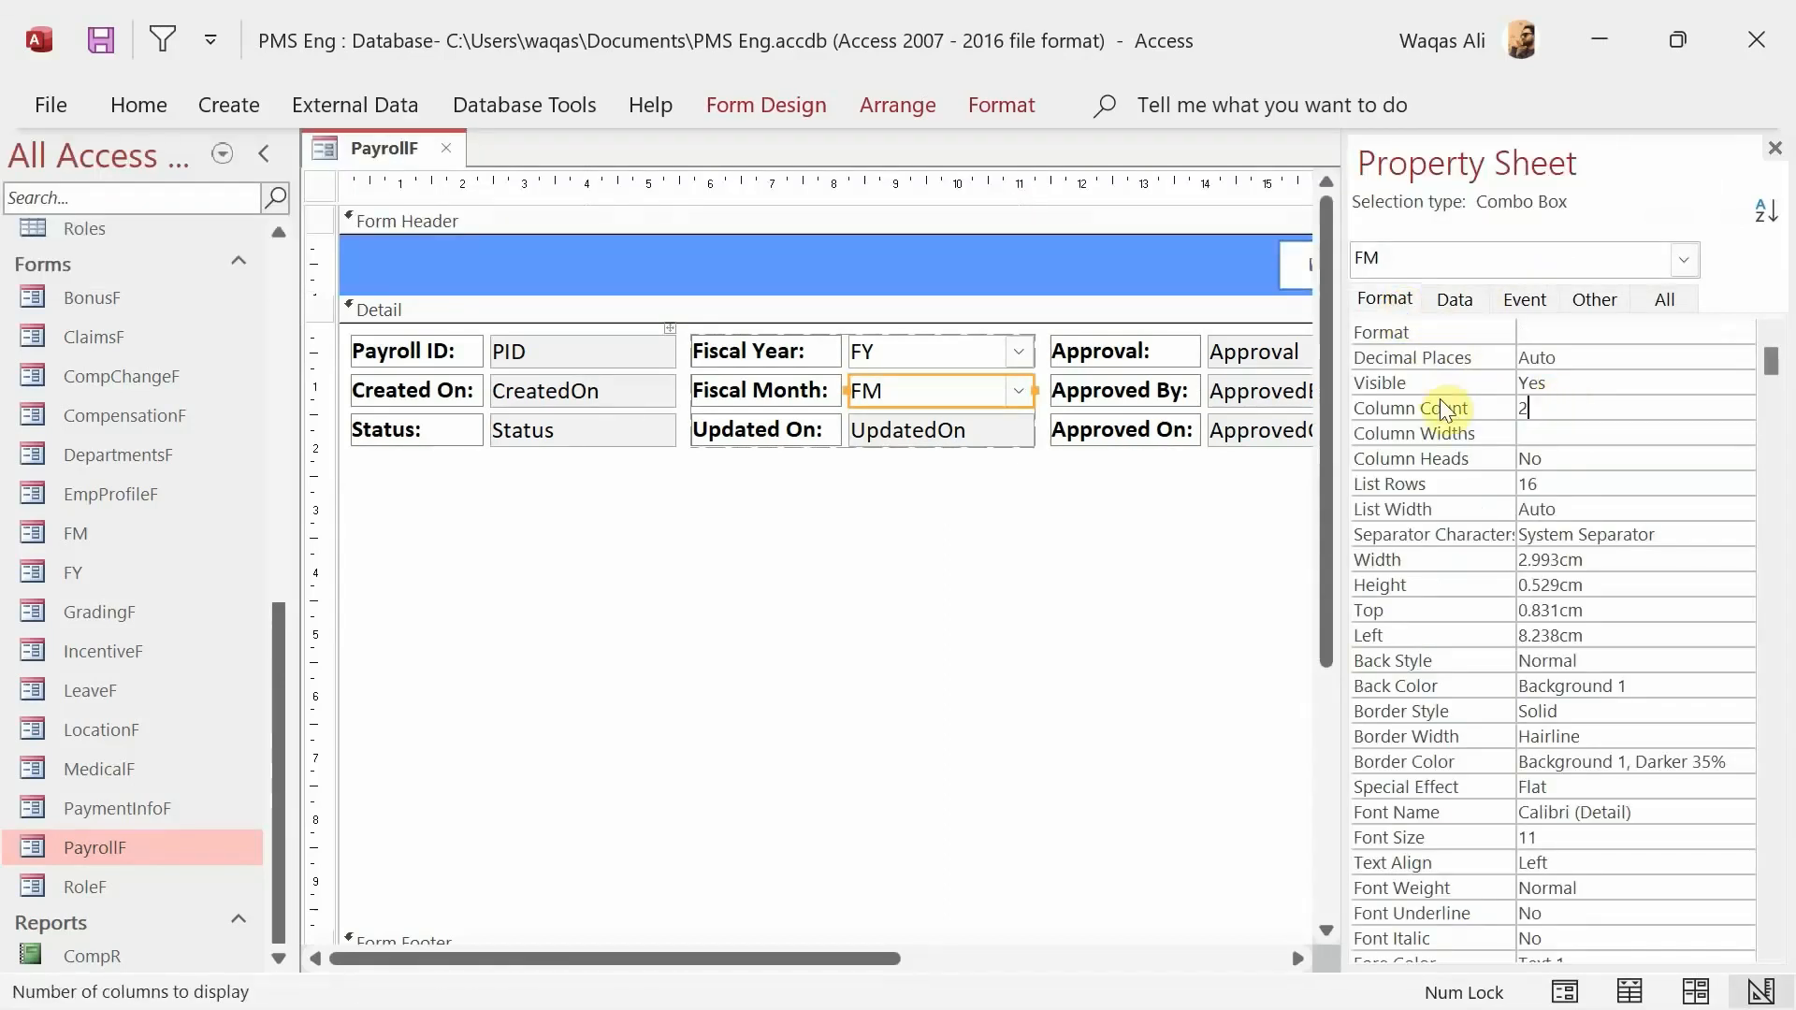
key("Return")
type("0cm;1")
key("Return")
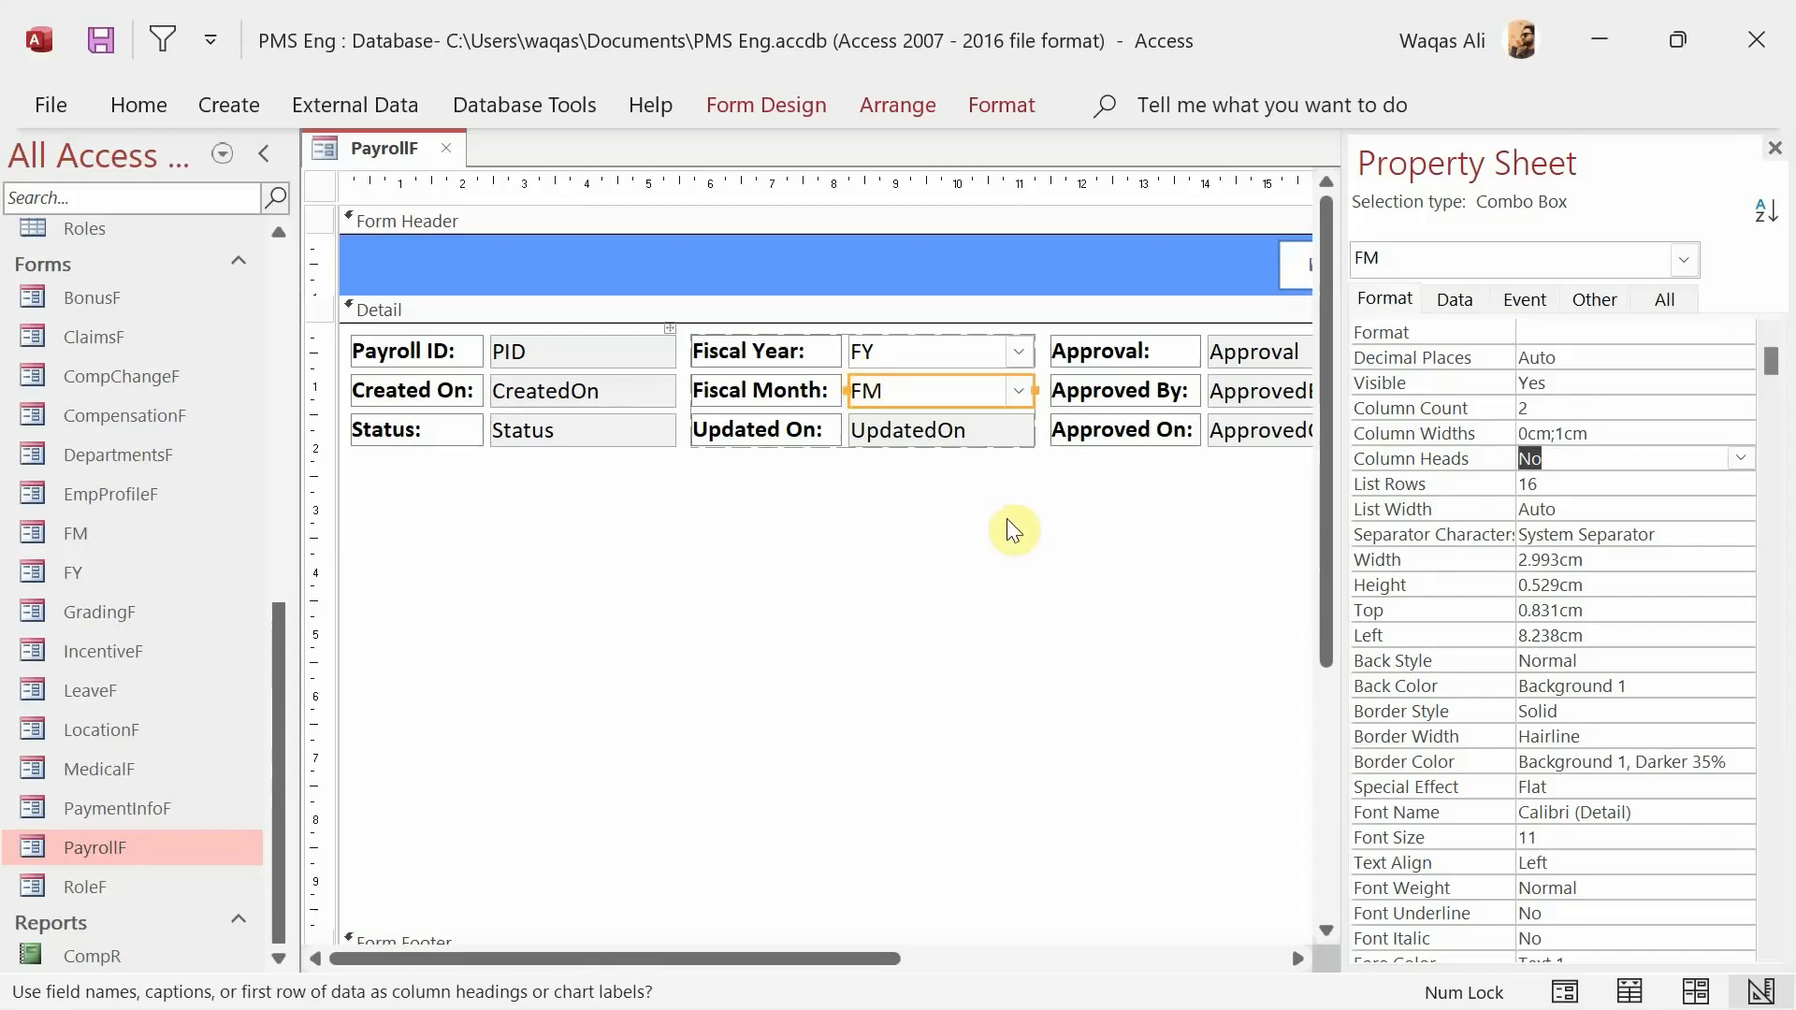
right_click(374, 146)
left_click(398, 168)
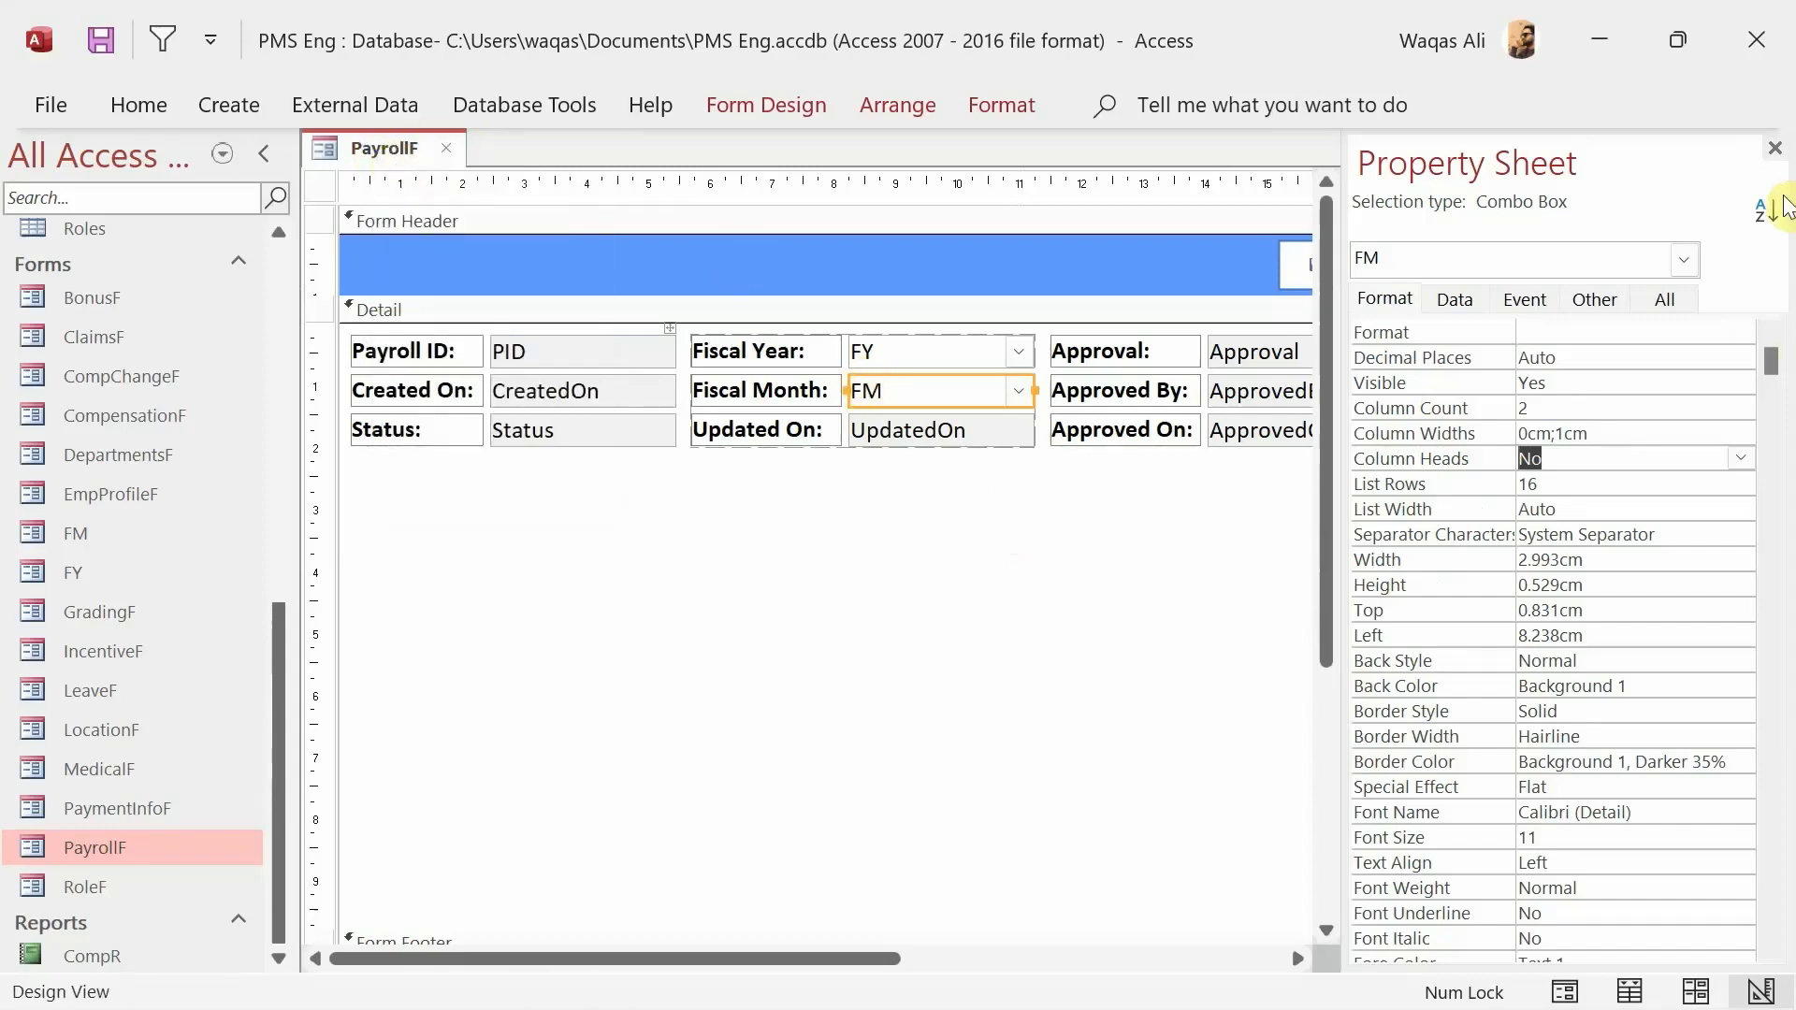
left_click(1774, 148)
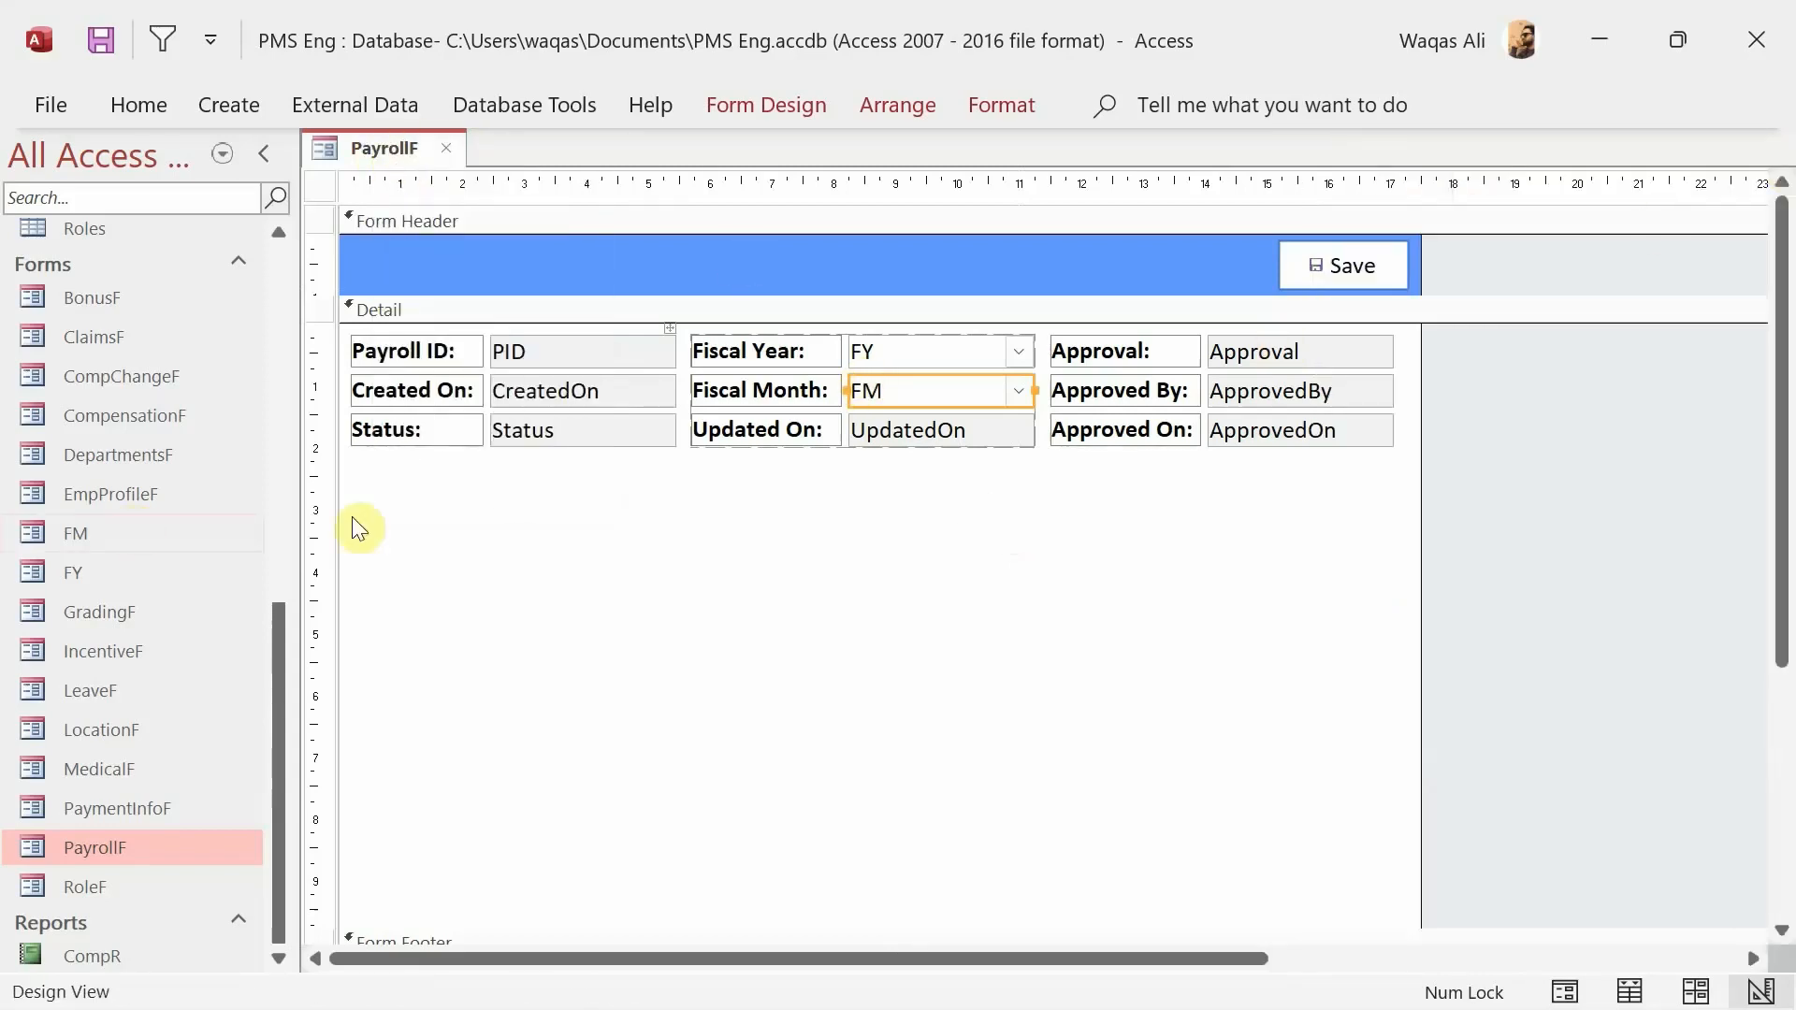
- Draw an unbound list box below the three stacks, spanning their full width, without the wizard, and delete its attached label
scroll(982, 799, "down", 3)
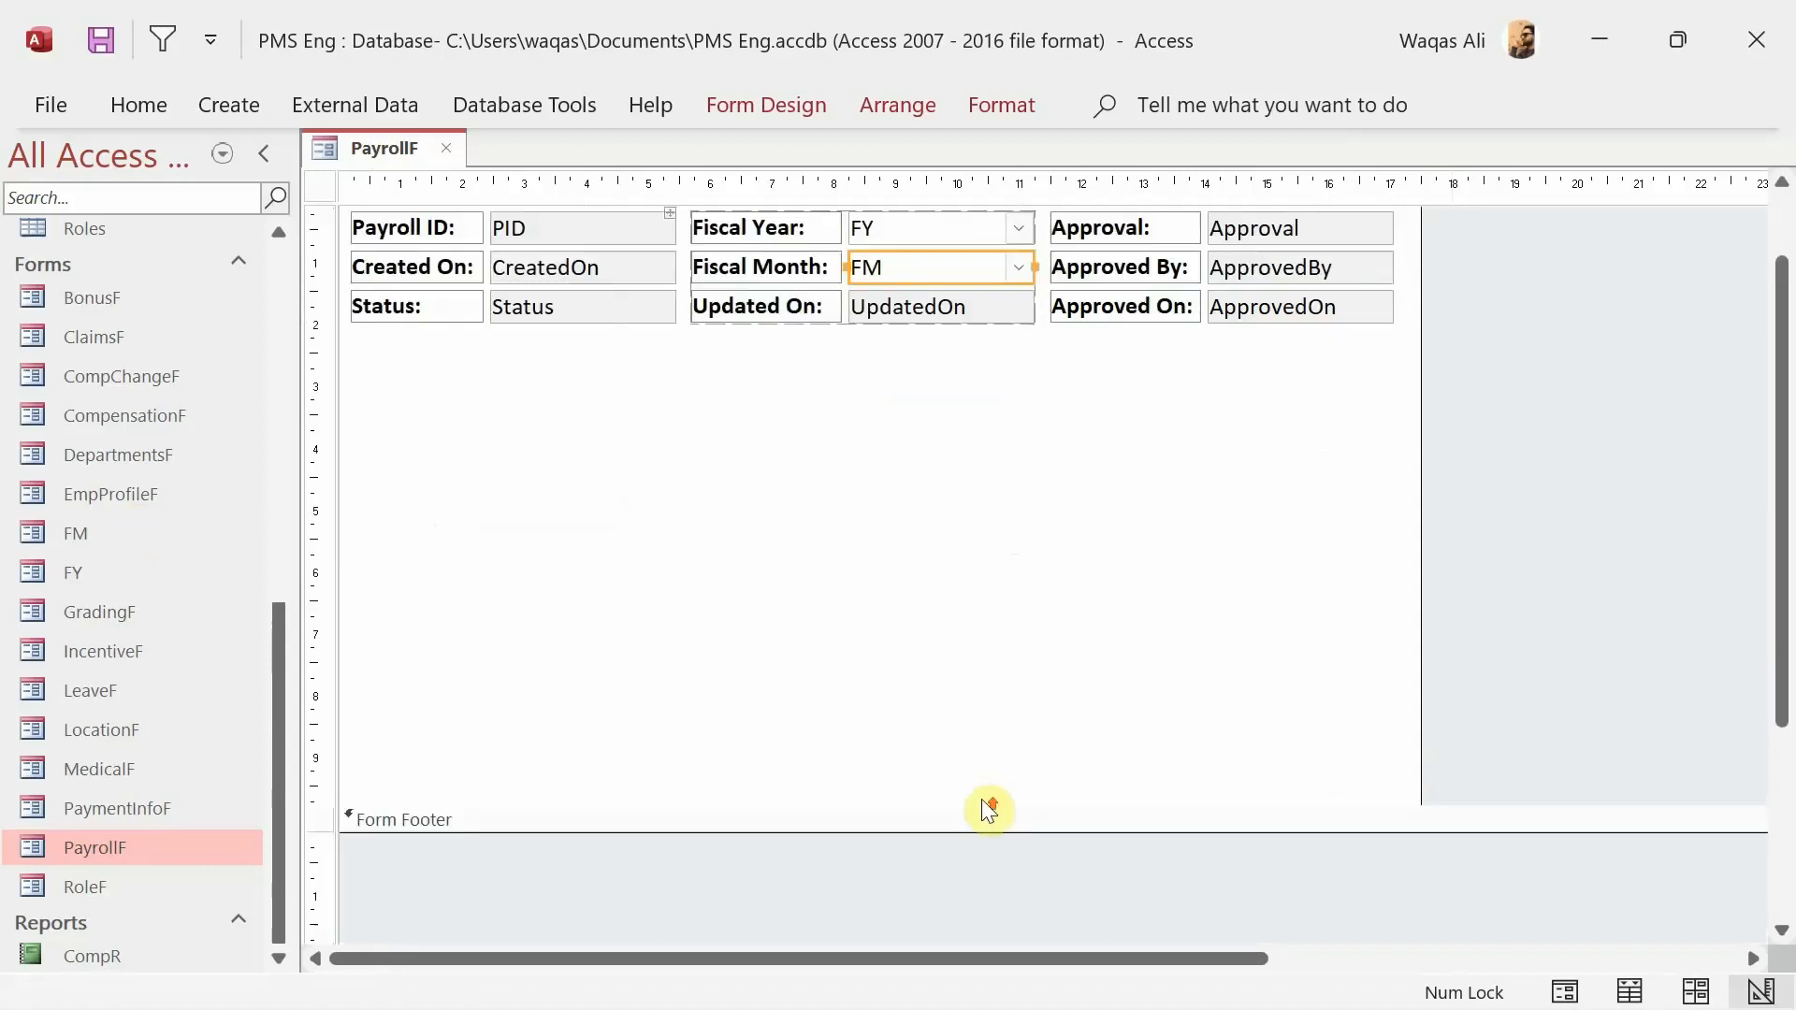
scroll(988, 809, "up", 3)
left_click(771, 107)
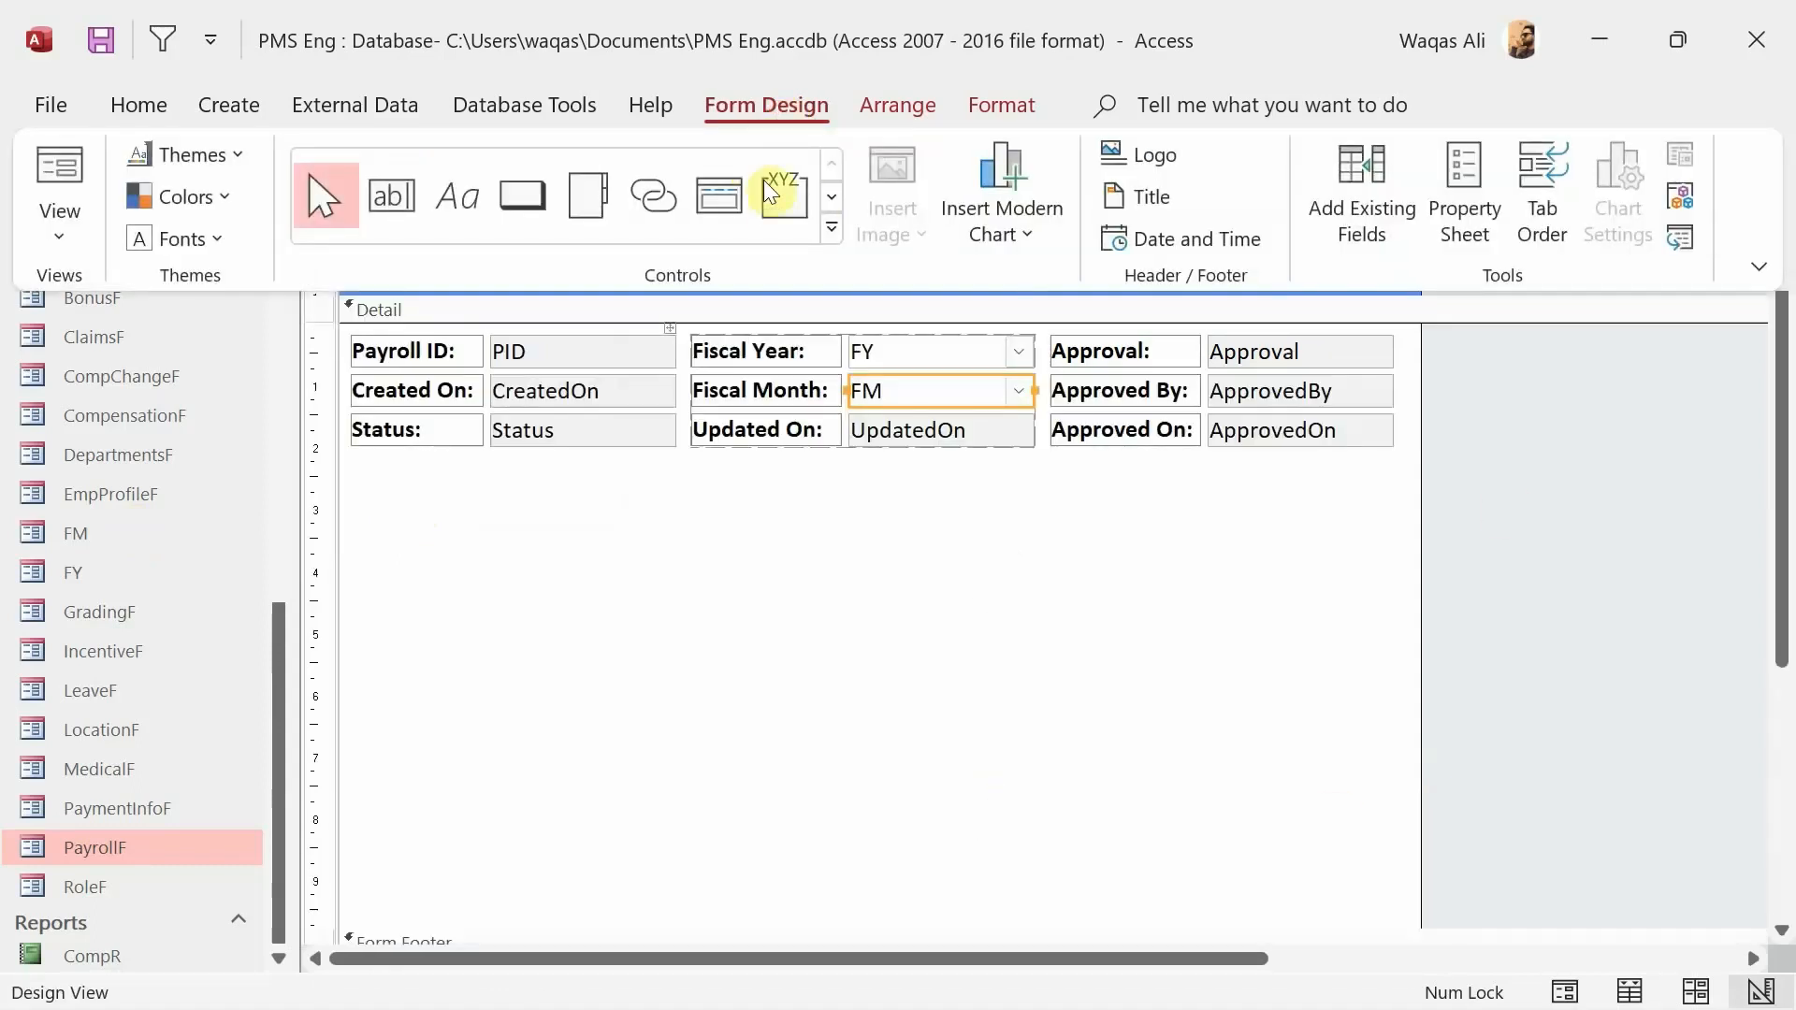
left_click(830, 198)
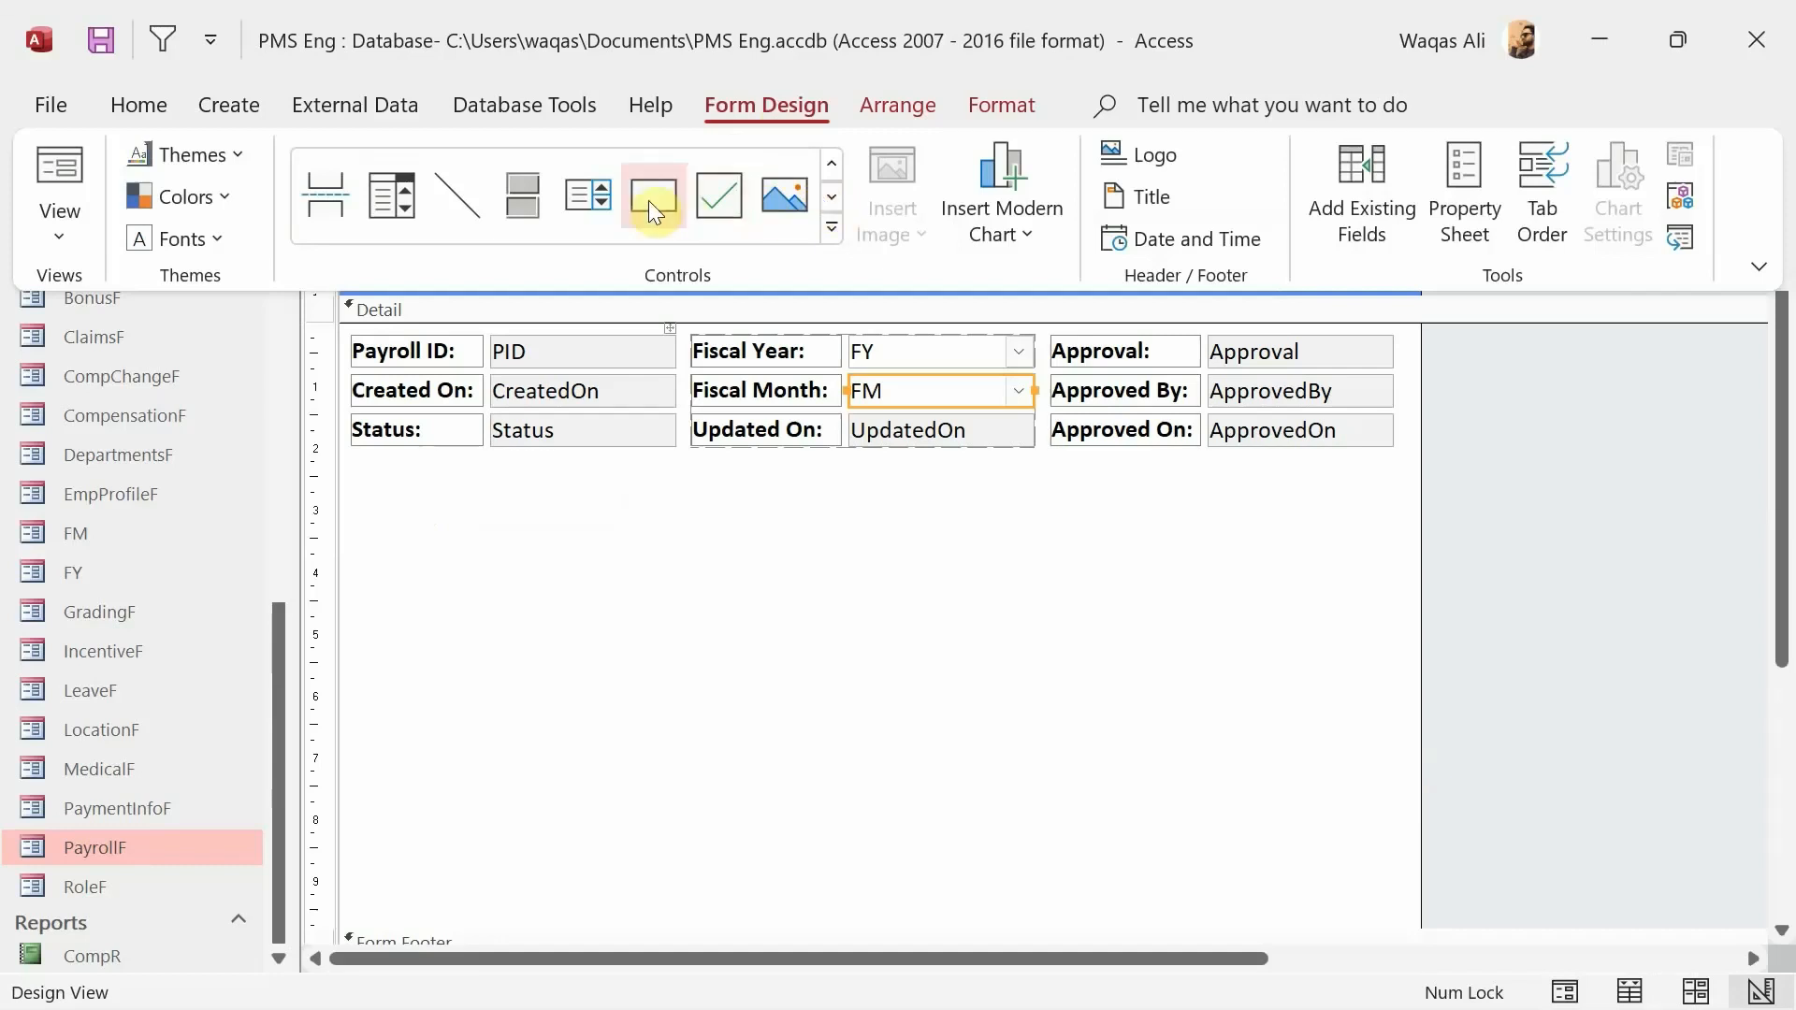
left_click(589, 195)
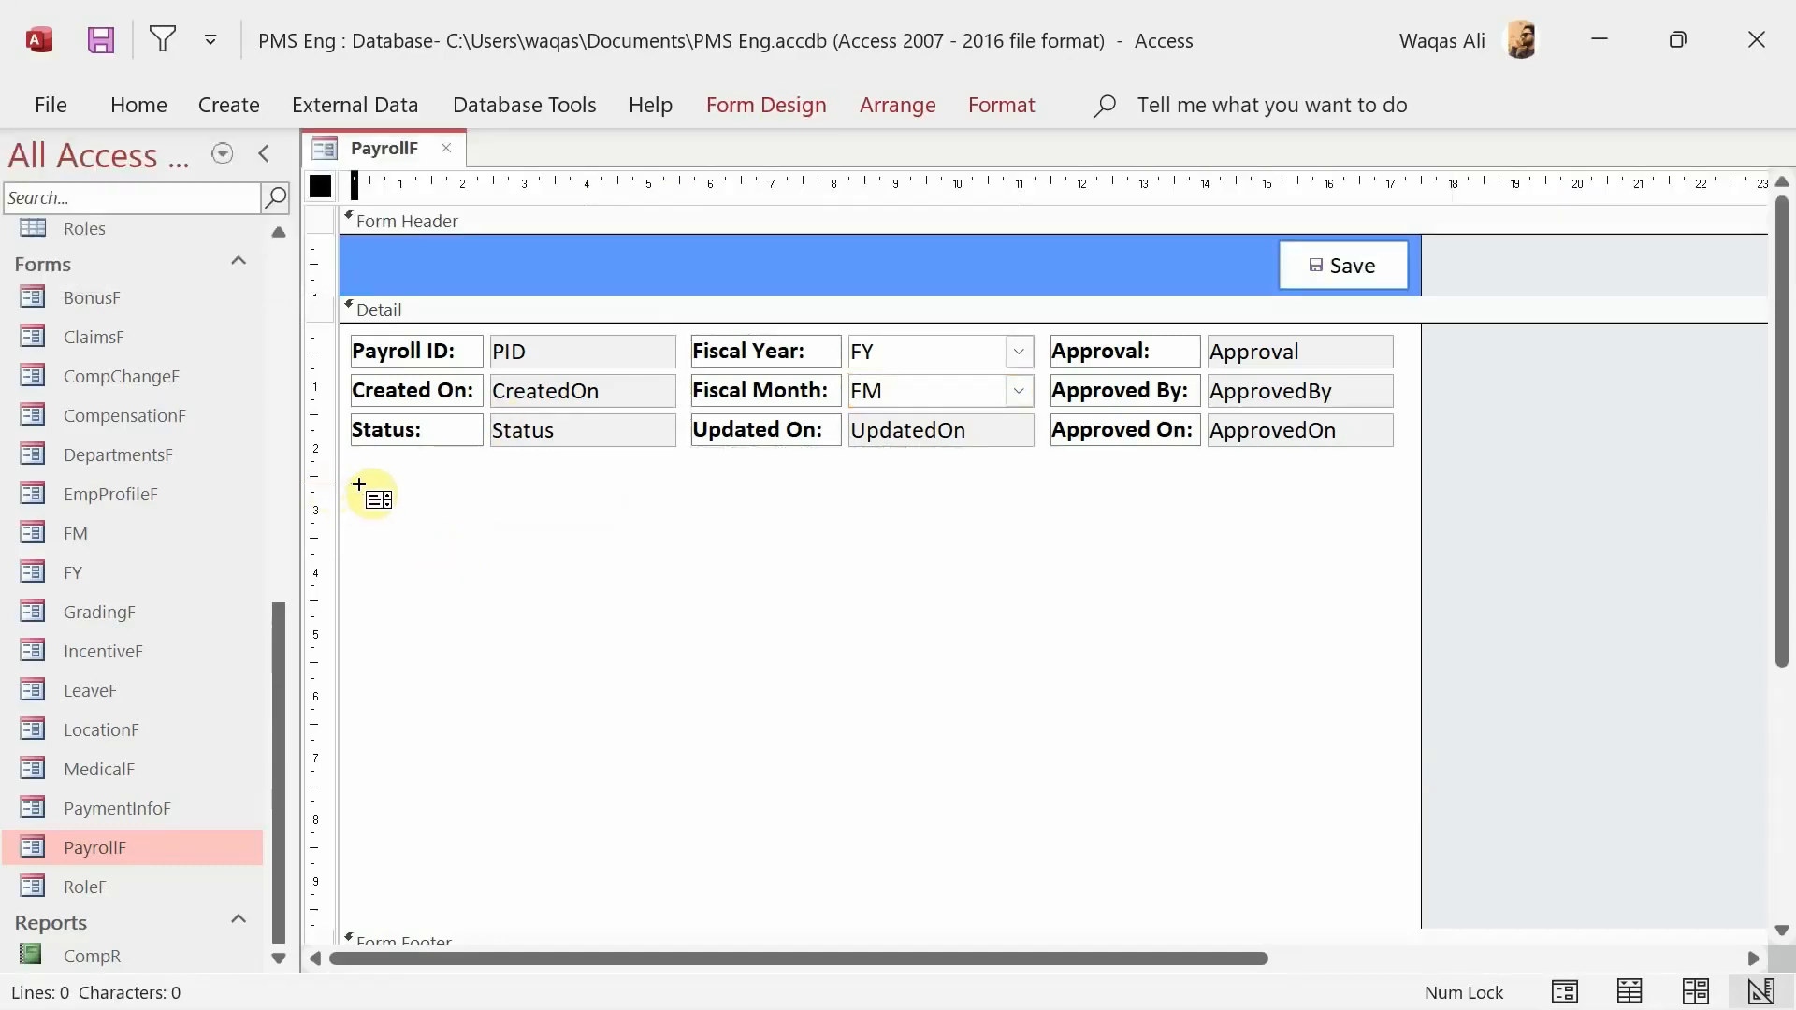
left_click_drag(349, 484, 1393, 887)
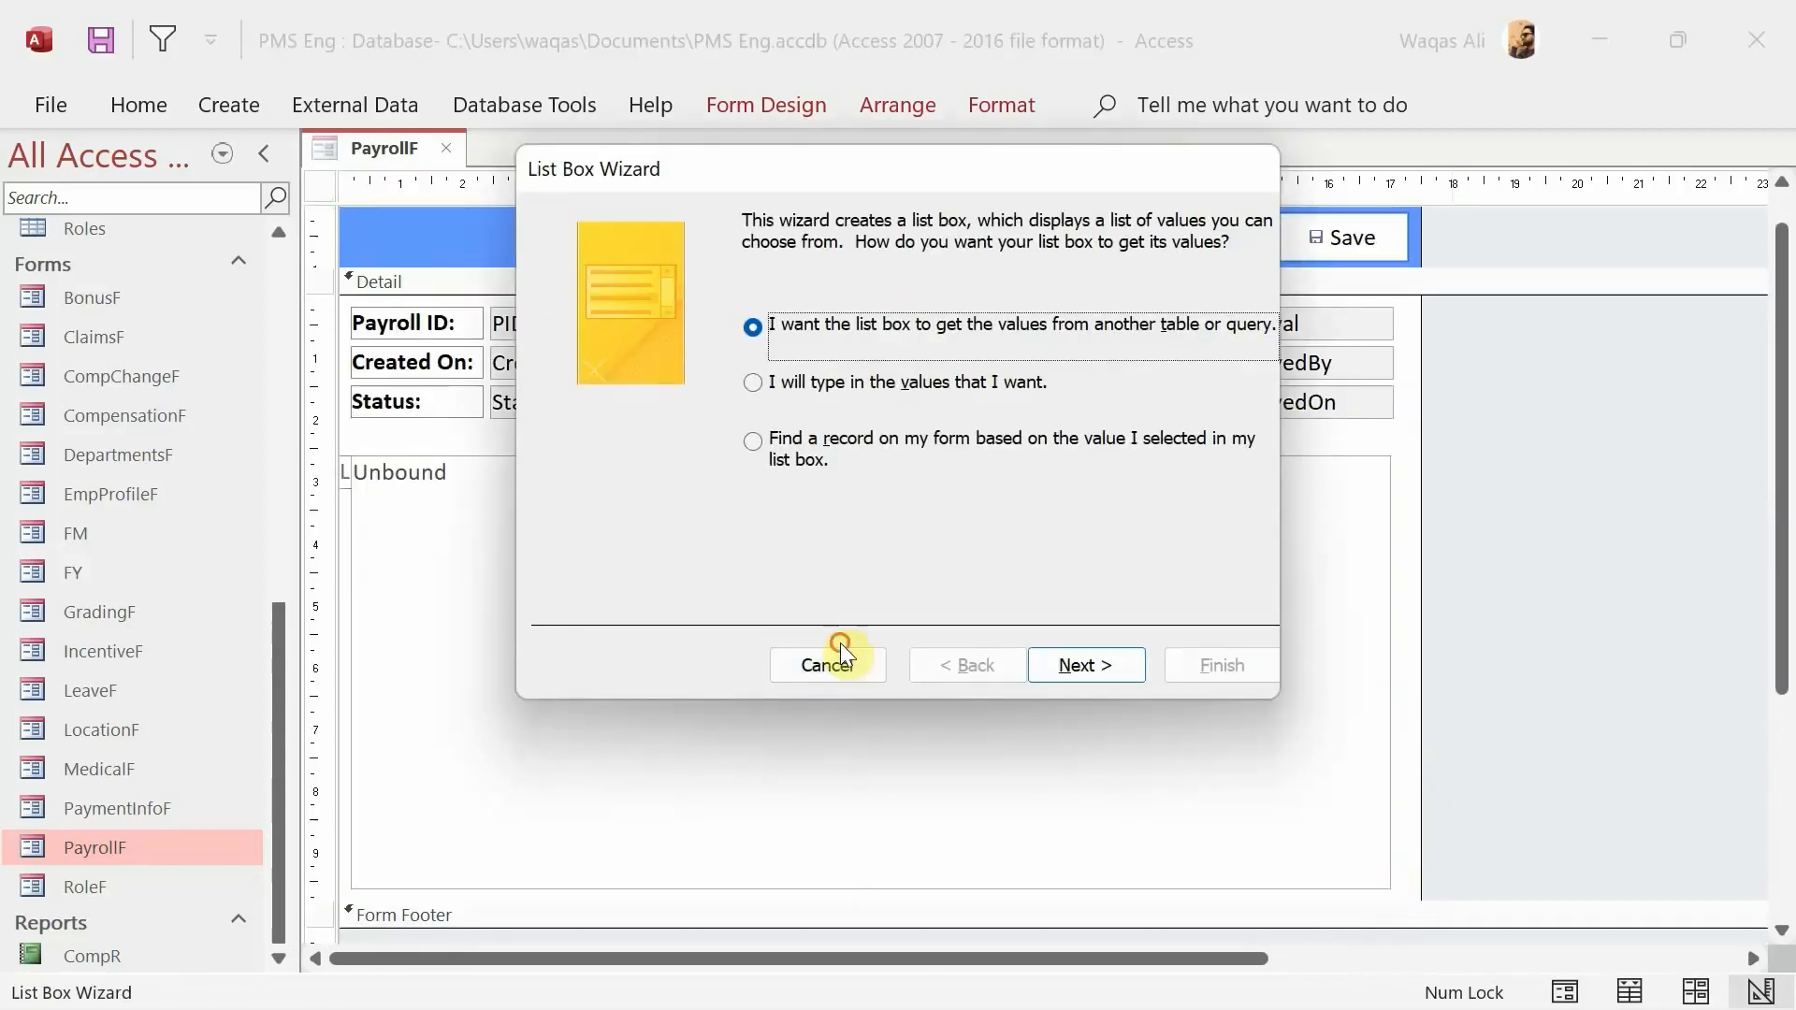
left_click(826, 664)
left_click(347, 477)
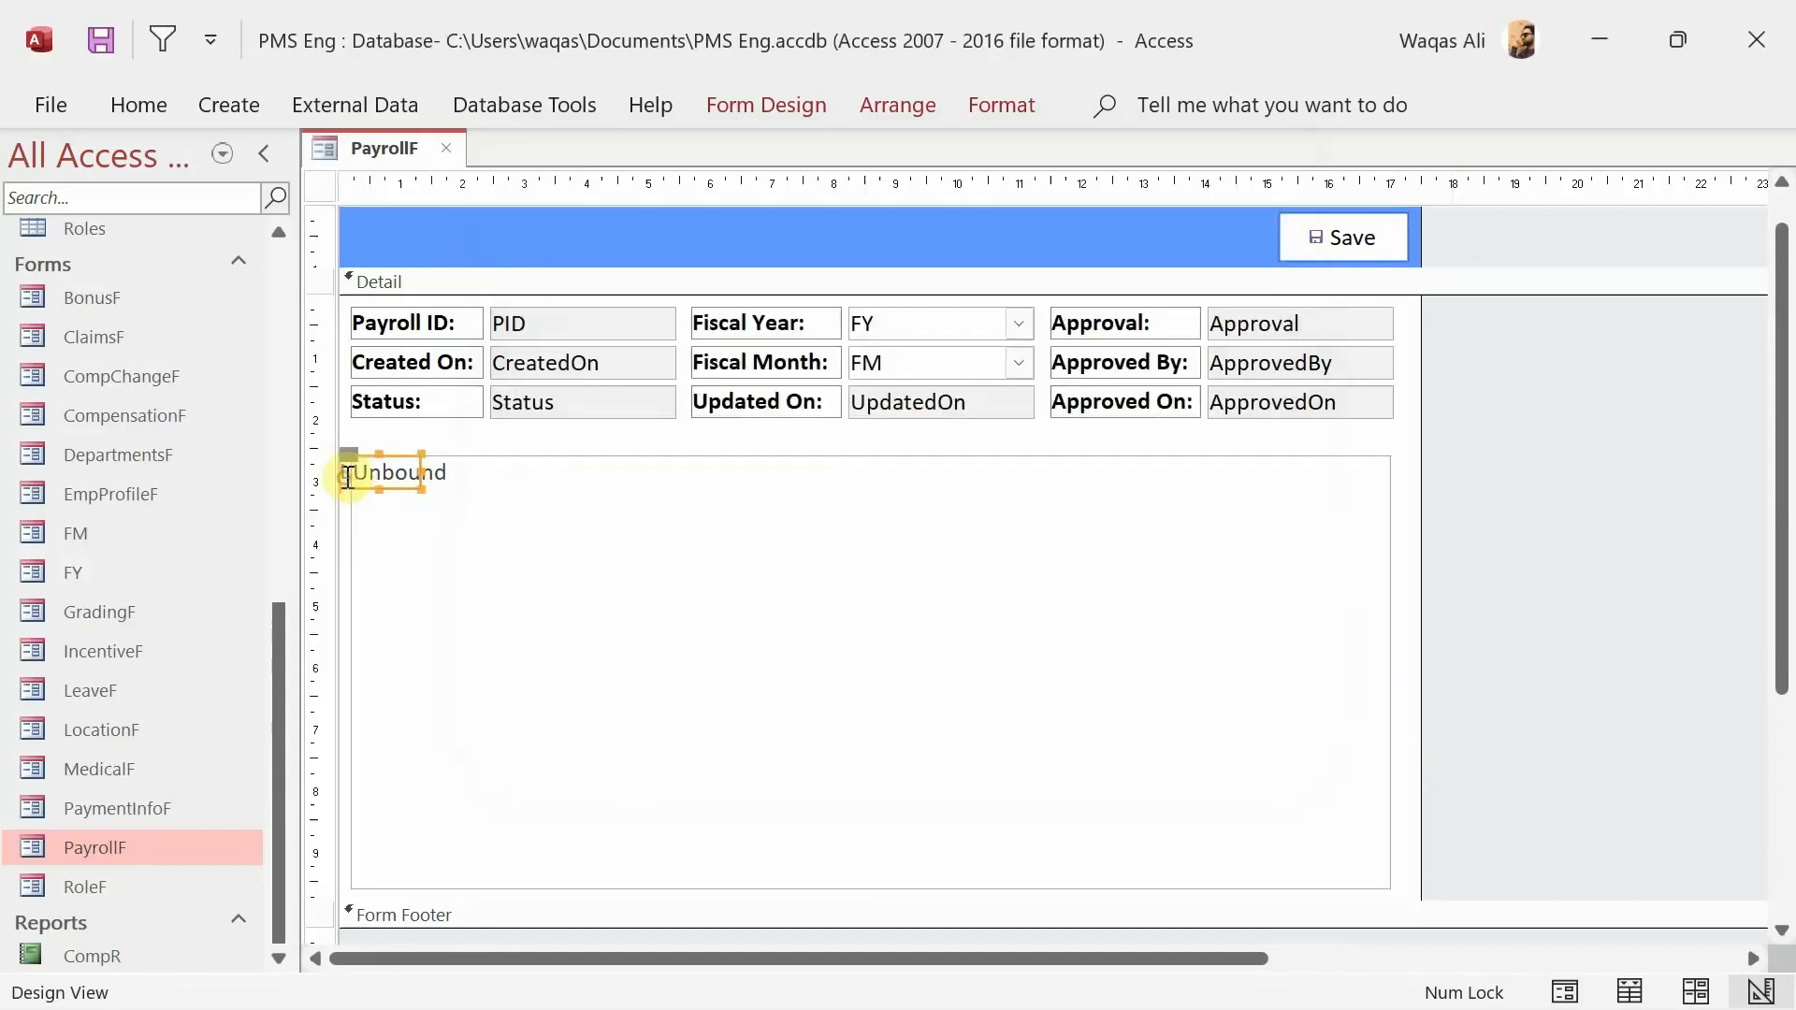
- Set the list box's font size to 10 and its font colour to black
left_click(581, 498)
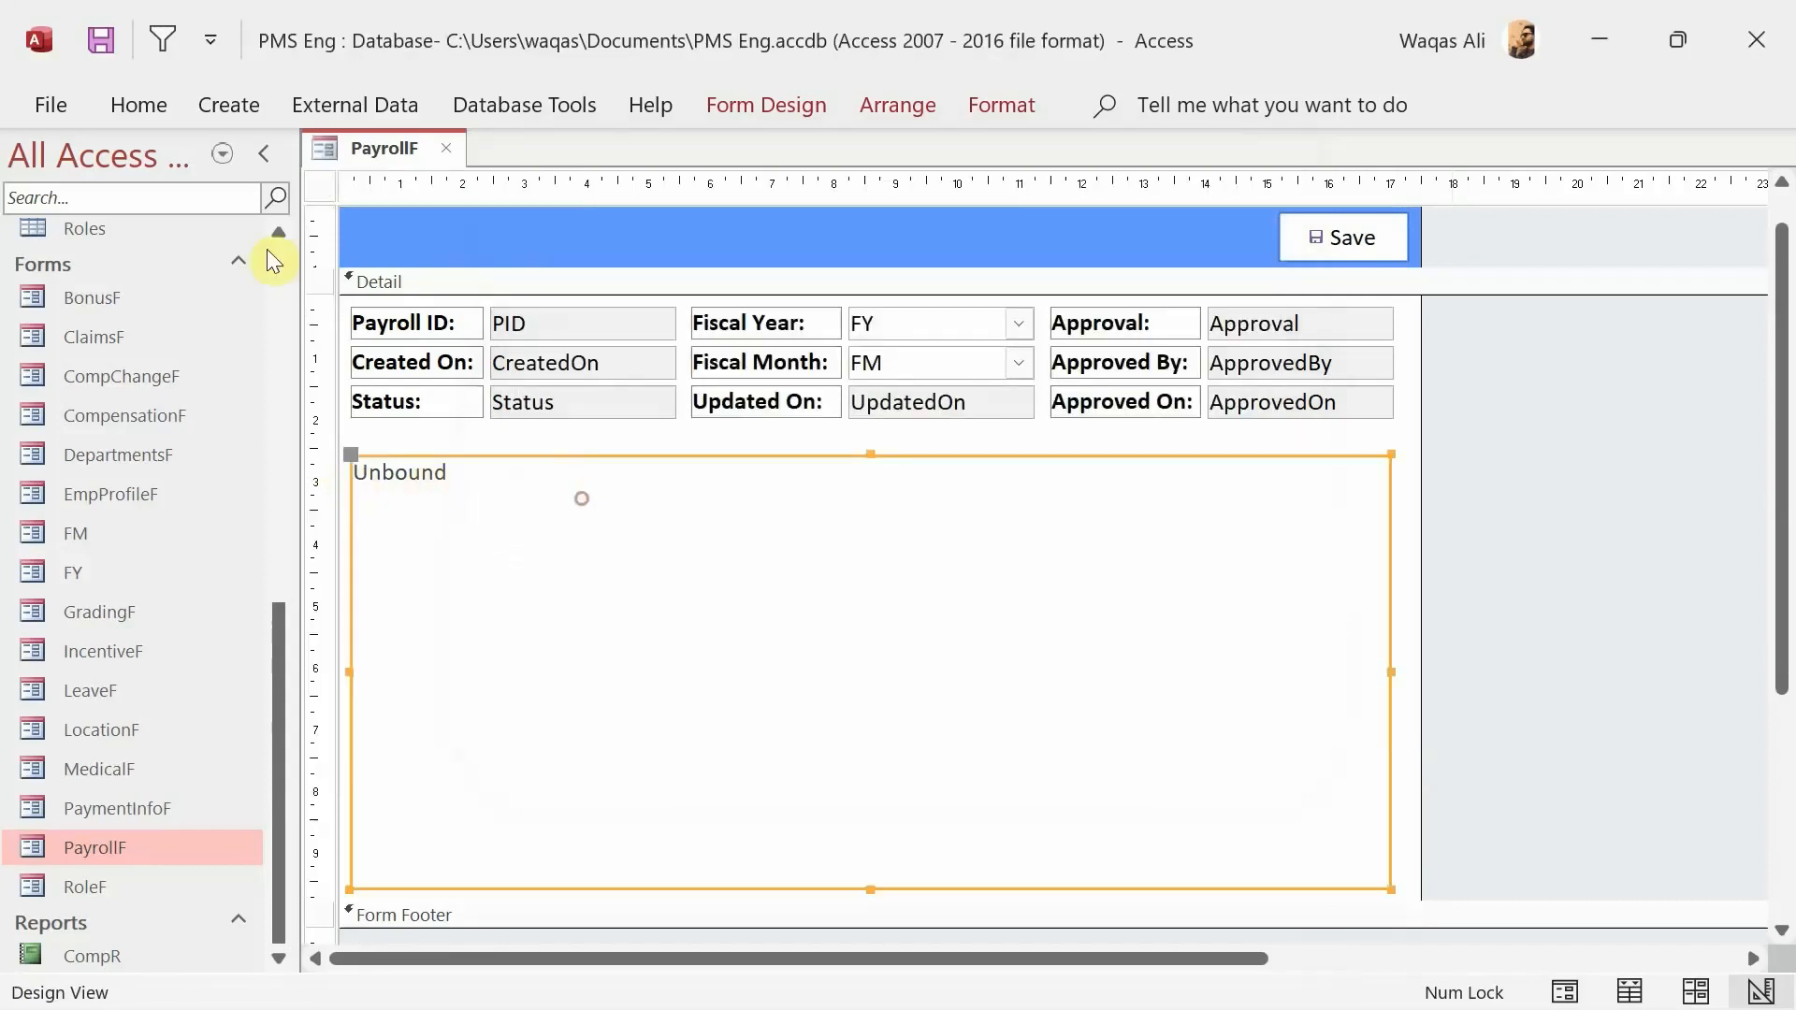
left_click(139, 104)
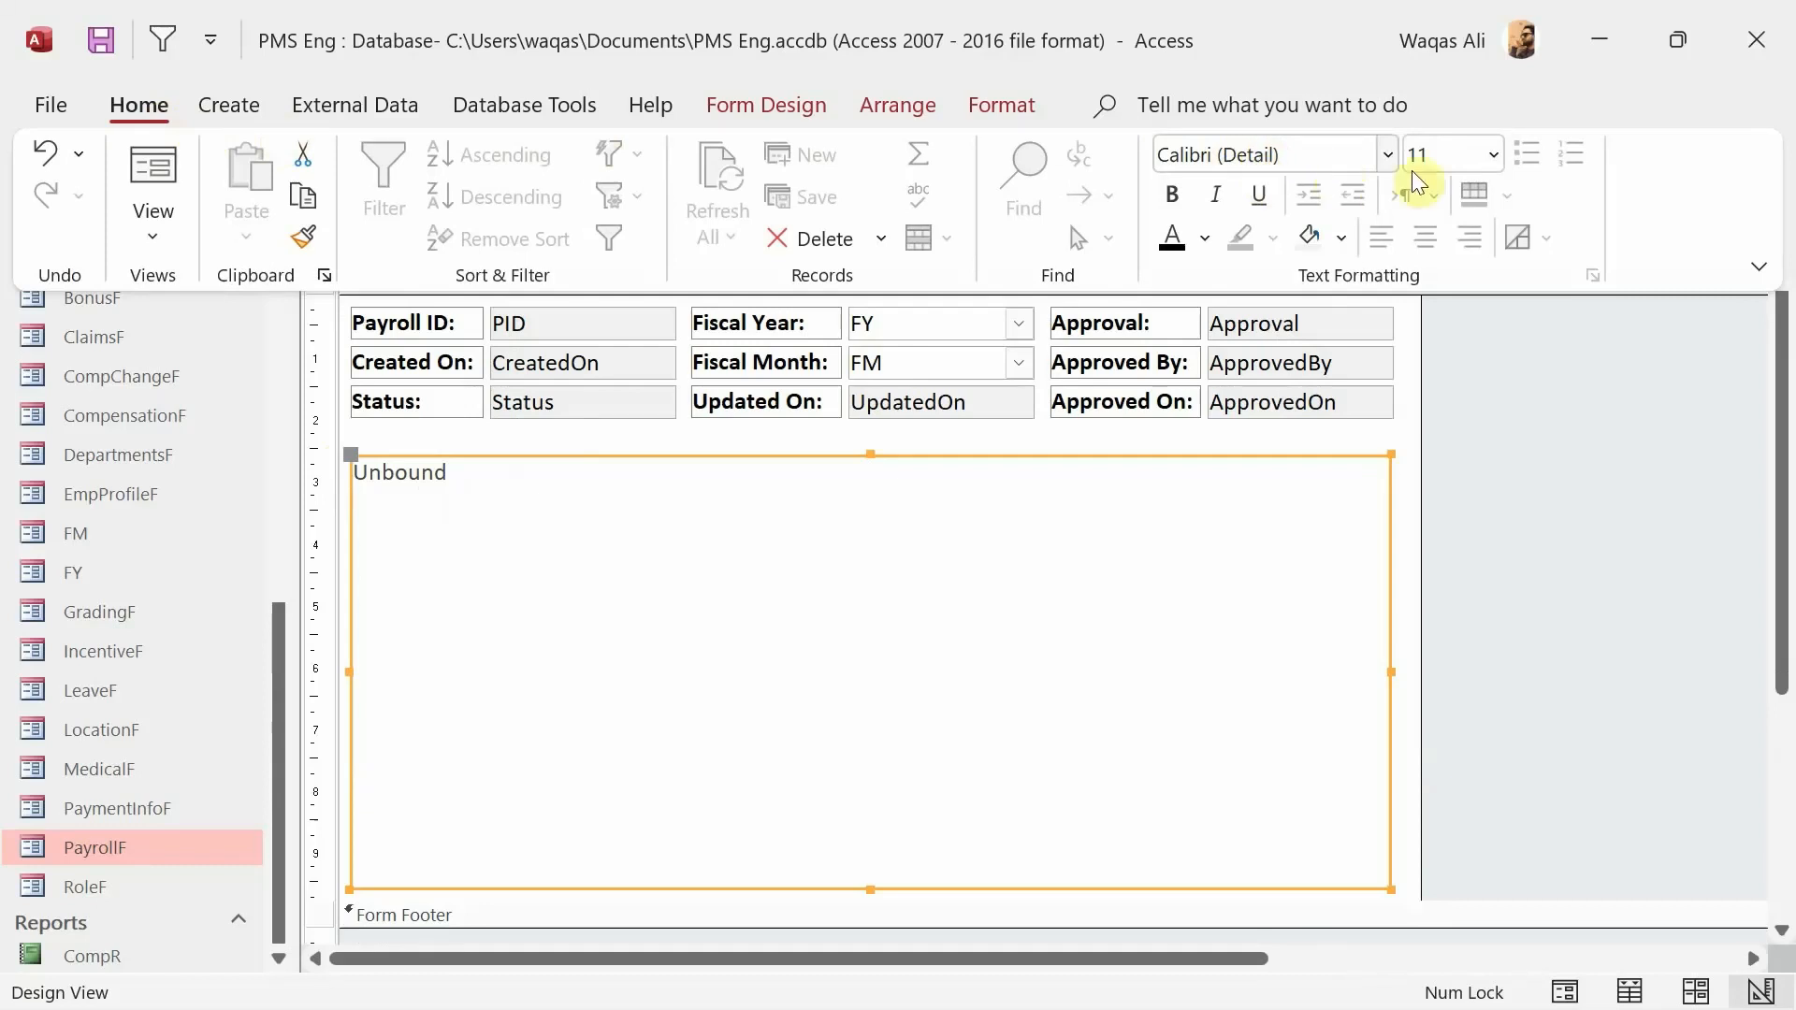
left_click(1490, 168)
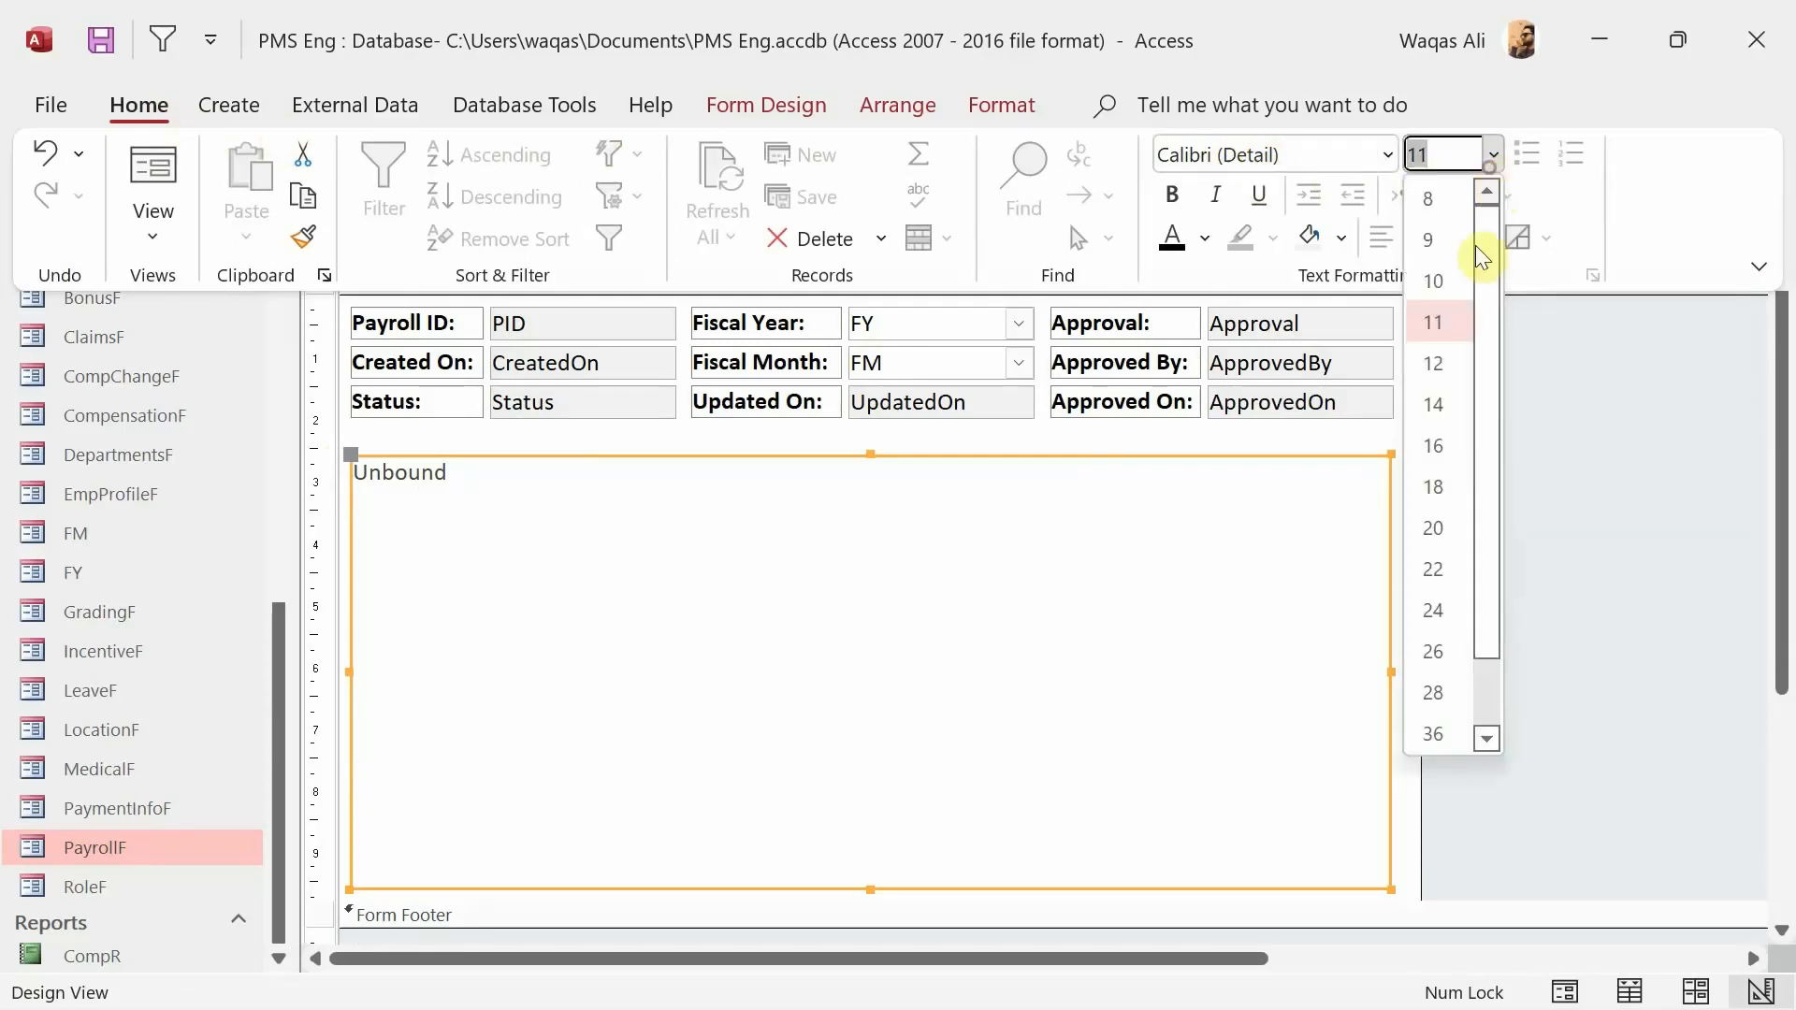
left_click(1466, 282)
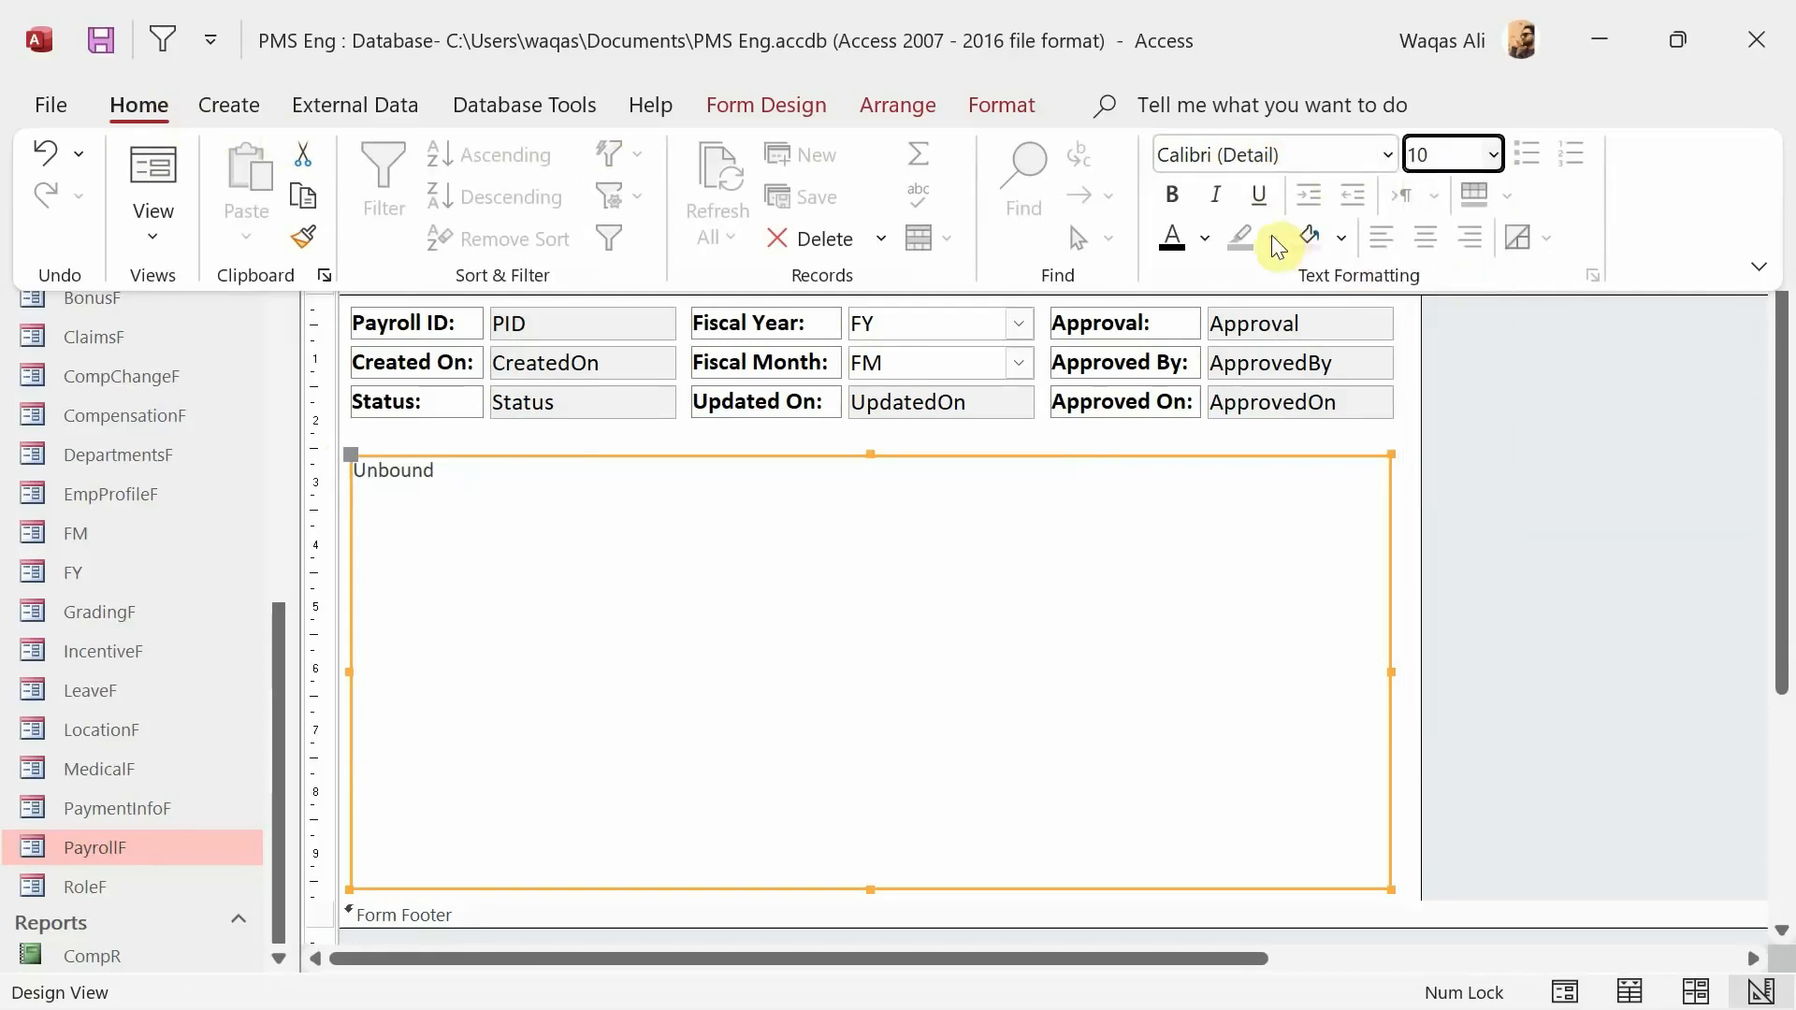
left_click(1206, 238)
left_click(1196, 375)
left_click(1462, 447)
- Shift the header's Save button to line up with the list box's right edge and narrow the form to fit
left_click(1395, 256)
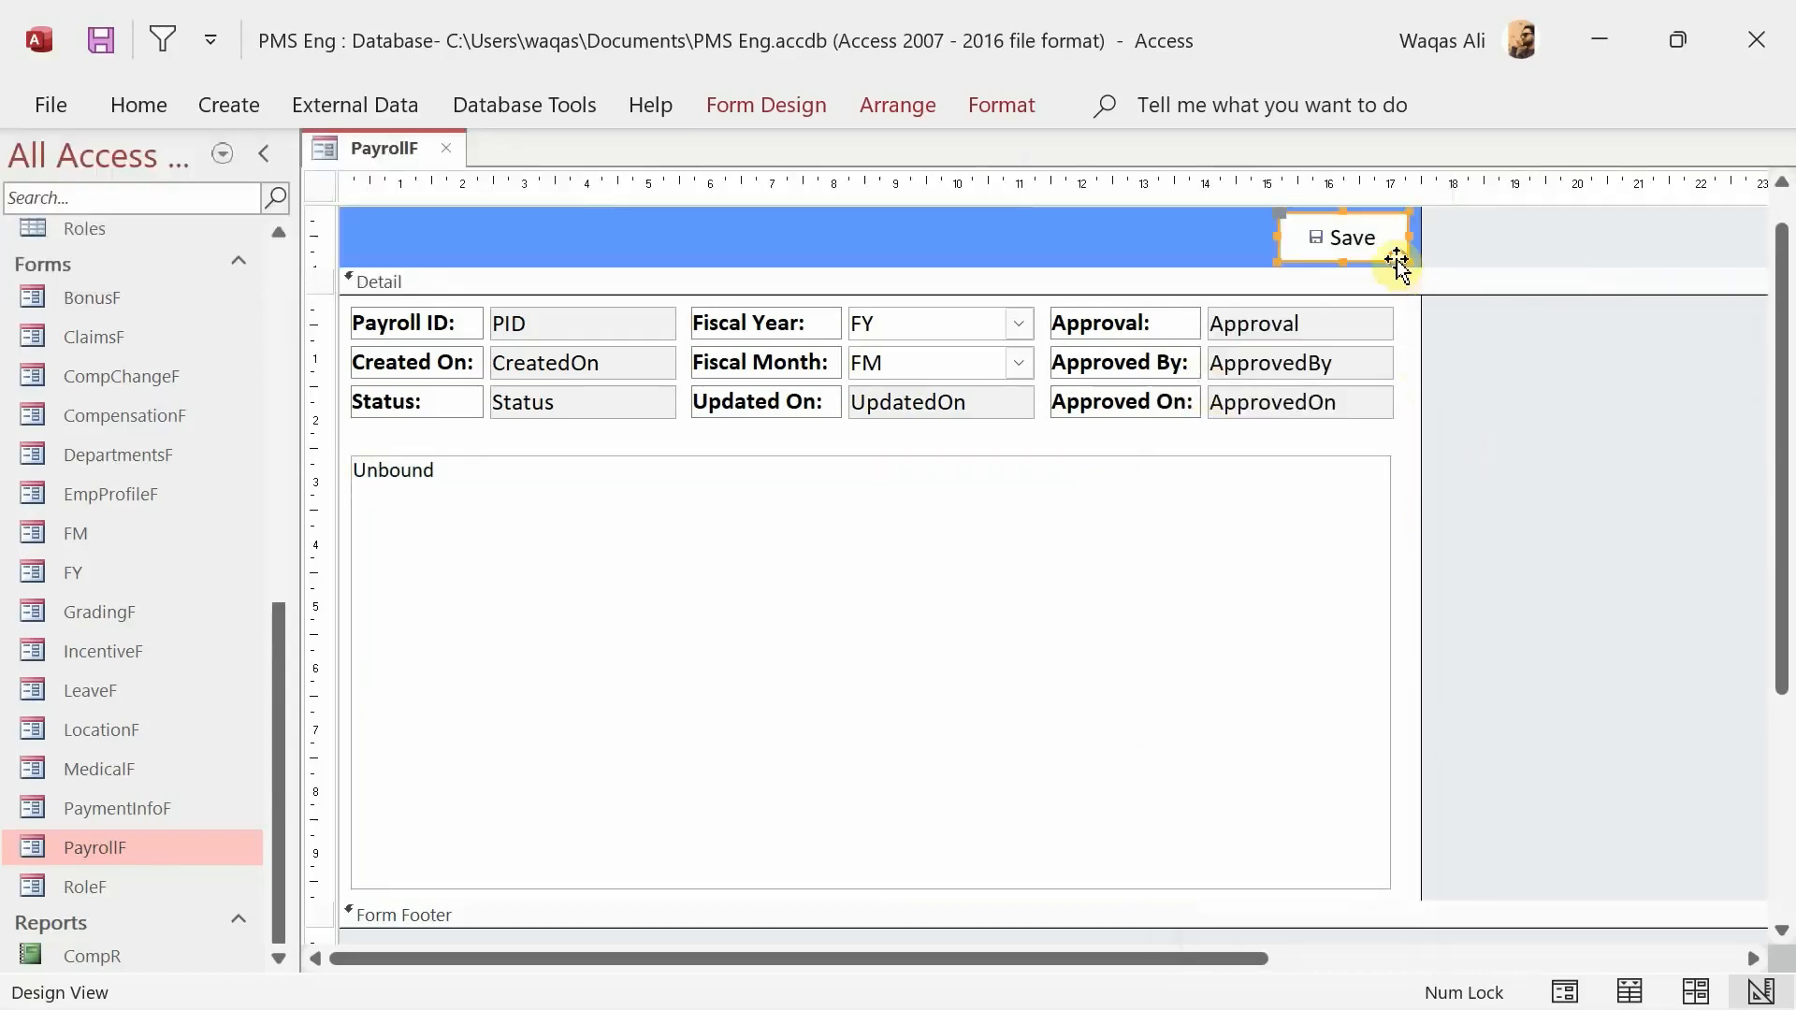
mouse_move(1395, 254)
left_mouse_down()
mouse_move(1422, 253)
mouse_move(1405, 246)
left_mouse_up()
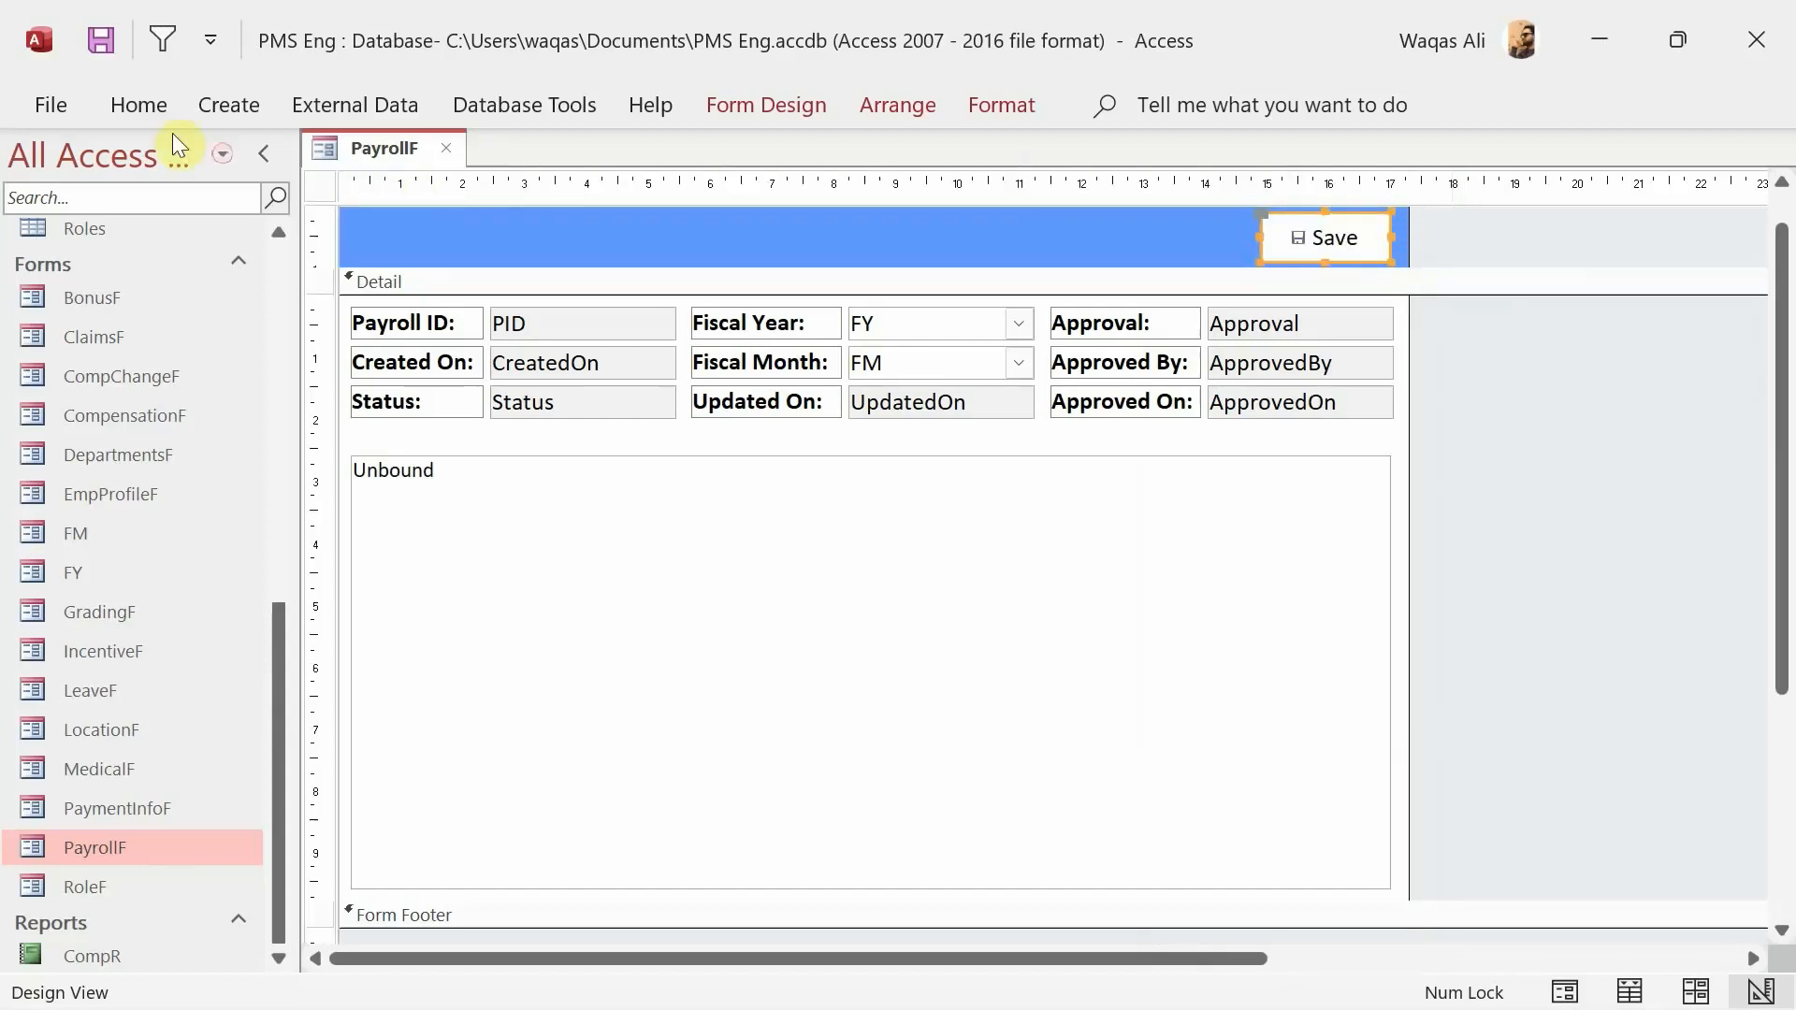
- Switch PayrollF to Form View and check the Fiscal Year and Fiscal Month drop-down lists and the new list box
right_click(377, 149)
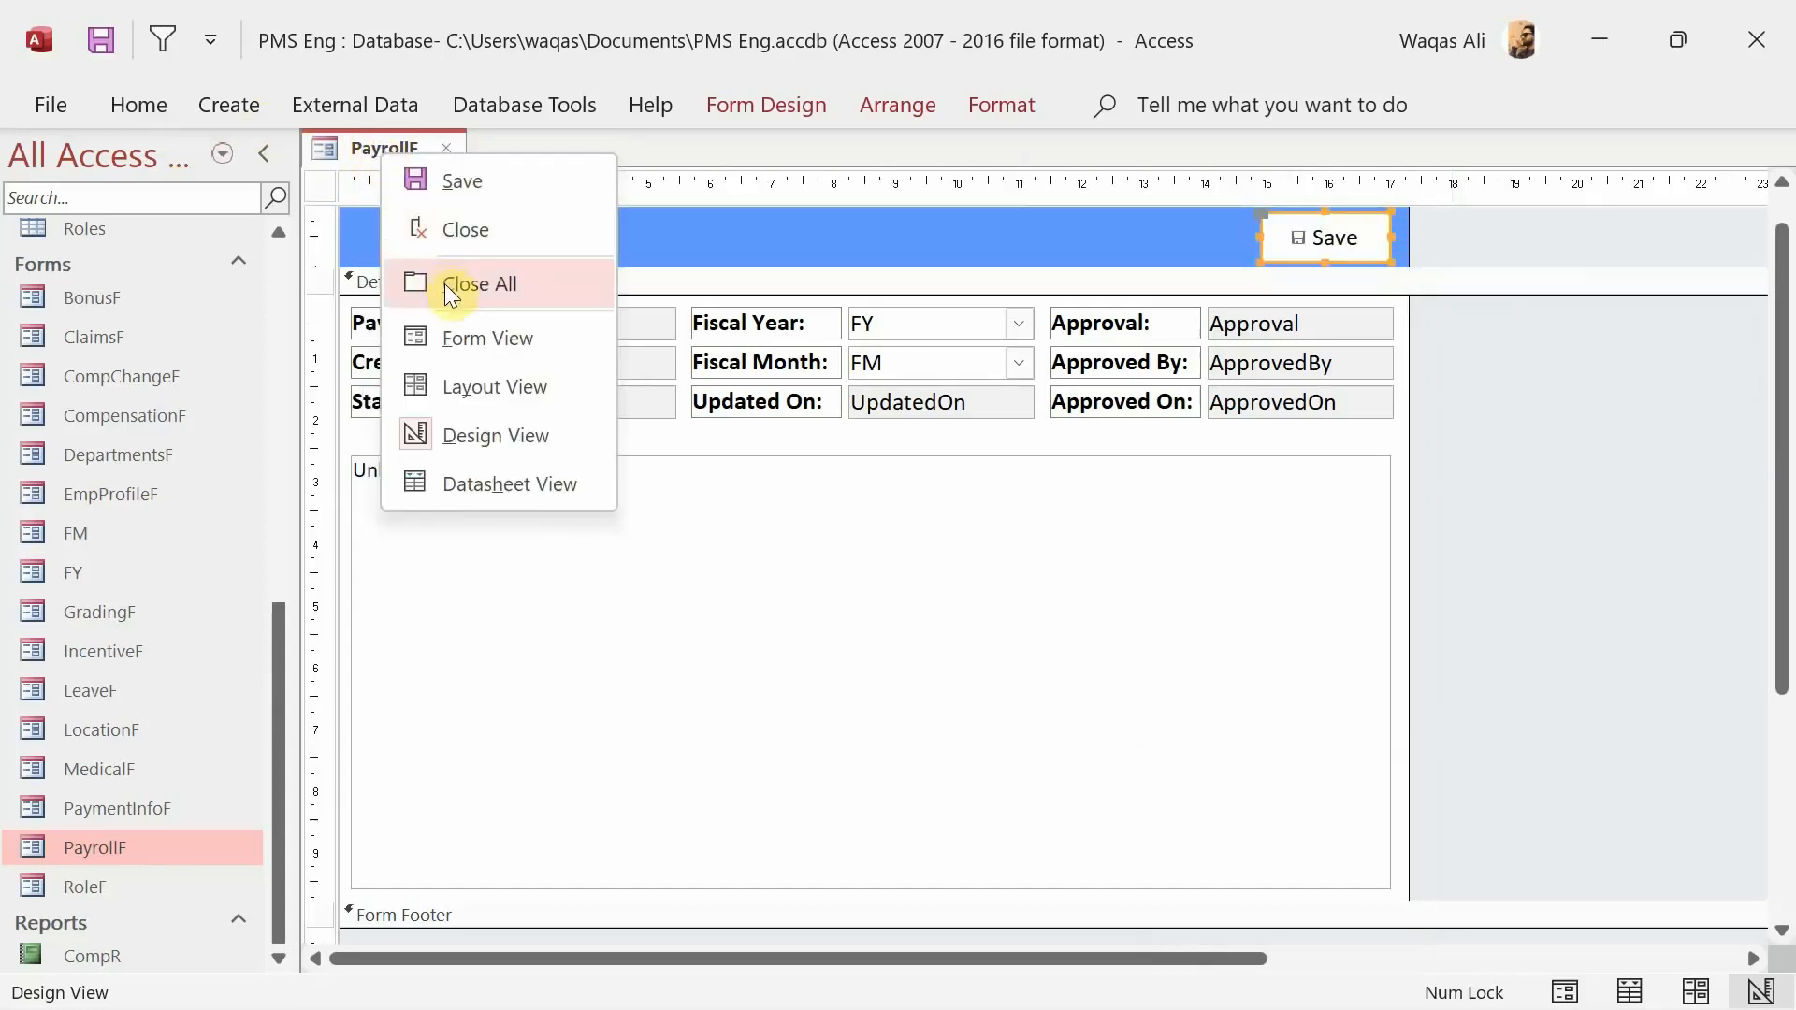
left_click(466, 340)
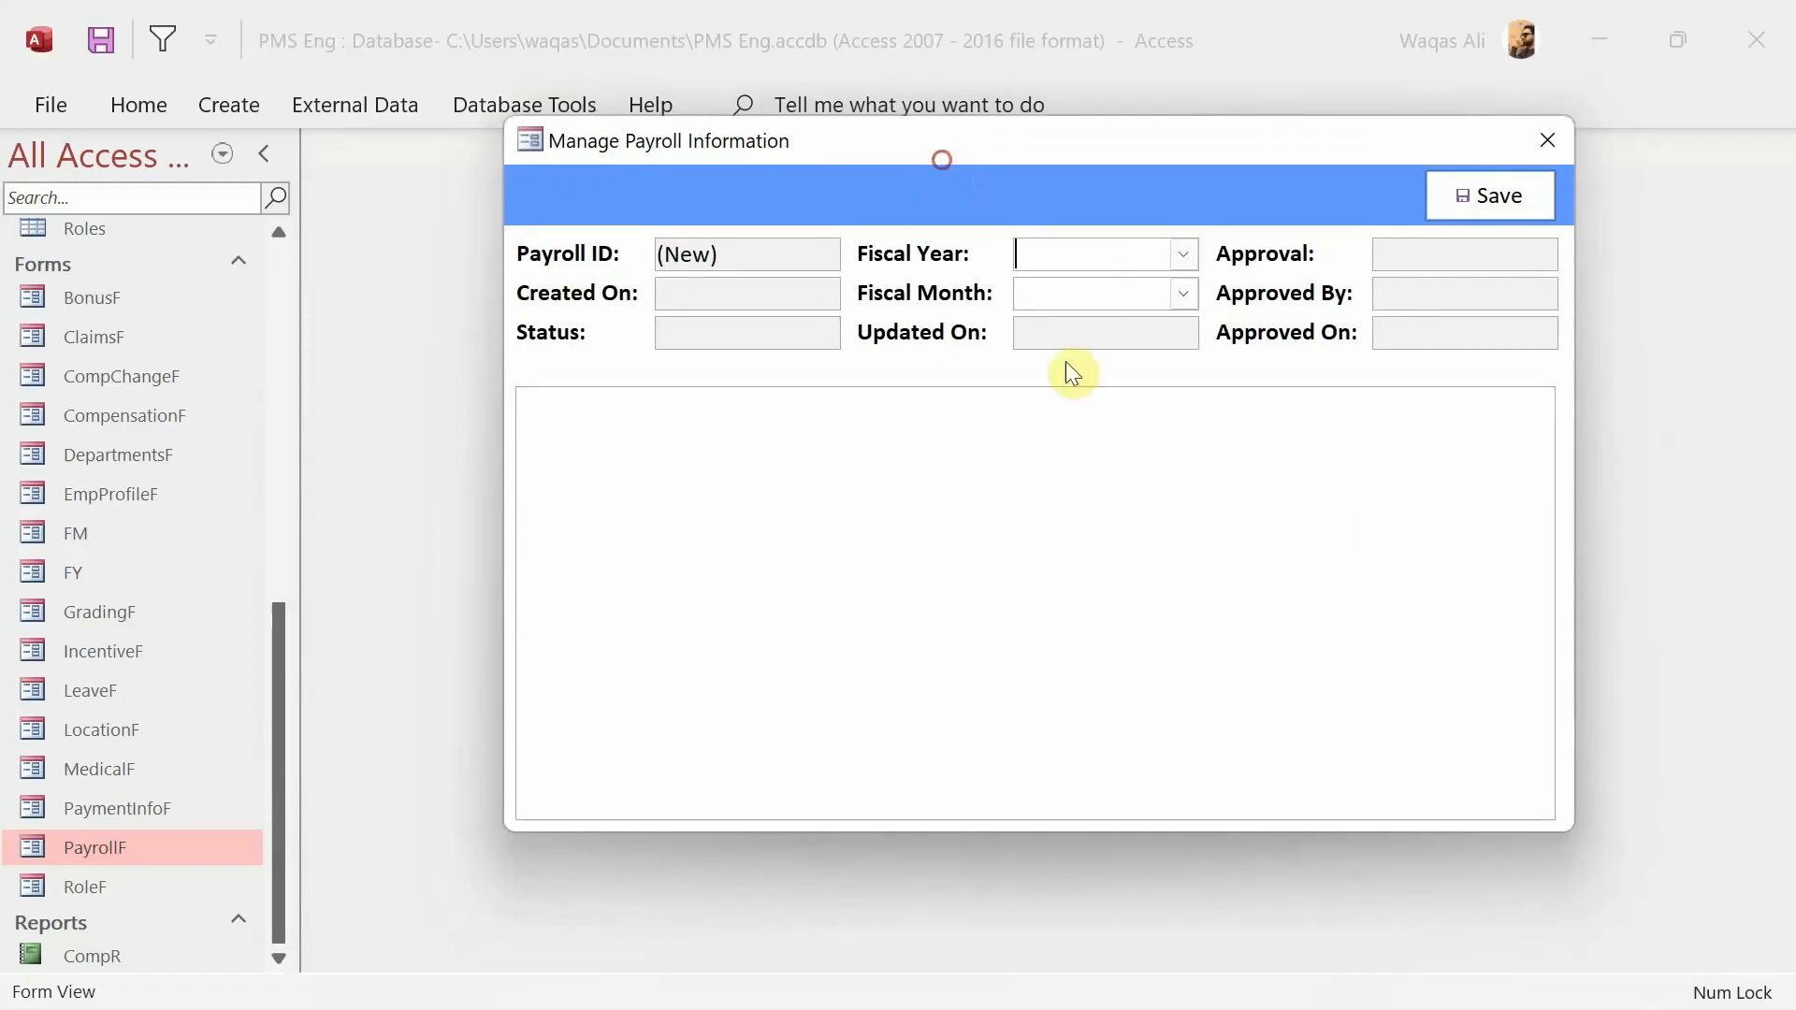
left_click(1183, 254)
left_click(1208, 200)
left_click(1183, 293)
left_click(1231, 200)
left_click(1161, 406)
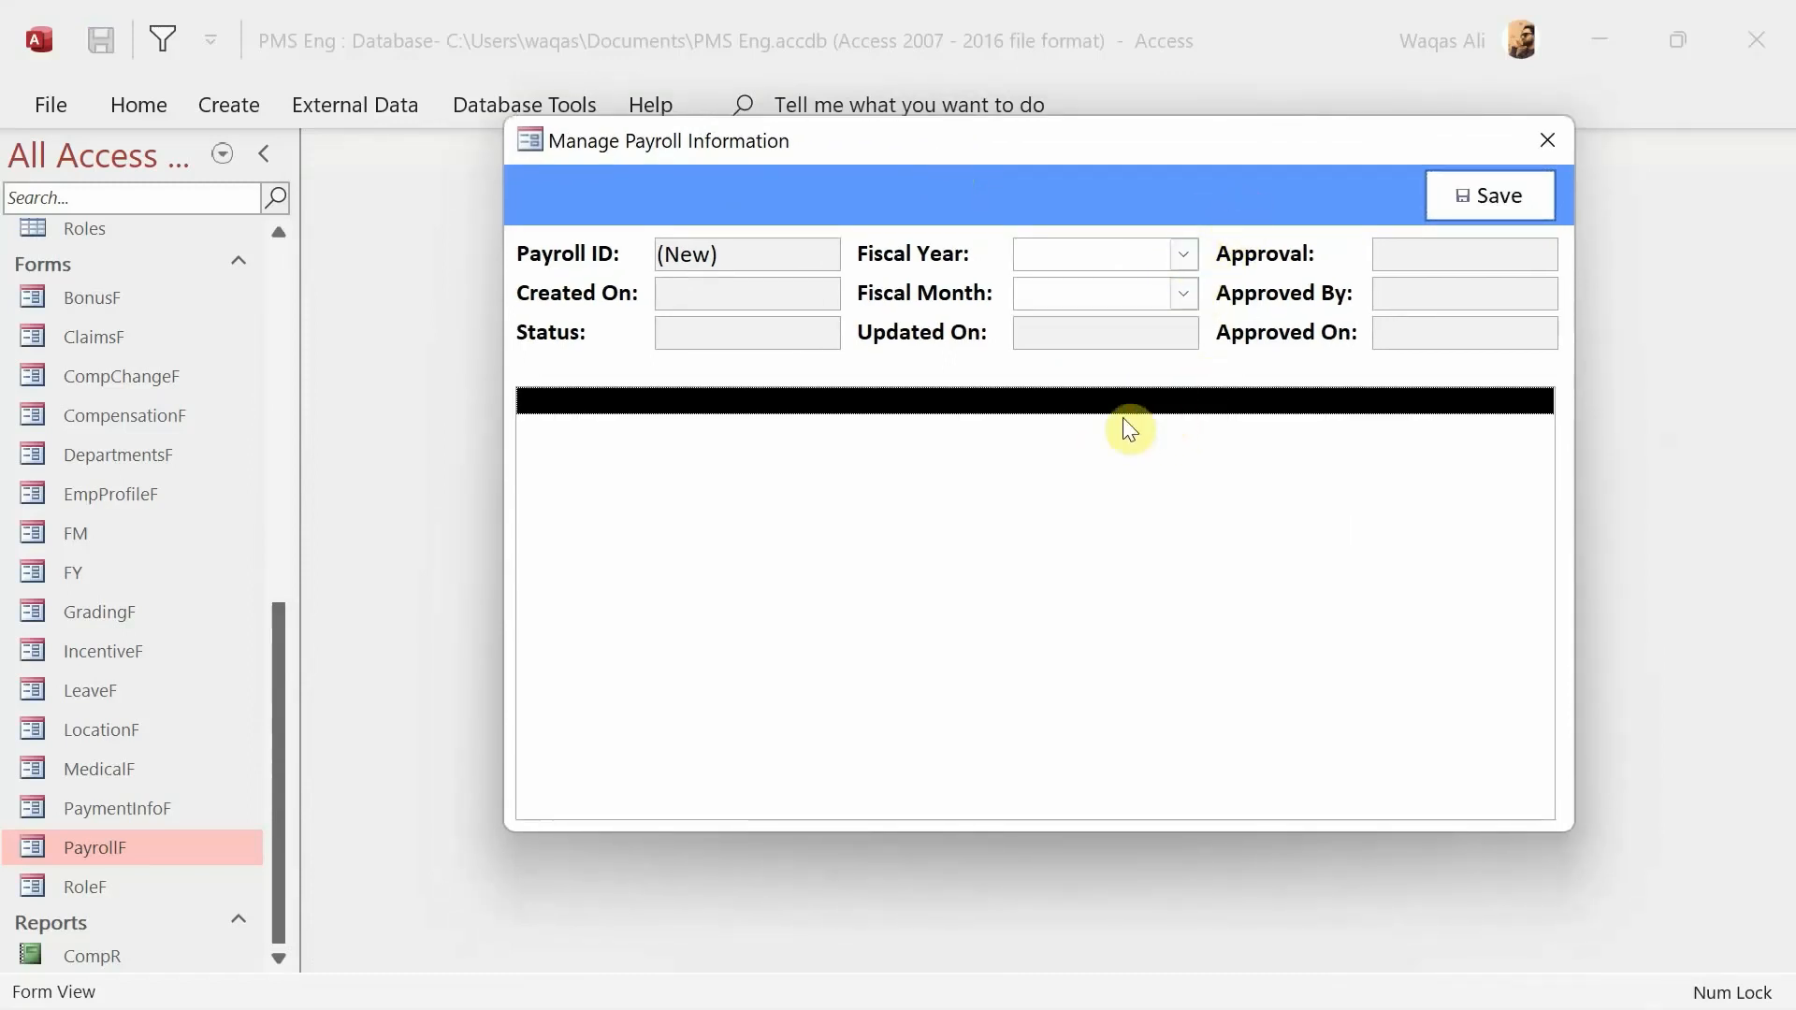